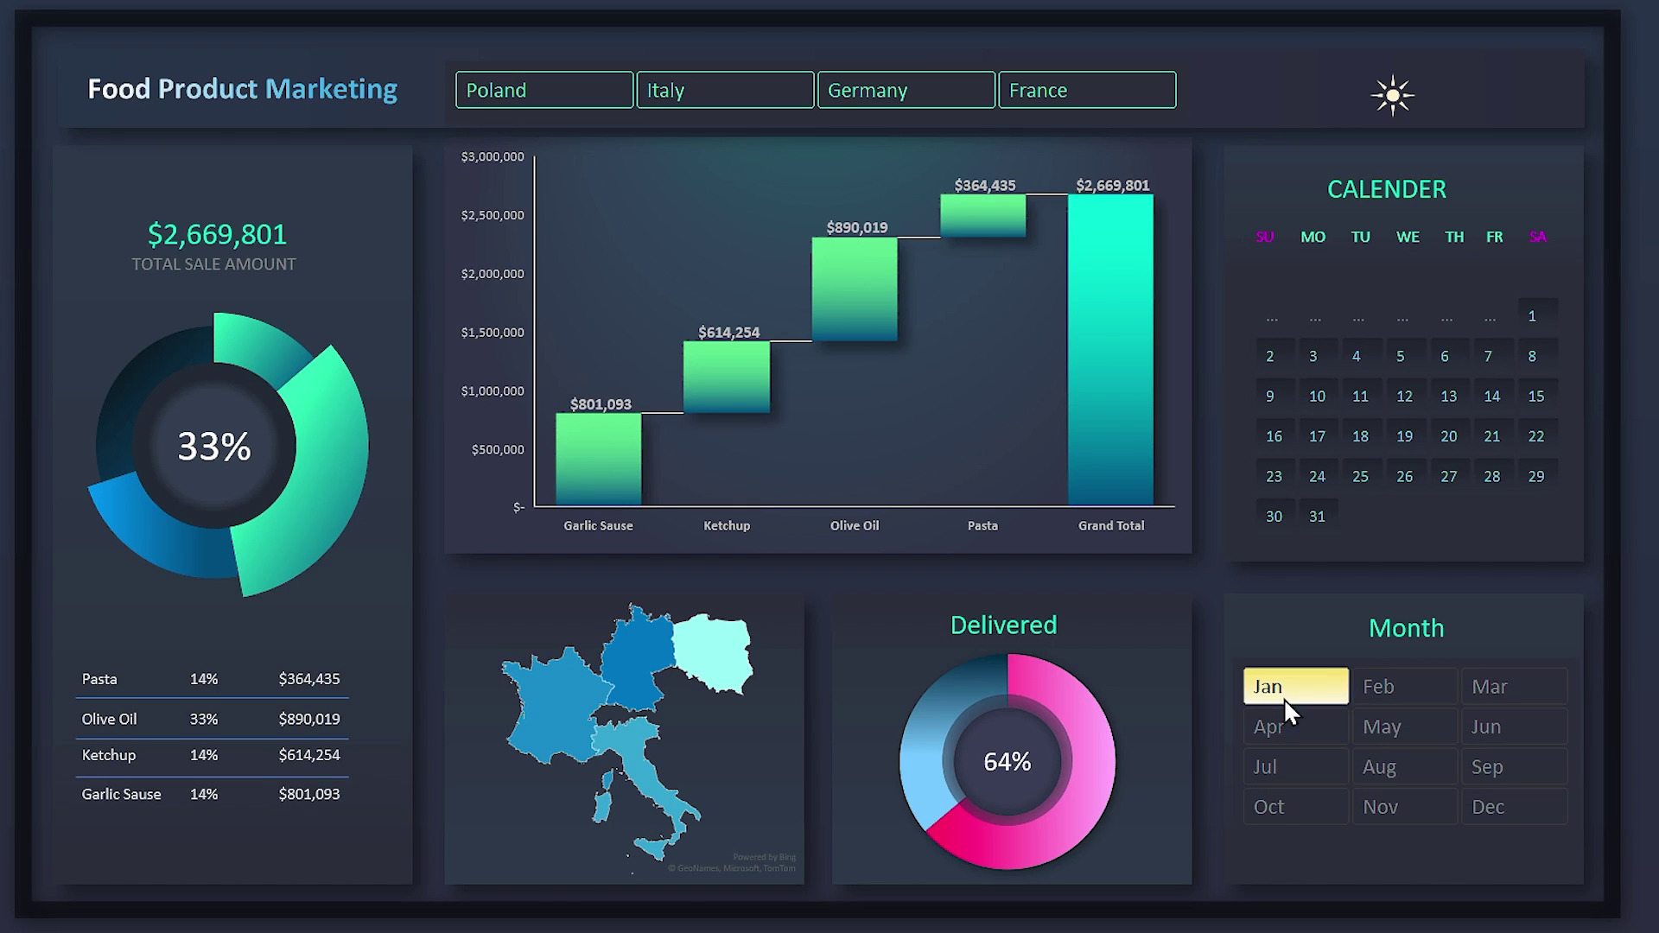
# Step: Filter the dashboard to days 10 to 28 of May and switch it to the light theme
pyautogui.click(1381, 730)
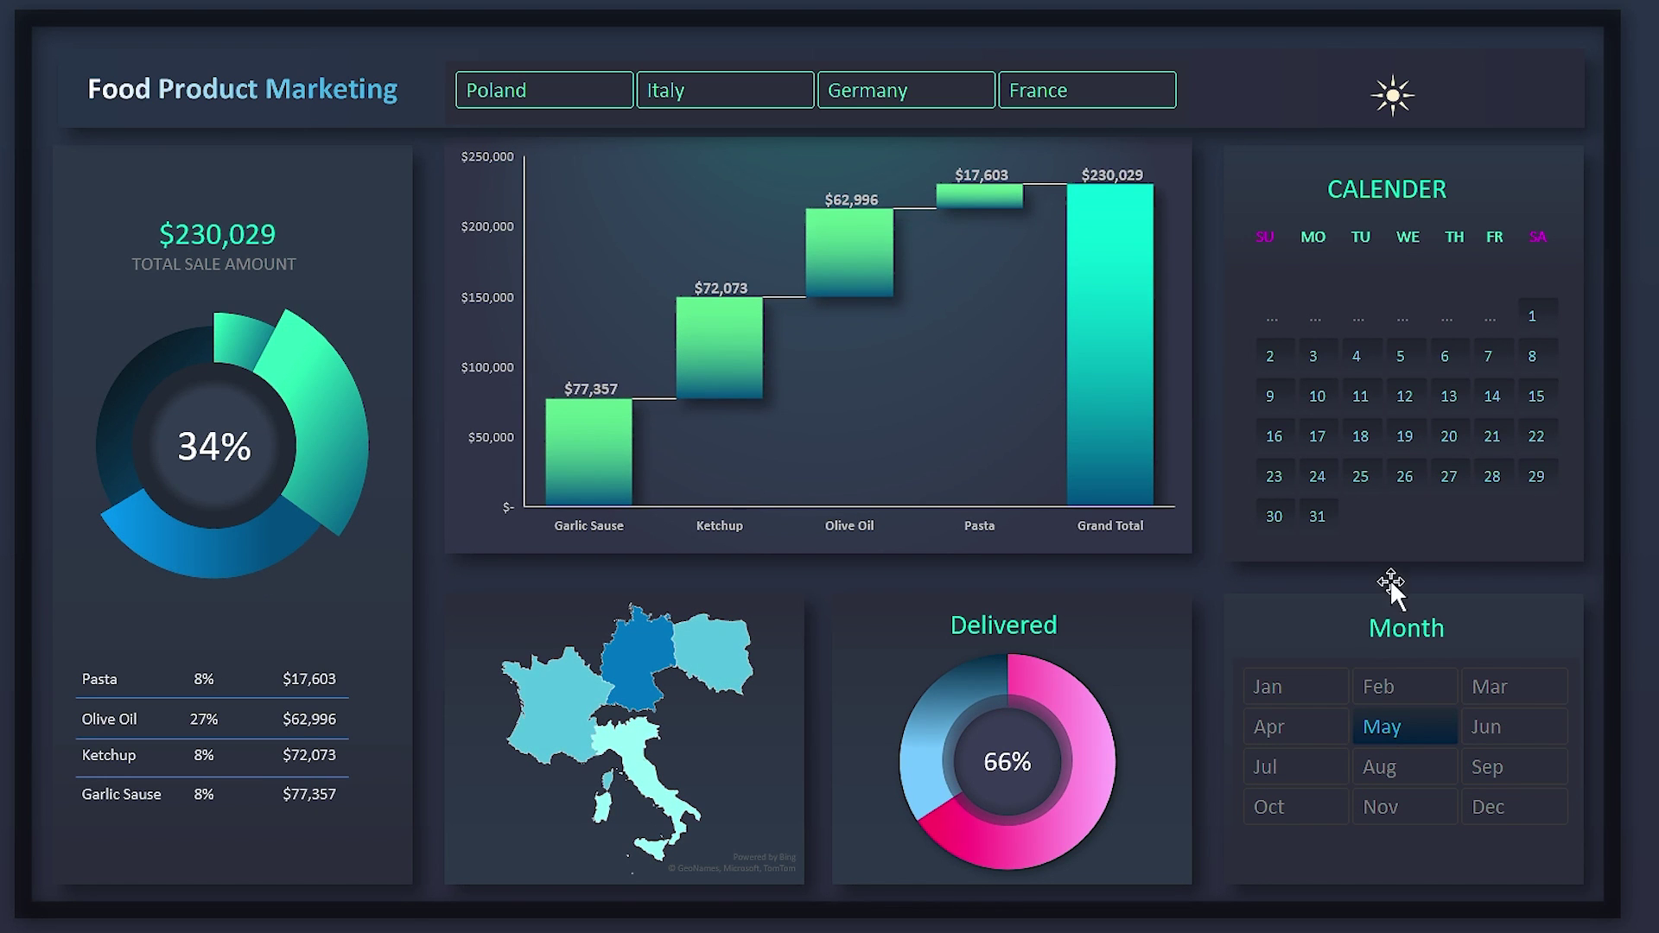
pyautogui.click(1492, 395)
pyautogui.moveTo(1329, 396); pyautogui.dragTo(1492, 476)
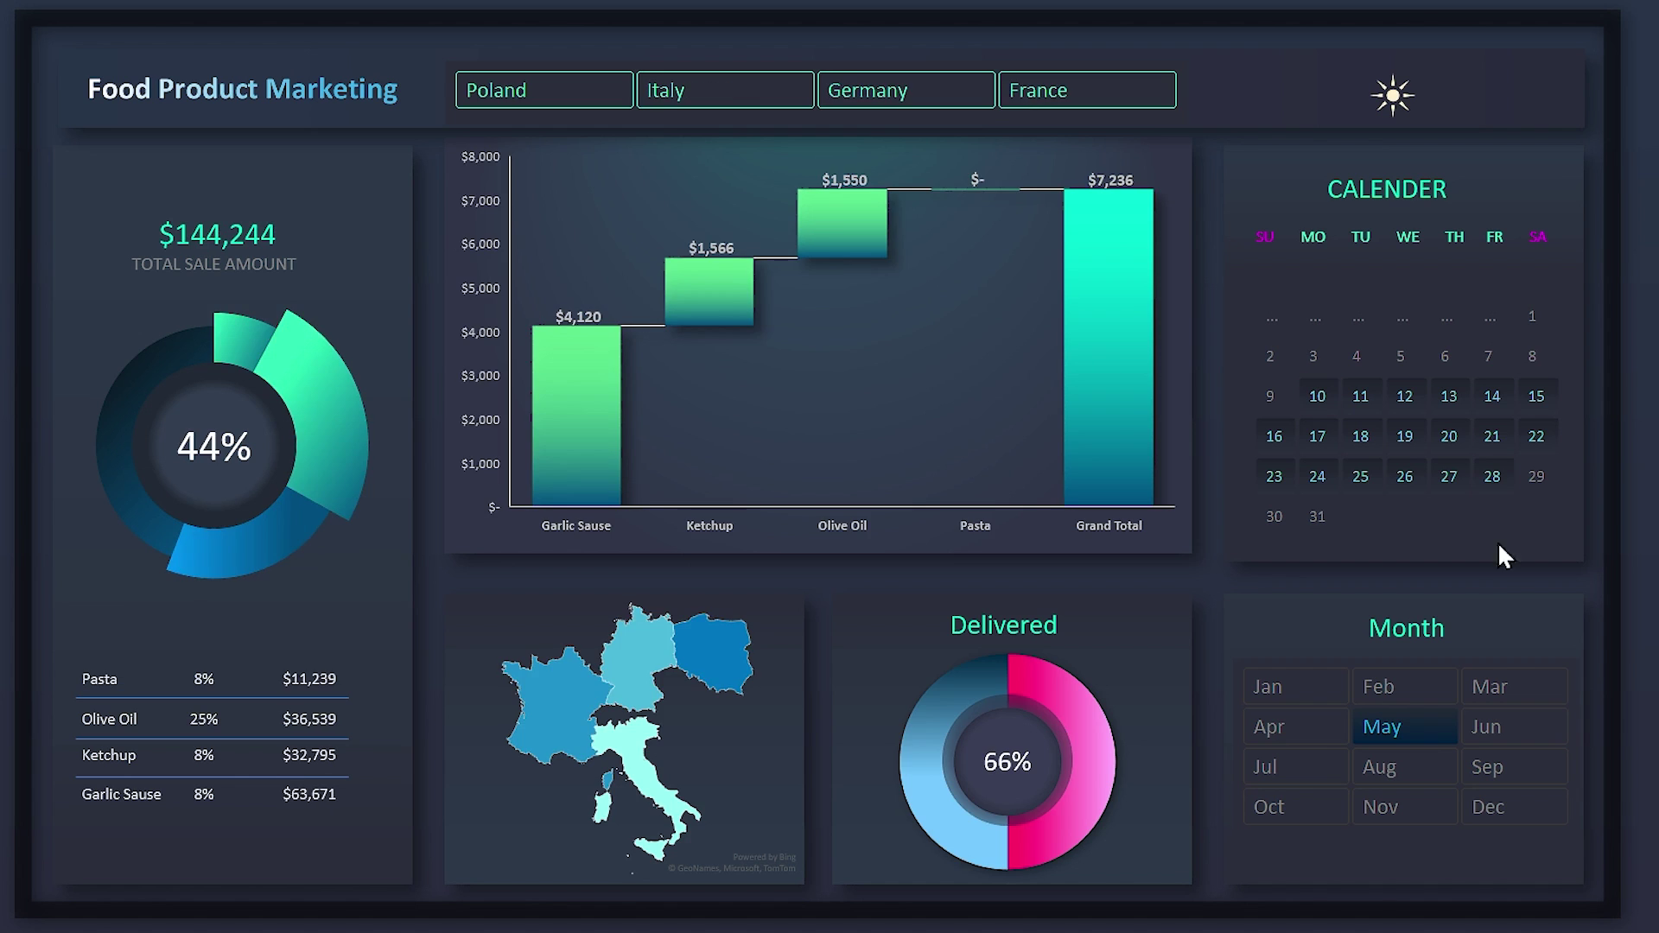
pyautogui.click(1391, 97)
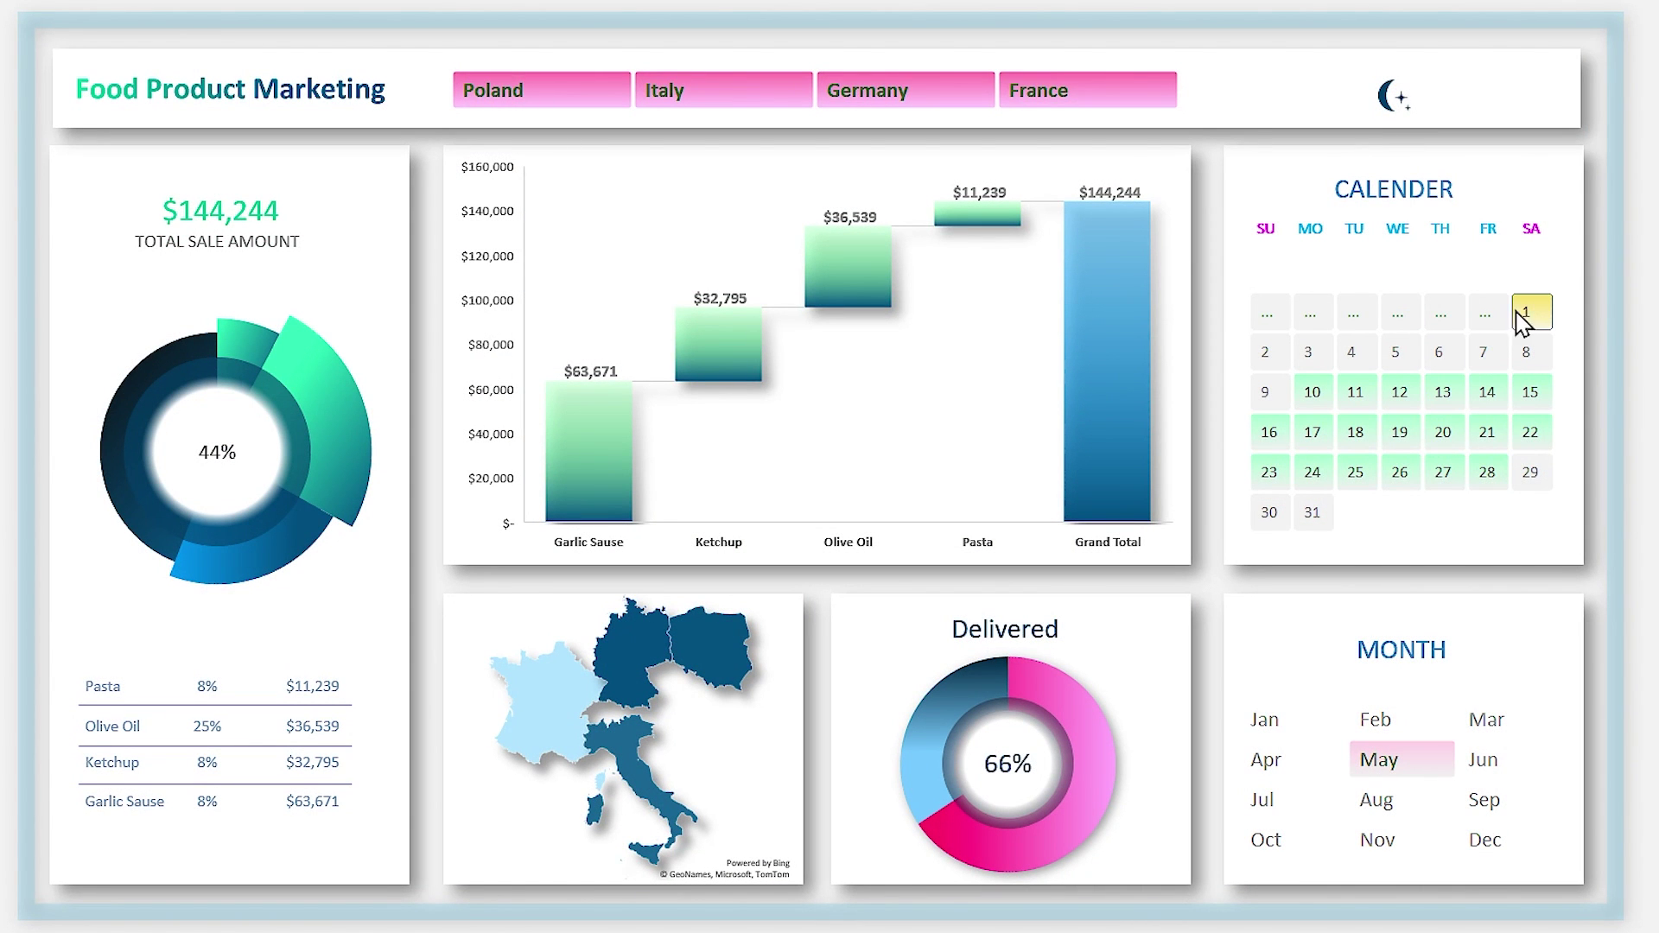
pyautogui.moveTo(1507, 354); pyautogui.dragTo(1314, 523)
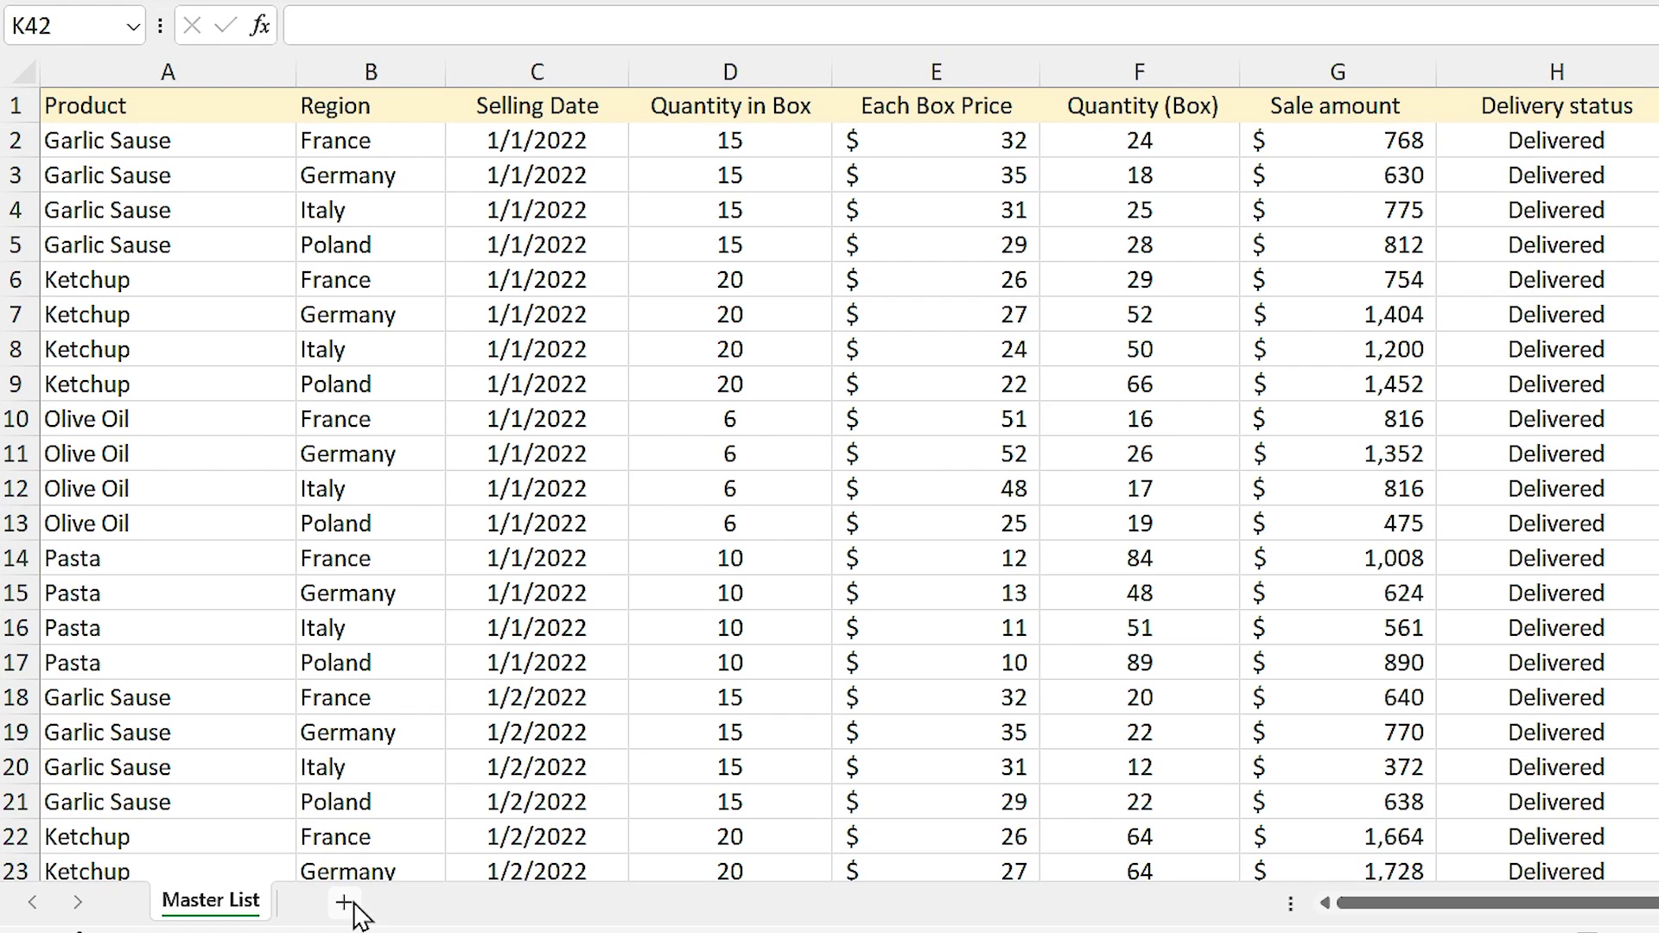
# Step: Add four blank worksheets after the Master List sheet
pyautogui.click(439, 902)
pyautogui.click(437, 902)
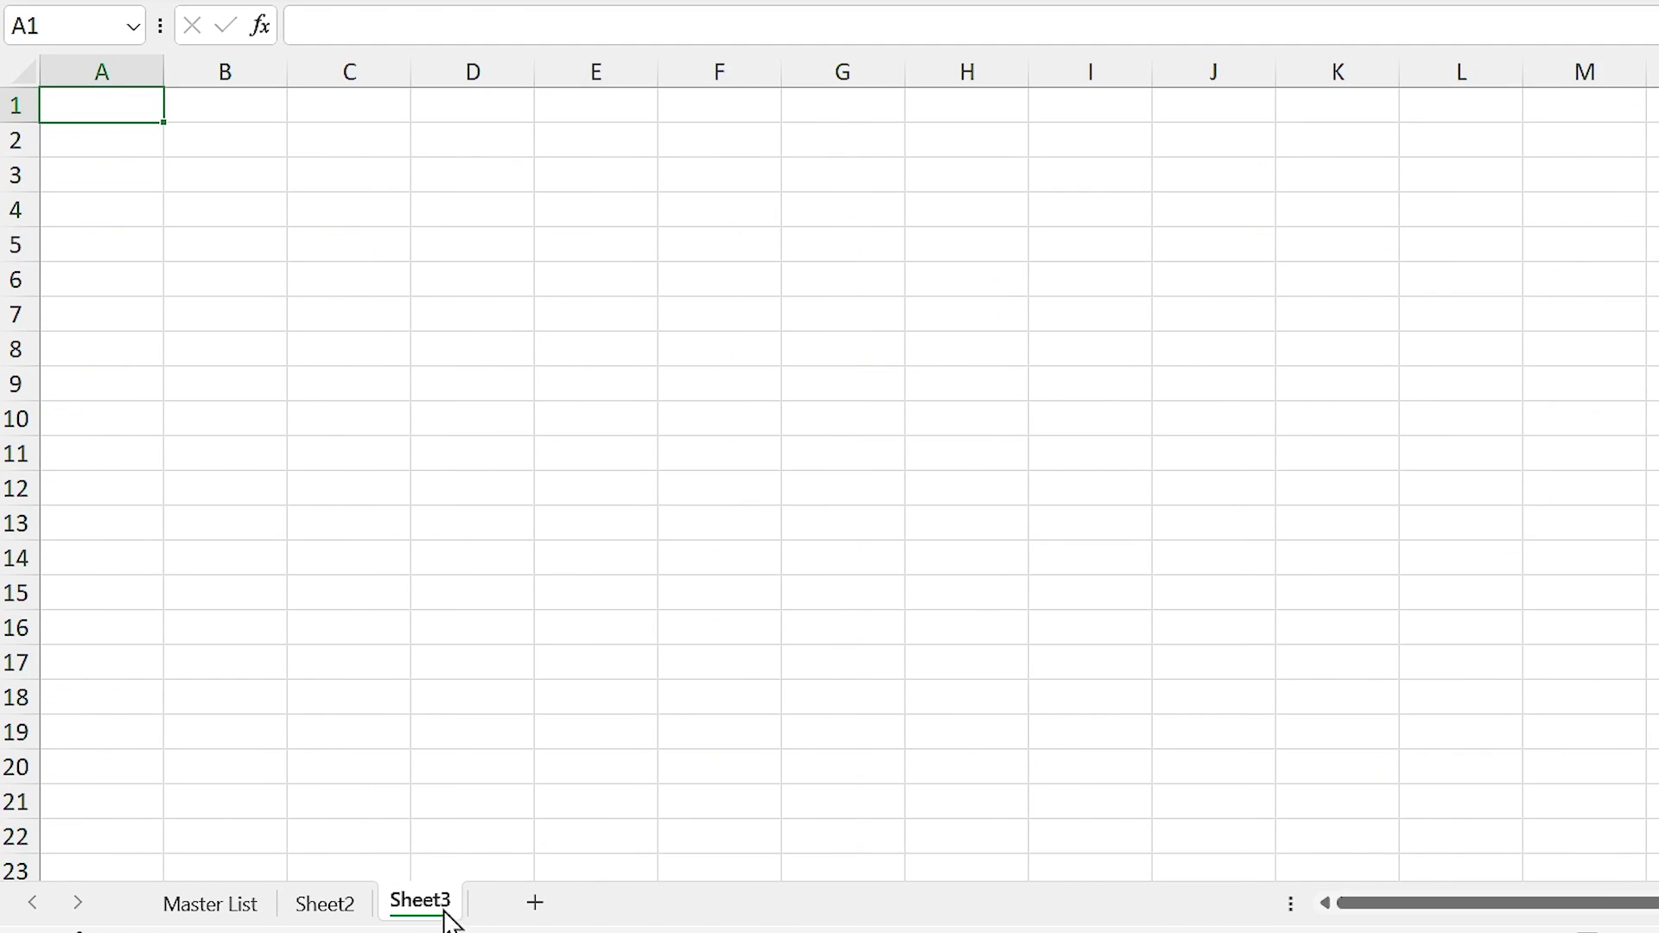
pyautogui.click(533, 902)
pyautogui.click(635, 908)
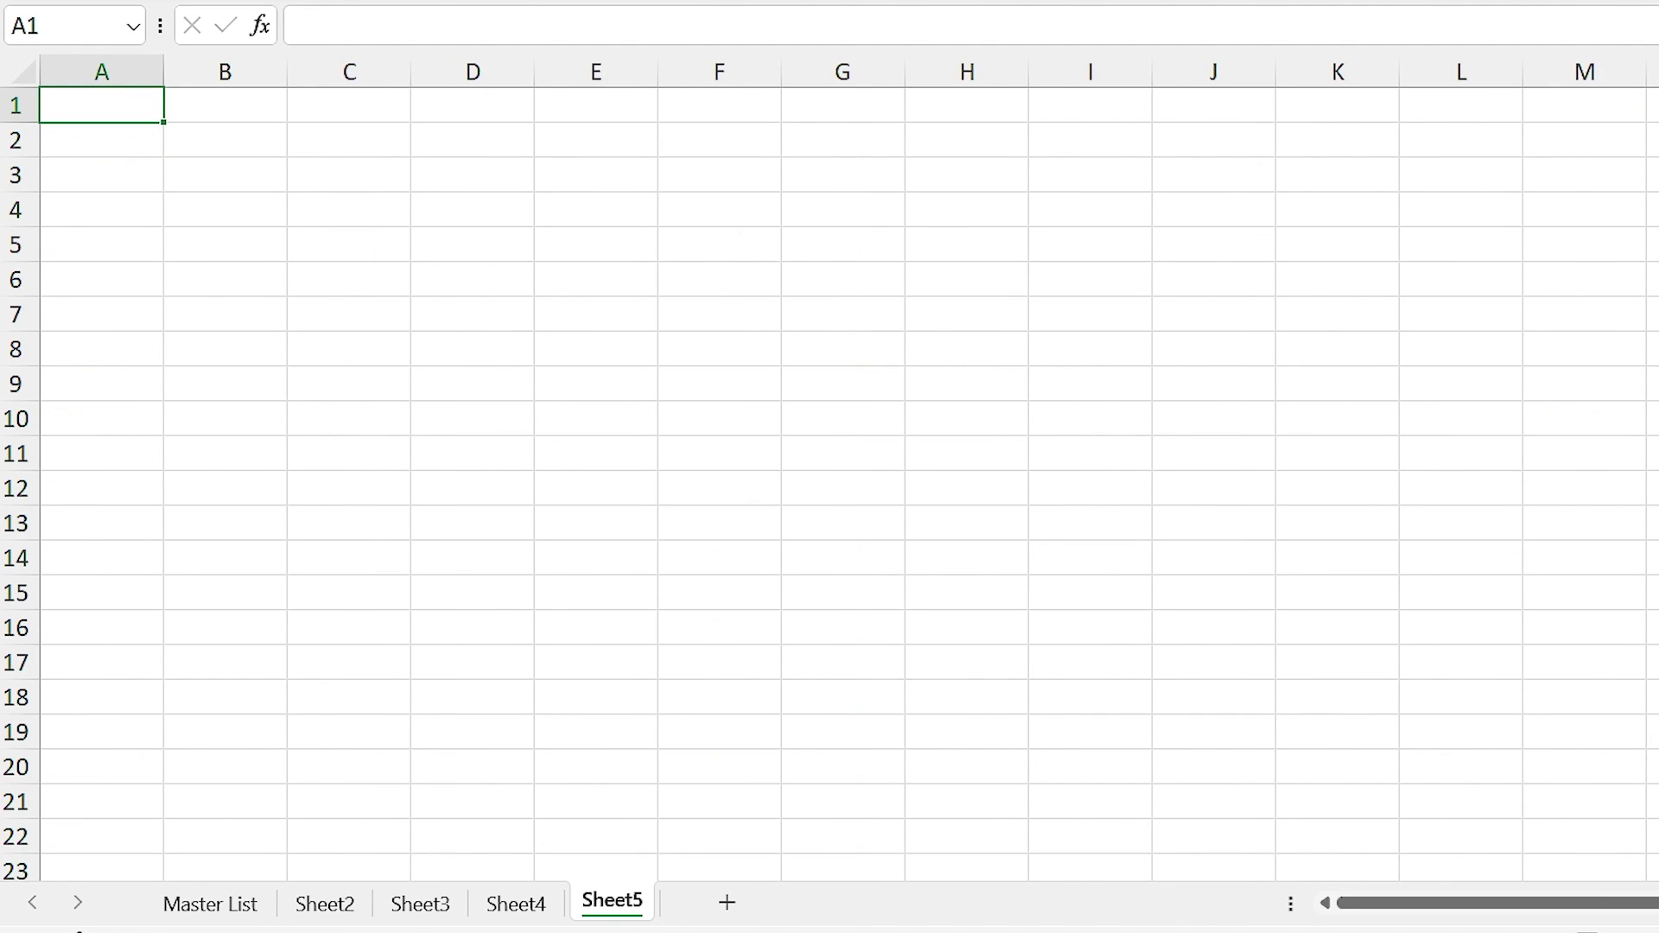
# Step: Rename Sheet2 as Waterfall and Sheet3 as Percentage
pyautogui.click(334, 907)
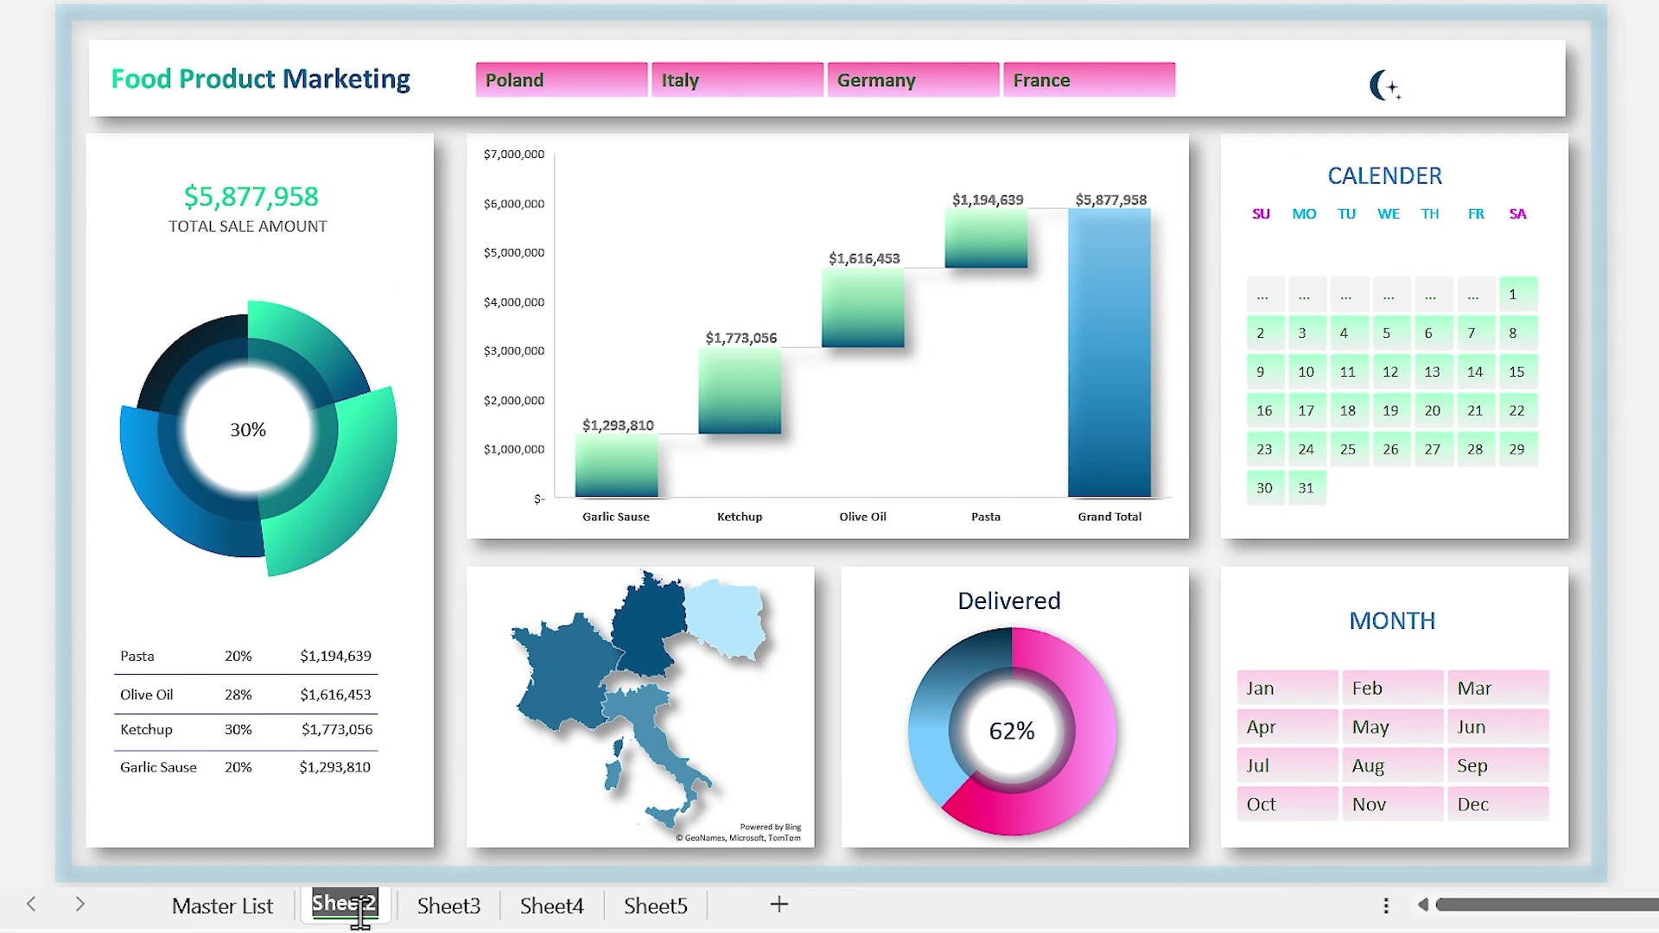
pyautogui.write('W')
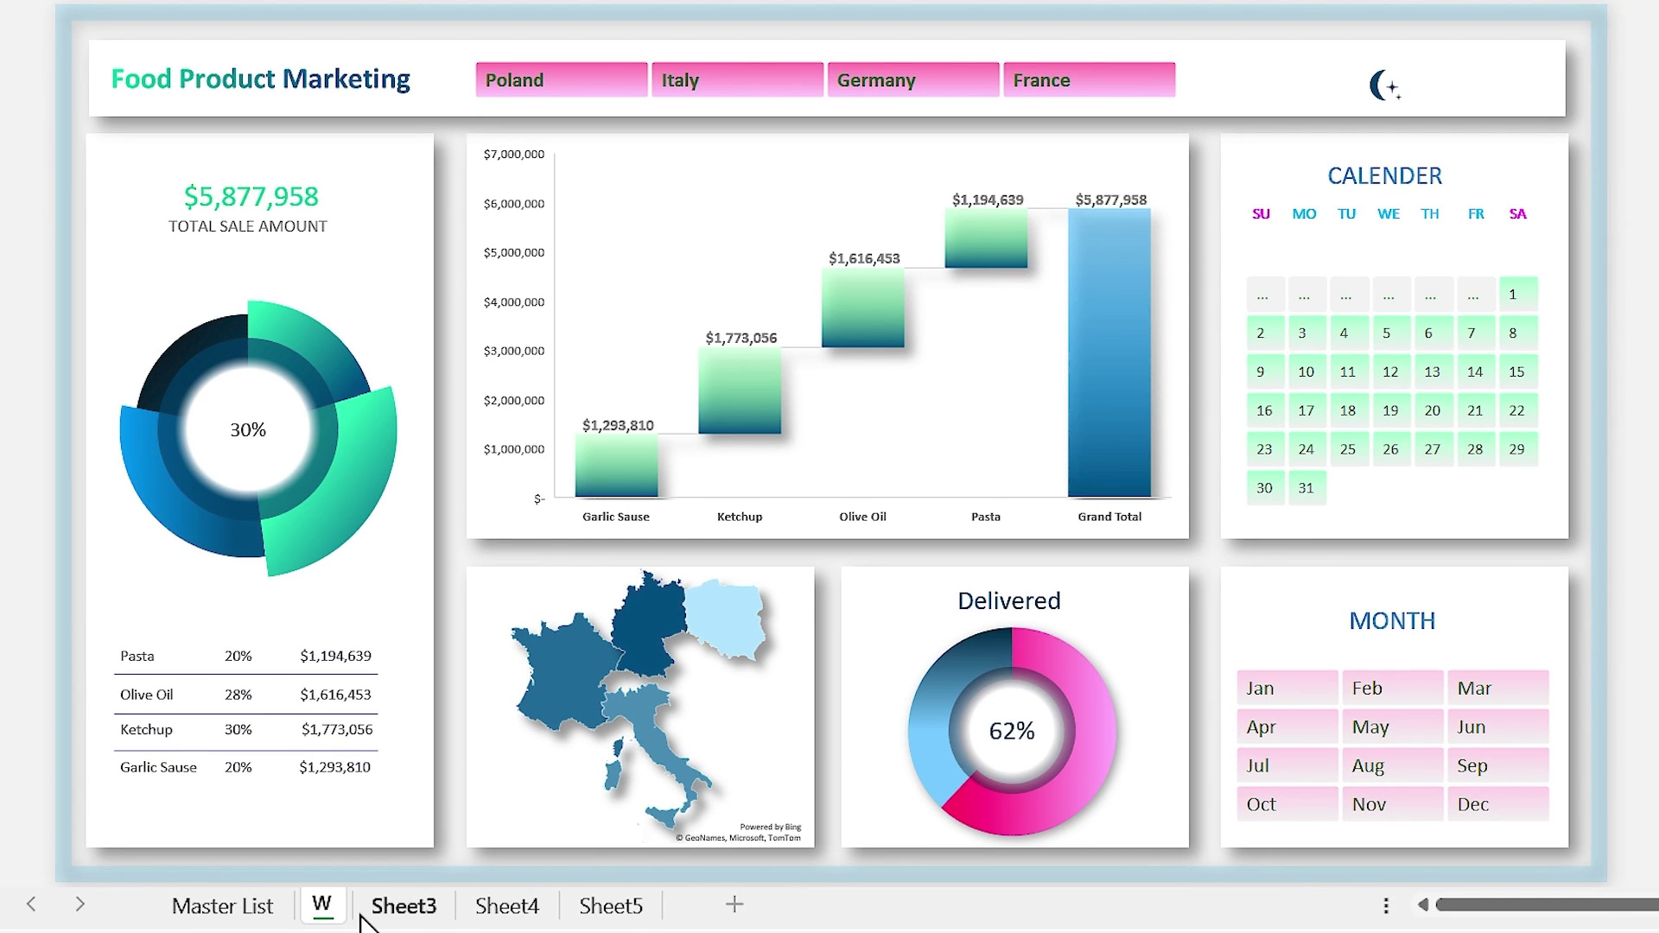
pyautogui.write('aterfall')
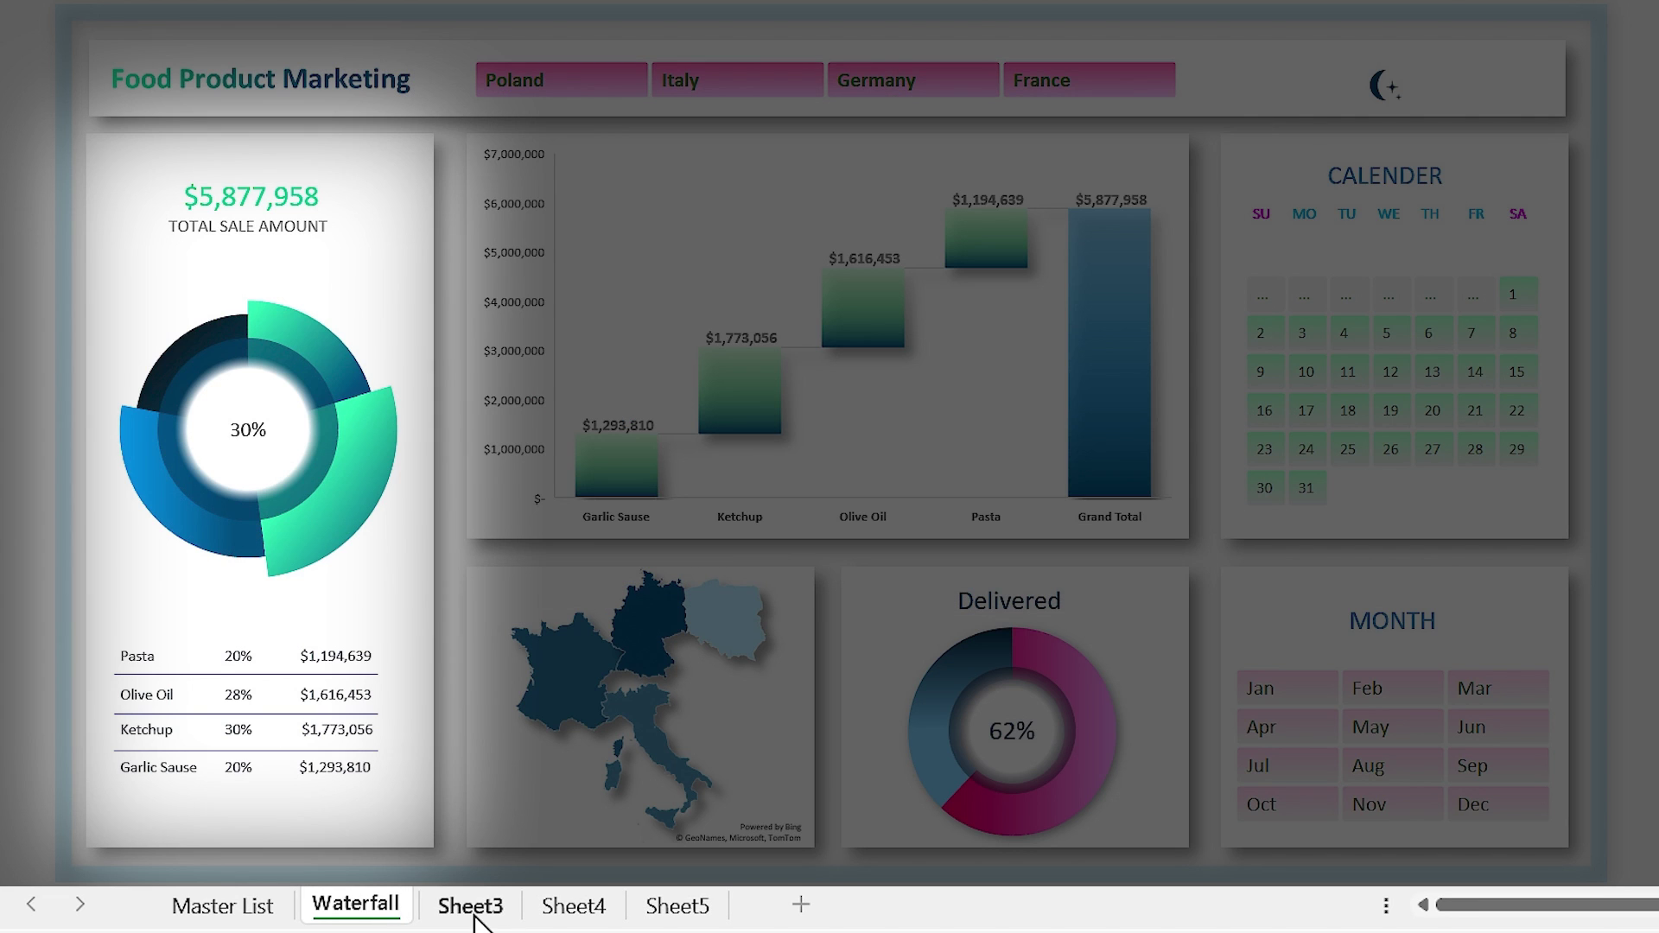
pyautogui.click(474, 907)
pyautogui.doubleClick(477, 907)
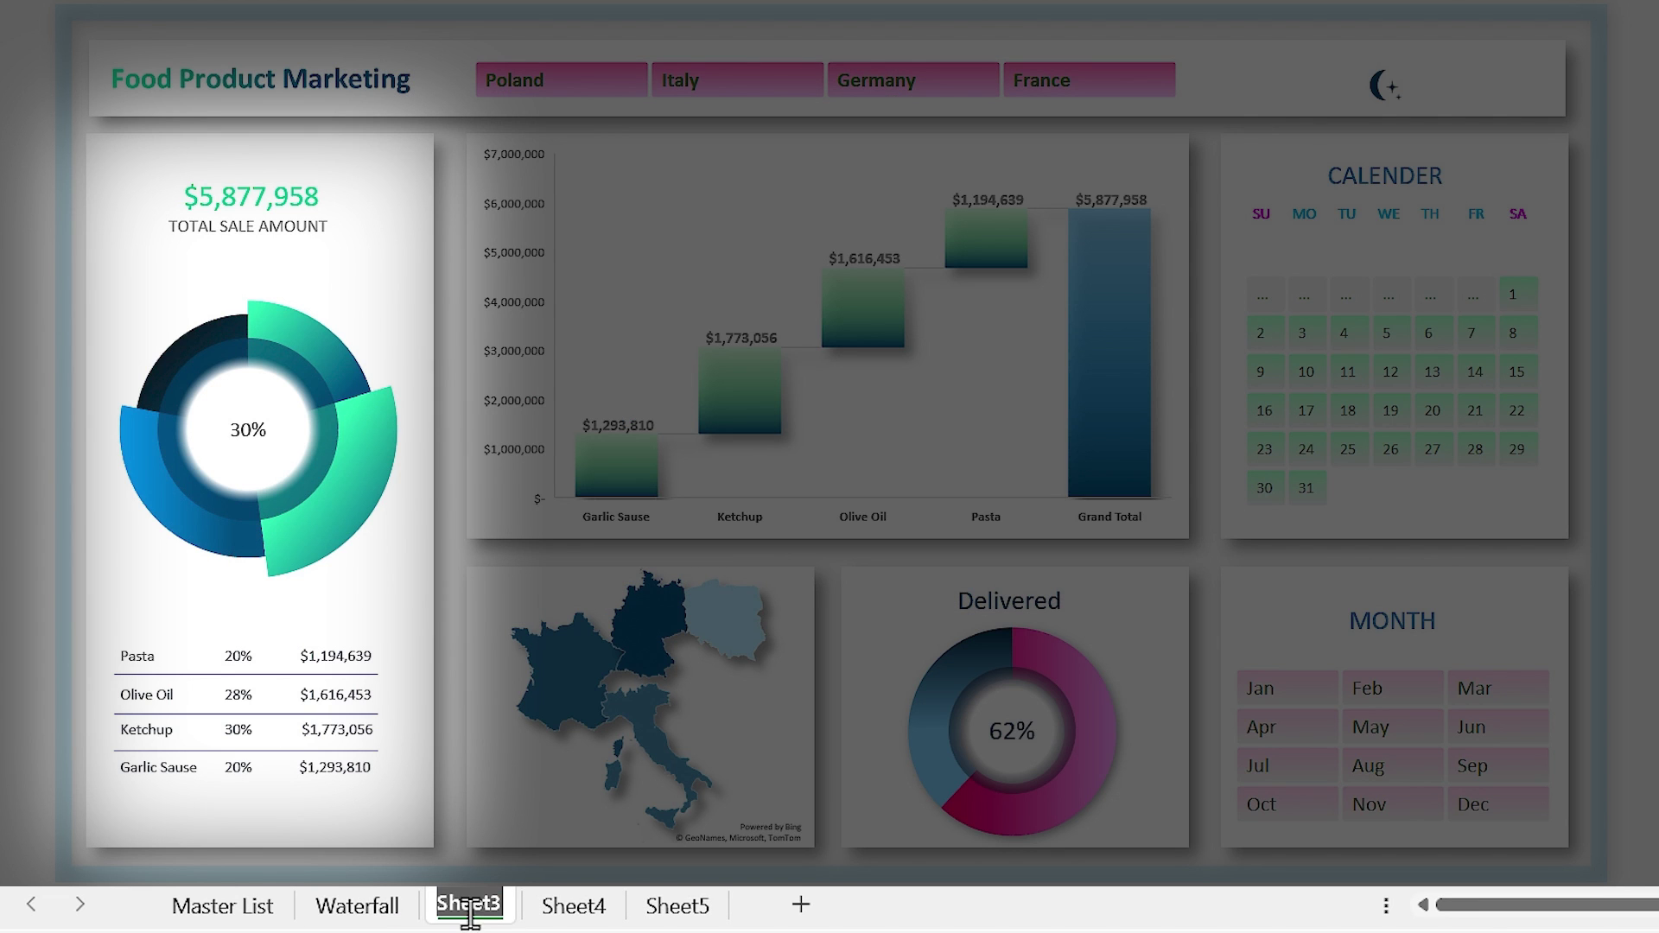
pyautogui.write('Perc')
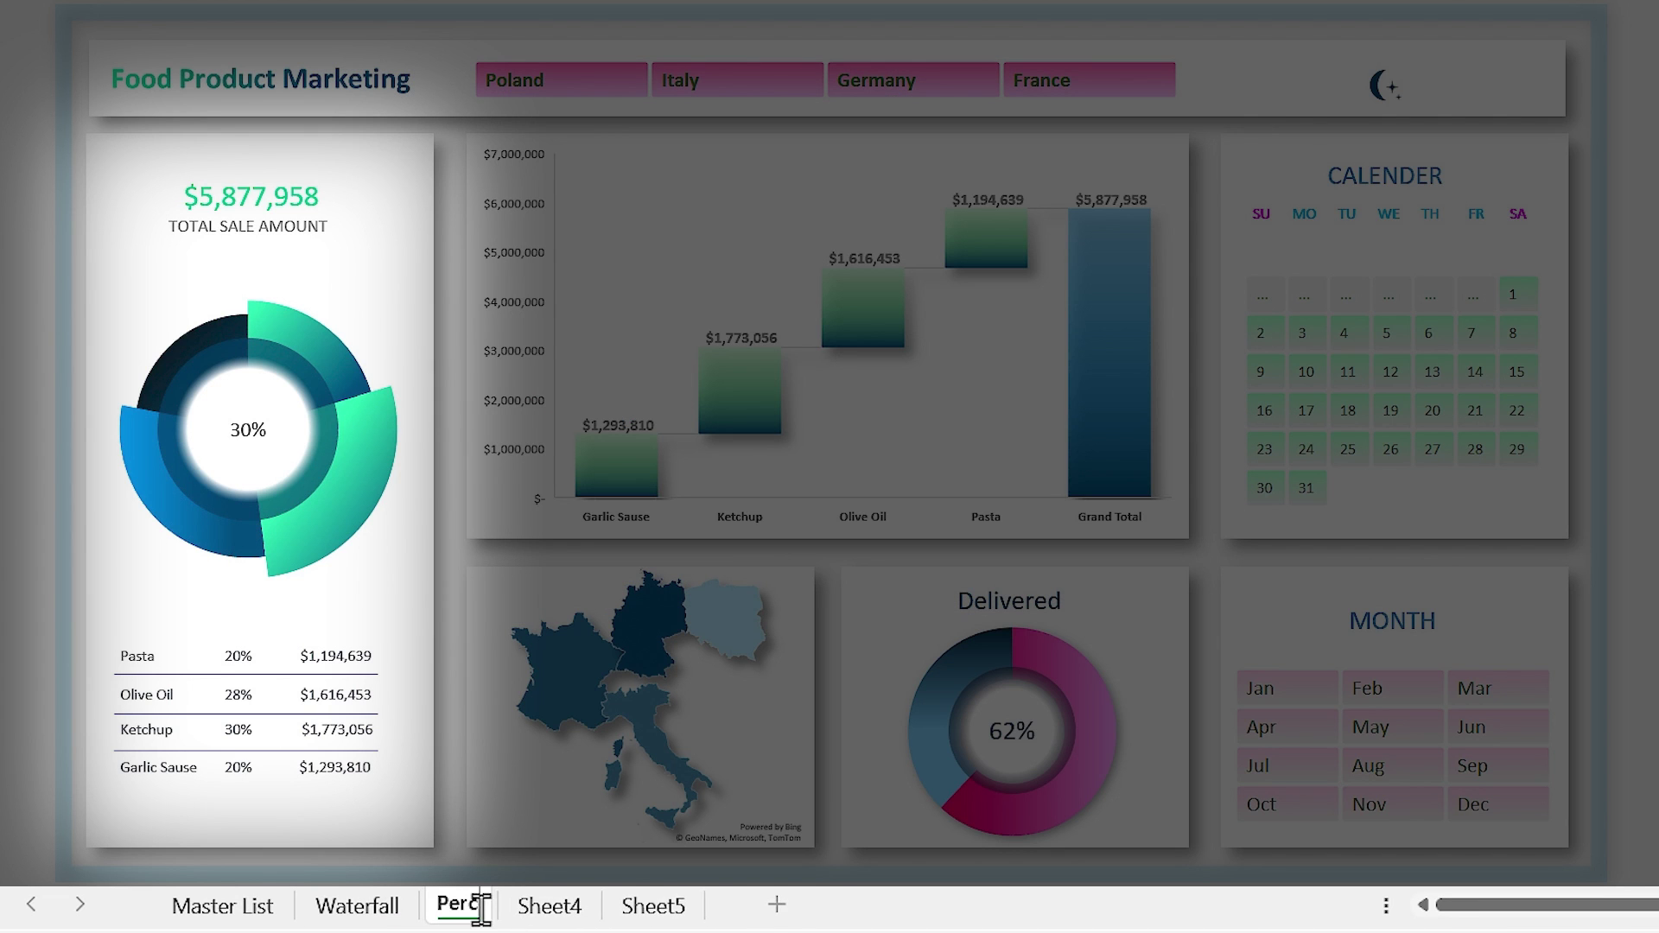
pyautogui.write('entage')
# Step: Rename Sheet4 as Country and Sheet5 as Delivery
pyautogui.click(617, 909)
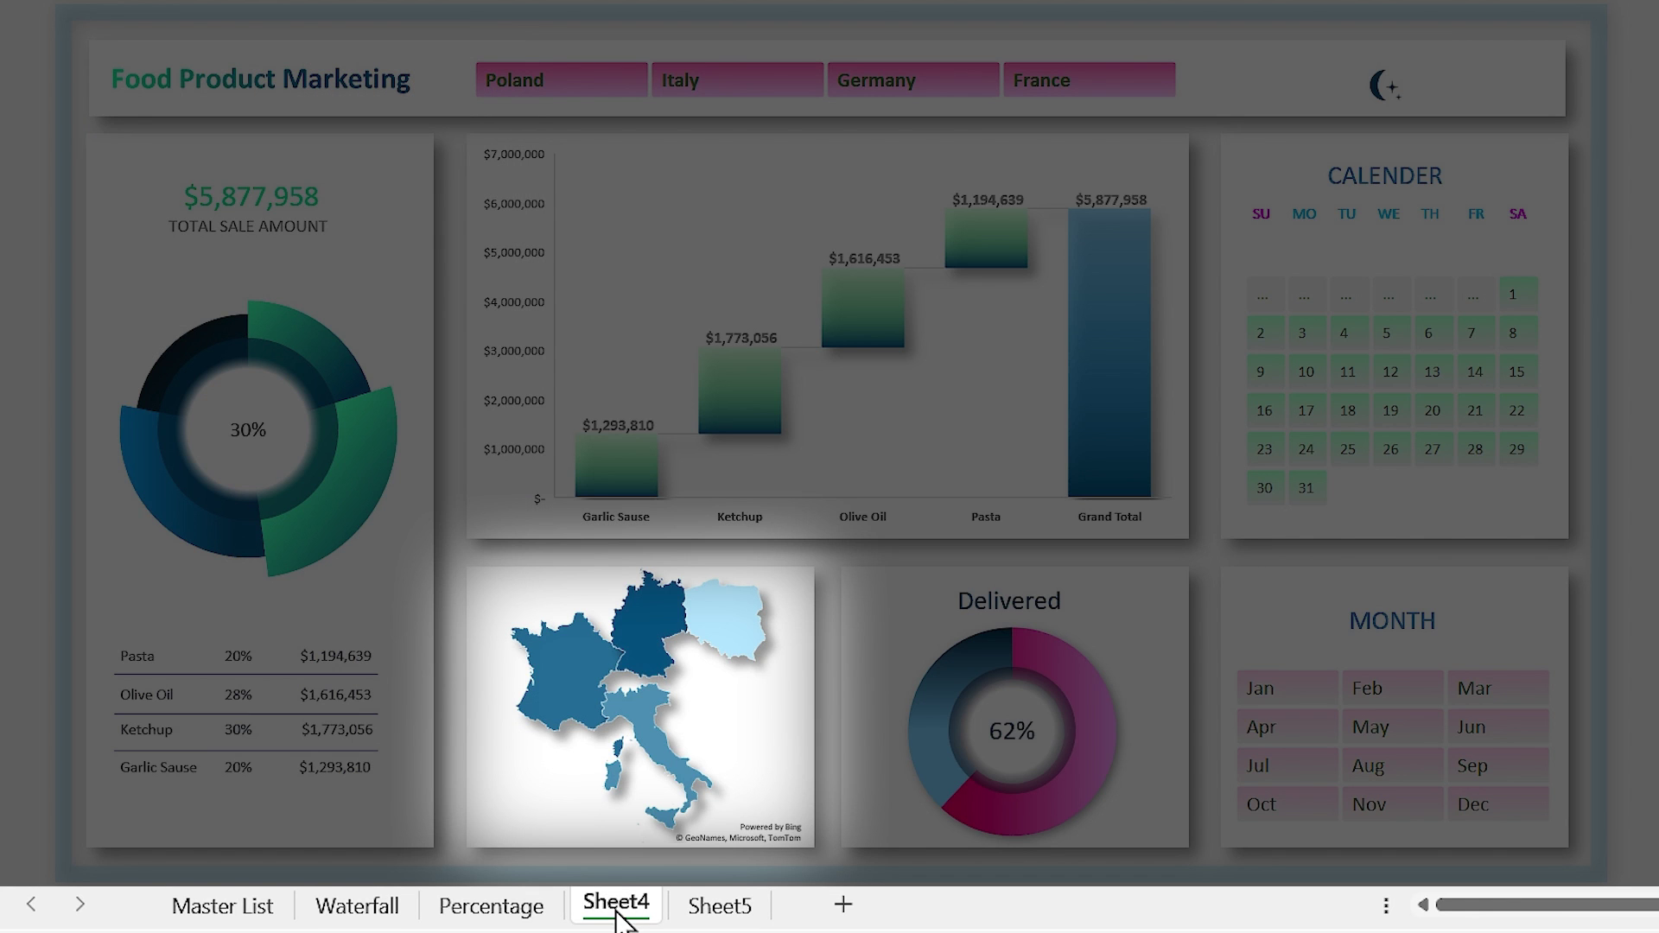
pyautogui.doubleClick(618, 907)
pyautogui.write('Country')
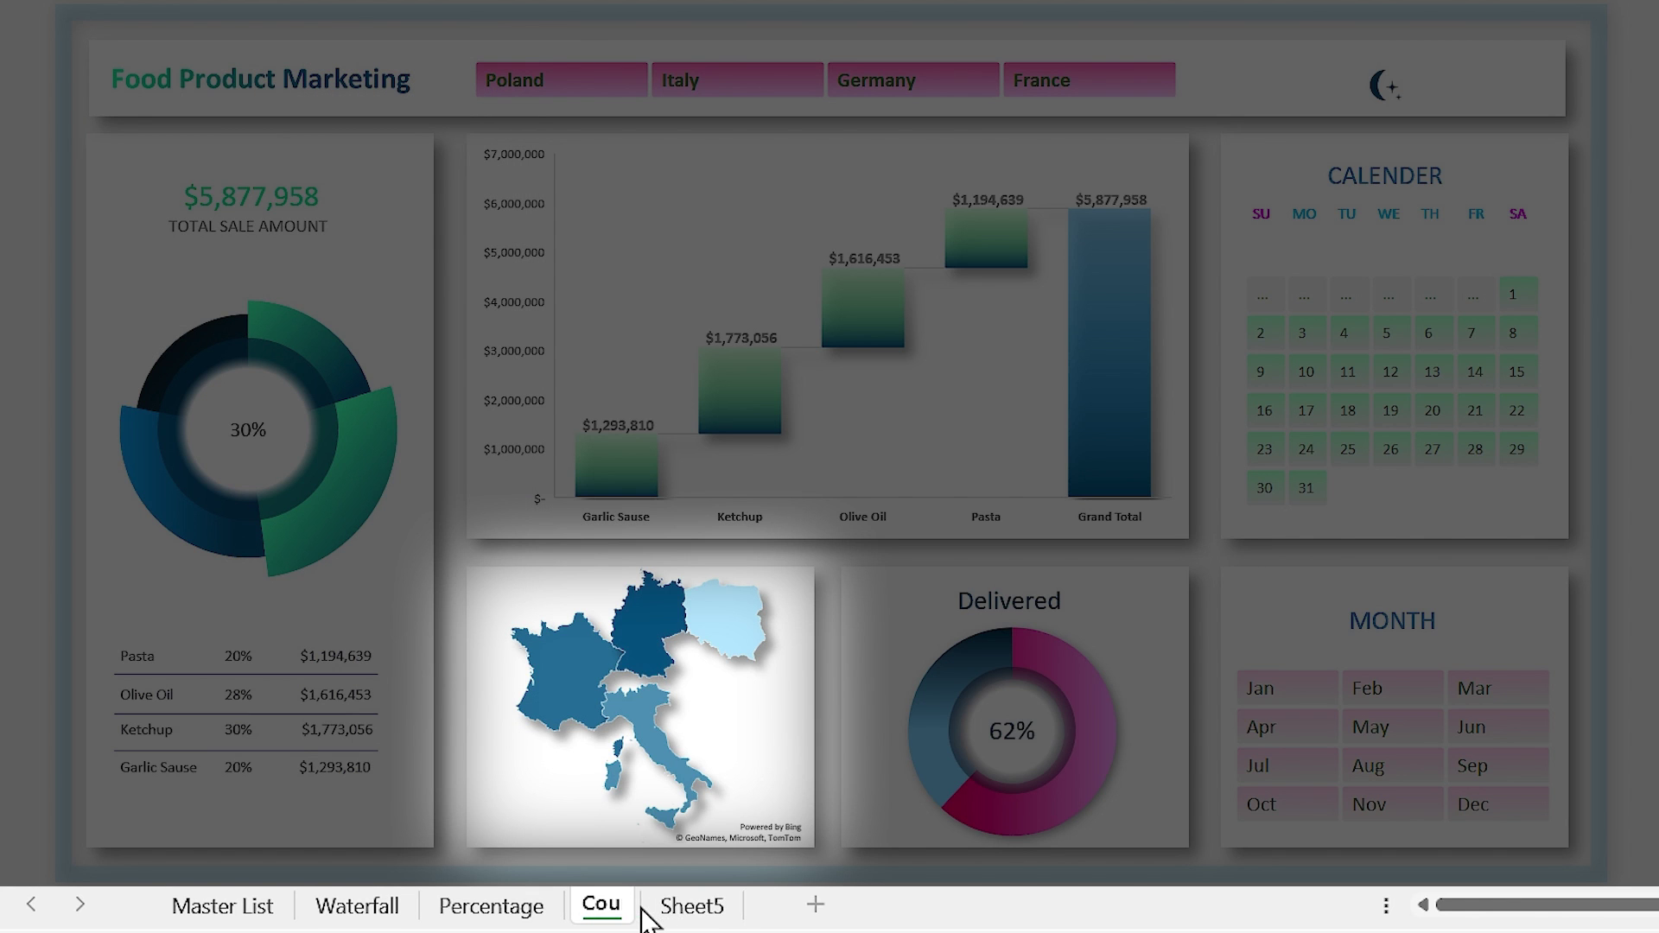
pyautogui.click(730, 905)
pyautogui.doubleClick(739, 905)
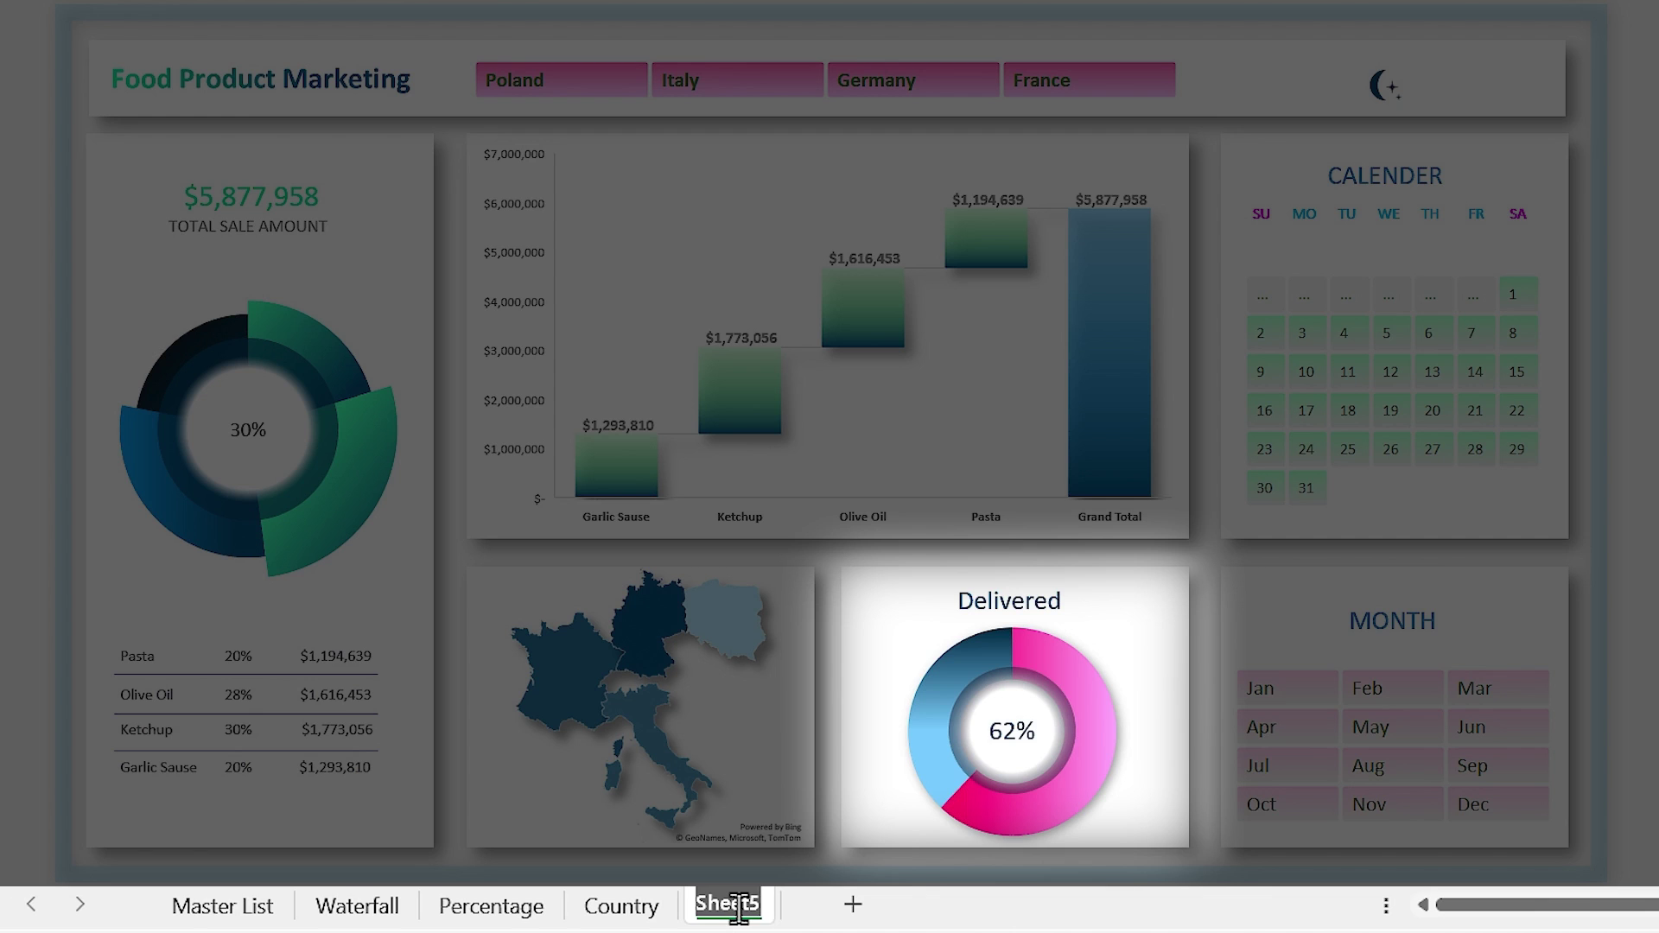
pyautogui.write('Delivery')
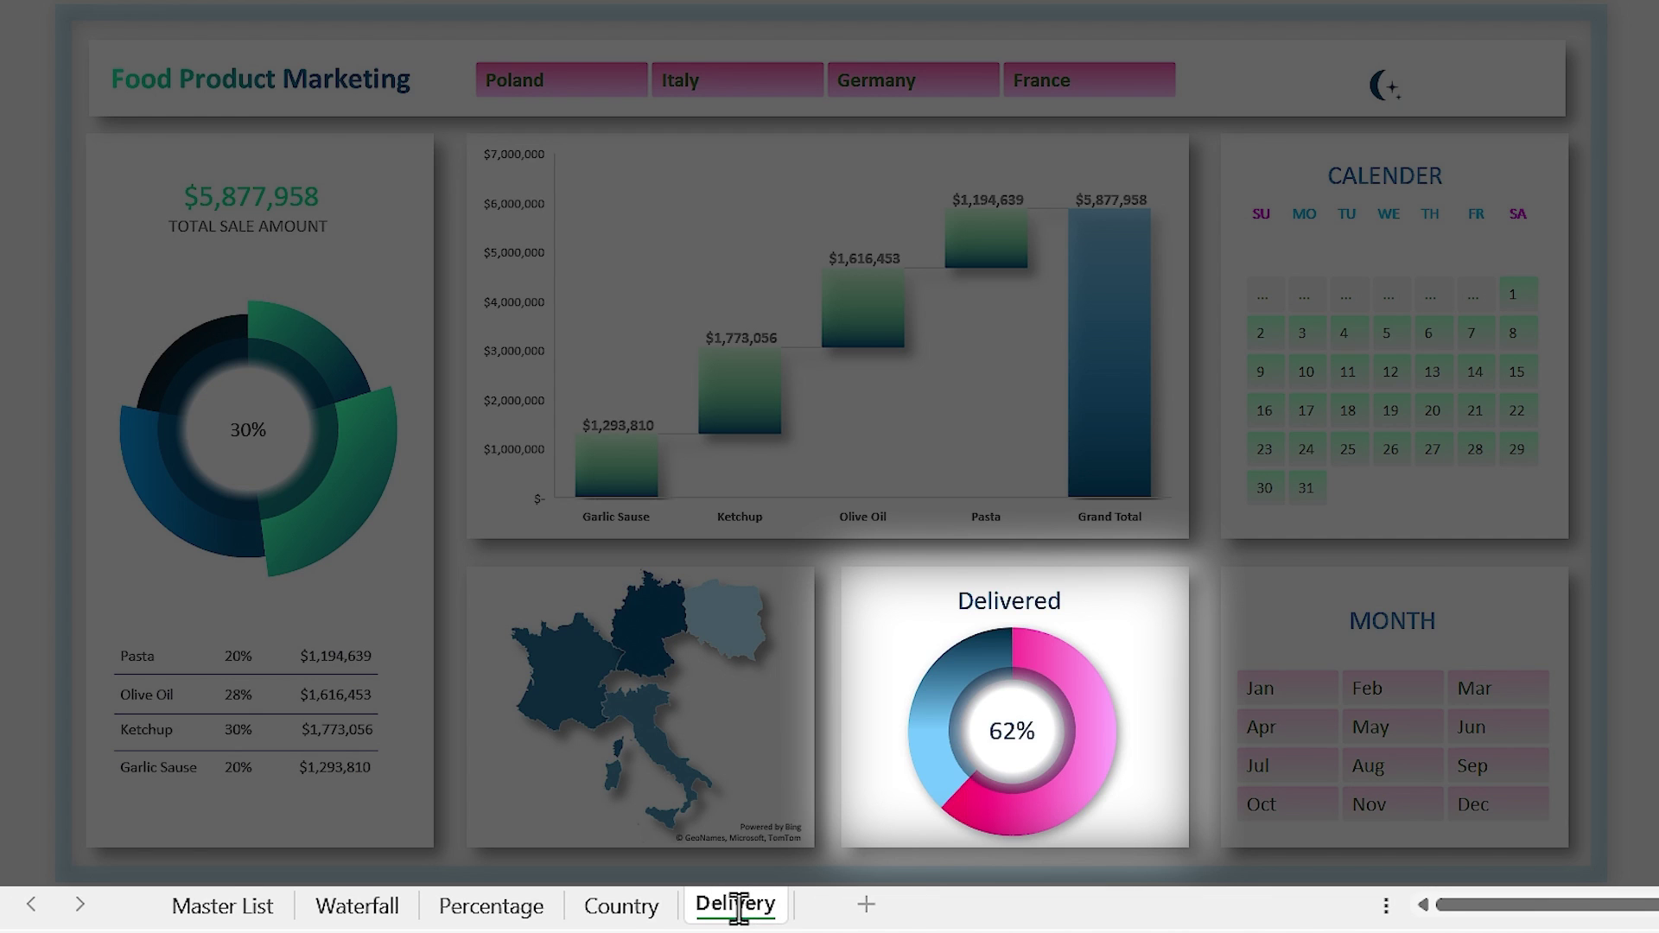
pyautogui.click(626, 907)
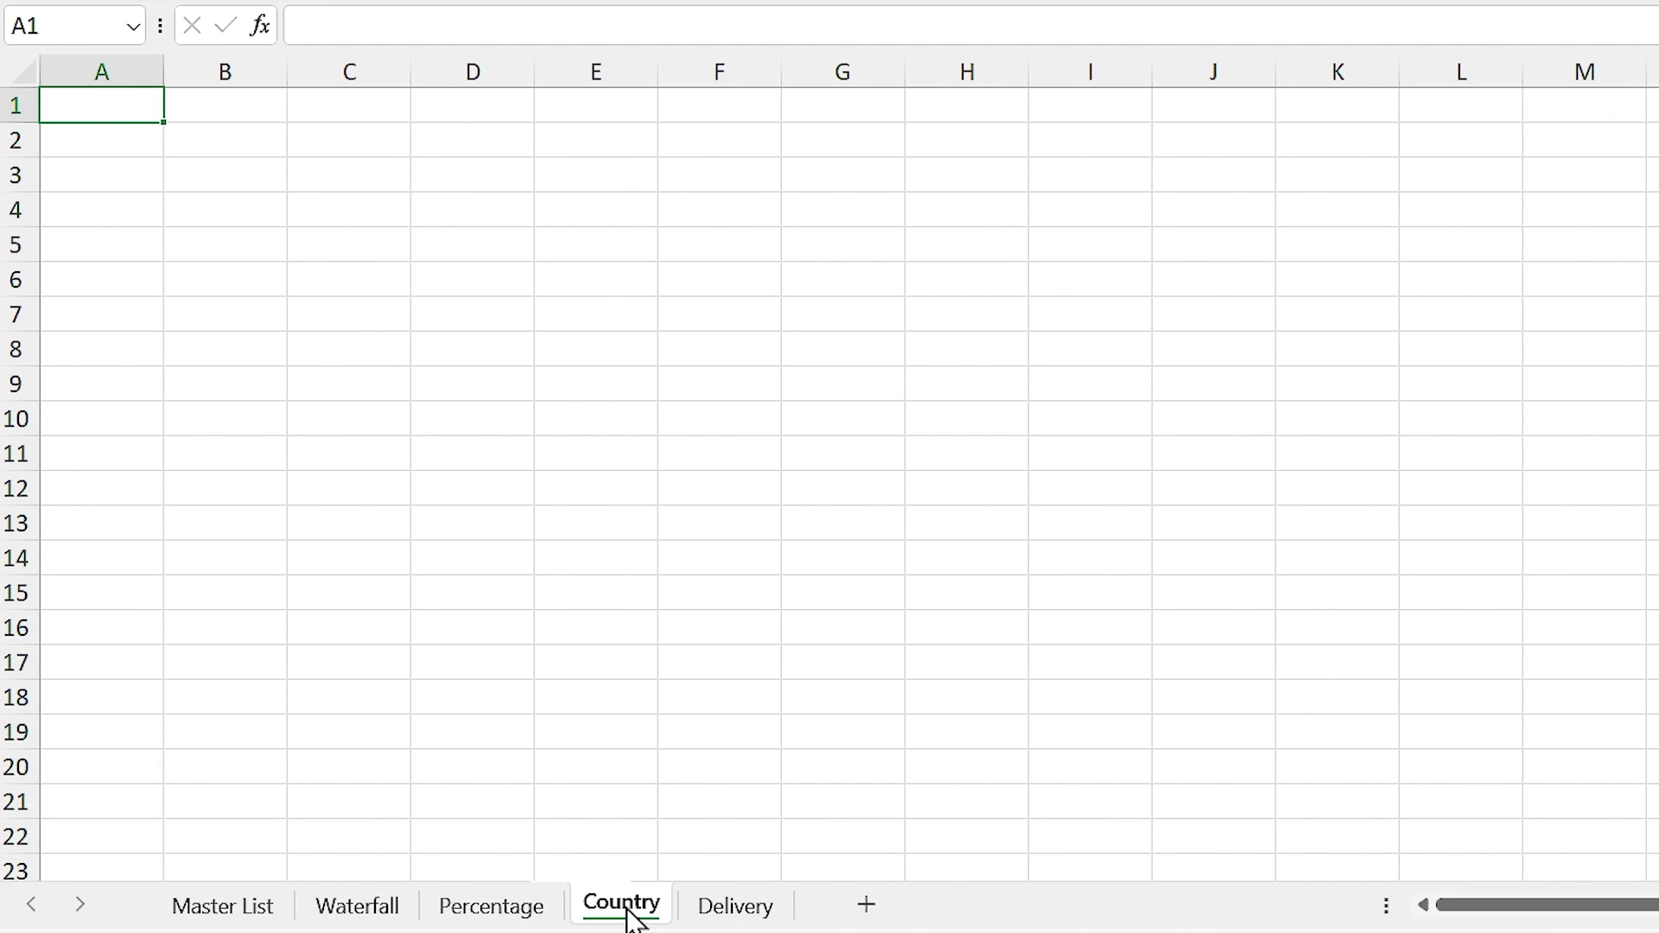
# Step: Convert the Master List data into a table and apply the plain style without any table colouring
pyautogui.click(227, 907)
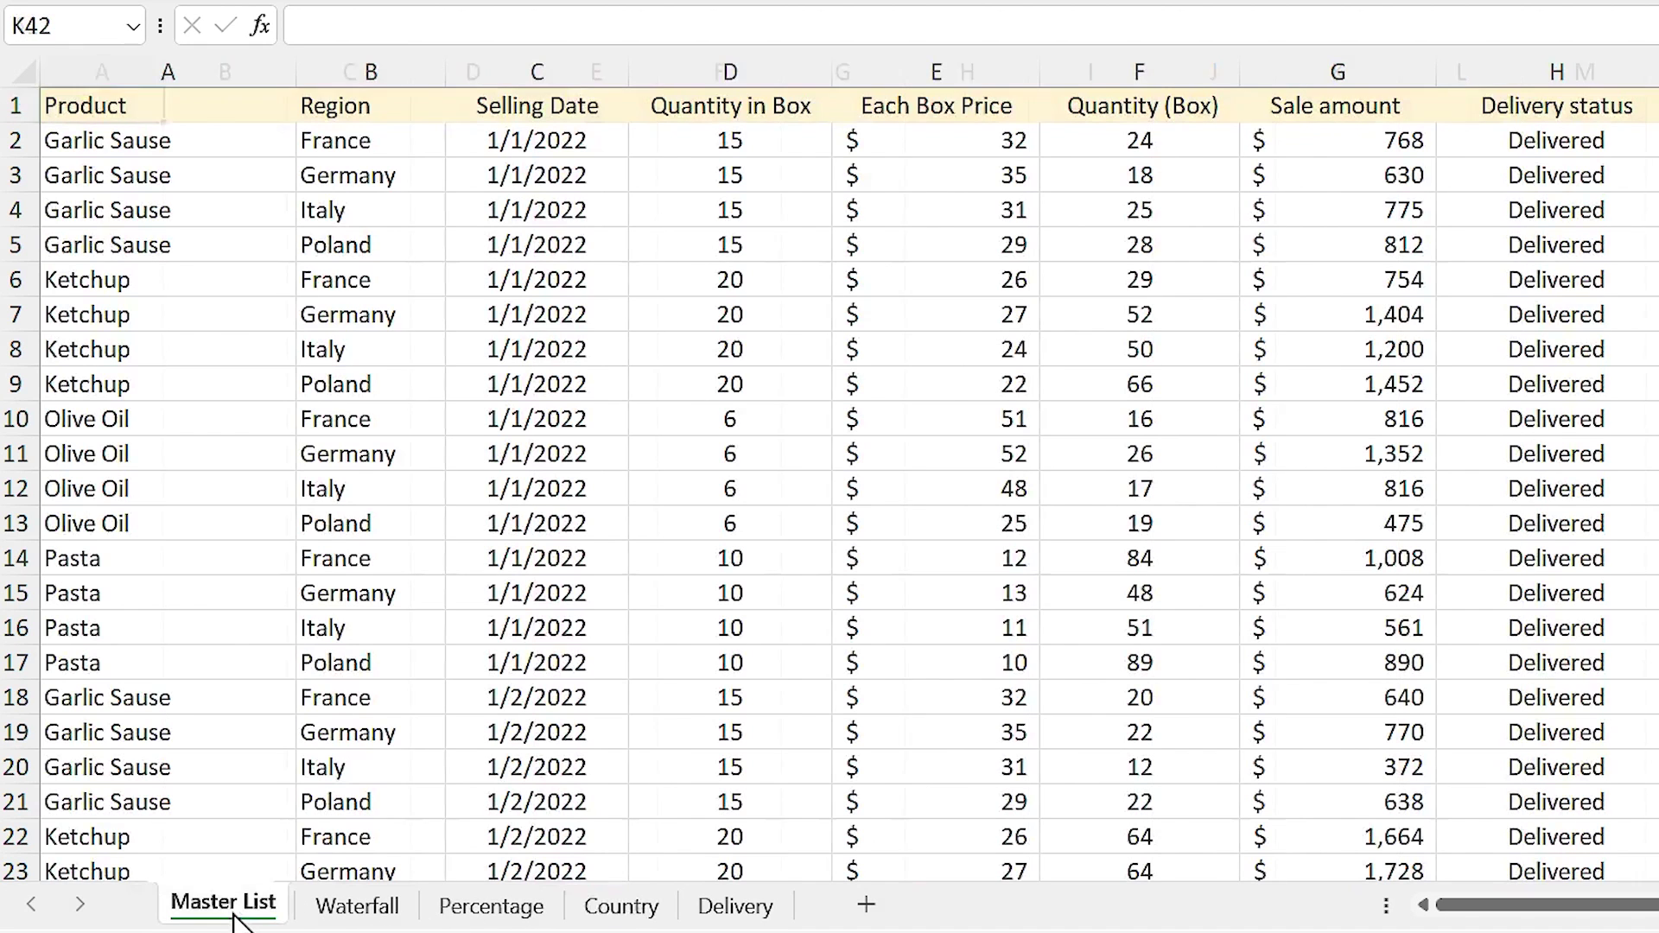
pyautogui.click(412, 434)
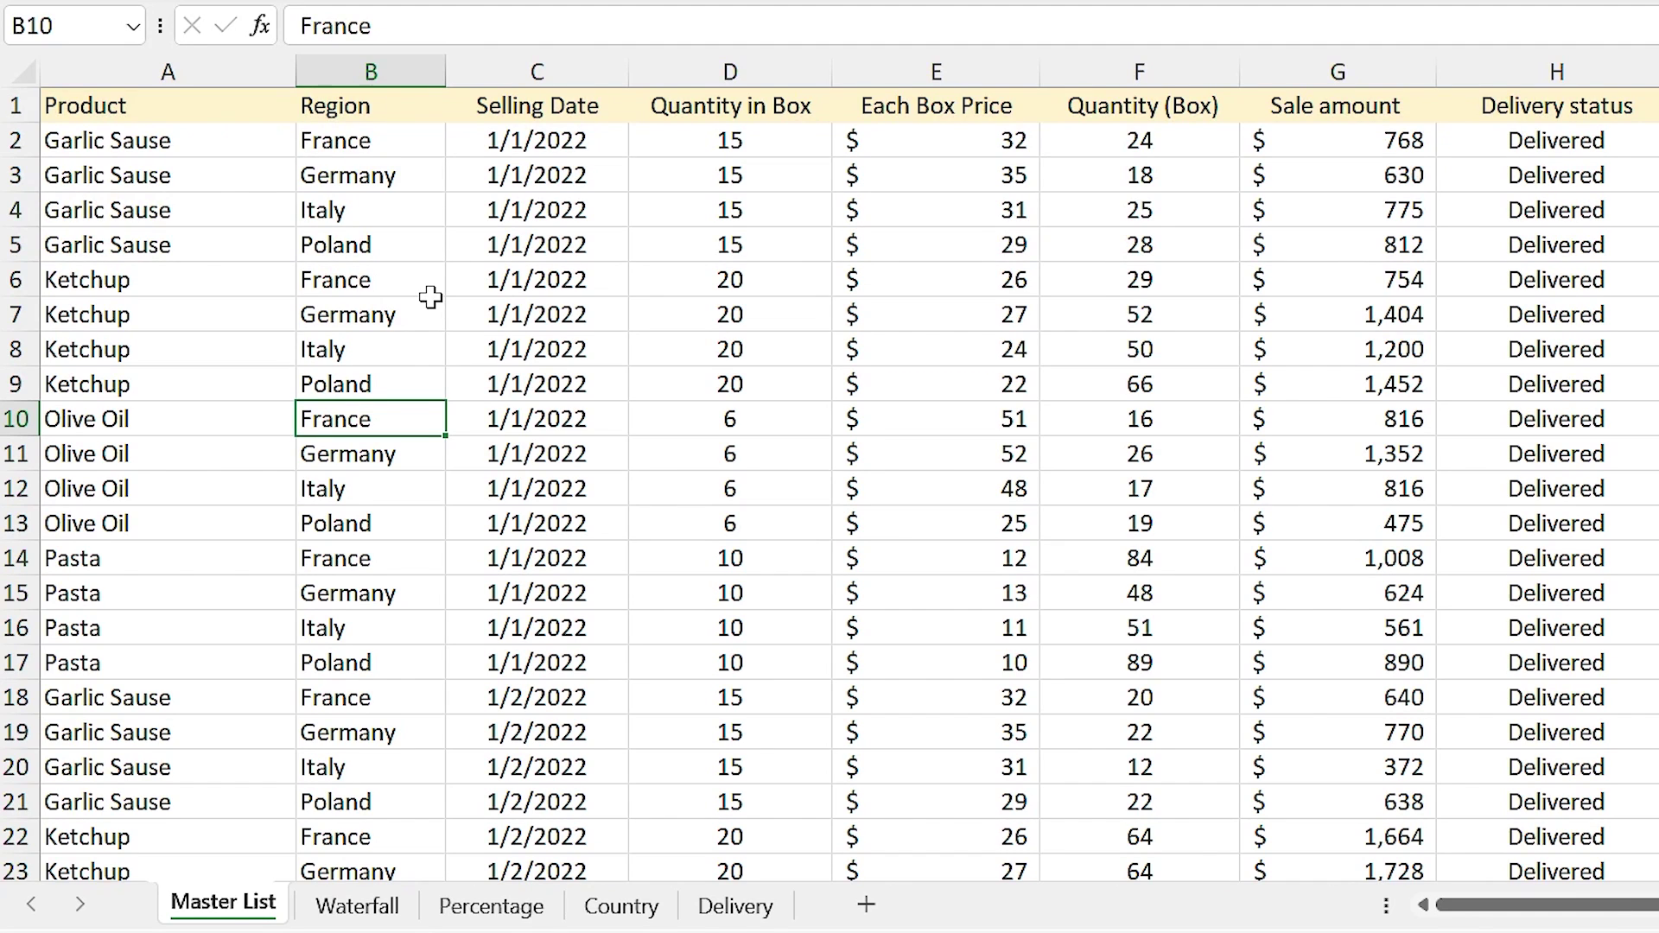
pyautogui.hotkey('ctrl', 't')
pyautogui.click(718, 488)
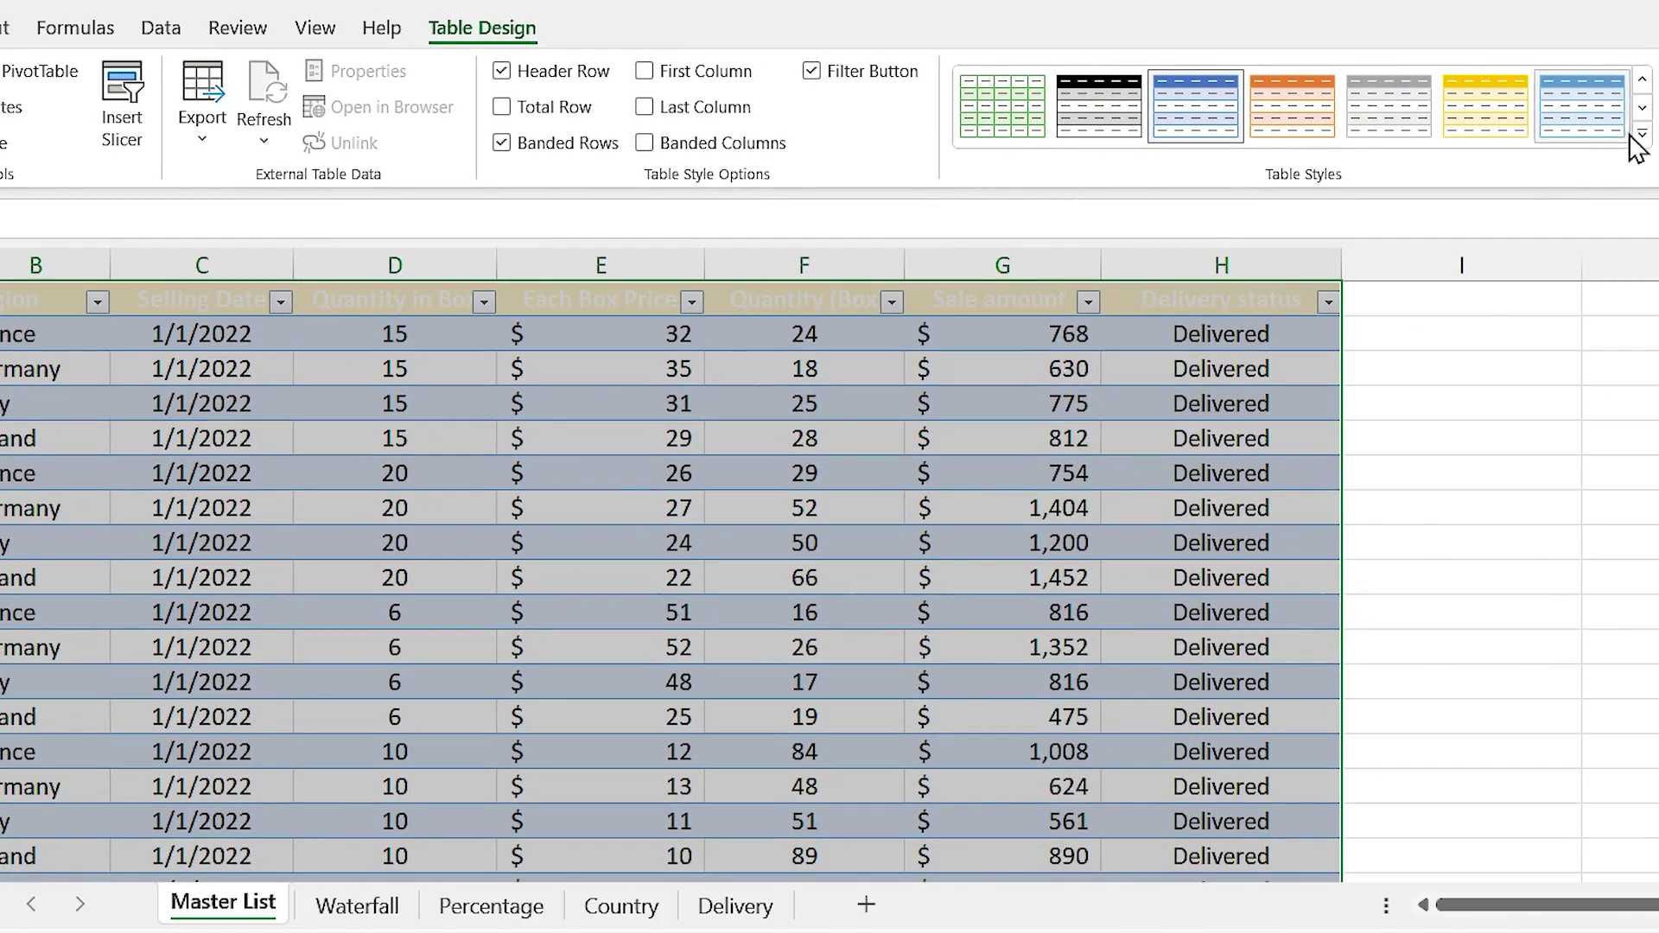
pyautogui.click(1642, 148)
pyautogui.click(997, 143)
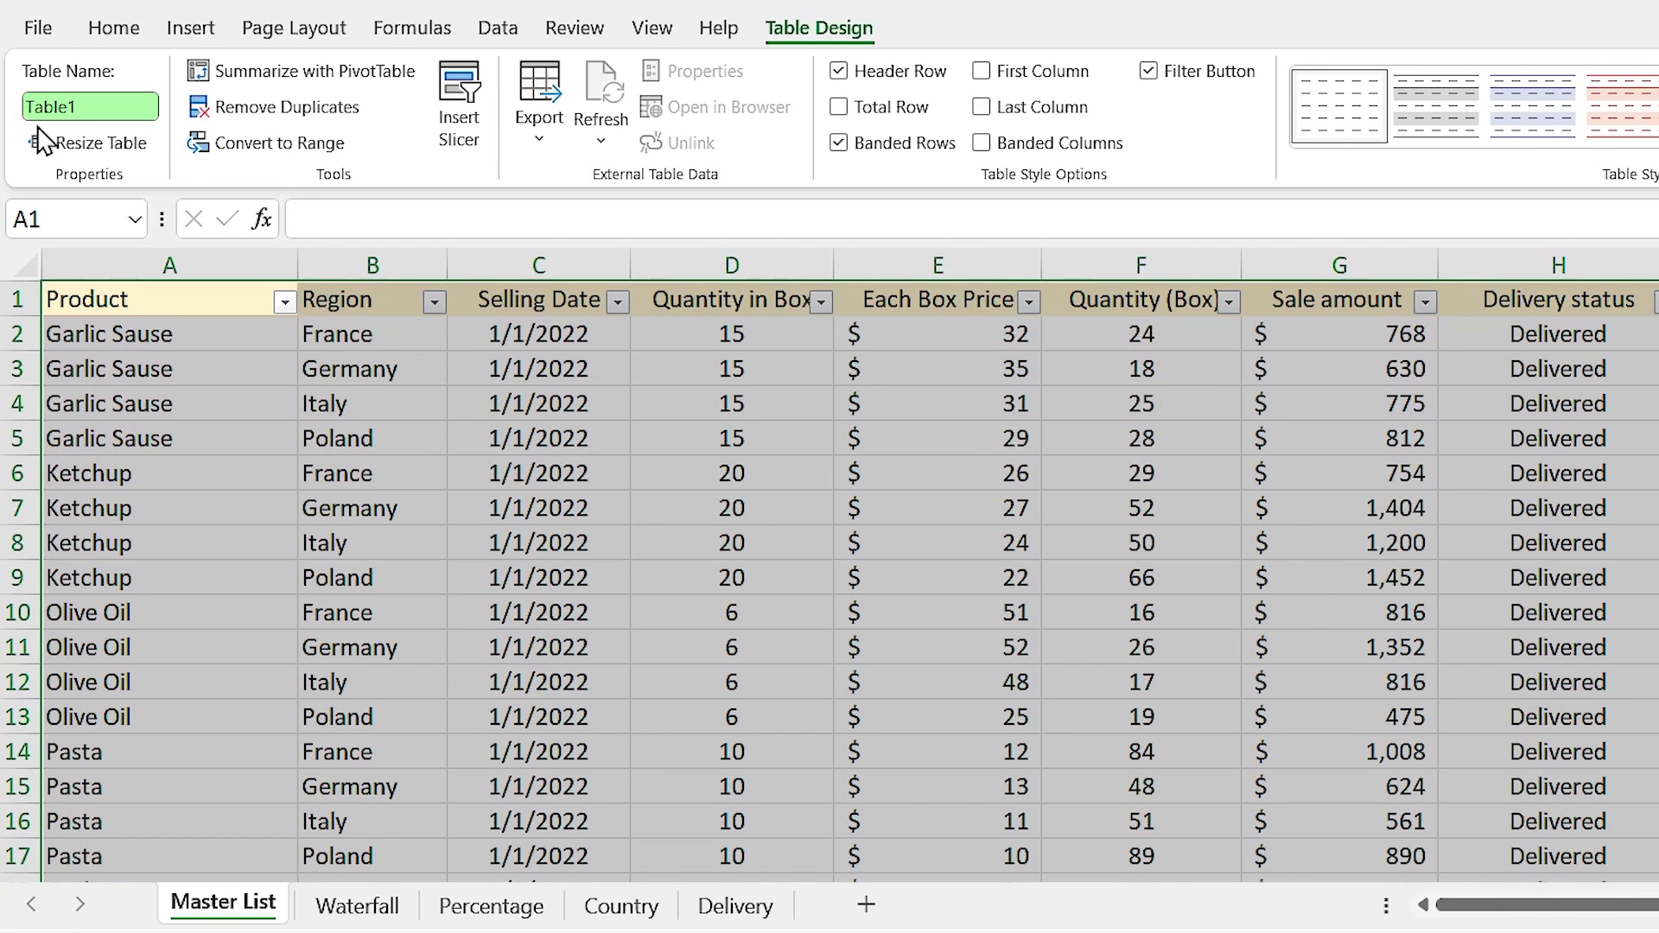
# Step: Insert a PivotTable based on Table1 at cell B2 of the Waterfall sheet
pyautogui.click(380, 921)
pyautogui.click(222, 331)
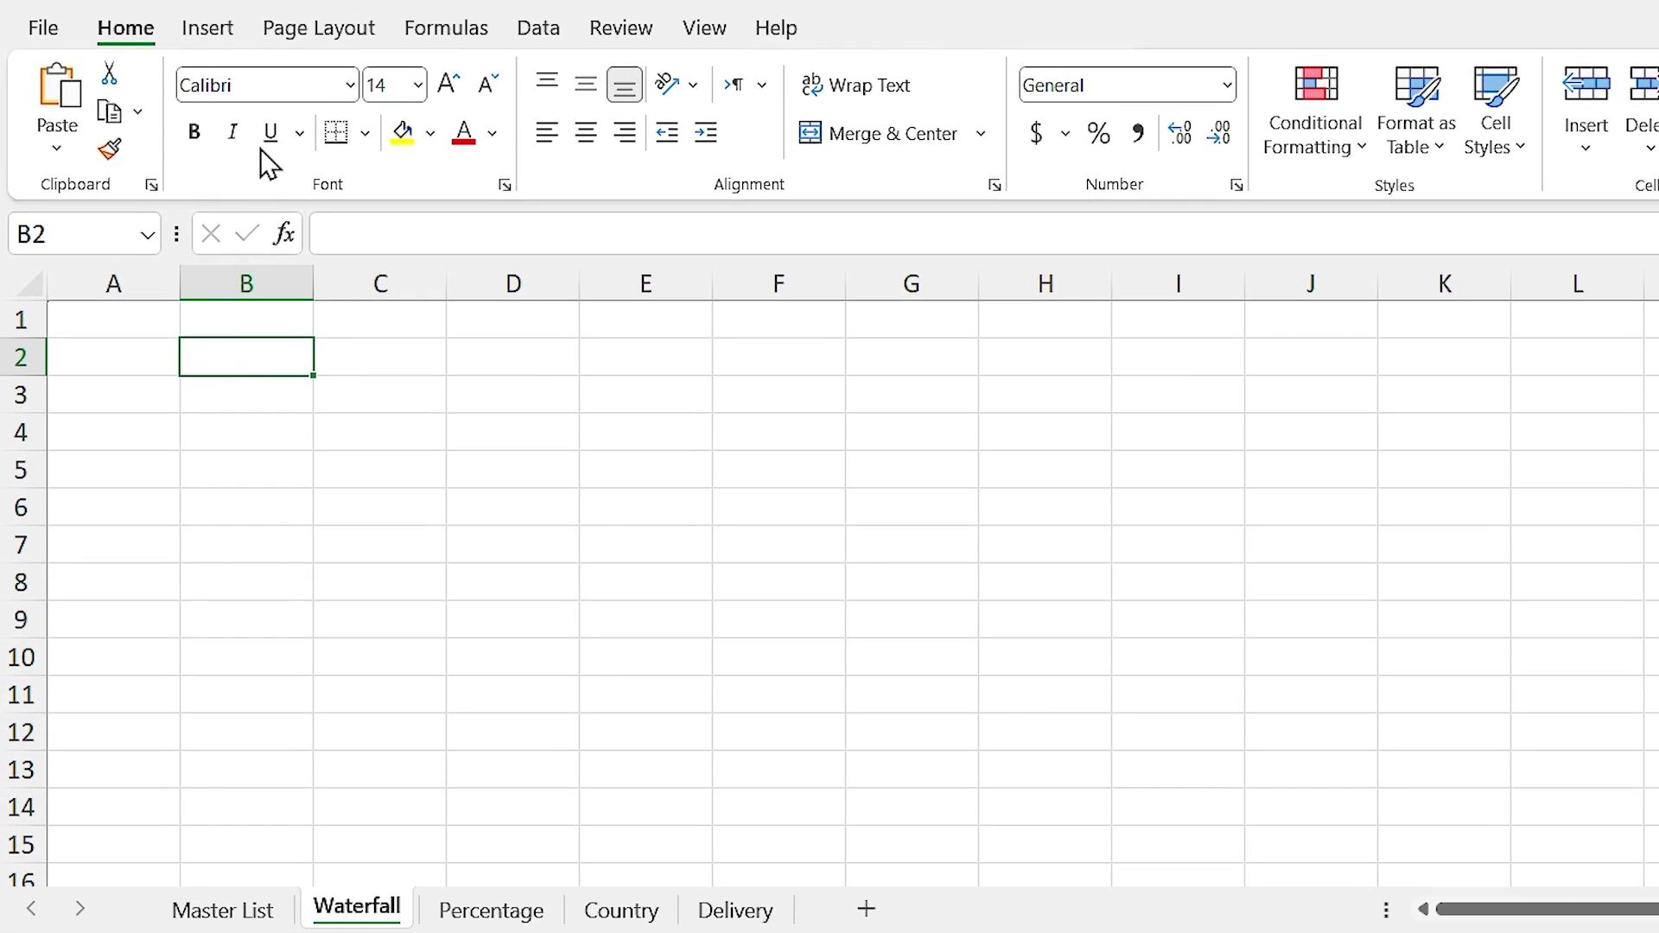
pyautogui.click(209, 38)
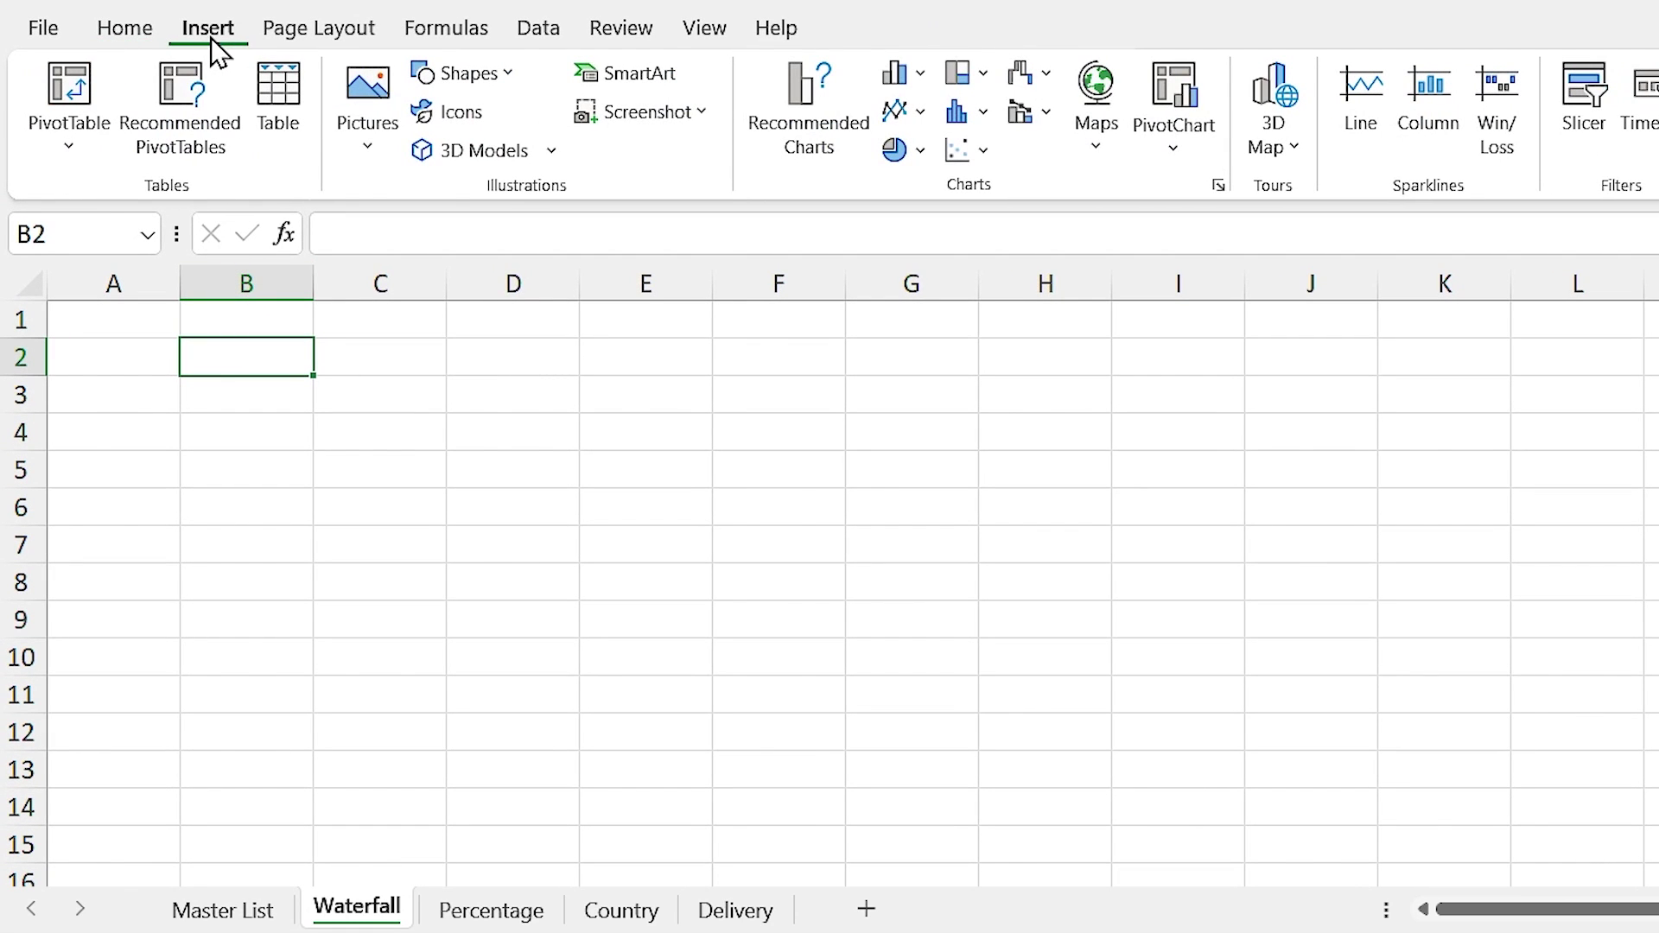
pyautogui.click(82, 80)
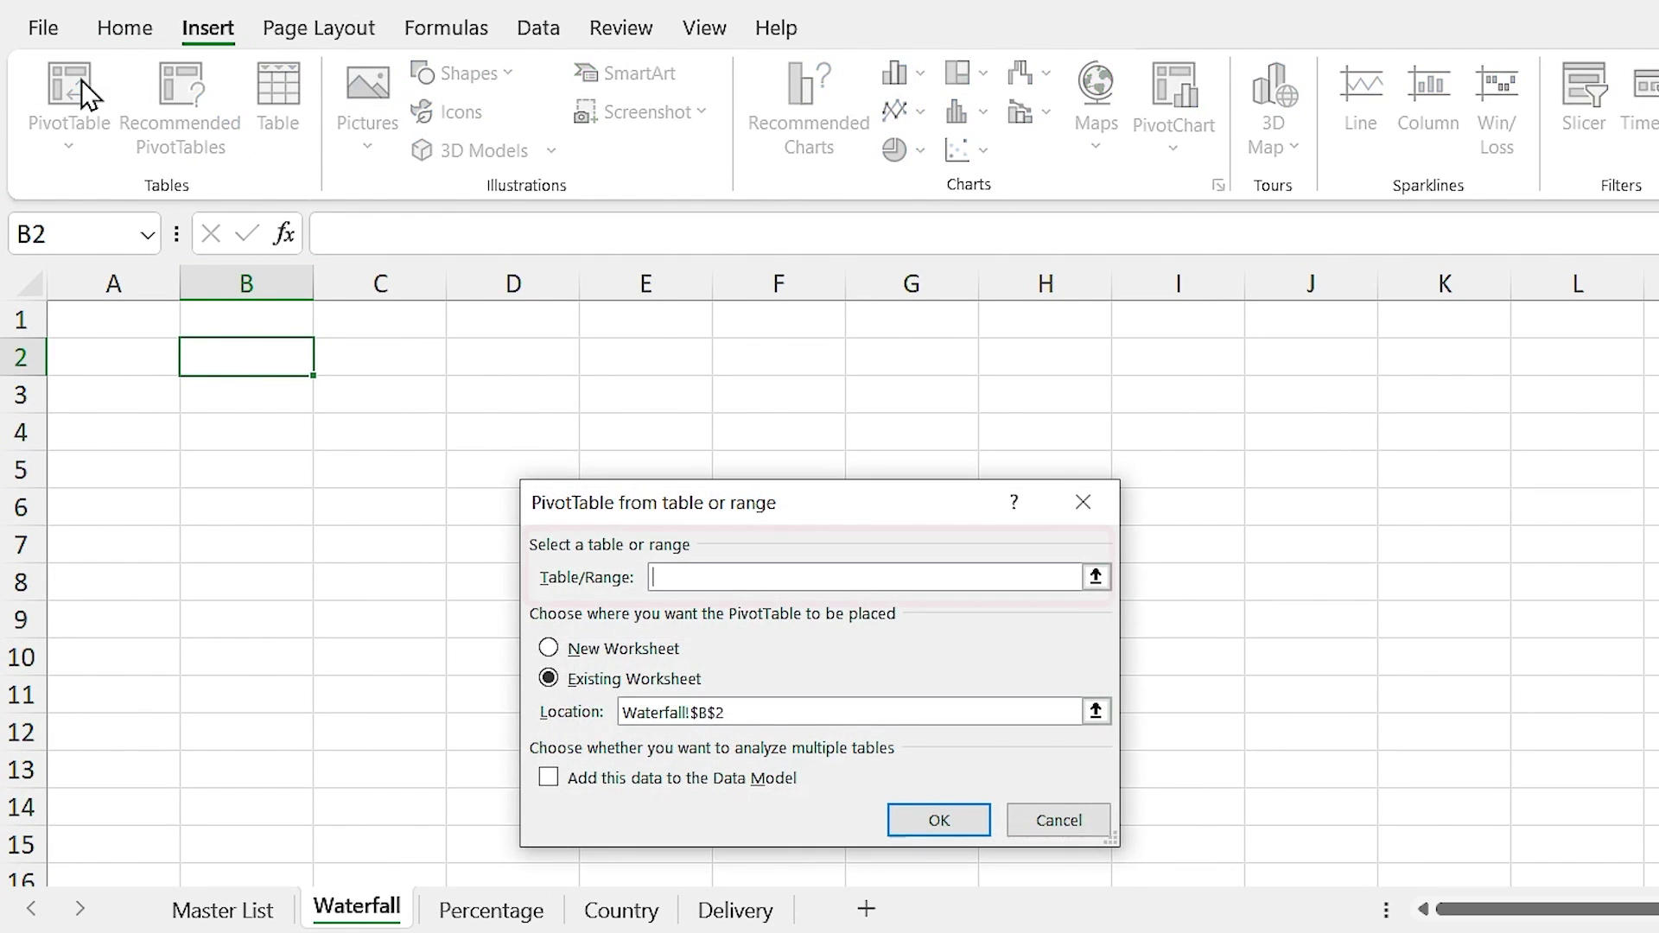
pyautogui.write('Table')
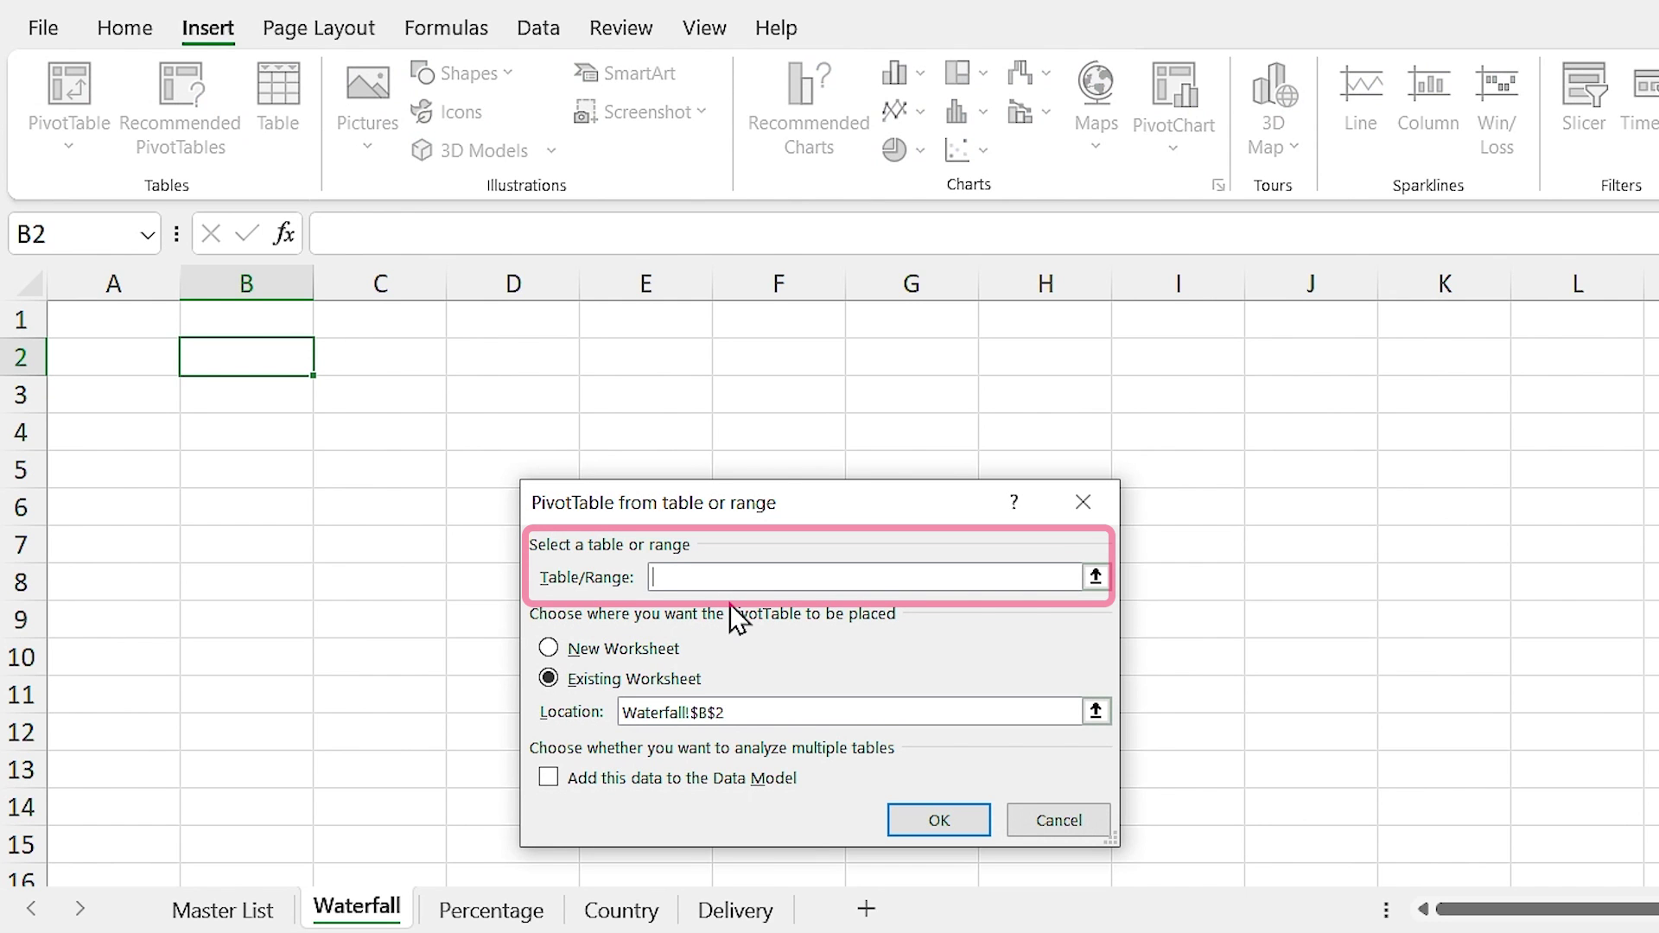
pyautogui.write('1')
pyautogui.click(937, 819)
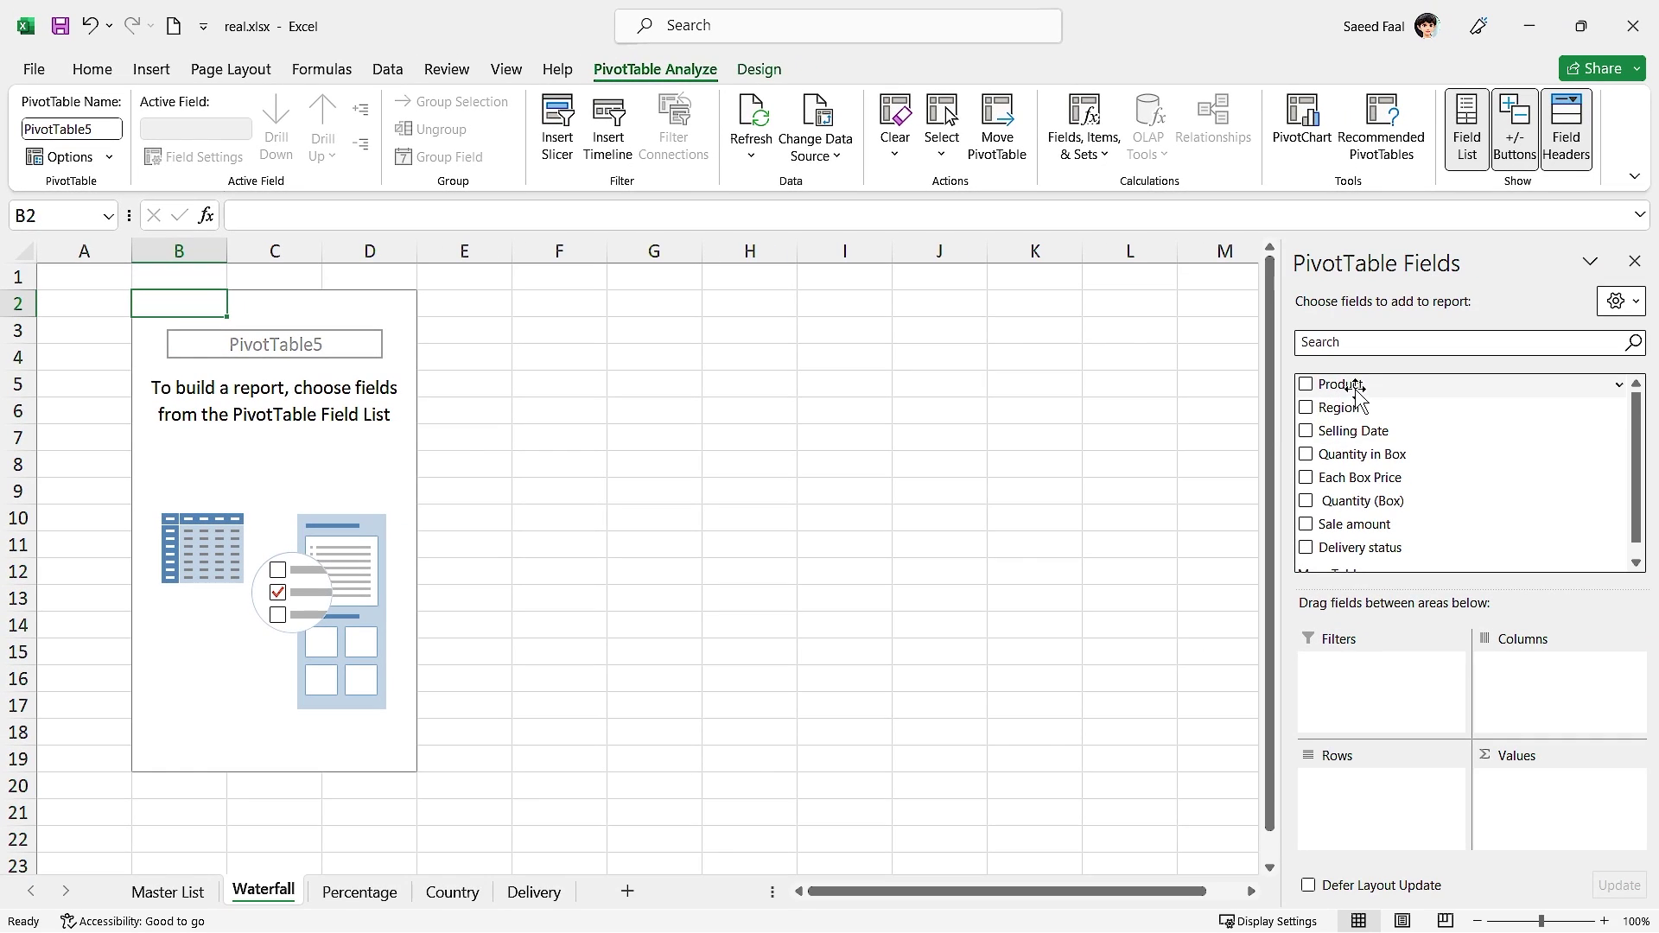
# Step: Build the PivotTable with Product as rows and the sum of Sale amount as values
pyautogui.moveTo(1349, 381); pyautogui.dragTo(1392, 799)
pyautogui.moveTo(1352, 514); pyautogui.dragTo(1541, 816)
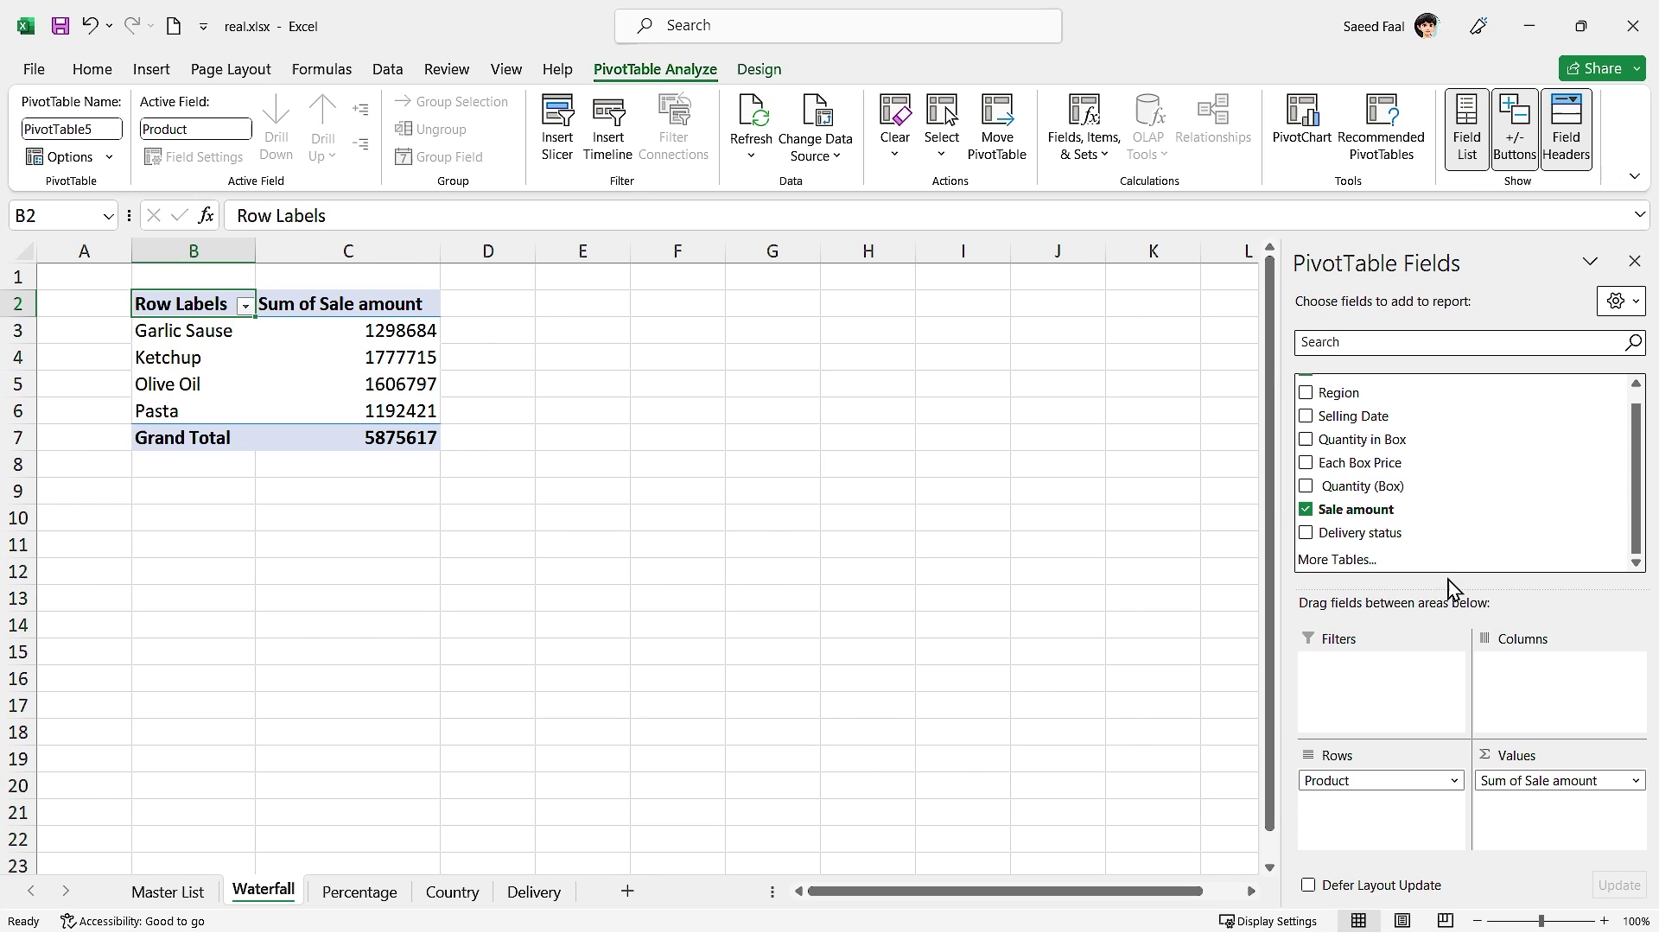
pyautogui.moveTo(1451, 587); pyautogui.dragTo(1451, 610)
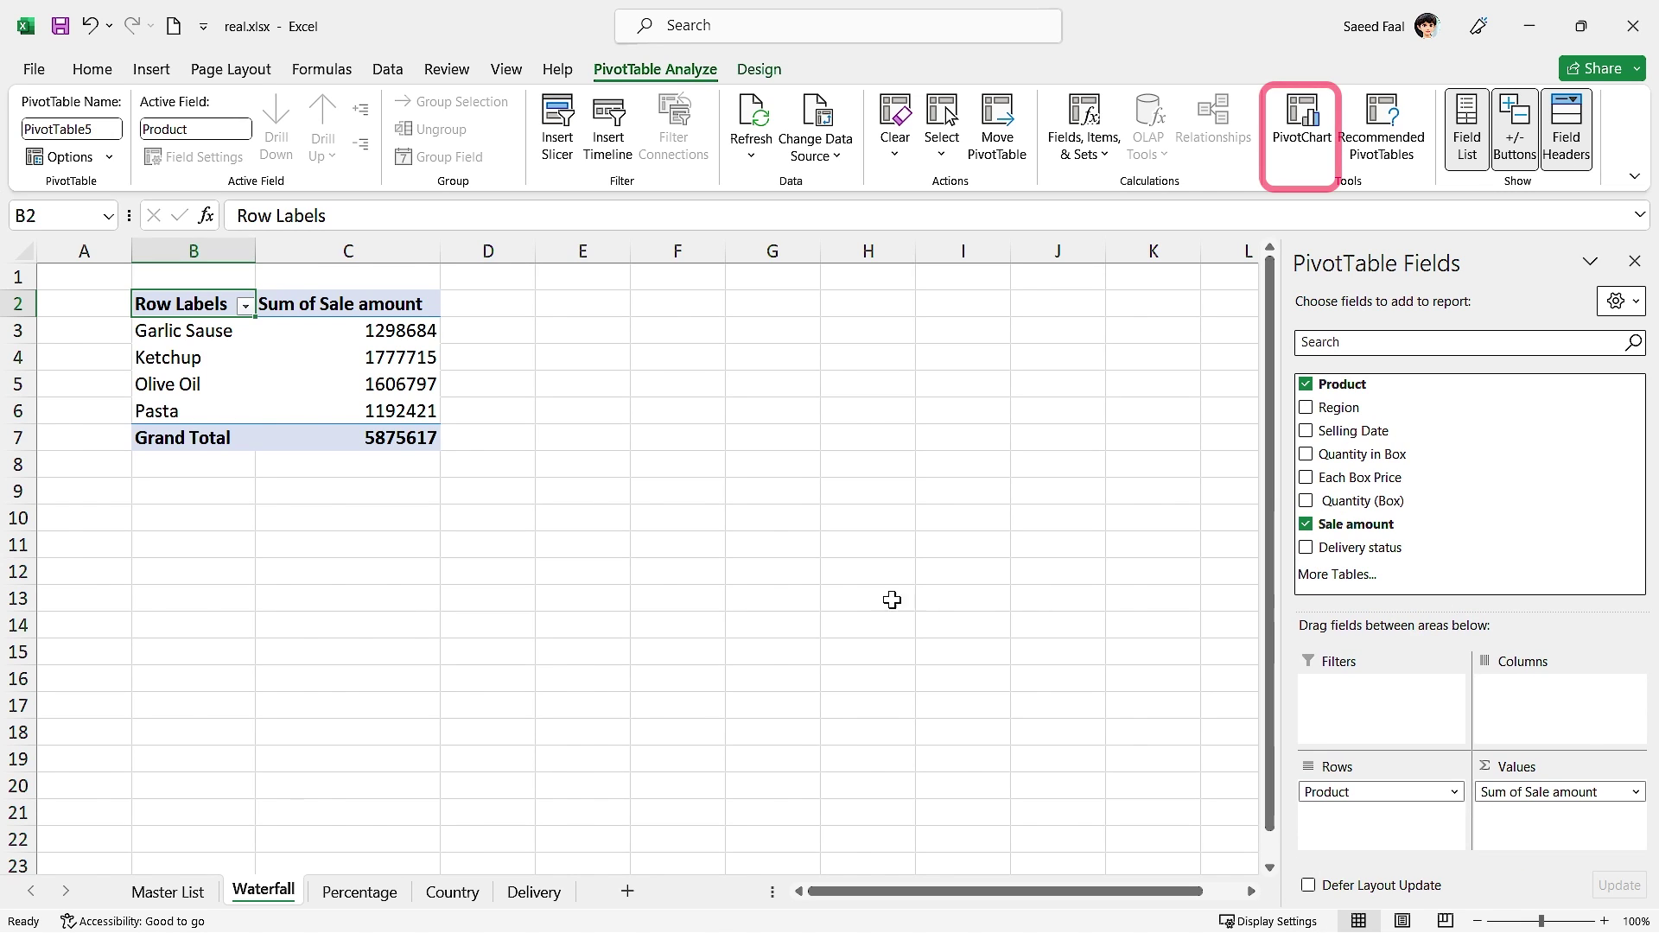
# Step: Try to insert a Waterfall PivotChart directly from the PivotTable
pyautogui.click(353, 387)
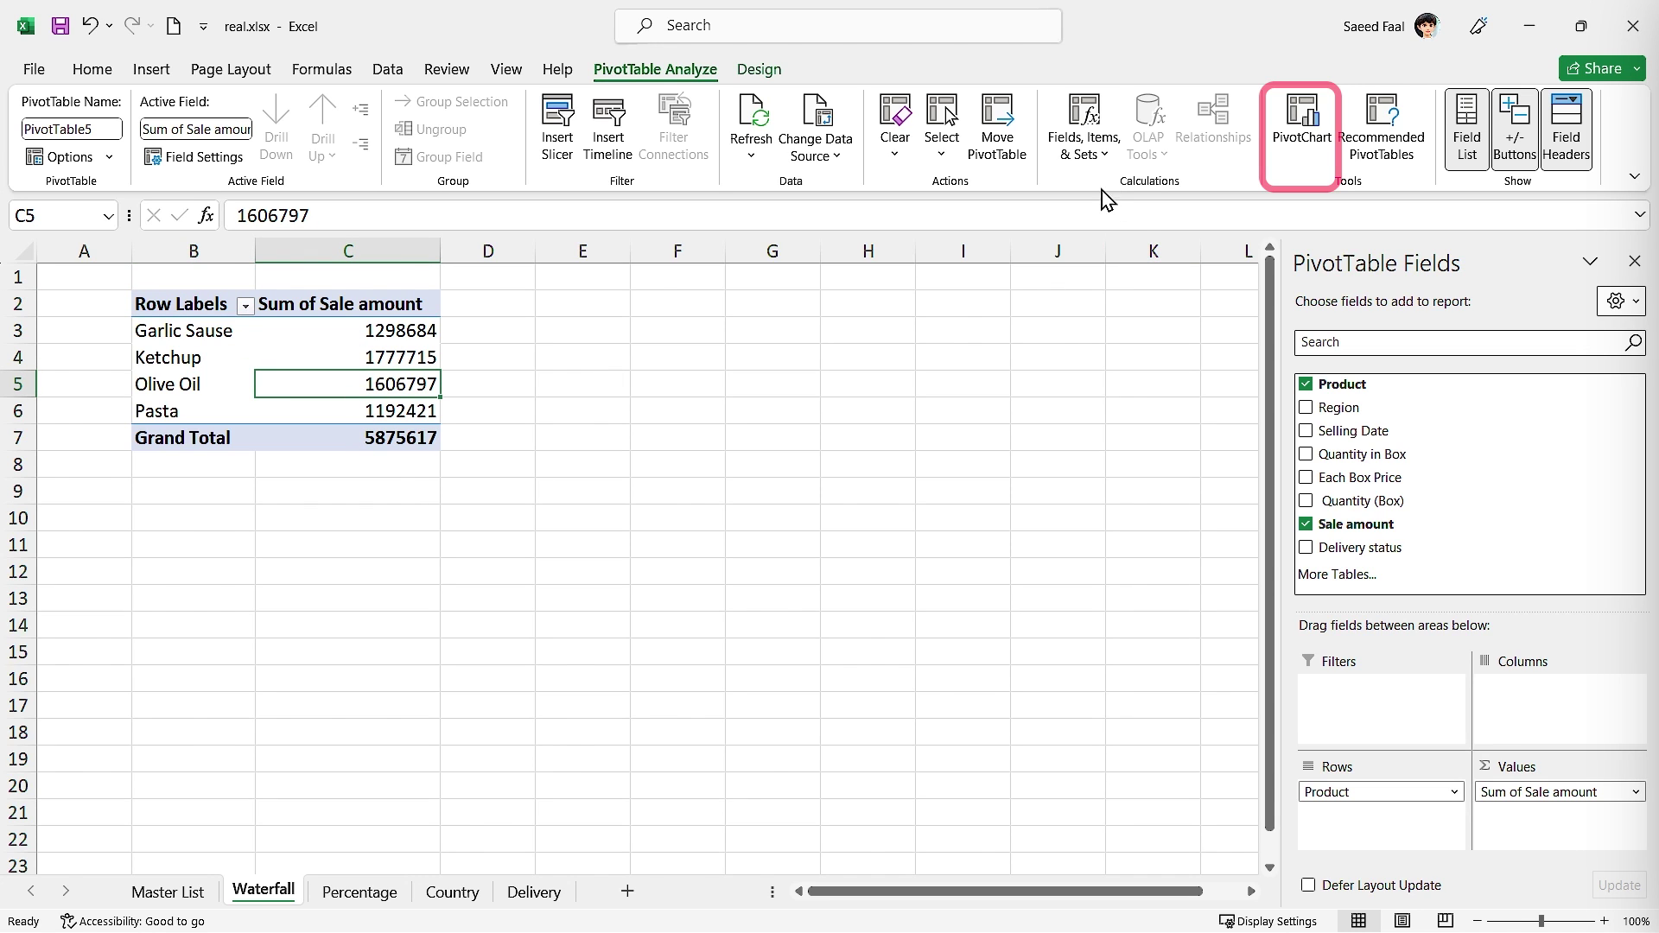
pyautogui.click(1309, 121)
pyautogui.click(561, 617)
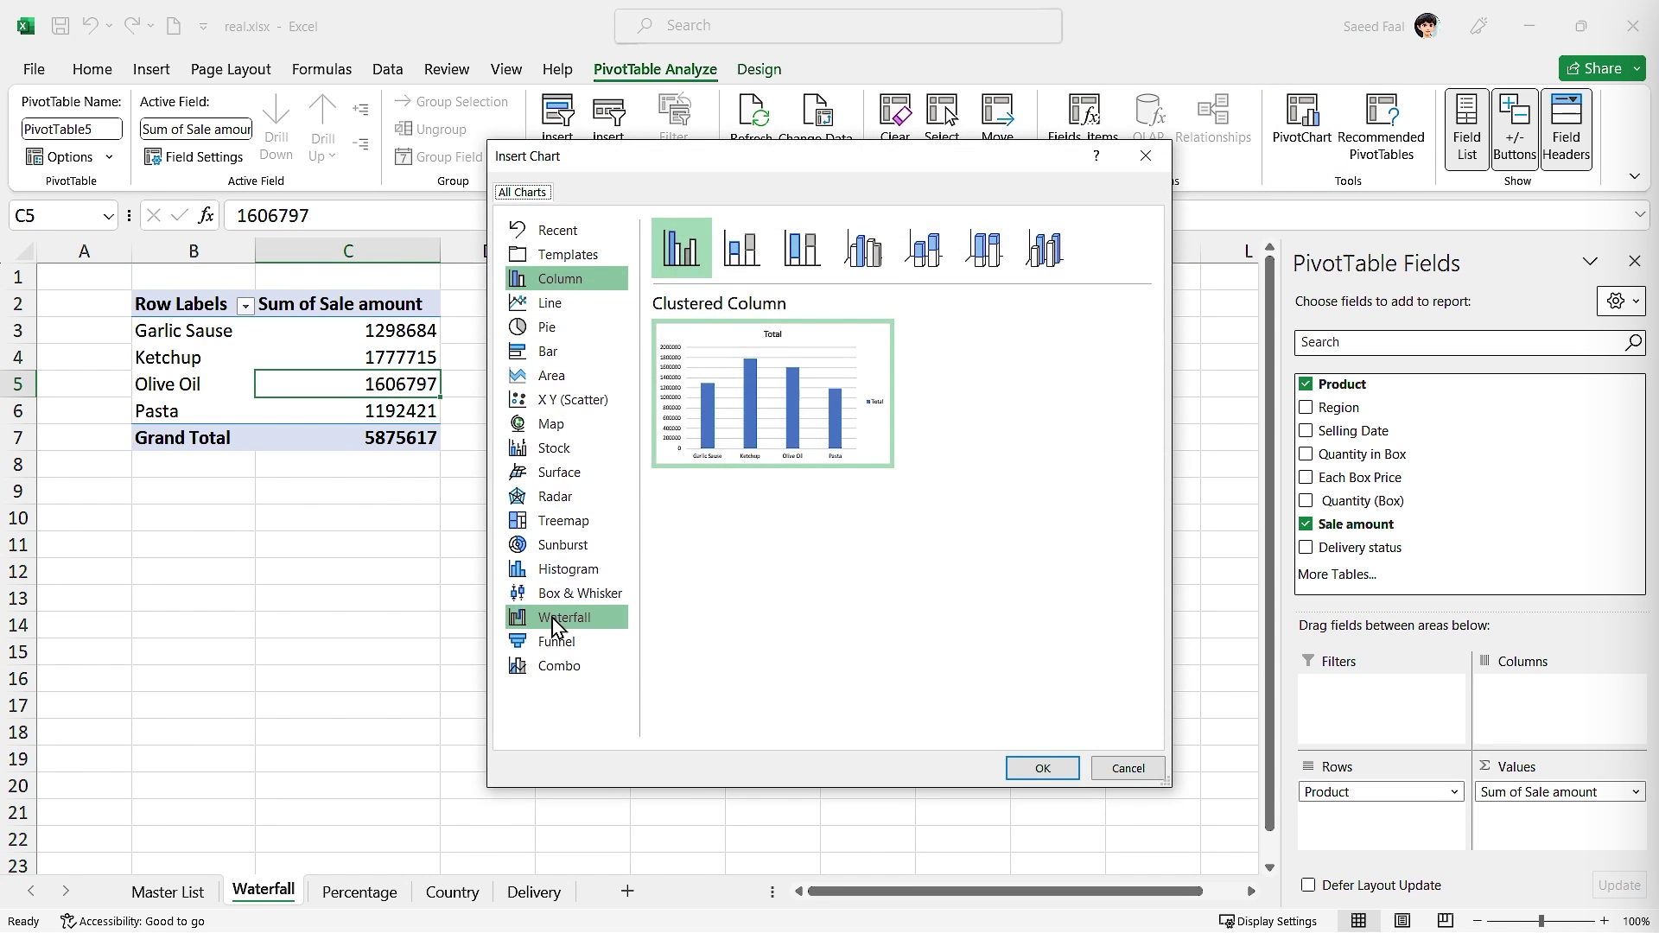
pyautogui.moveTo(793, 177); pyautogui.dragTo(764, 239)
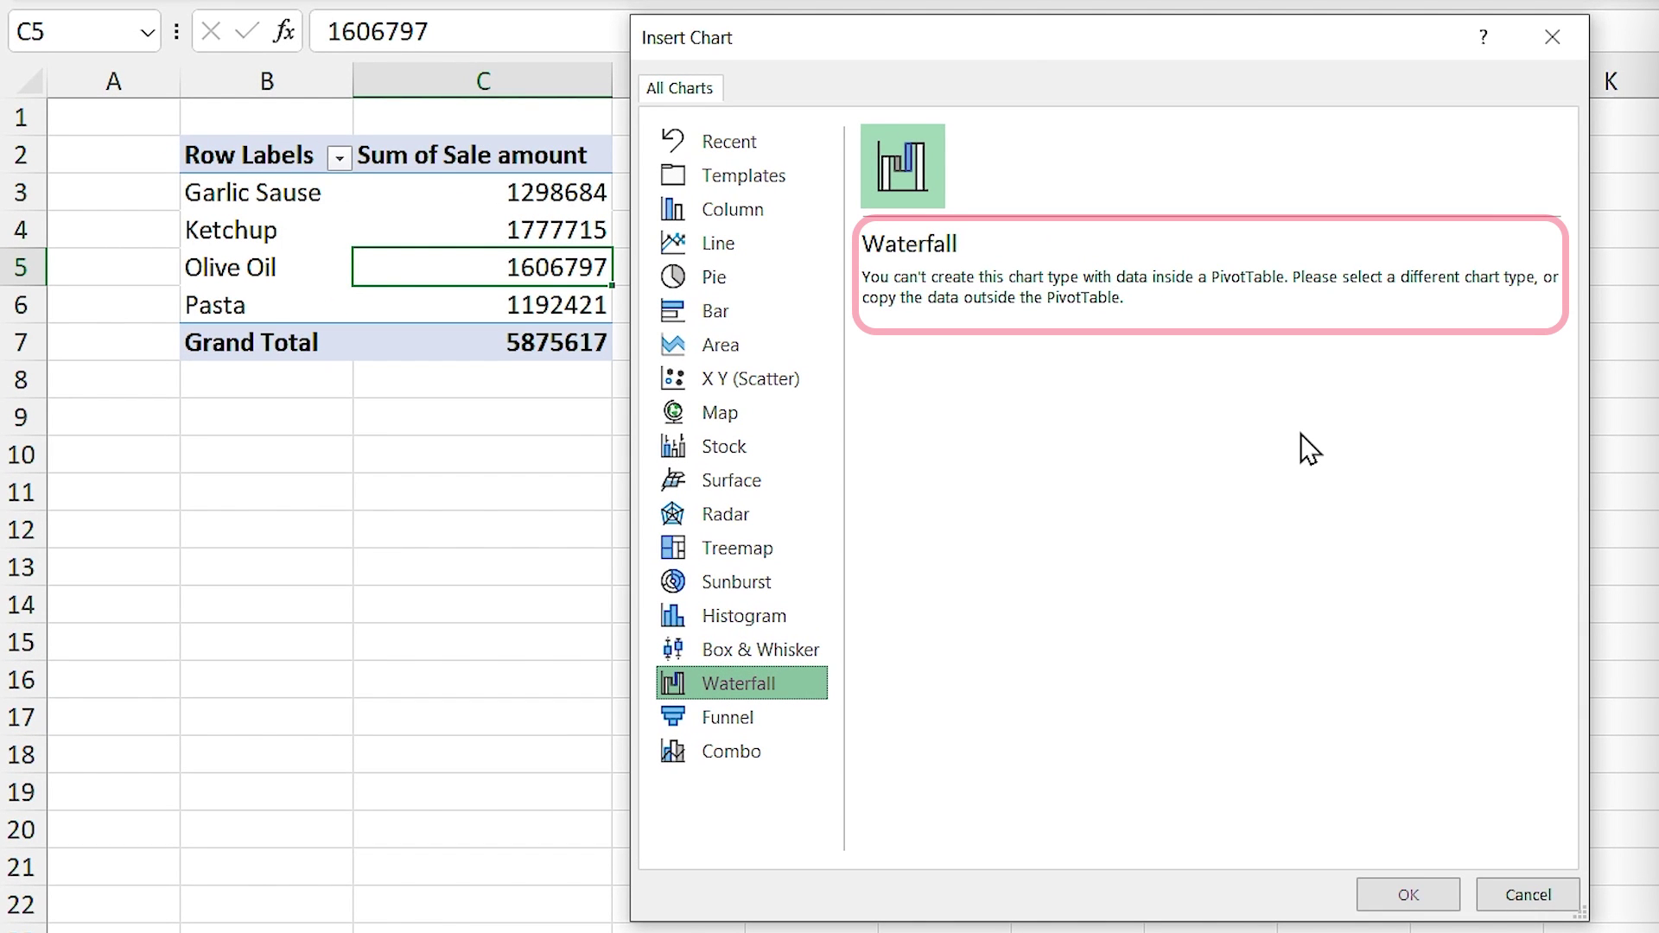
pyautogui.click(1497, 883)
# Step: Copy the PivotTable range B2:C7 to E2 as values only and autofit columns E and F
pyautogui.moveTo(285, 164); pyautogui.dragTo(505, 336)
pyautogui.hotkey('ctrl', 'c')
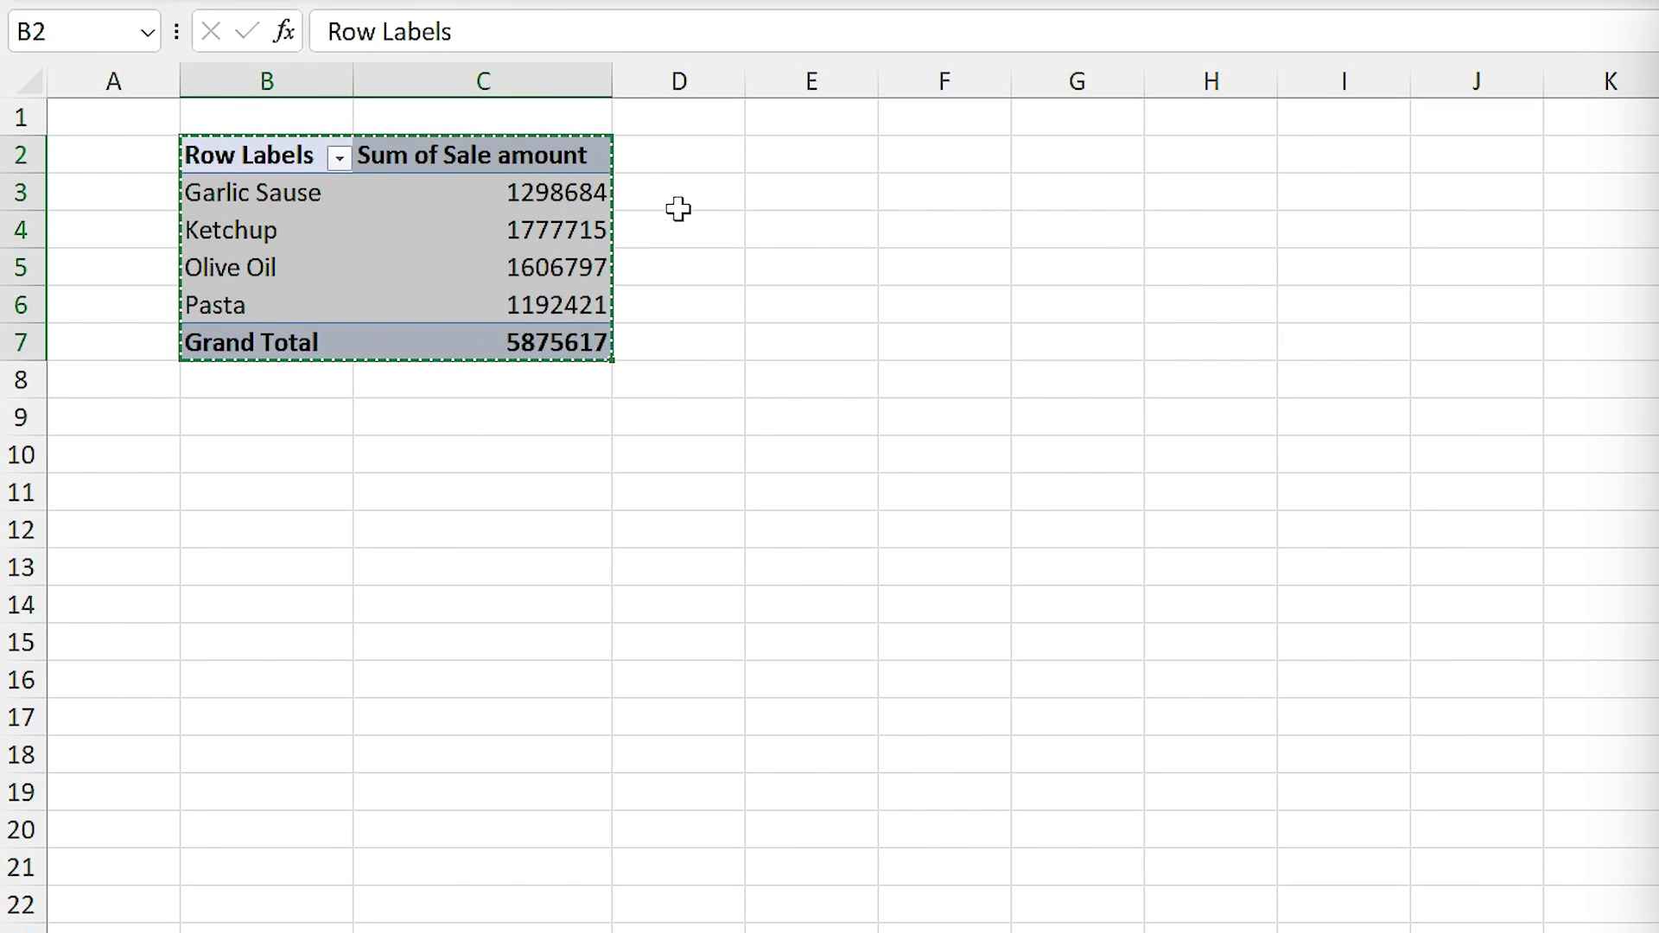
pyautogui.rightClick(768, 155)
pyautogui.click(889, 364)
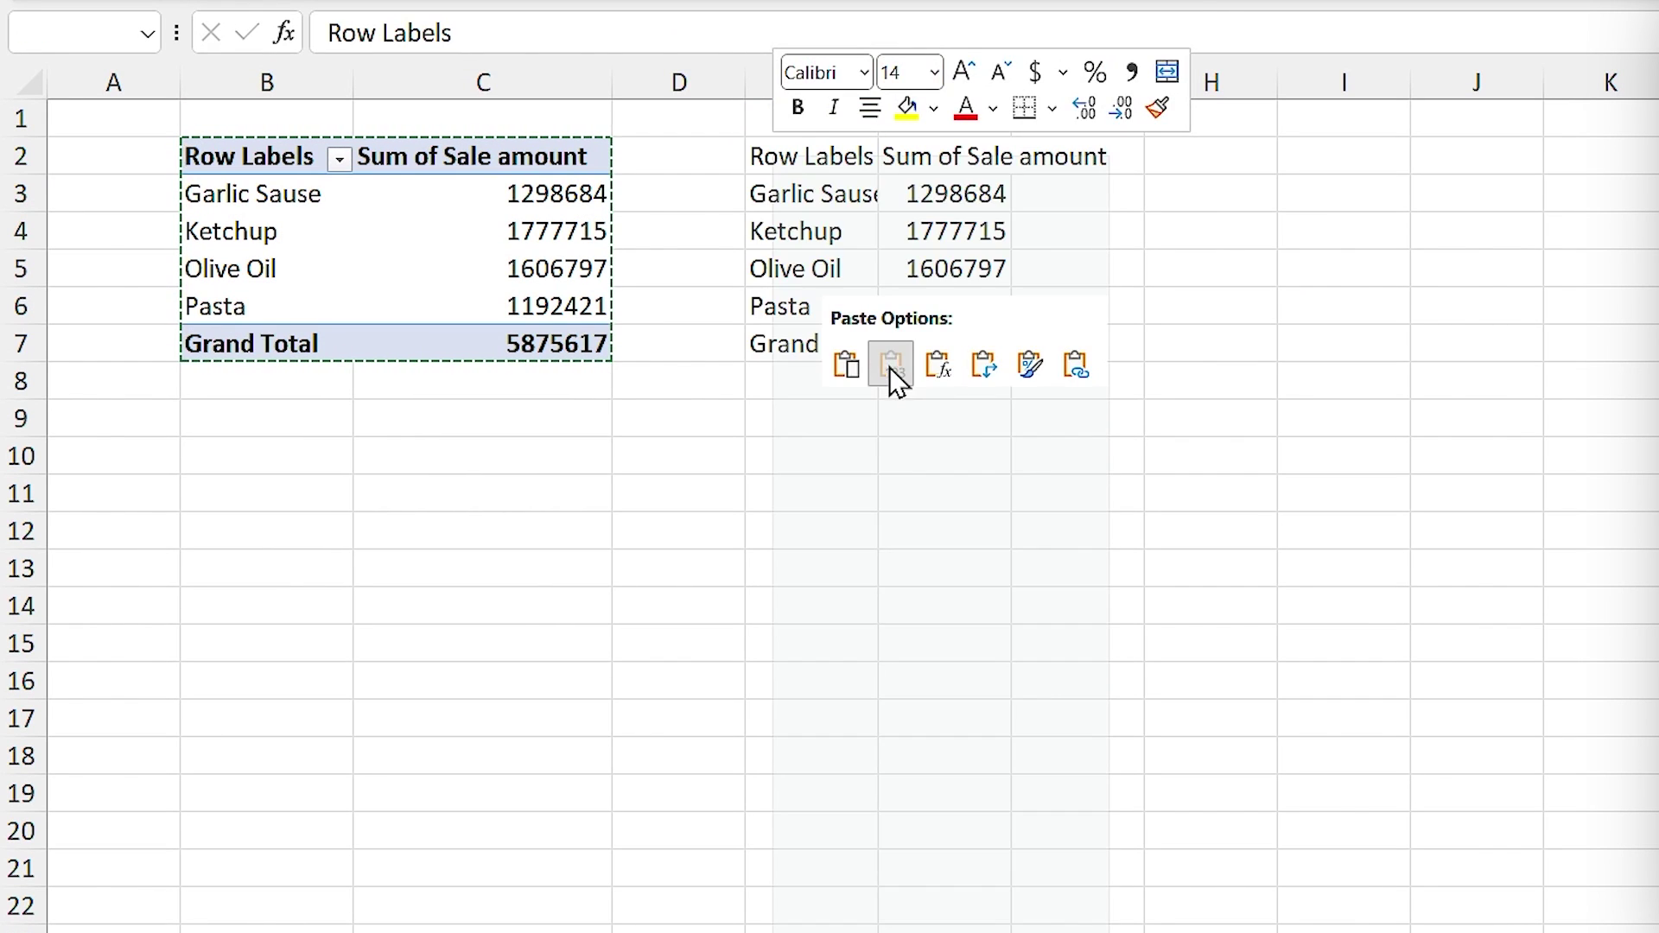
pyautogui.moveTo(841, 74); pyautogui.dragTo(1007, 84)
pyautogui.doubleClick(1008, 84)
# Step: Link cell F3 to the PivotTable's Garlic Sause amount in C3 with a GETPIVOTDATA formula
pyautogui.click(964, 206)
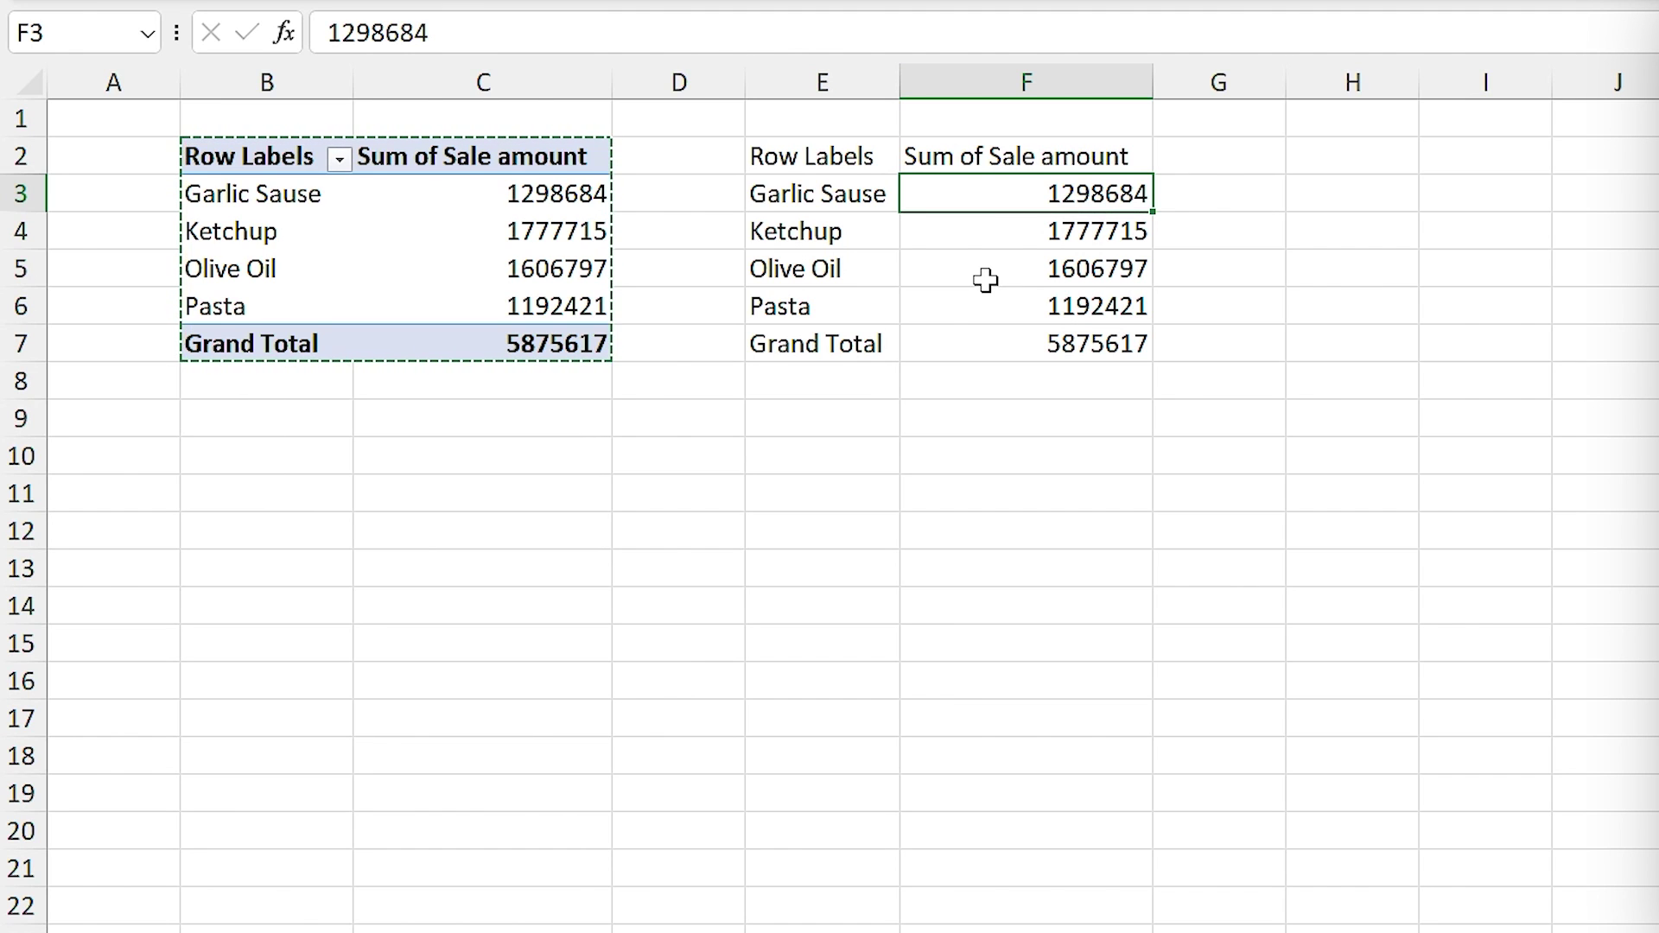
pyautogui.write('=')
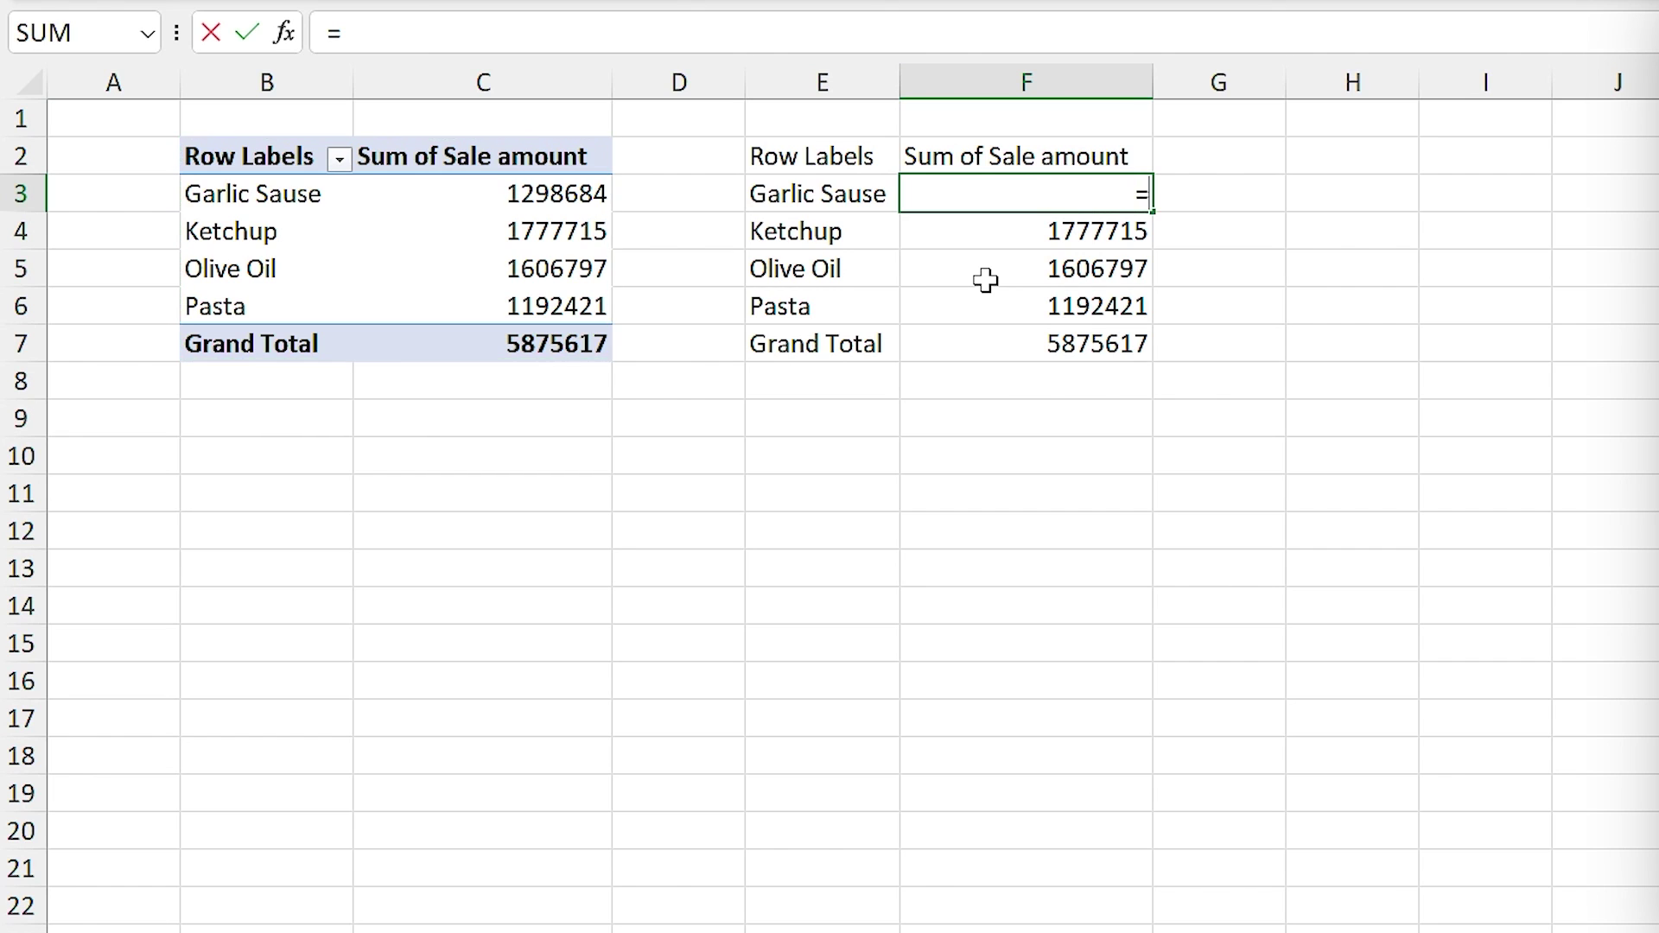
pyautogui.click(566, 198)
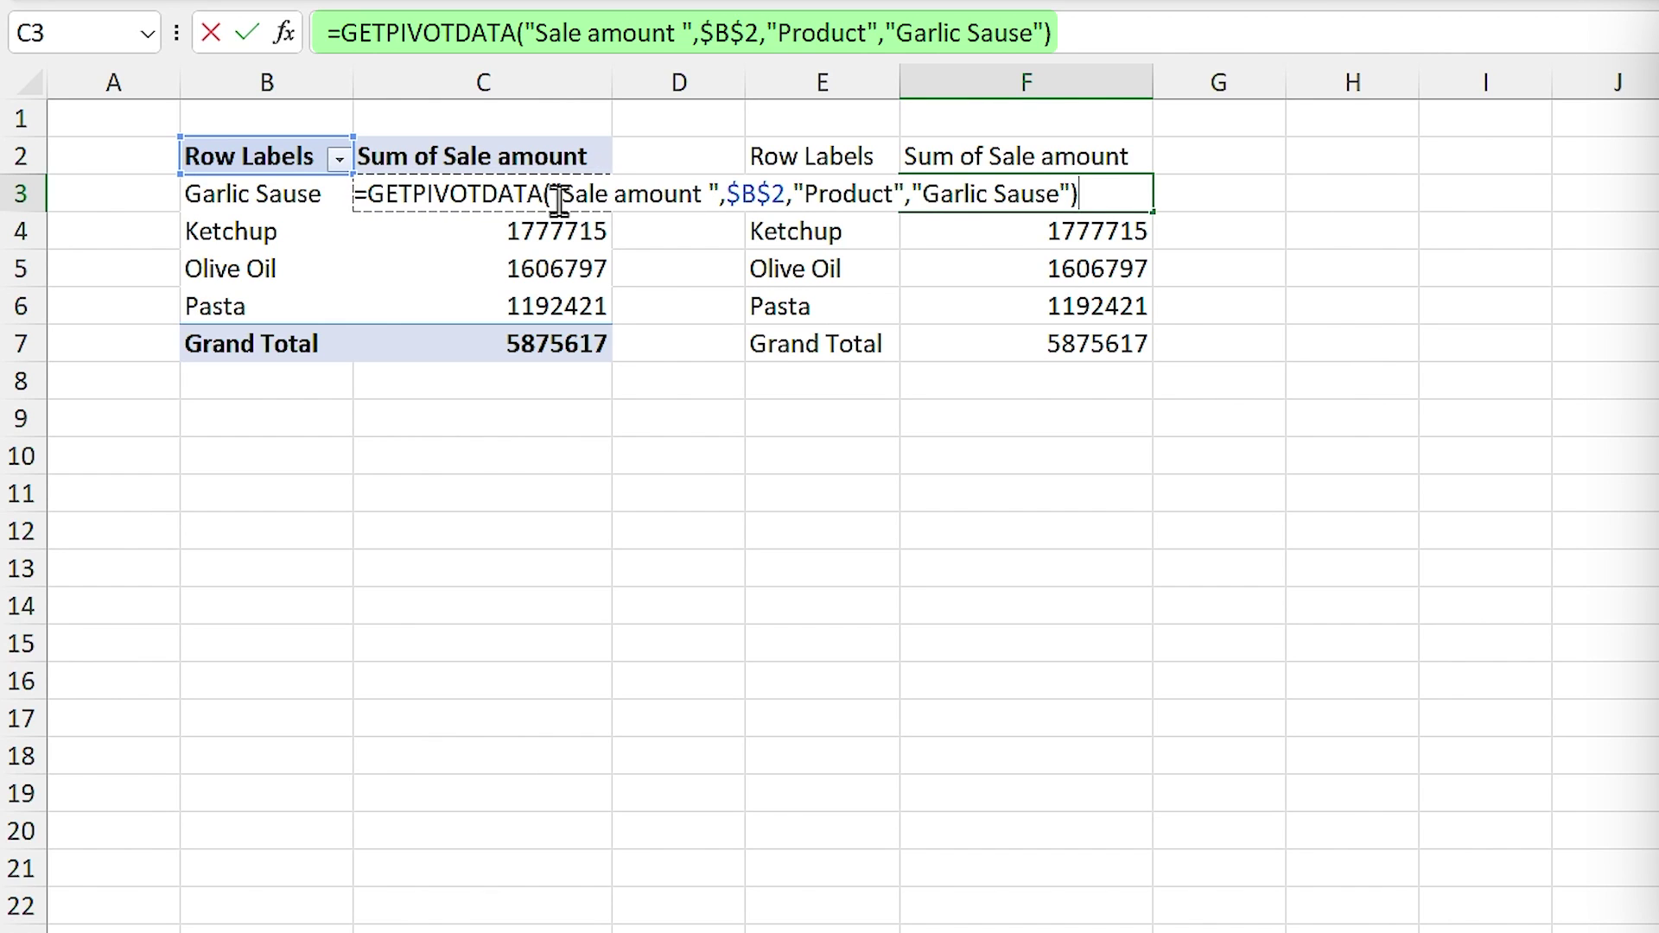
pyautogui.press('Return')
# Step: Replace the "Garlic Sause" item in F3's GETPIVOTDATA formula with a reference to E3 and fill the formula down to F7
pyautogui.click(1020, 190)
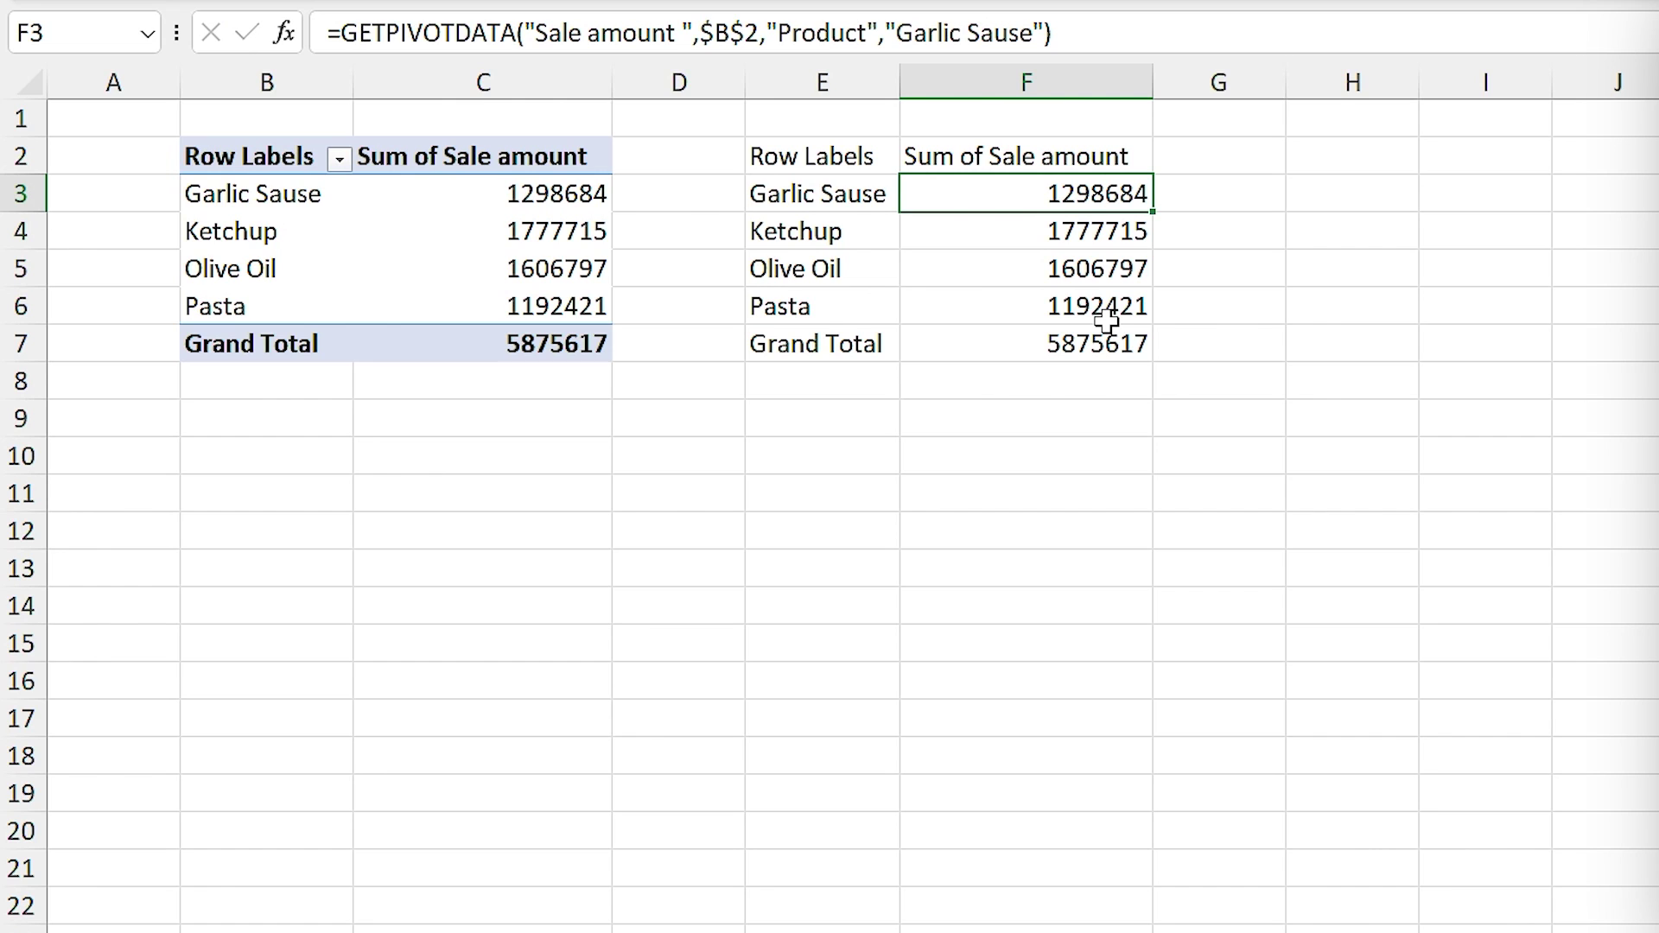
pyautogui.click(777, 33)
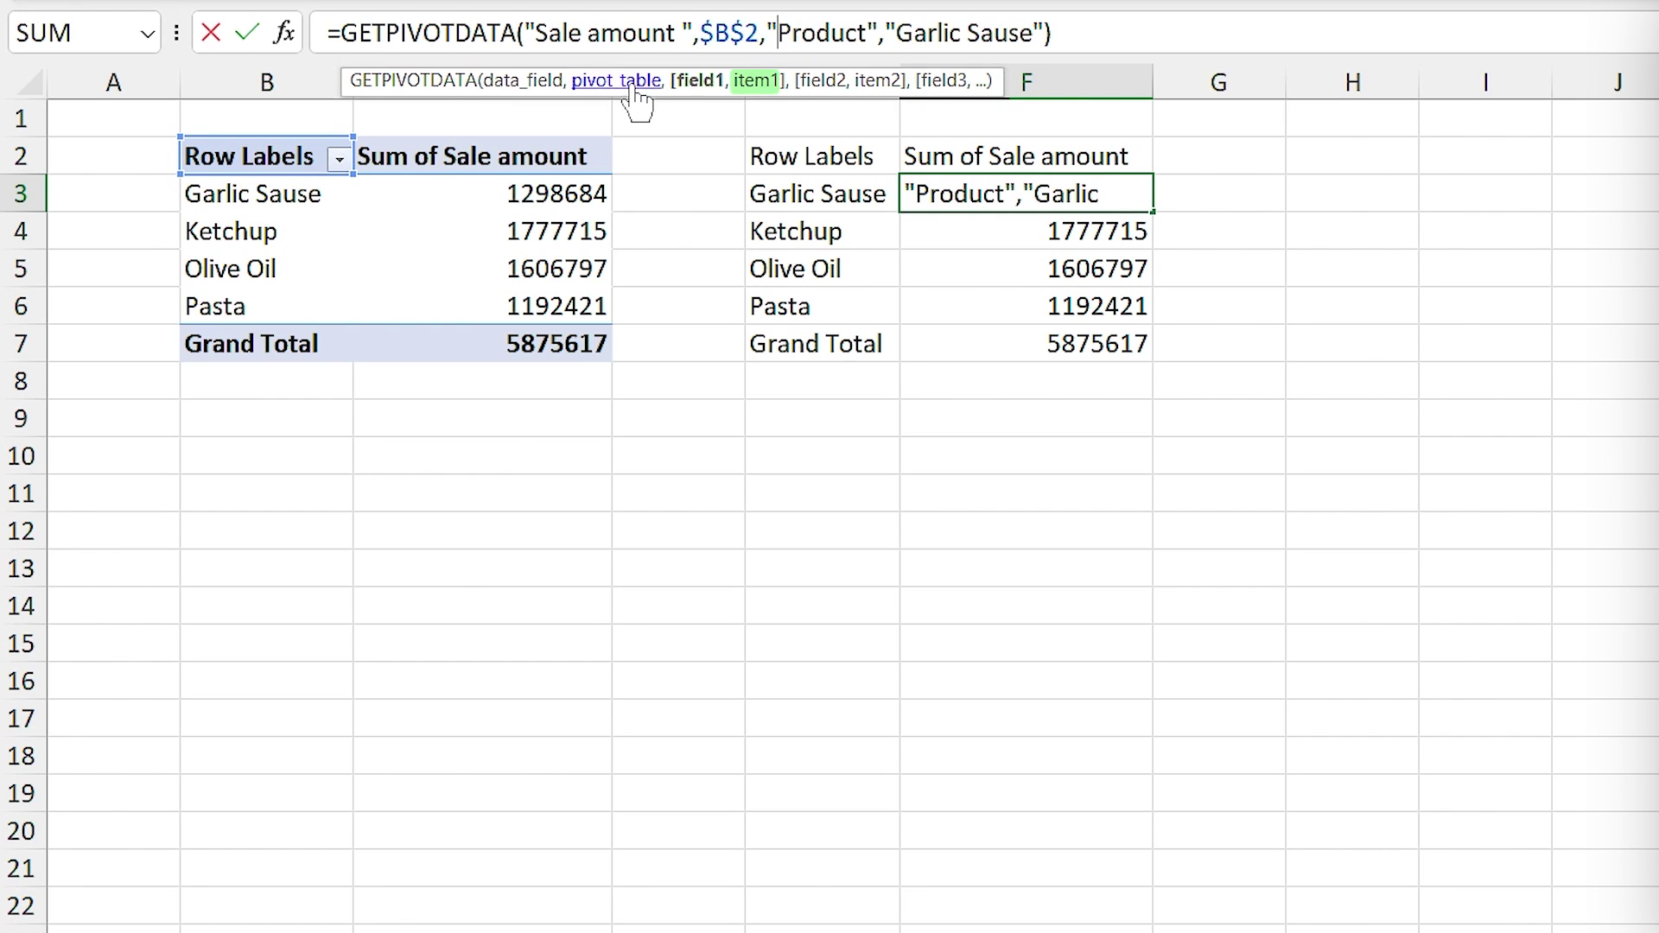
pyautogui.click(759, 87)
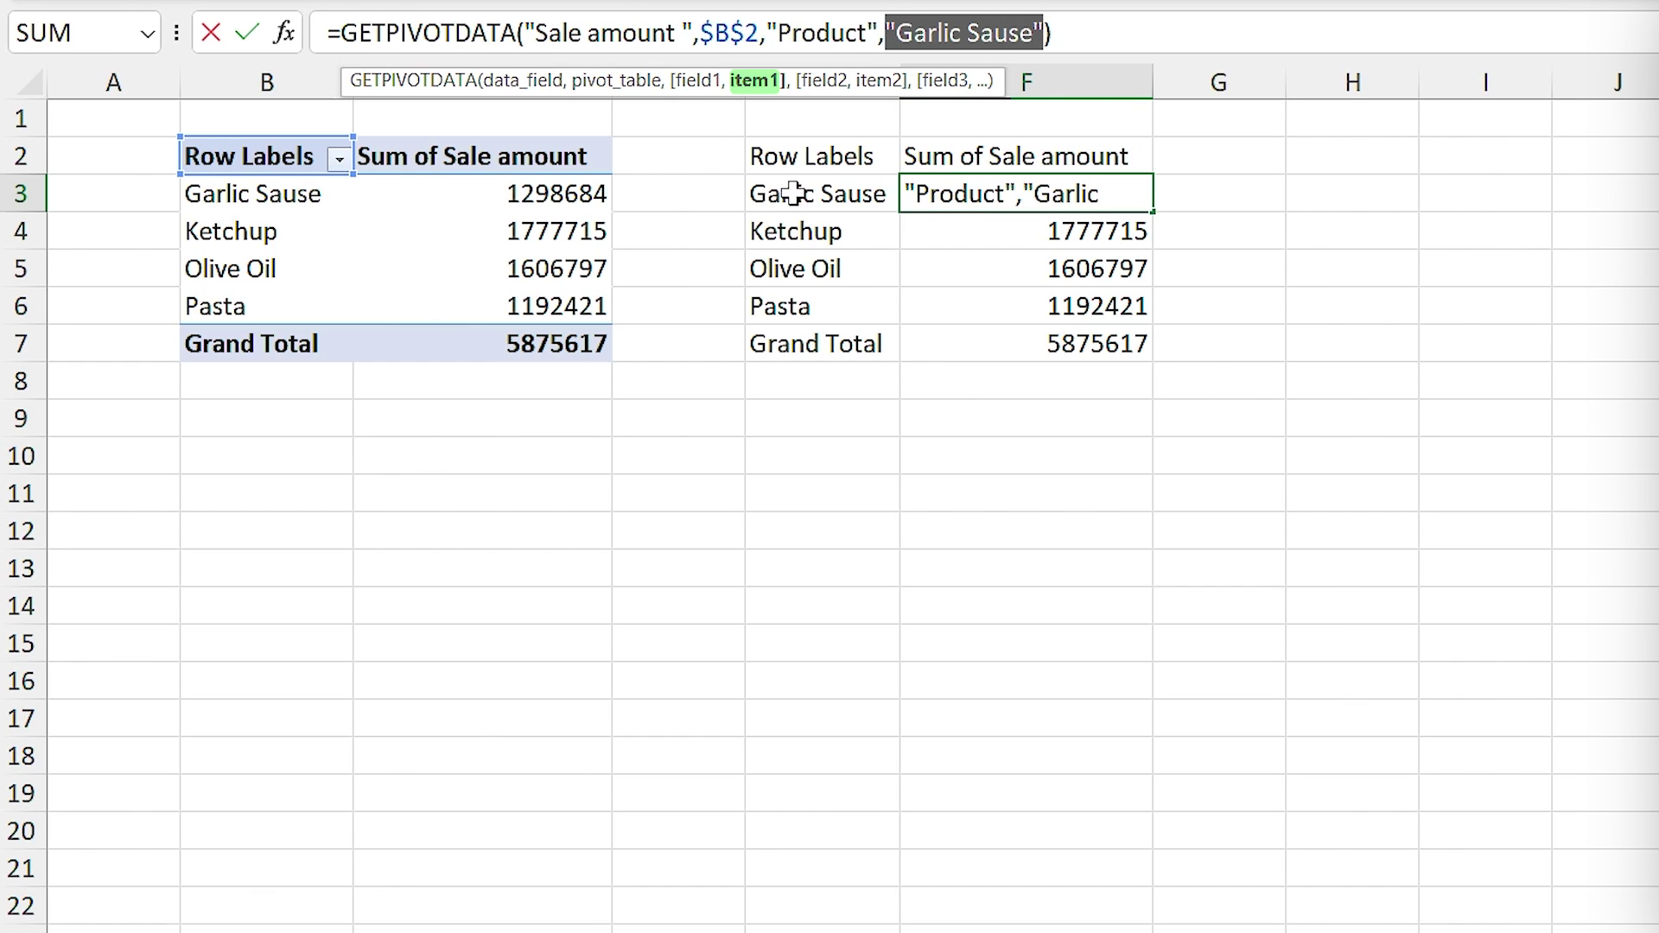
pyautogui.click(839, 193)
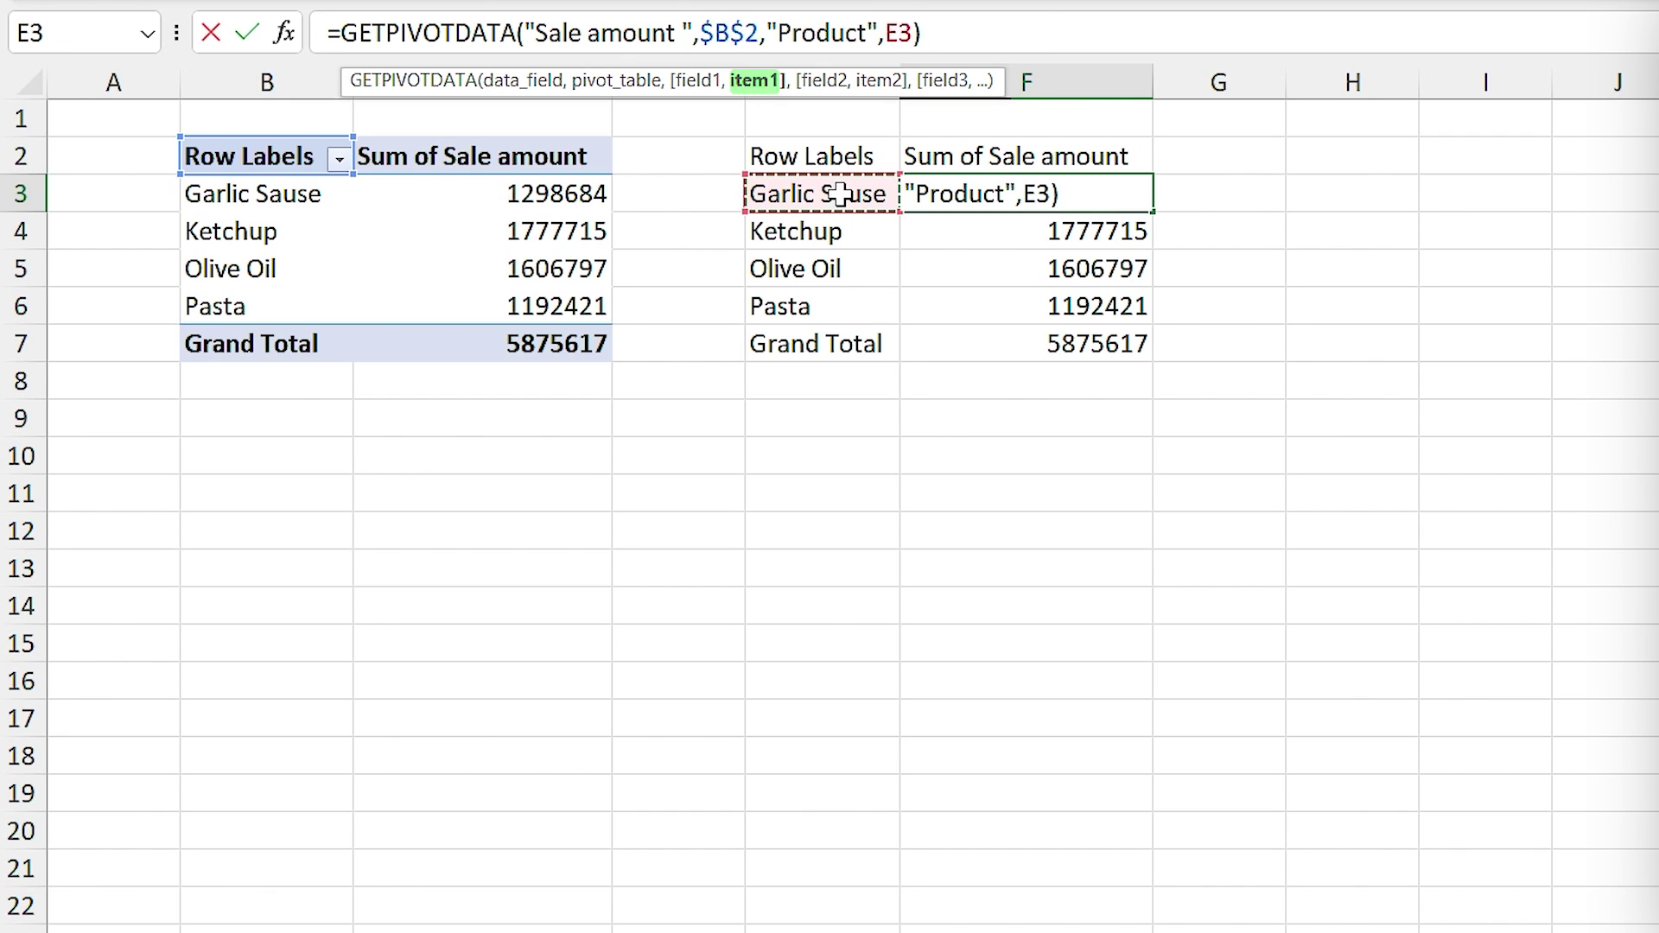
pyautogui.press('Return')
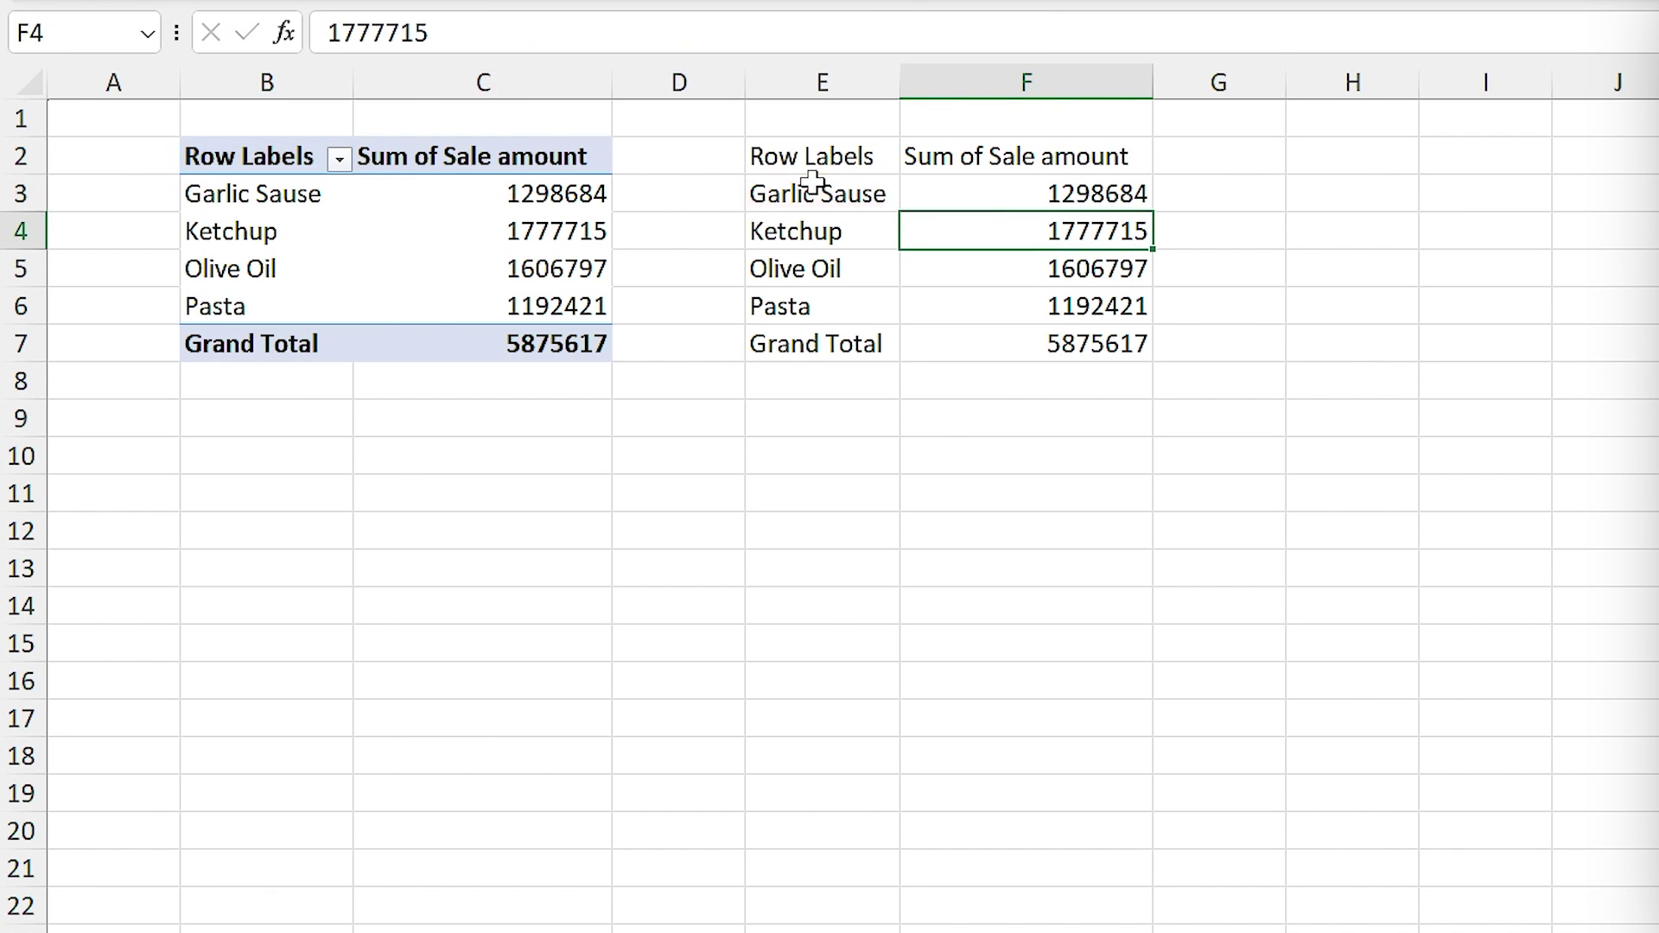
pyautogui.click(981, 191)
pyautogui.moveTo(1154, 211); pyautogui.dragTo(1151, 371)
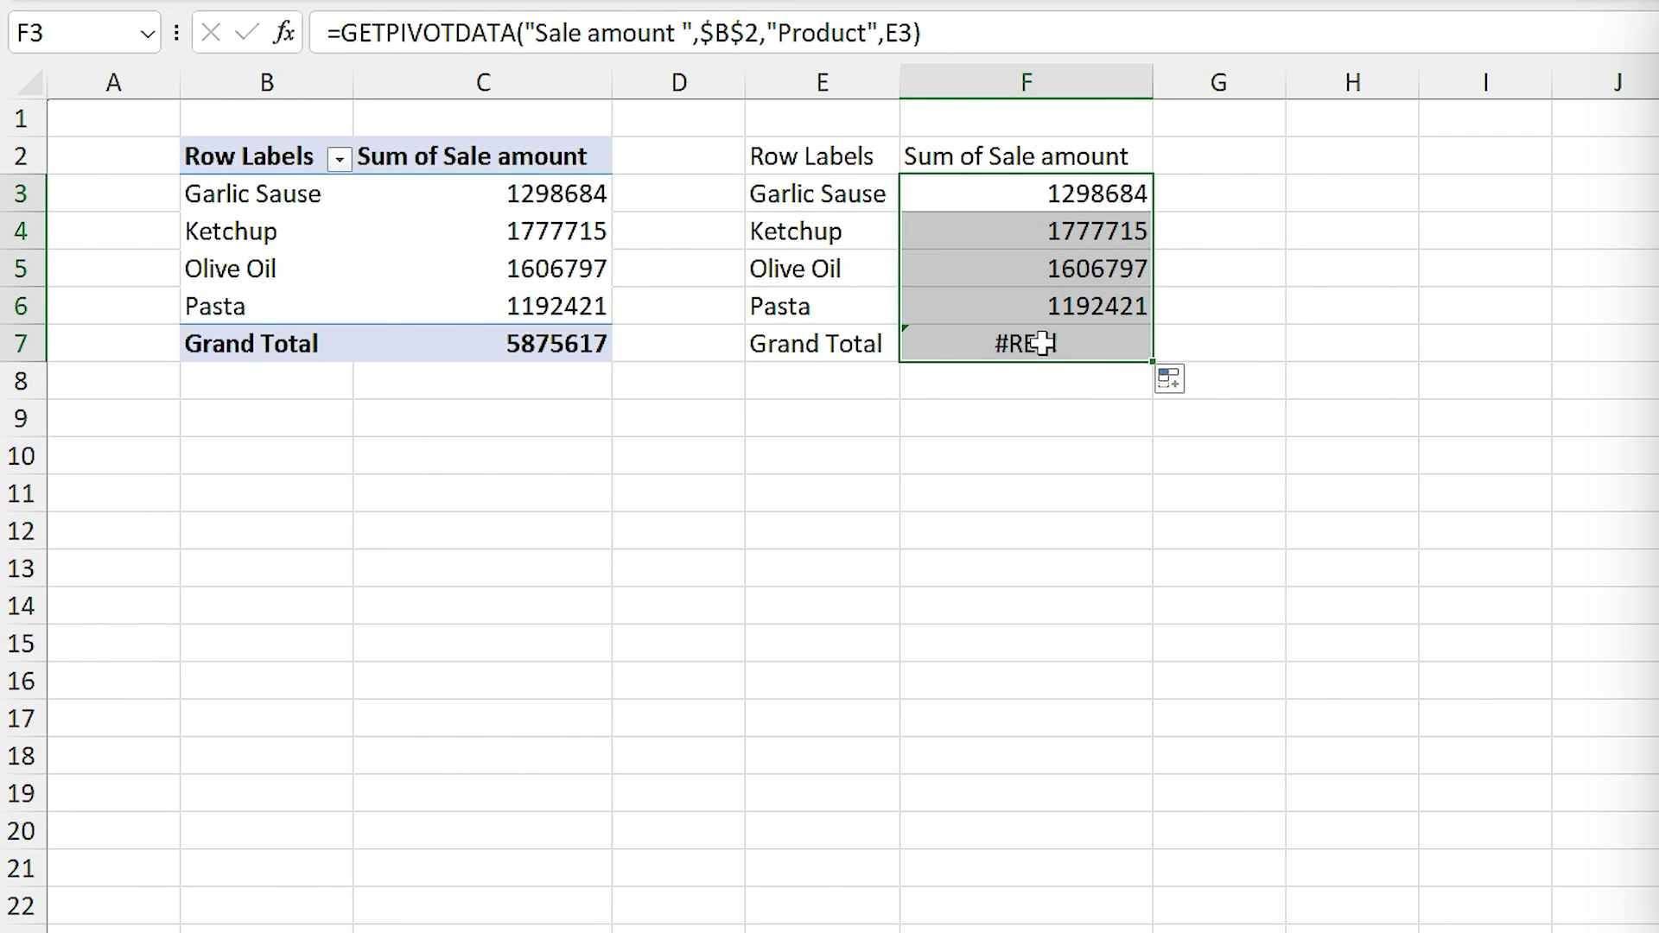
# Step: Replace the formula in Grand Total cell F7 with a link to the PivotTable's grand total in C7
pyautogui.click(1086, 341)
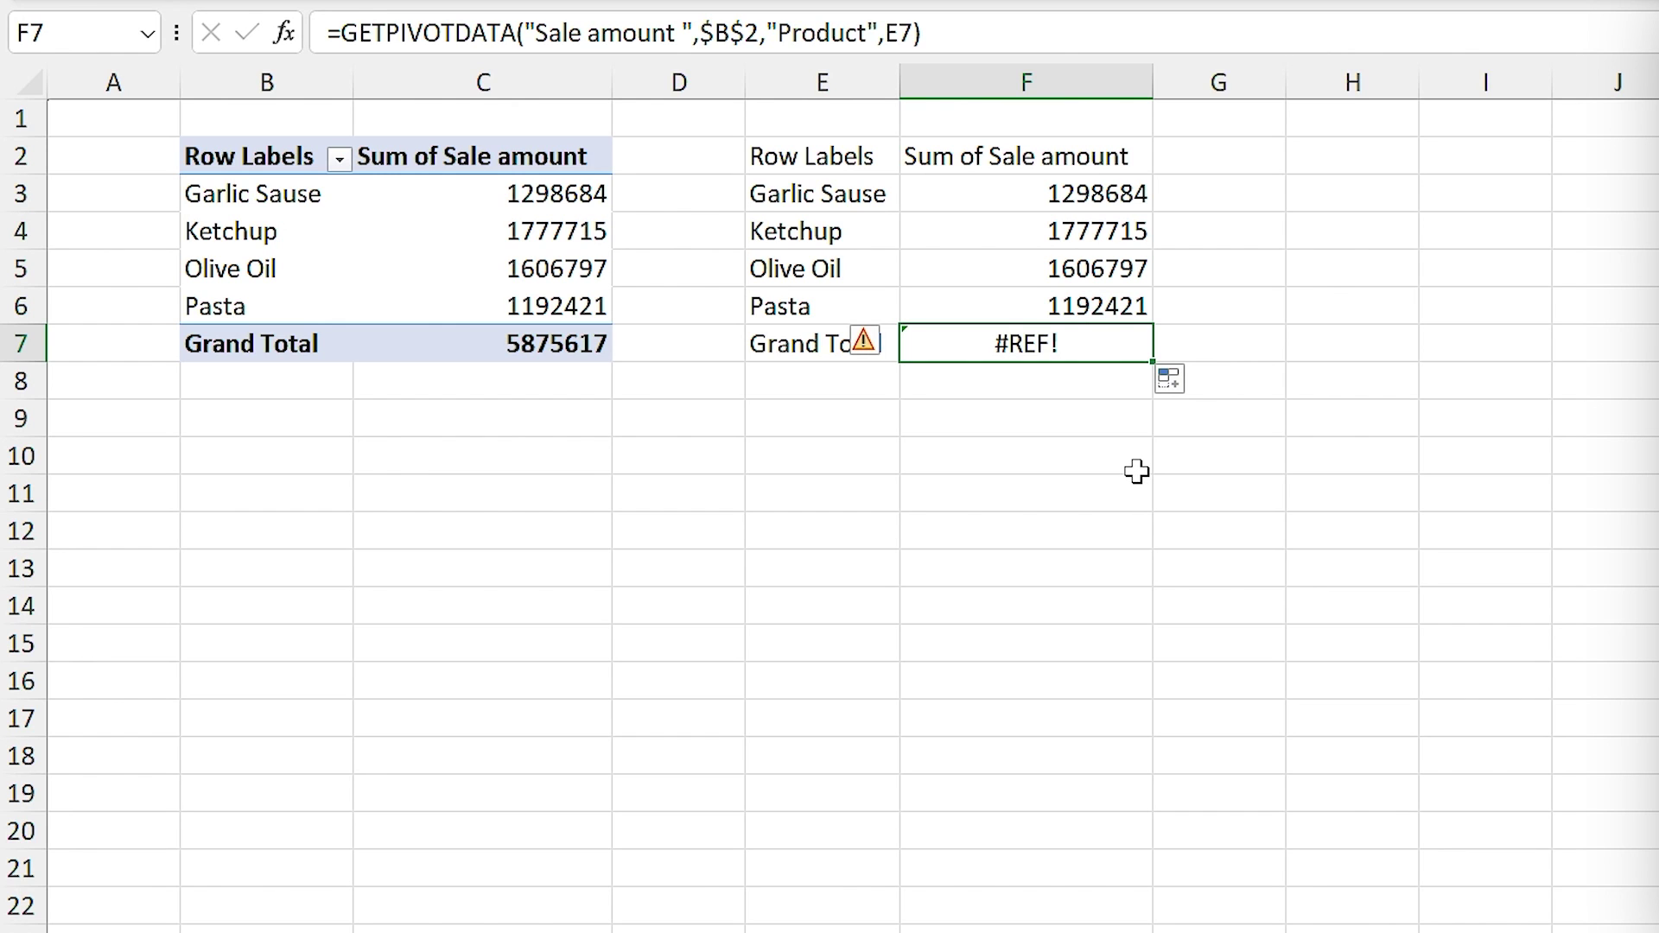
pyautogui.write('=')
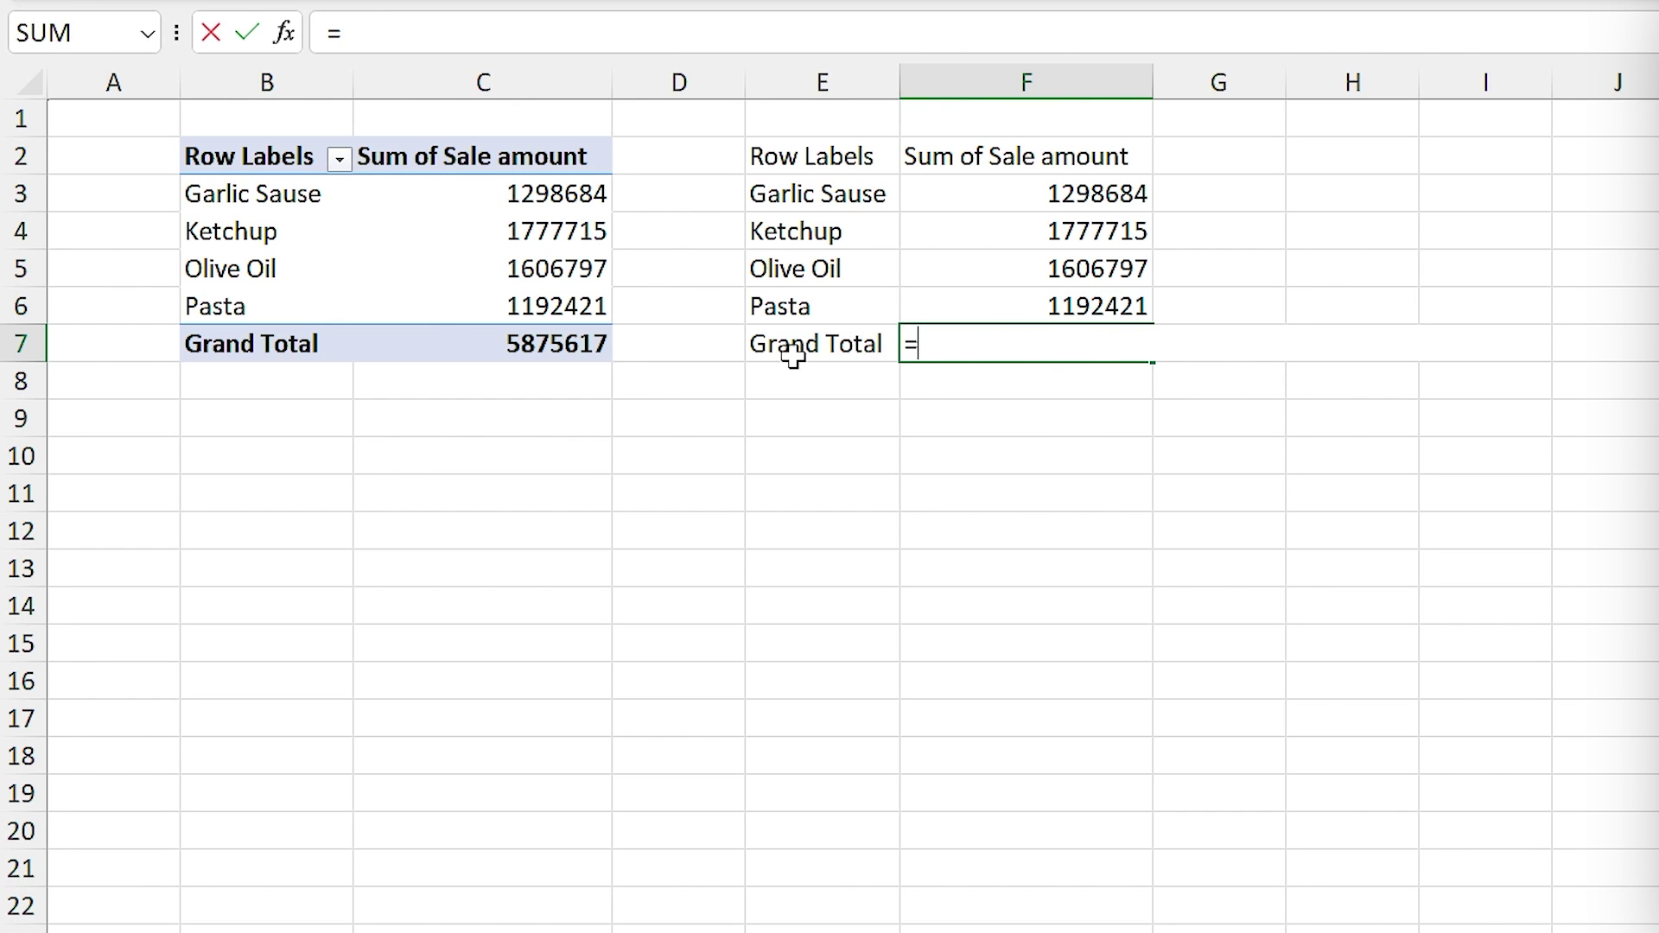
pyautogui.click(559, 343)
pyautogui.press('Return')
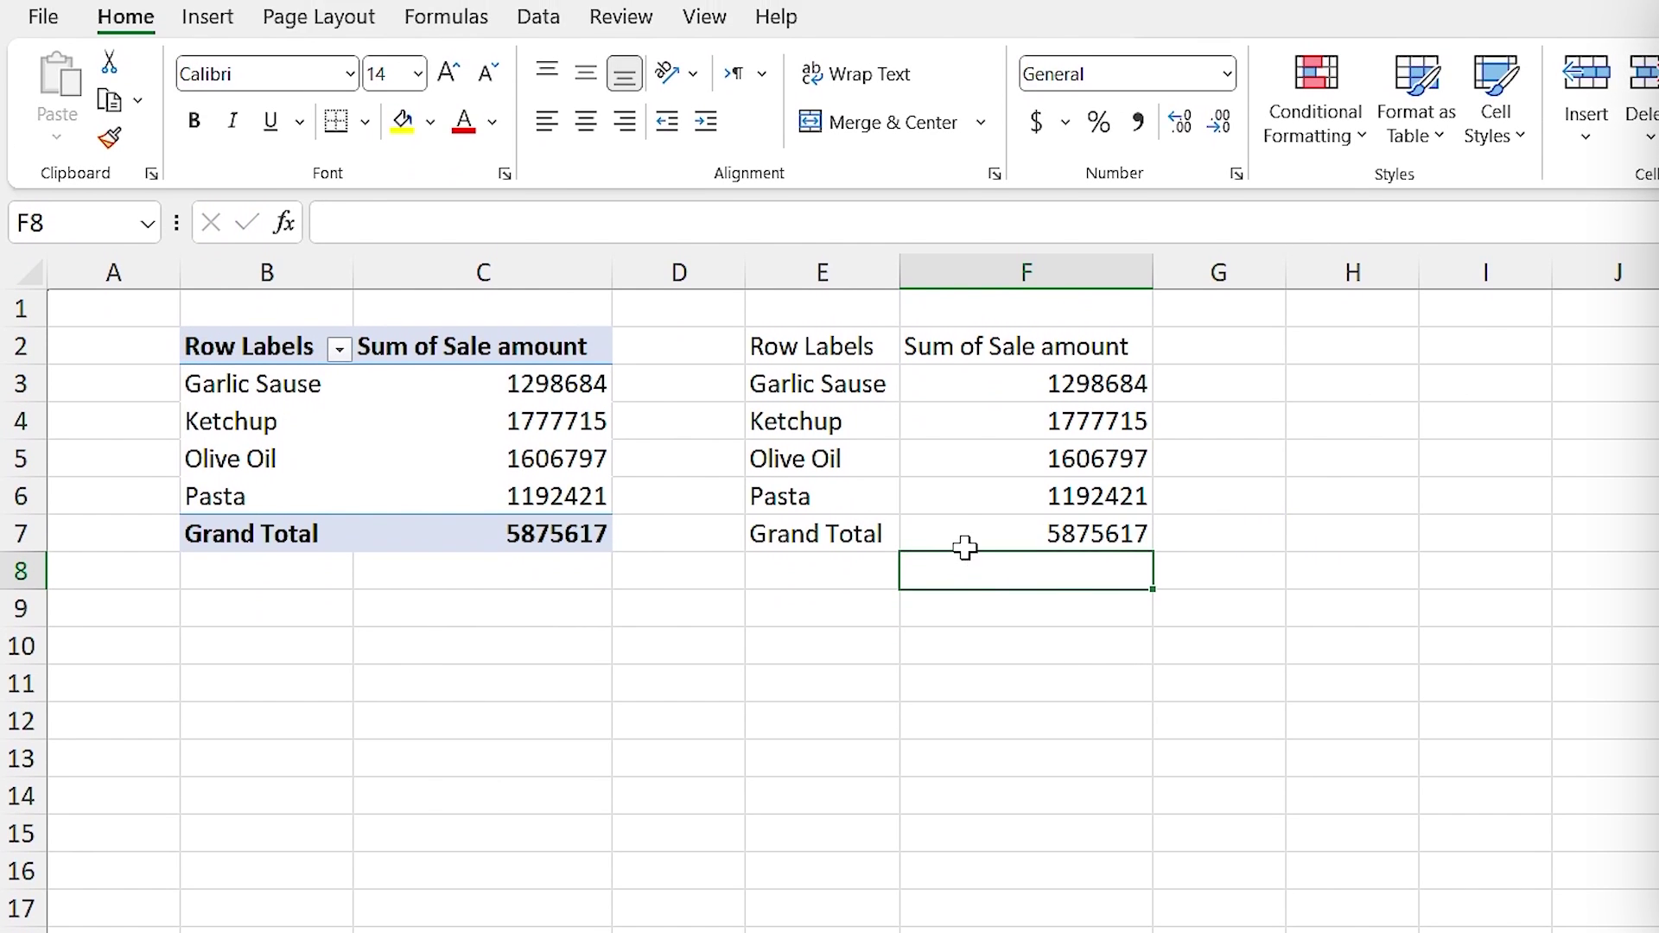
pyautogui.click(963, 333)
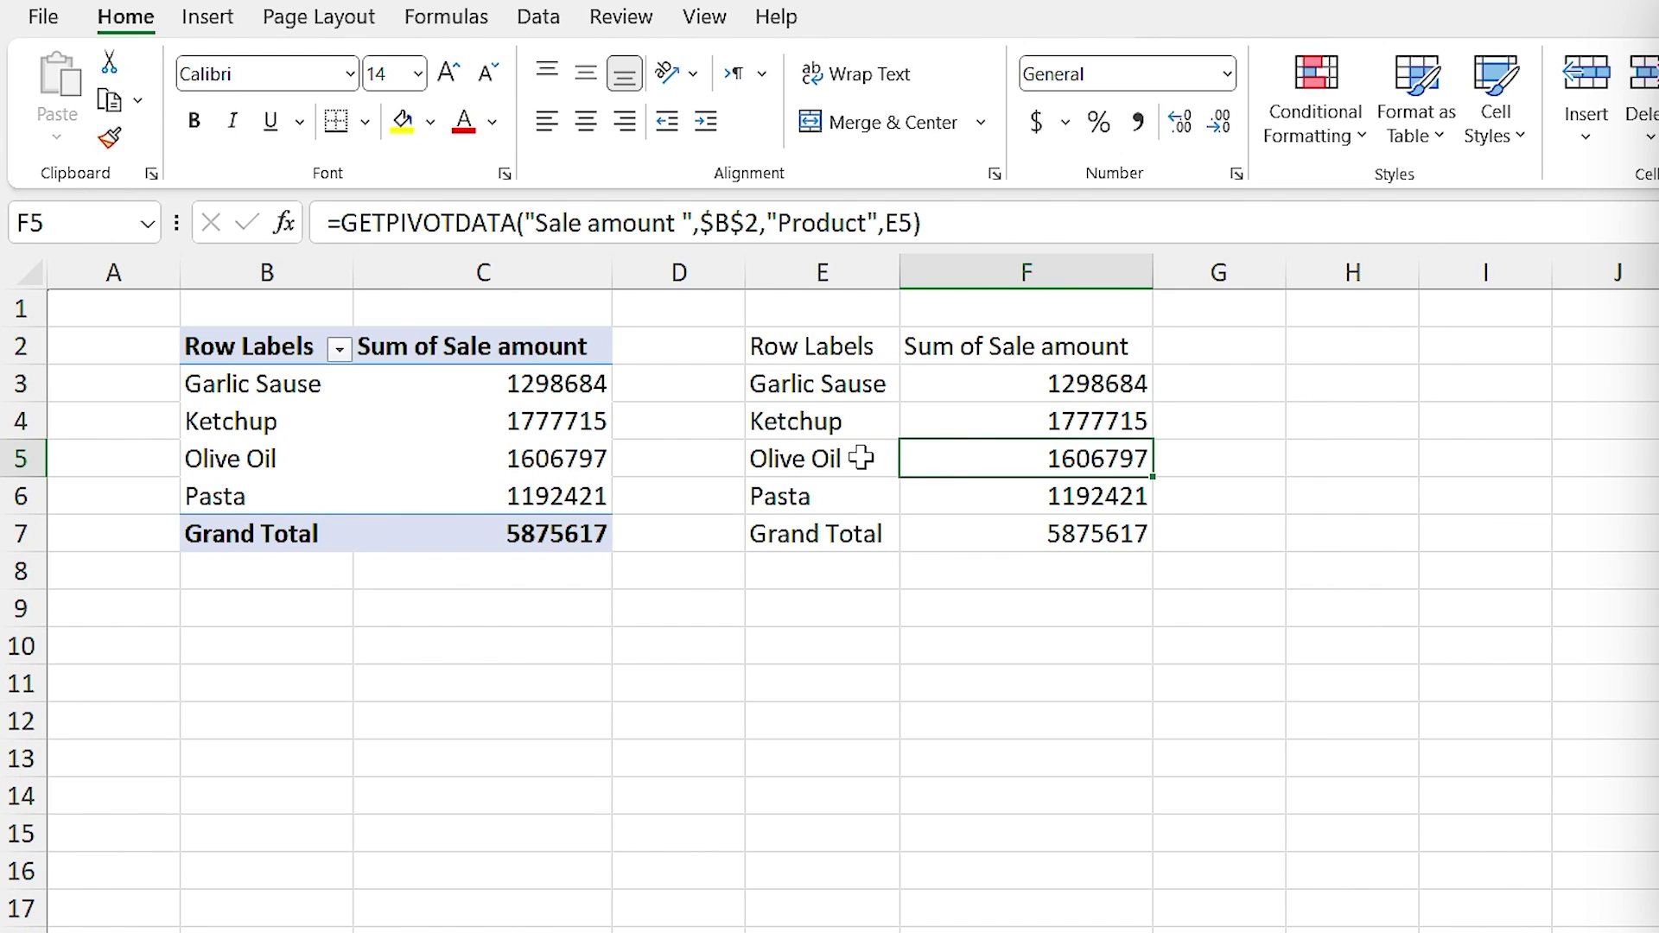
# Step: Insert a Product slicer for the PivotTable below the linked range and filter it to Garlic Sause
pyautogui.click(518, 420)
pyautogui.click(881, 18)
pyautogui.click(780, 138)
pyautogui.click(672, 399)
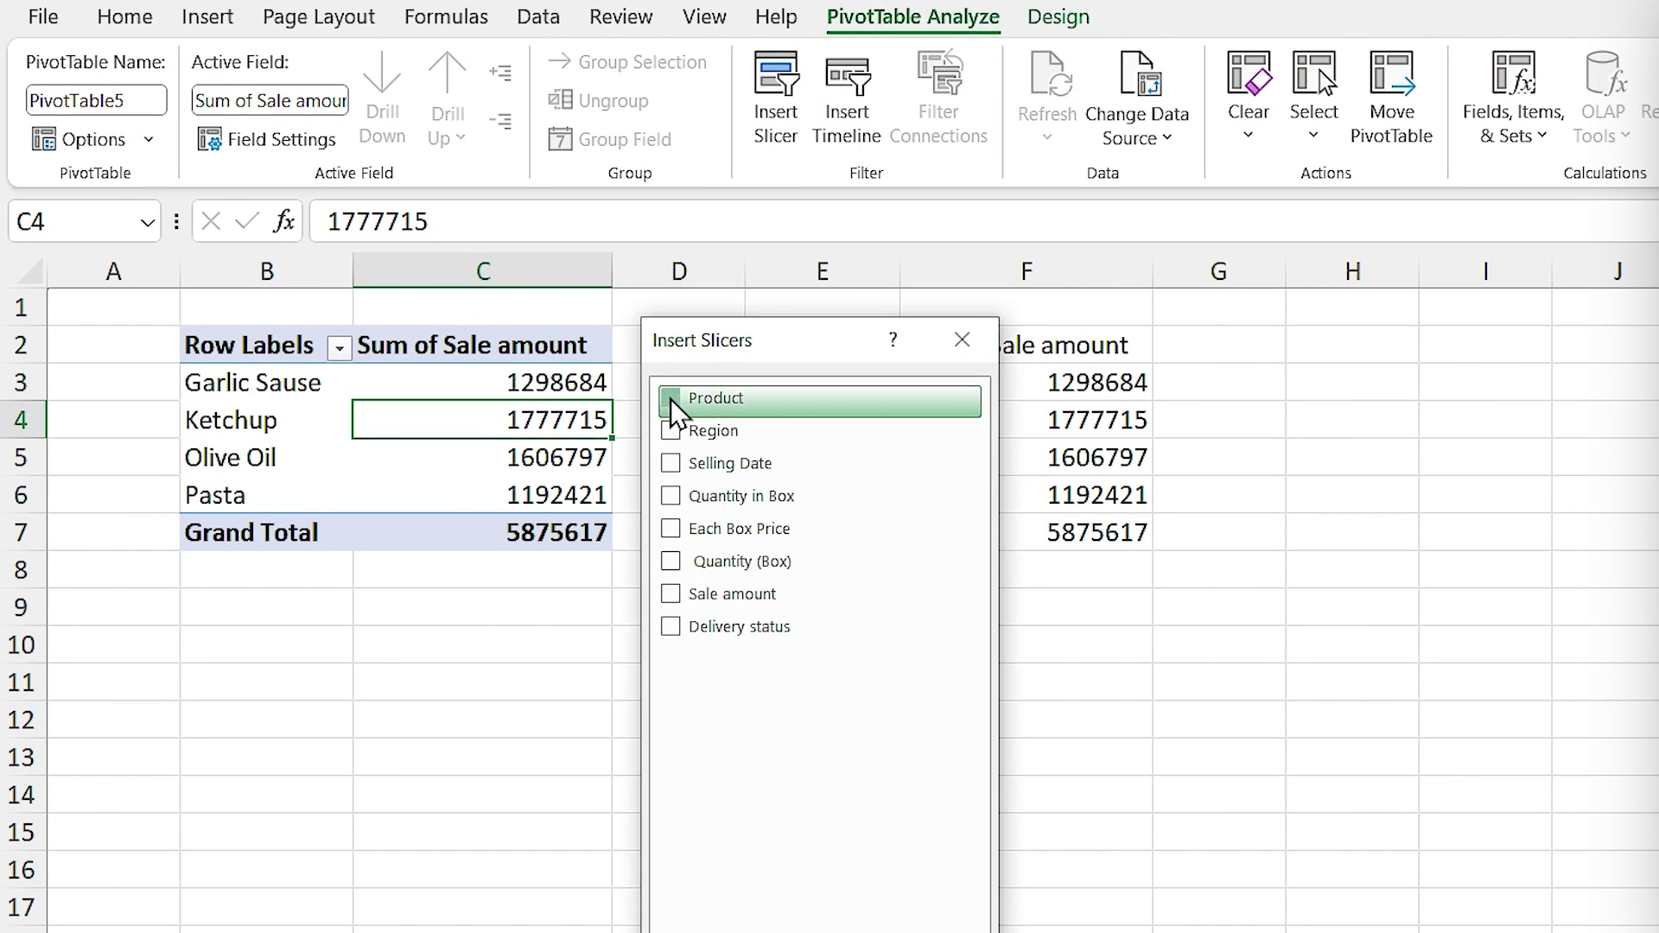
pyautogui.press('Return')
pyautogui.moveTo(834, 538); pyautogui.dragTo(803, 587)
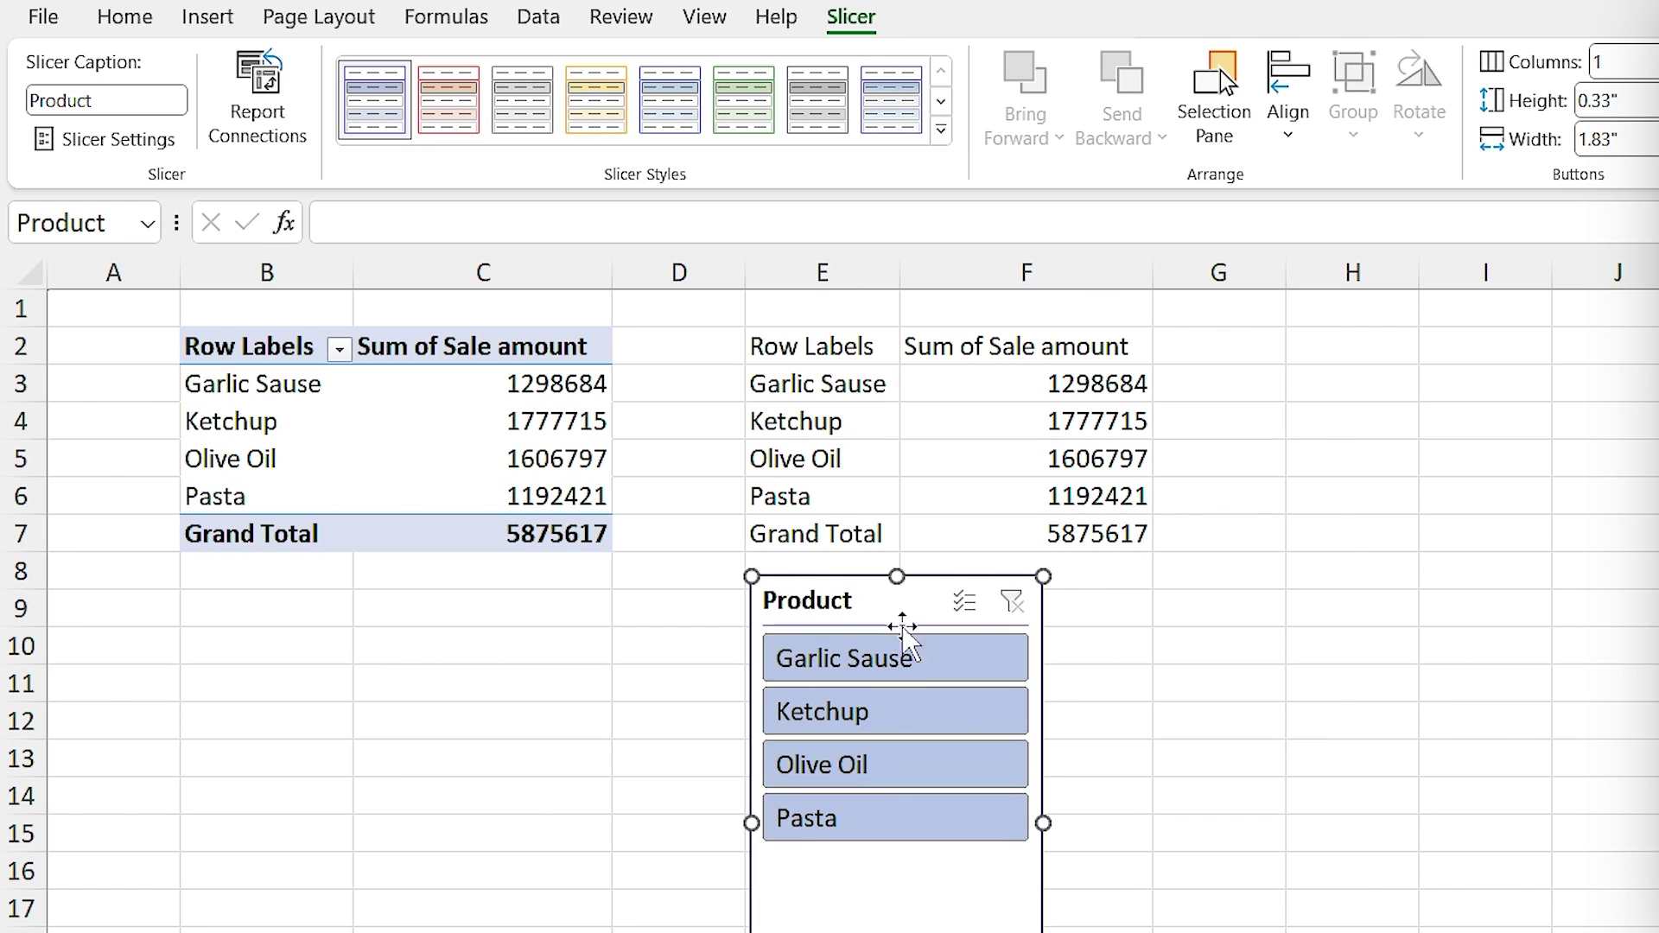
pyautogui.click(954, 662)
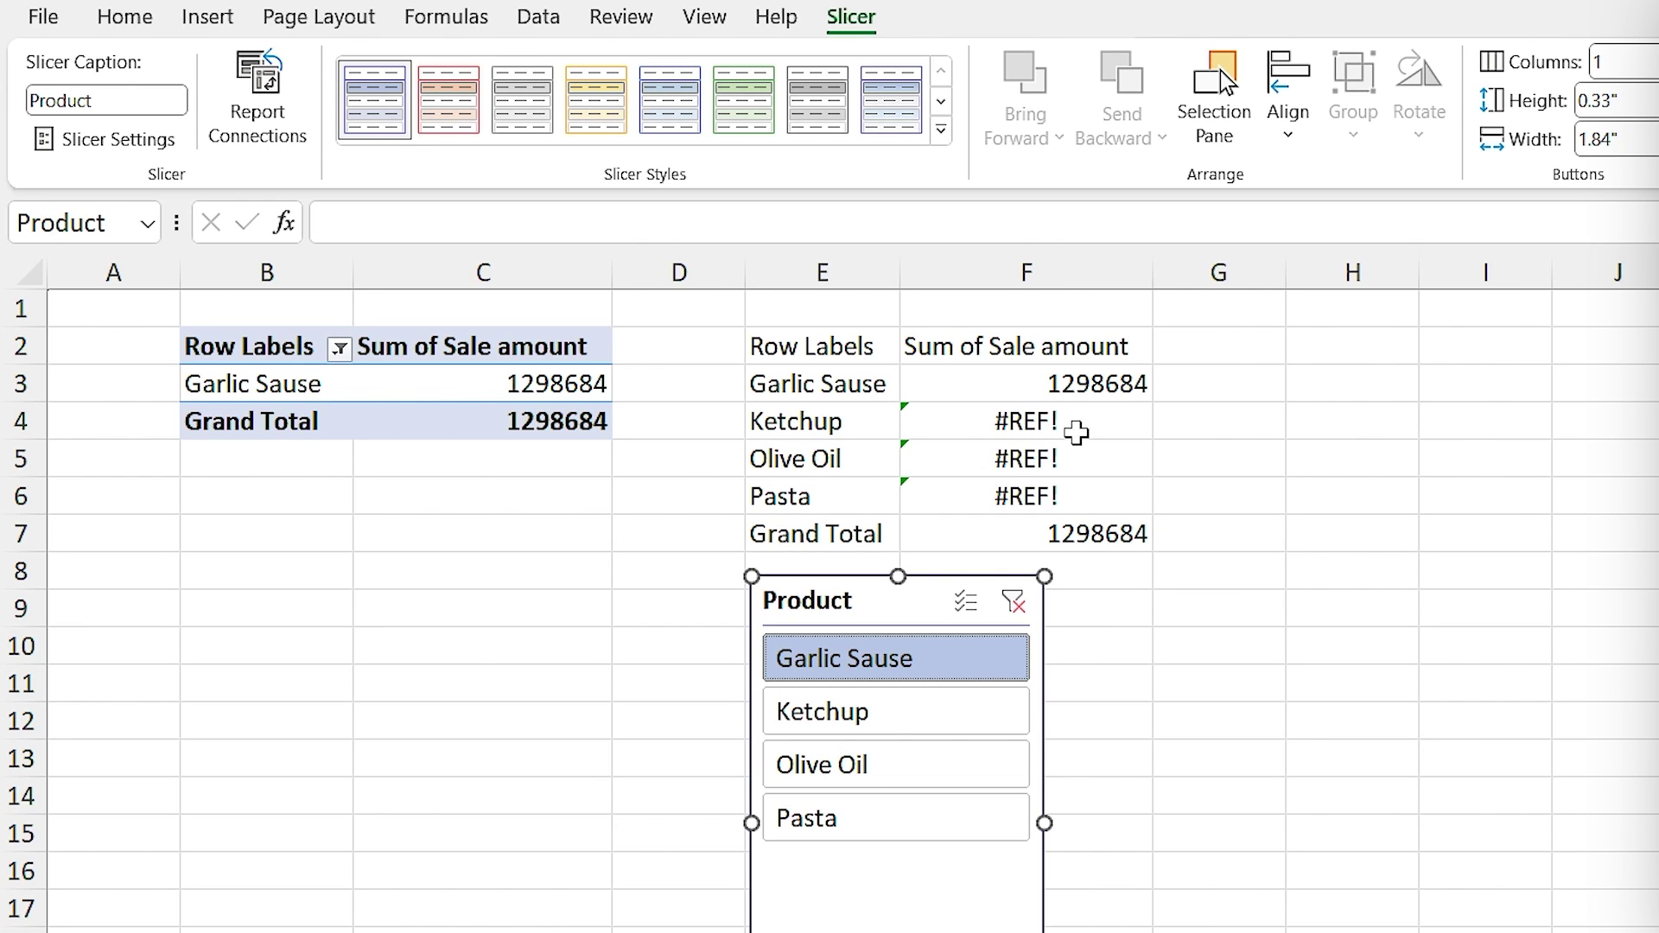
# Step: Wrap F3's GETPIVOTDATA formula in IFERROR with 0 as the error value and fill it down to F6
pyautogui.click(1102, 384)
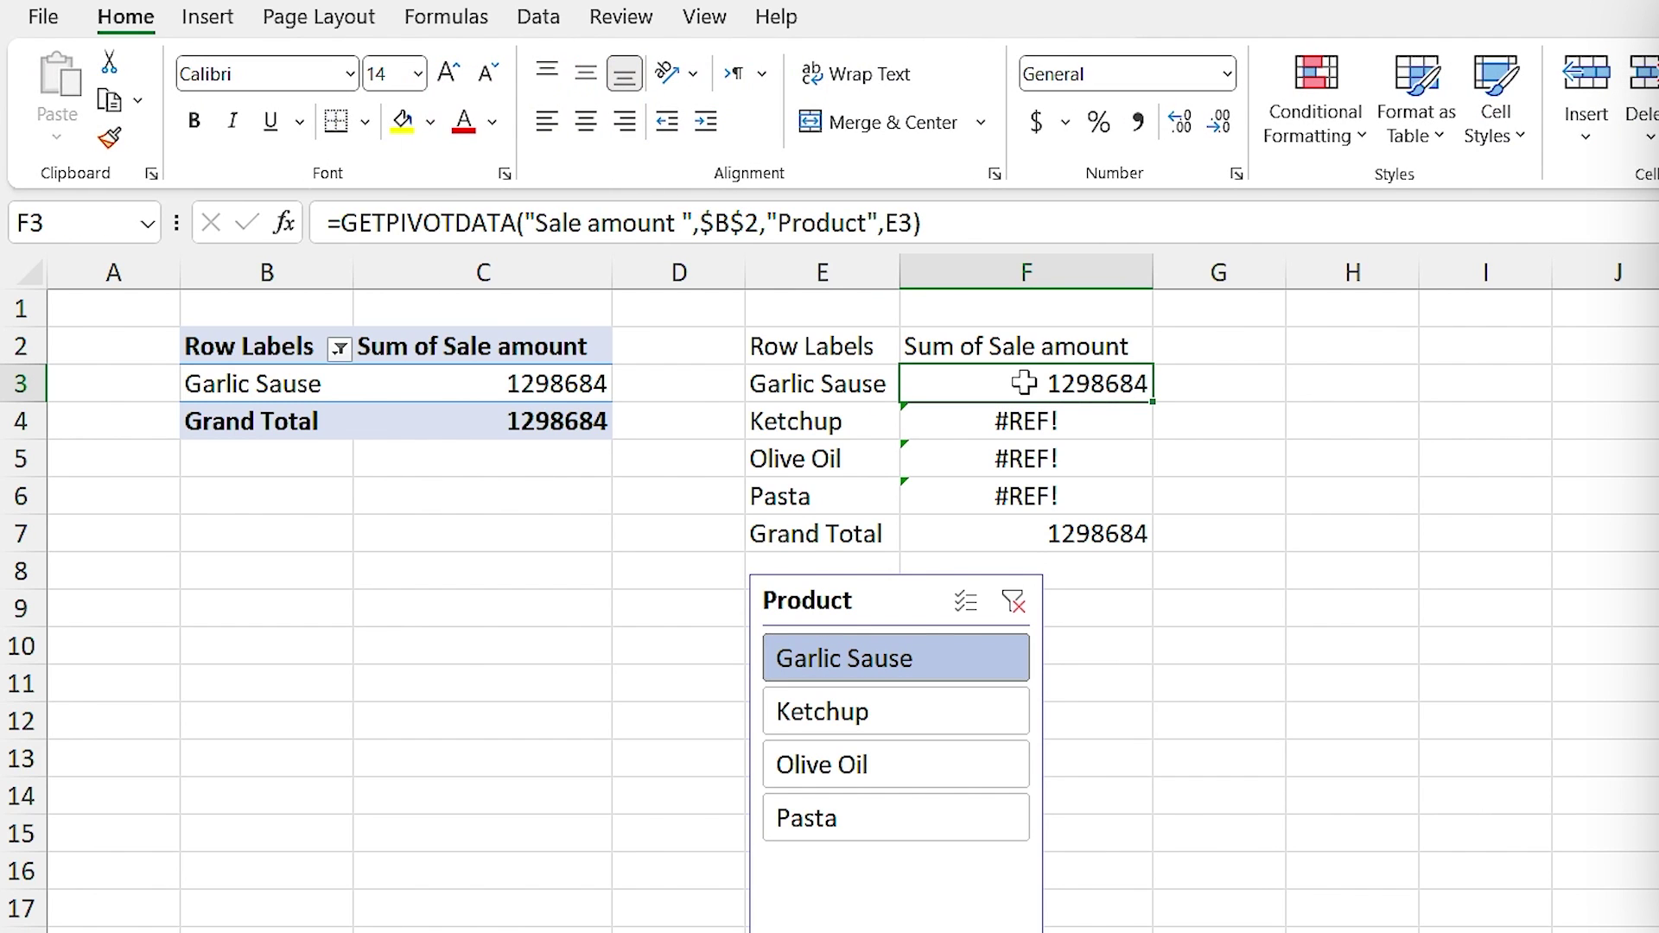
pyautogui.click(340, 223)
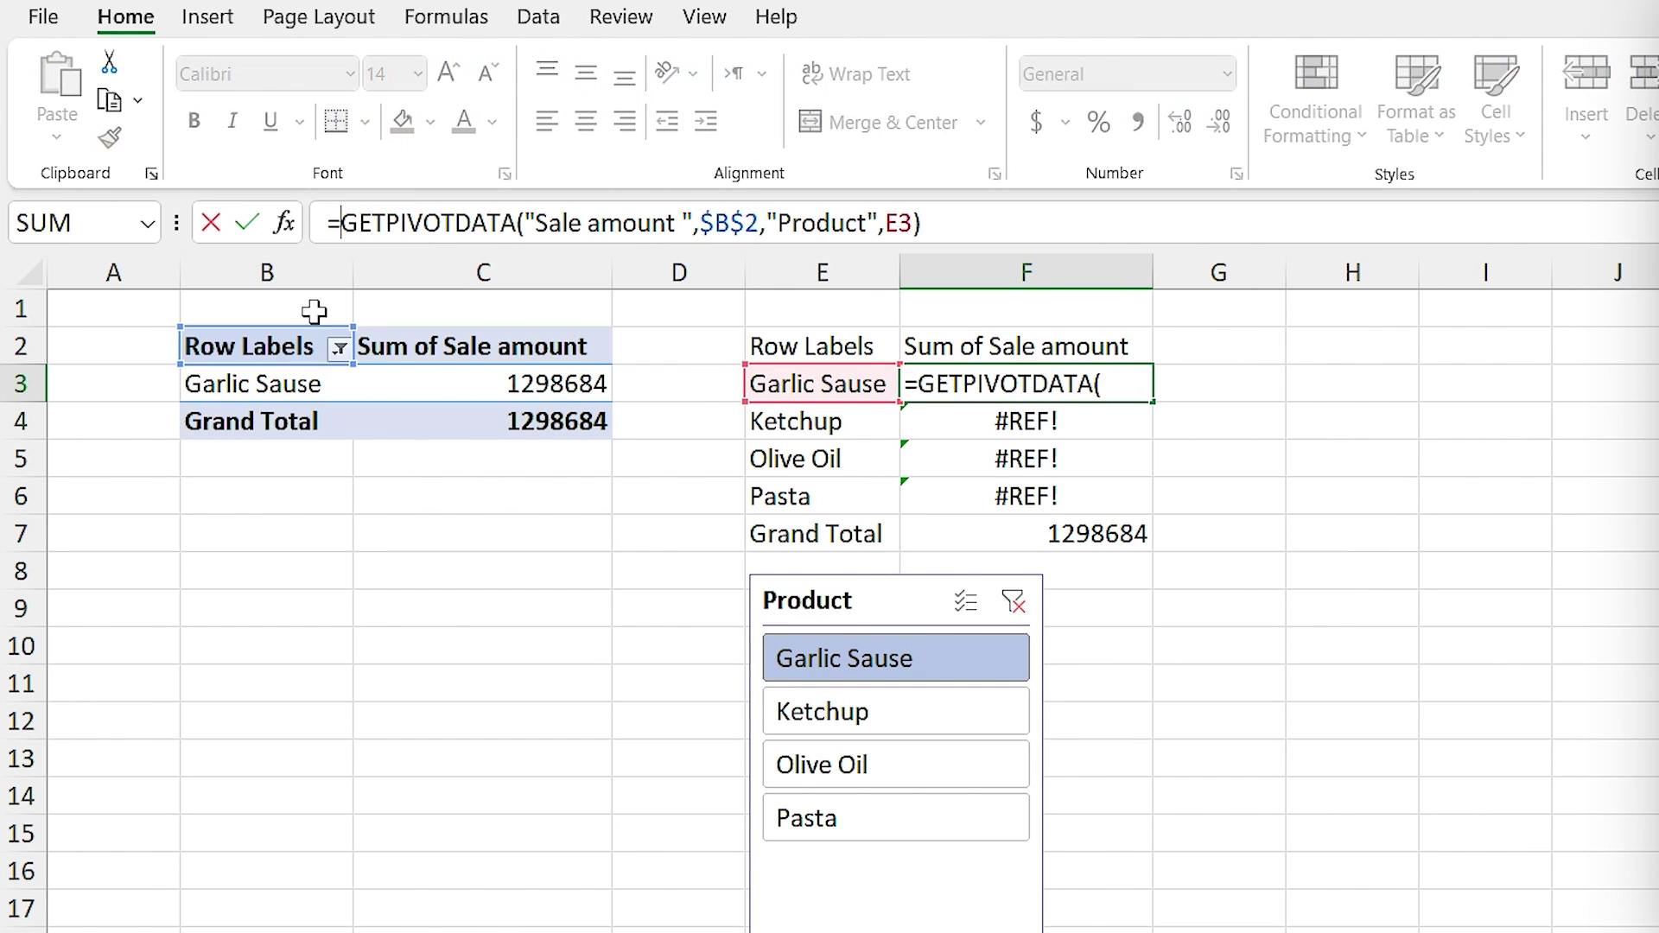
pyautogui.write('if')
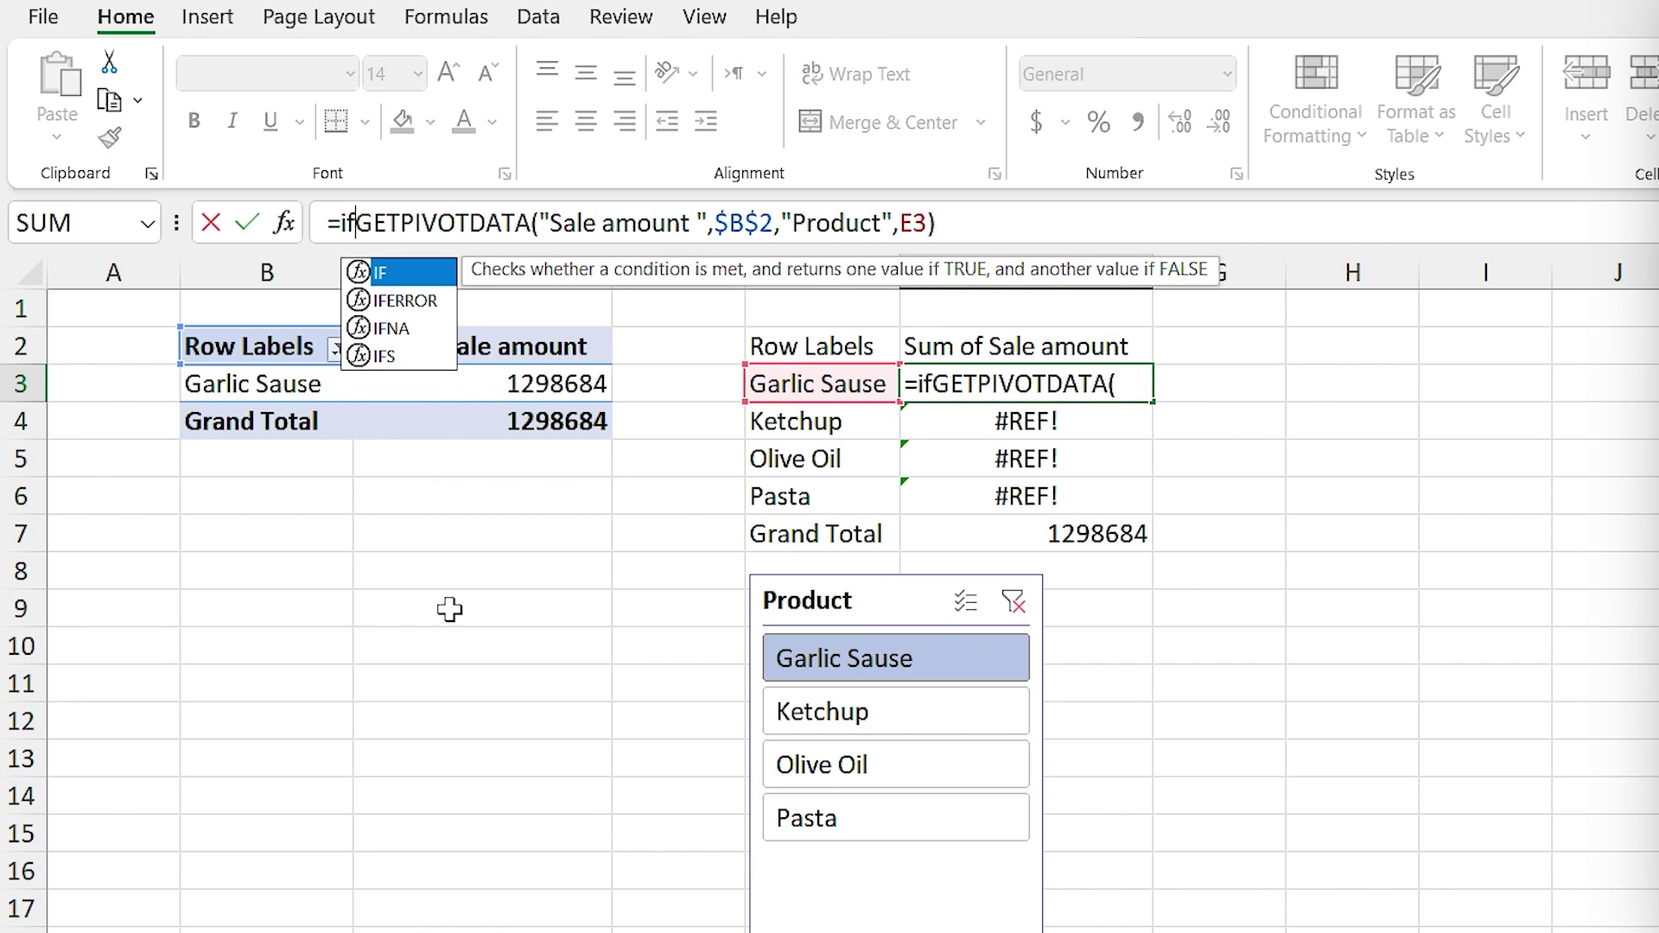
pyautogui.click(451, 300)
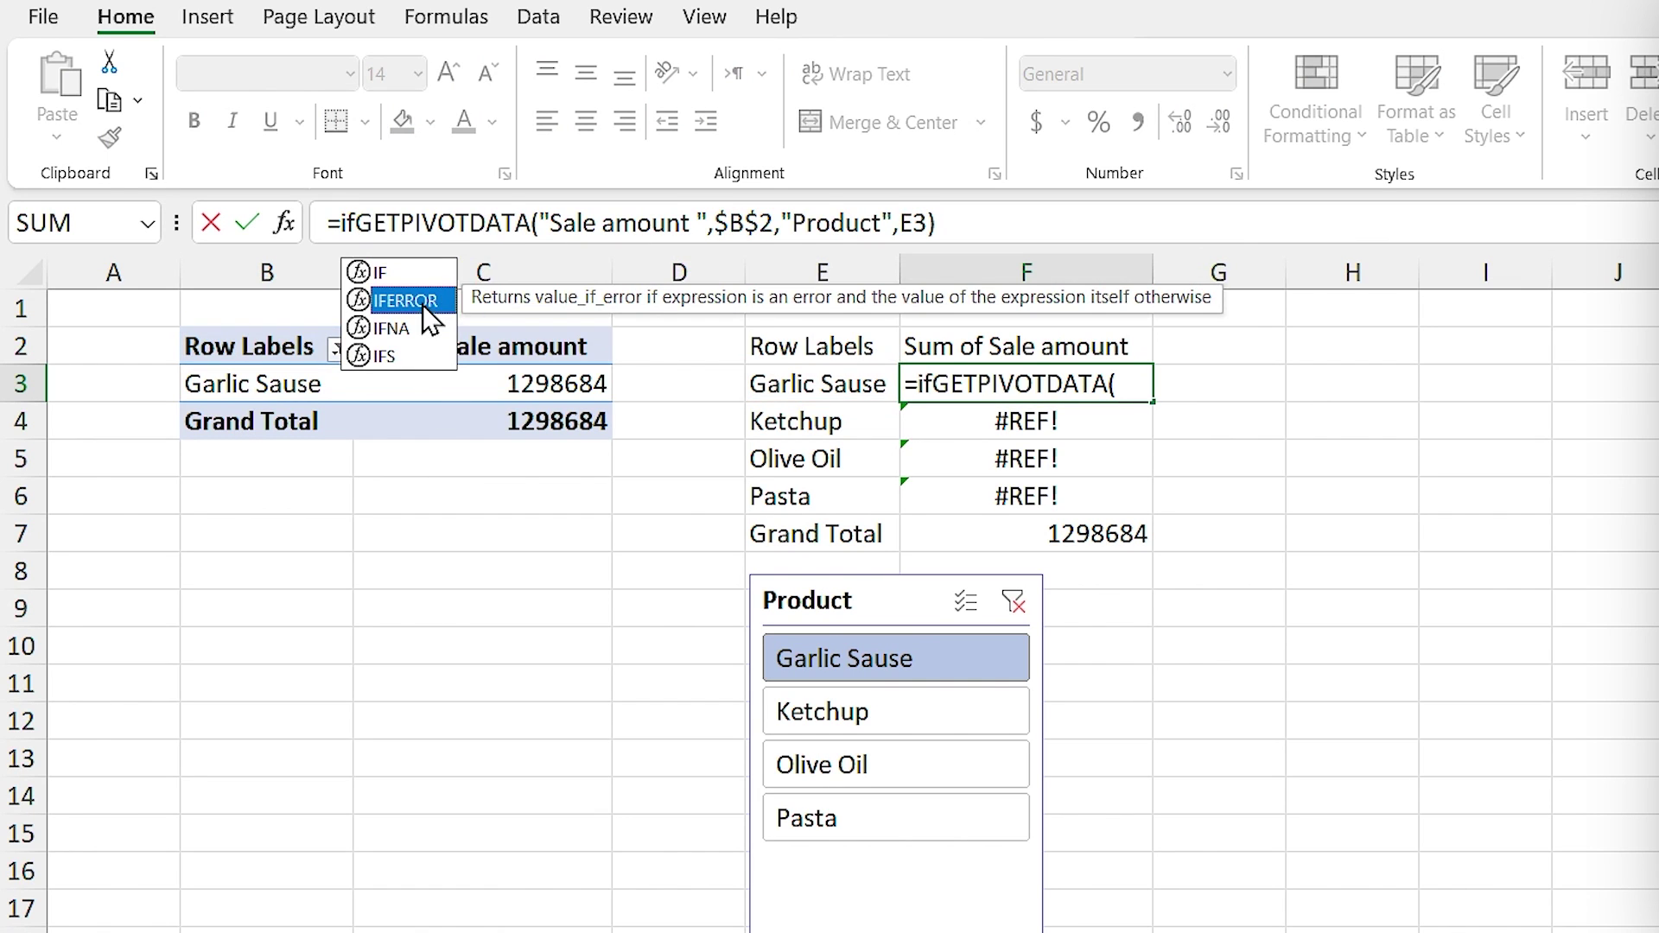
pyautogui.doubleClick(422, 304)
pyautogui.click(1055, 223)
pyautogui.write(',0')
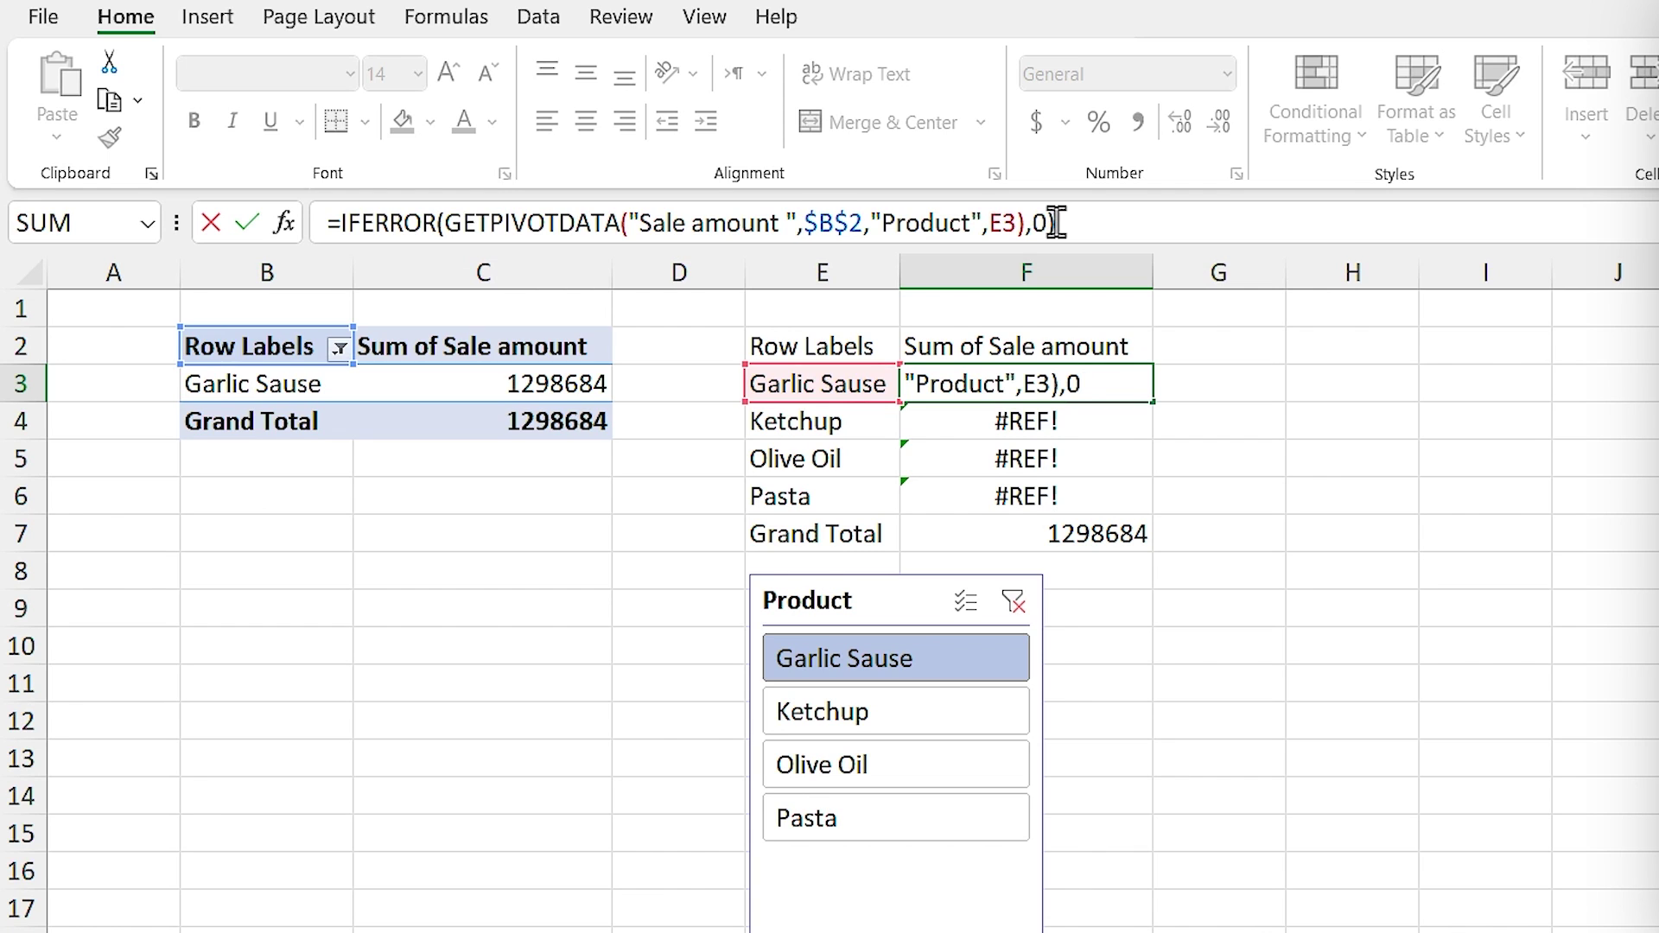
pyautogui.write(')')
pyautogui.press('Return')
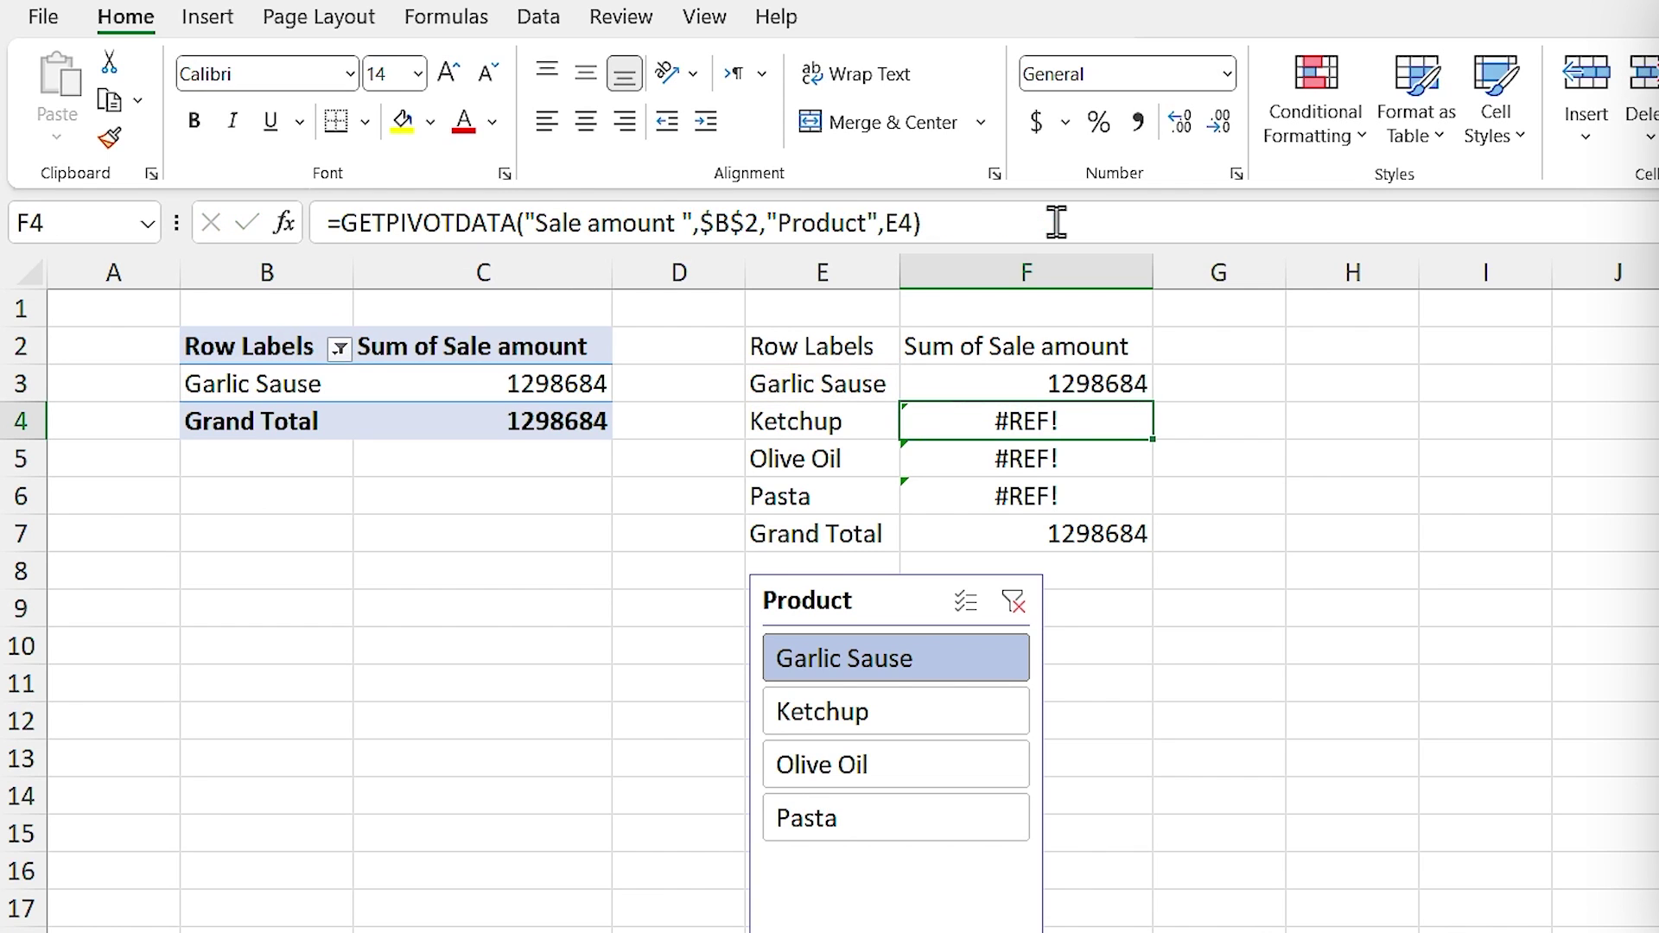
pyautogui.click(1118, 385)
pyautogui.moveTo(1158, 402); pyautogui.dragTo(1159, 511)
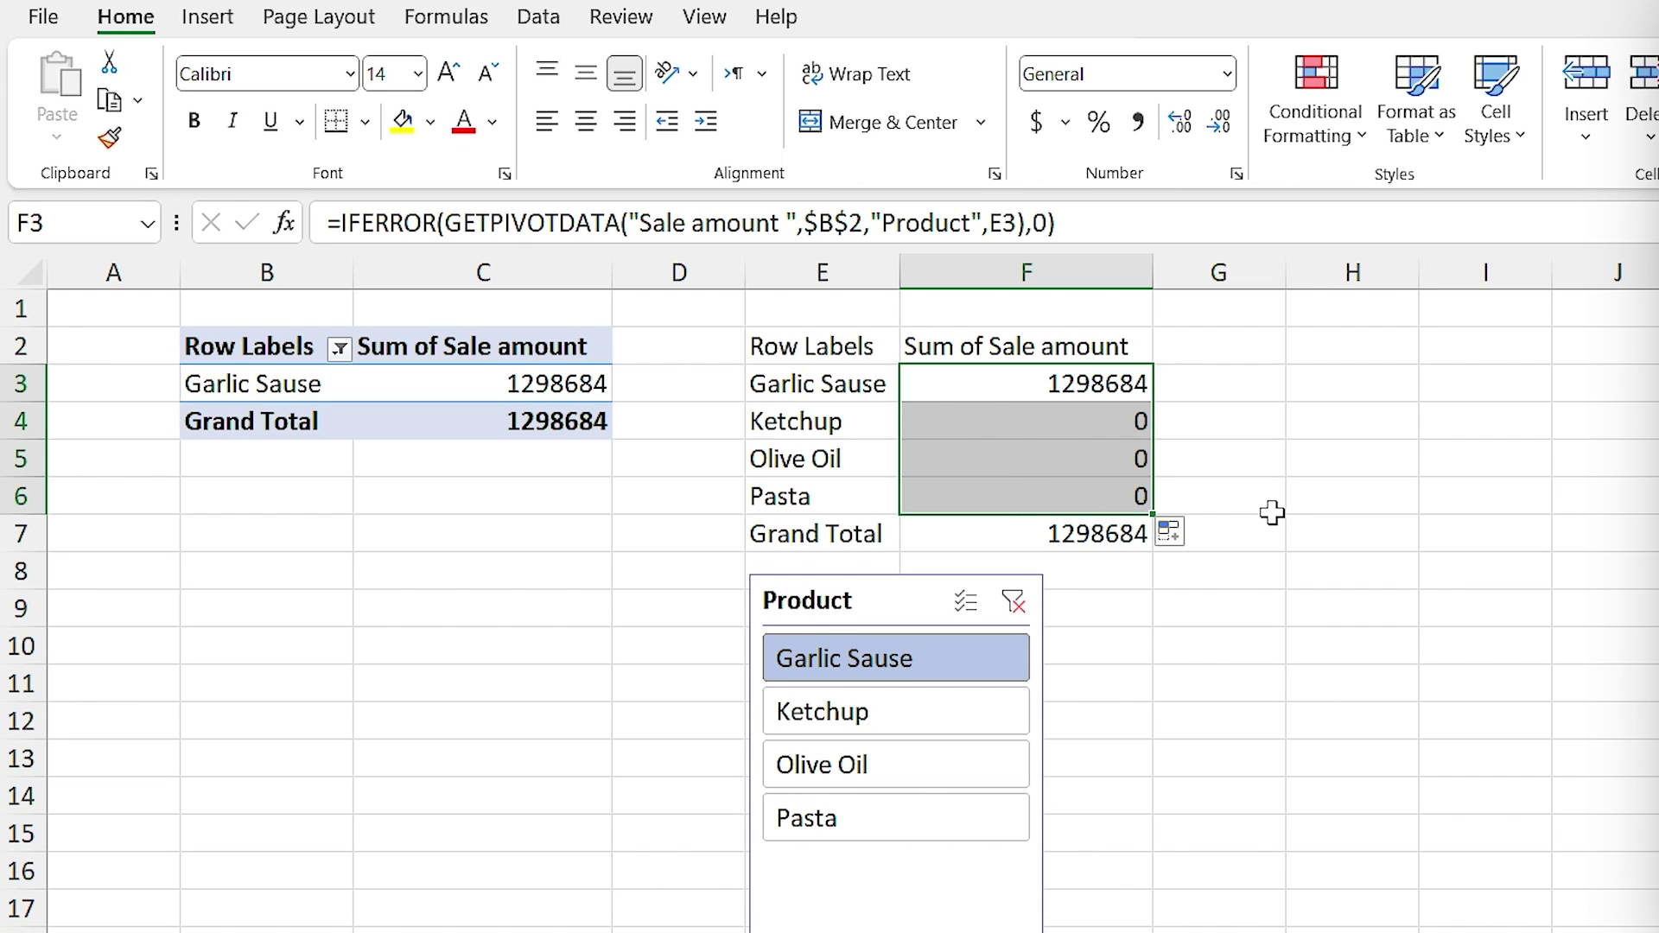
# Step: Clear the Product slicer's filter and delete the slicer
pyautogui.click(1014, 604)
pyautogui.click(928, 596)
pyautogui.press('Delete')
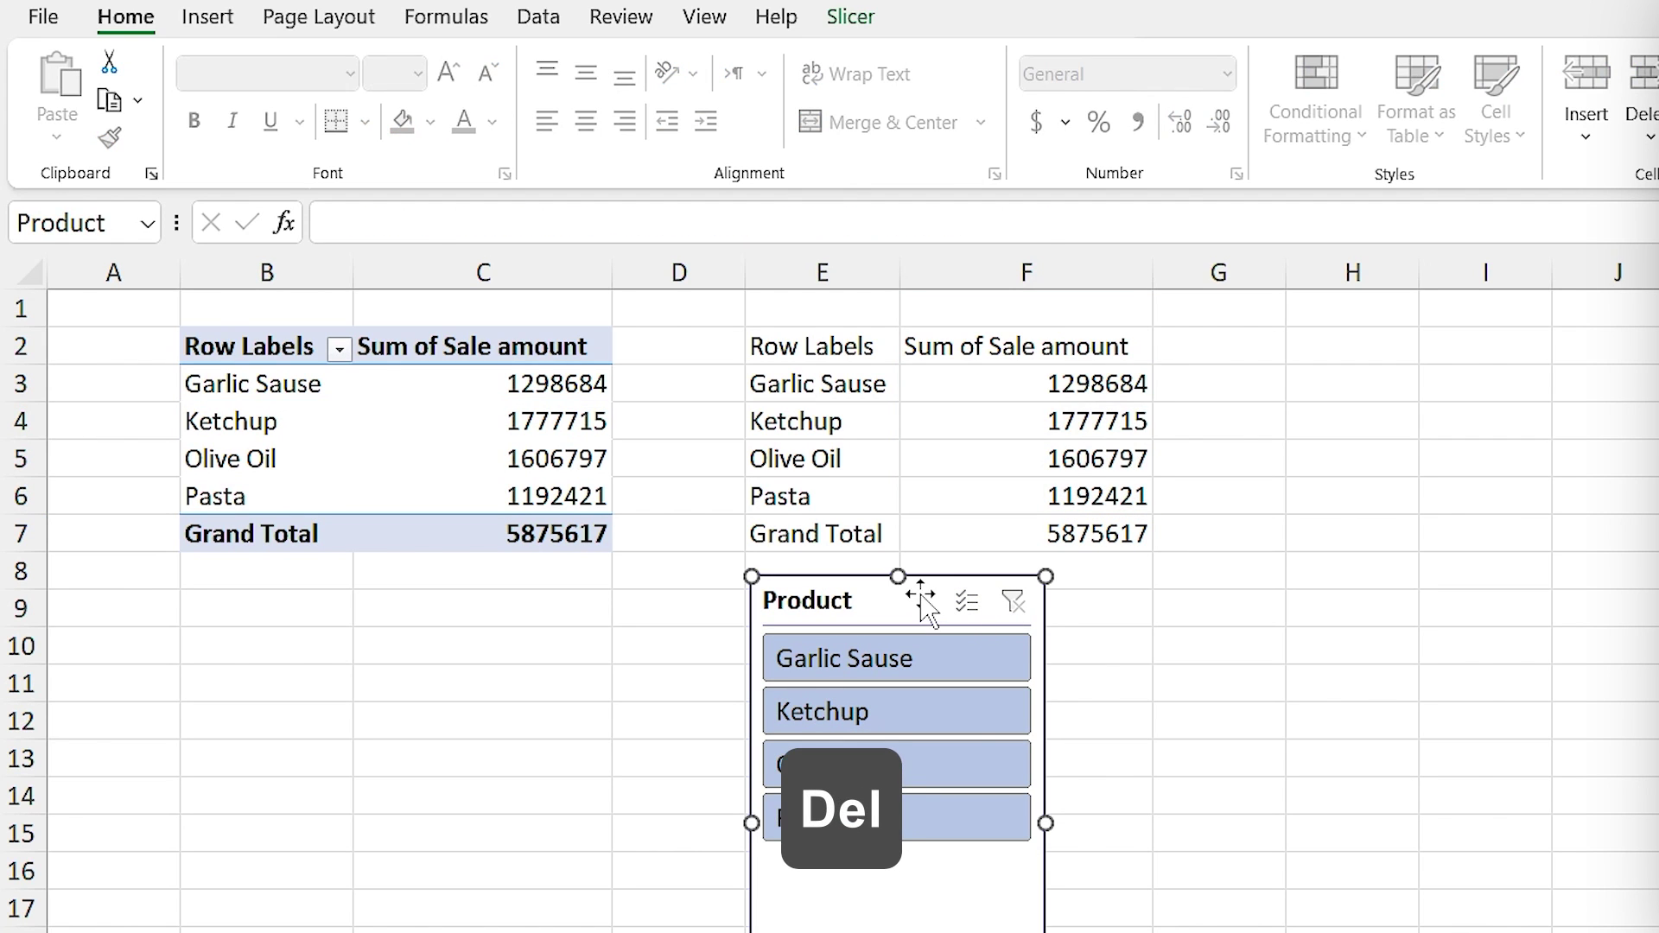
pyautogui.click(1158, 471)
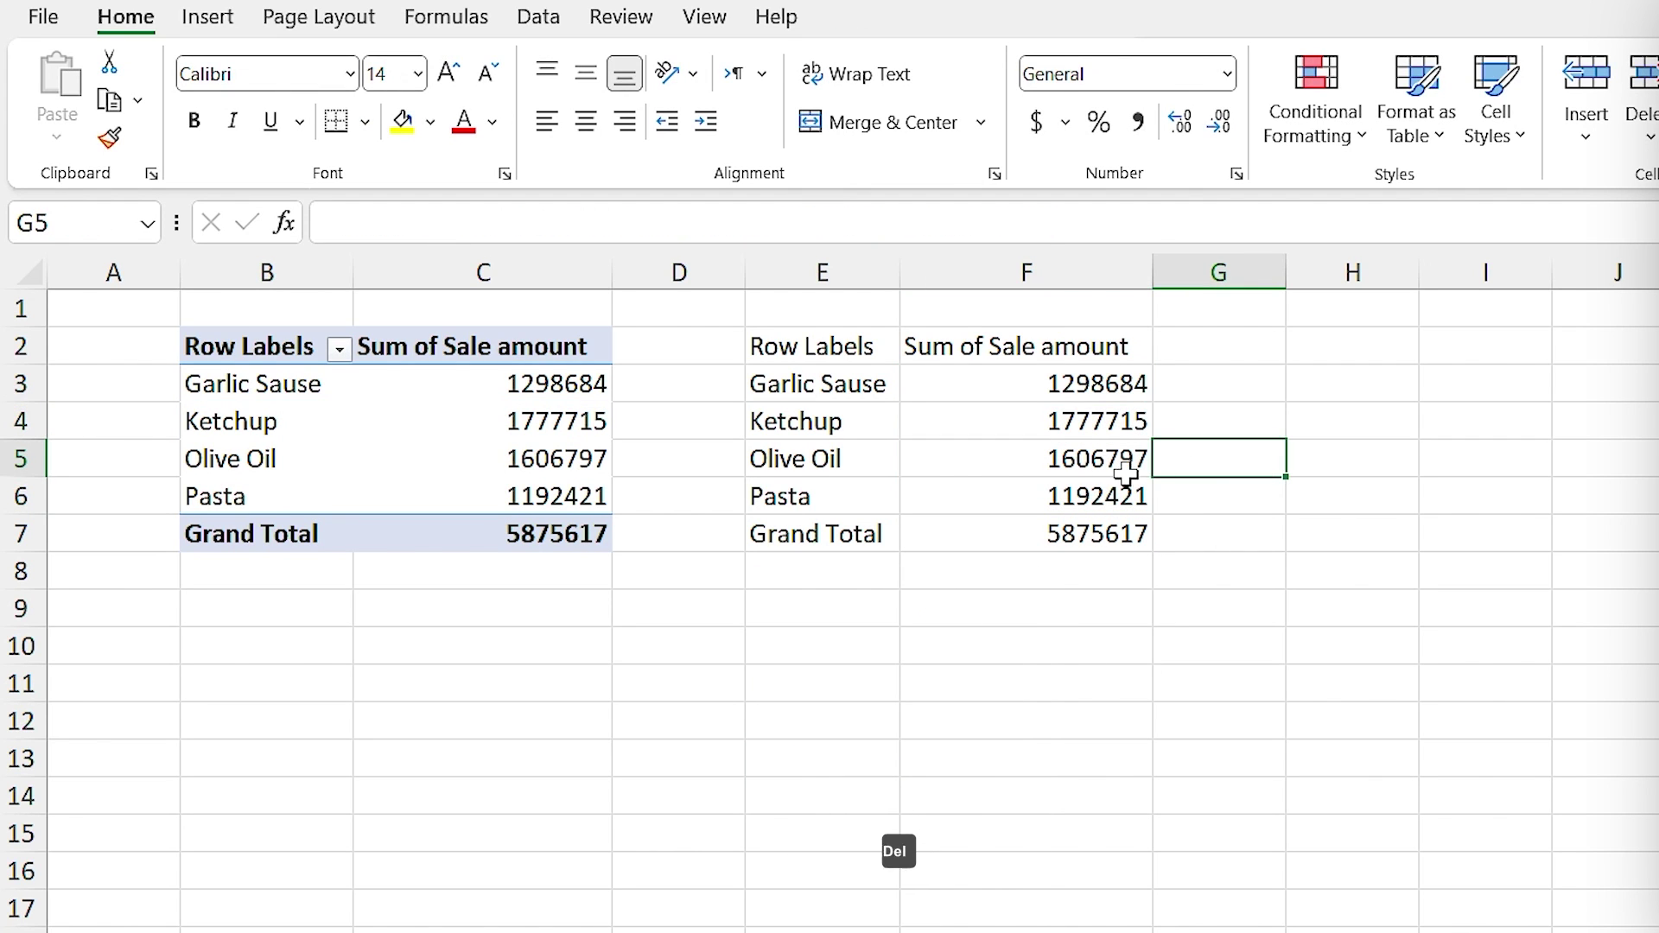
# Step: Insert a Waterfall chart from the linked range E2:F7 and place it just below that data
pyautogui.click(951, 470)
pyautogui.click(192, 18)
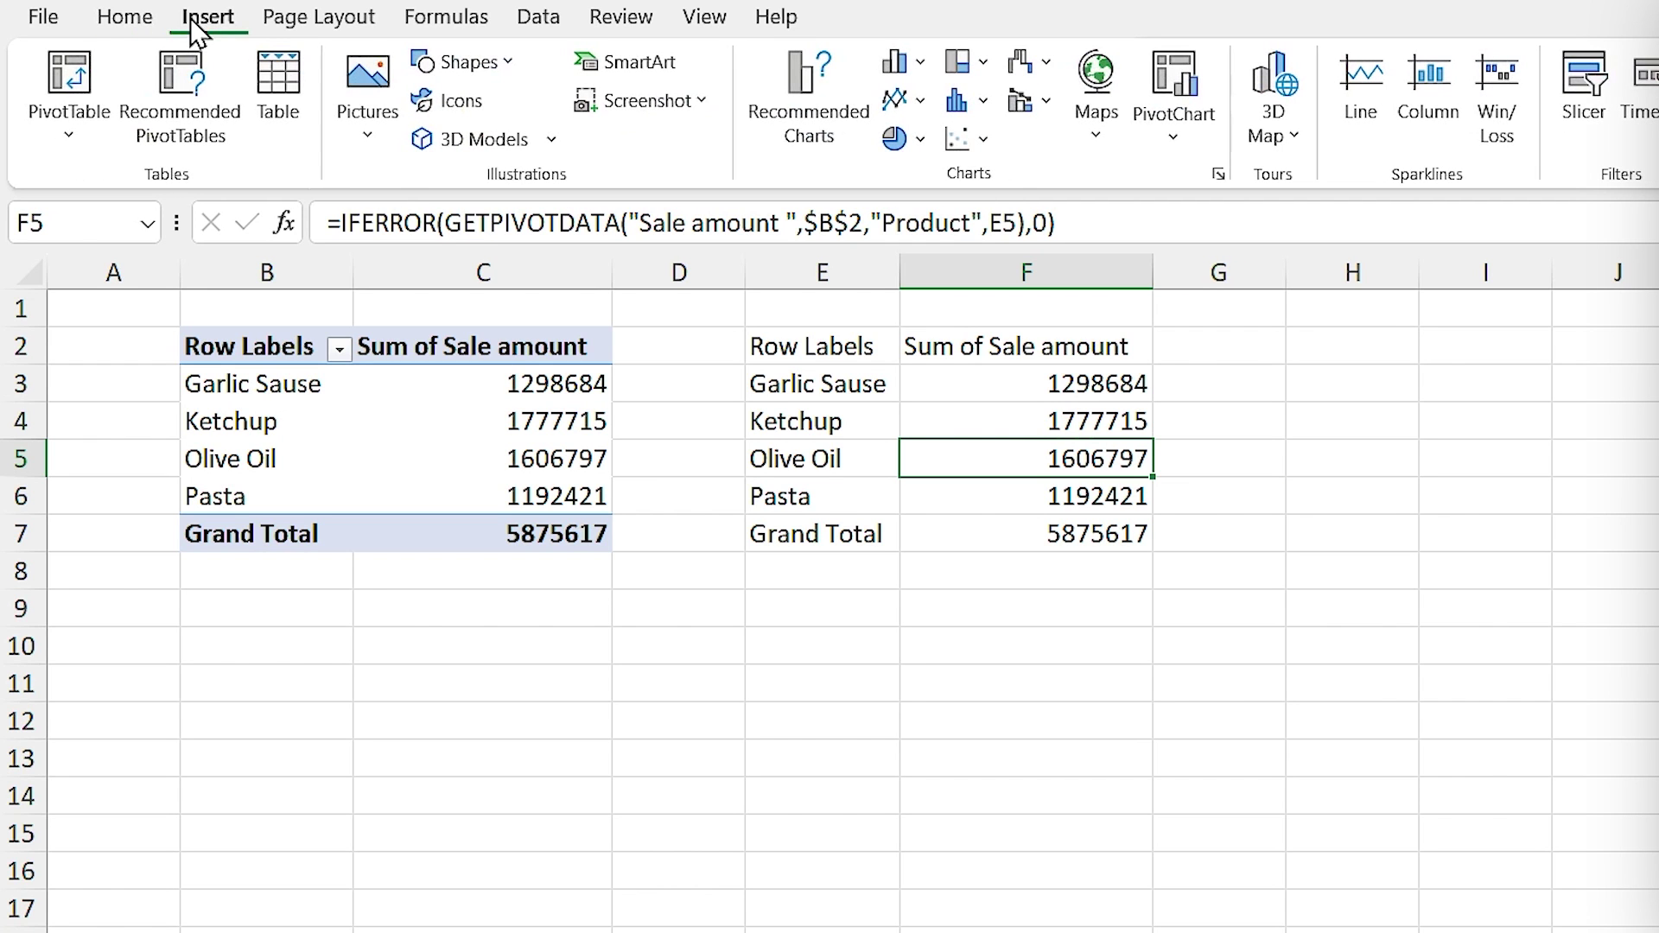
pyautogui.moveTo(1037, 506); pyautogui.dragTo(860, 572)
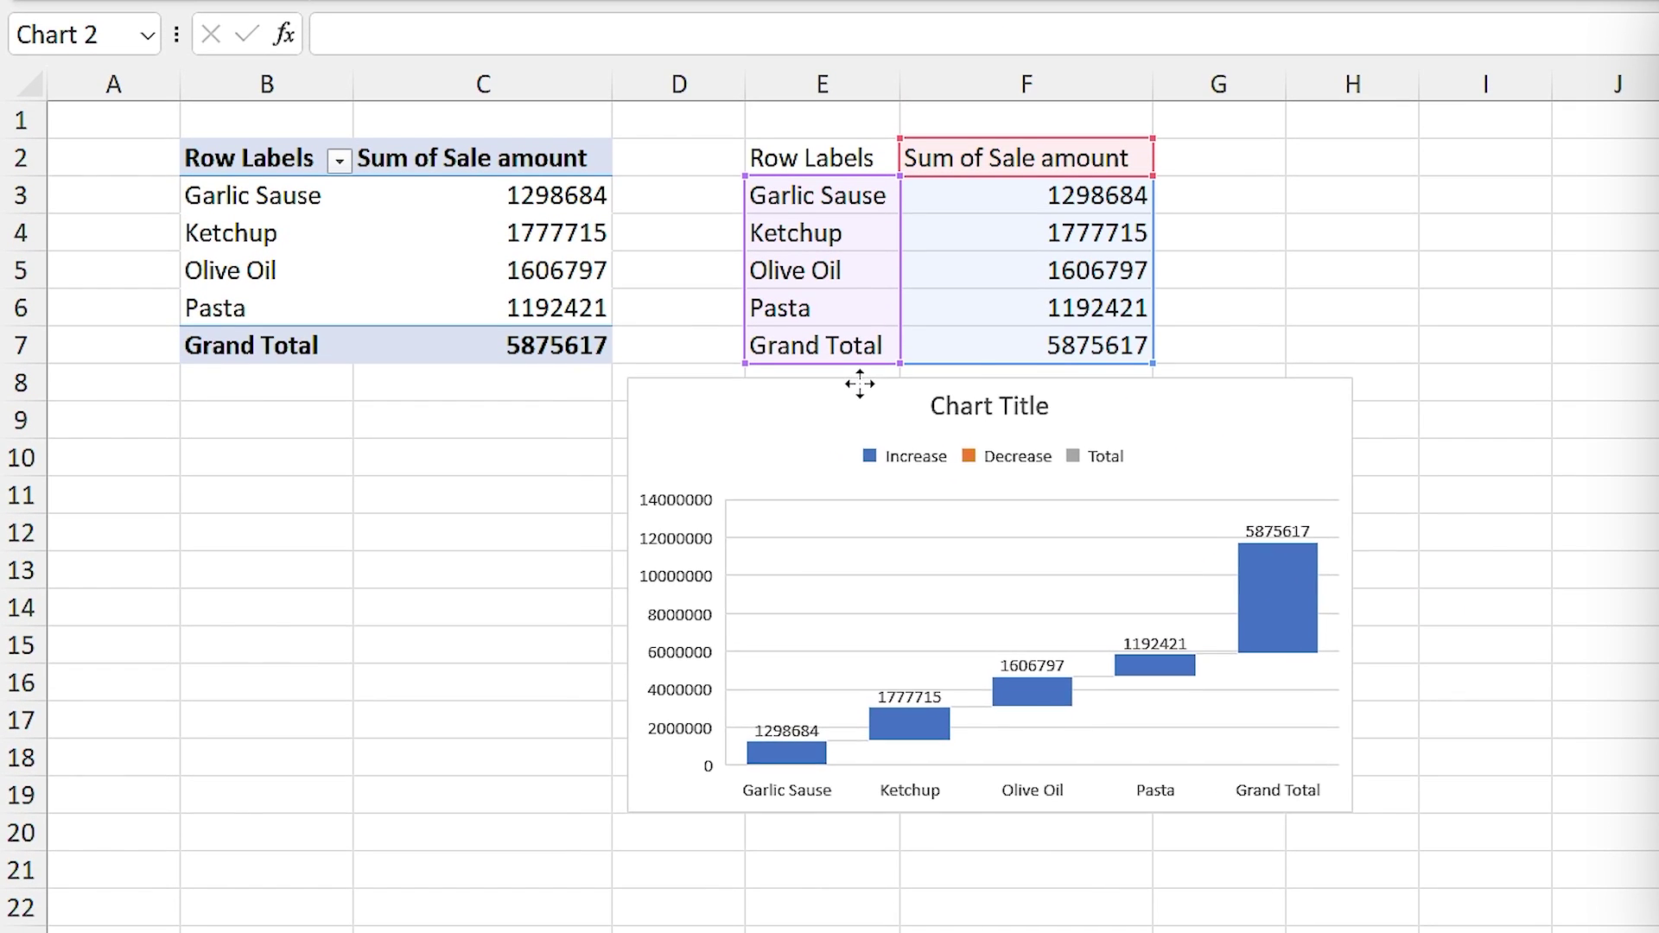
pyautogui.moveTo(859, 383); pyautogui.dragTo(860, 383)
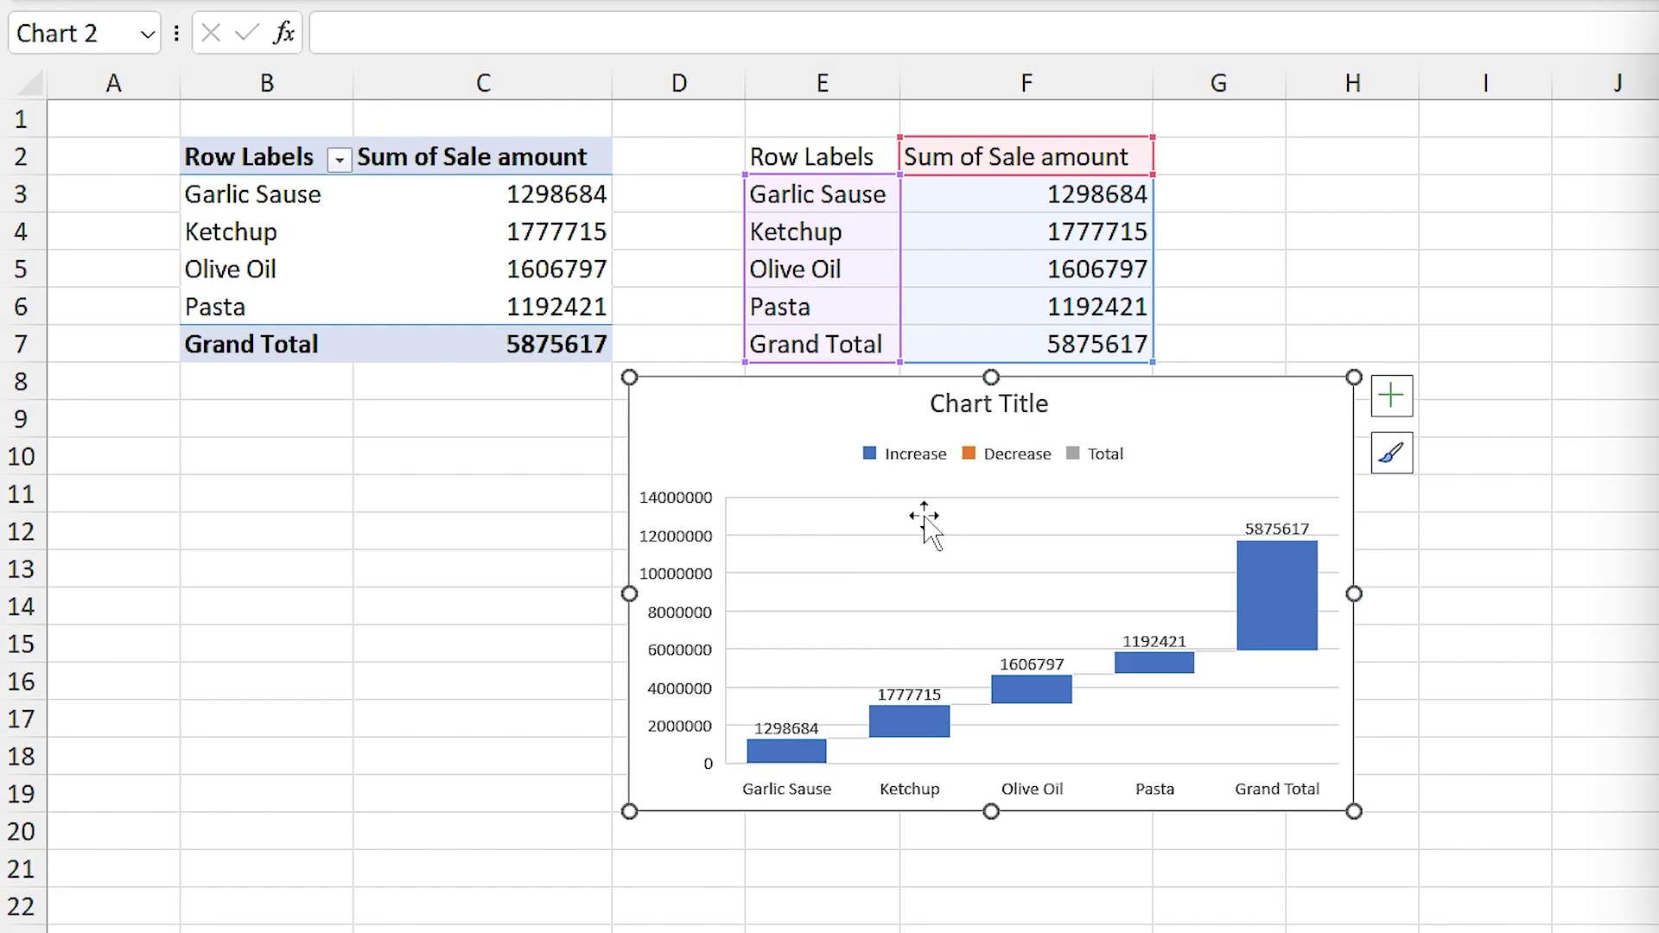
# Step: Set the Grand Total column of the waterfall chart as a total
pyautogui.click(1274, 599)
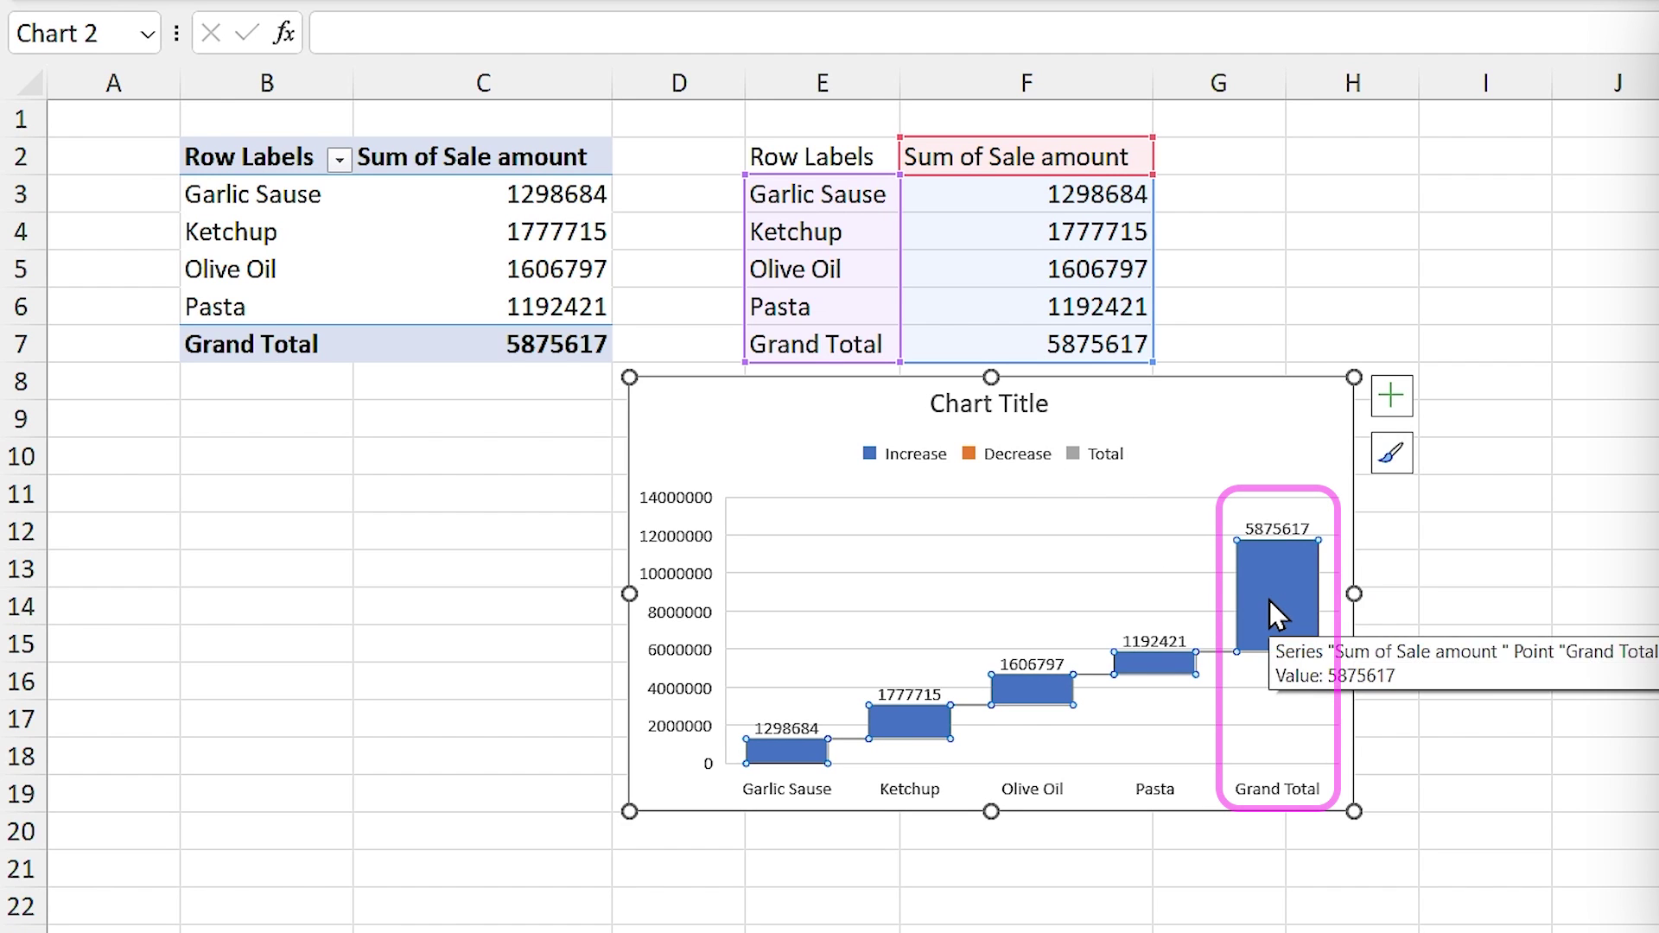
pyautogui.click(1270, 613)
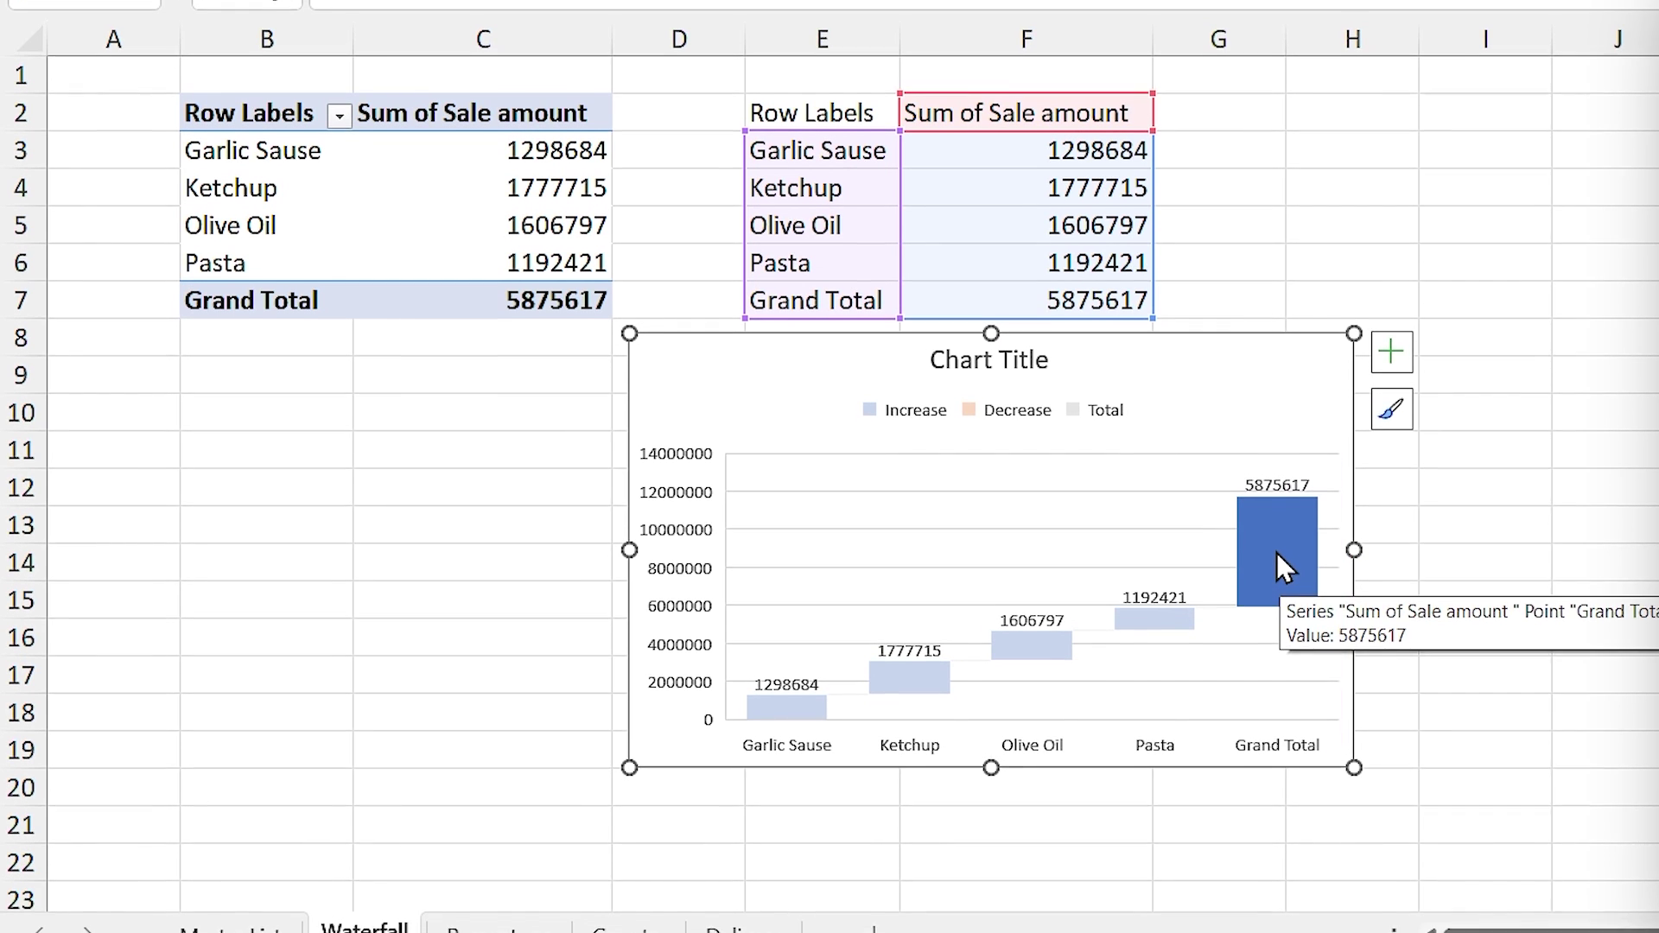
pyautogui.rightClick(1279, 599)
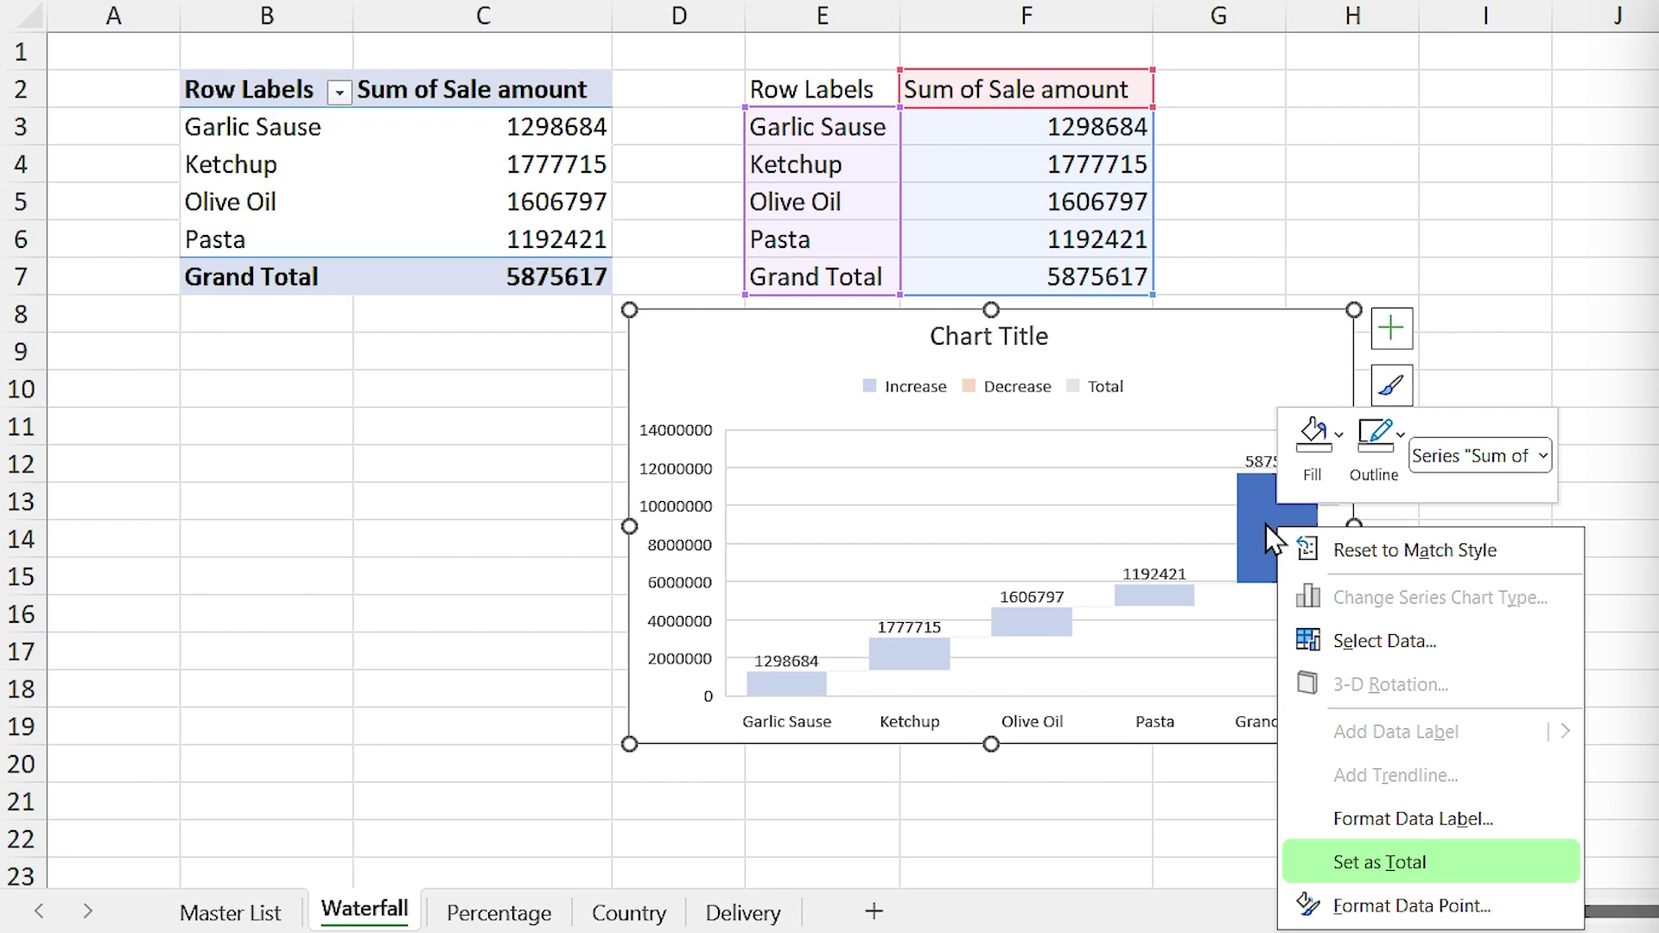
pyautogui.click(1356, 871)
# Step: Delete the legend and the title from the waterfall chart
pyautogui.click(1107, 430)
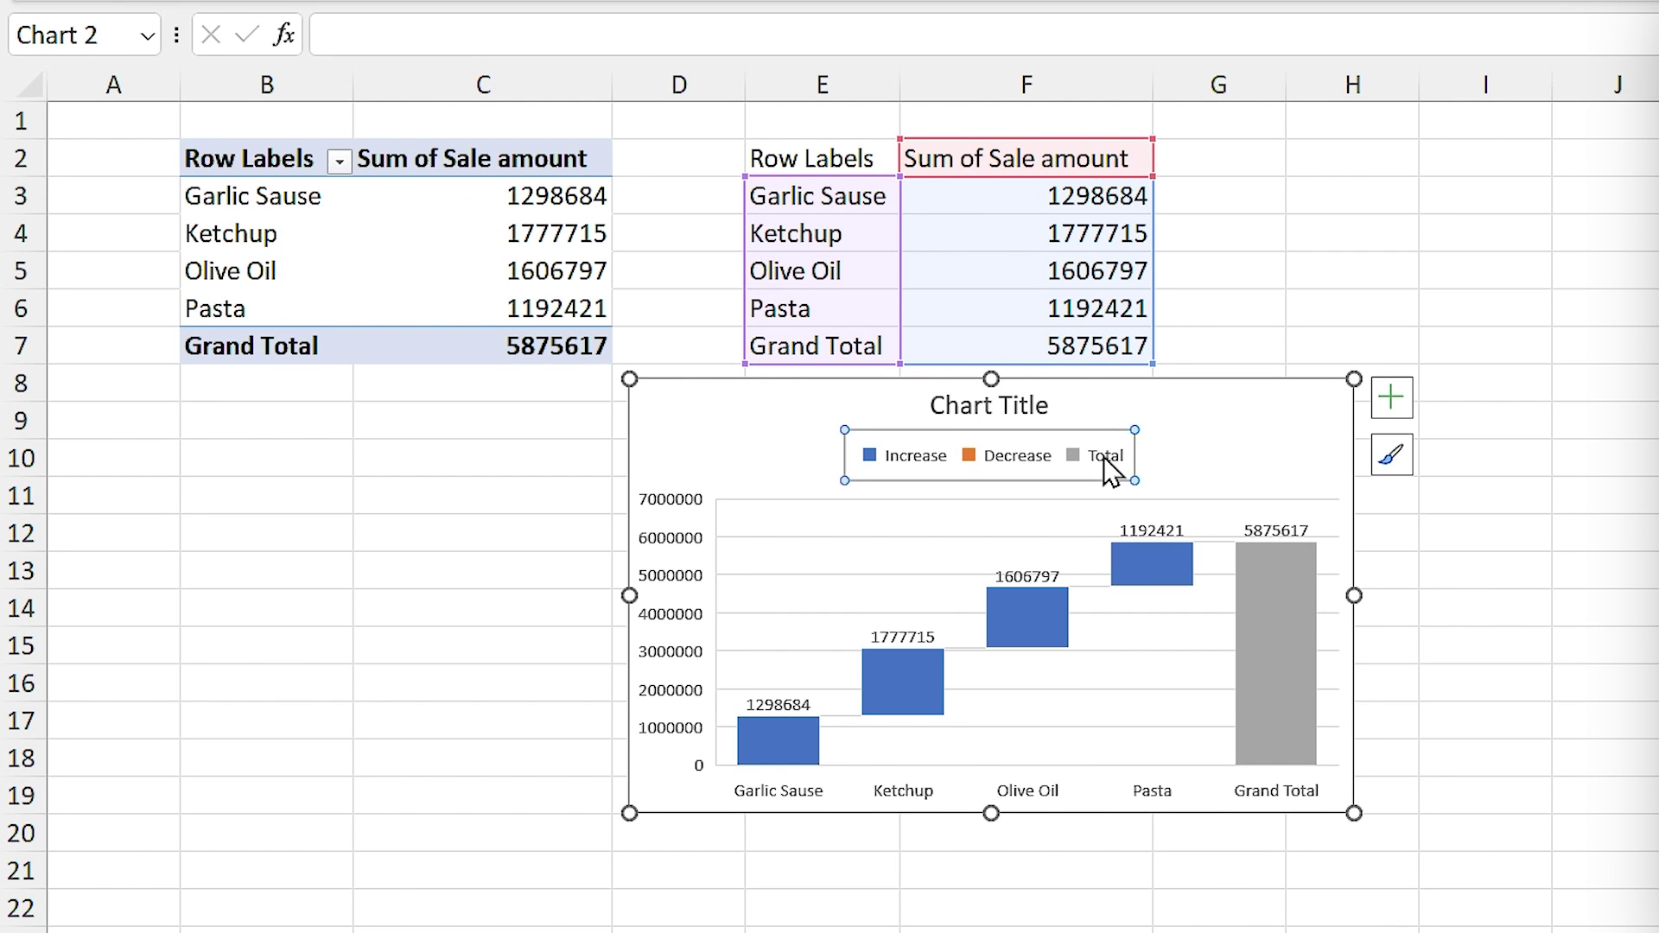
pyautogui.press('Delete')
pyautogui.click(993, 407)
pyautogui.press('Delete')
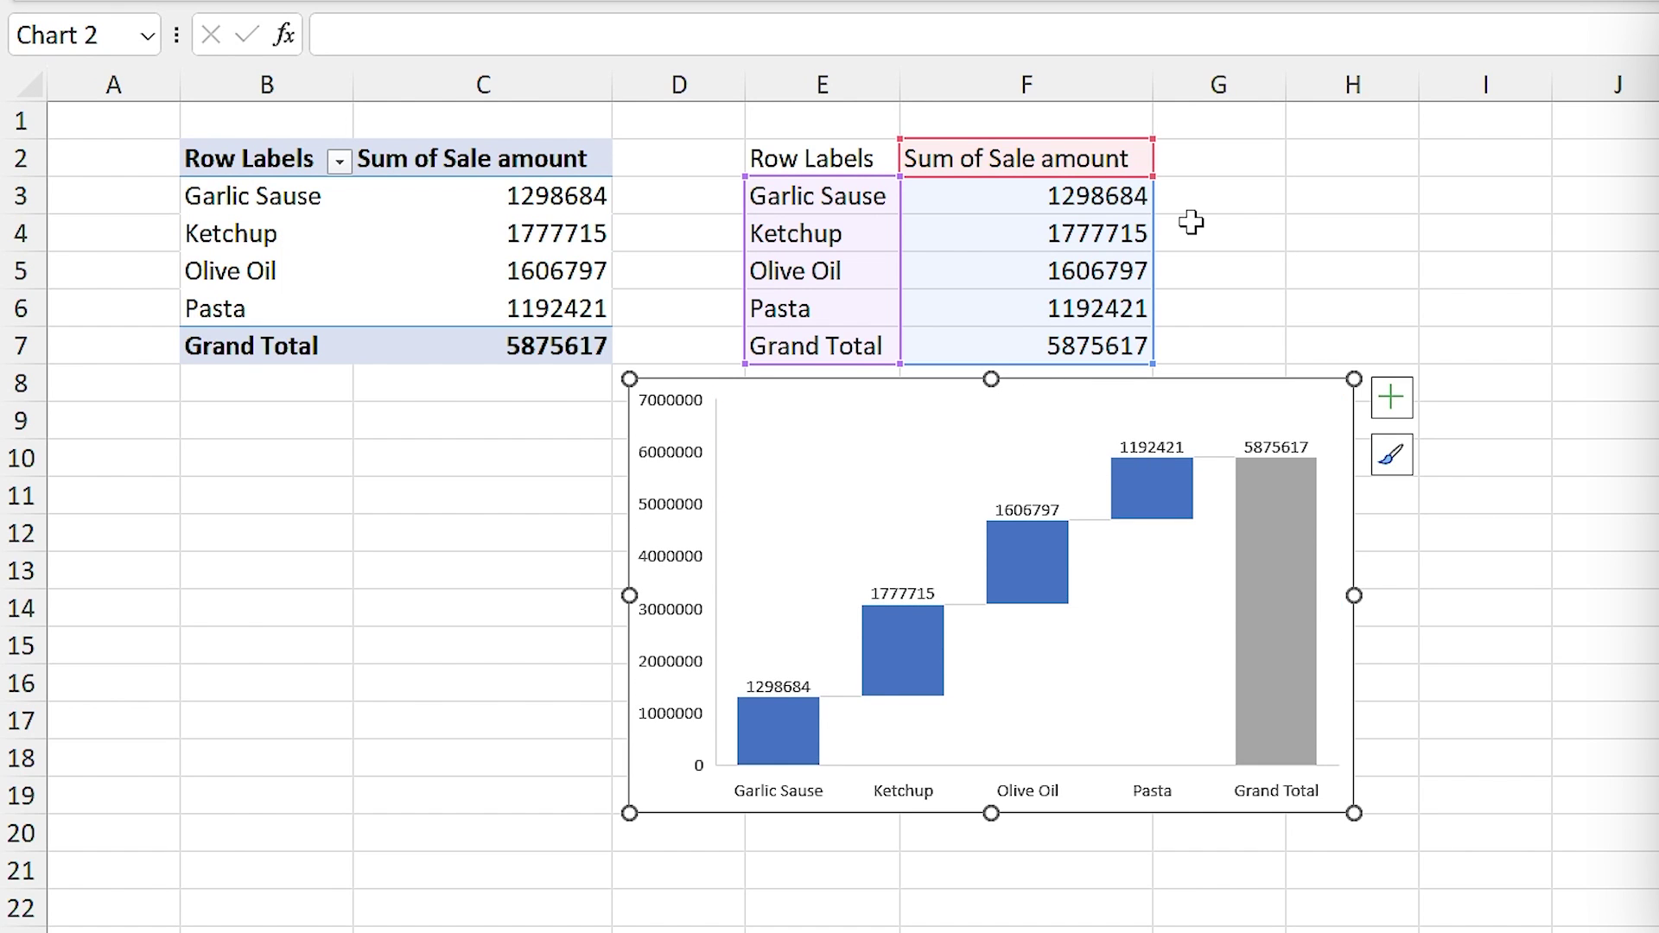
# Step: Format the amounts in F3:F7 and C3:C7 in dollar accounting format without decimals
pyautogui.moveTo(1062, 199); pyautogui.dragTo(1069, 337)
pyautogui.keyDown('ctrl'); pyautogui.moveTo(541, 199); pyautogui.dragTo(535, 340); pyautogui.keyUp('ctrl')
pyautogui.click(1036, 137)
pyautogui.click(1219, 137)
pyautogui.click(1218, 137)
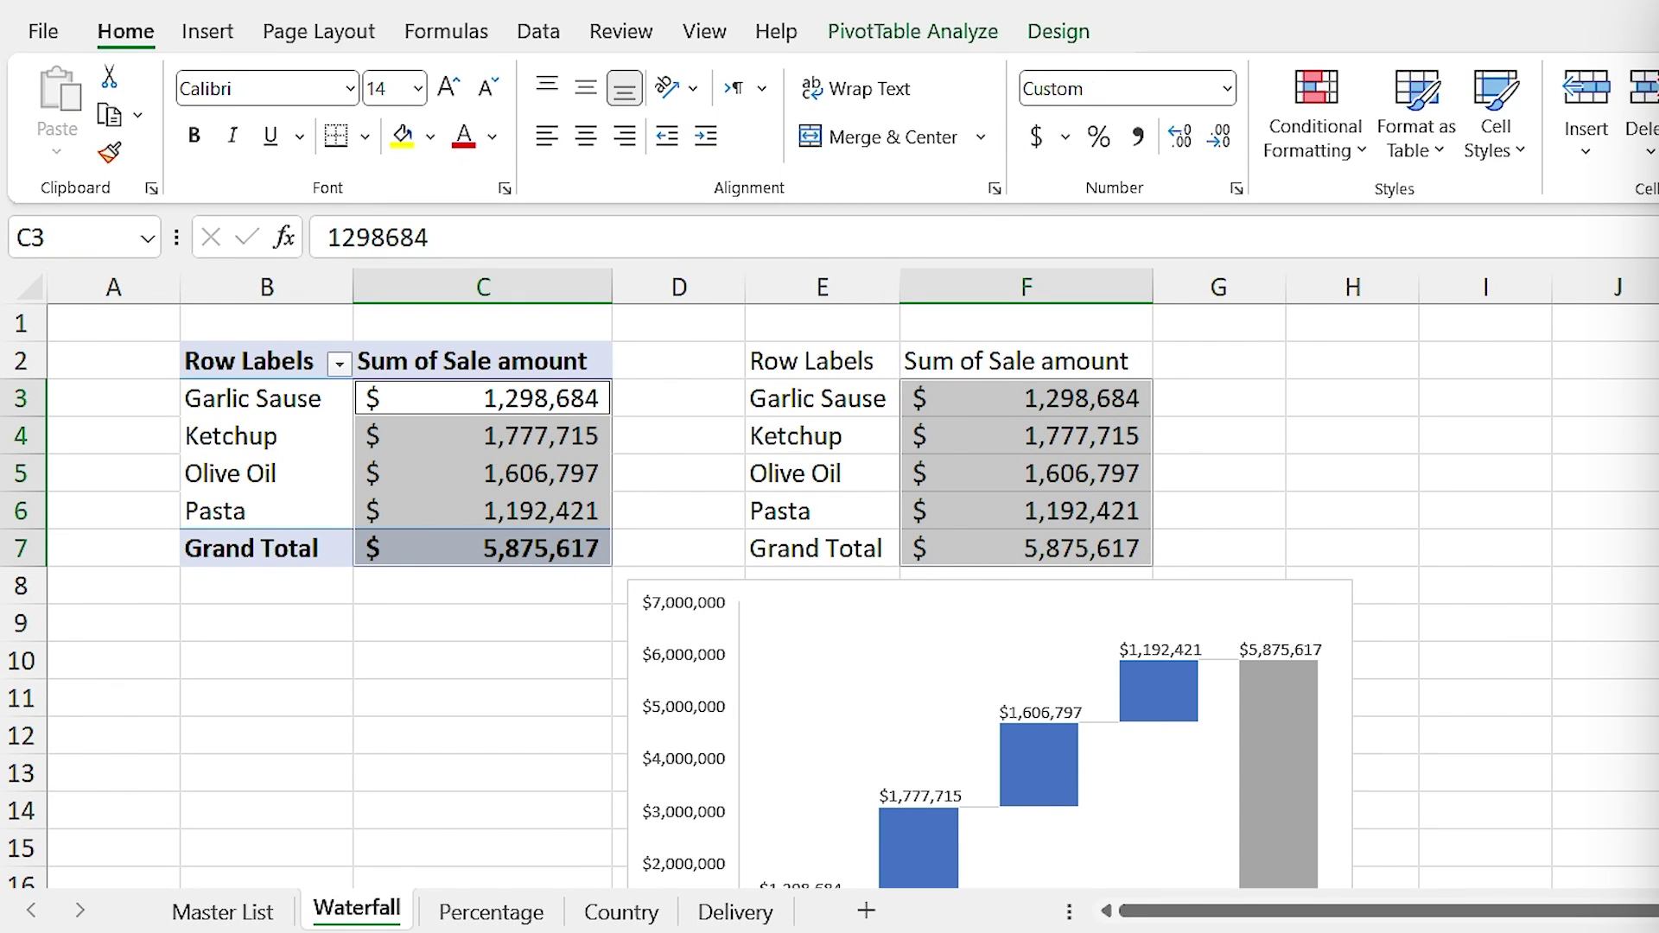
# Step: Insert a PivotTable from Table1 at B2 of the Percentage sheet, with Product as rows and Sale amount as values
pyautogui.click(492, 913)
pyautogui.click(225, 359)
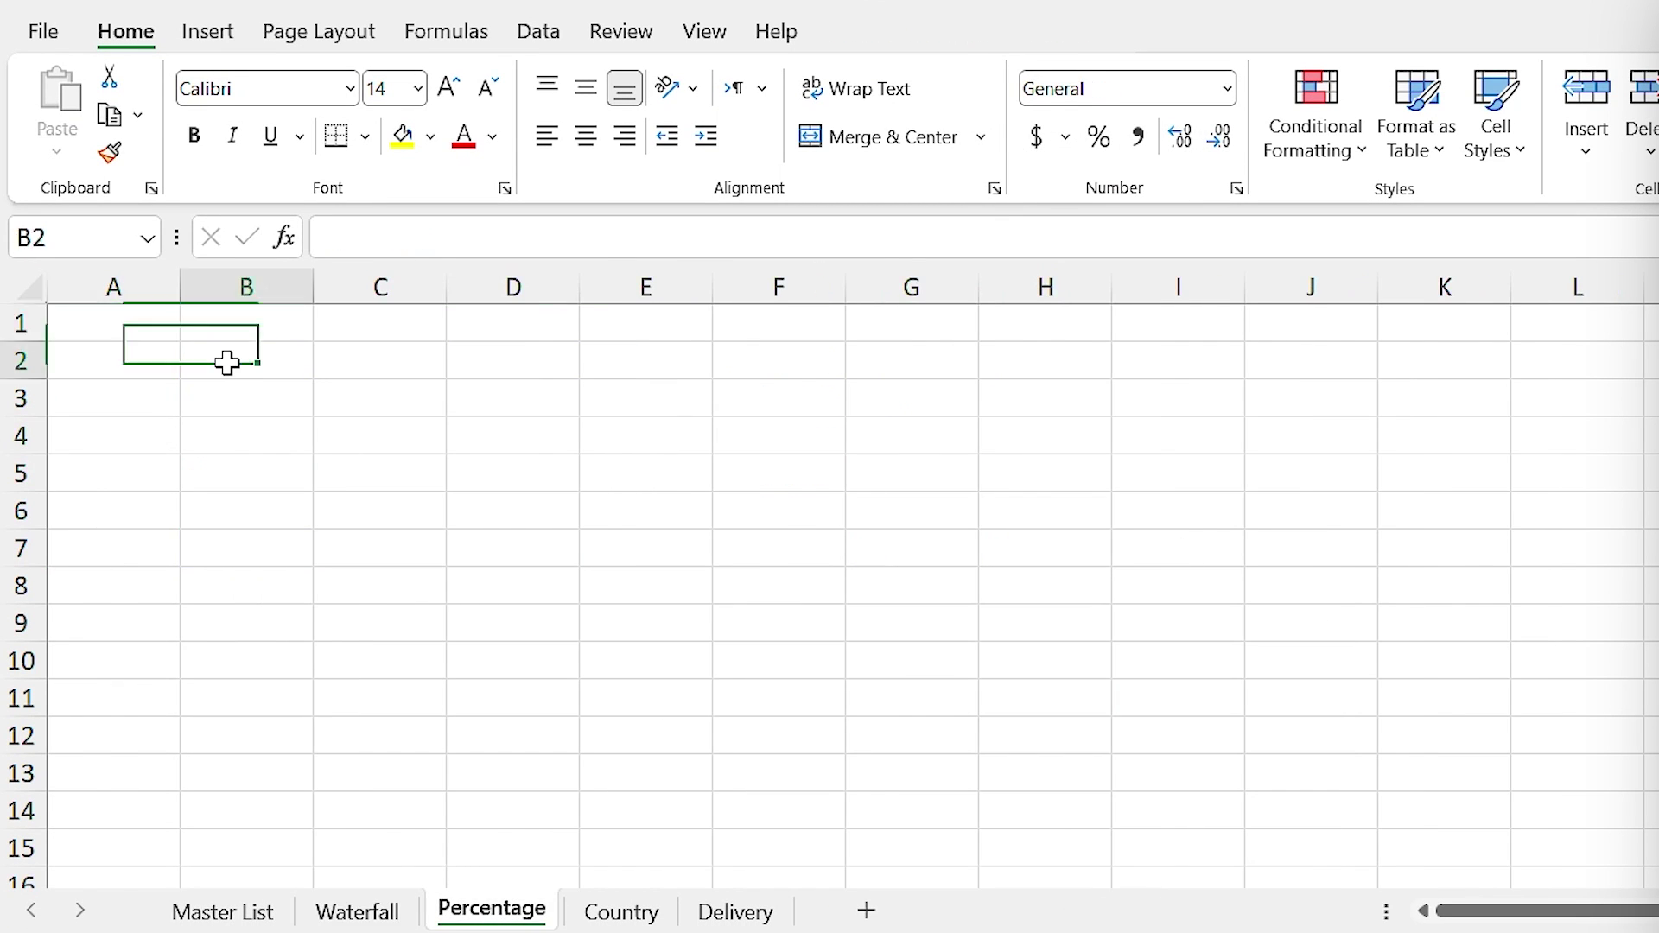
pyautogui.click(207, 31)
pyautogui.click(107, 86)
pyautogui.write('Table1')
pyautogui.click(939, 824)
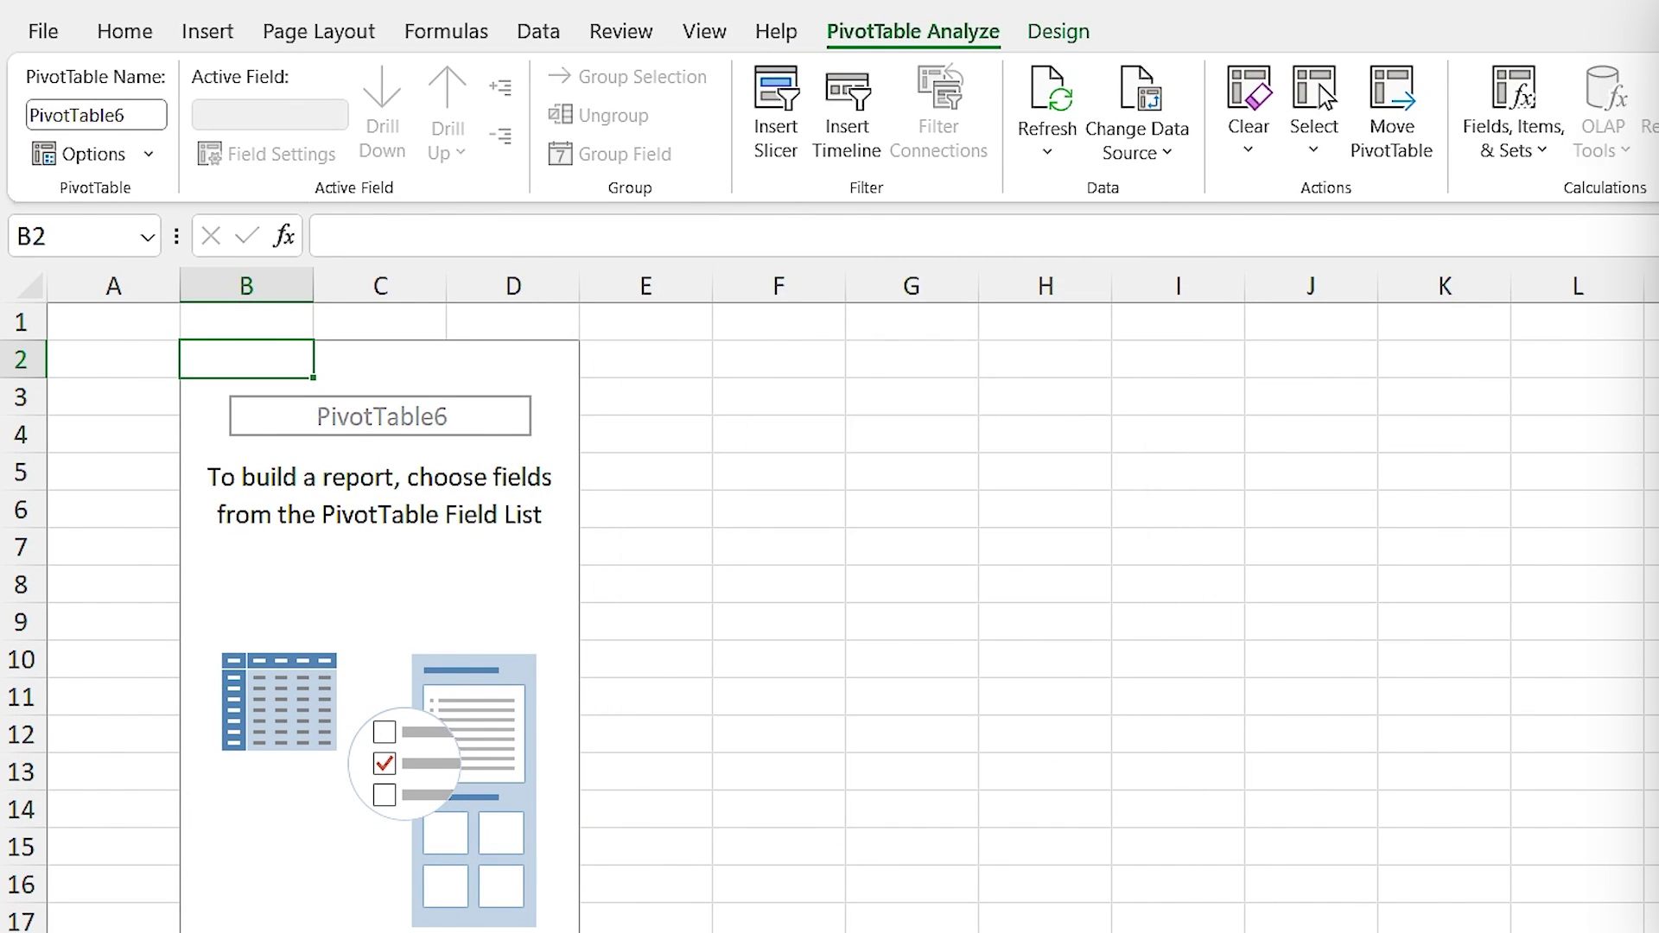
pyautogui.moveTo(1319, 210); pyautogui.dragTo(1277, 795)
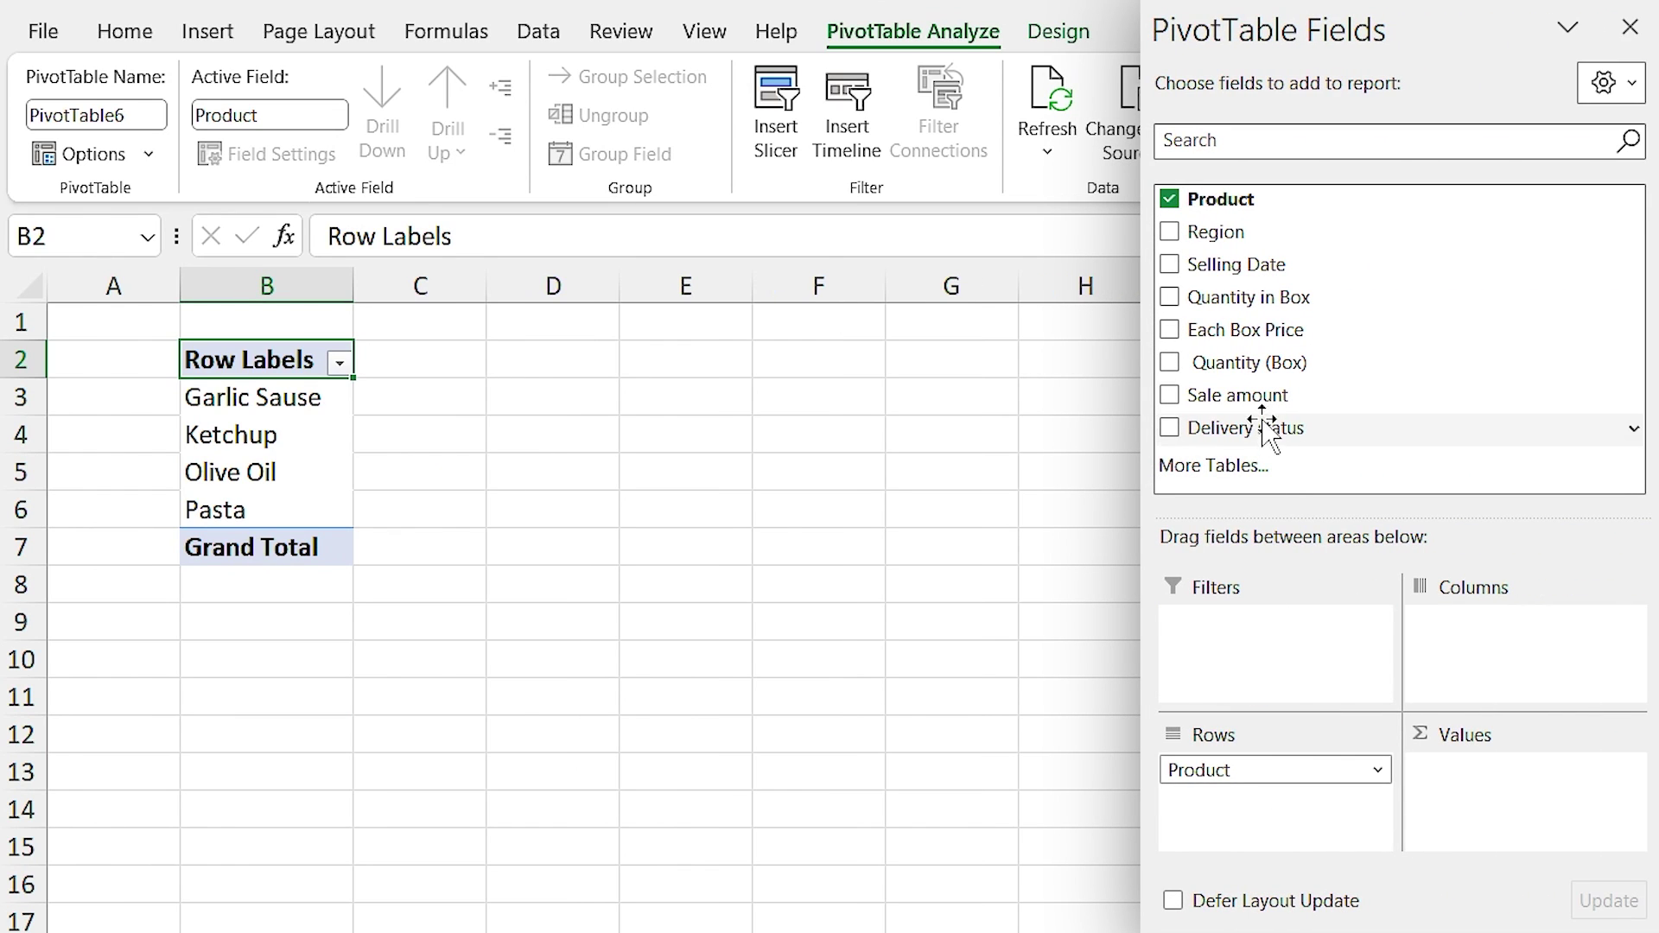
pyautogui.moveTo(1262, 396); pyautogui.dragTo(1504, 817)
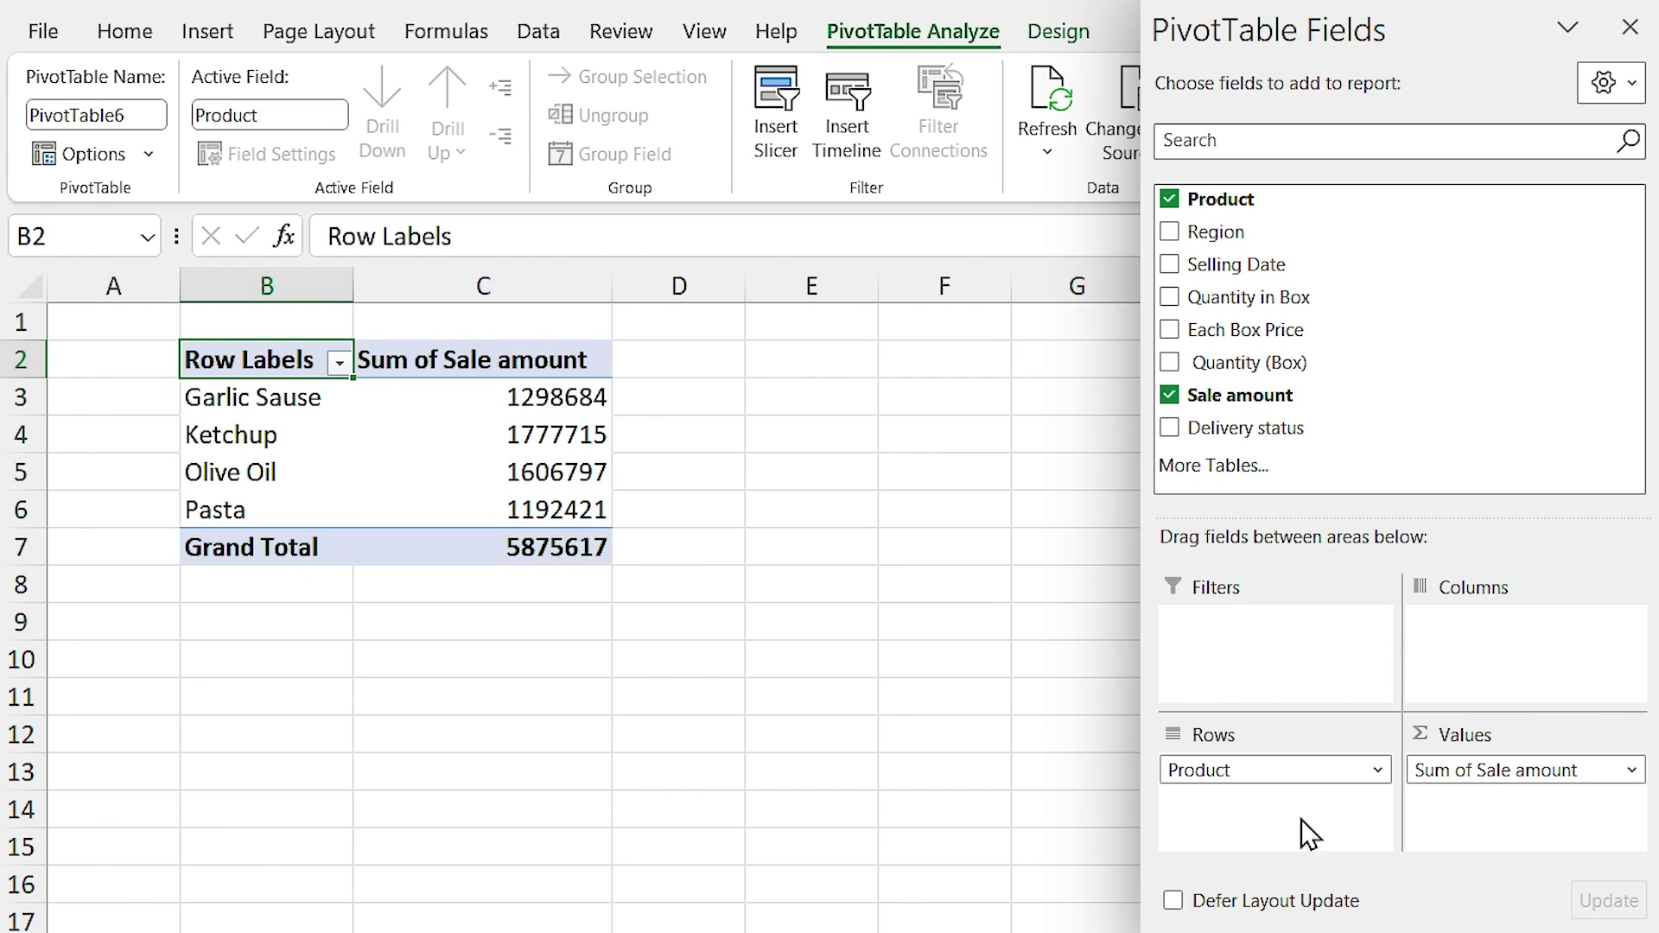
# Step: Show the PivotTable's sale amounts as % of Grand Total
pyautogui.click(514, 438)
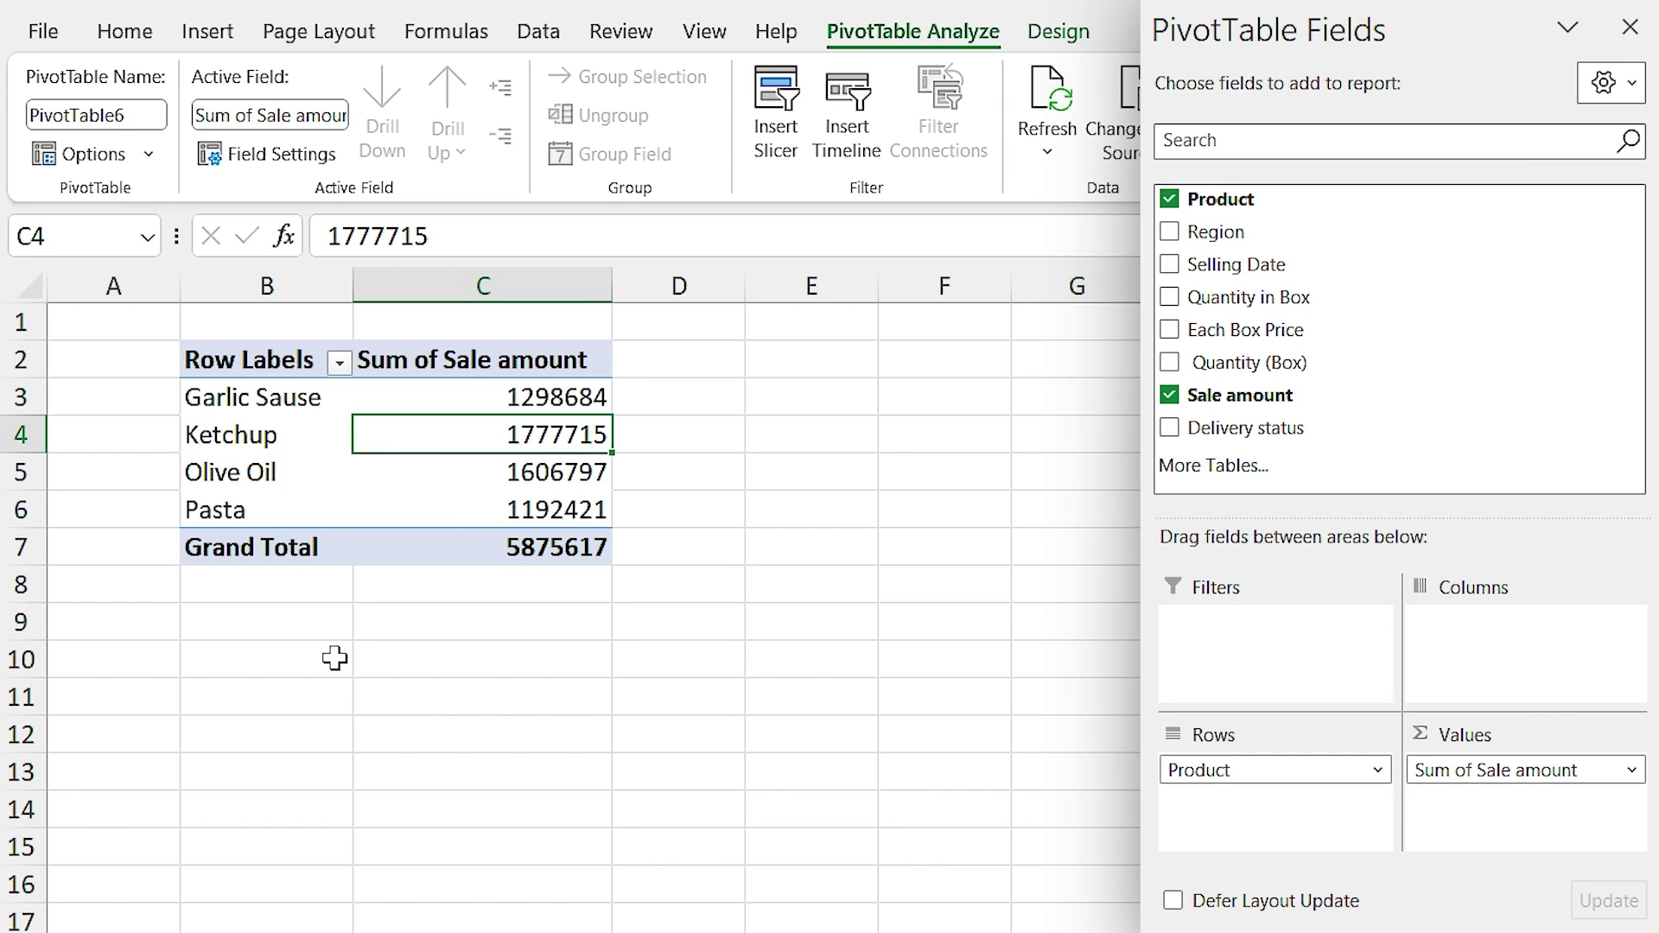
pyautogui.rightClick(446, 434)
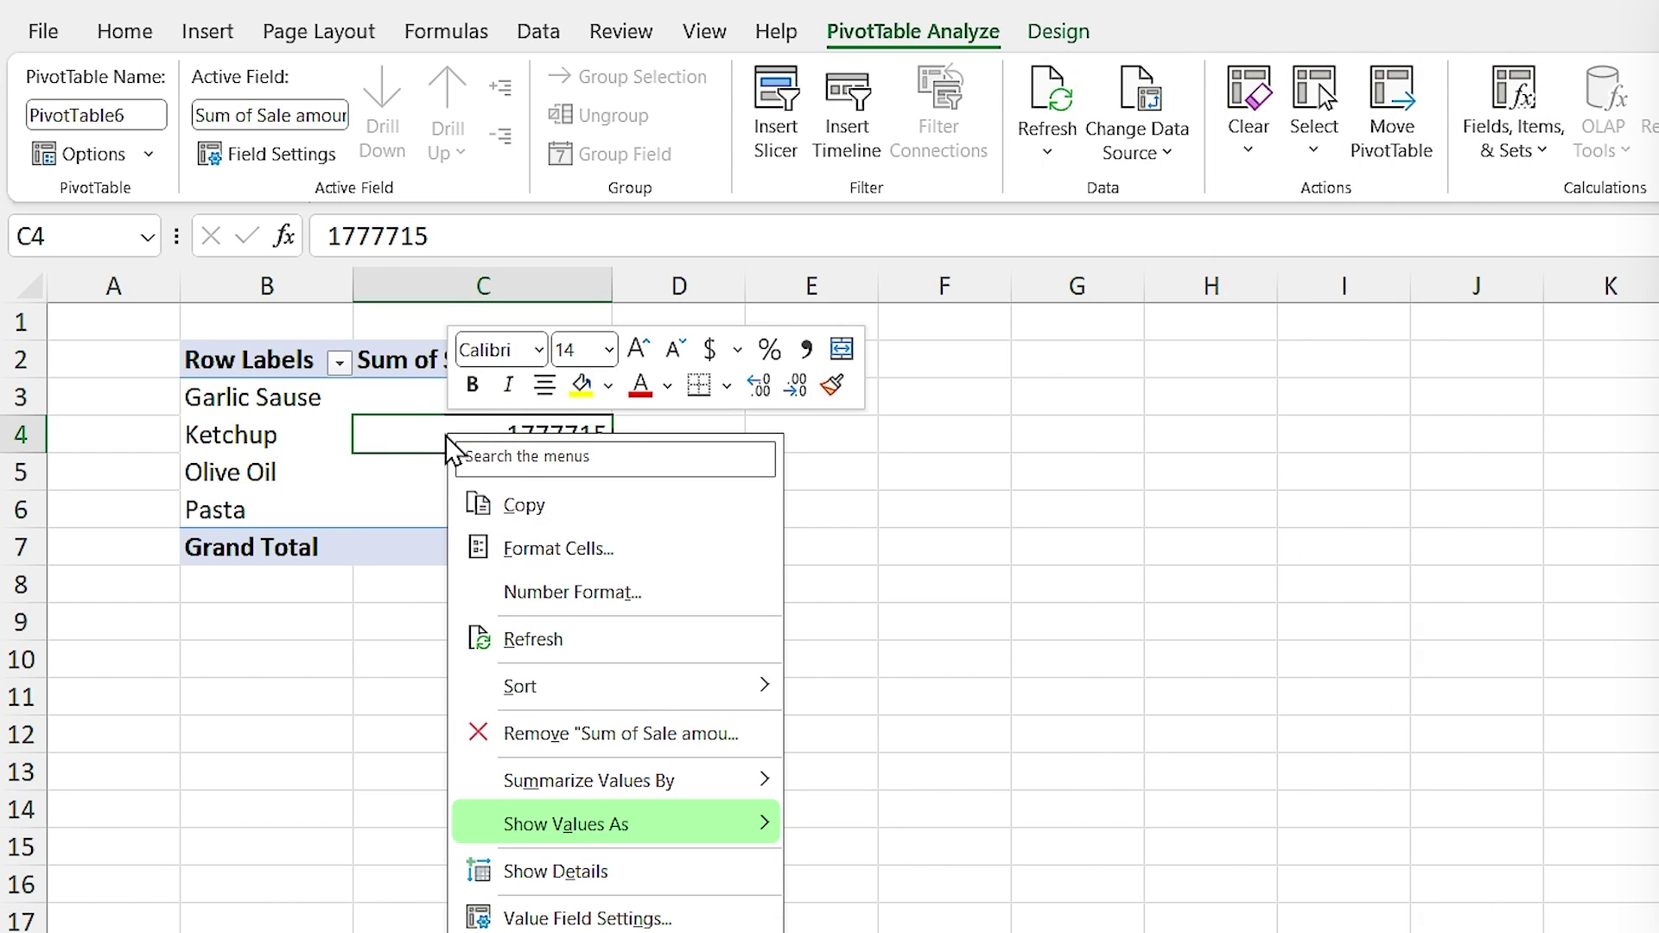
pyautogui.moveTo(565, 834)
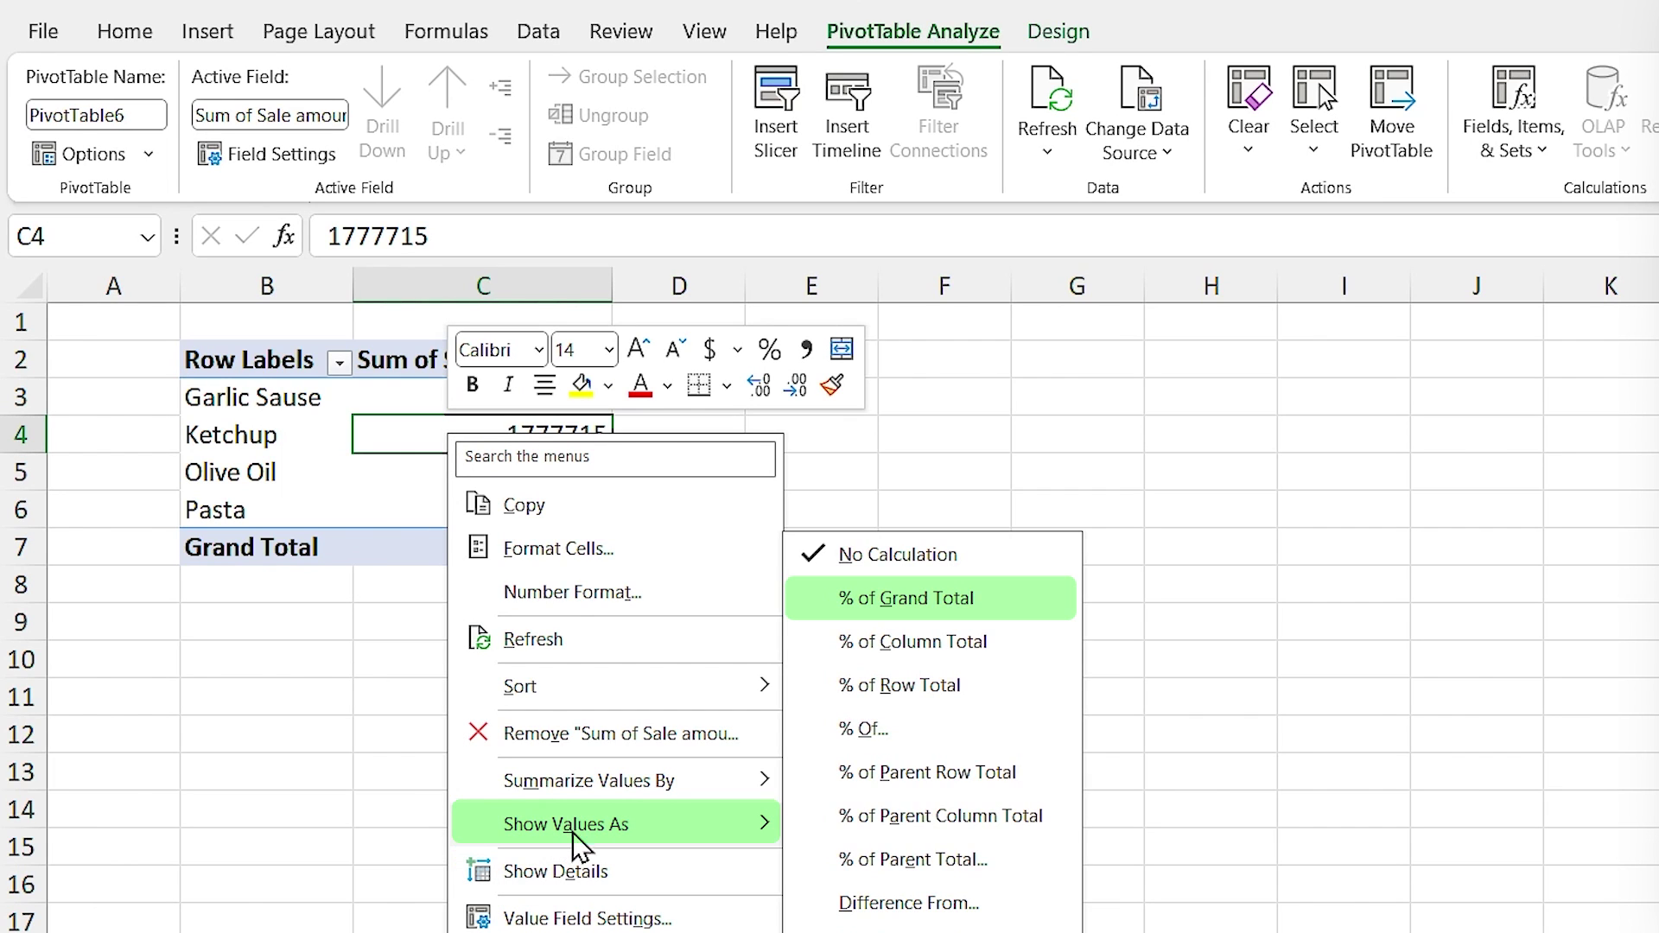
pyautogui.click(969, 599)
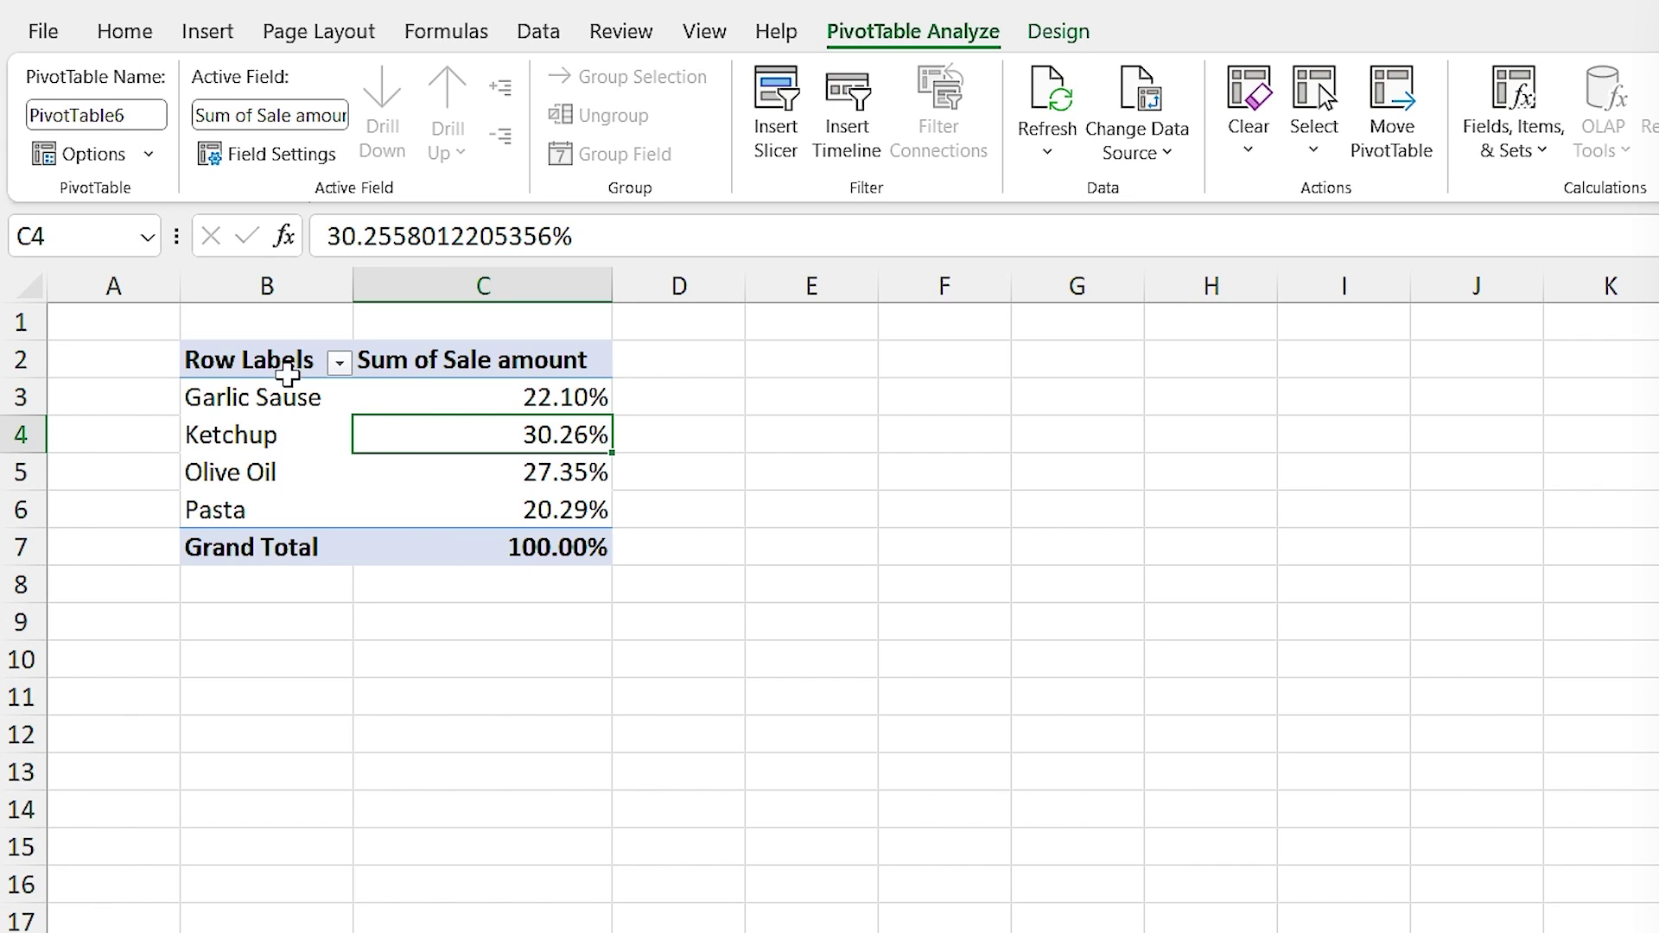
# Step: Copy B2:C6 without the grand total to E2 as values and autofit columns E and F
pyautogui.moveTo(245, 359); pyautogui.dragTo(503, 507)
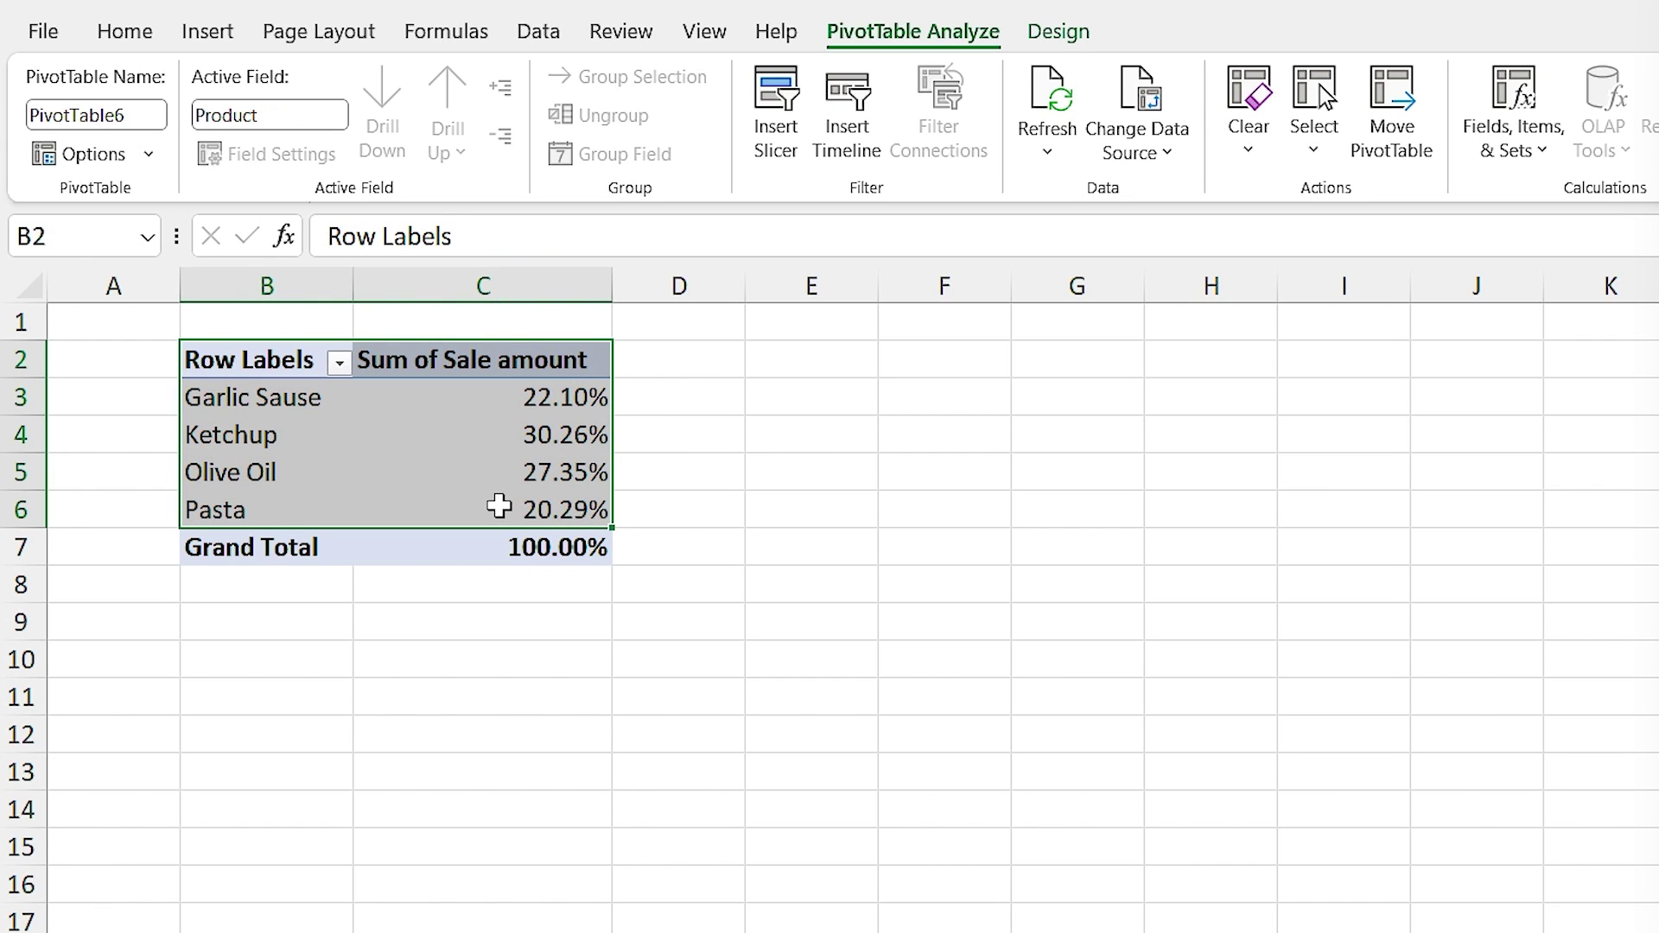
pyautogui.hotkey('ctrl', 'c')
pyautogui.click(785, 355)
pyautogui.rightClick(785, 355)
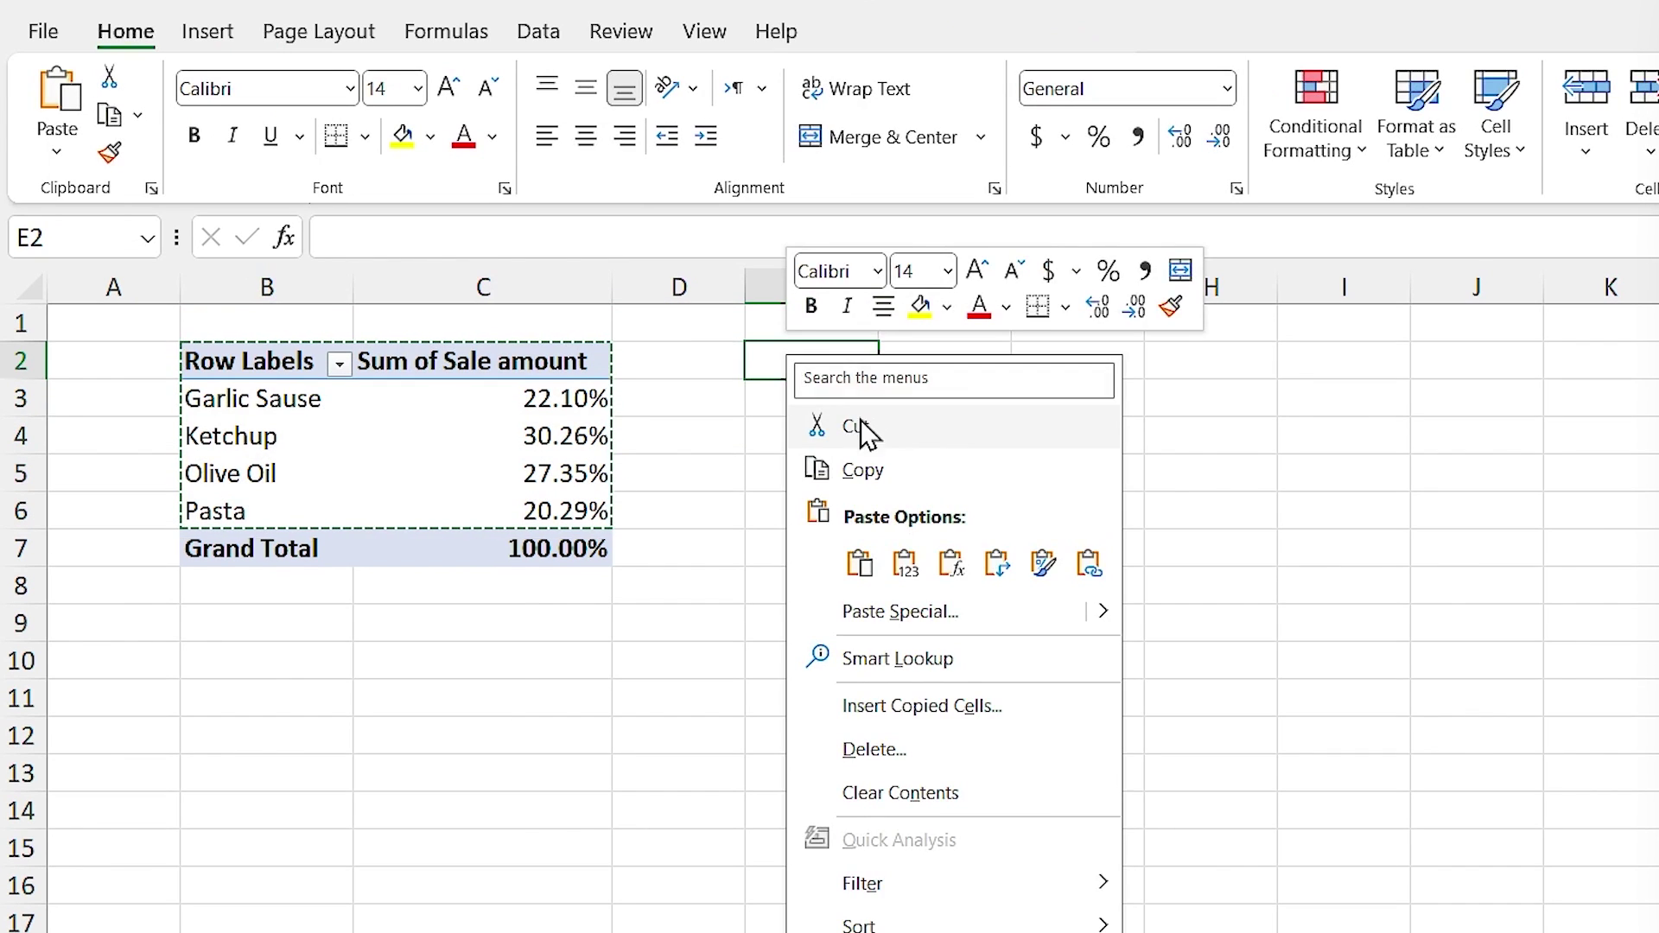
pyautogui.click(904, 562)
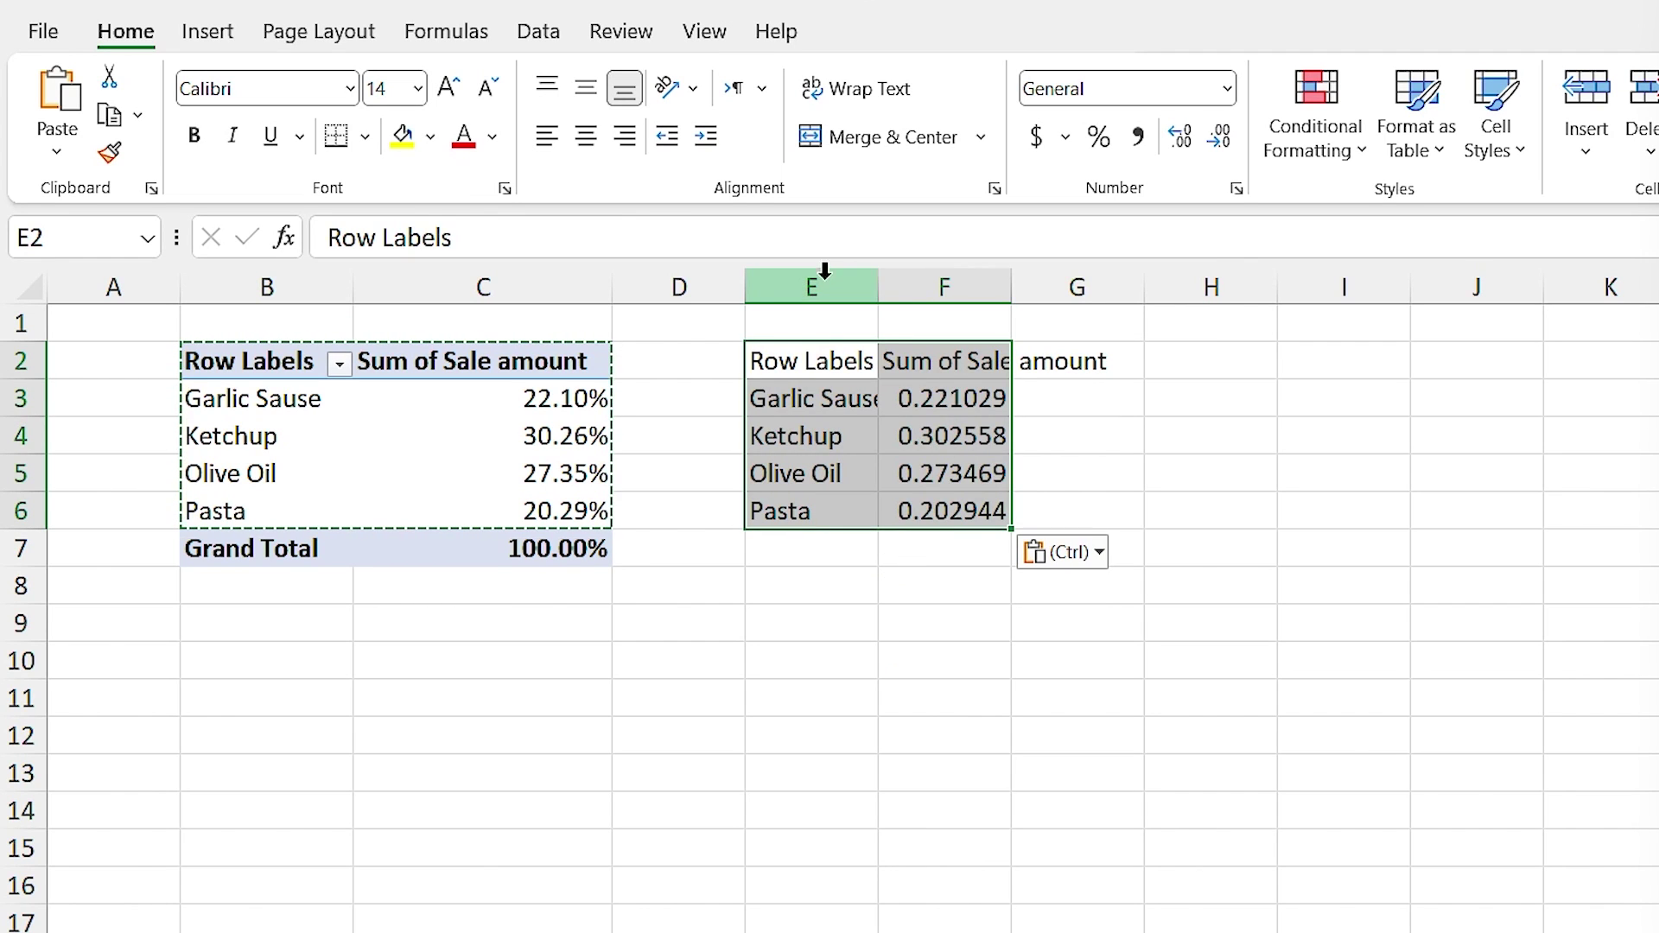
pyautogui.moveTo(821, 285); pyautogui.dragTo(962, 278)
pyautogui.doubleClick(1011, 286)
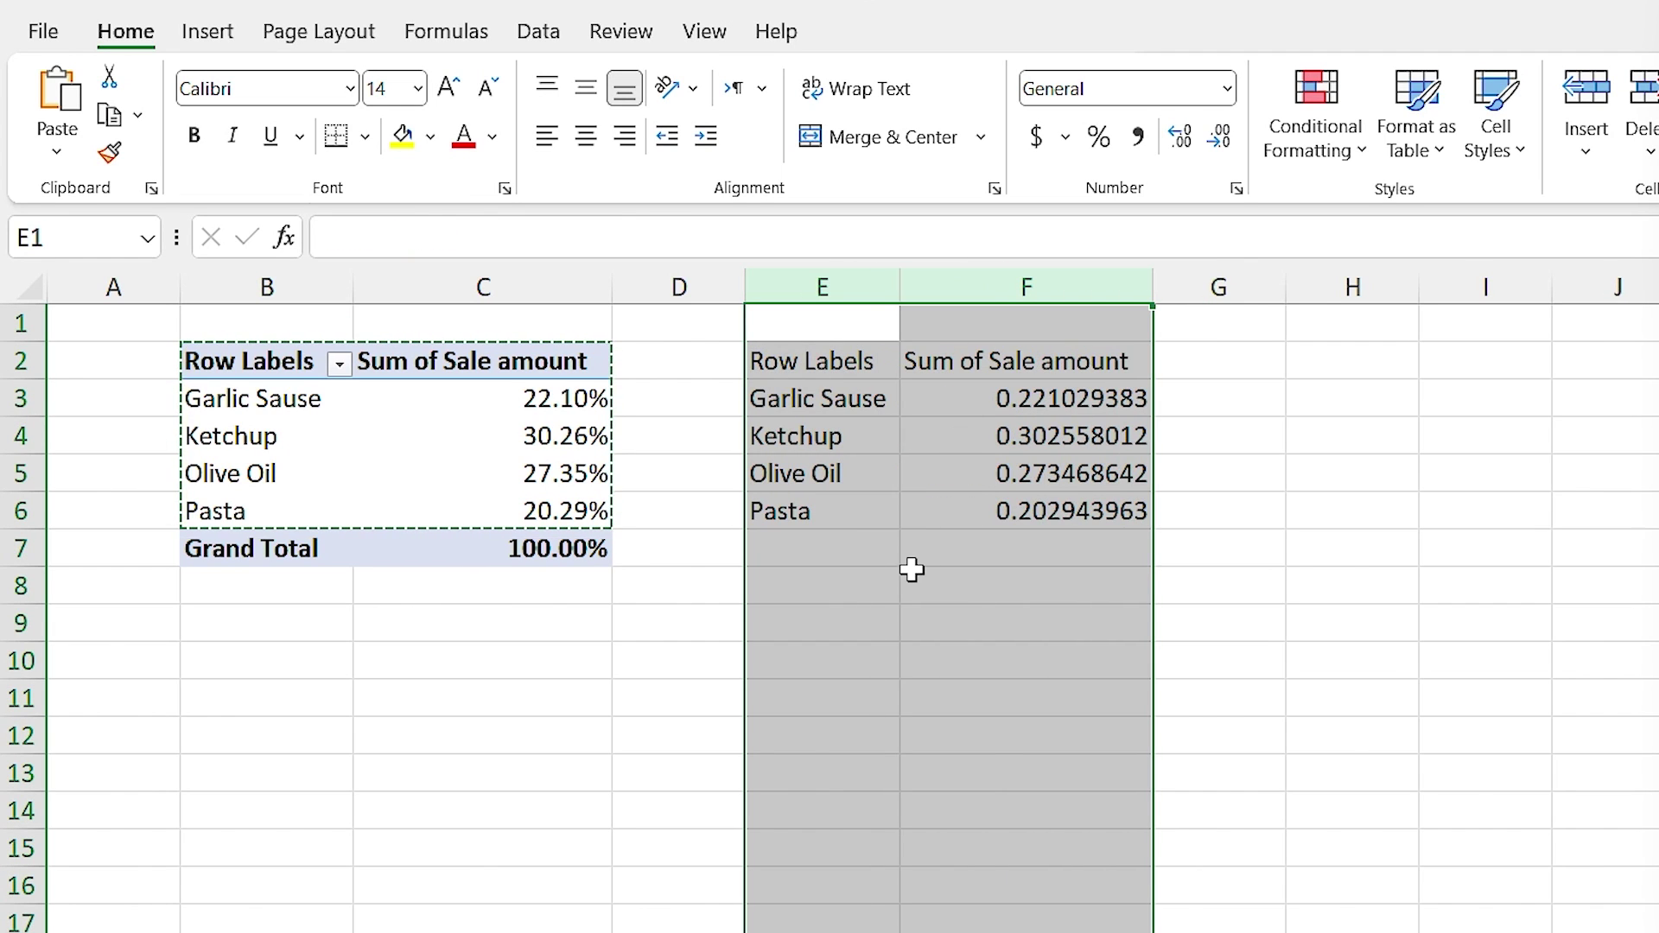
# Step: Replace the value in F3 with a formula linking to the Garlic Sause percentage in C3 of the PivotTable
pyautogui.click(934, 508)
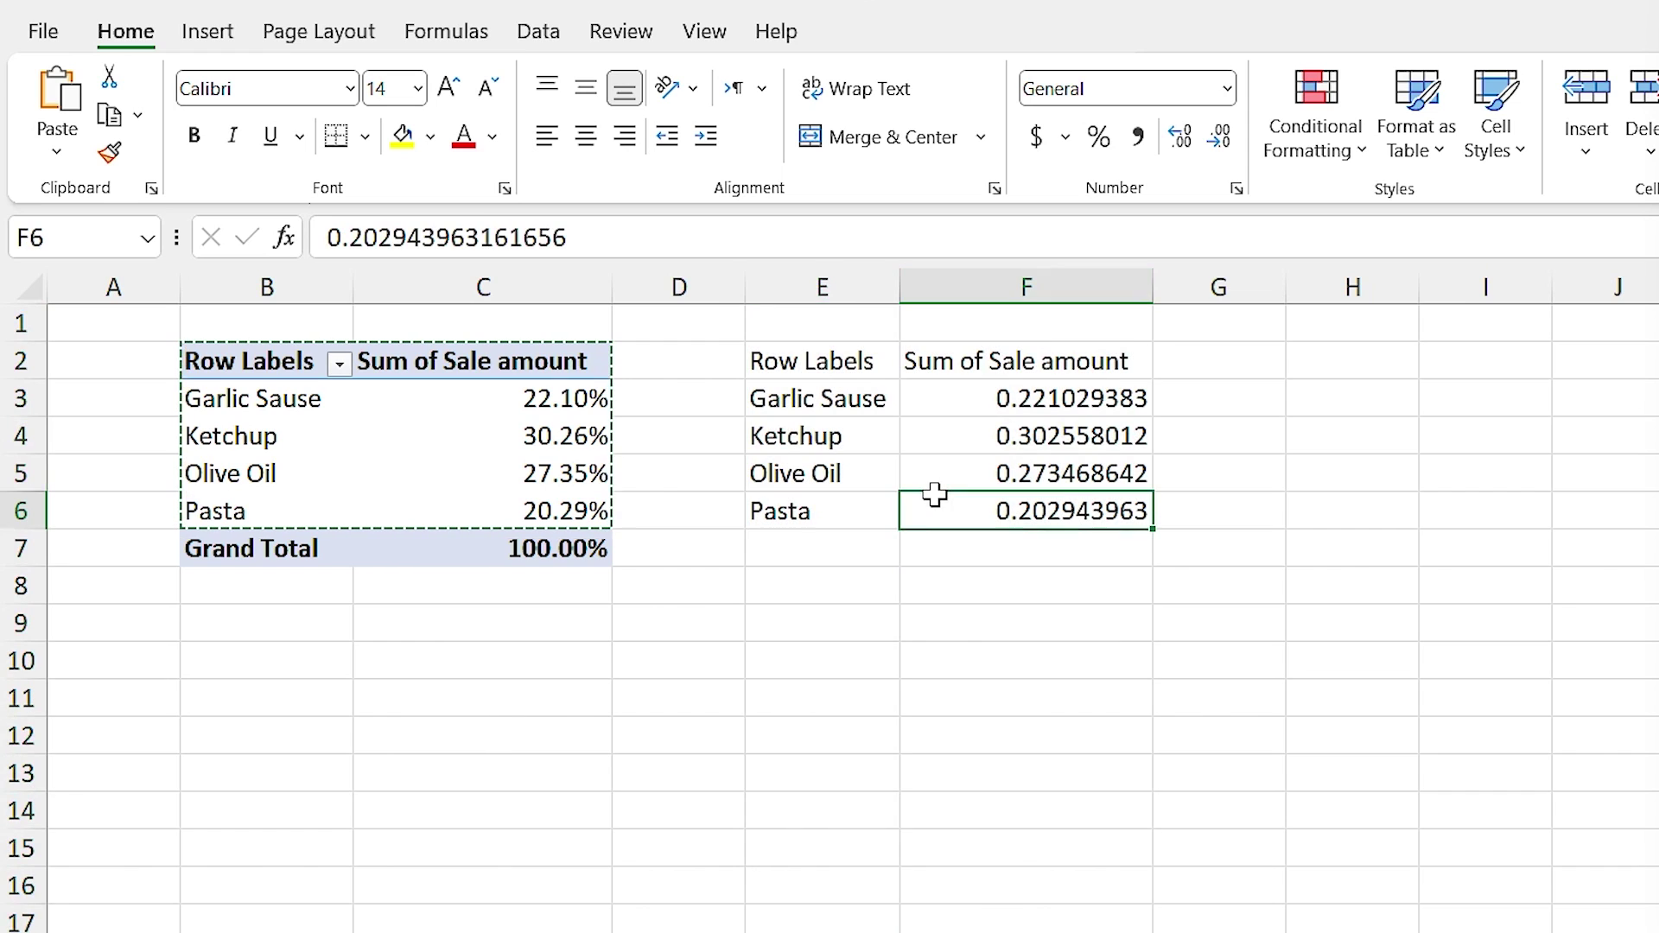
pyautogui.click(975, 399)
pyautogui.doubleClick(975, 398)
pyautogui.press('Escape')
pyautogui.write('=')
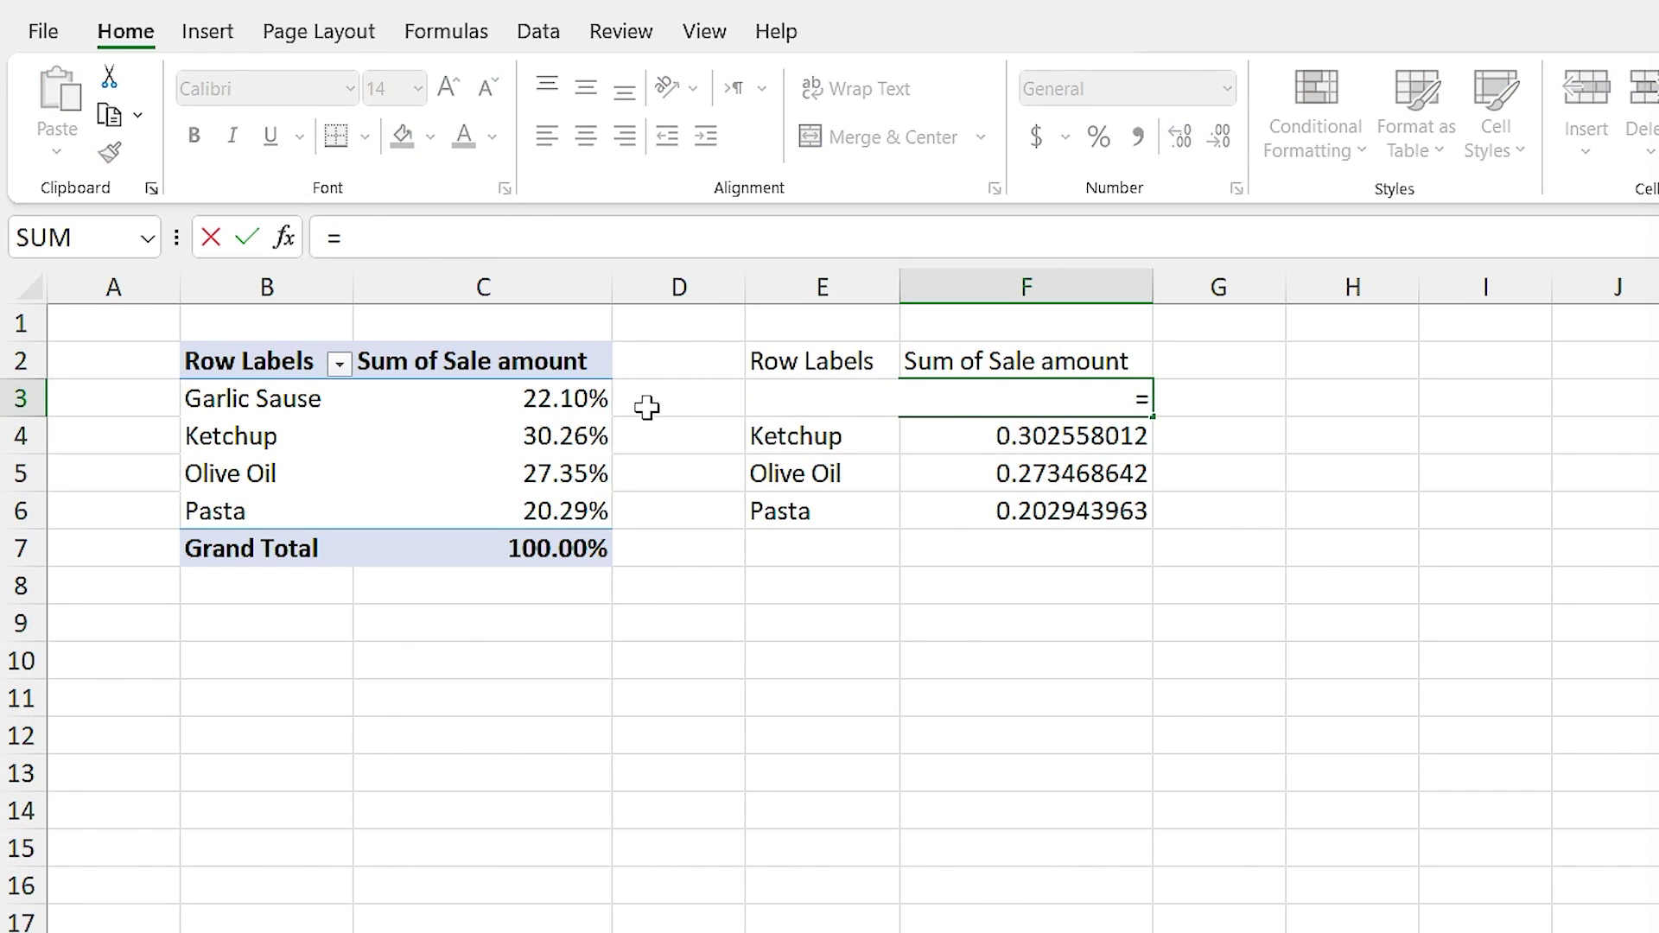
pyautogui.click(577, 393)
pyautogui.press('Return')
# Step: Replace the "Garlic Sause" item in F3's GETPIVOTDATA formula with a reference to cell E3
pyautogui.click(1024, 398)
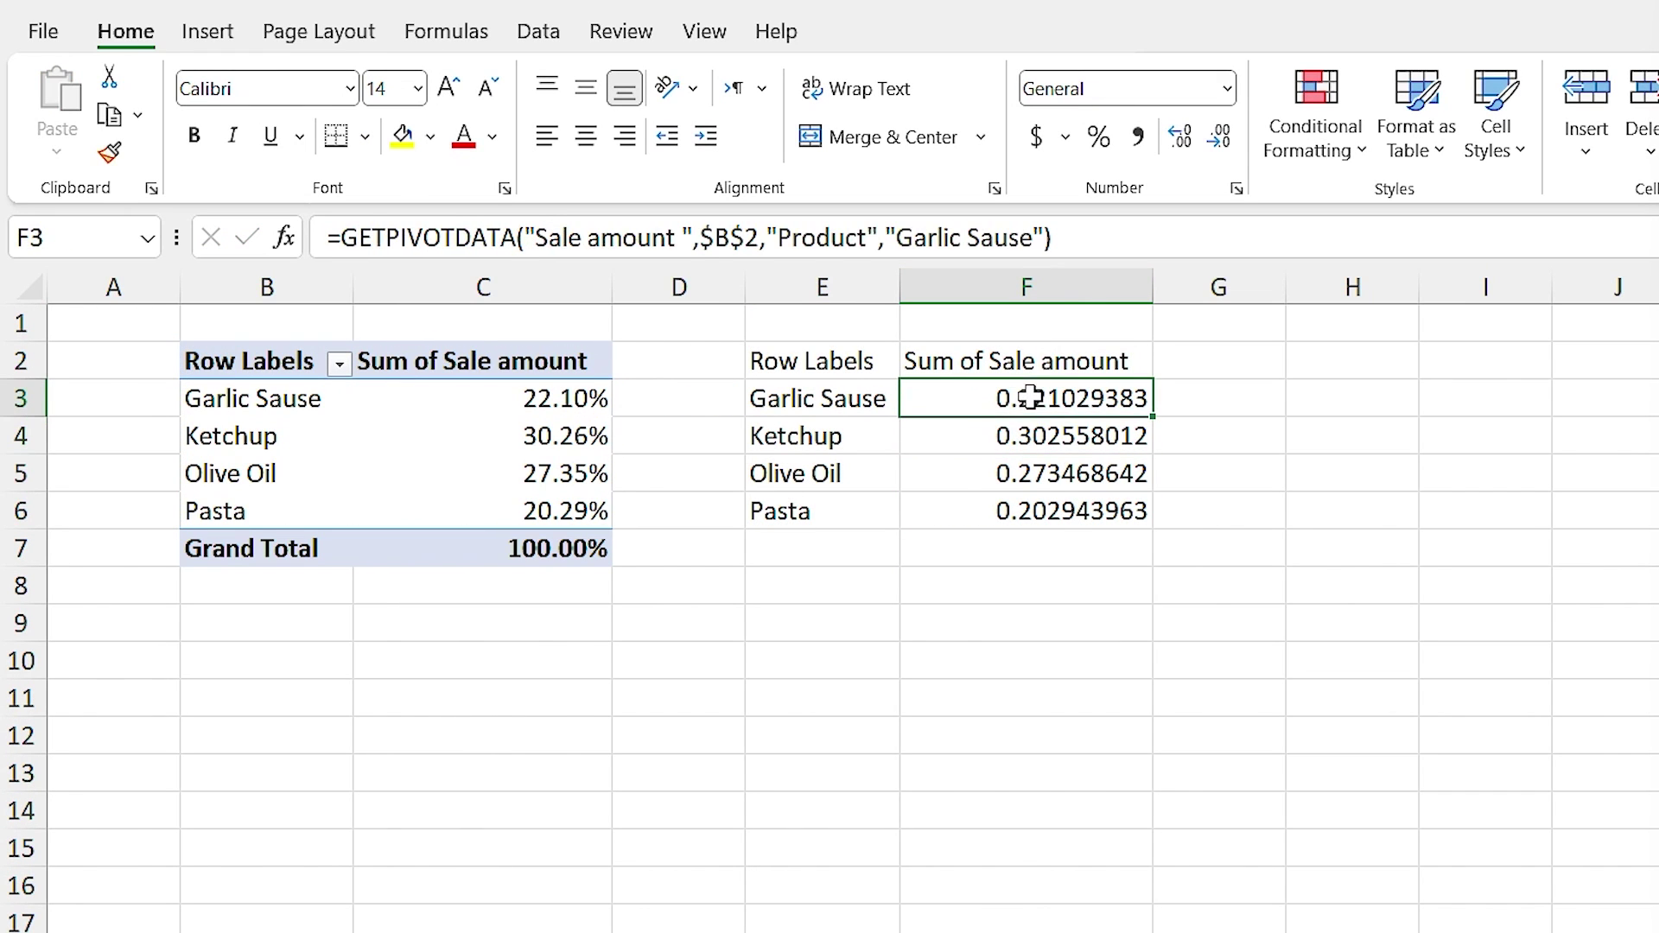
pyautogui.click(855, 237)
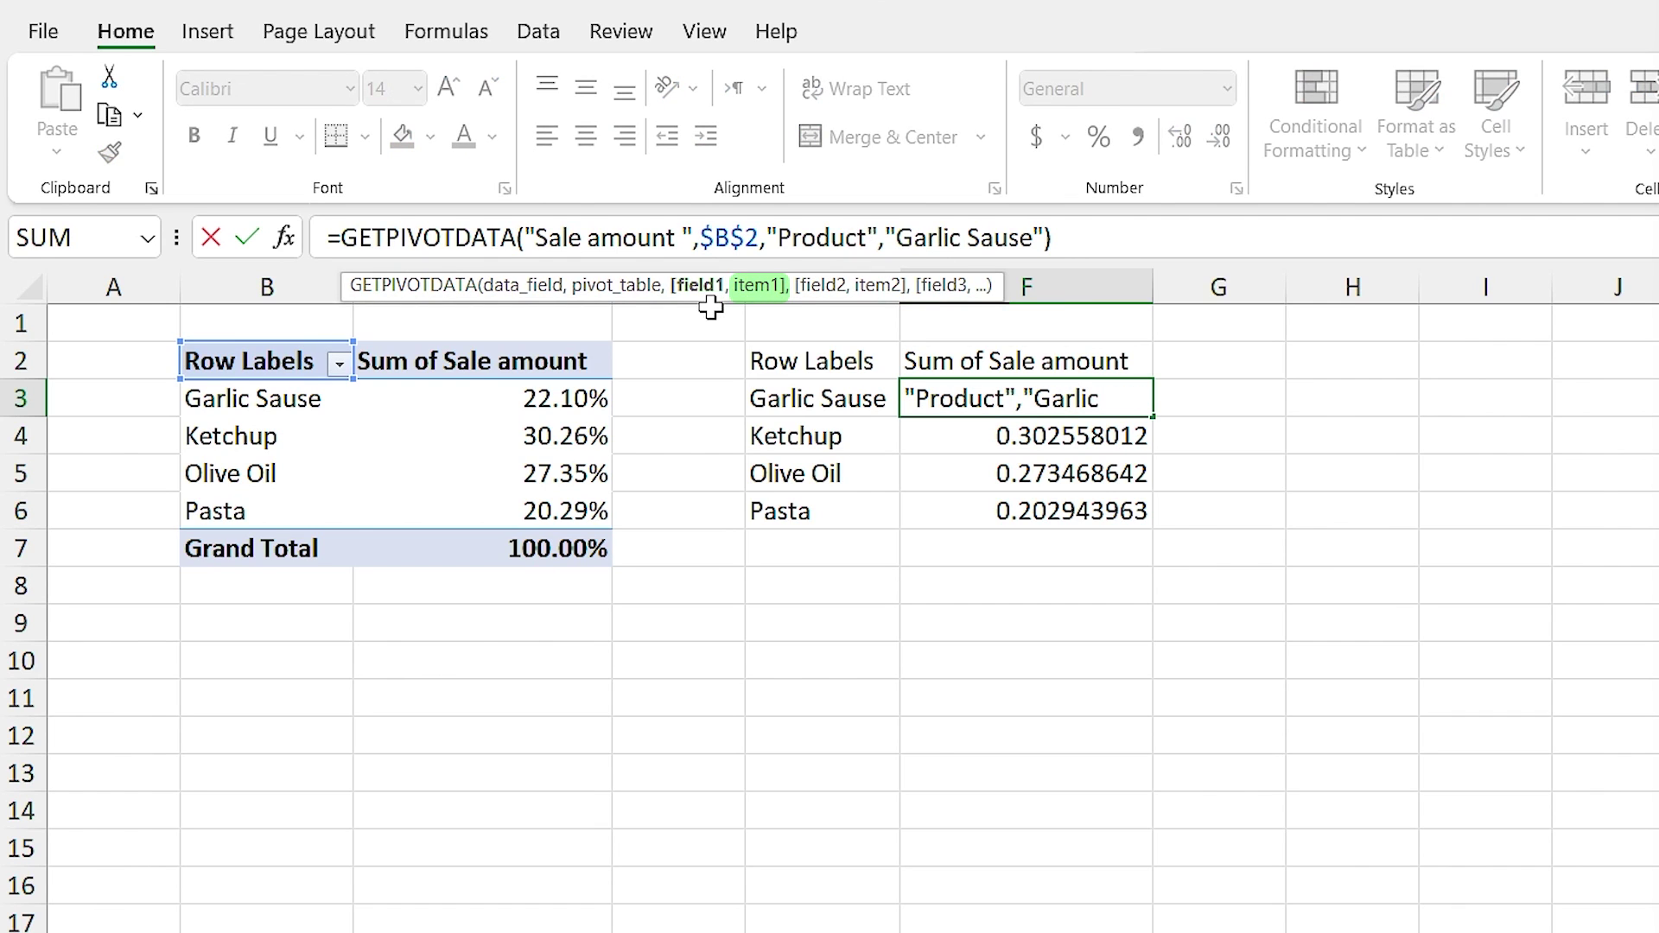
pyautogui.click(759, 294)
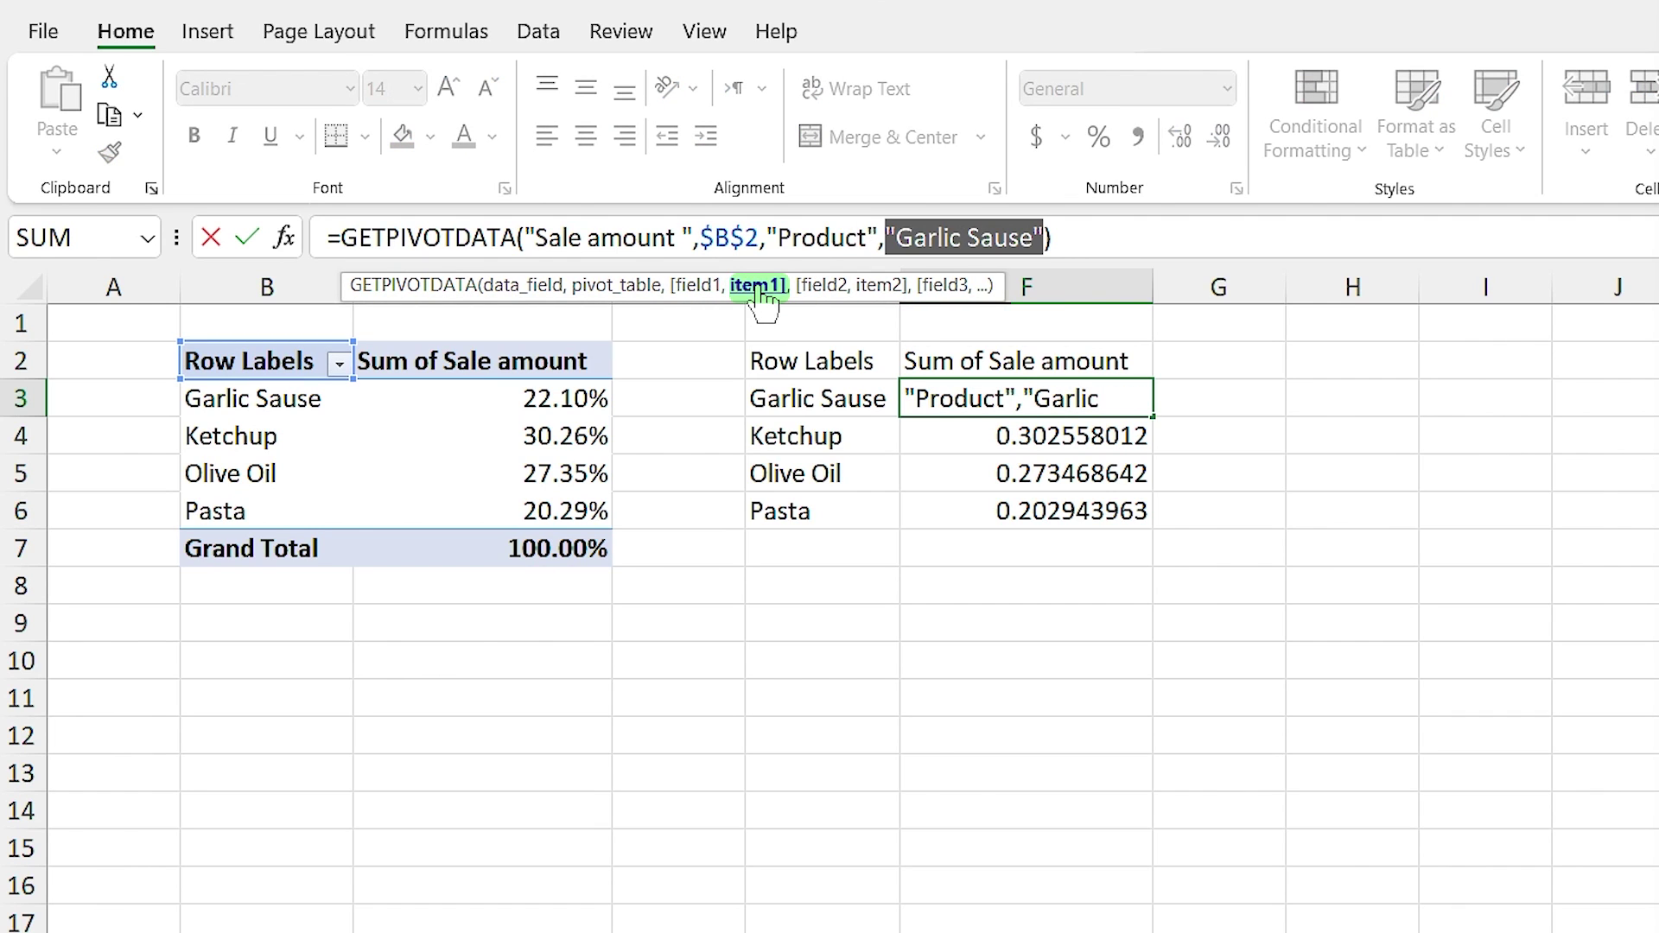
pyautogui.click(793, 398)
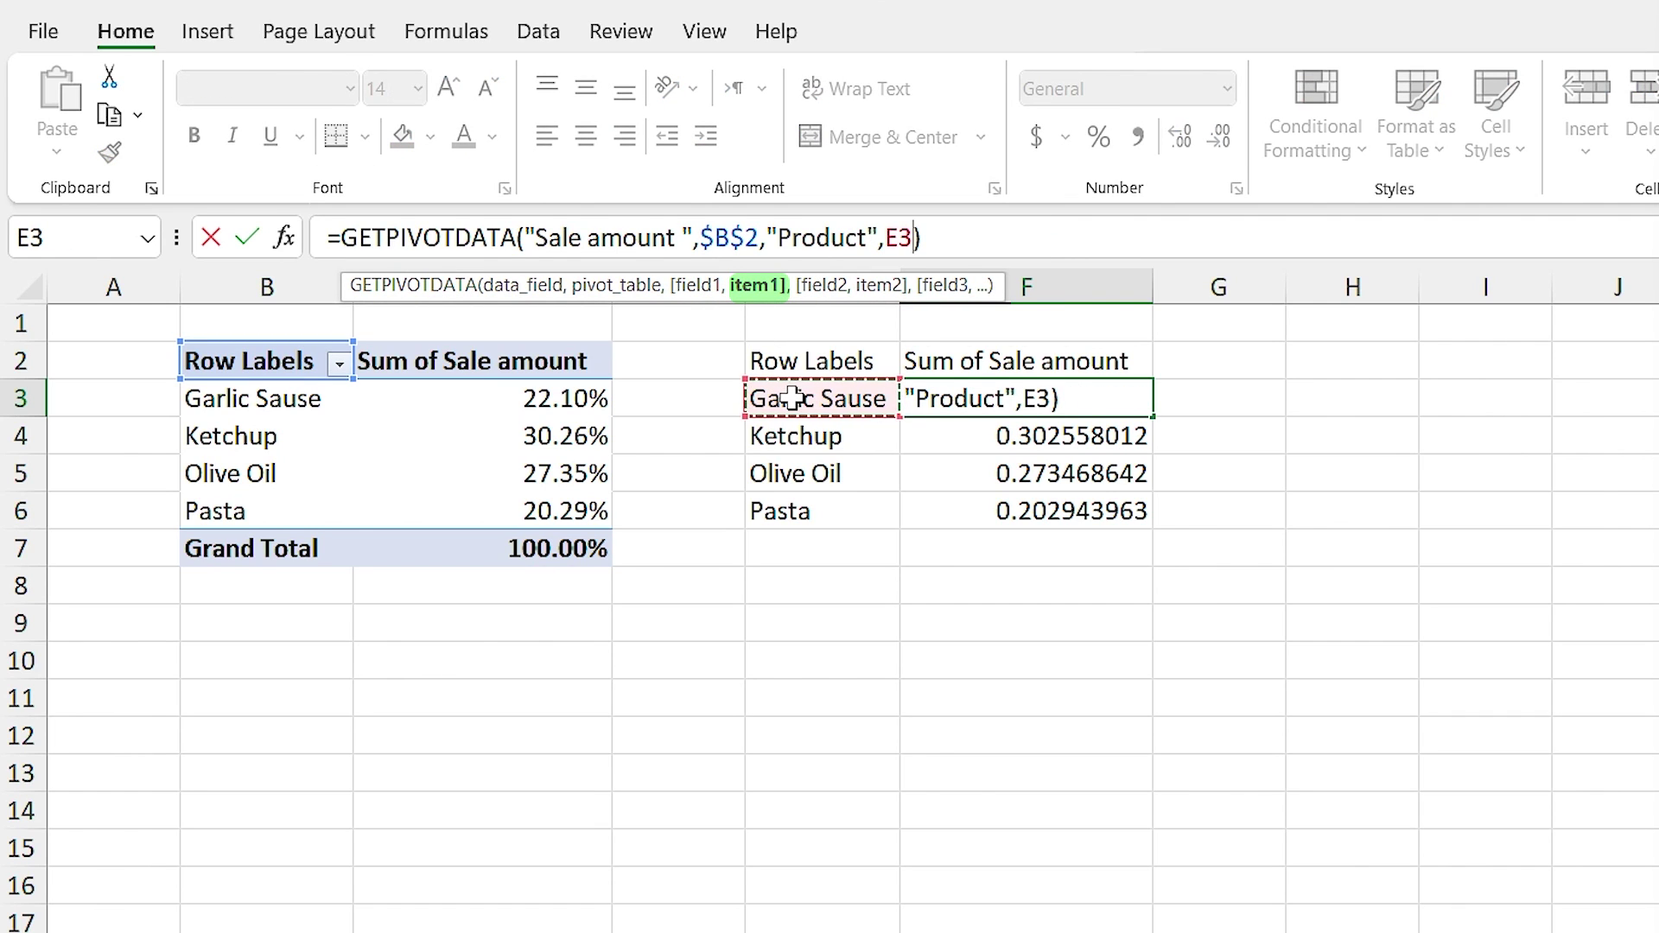
pyautogui.press('Return')
pyautogui.click(977, 400)
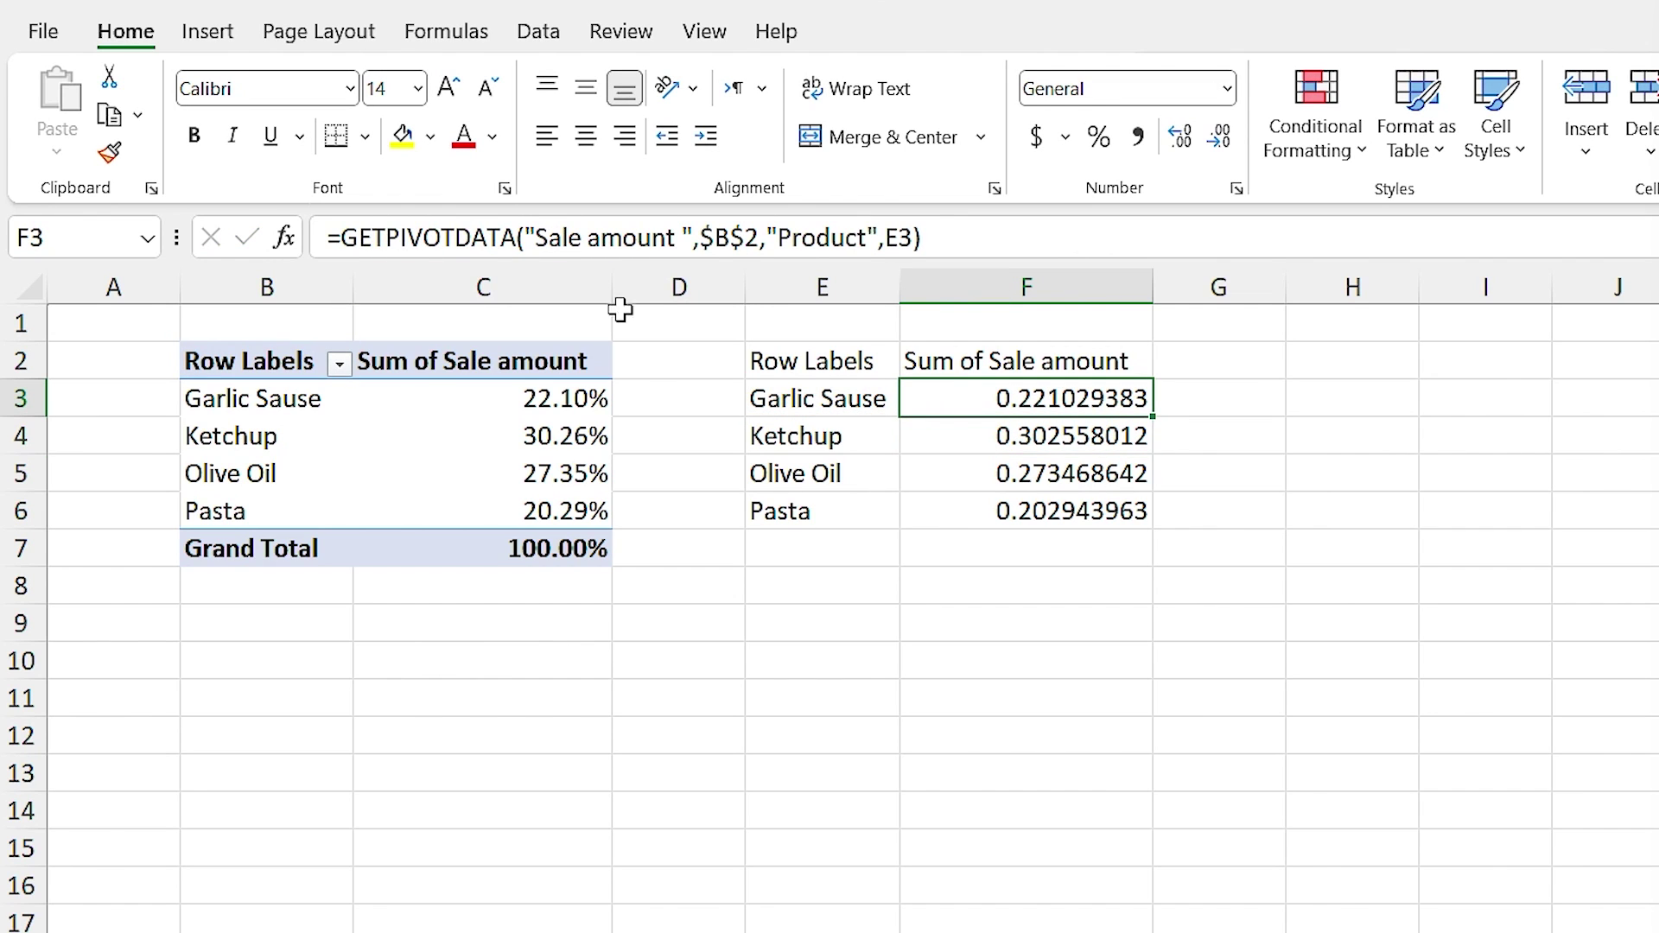
# Step: Wrap the GETPIVOTDATA formula in F3 in IFERROR with 0 as the error value
pyautogui.click(339, 237)
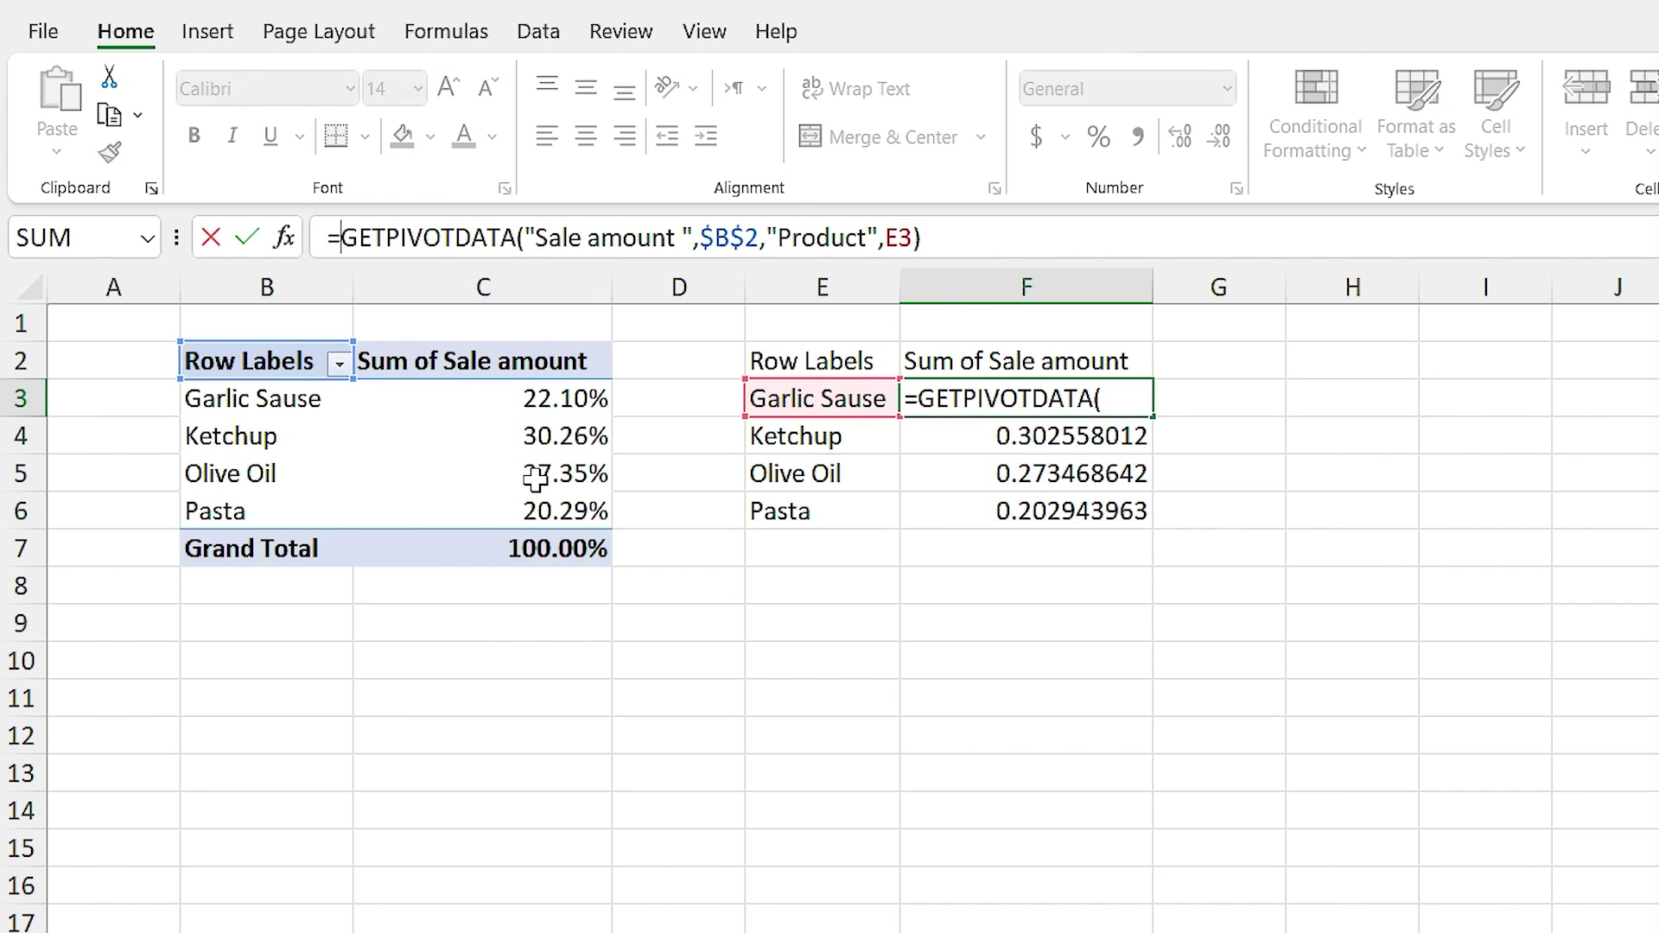
pyautogui.write('if')
pyautogui.doubleClick(412, 315)
pyautogui.click(1048, 237)
pyautogui.write(',0)')
pyautogui.press('Return')
# Step: Fill the F3 formula down to F6 and format the range as percentages
pyautogui.press('Up')
pyautogui.moveTo(1152, 416); pyautogui.dragTo(1154, 518)
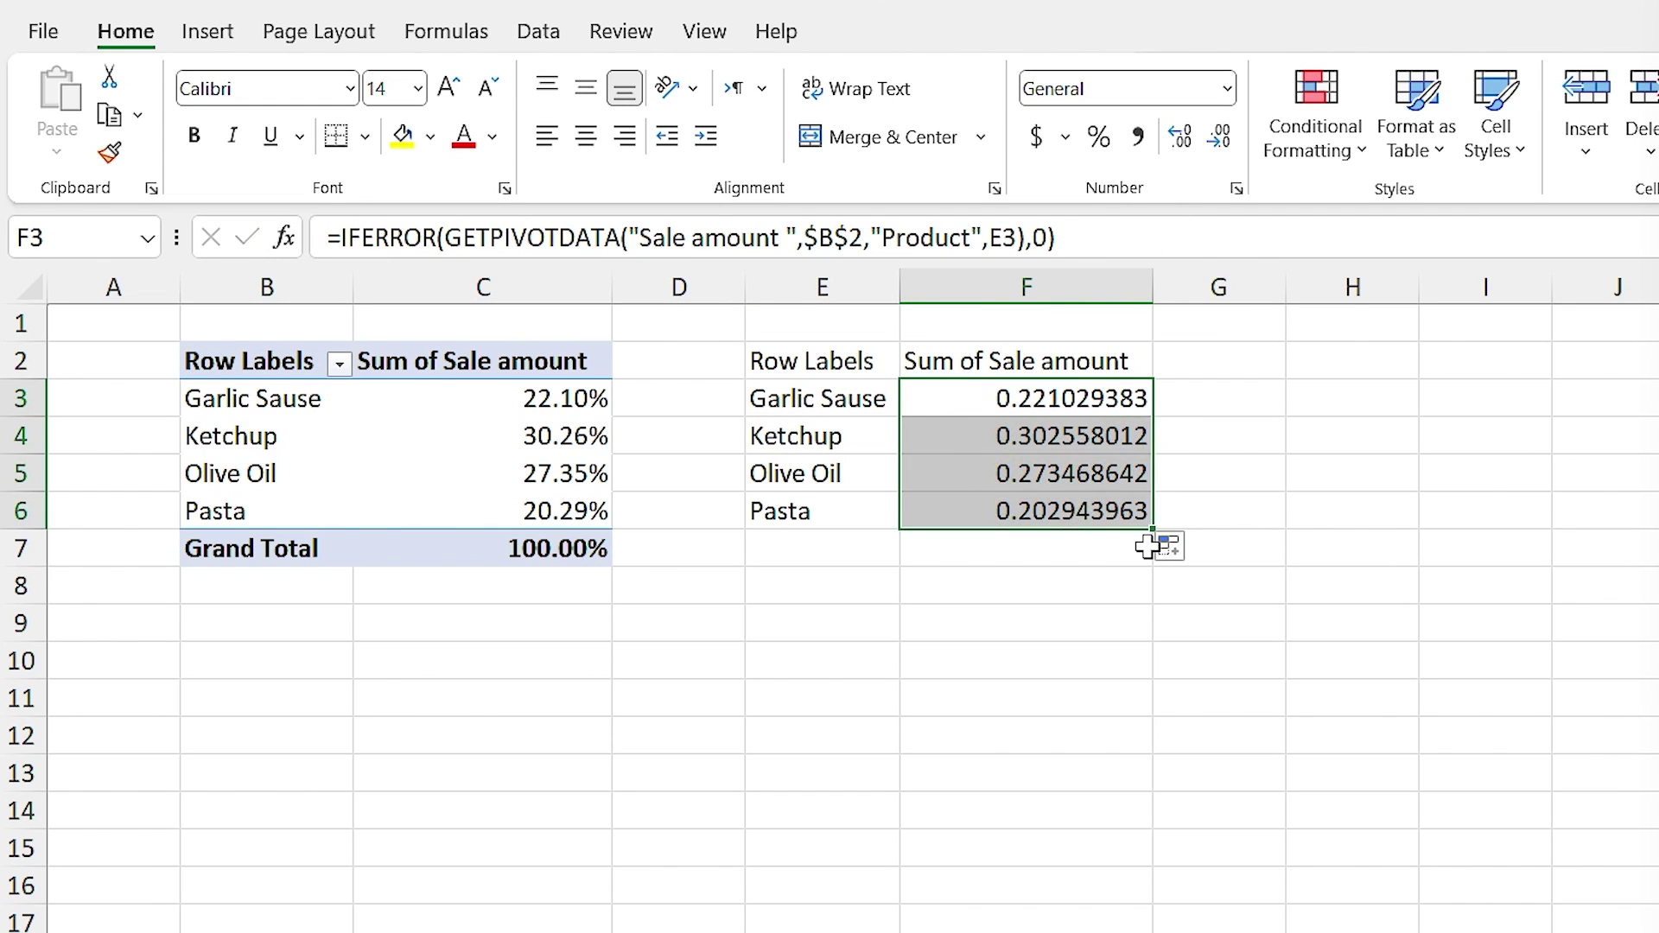
pyautogui.click(1098, 138)
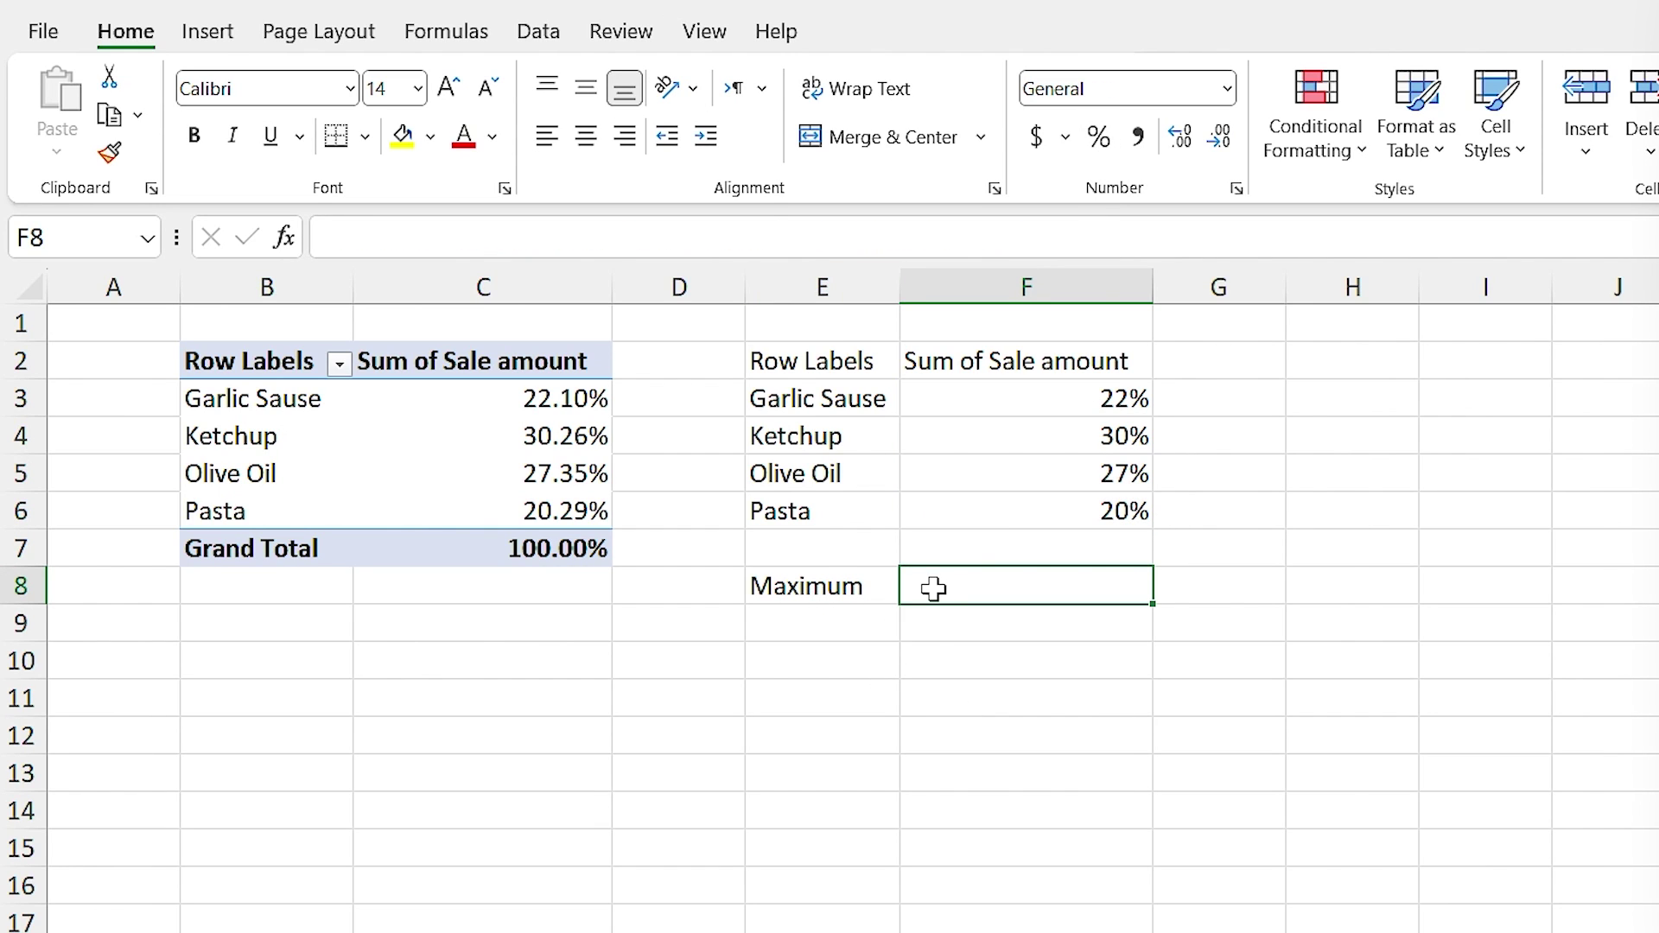
# Step: Enter a MAX formula over F3:F6 in F8, beside the Maximum label
pyautogui.write('=max')
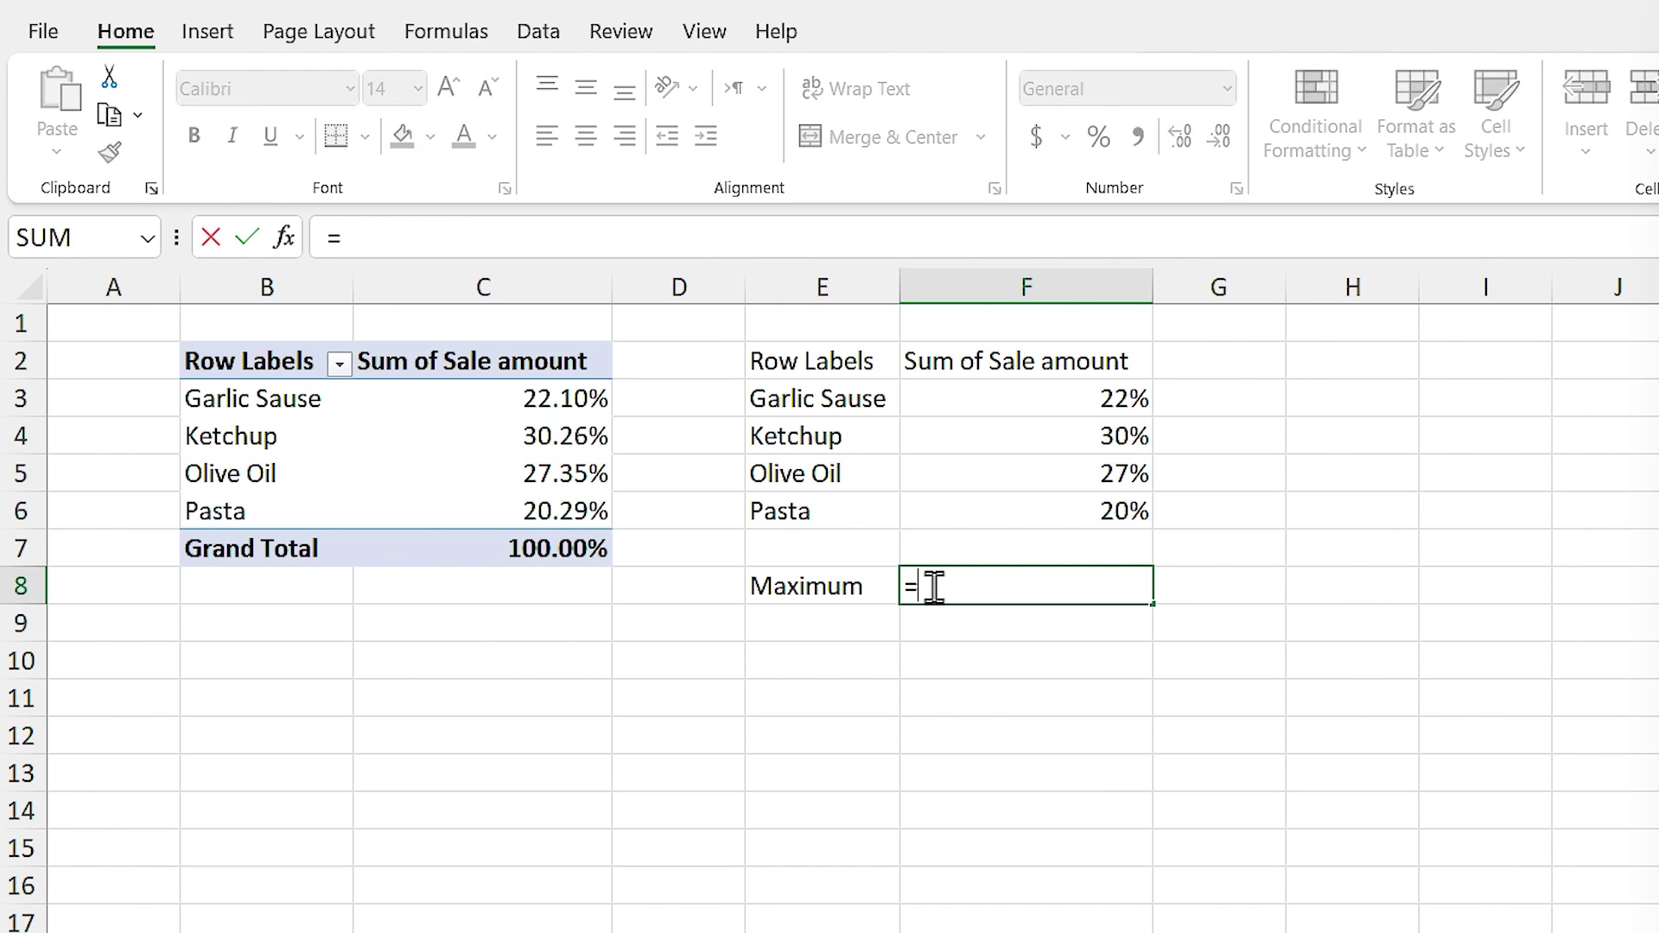
pyautogui.doubleClick(968, 622)
pyautogui.moveTo(1099, 400); pyautogui.dragTo(1099, 510)
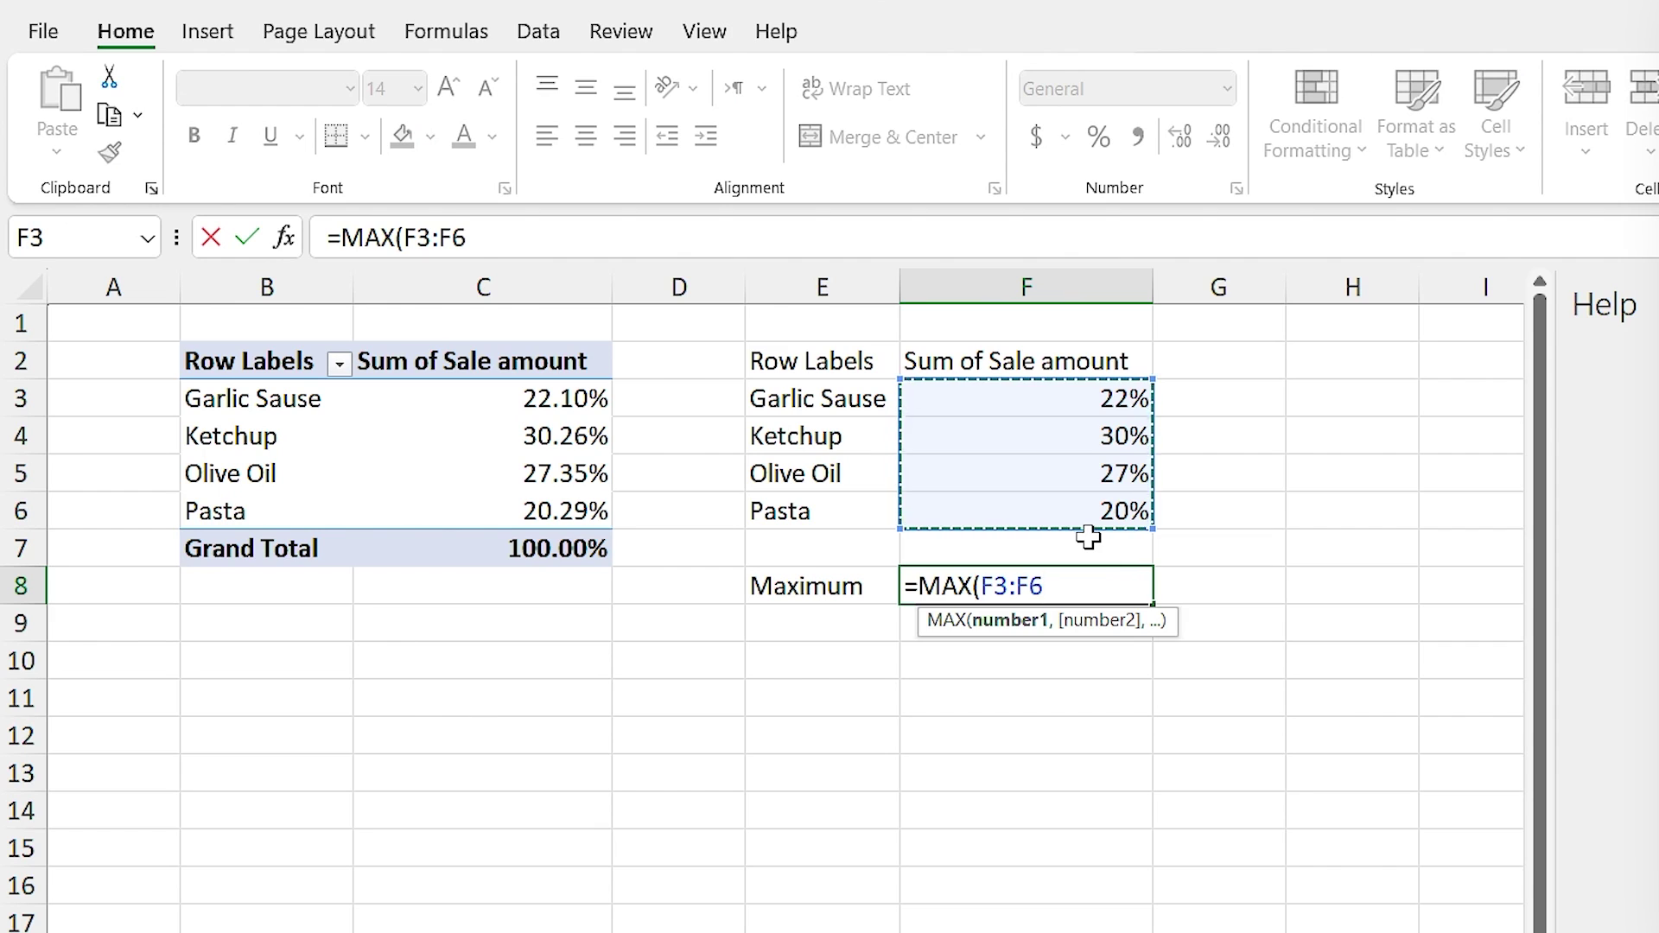
pyautogui.press('Return')
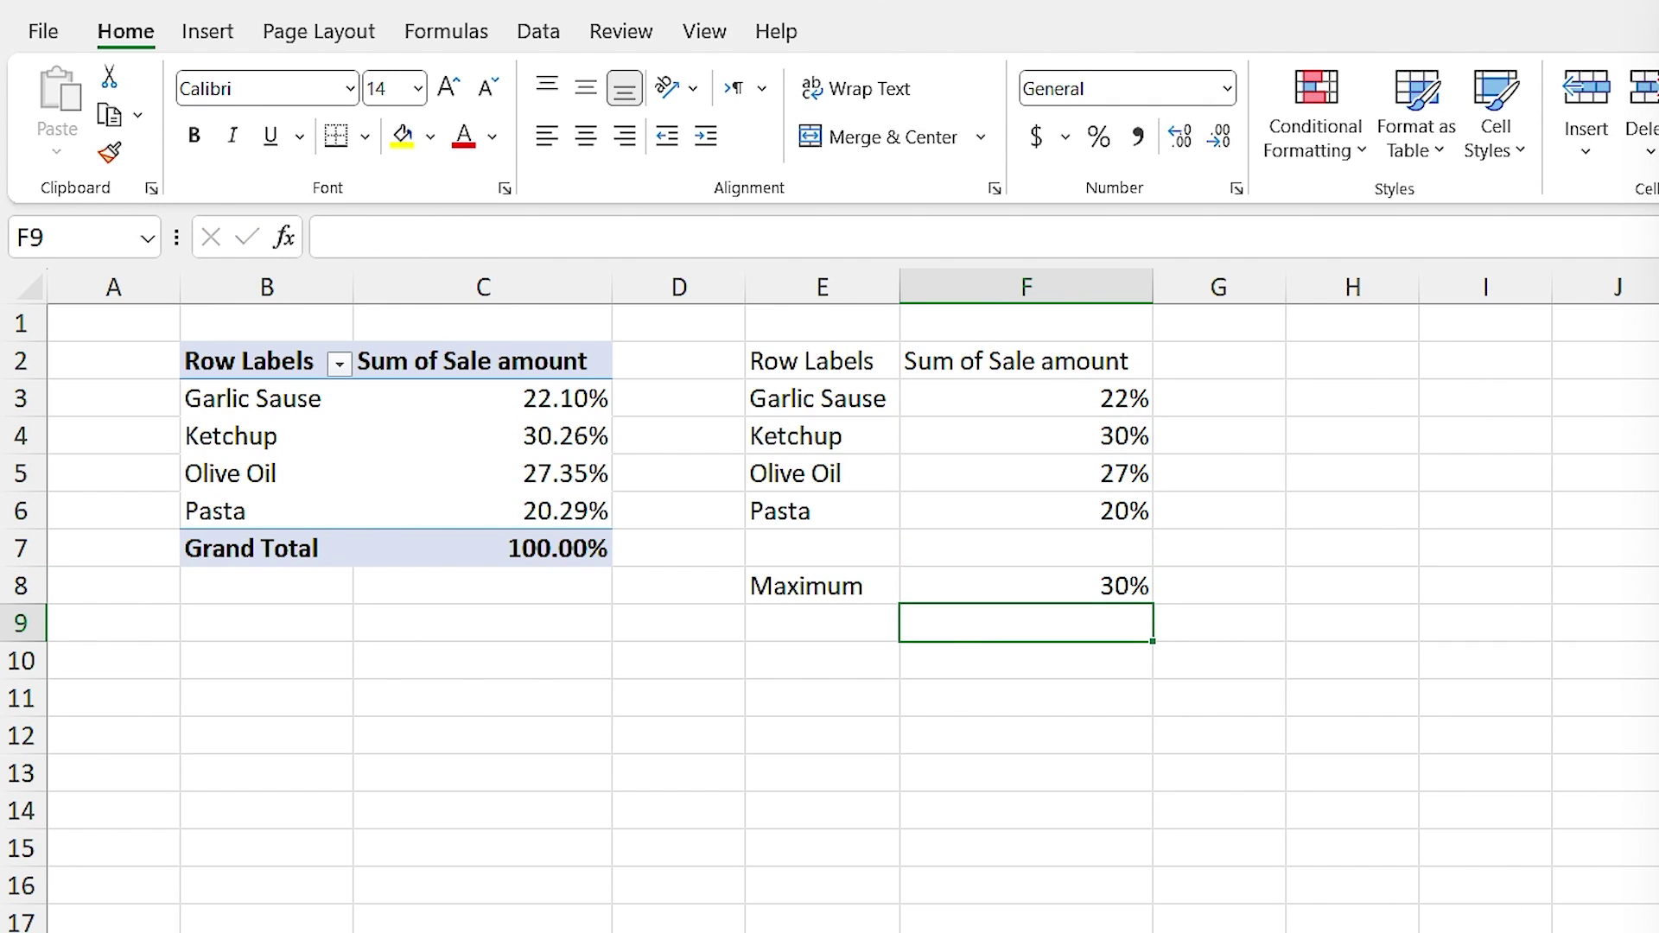
# Step: Insert a 2-D pie chart from the linked product percentages in E2:F6
pyautogui.click(831, 438)
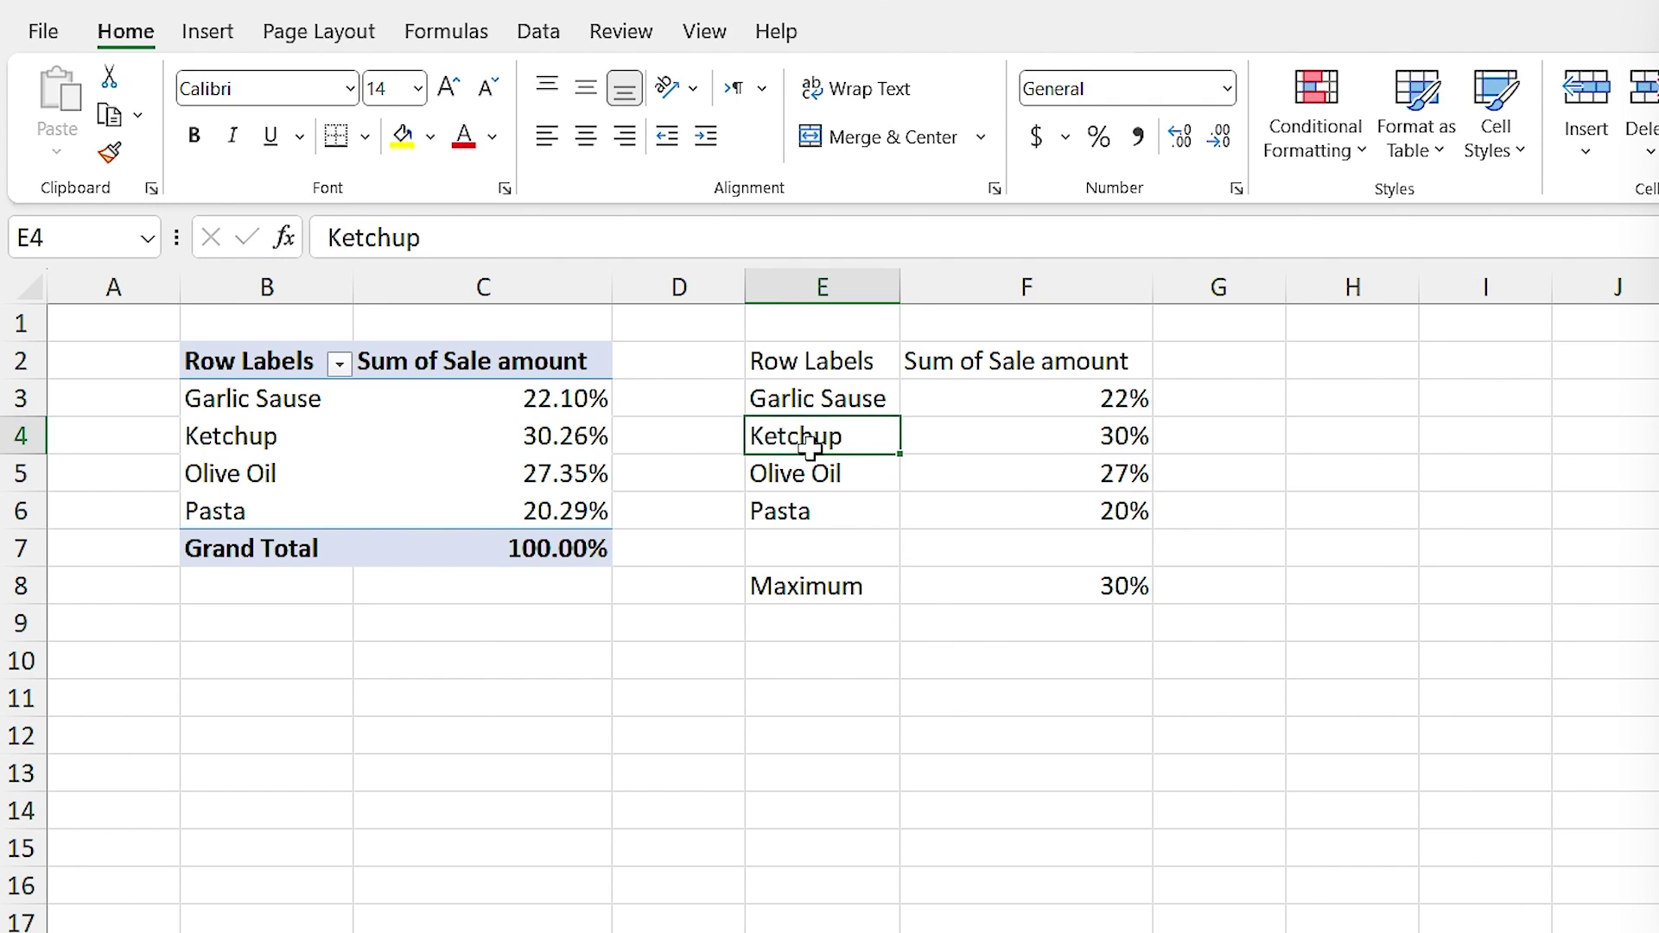
pyautogui.click(204, 31)
pyautogui.click(894, 153)
pyautogui.click(914, 220)
# Step: Delete the pie chart's title and legend and move the chart just below the Maximum row
pyautogui.click(1066, 543)
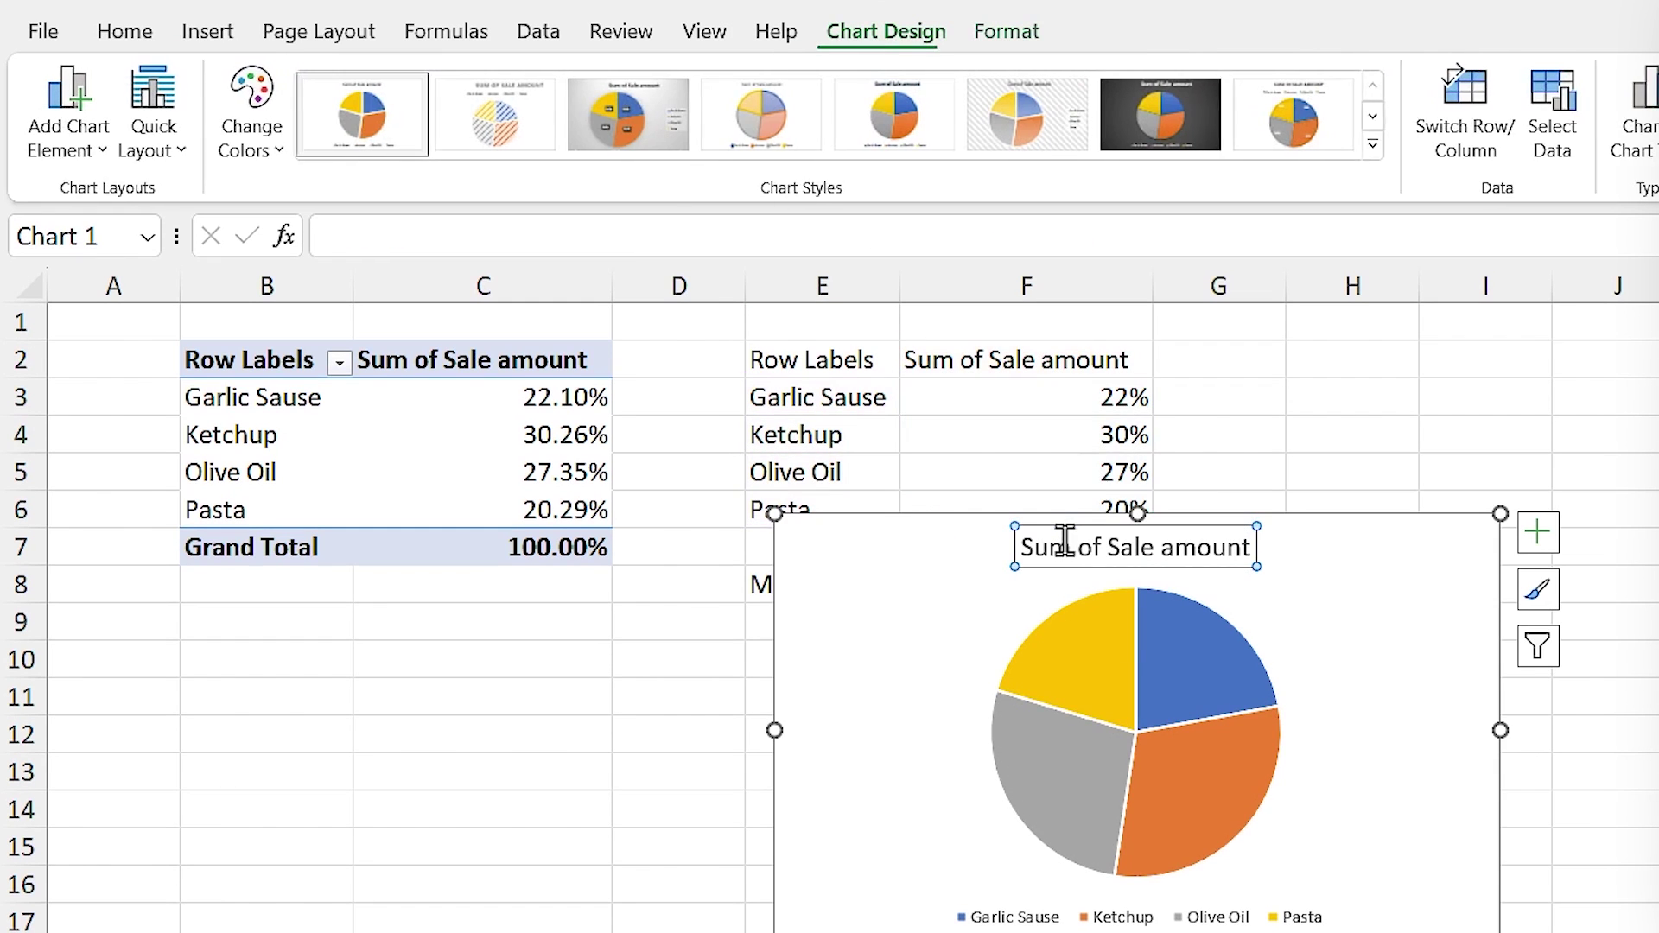
pyautogui.press('Delete')
pyautogui.click(1062, 907)
pyautogui.press('Delete')
pyautogui.moveTo(971, 515); pyautogui.dragTo(828, 616)
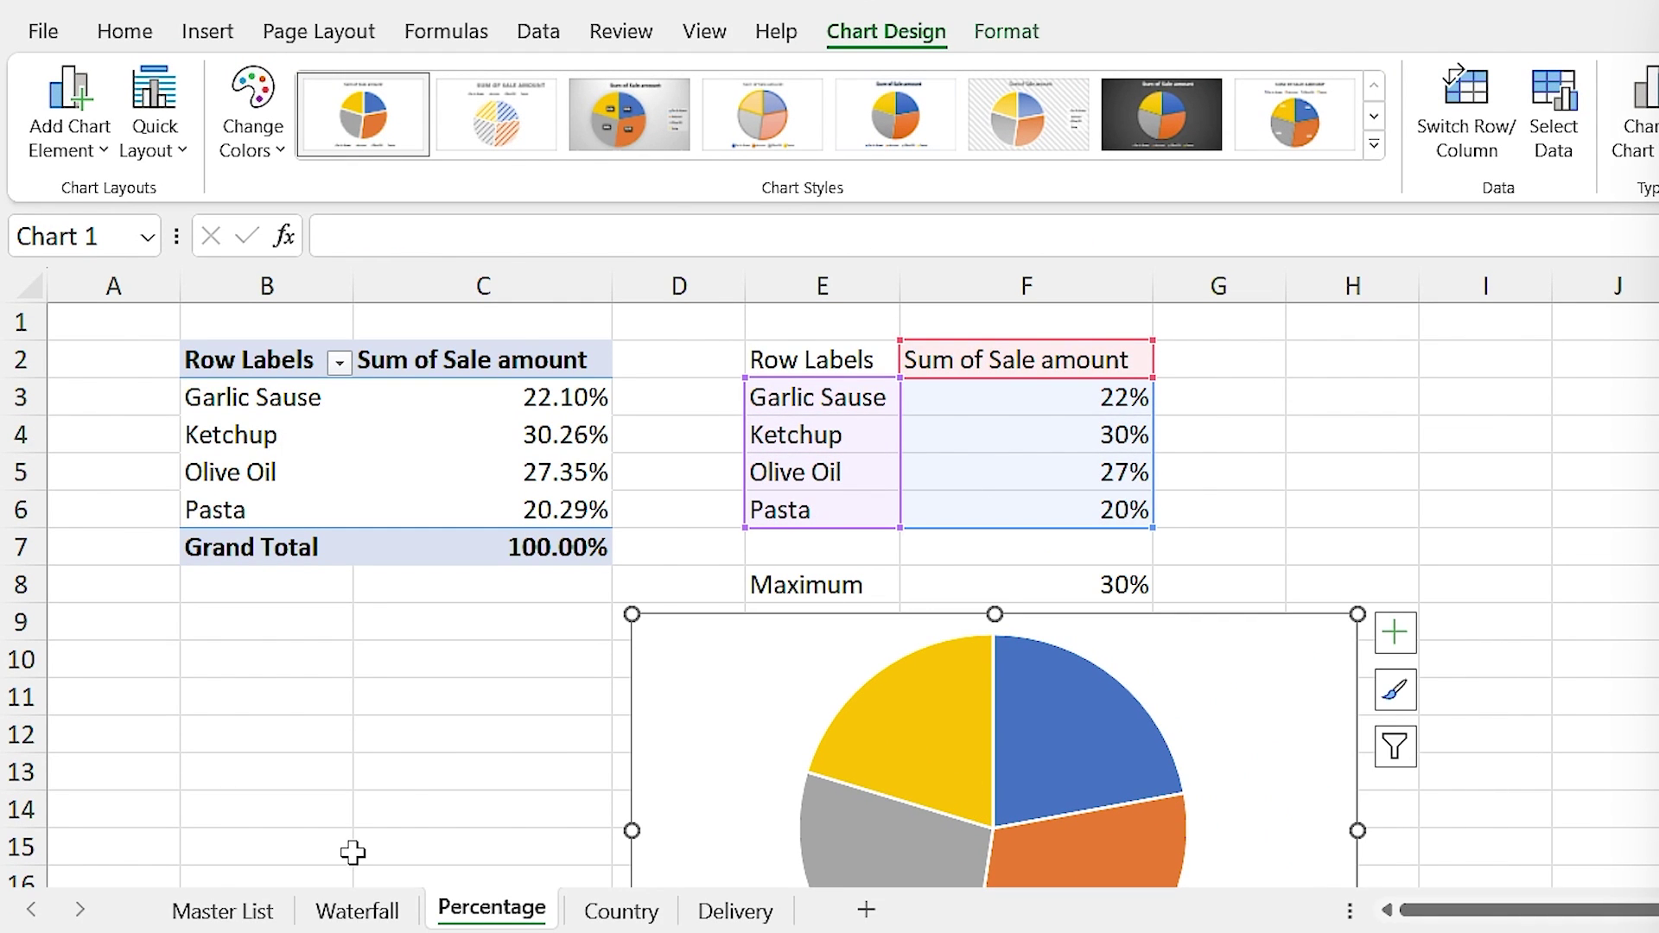
# Step: Insert a PivotTable from Table1 at B2 of the Country sheet, with Region as rows and Sale amount as values
pyautogui.click(620, 914)
pyautogui.click(277, 360)
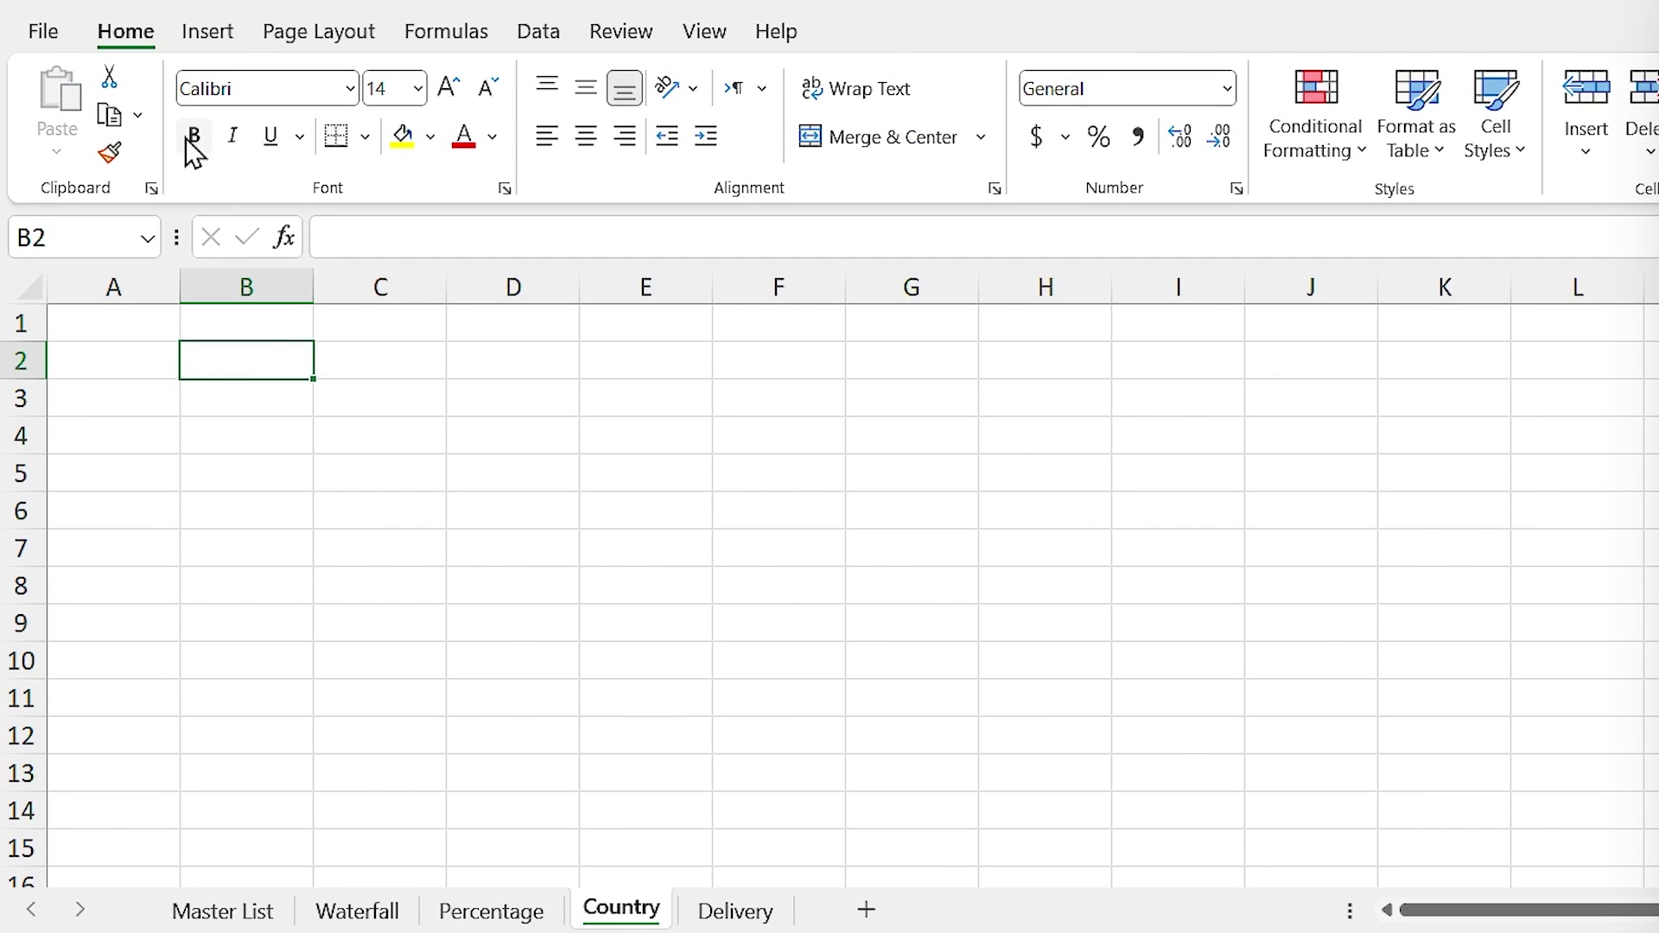
pyautogui.click(197, 35)
pyautogui.click(78, 102)
pyautogui.write('Table')
pyautogui.click(896, 818)
pyautogui.moveTo(1261, 245); pyautogui.dragTo(1266, 794)
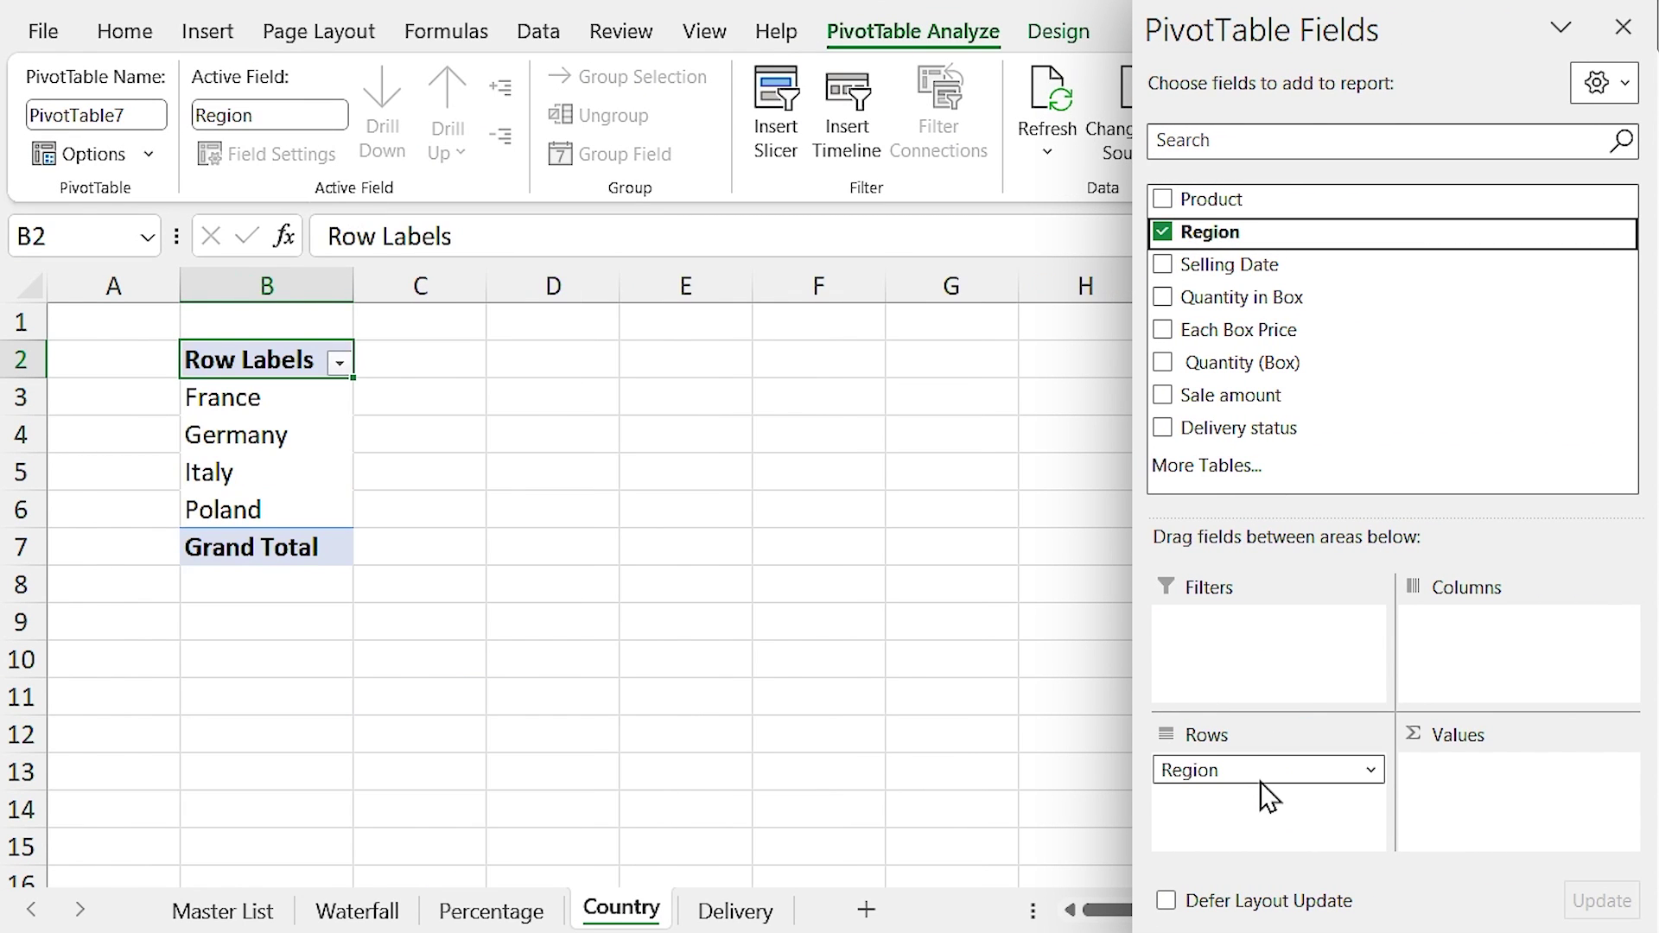
pyautogui.click(1266, 395)
pyautogui.moveTo(1265, 395); pyautogui.dragTo(1484, 804)
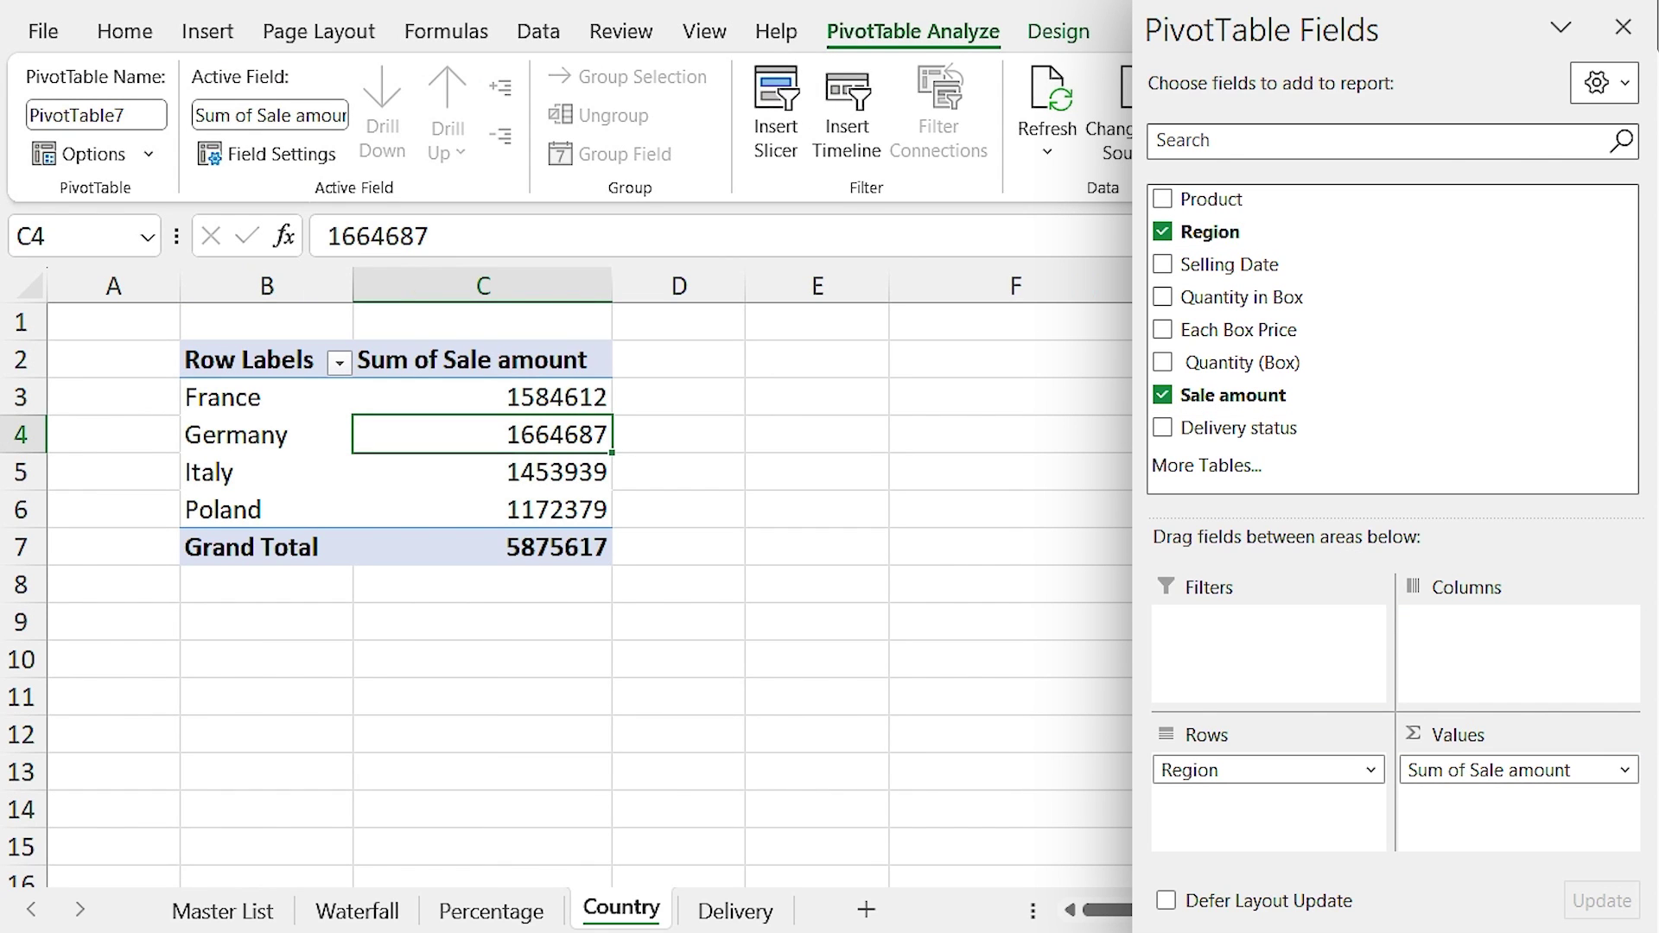
pyautogui.click(1319, 85)
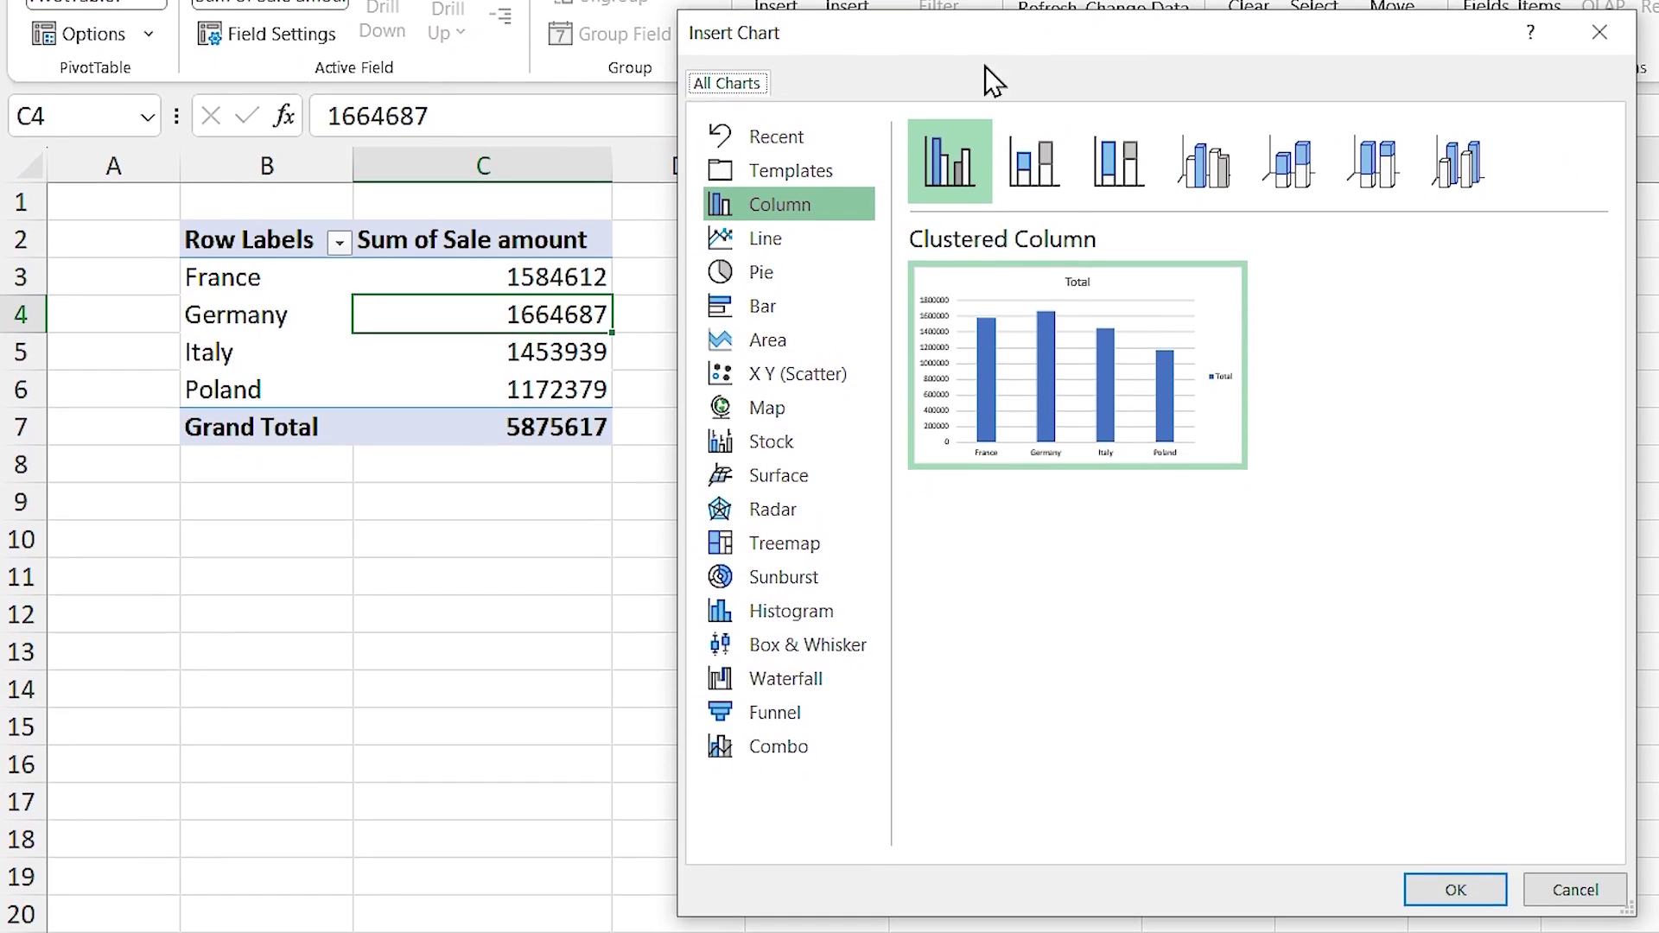
pyautogui.click(777, 413)
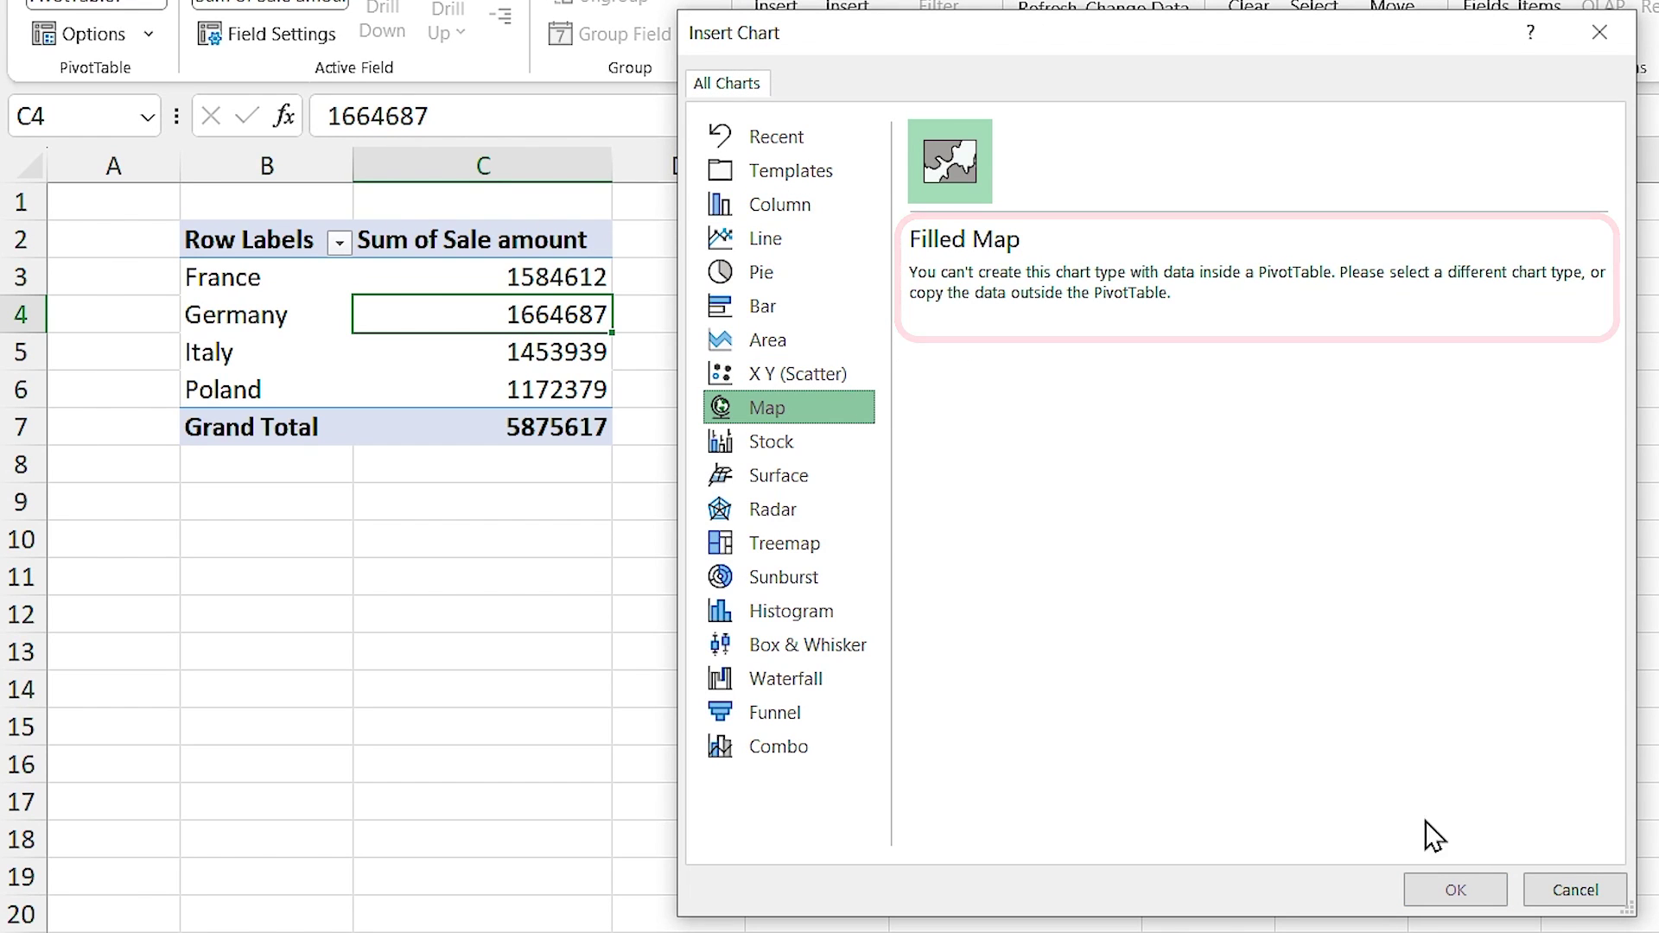
pyautogui.click(1568, 891)
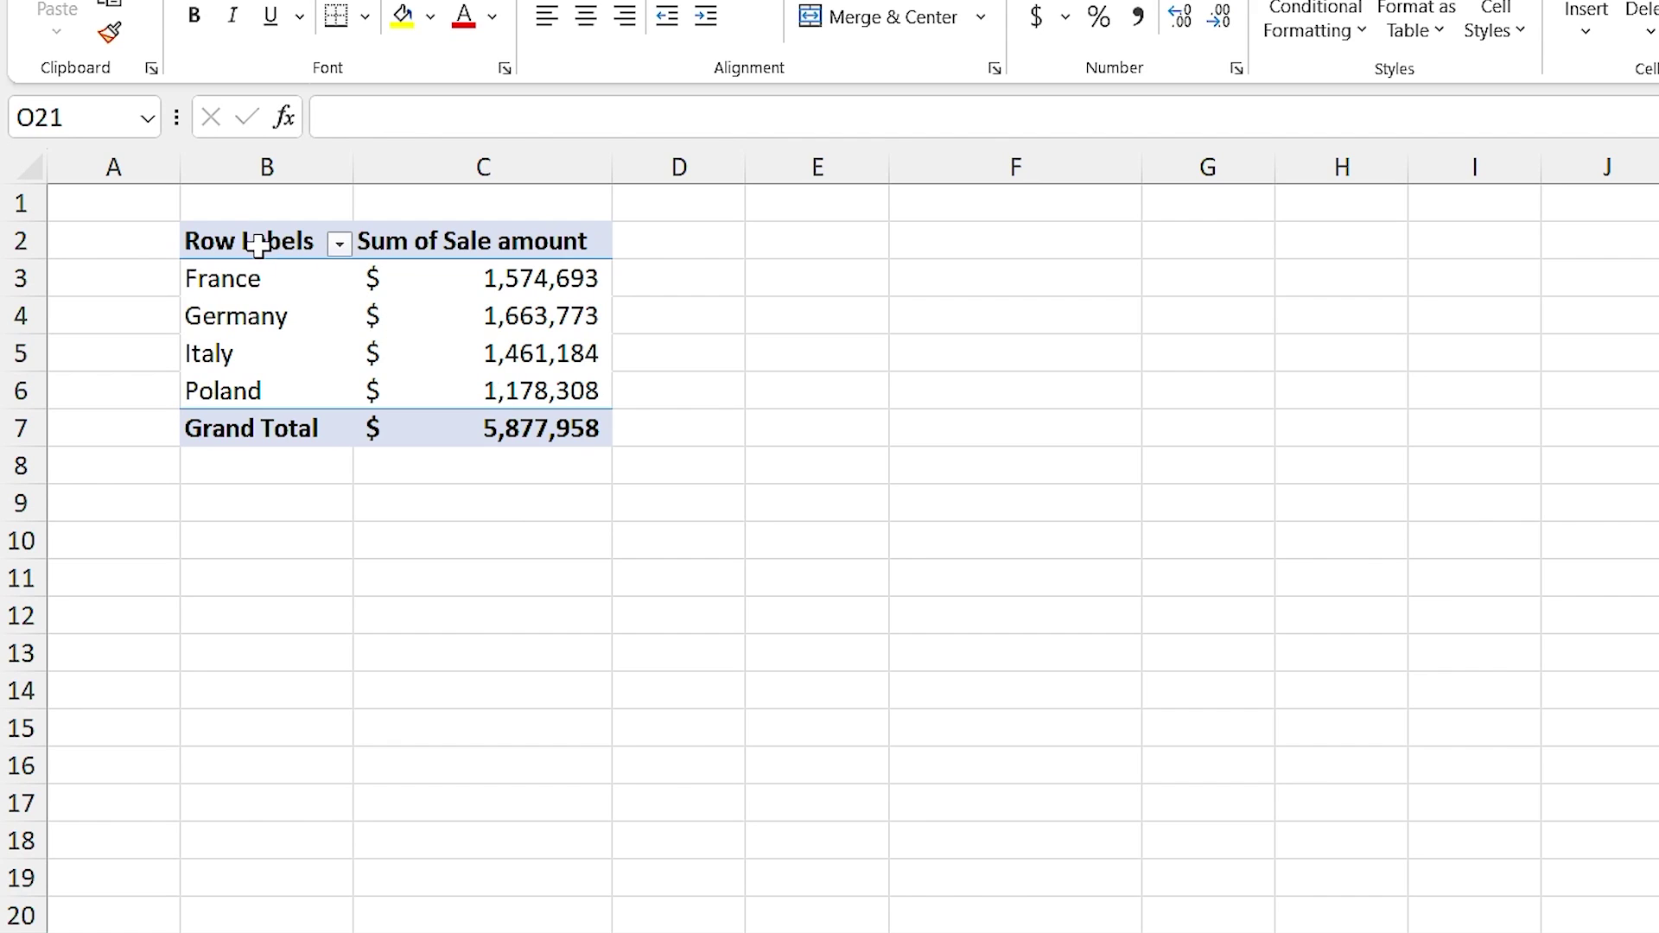
# Step: Copy the PivotTable range B2:C6, without the grand total, and paste it at E2 as plain cells keeping the currency format
pyautogui.moveTo(257, 245); pyautogui.dragTo(519, 393)
pyautogui.hotkey('ctrl', 'c')
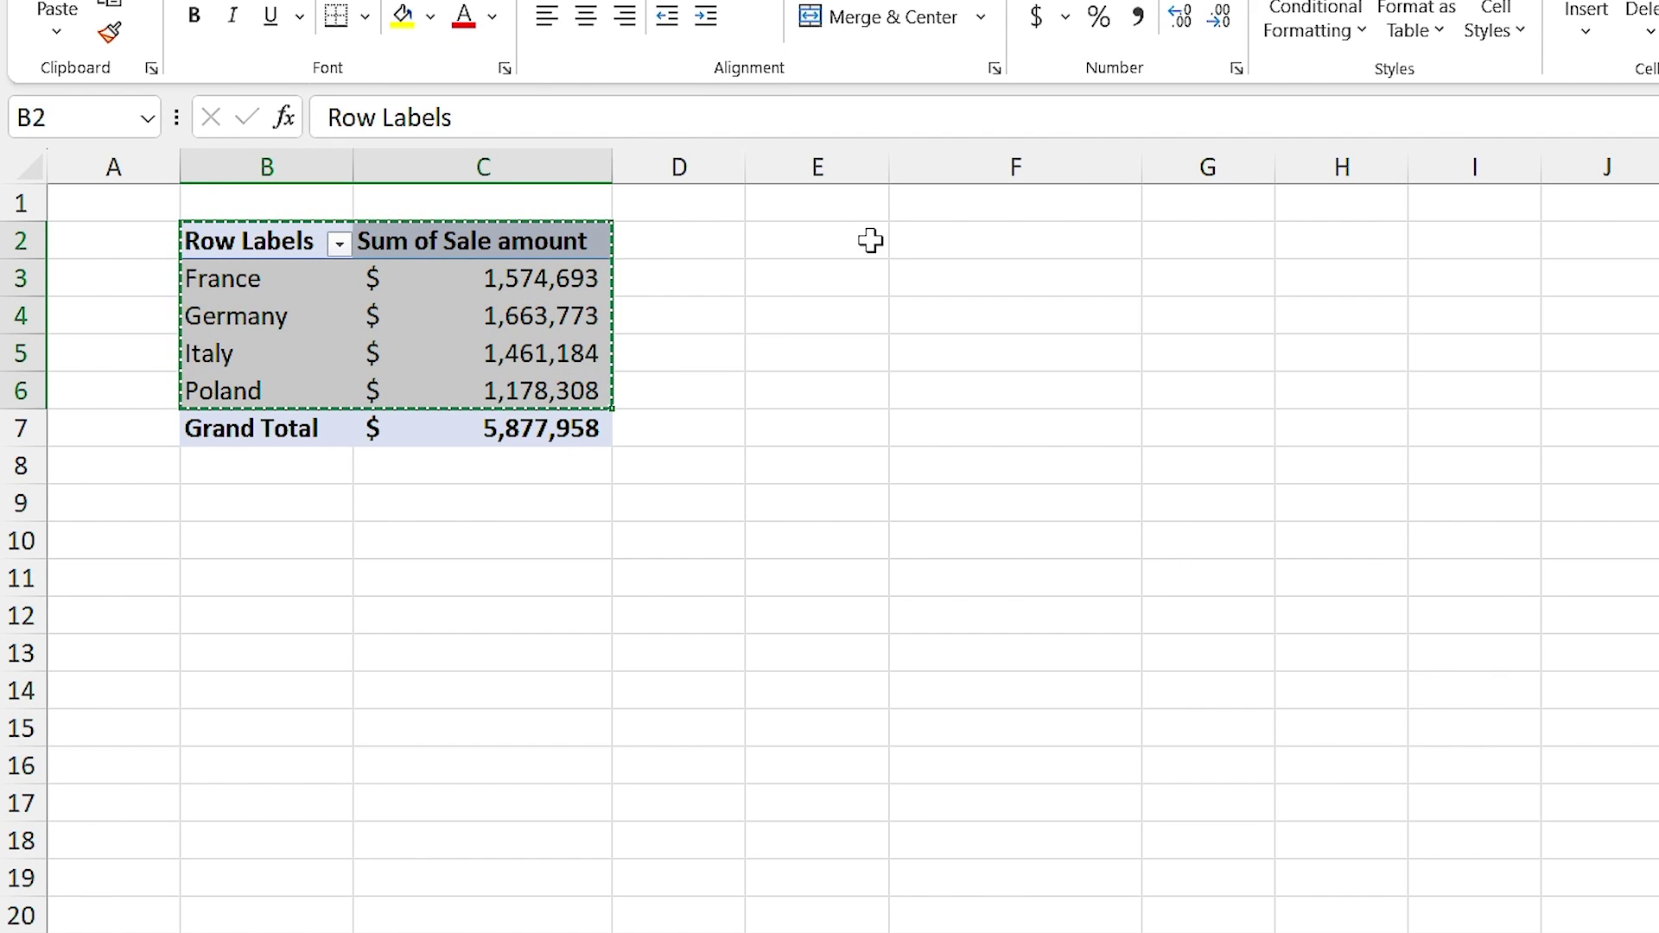
pyautogui.click(871, 242)
pyautogui.rightClick(838, 242)
pyautogui.click(954, 445)
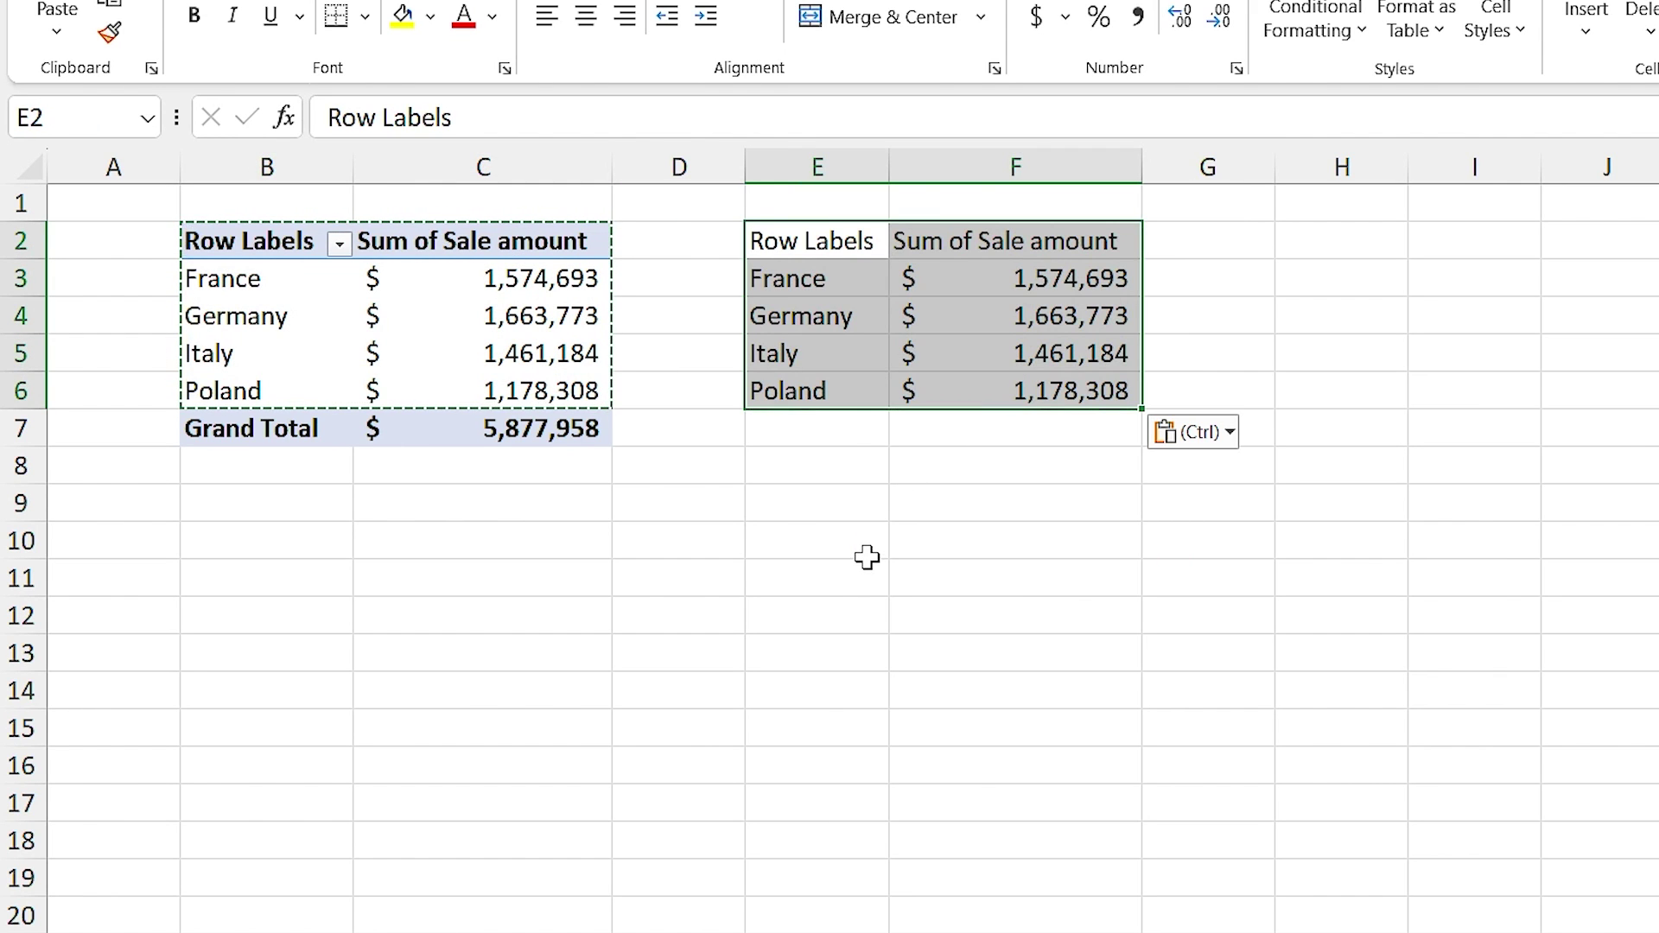
# Step: Remove the Grand Total row from the Country sheet's PivotTable
pyautogui.moveTo(358, 427); pyautogui.dragTo(433, 423)
pyautogui.rightClick(434, 427)
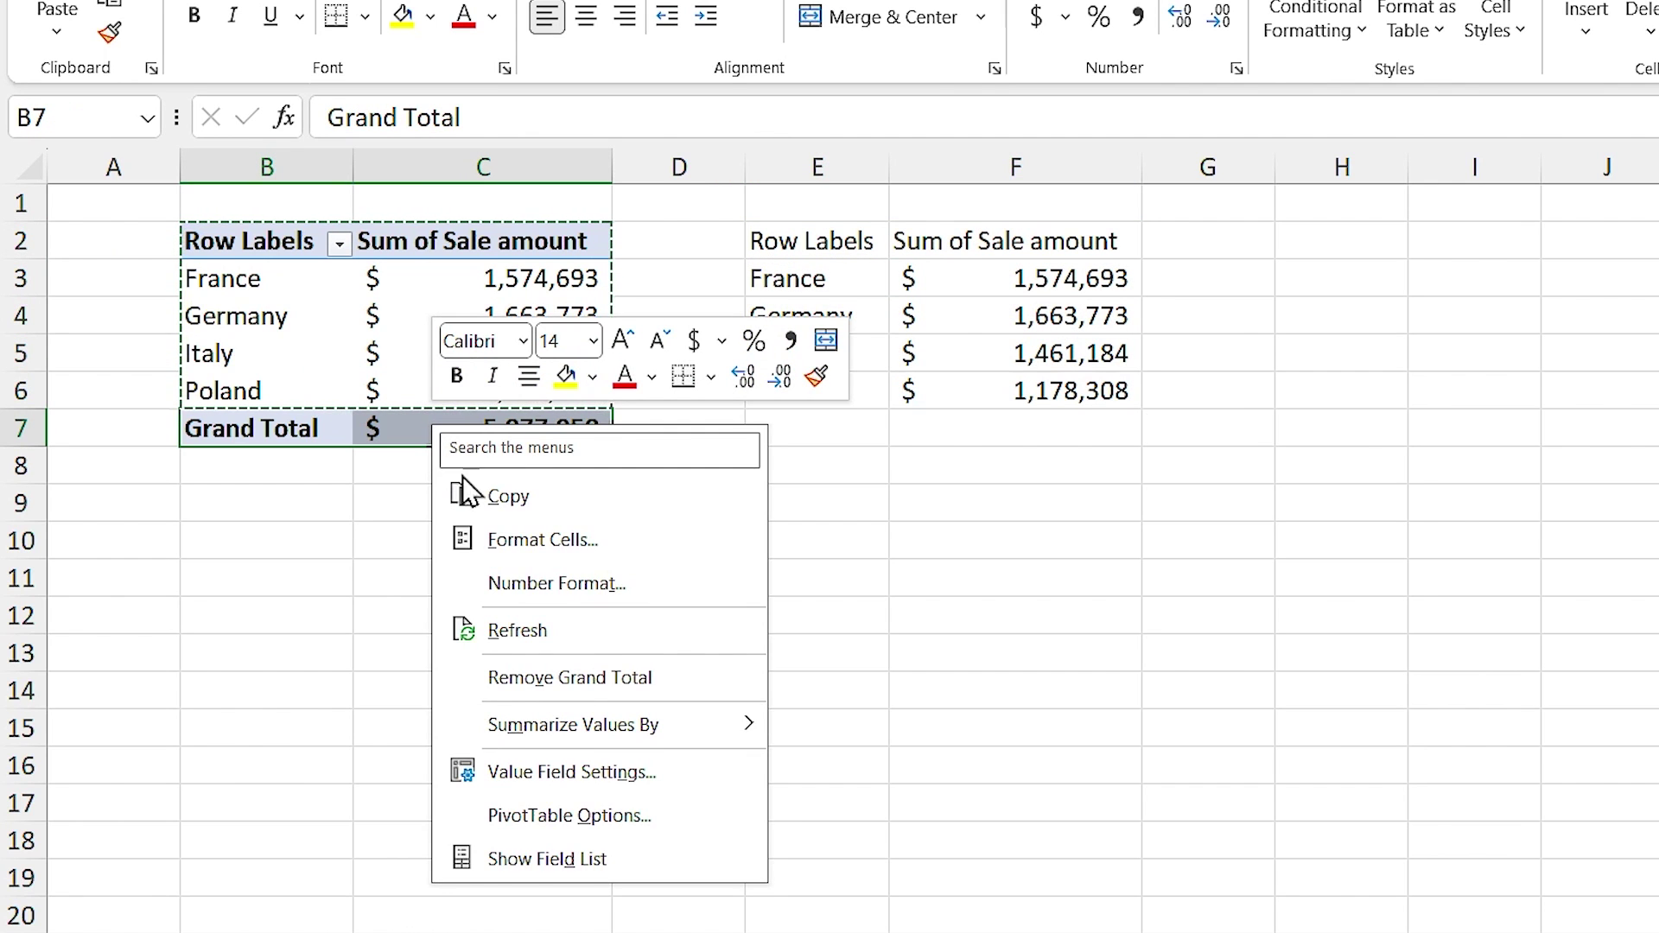
pyautogui.click(571, 679)
pyautogui.click(799, 346)
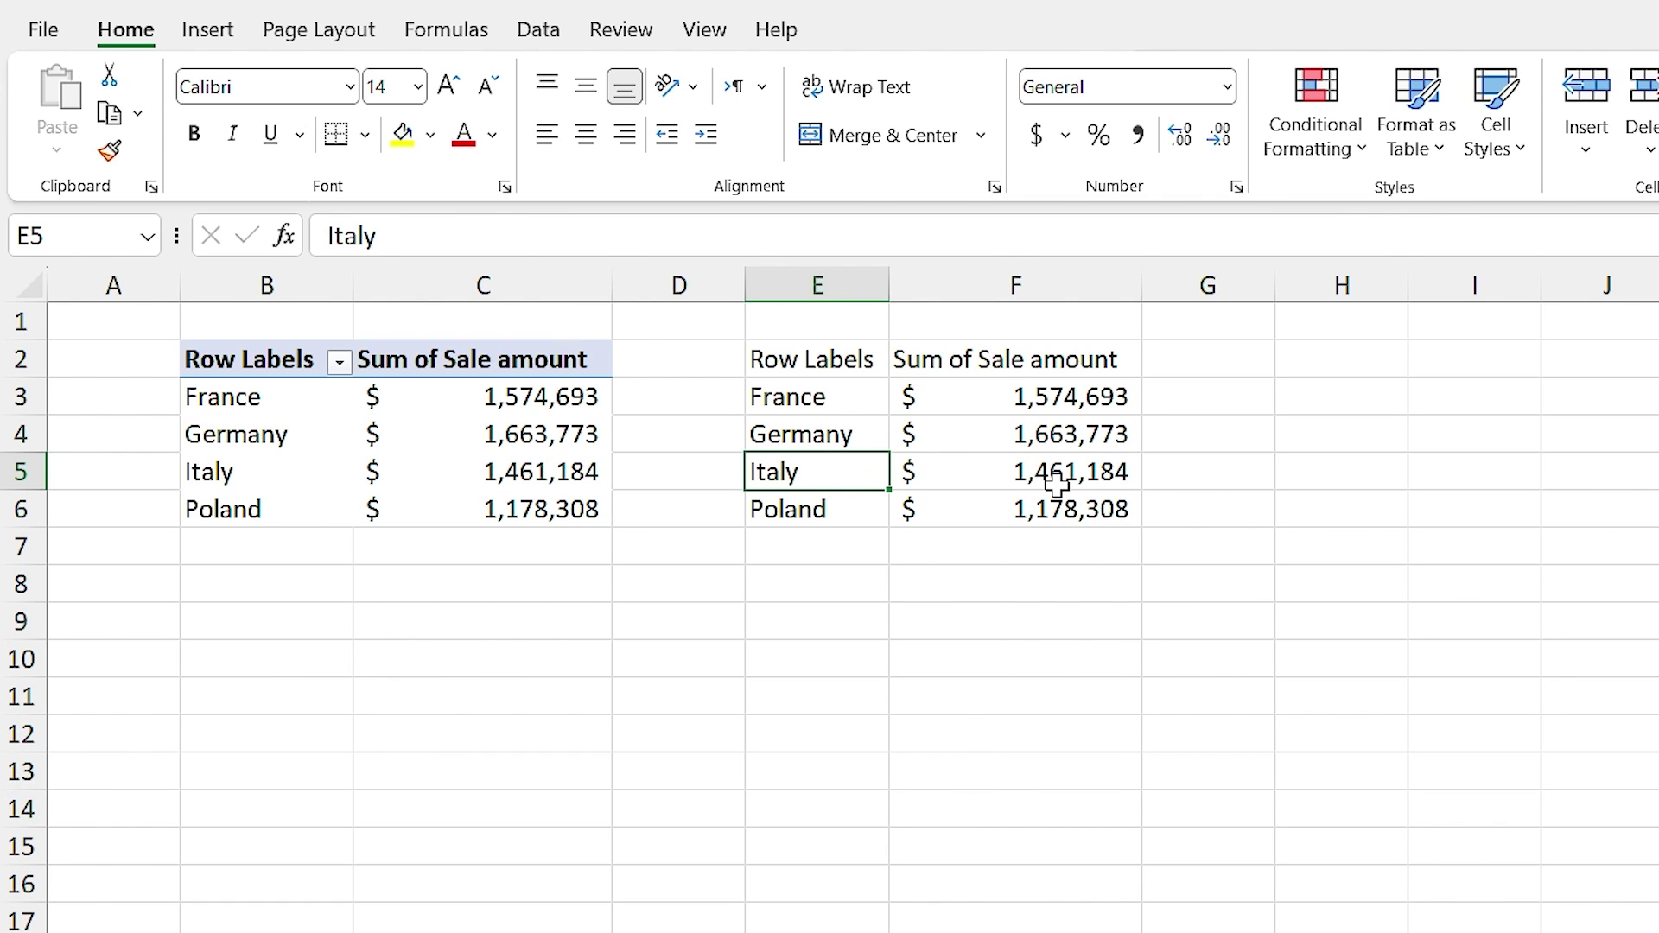
# Step: Insert a filled map chart from the copied country data in E2:F6 and place it just below that data
pyautogui.click(211, 31)
pyautogui.click(1114, 139)
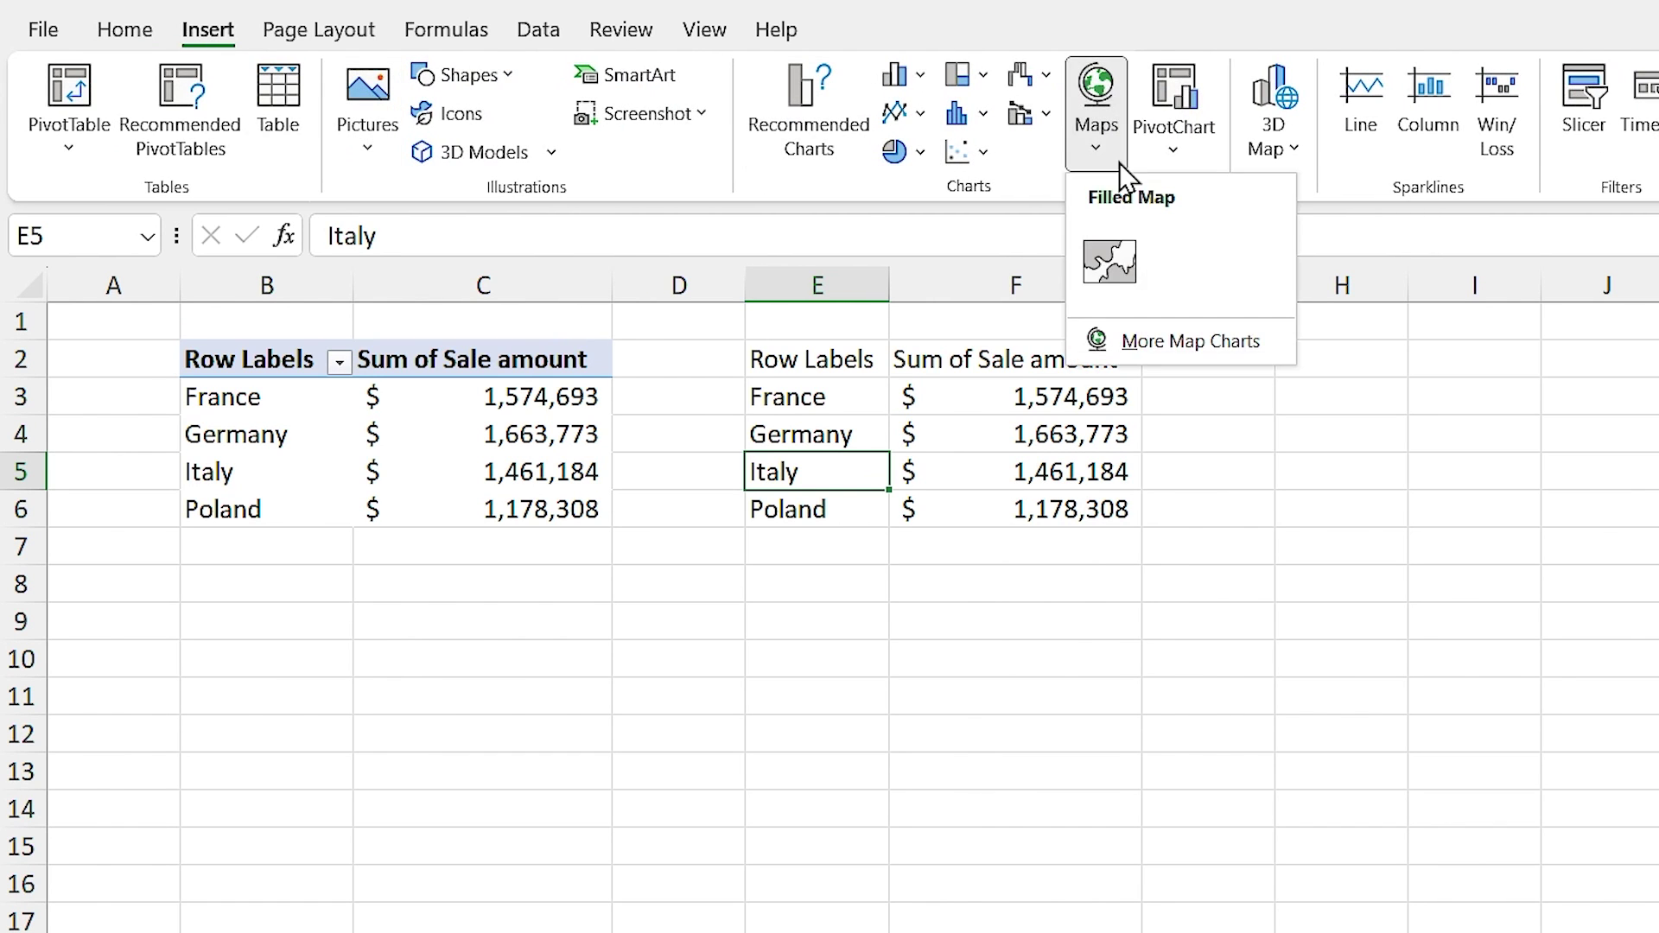
pyautogui.click(1107, 260)
pyautogui.moveTo(927, 519); pyautogui.dragTo(748, 548)
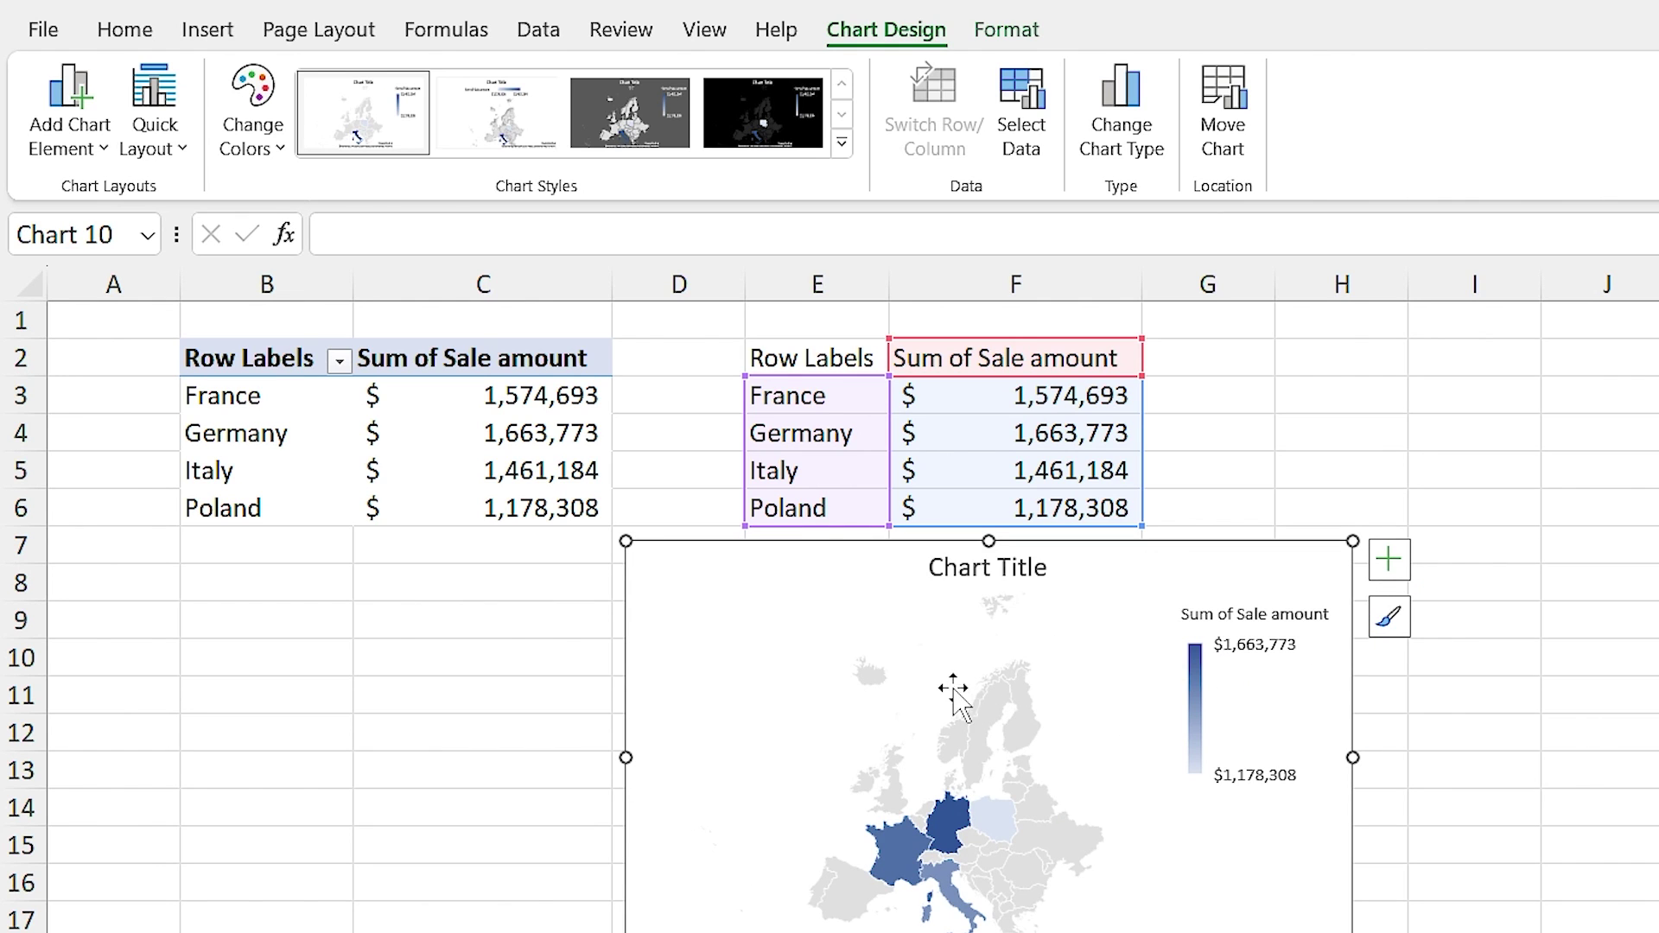
# Step: Change the map chart's data range to the PivotTable cells, =Country!$B$2:$C$6
pyautogui.click(1022, 146)
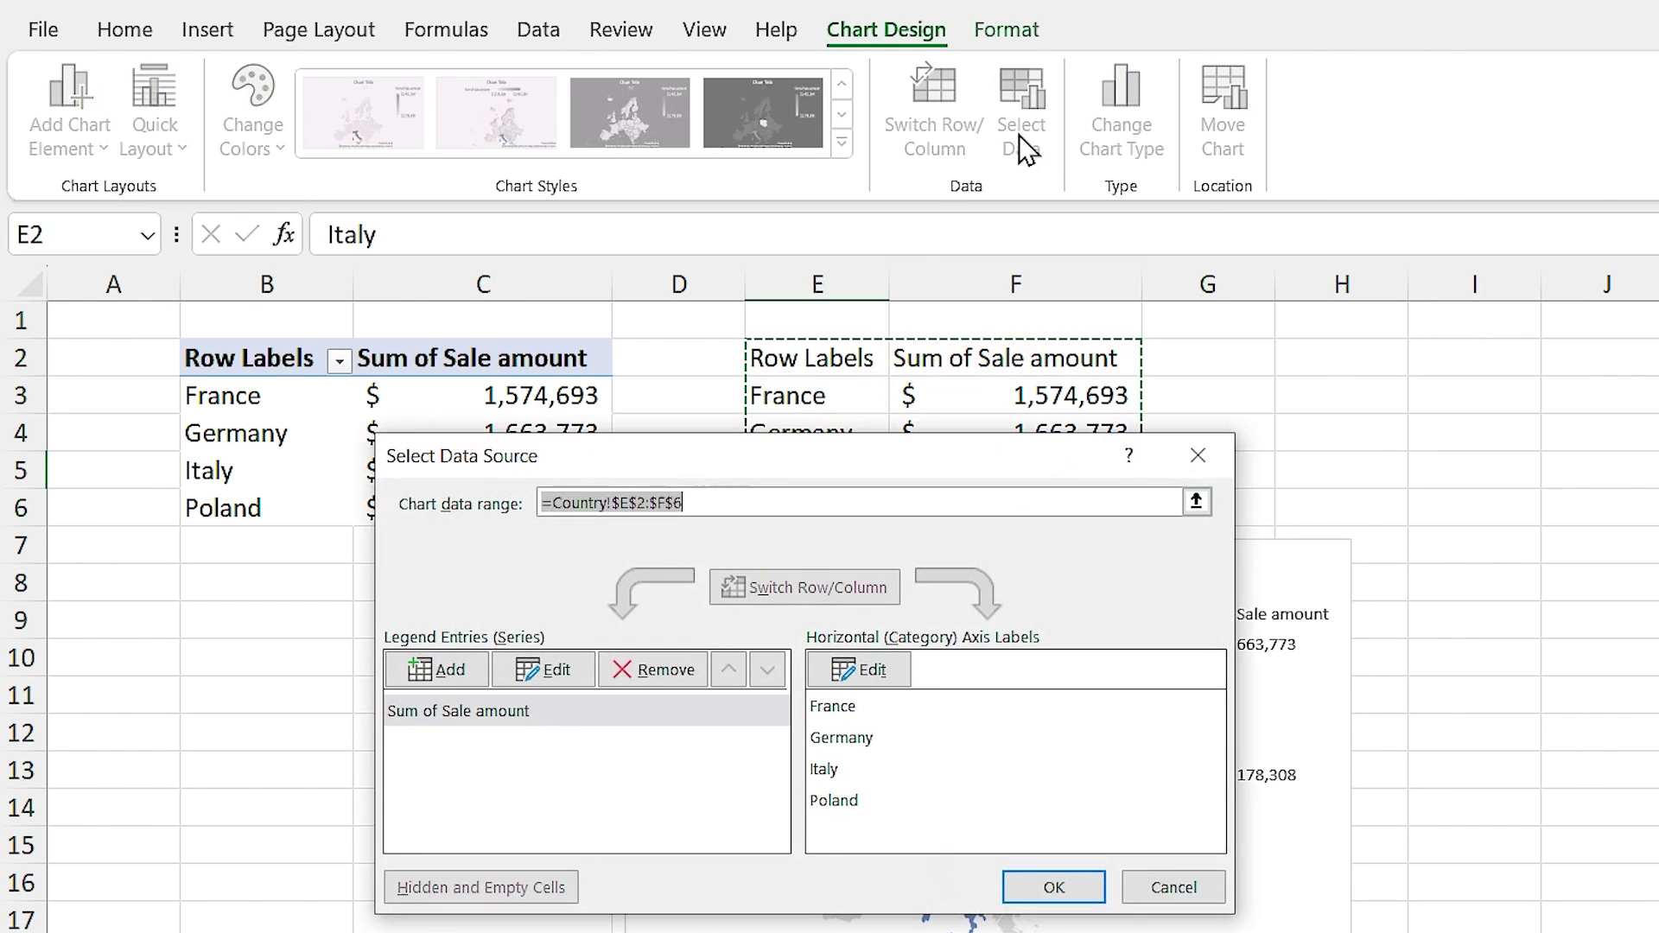
pyautogui.moveTo(646, 458); pyautogui.dragTo(888, 536)
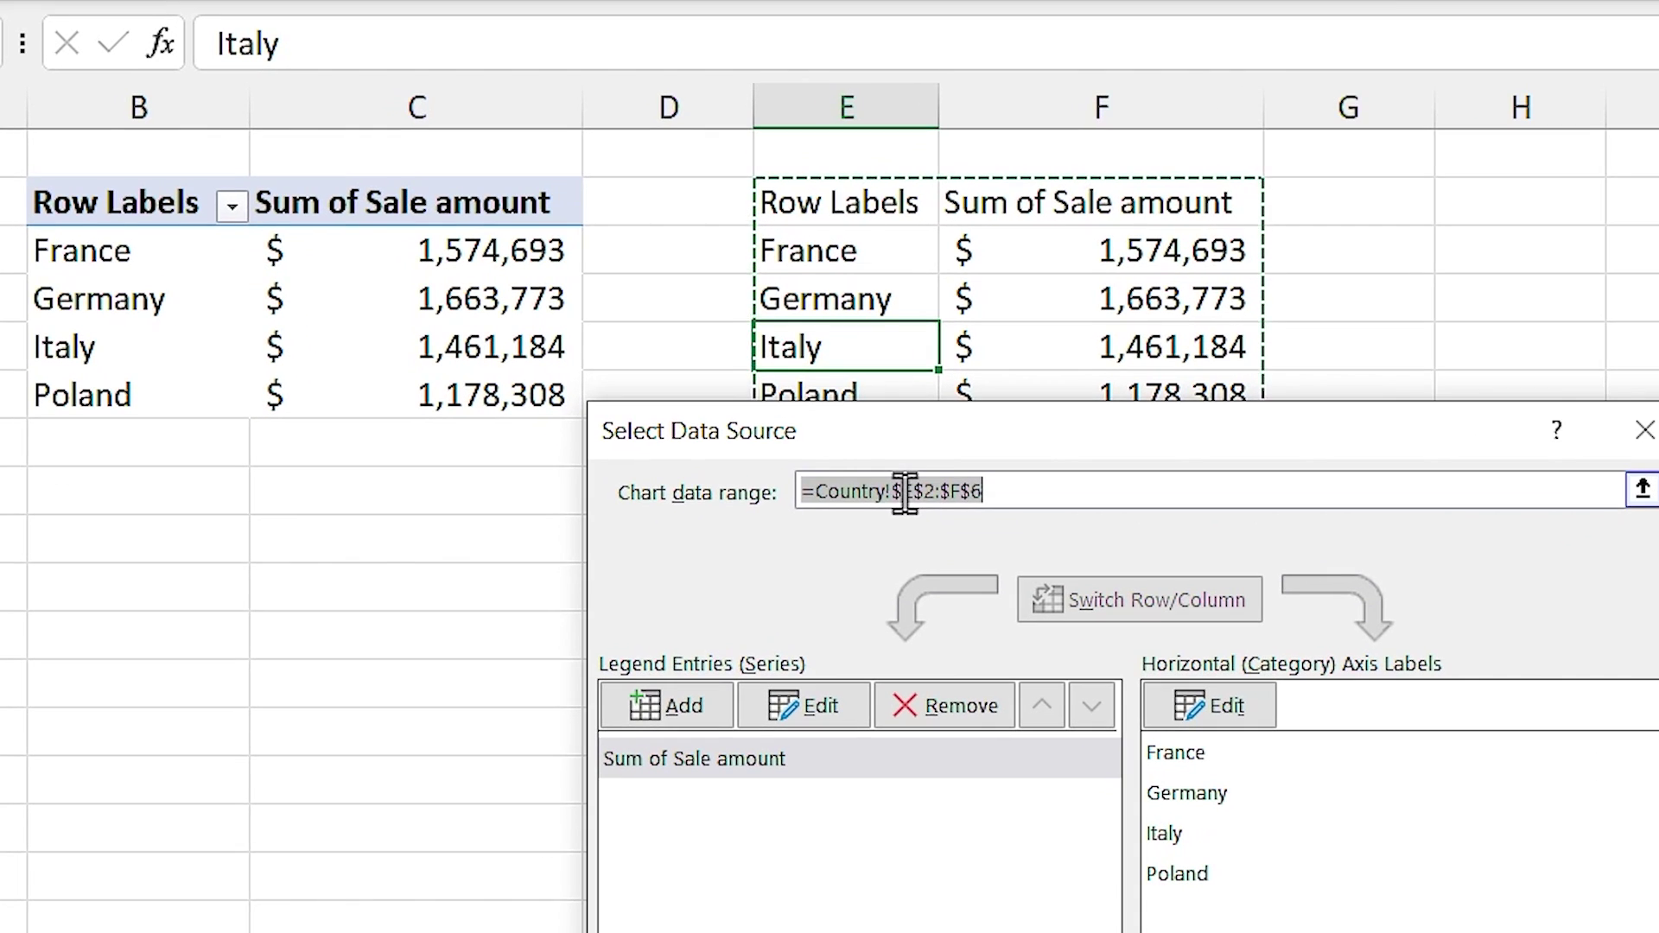
pyautogui.click(889, 583)
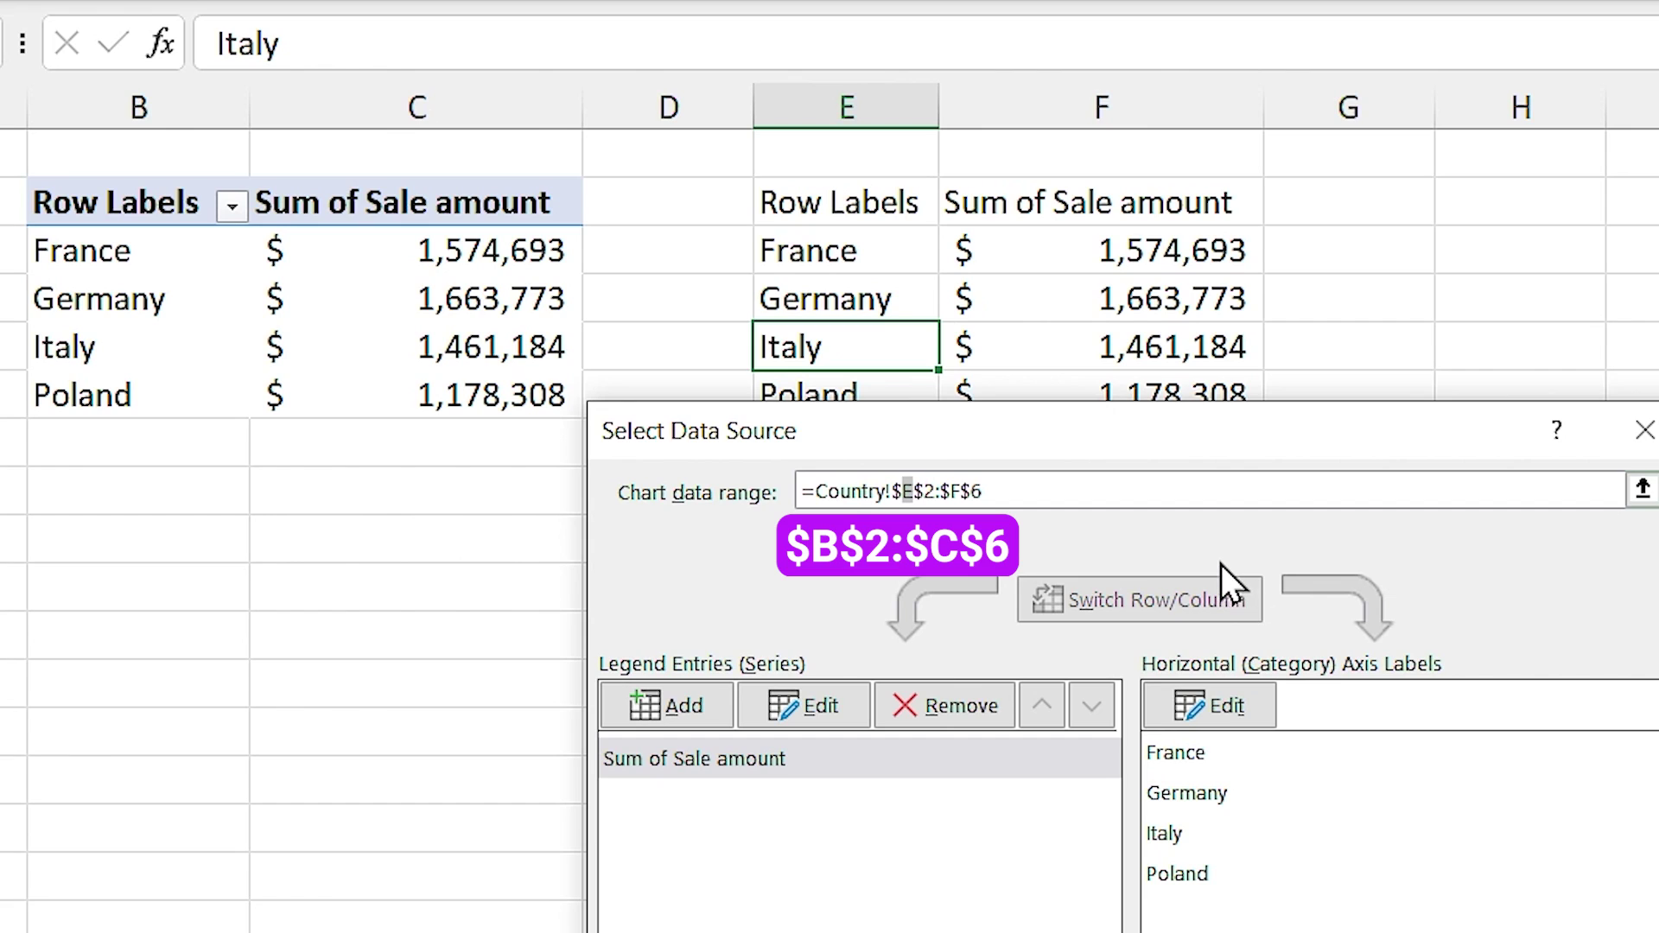
pyautogui.write('b')
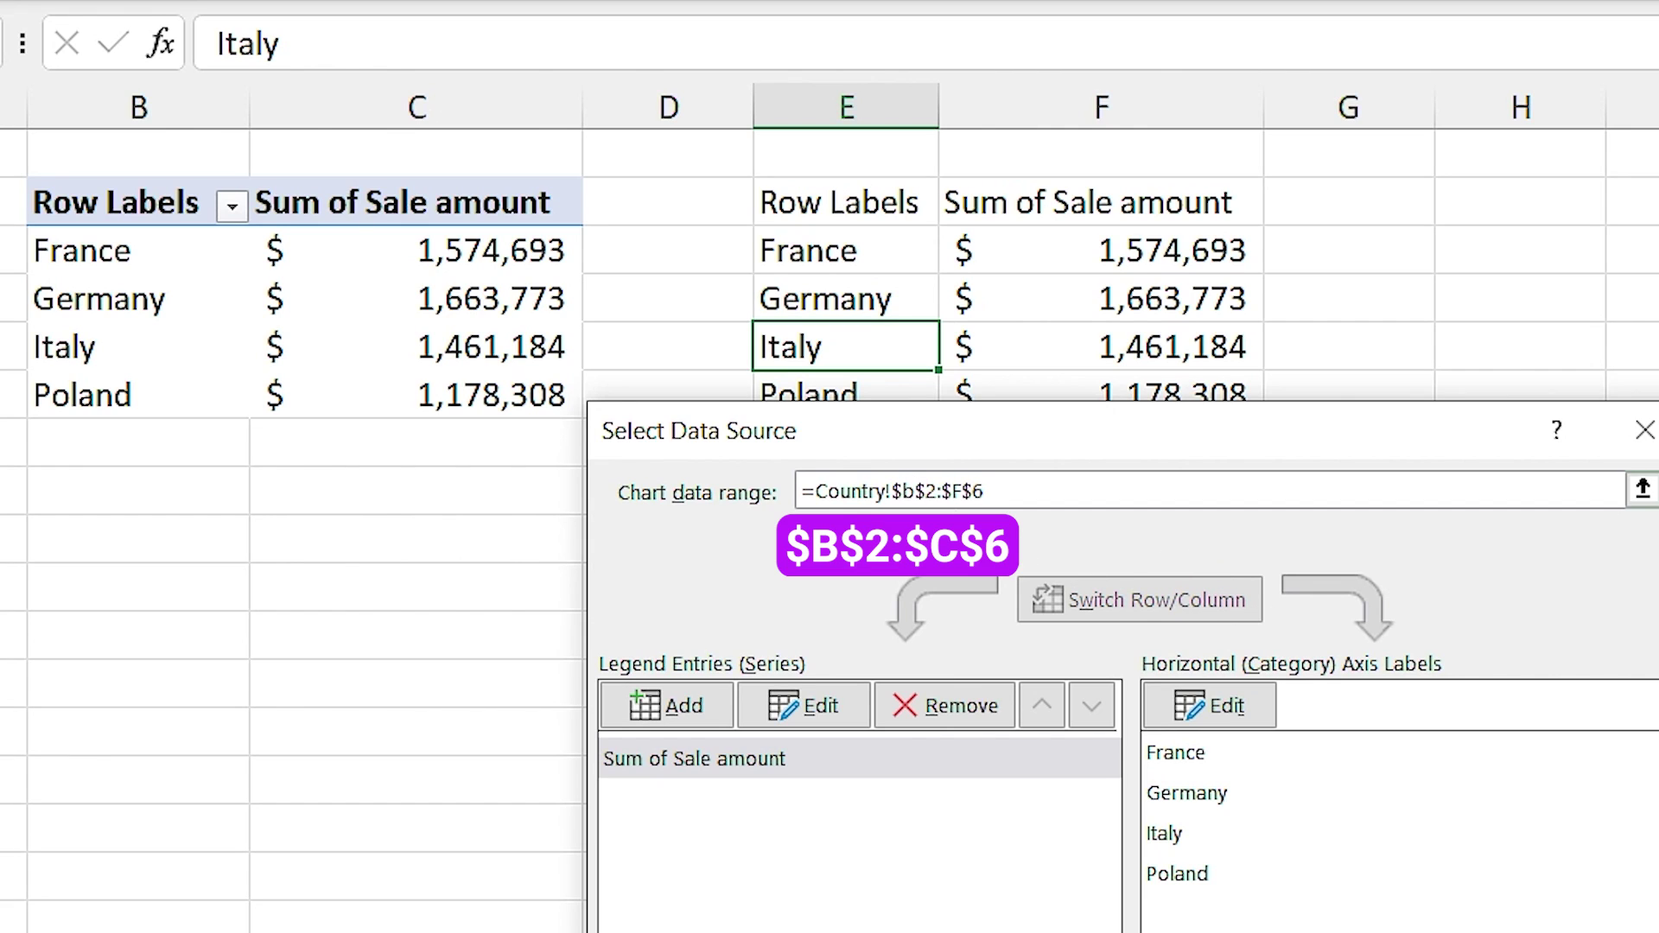
pyautogui.moveTo(951, 491); pyautogui.dragTo(961, 491)
pyautogui.write('c')
pyautogui.click(1400, 904)
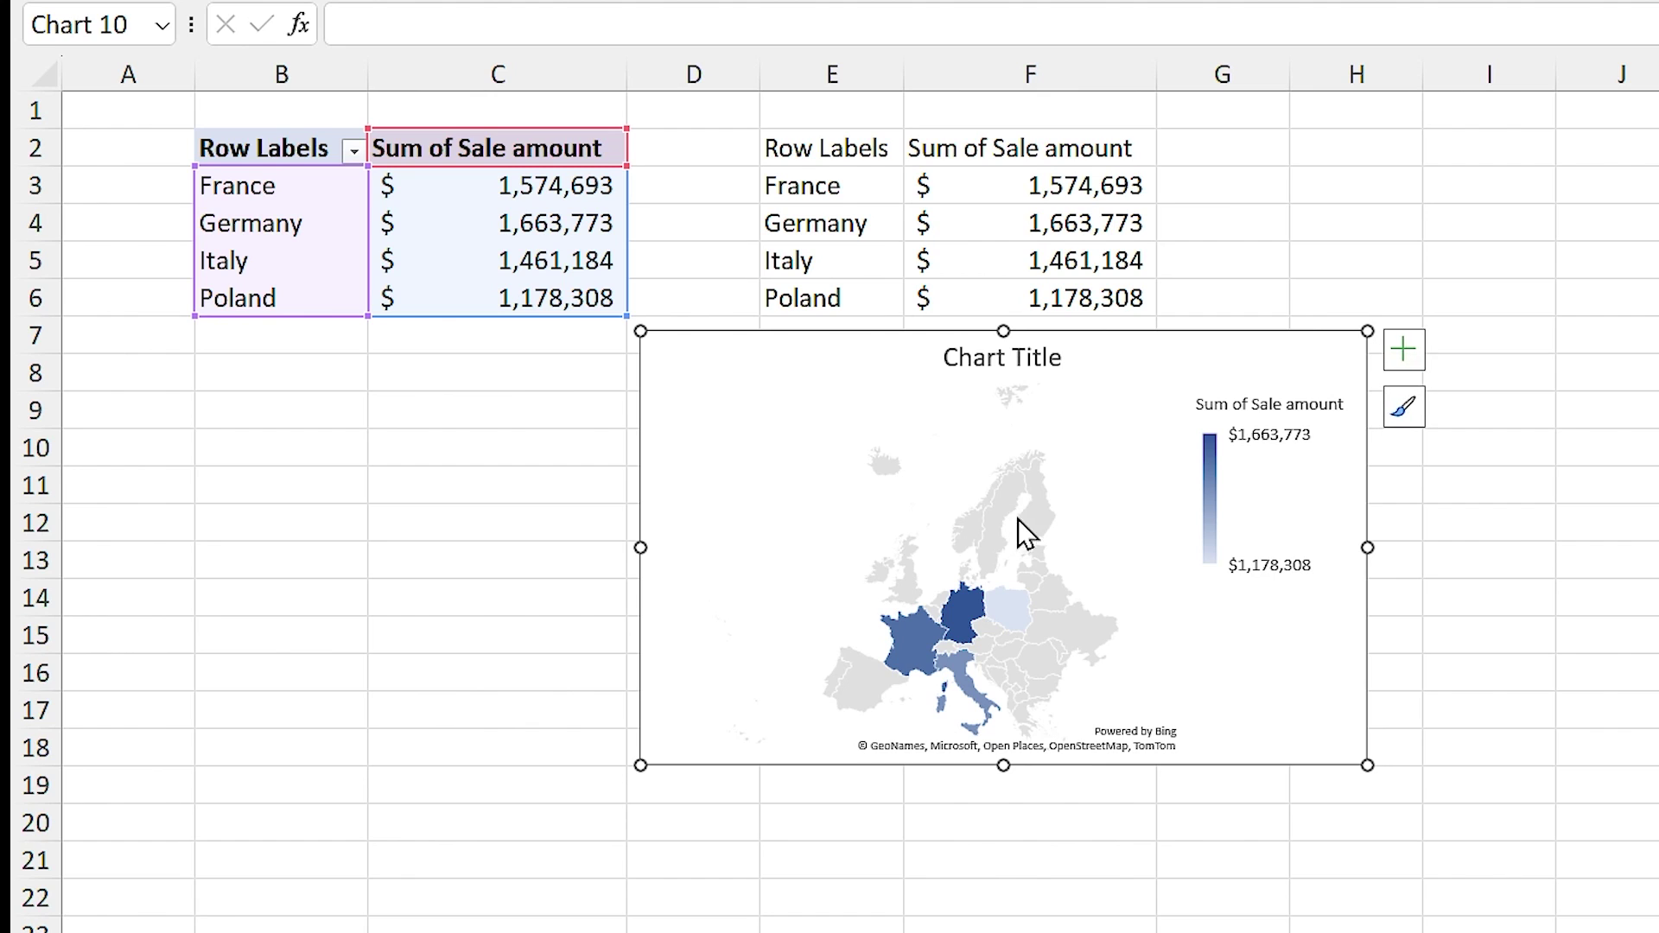
# Step: Format the map's data series so its map area shows only regions with data
pyautogui.click(1026, 470)
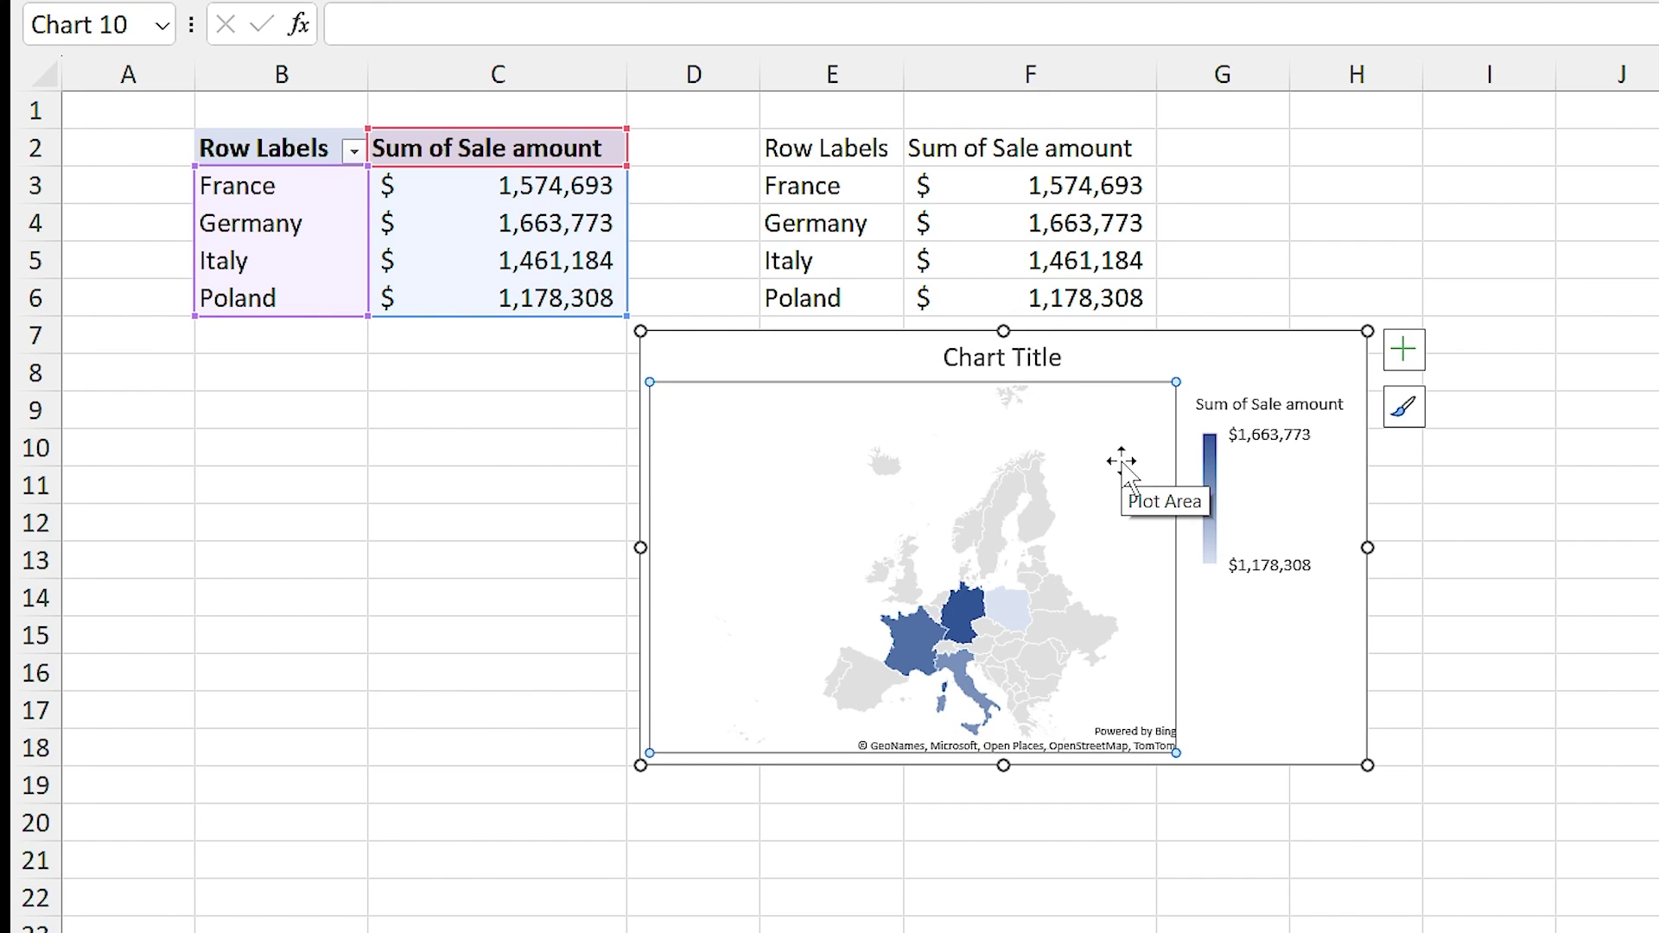
pyautogui.rightClick(1026, 469)
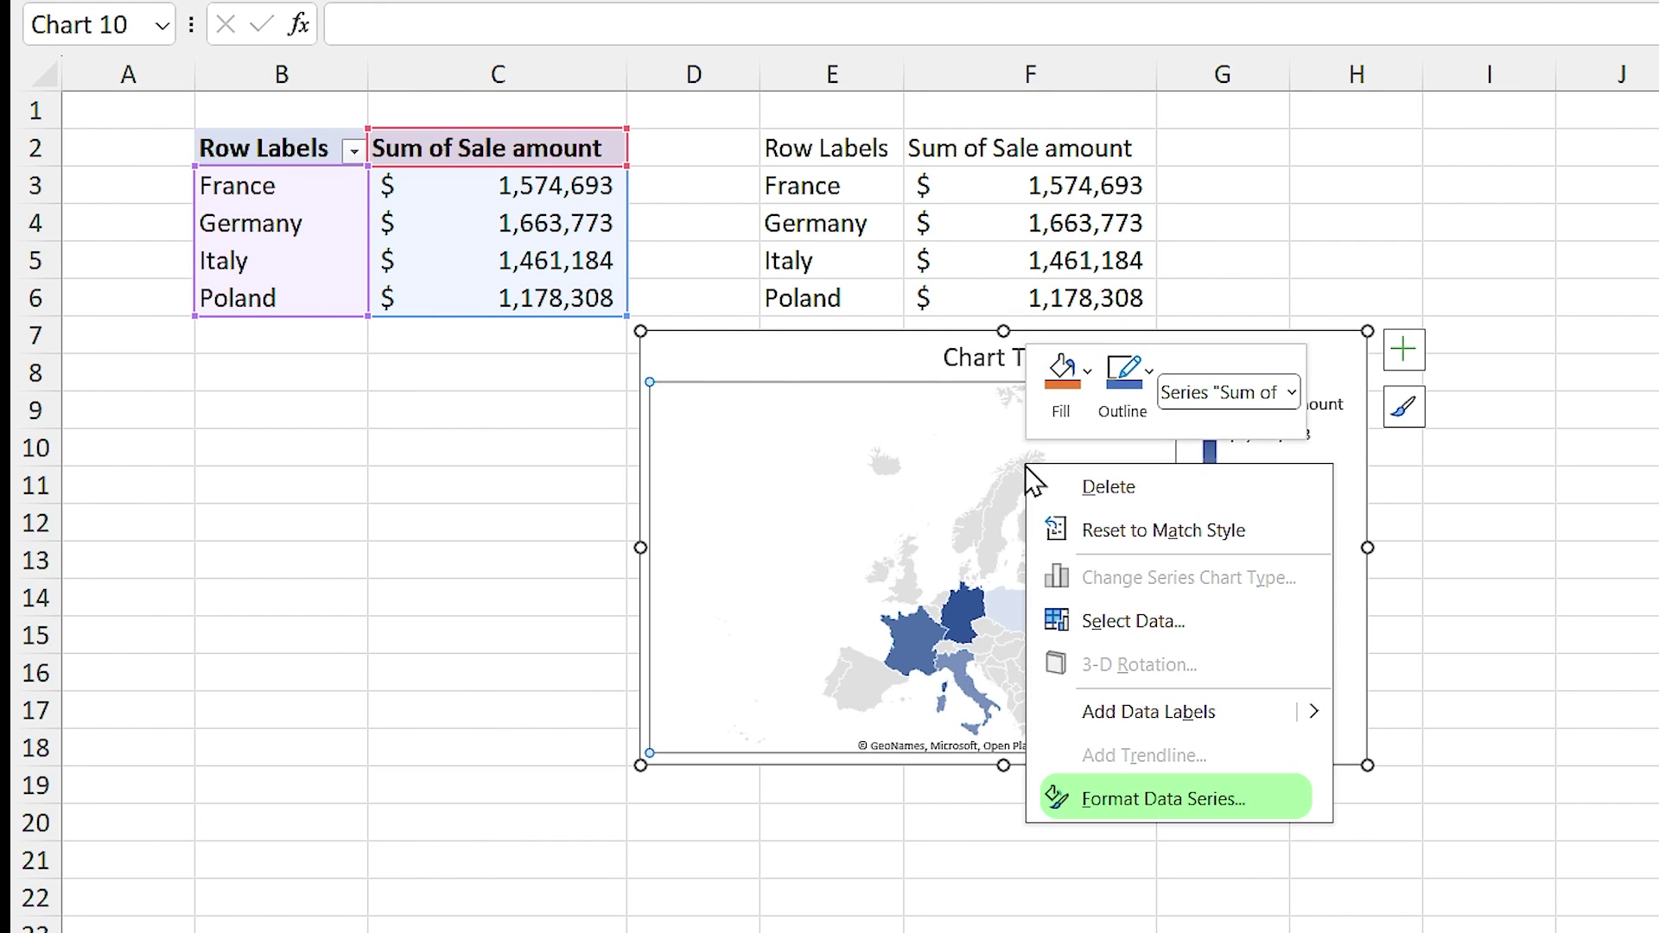
pyautogui.click(1147, 801)
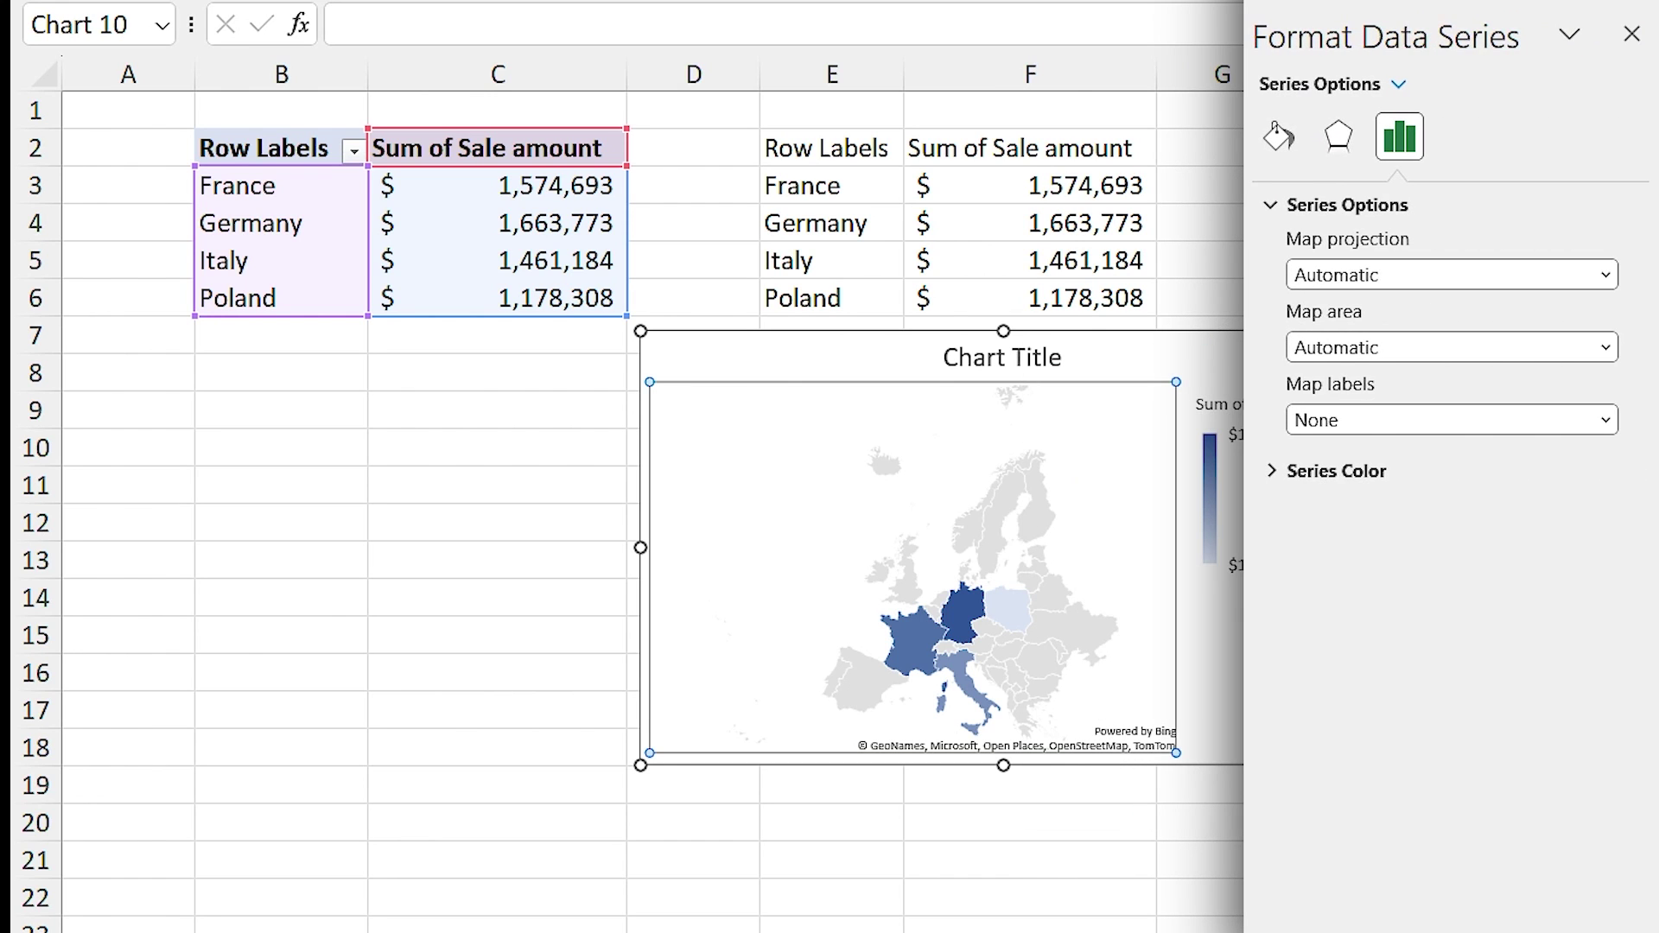
pyautogui.click(1469, 347)
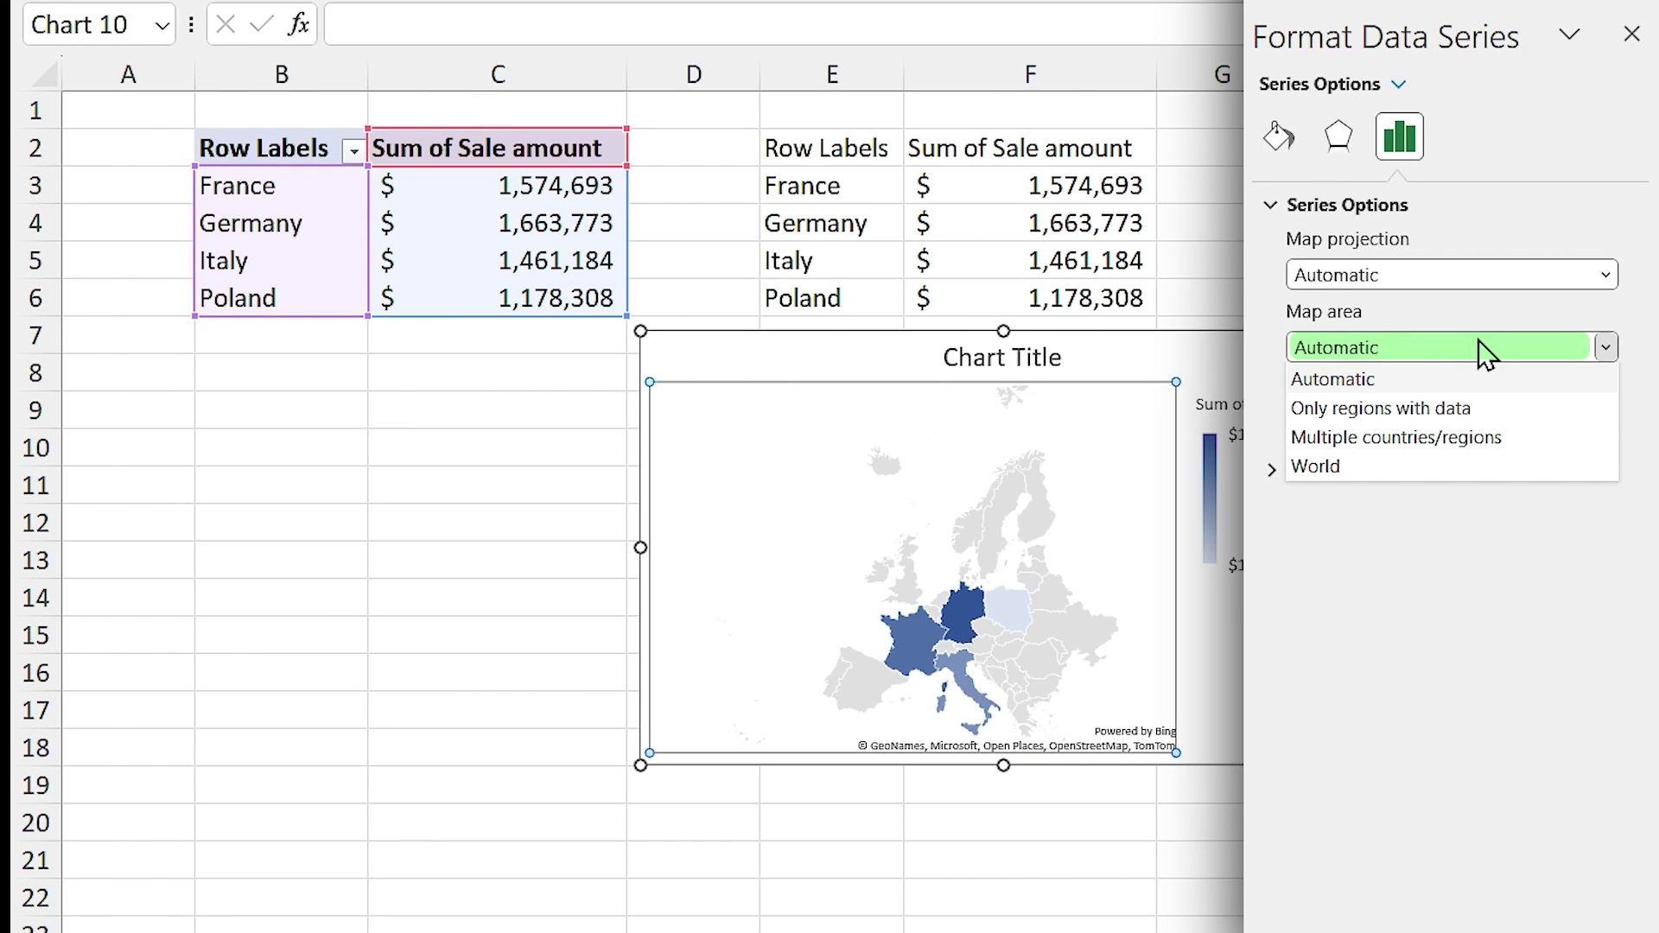
pyautogui.click(1432, 408)
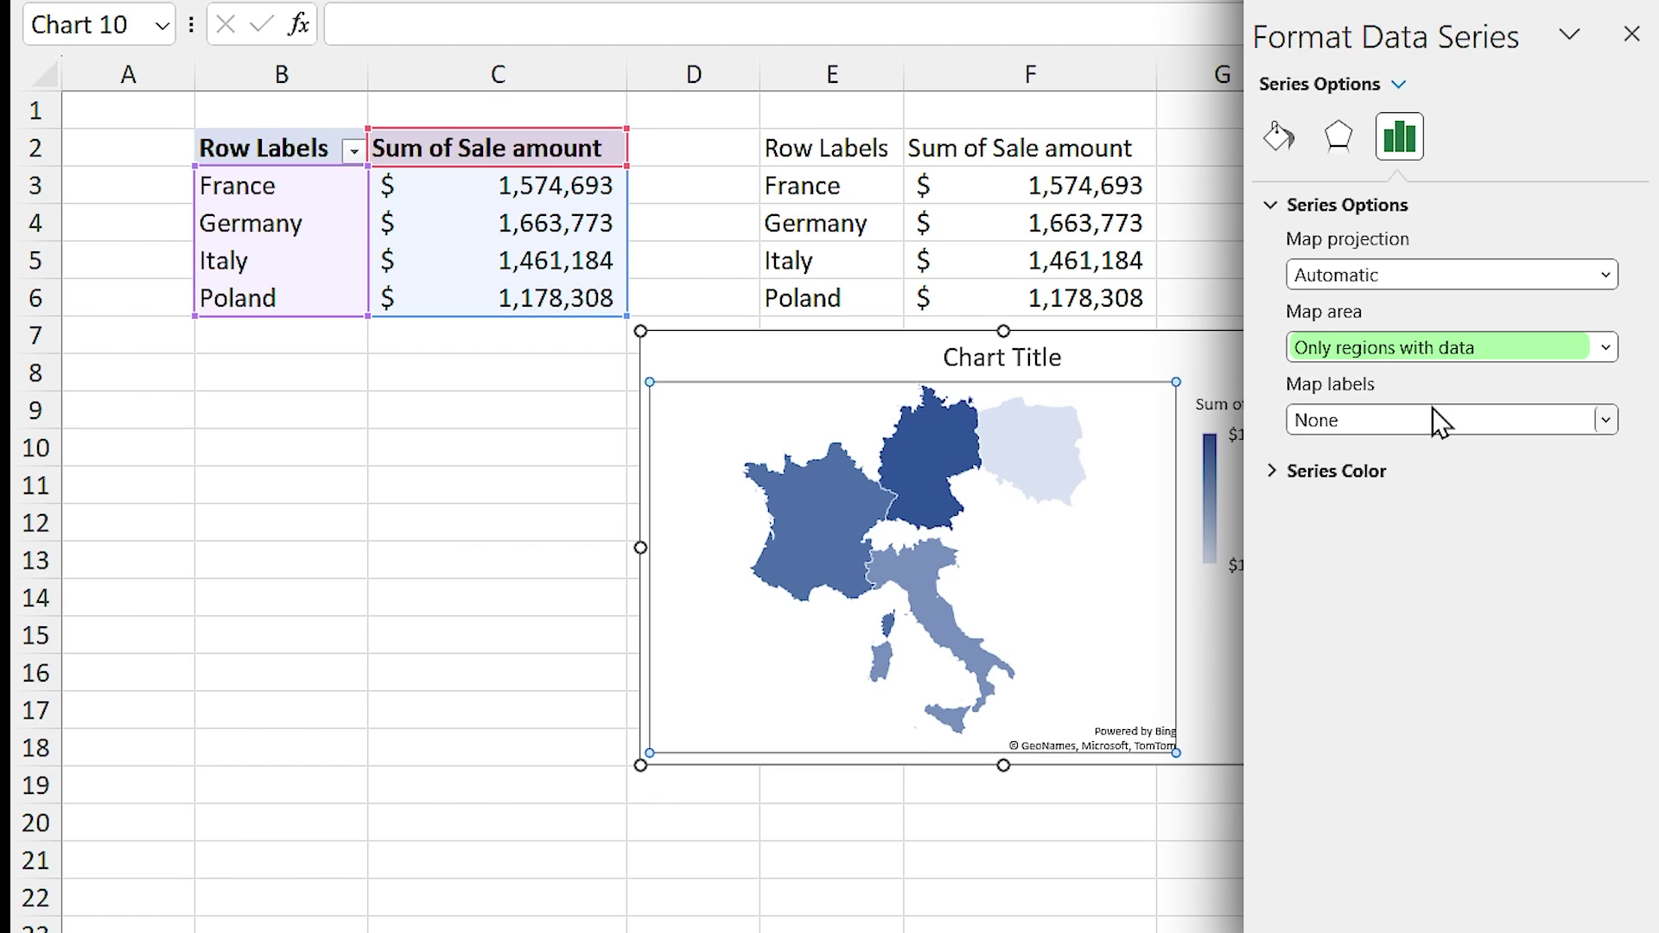
pyautogui.click(1632, 34)
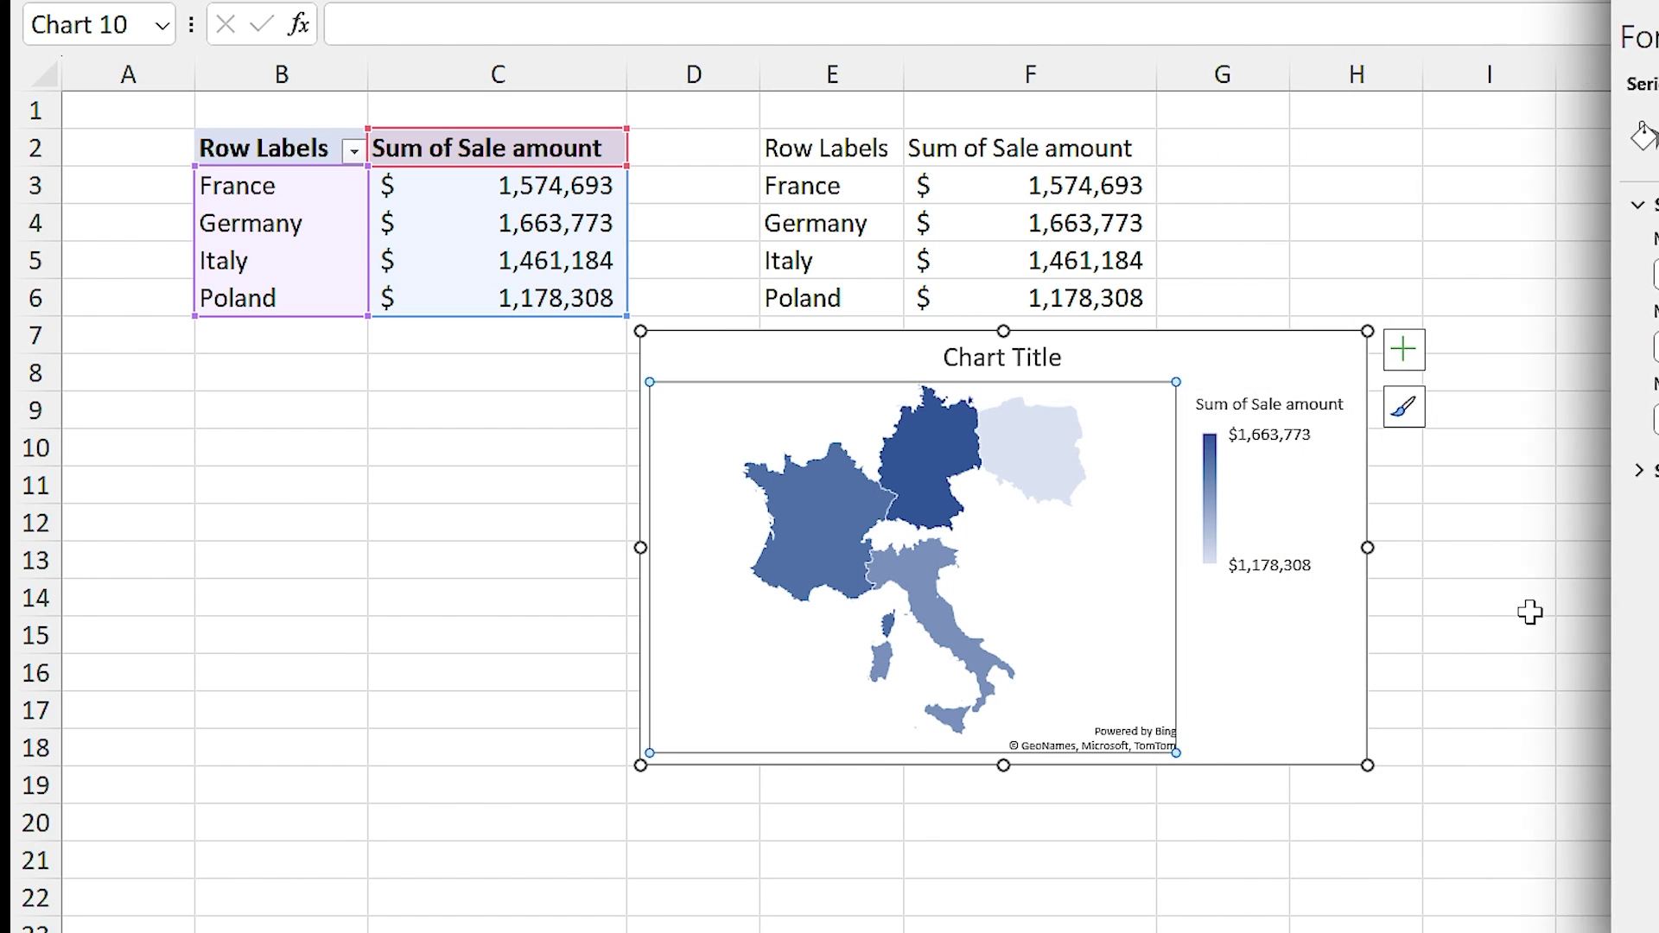
# Step: Delete the map chart's gradient legend and chart title
pyautogui.click(1289, 432)
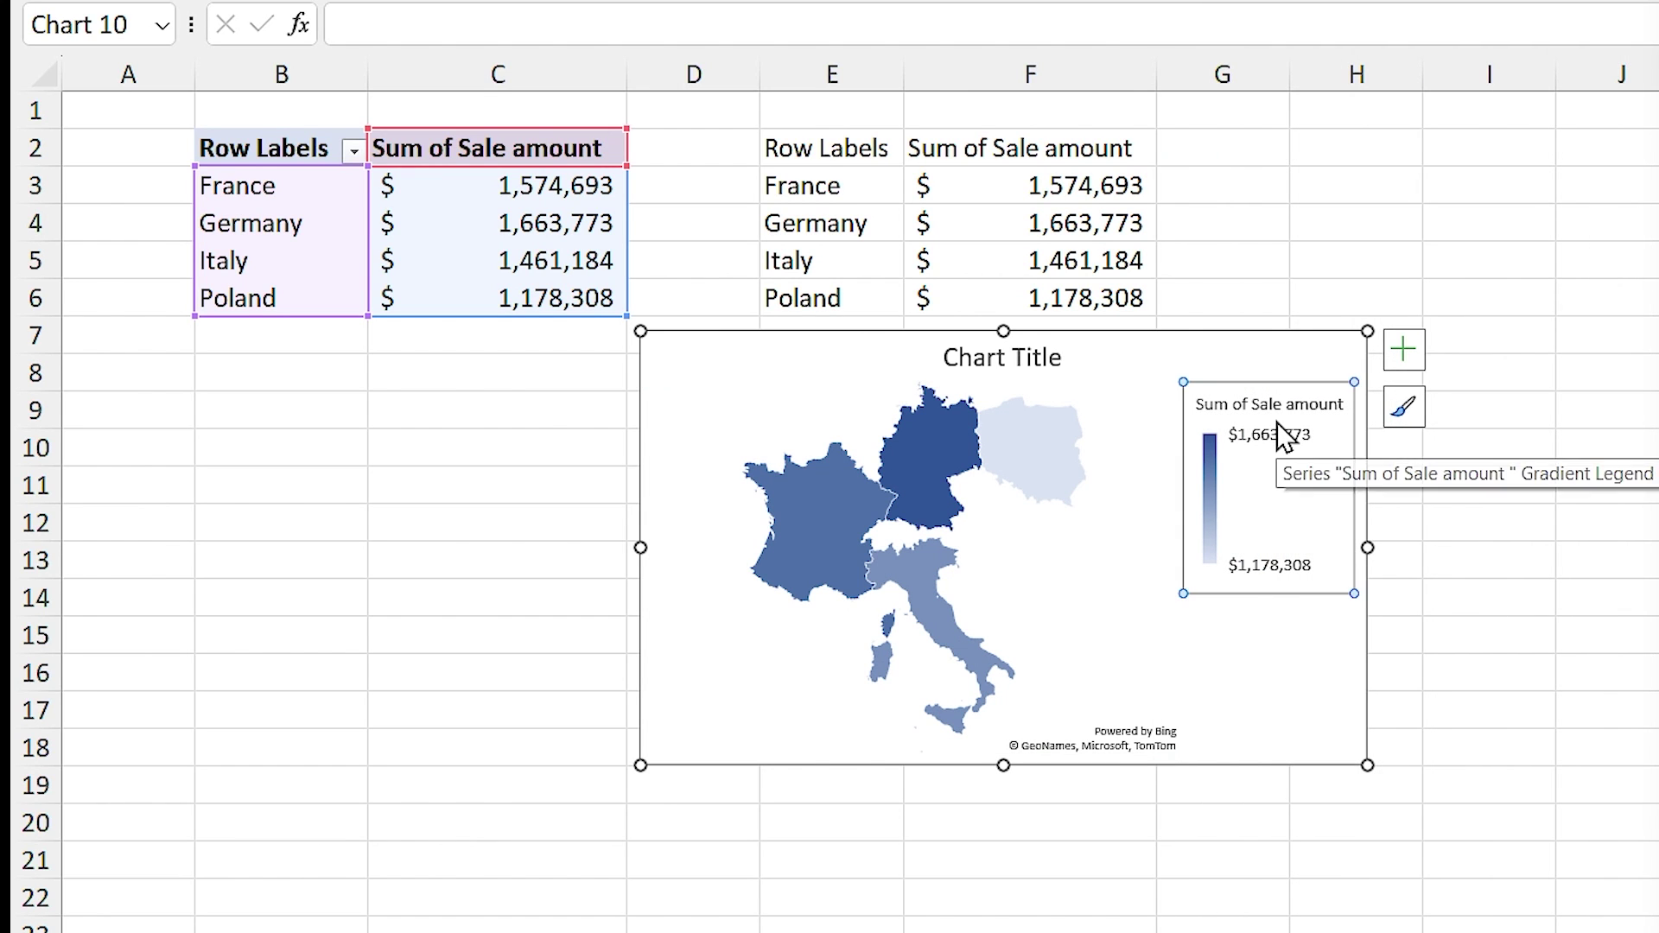
pyautogui.press('Delete')
pyautogui.click(1018, 365)
pyautogui.press('Delete')
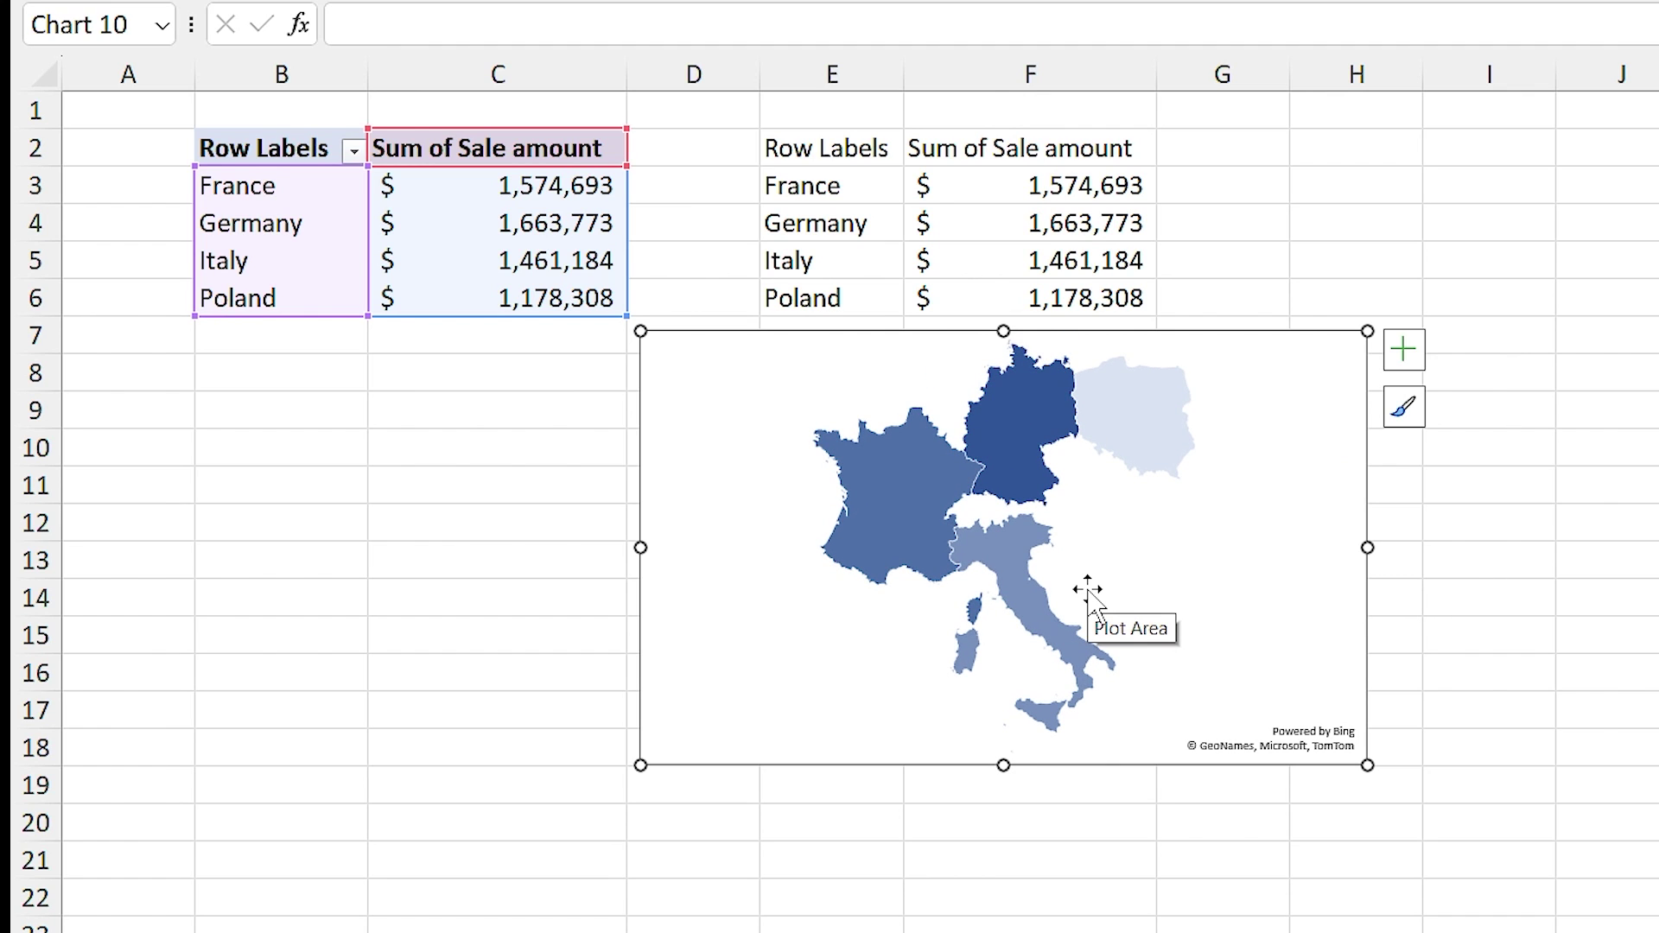
# Step: Insert a Region slicer for the Country PivotTable and place it below the table, beside the map chart
pyautogui.click(529, 222)
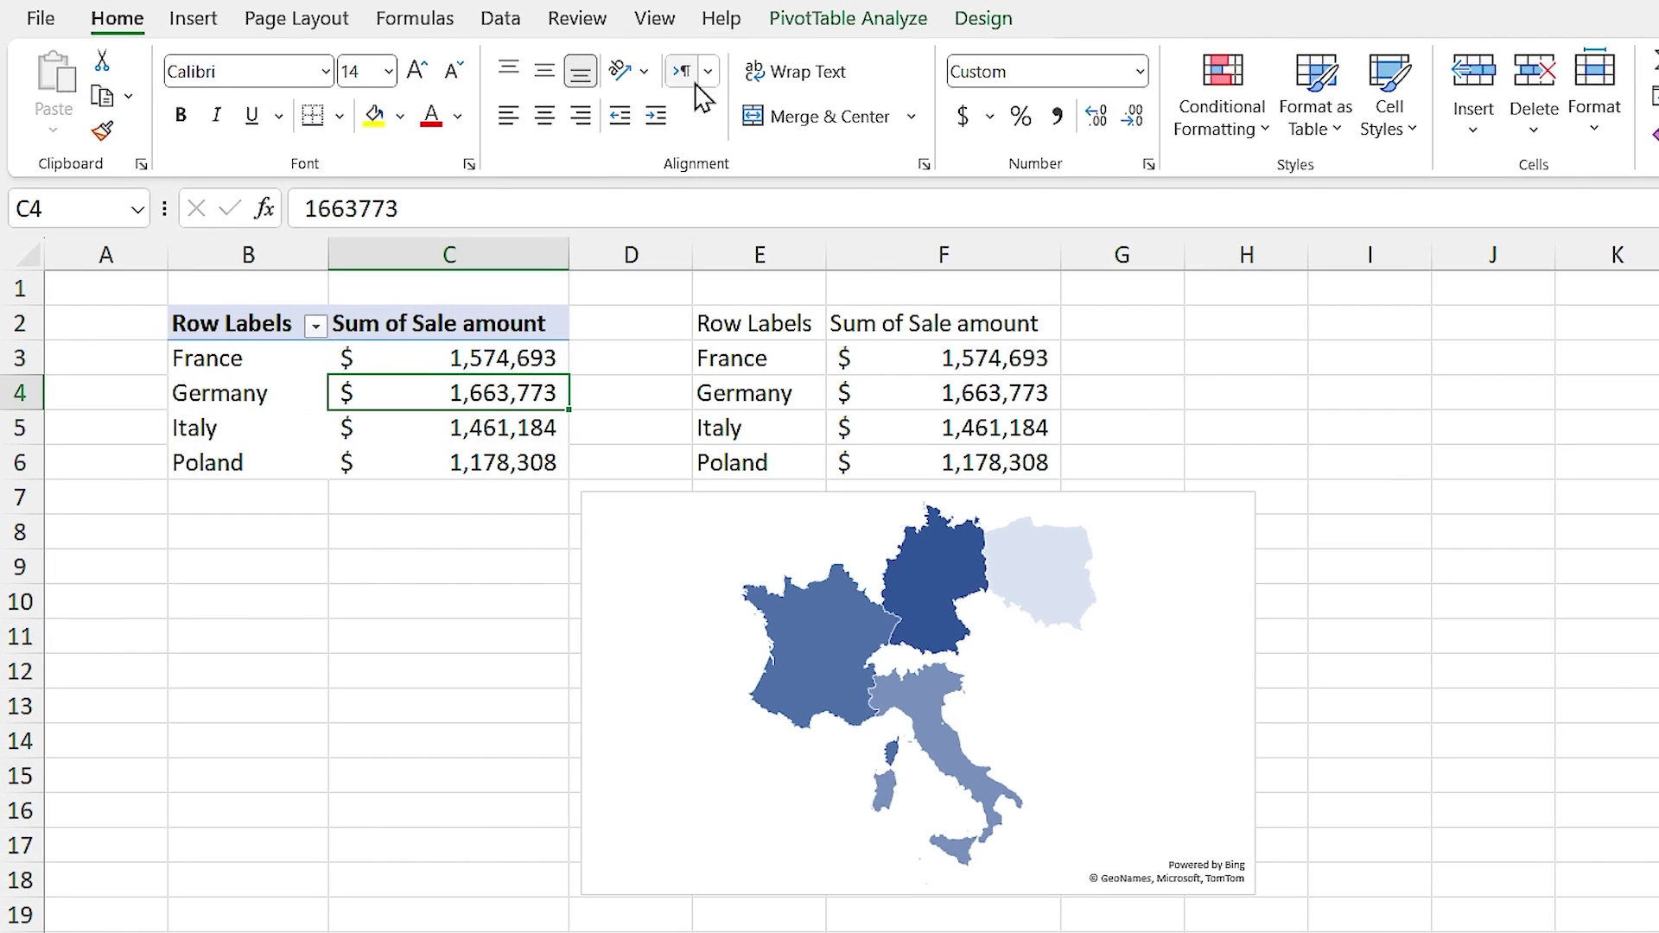
pyautogui.click(713, 18)
pyautogui.click(720, 95)
pyautogui.click(851, 485)
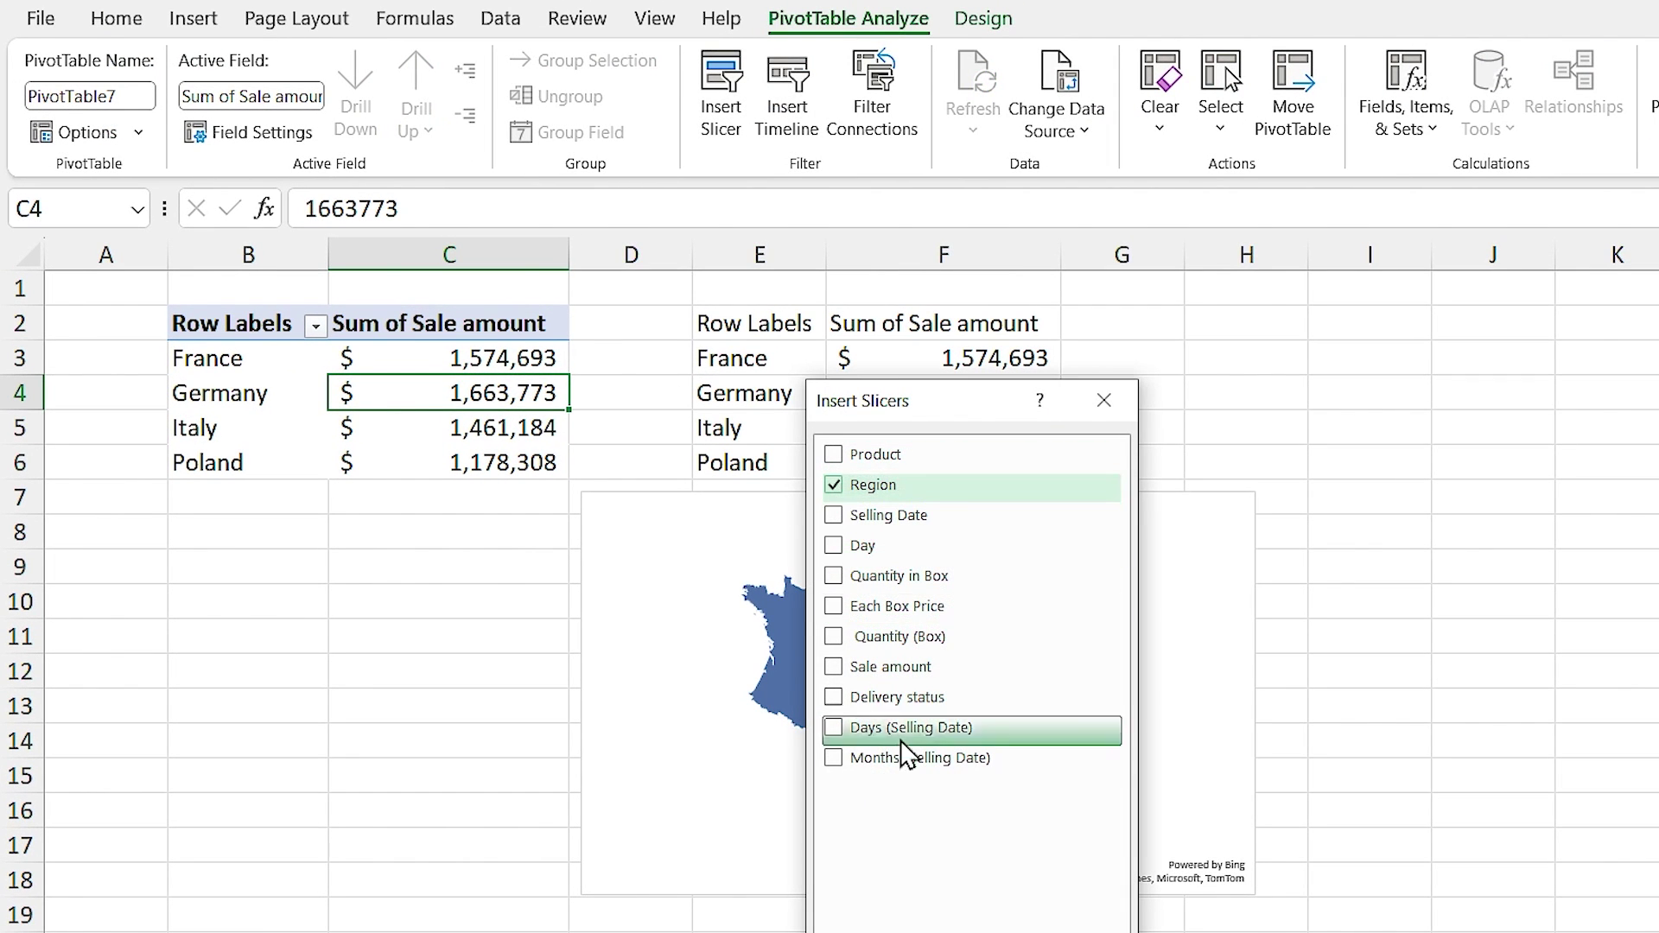
pyautogui.press('Return')
pyautogui.moveTo(996, 509); pyautogui.dragTo(311, 494)
# Step: Test the Region slicer by filtering the map to France, Germany, Italy and Poland in turn
pyautogui.click(350, 570)
pyautogui.click(354, 620)
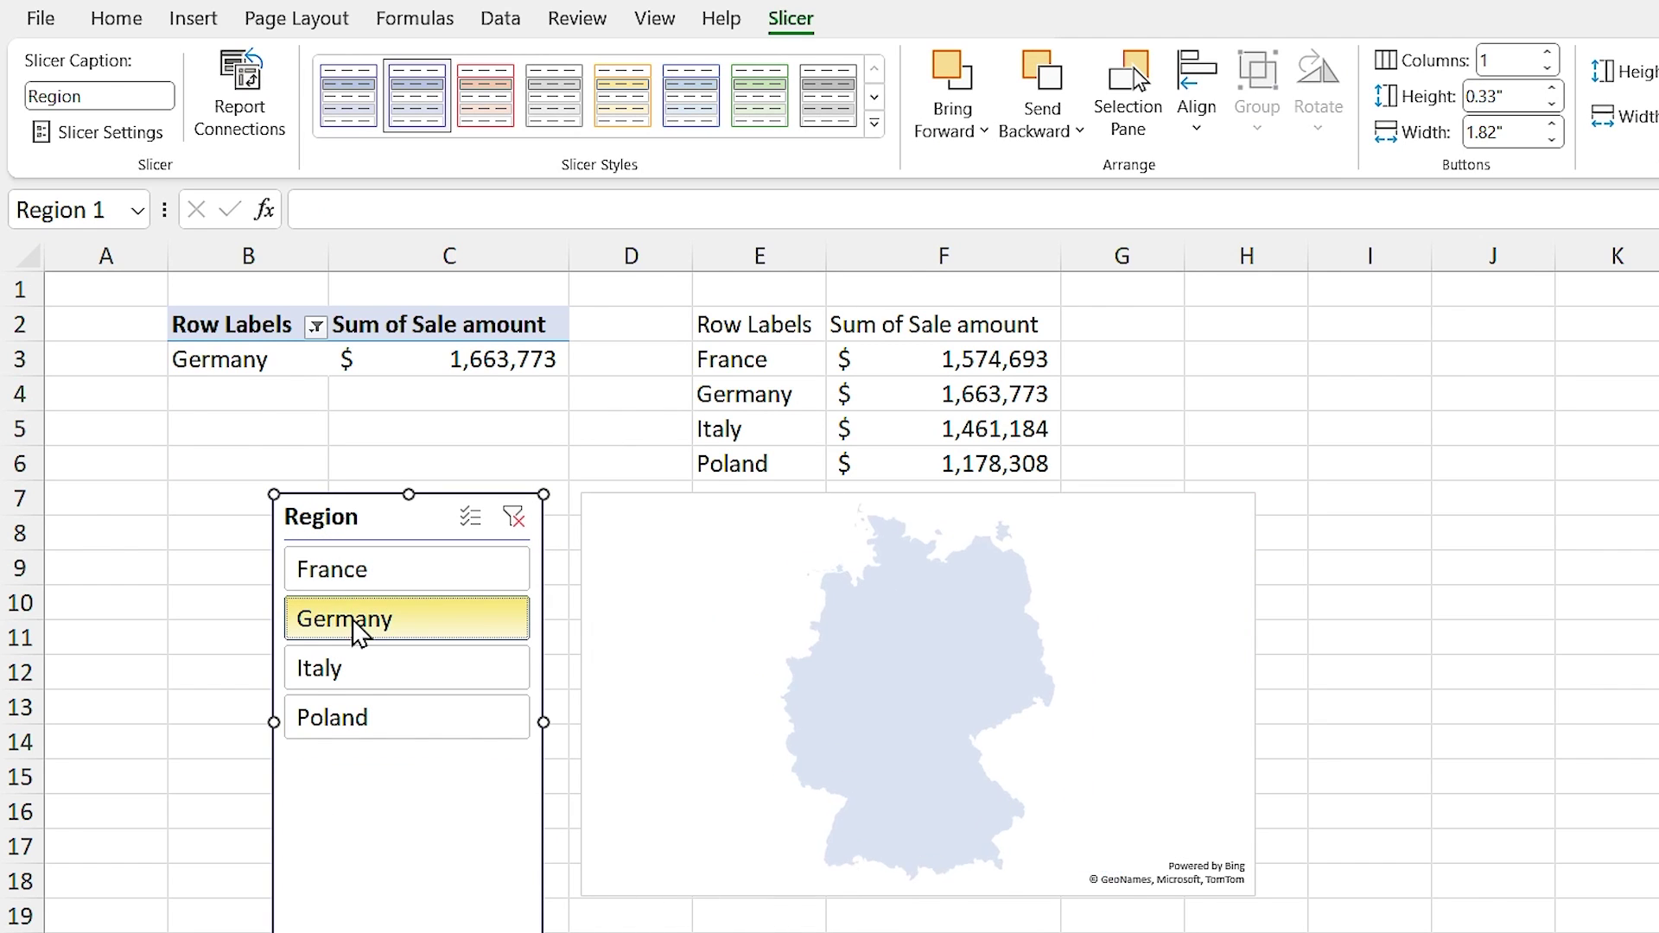
pyautogui.click(357, 678)
pyautogui.click(356, 726)
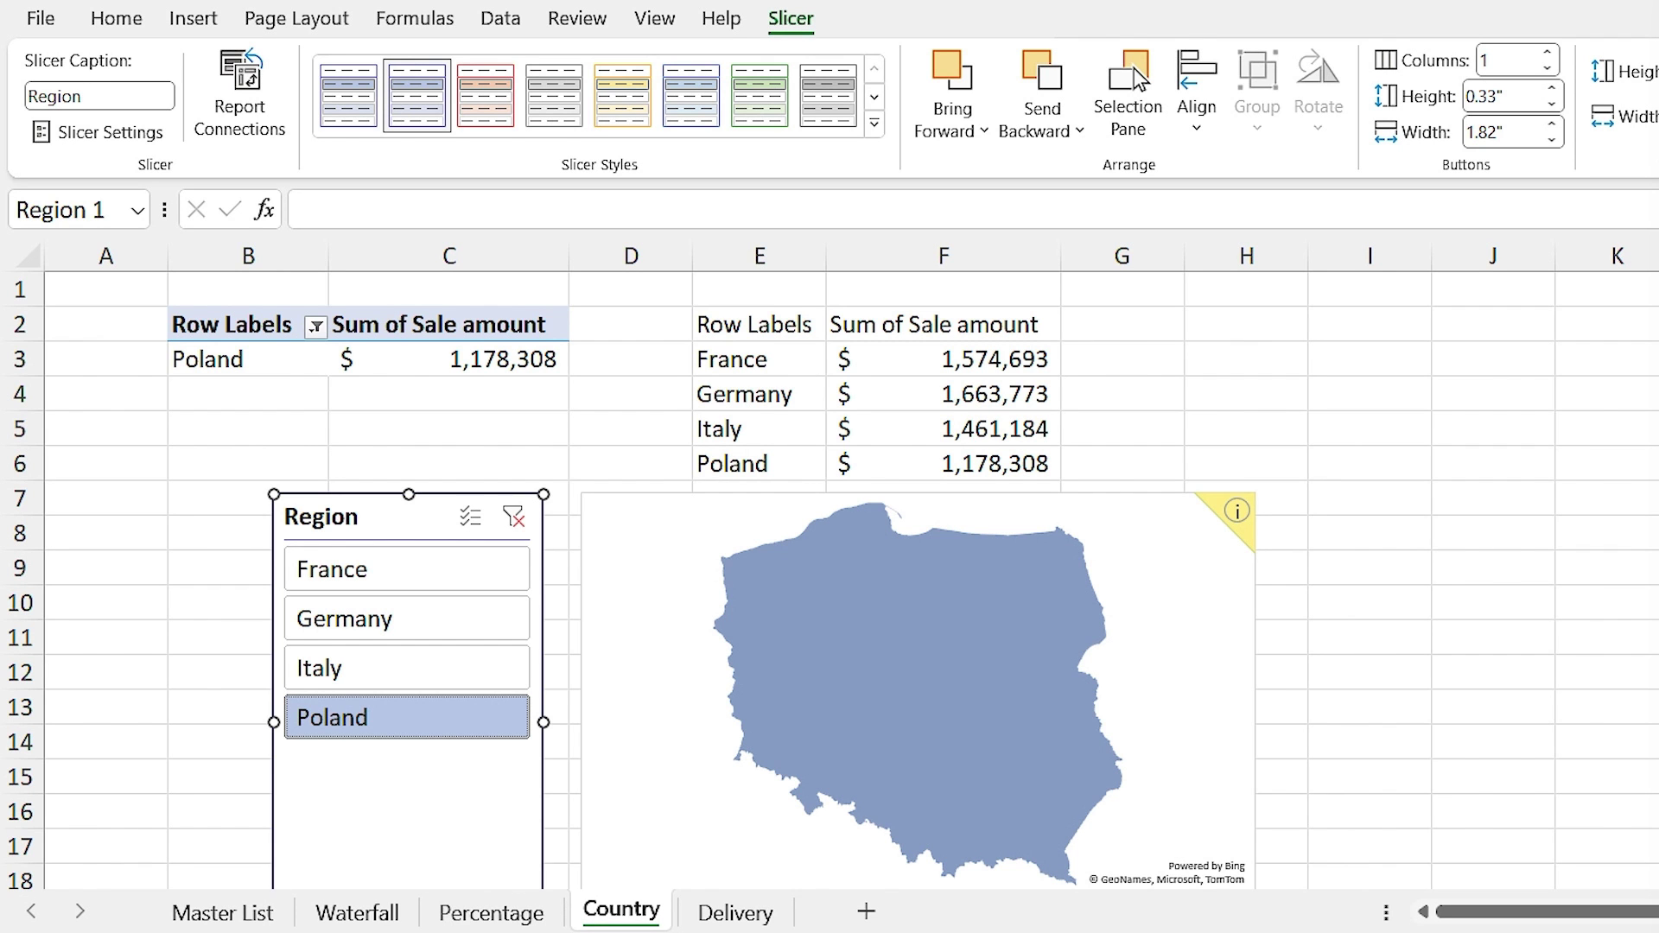
# Step: Insert a PivotTable from Table1 at B2 of the Delivery sheet, with Delivery status as rows and Sale amount as values
pyautogui.click(760, 916)
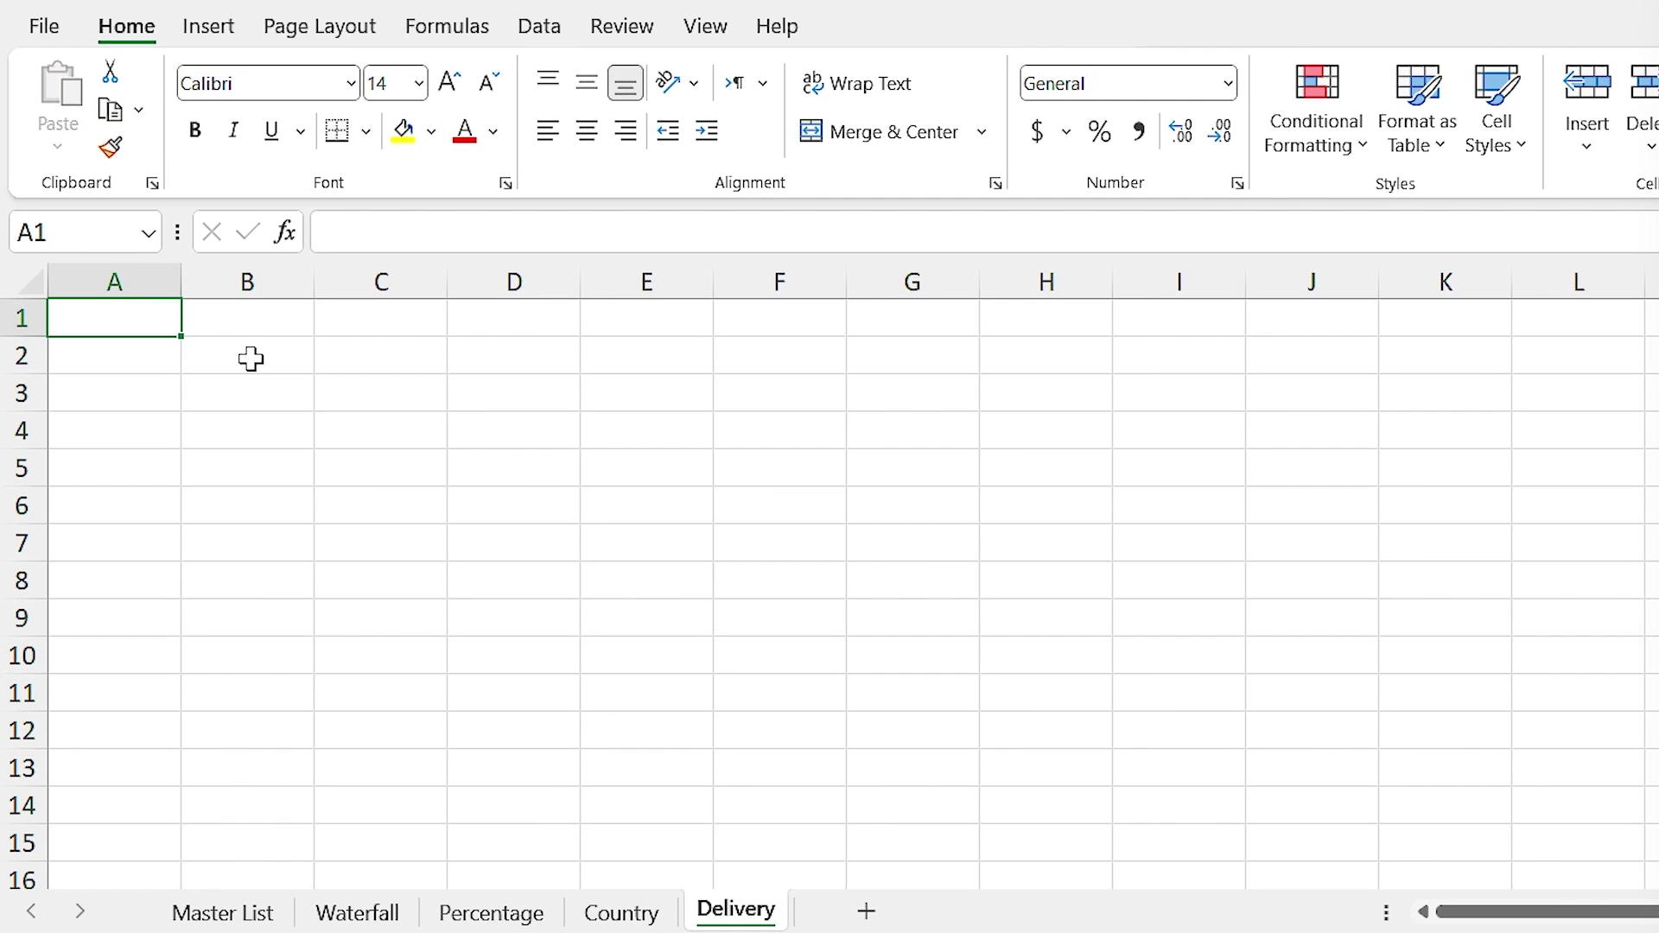
pyautogui.click(249, 356)
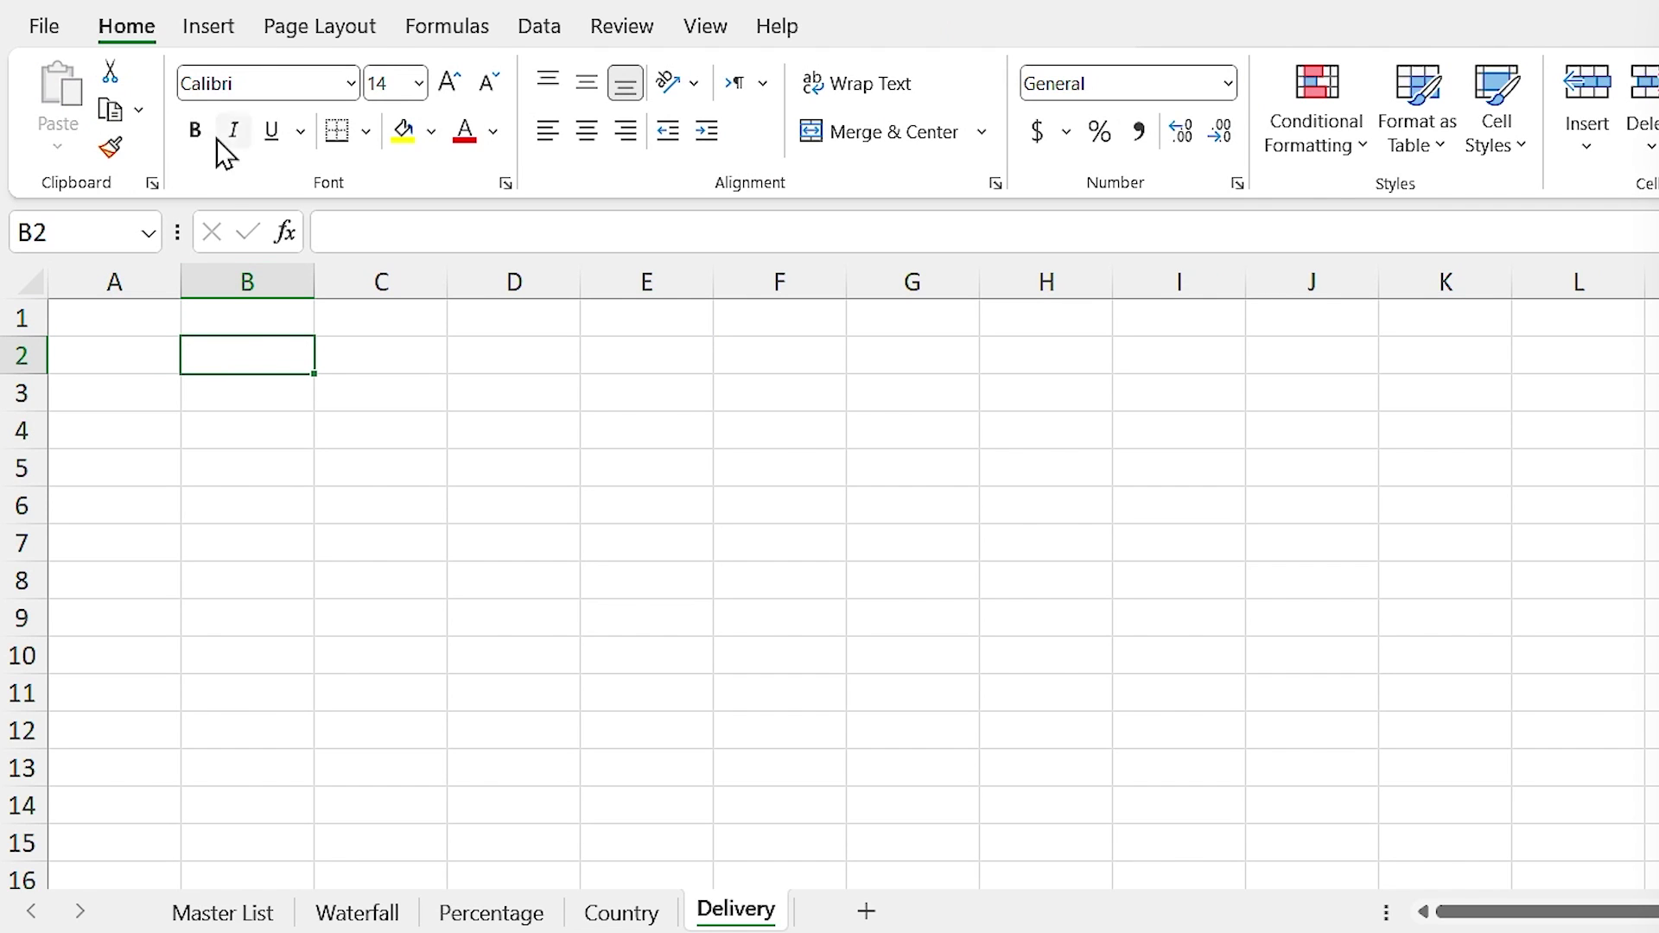
pyautogui.click(206, 32)
pyautogui.click(77, 96)
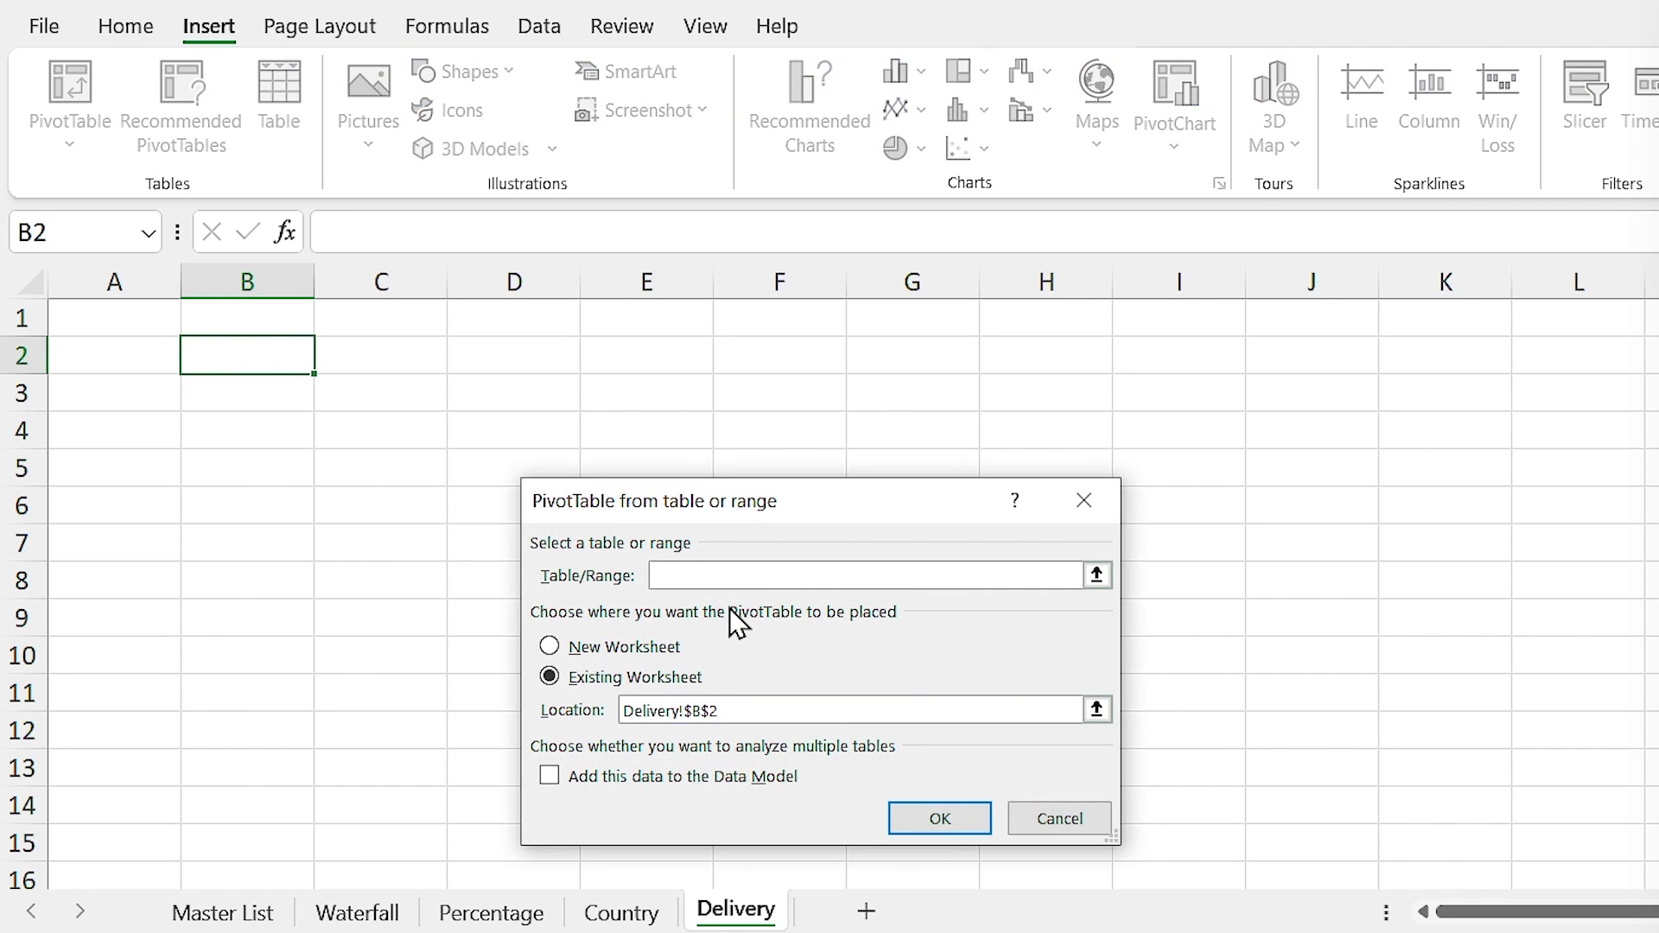
pyautogui.write('Table')
pyautogui.press('Return')
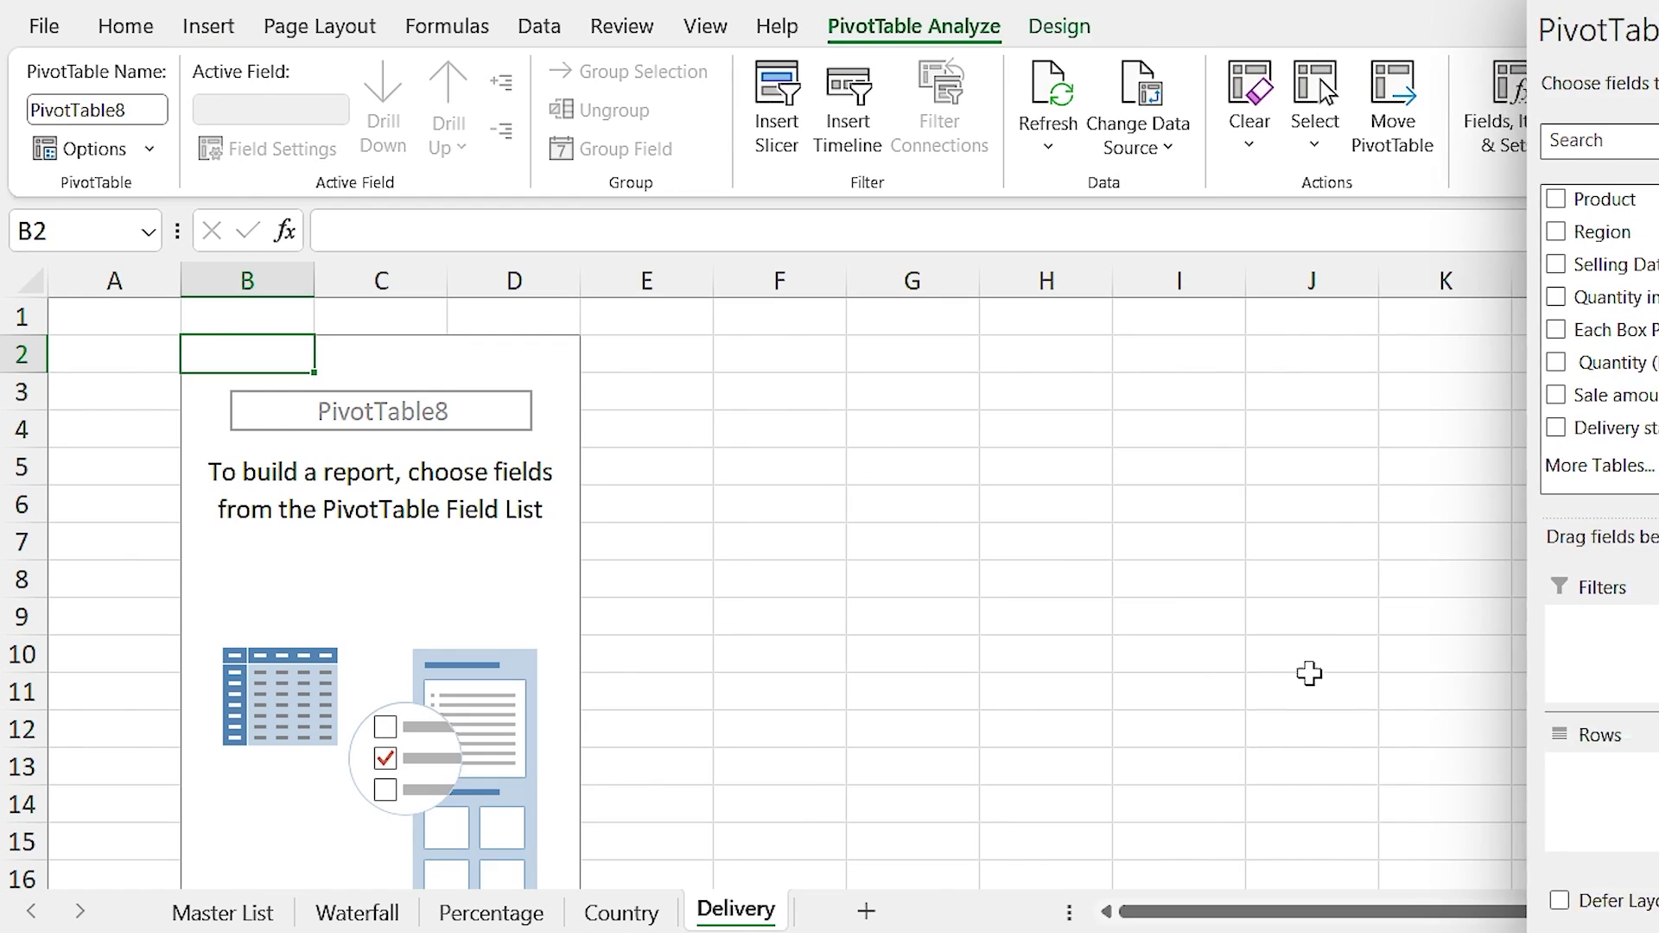
pyautogui.moveTo(1277, 429); pyautogui.dragTo(1287, 771)
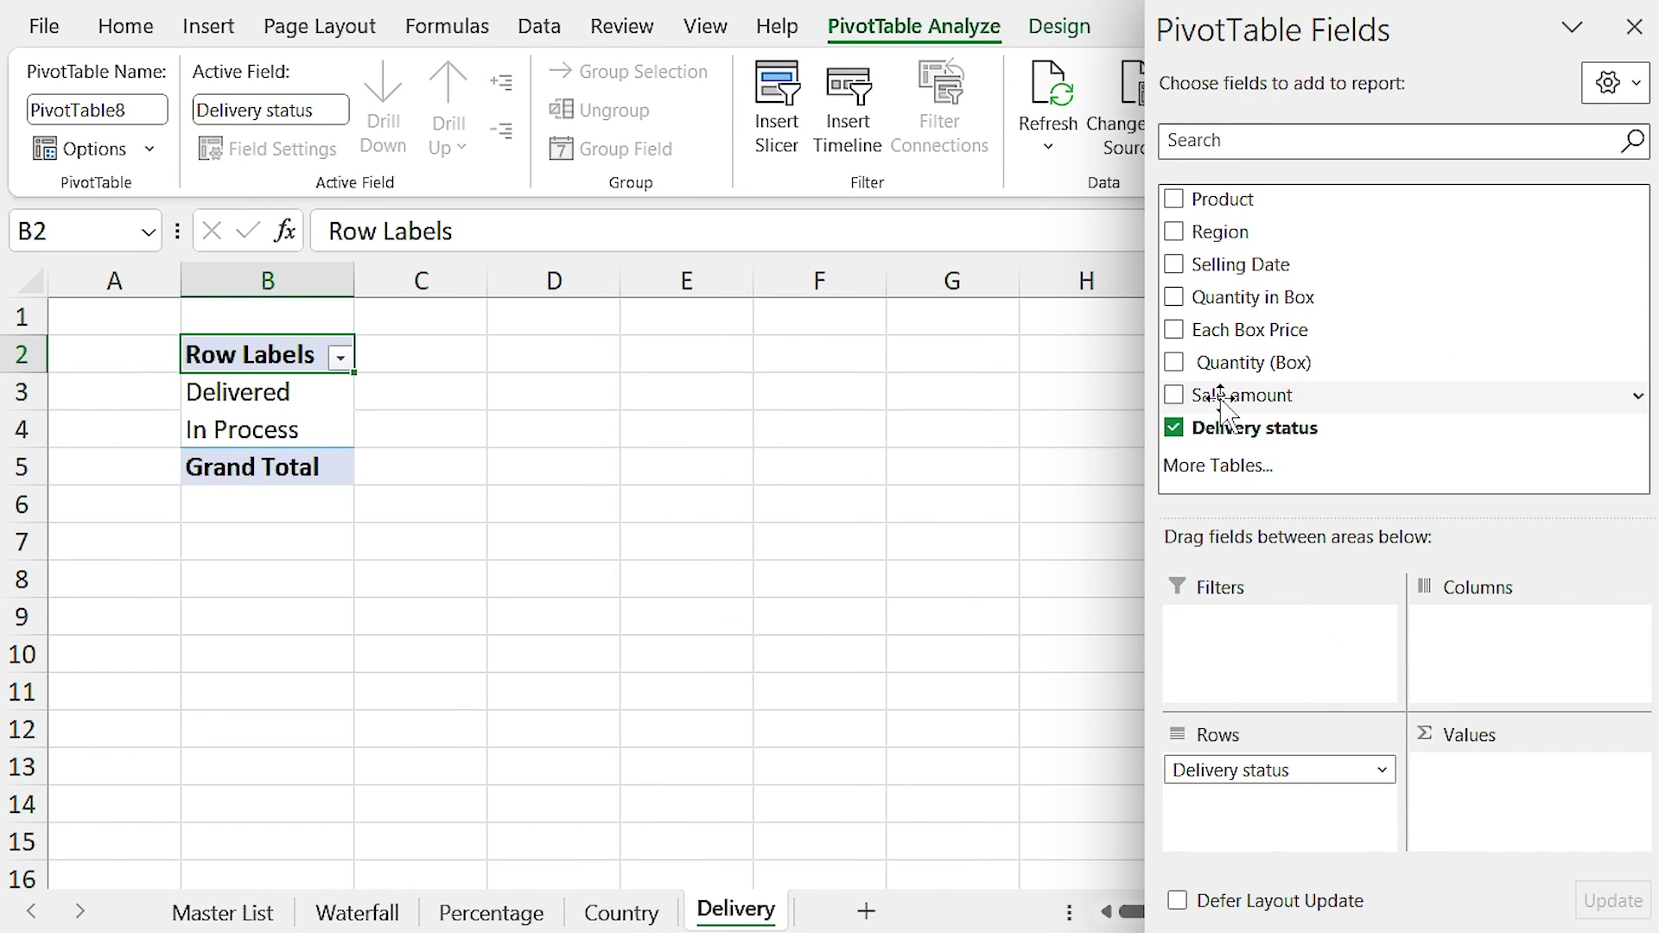
pyautogui.moveTo(1218, 399); pyautogui.dragTo(1486, 812)
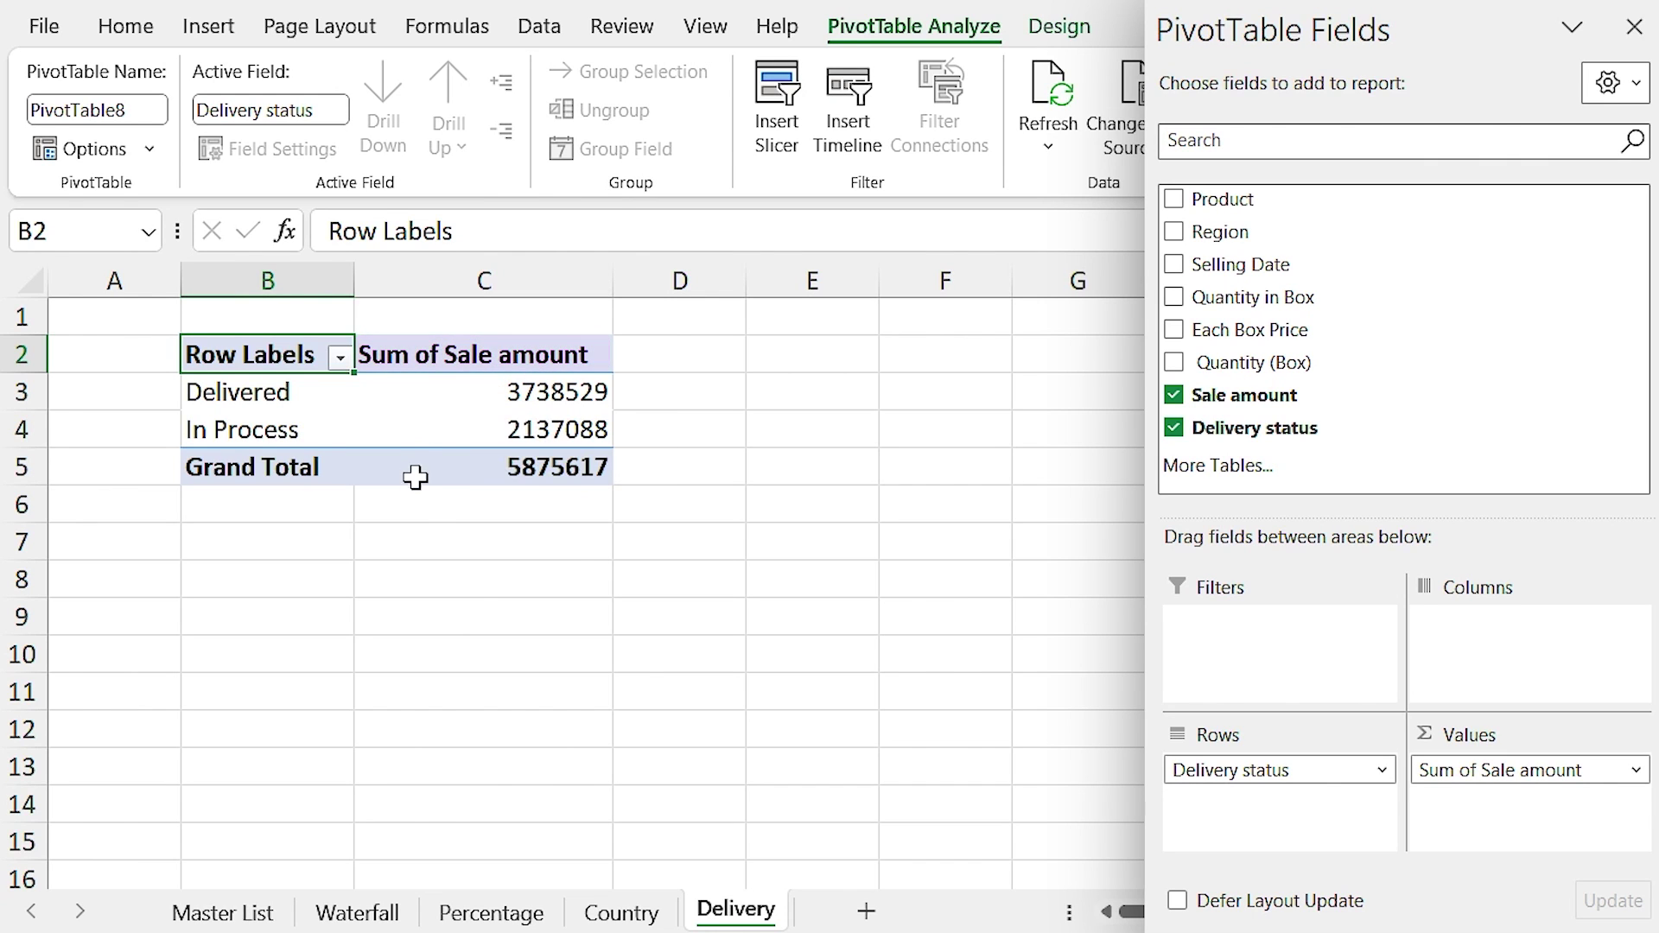
# Step: Summarize the Sale amount field in the Delivery PivotTable by Count instead of Sum
pyautogui.moveTo(413, 469)
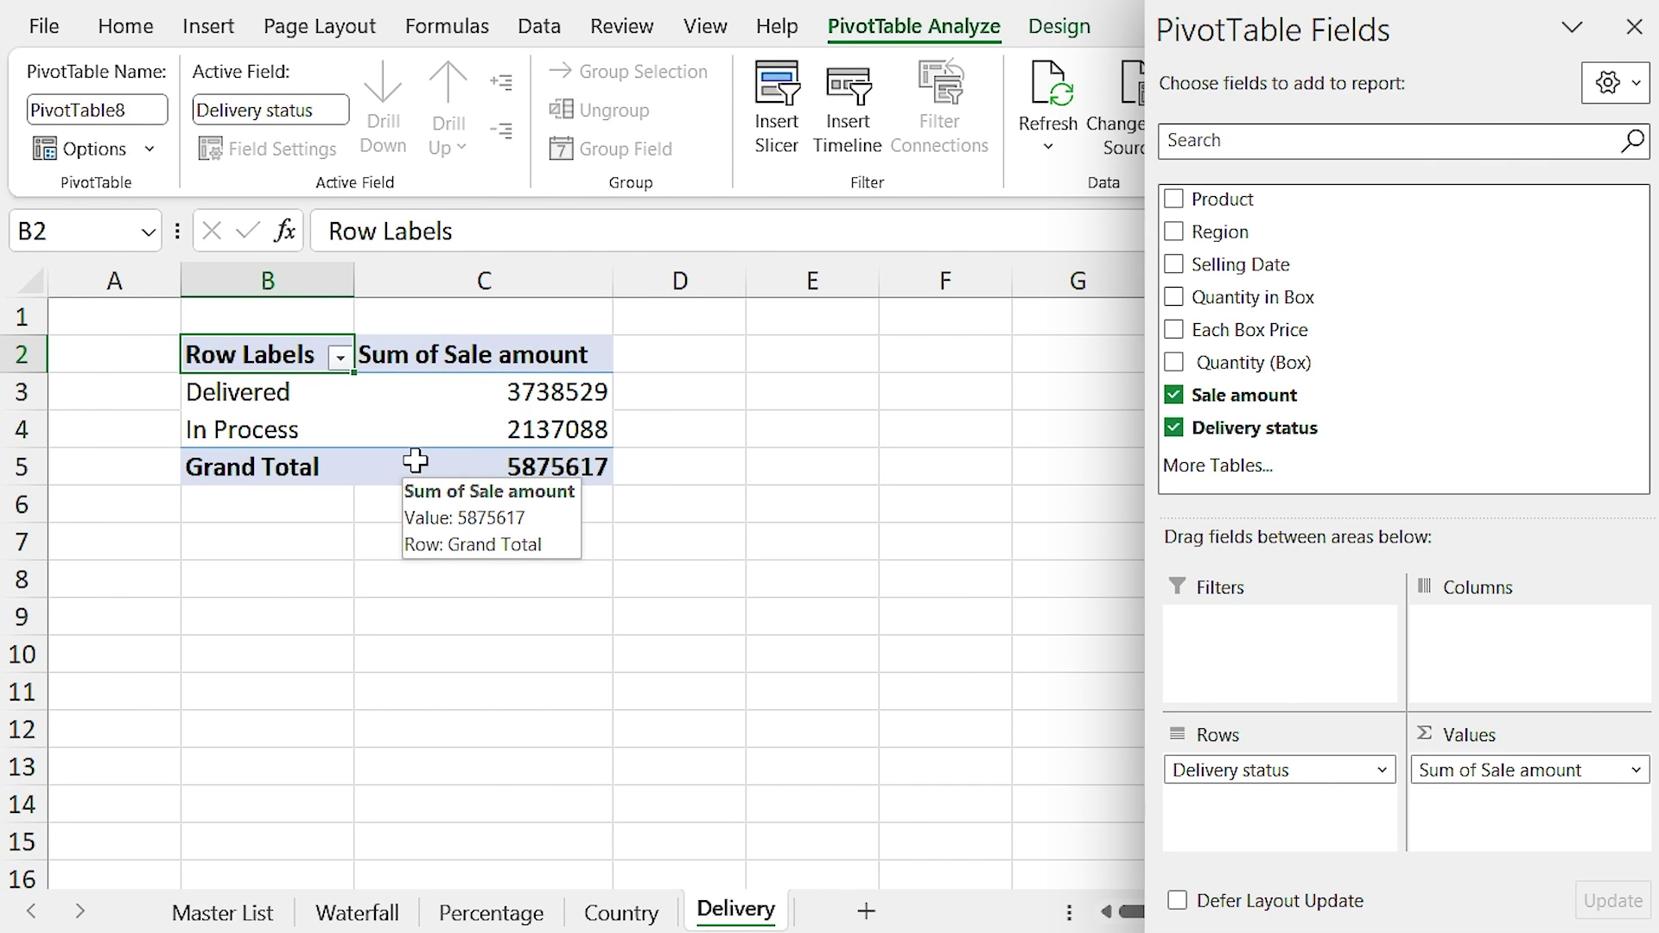
pyautogui.moveTo(445, 400)
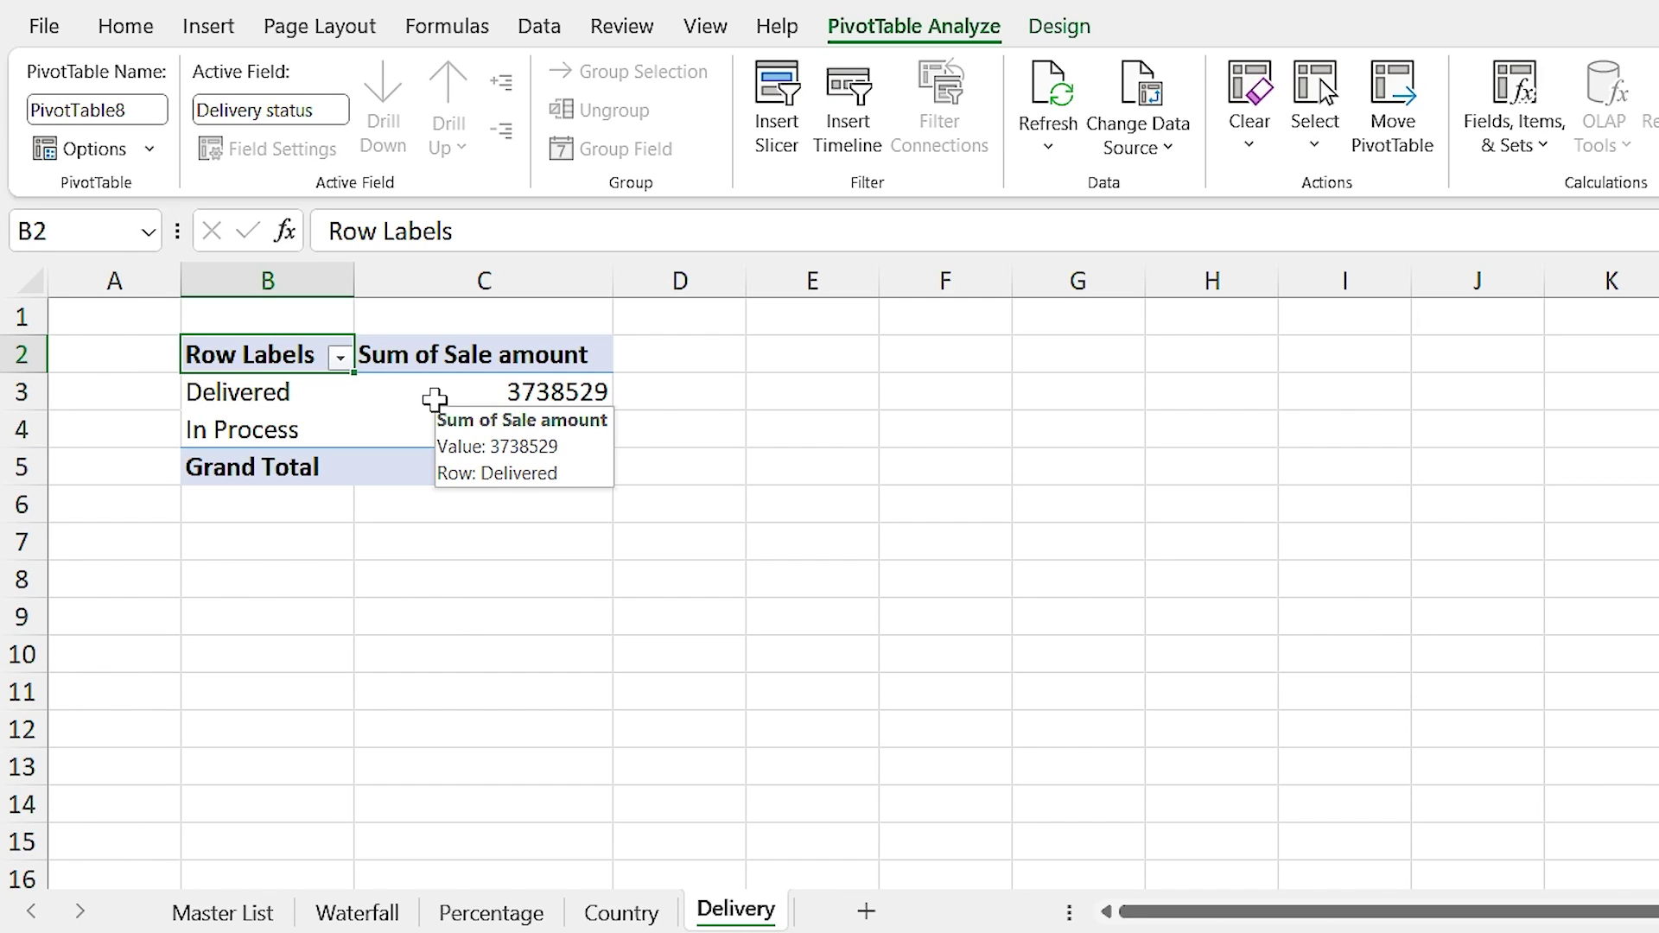
pyautogui.click(418, 395)
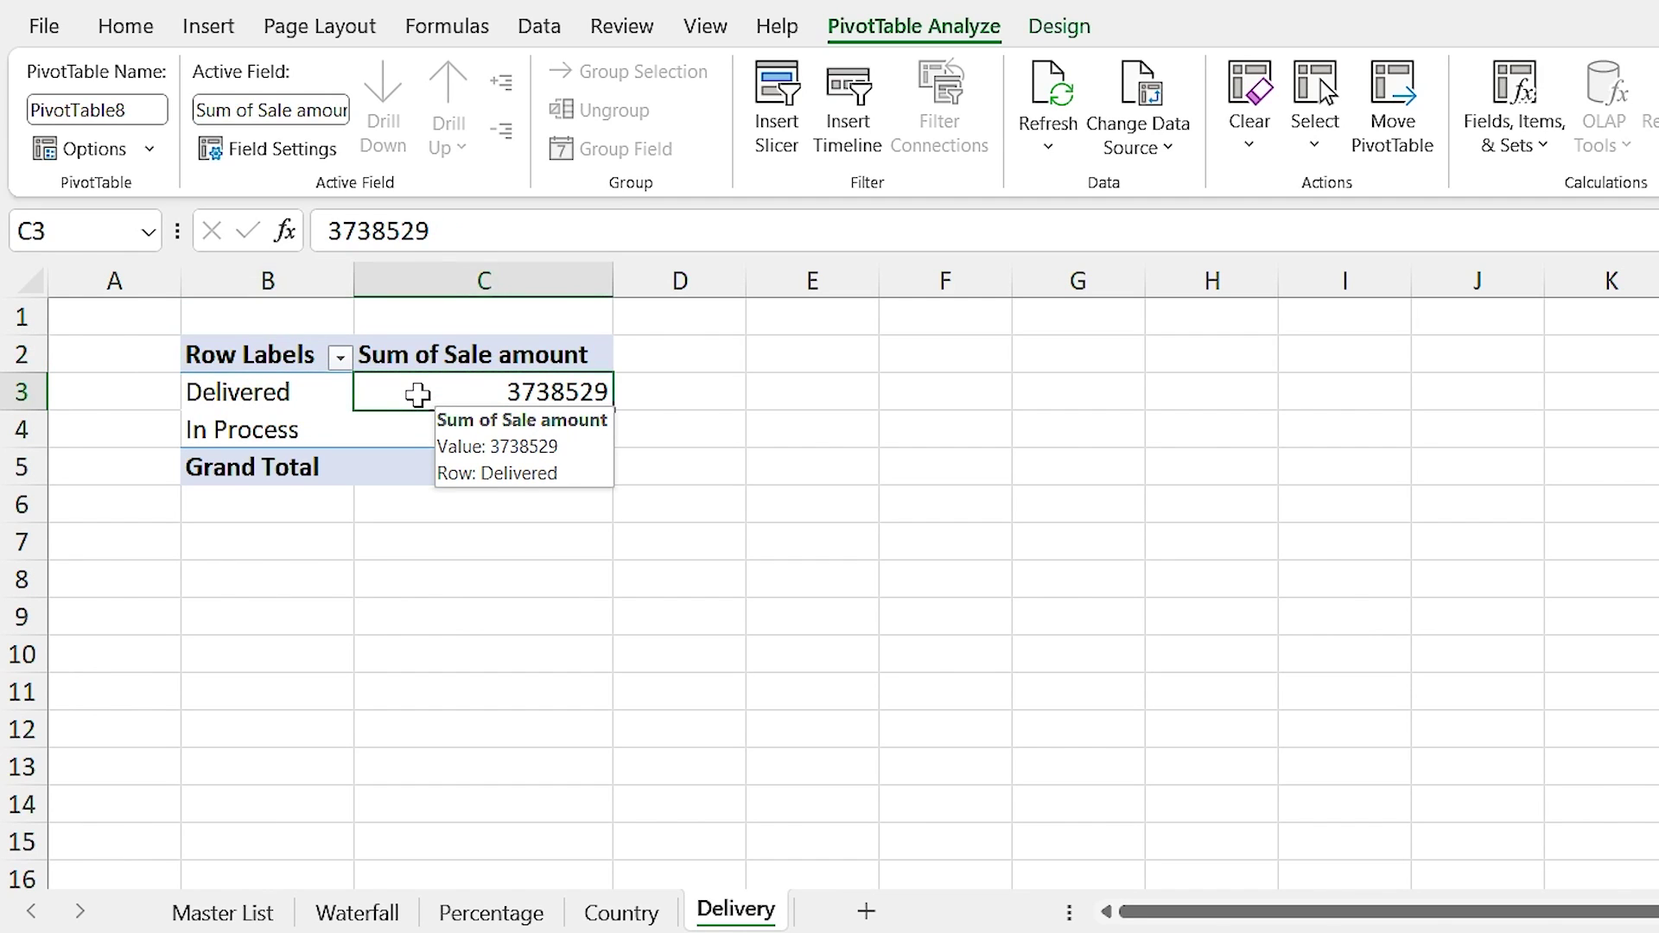
pyautogui.rightClick(416, 394)
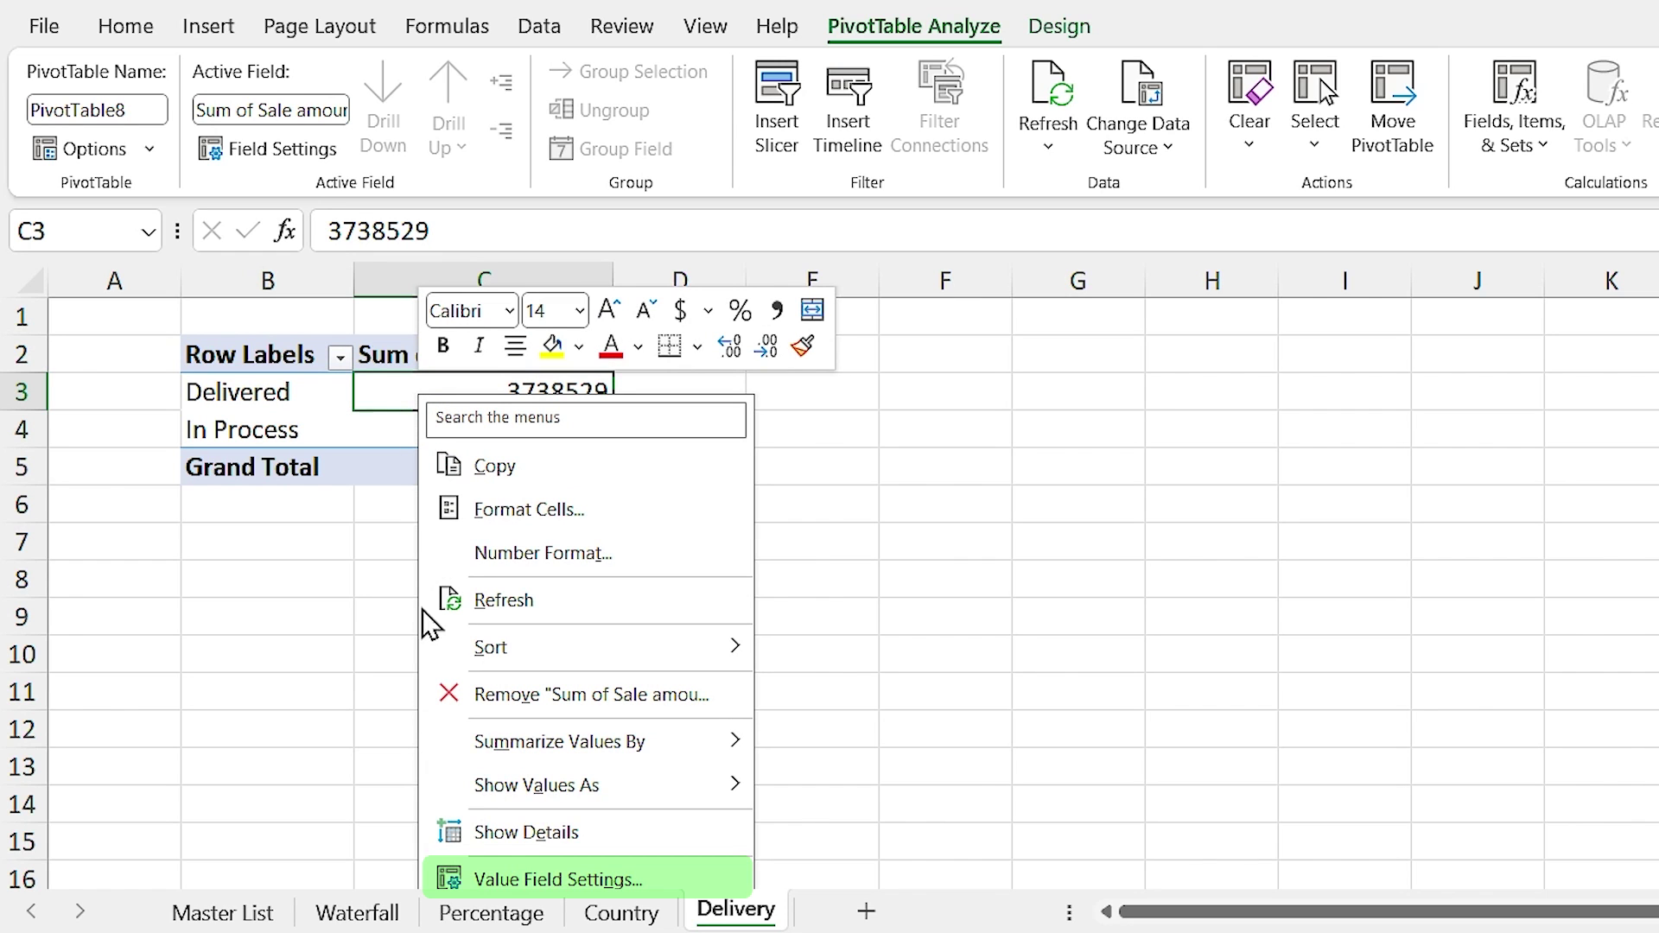
pyautogui.click(521, 880)
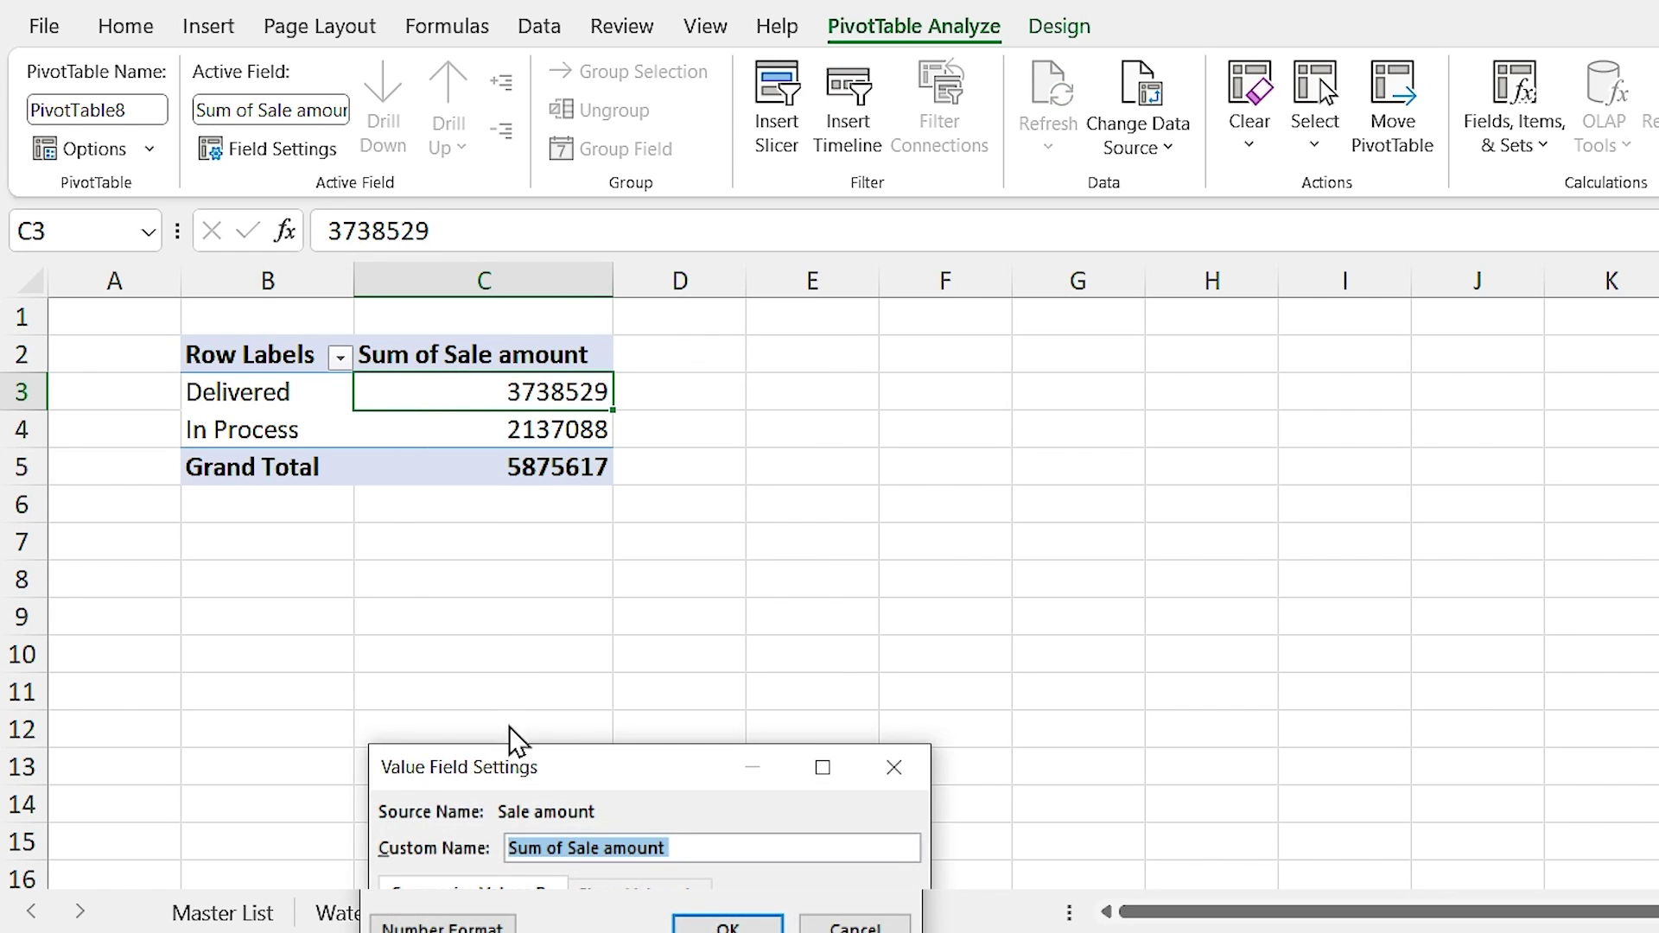
pyautogui.moveTo(524, 766); pyautogui.dragTo(790, 381)
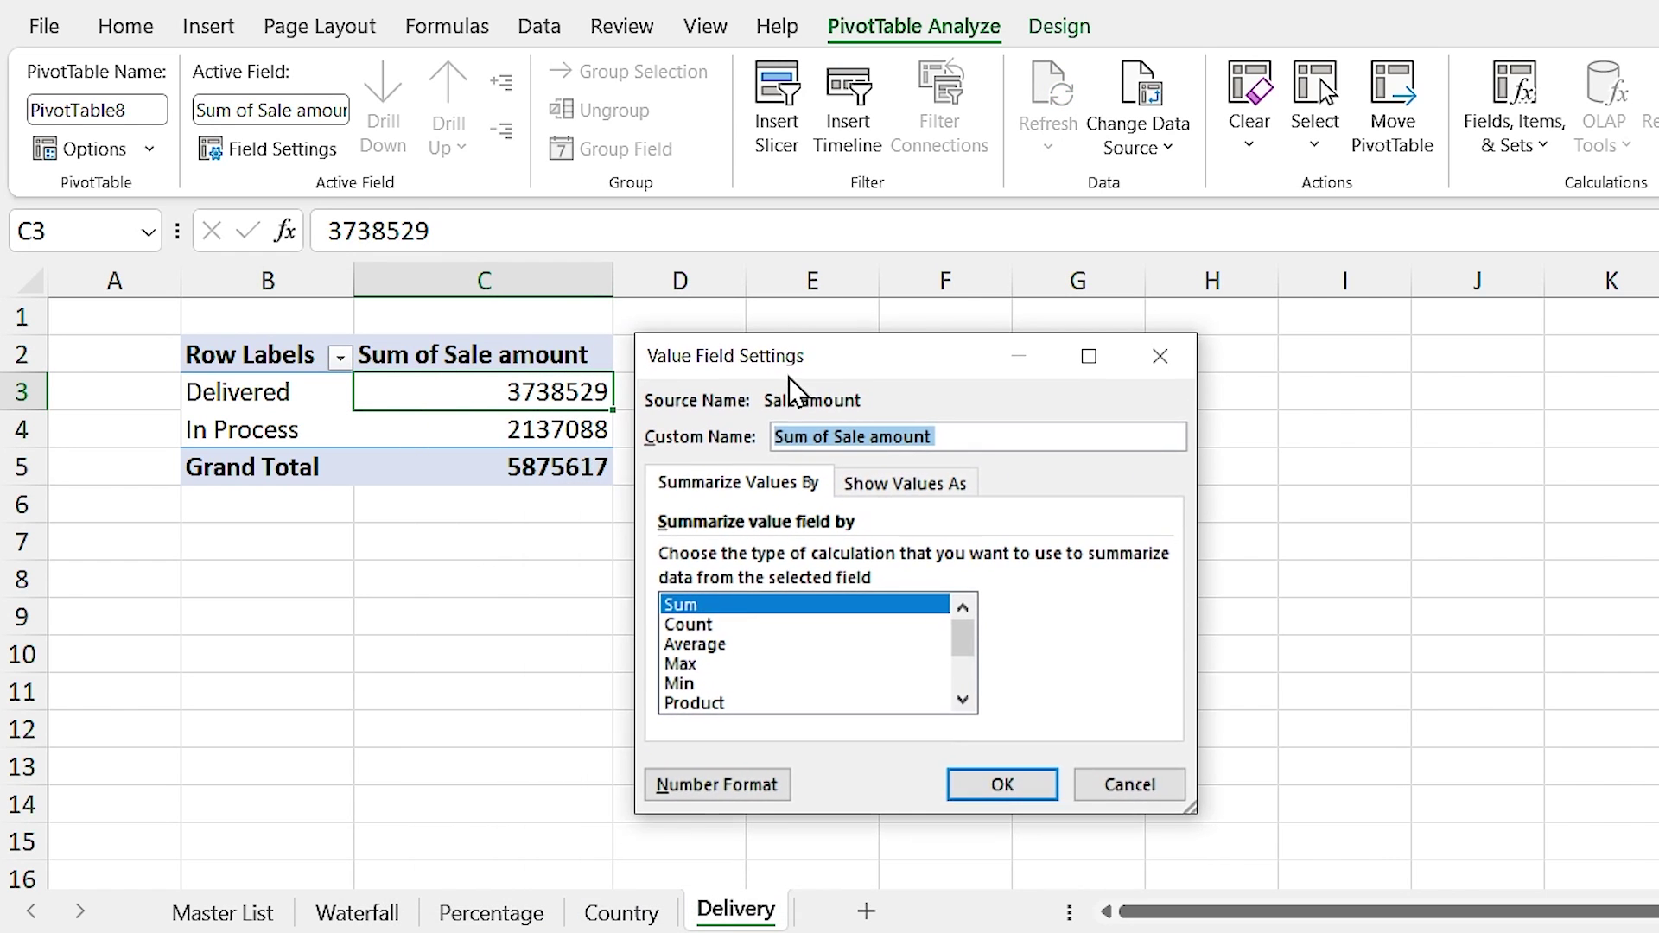
pyautogui.click(702, 626)
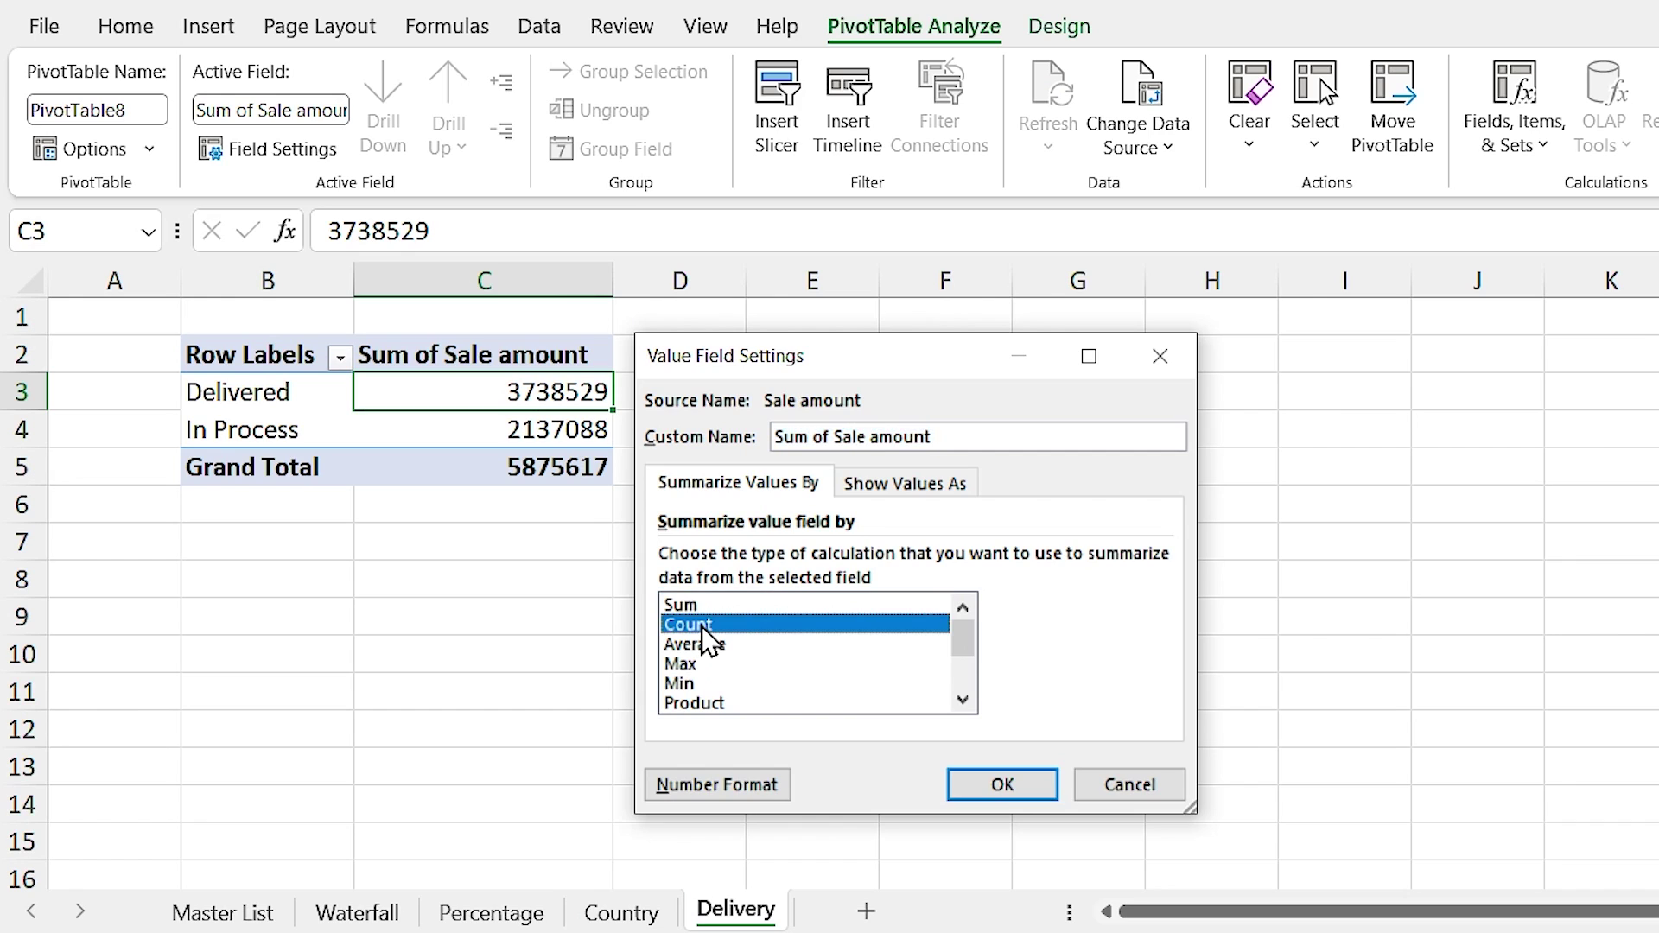
pyautogui.click(1004, 790)
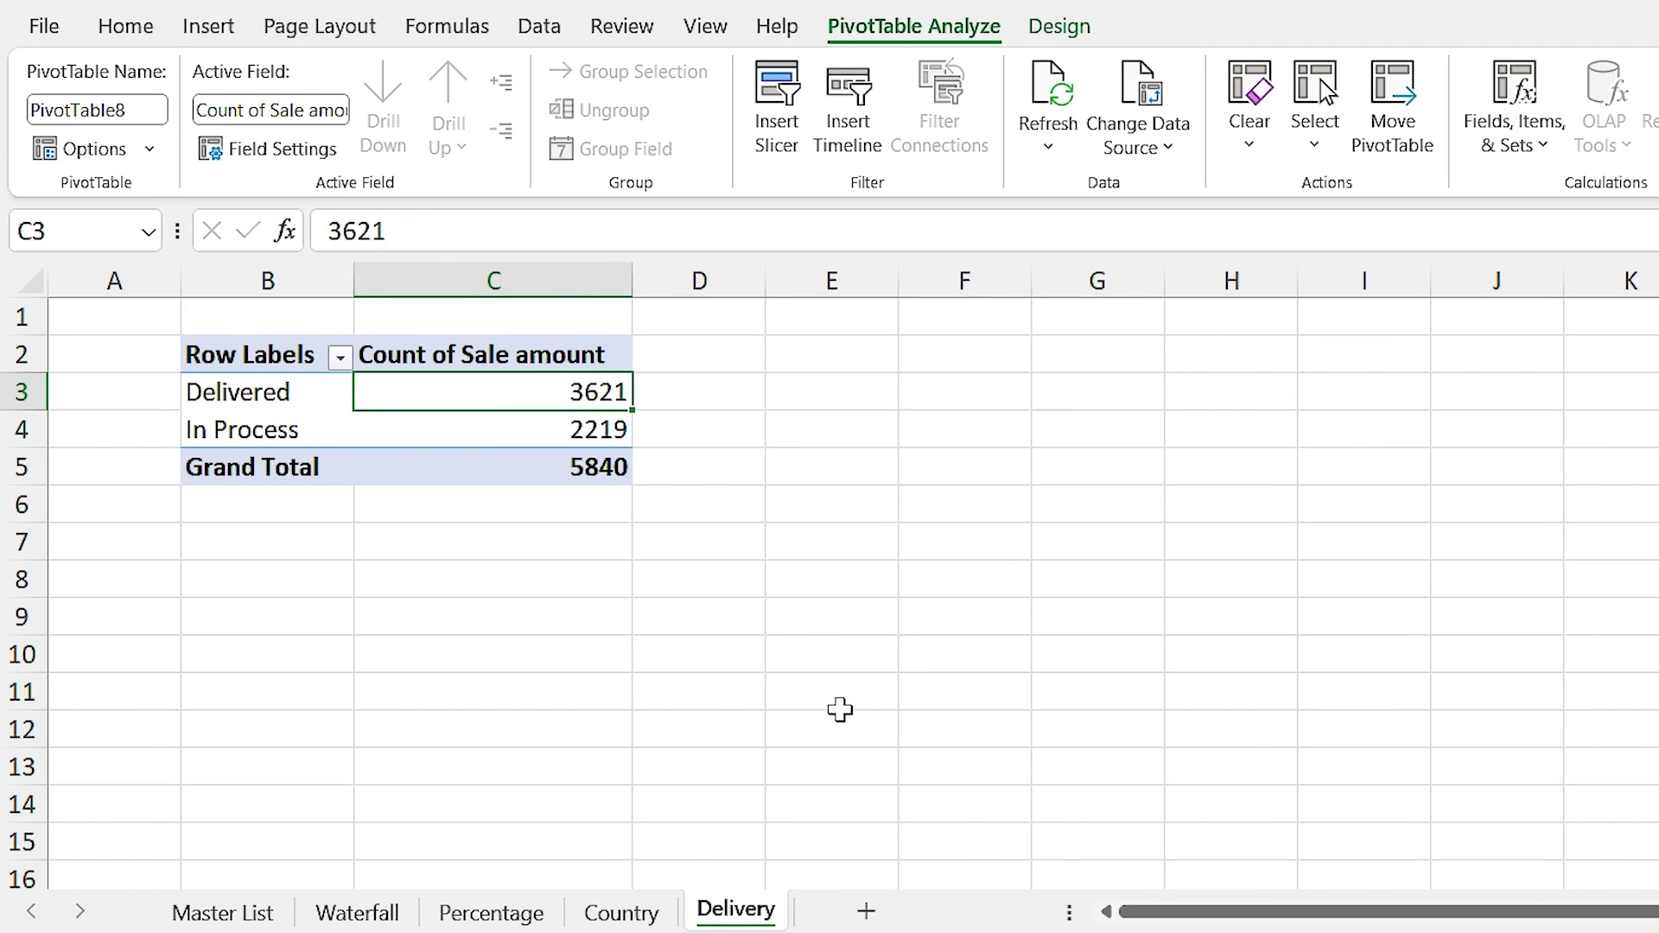
# Step: Show the PivotTable's Count of Sale amount values as % of Grand Total
pyautogui.moveTo(471, 431)
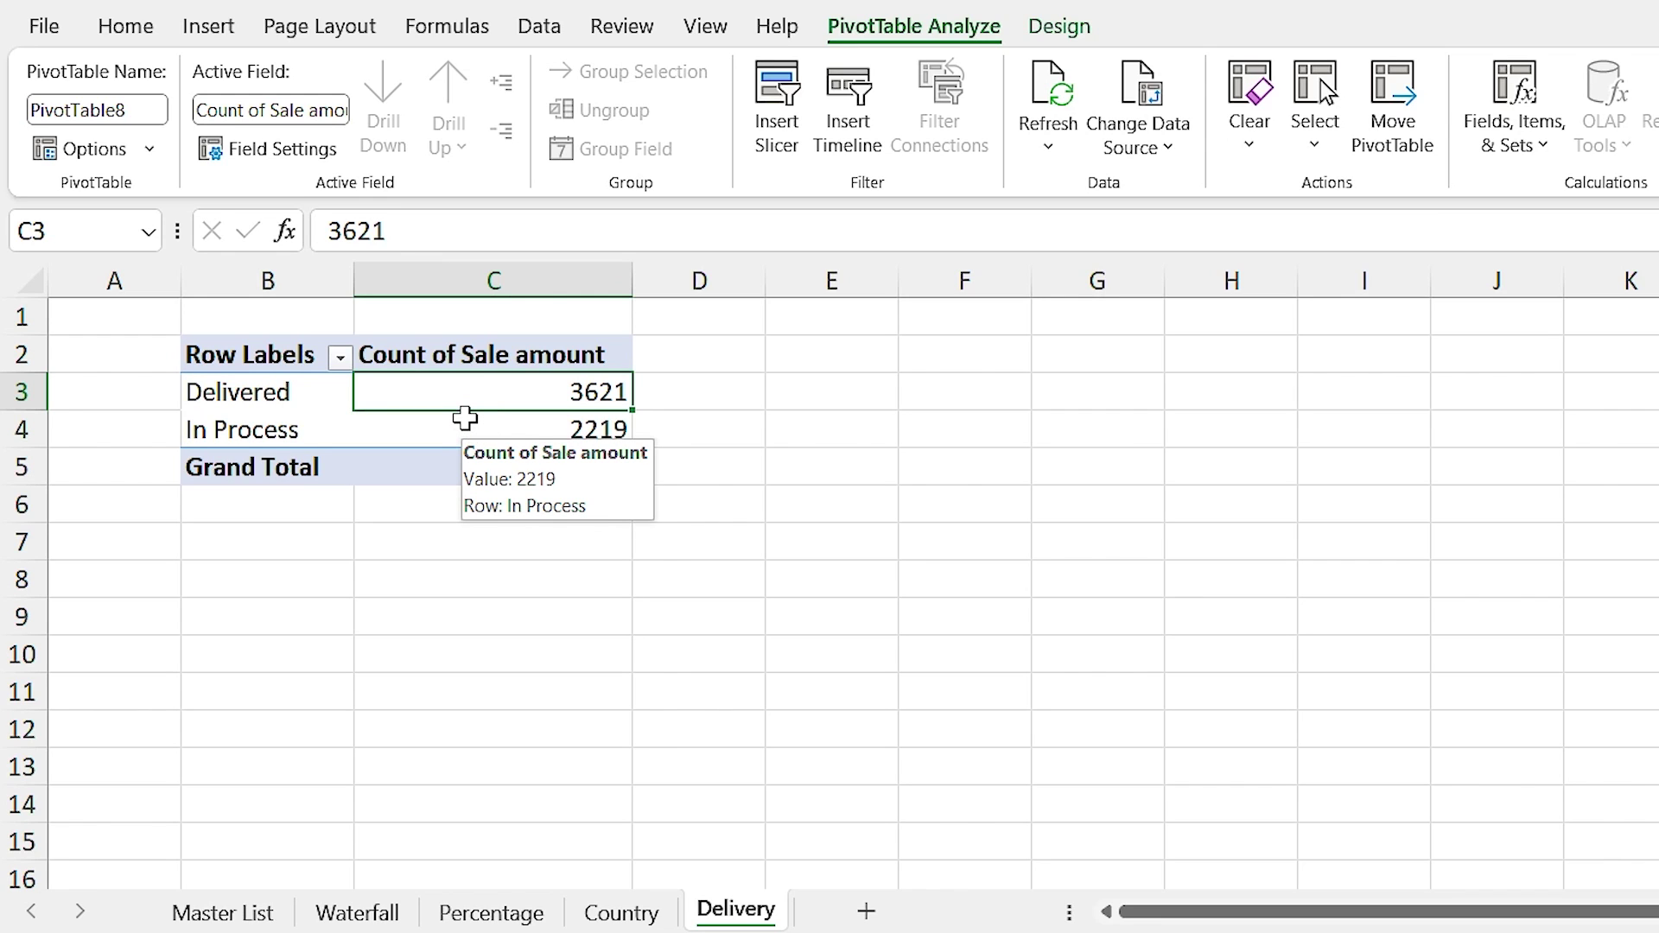
pyautogui.rightClick(452, 395)
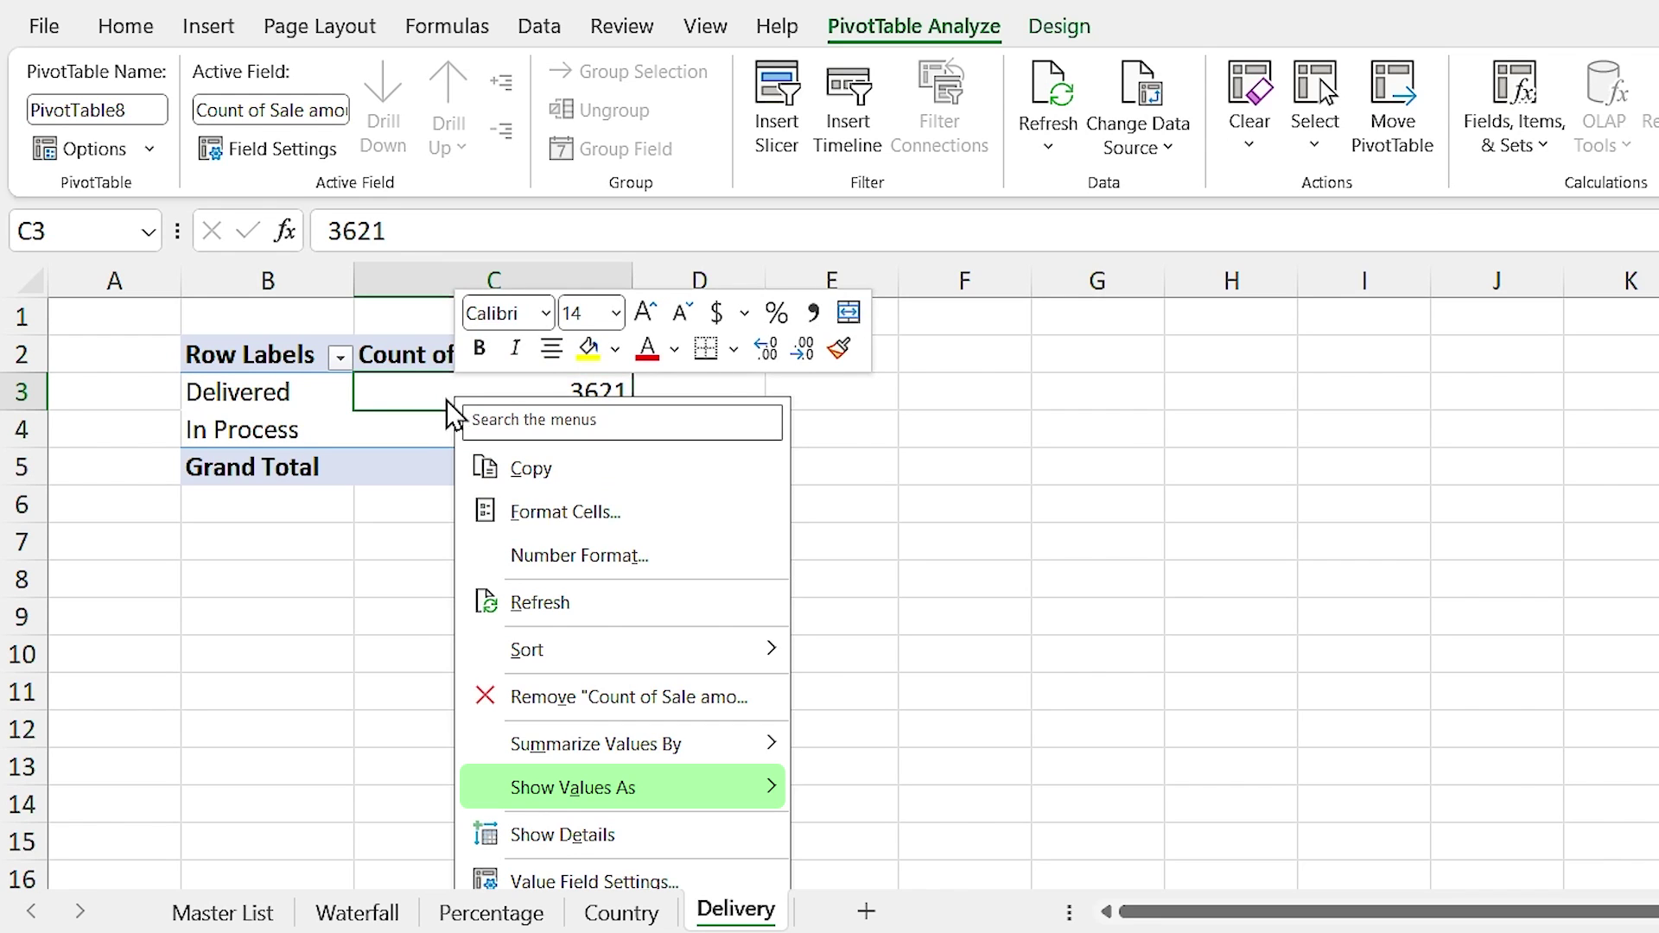
pyautogui.moveTo(579, 786)
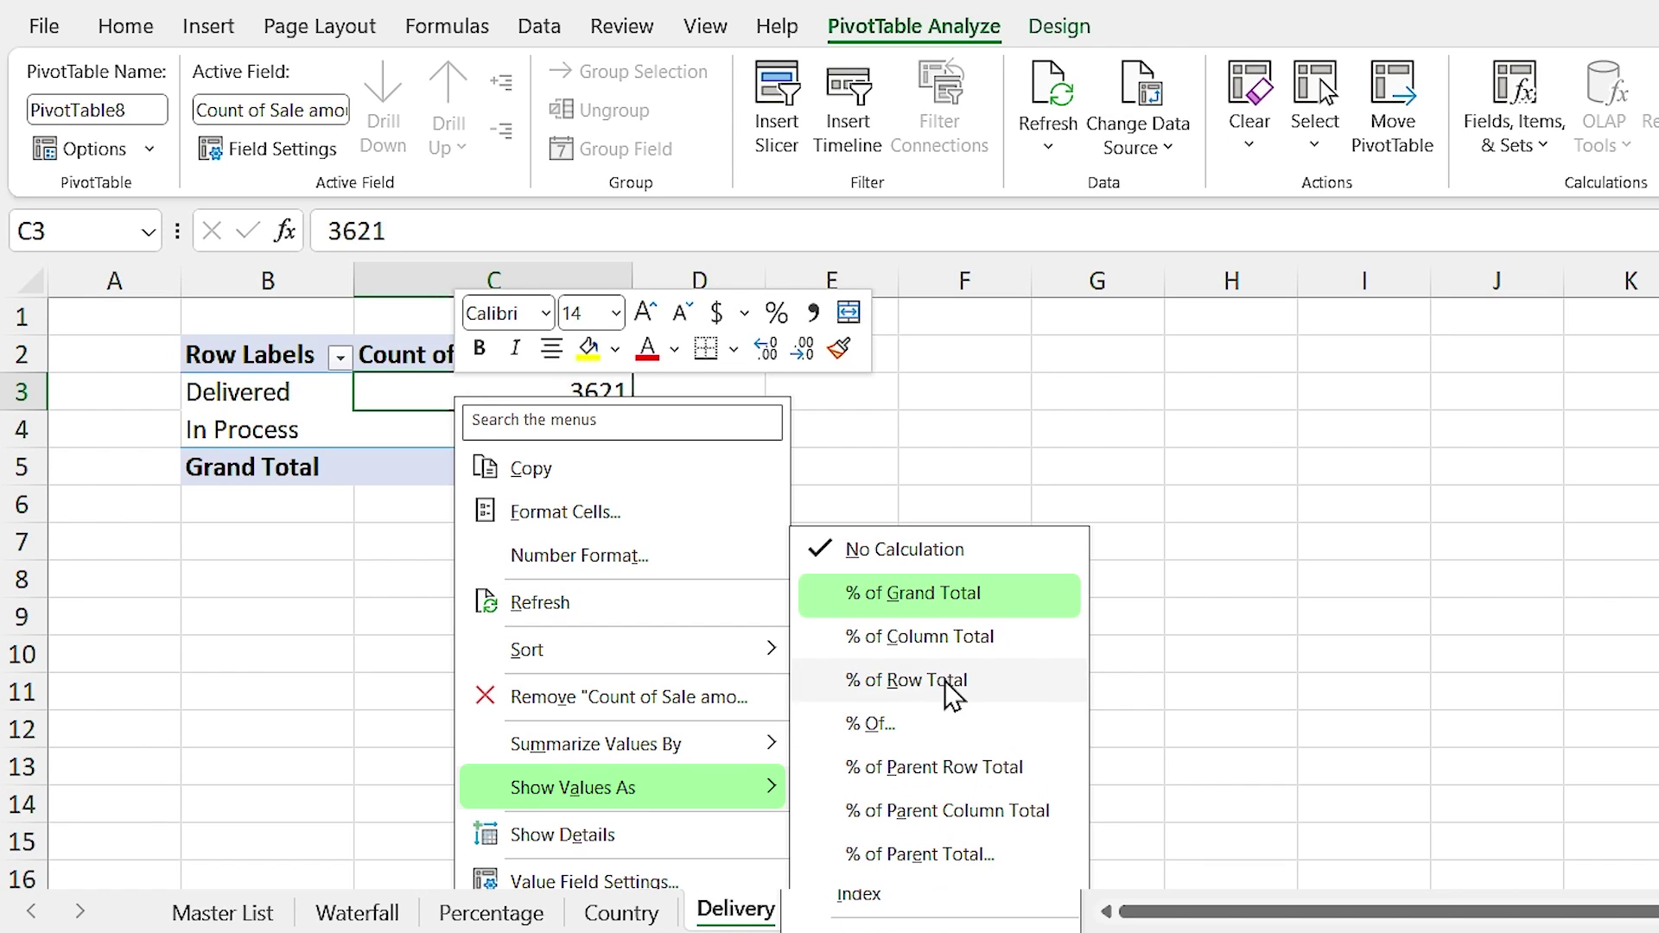
pyautogui.click(941, 605)
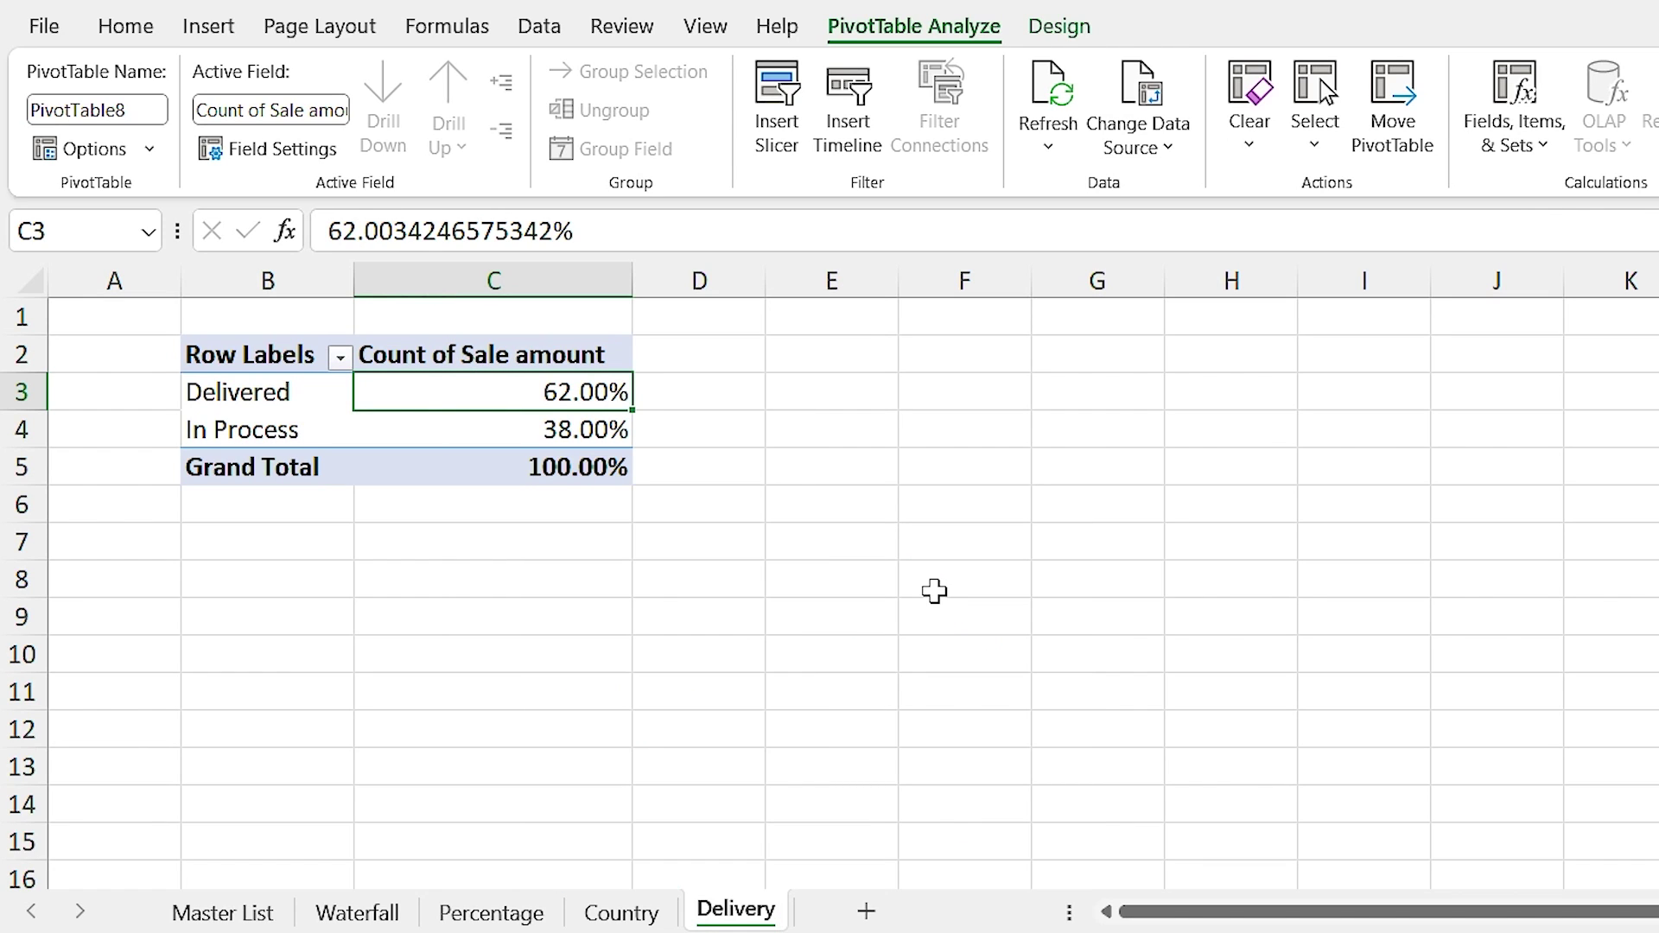
# Step: Copy PivotTable range B2:C4, paste it as values at E2, and autofit columns E and F
pyautogui.moveTo(499, 397)
pyautogui.moveTo(253, 356); pyautogui.dragTo(500, 425)
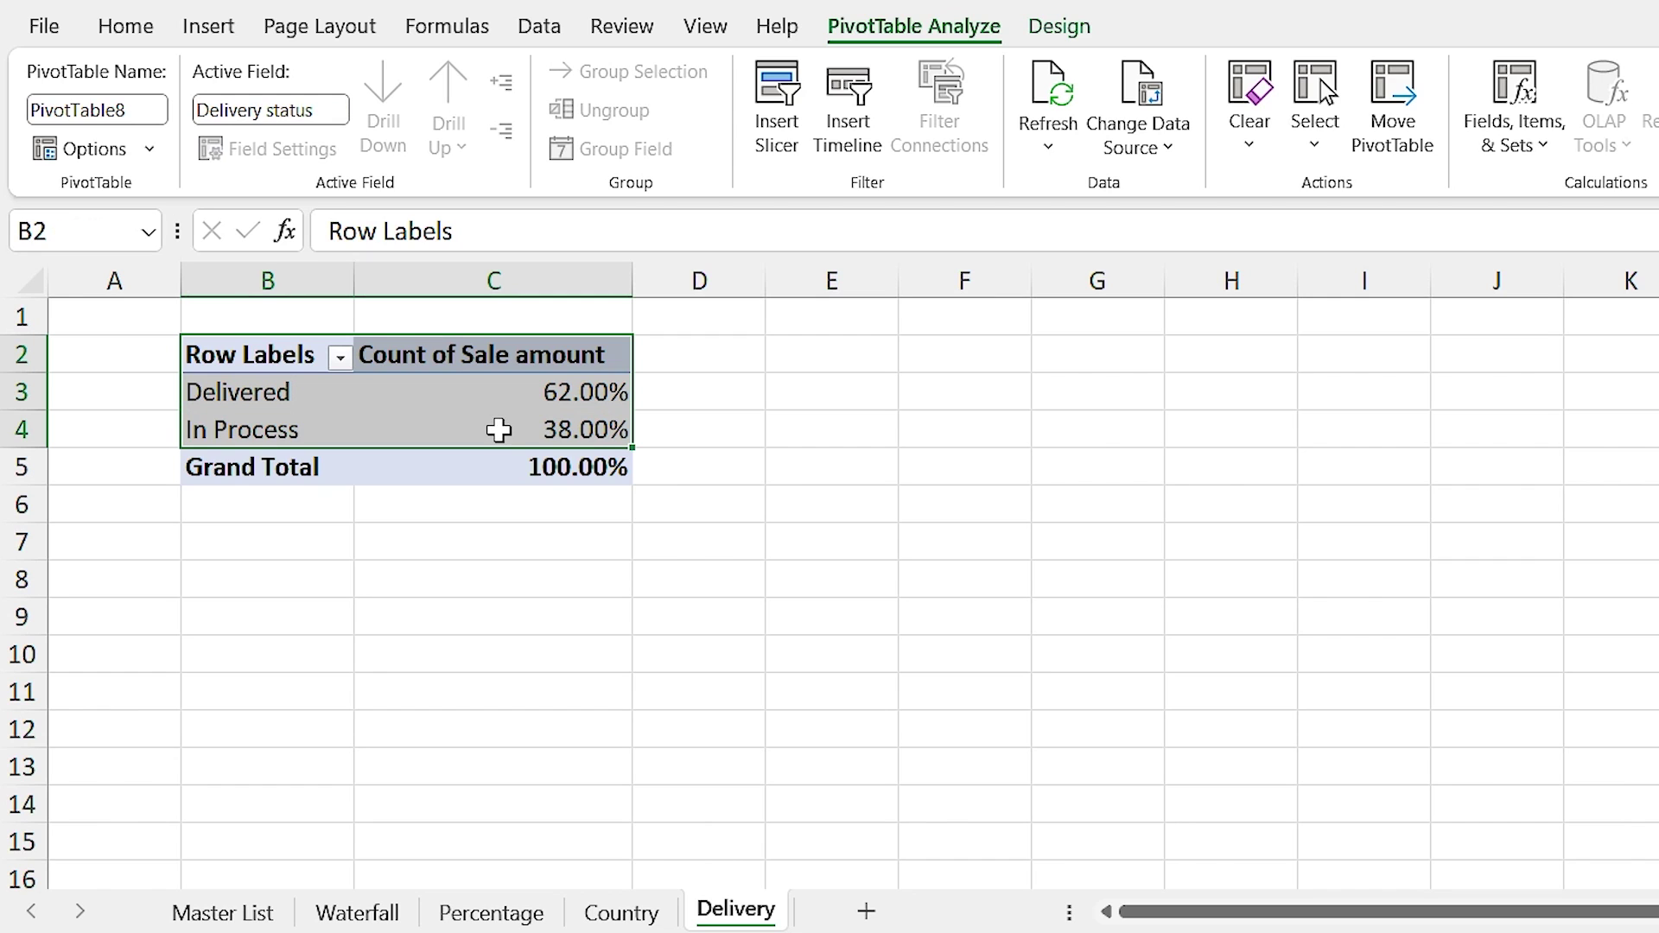
pyautogui.hotkey('ctrl', 'c')
pyautogui.click(789, 352)
pyautogui.rightClick(796, 351)
pyautogui.click(923, 560)
pyautogui.moveTo(860, 285); pyautogui.dragTo(1024, 294)
pyautogui.doubleClick(1024, 294)
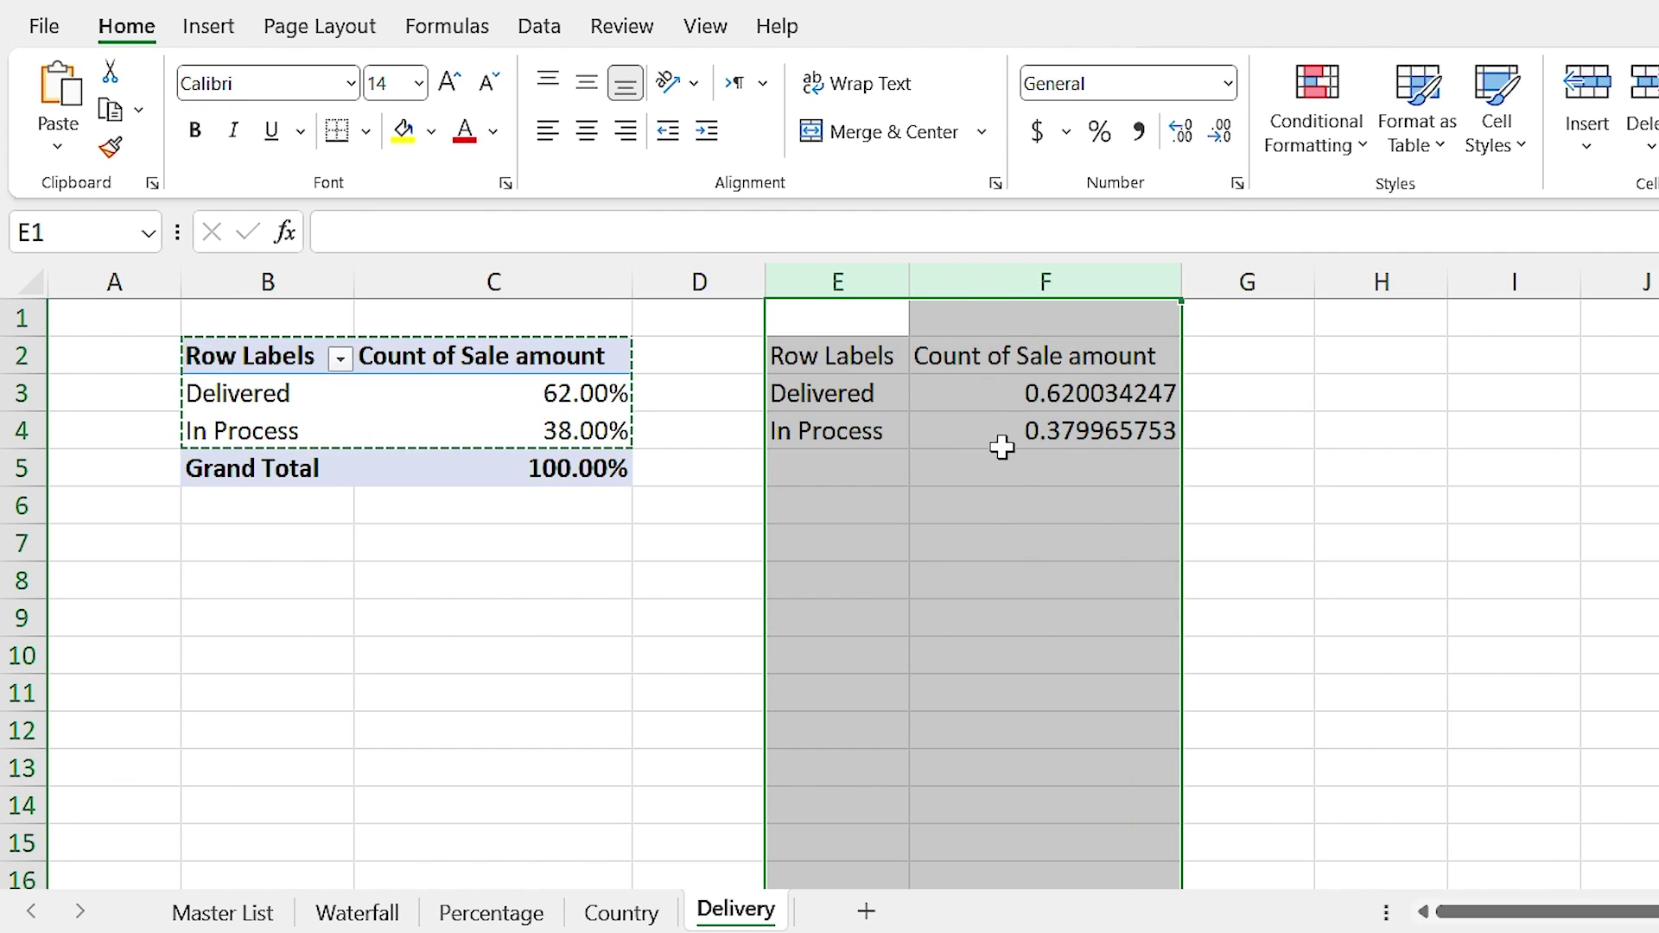
# Step: Link F3 to PivotTable cell C3 with a GETPIVOTDATA formula that takes its Delivery status item from E3
pyautogui.click(966, 399)
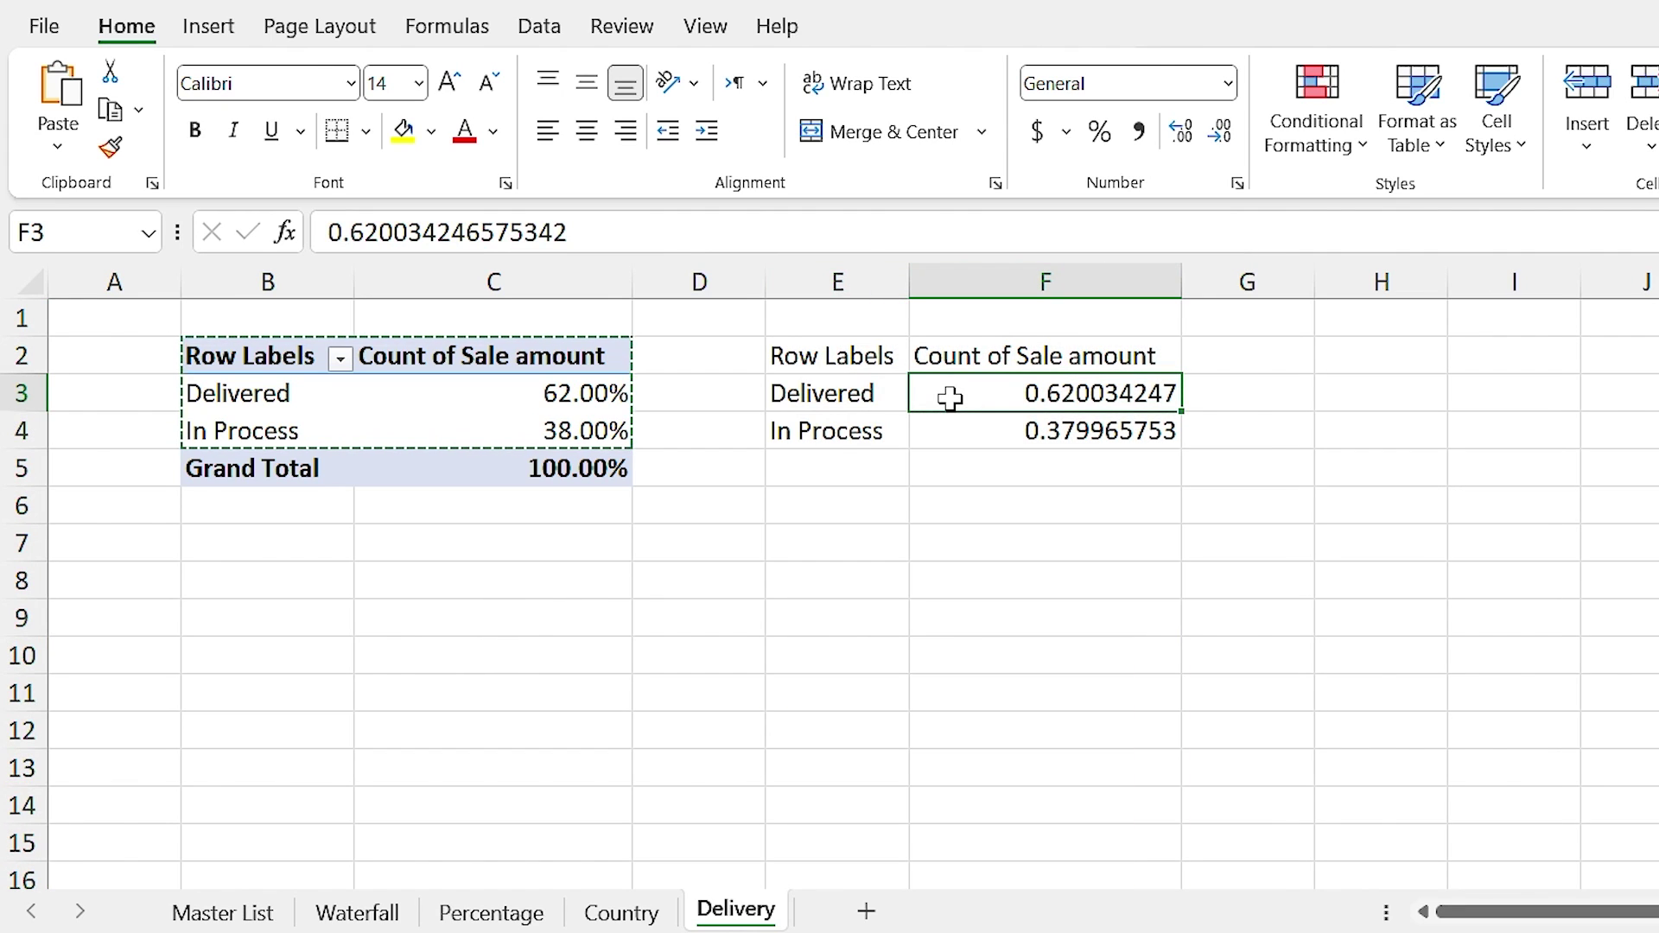
pyautogui.write('=')
pyautogui.click(600, 394)
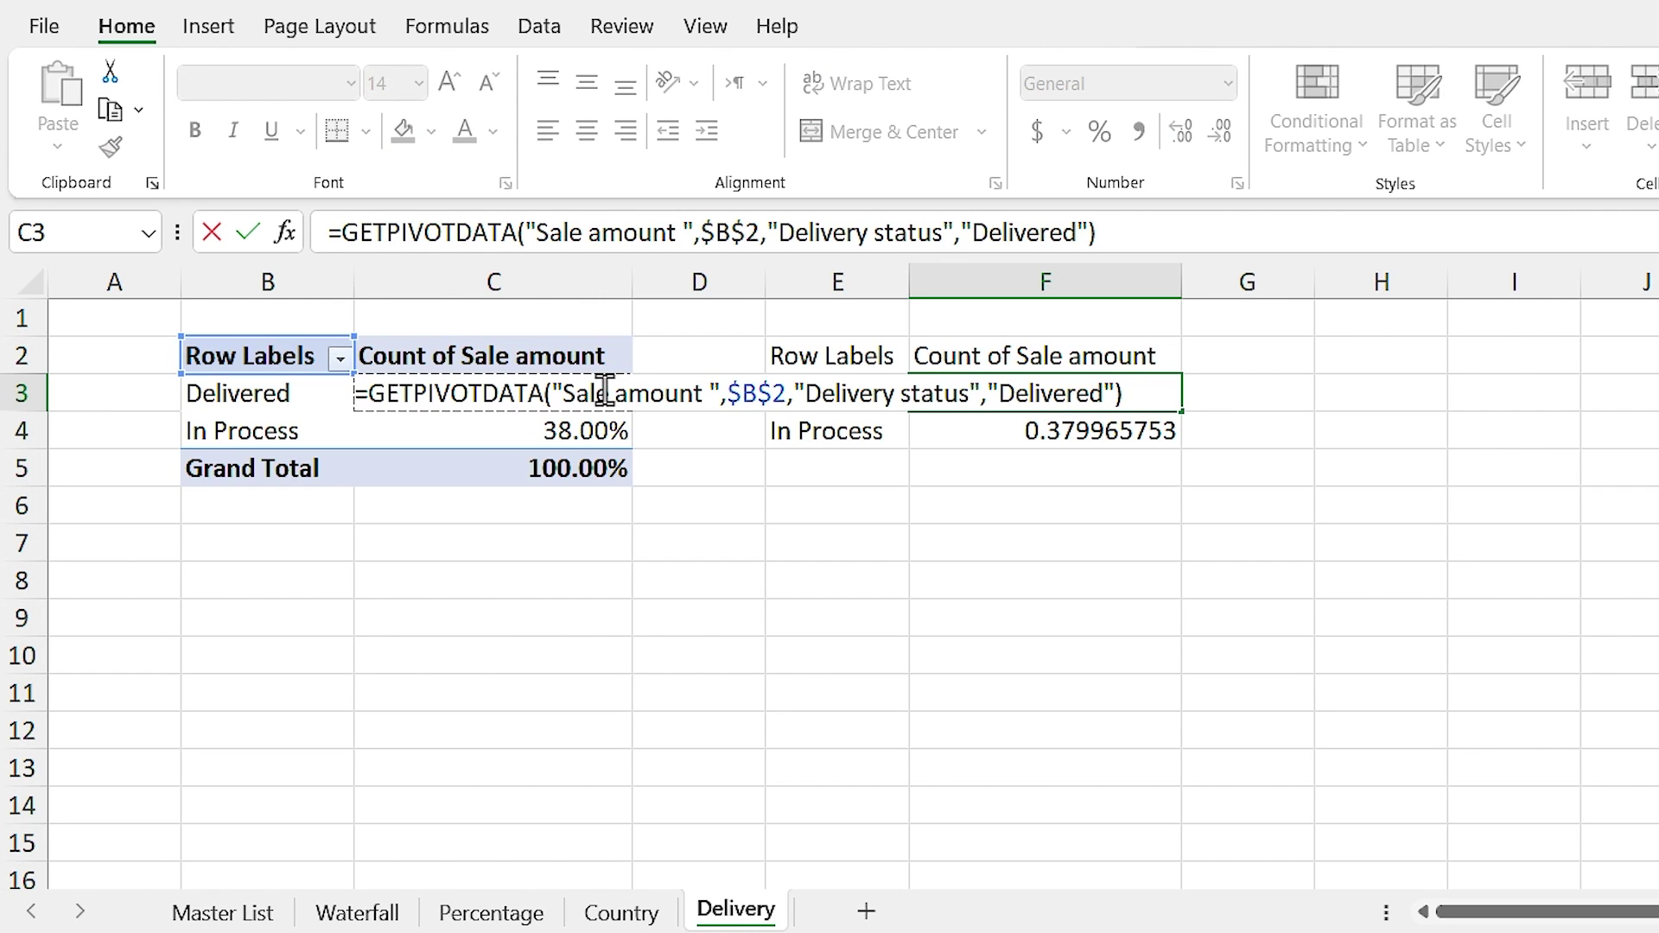
pyautogui.press('Return')
pyautogui.press('Up')
pyautogui.press('F2')
pyautogui.hotkey('ctrl', 'shift', 'Left')
pyautogui.click(836, 393)
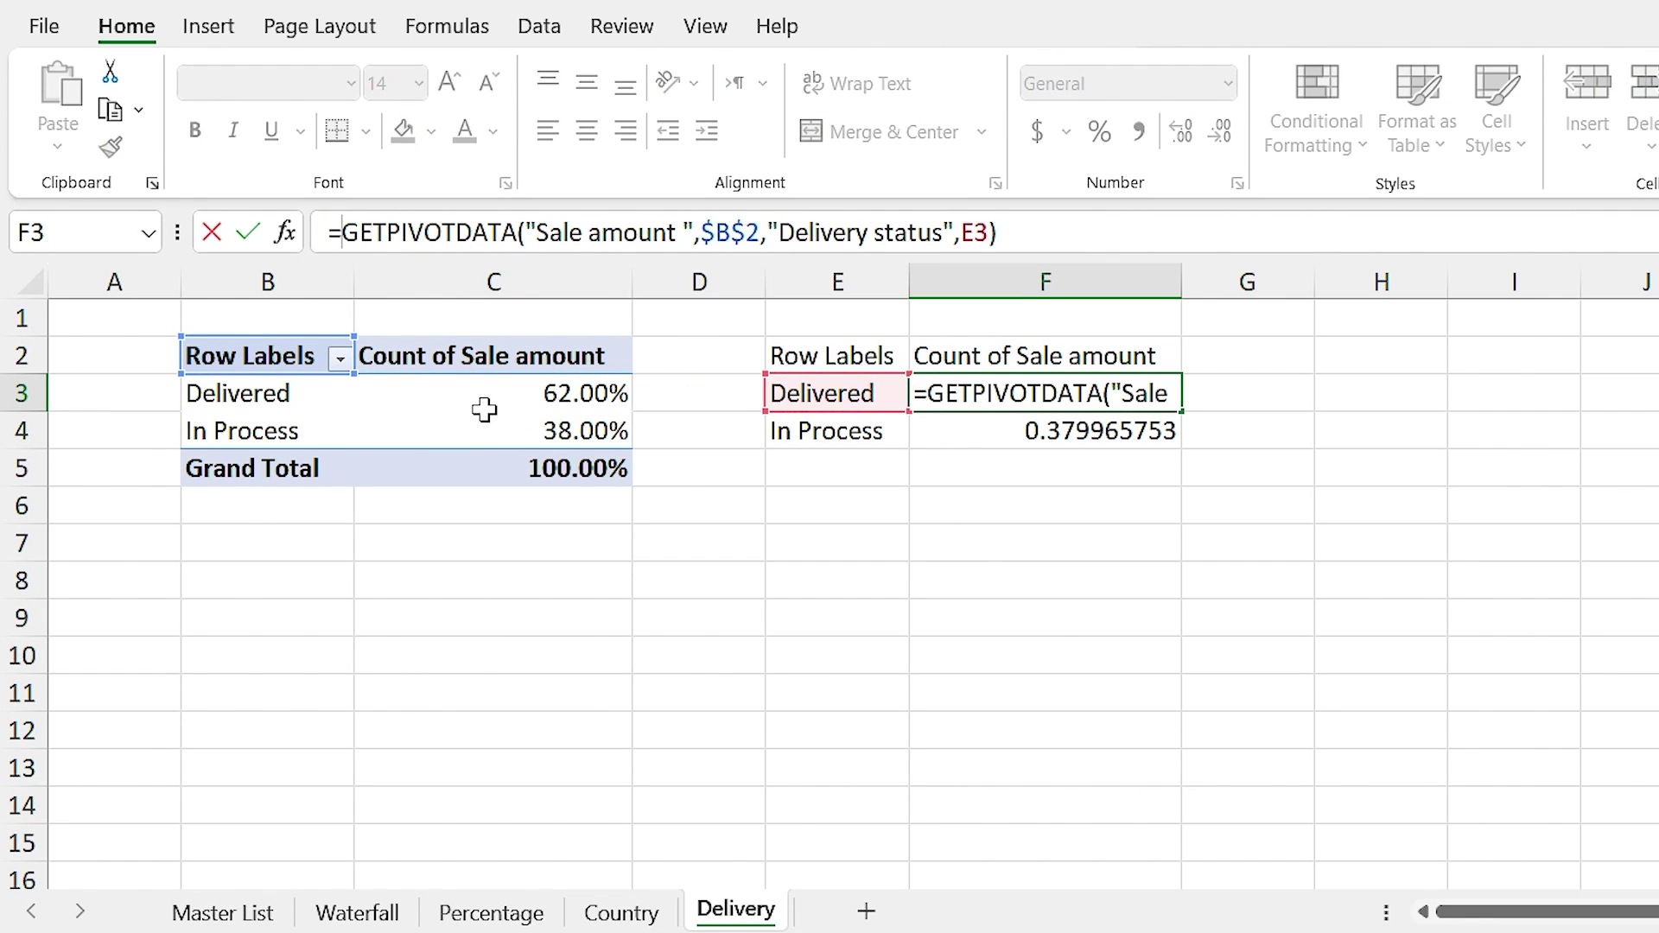
# Step: Wrap the GETPIVOTDATA formula in F3 in IFERROR with 0 as the fallback value
pyautogui.write('IFERROR(')
pyautogui.click(1137, 230)
pyautogui.write(',0)')
pyautogui.press('Return')
pyautogui.press('Up')
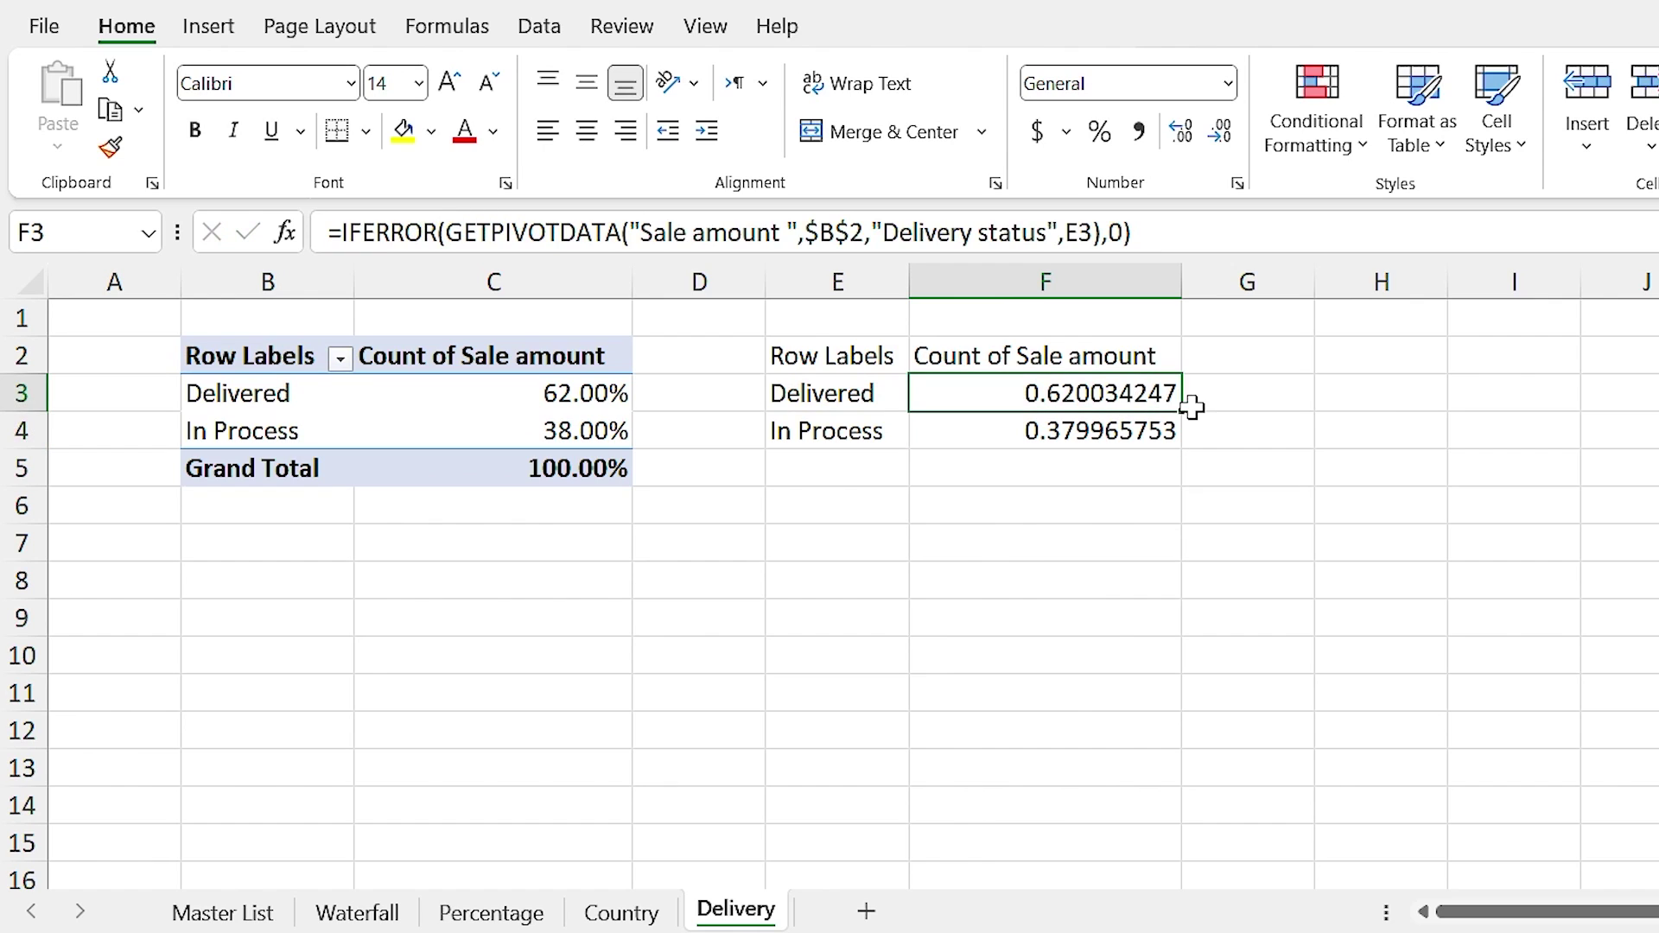
# Step: Fill the F3 formula down to F4 and format both cells as percentages
pyautogui.moveTo(1181, 415); pyautogui.dragTo(1183, 446)
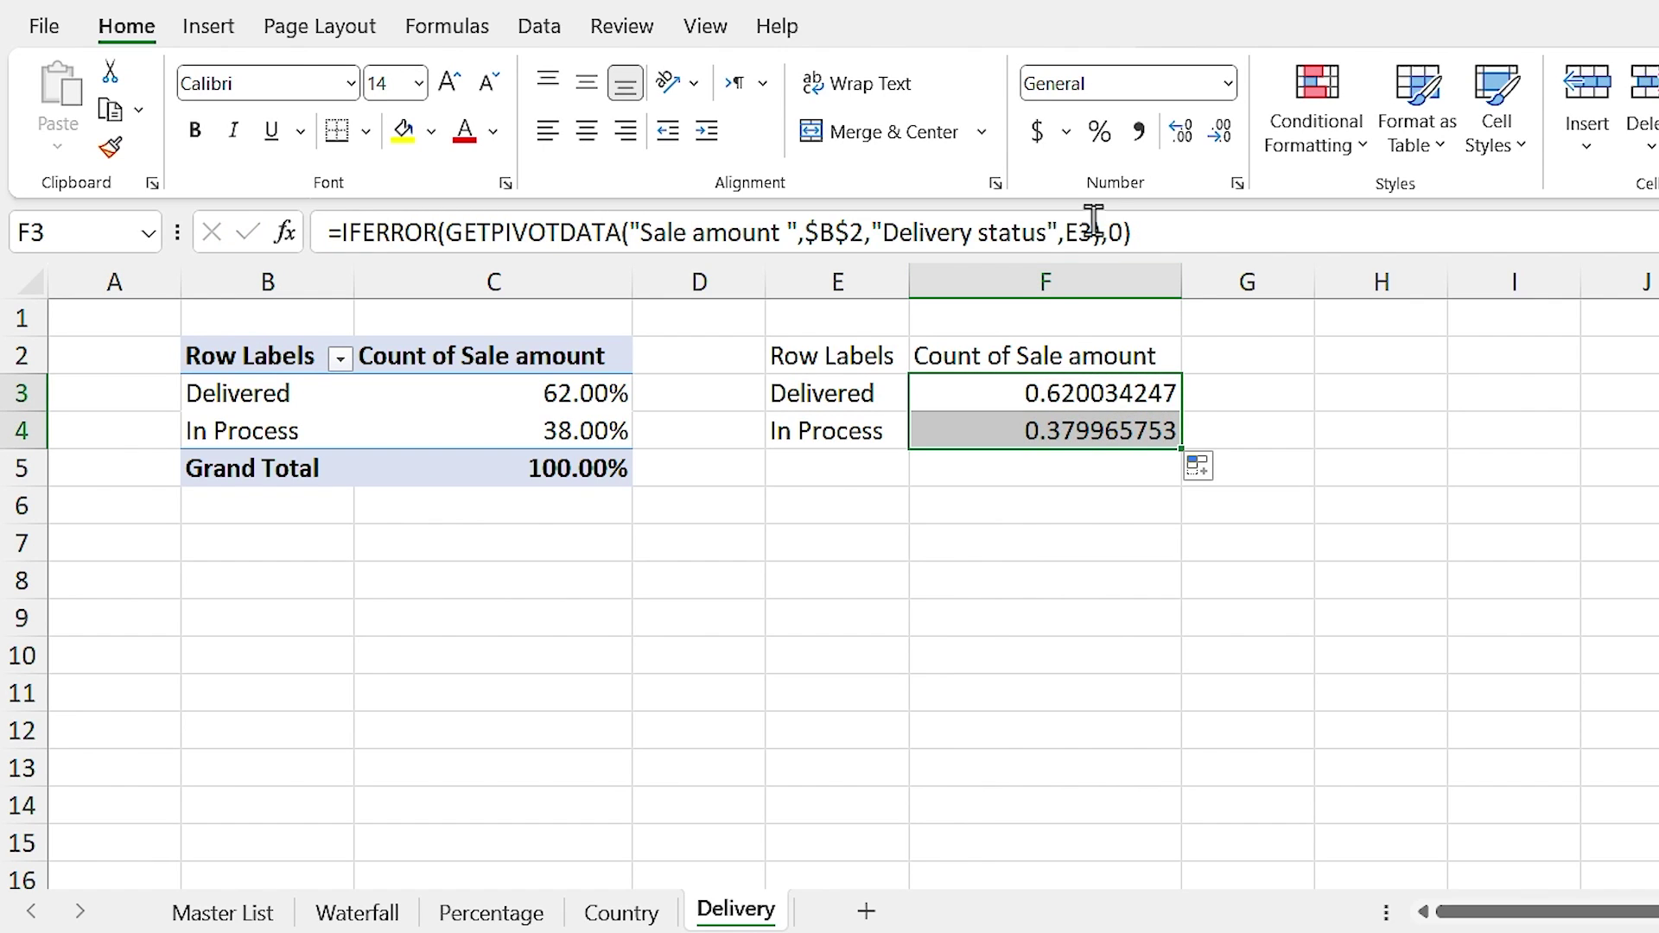
pyautogui.click(1101, 134)
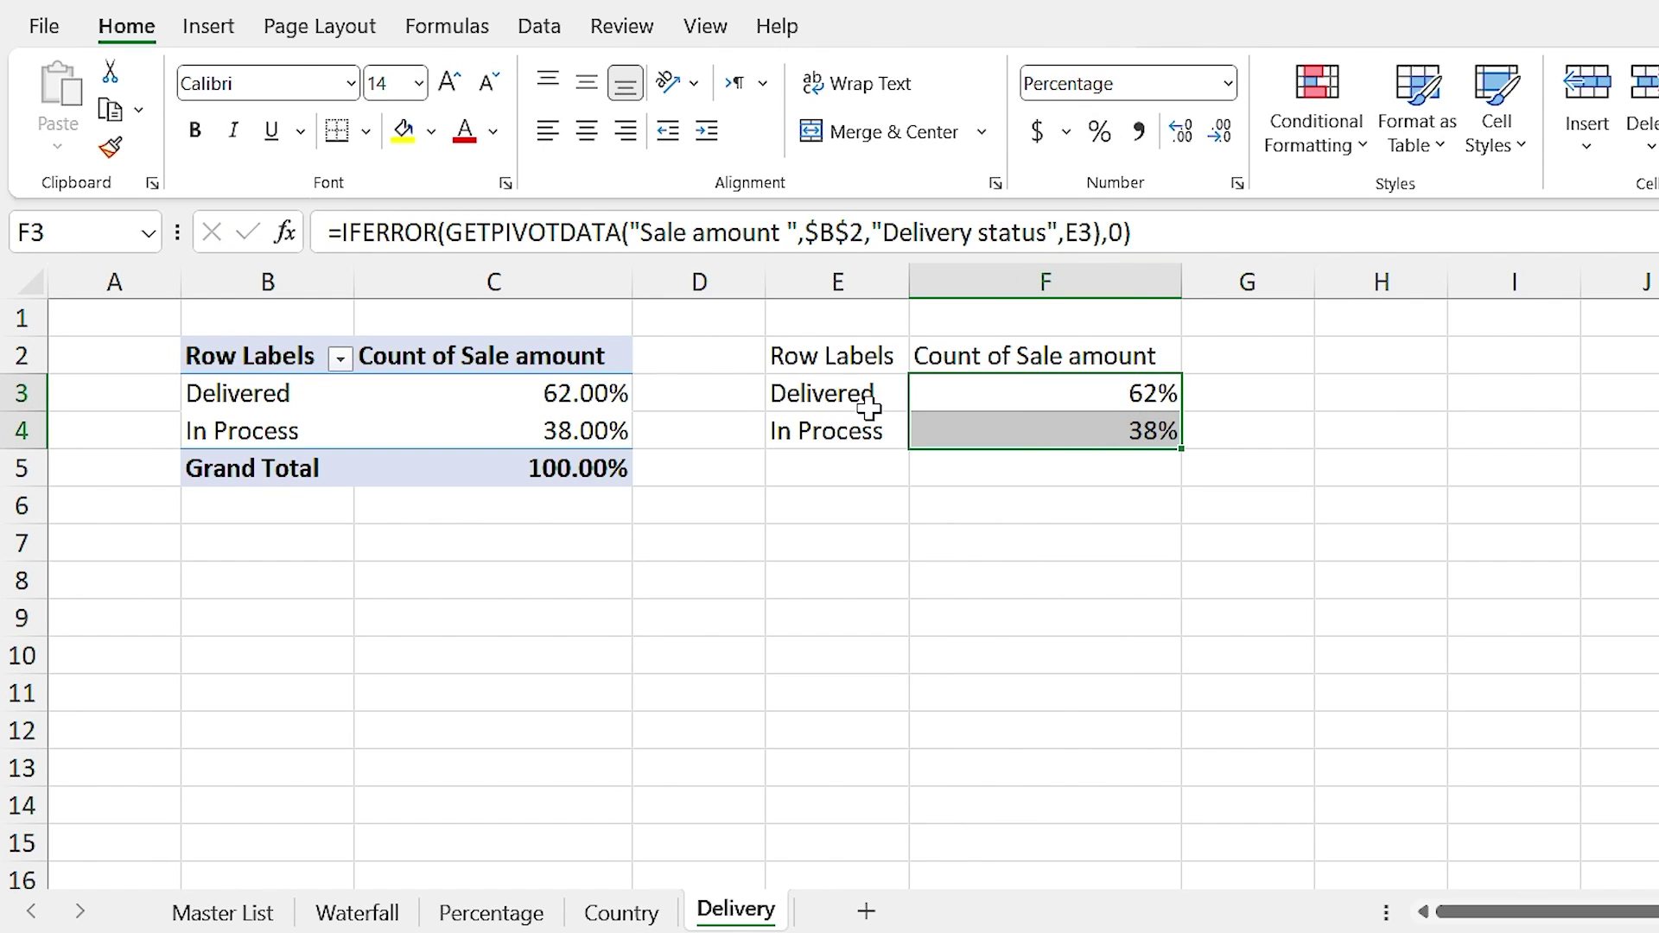
# Step: Insert a doughnut chart from the E2:F4 delivery status table and delete its chart title
pyautogui.click(841, 399)
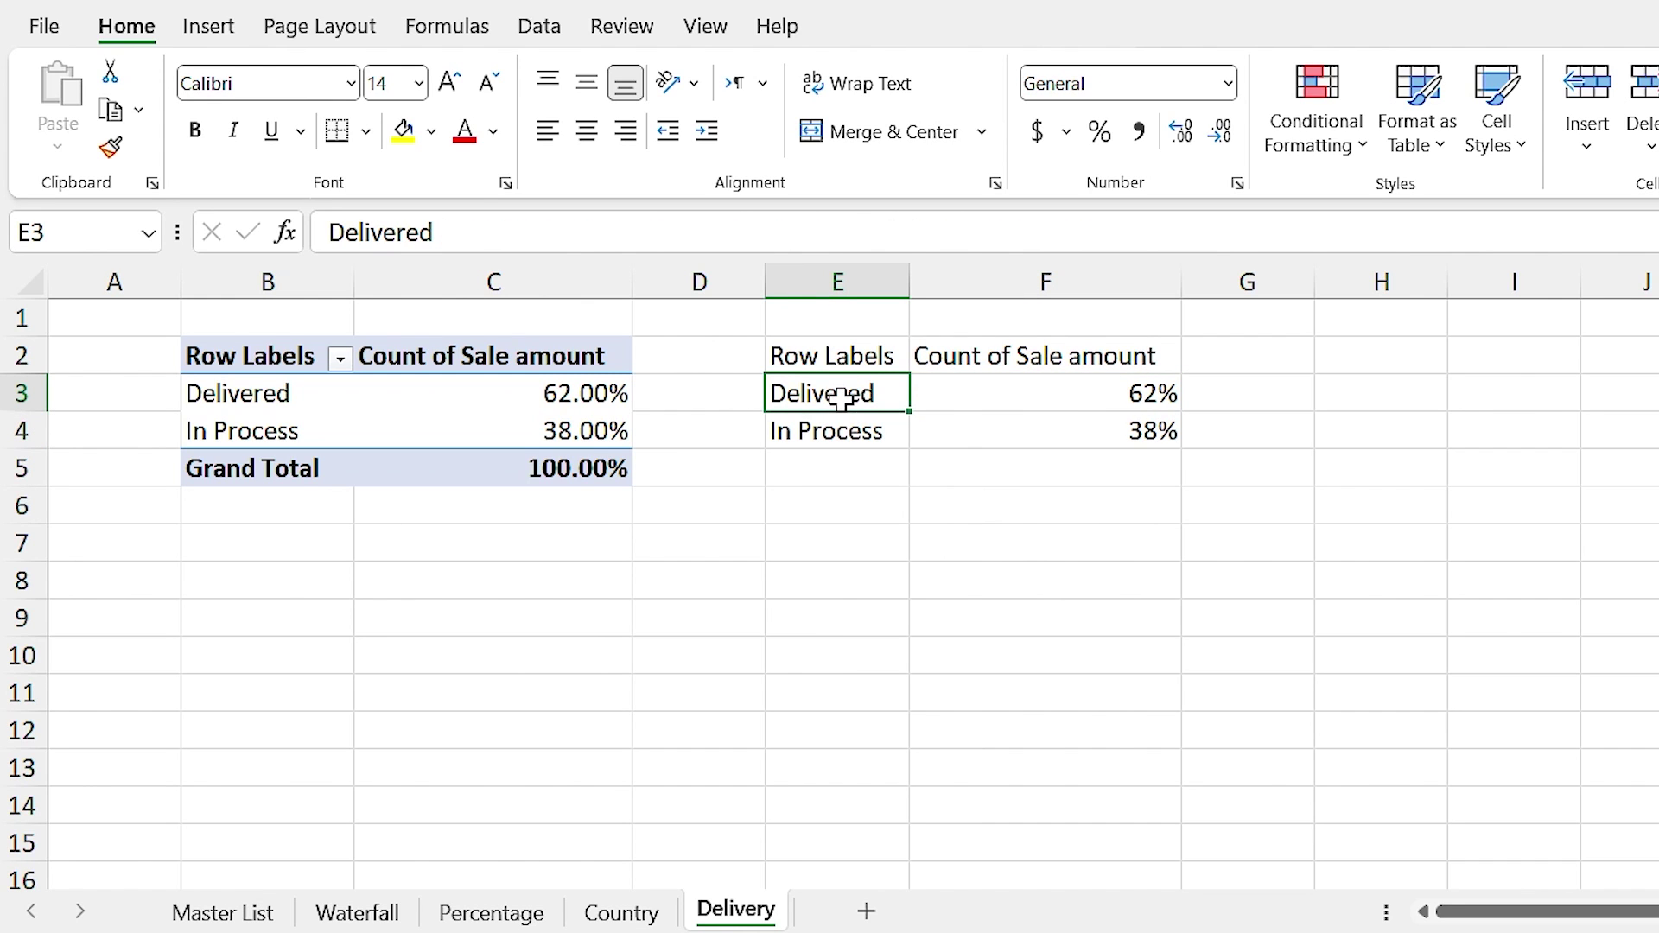
pyautogui.click(210, 27)
pyautogui.click(903, 147)
pyautogui.click(914, 538)
pyautogui.click(1055, 541)
pyautogui.press('Delete')
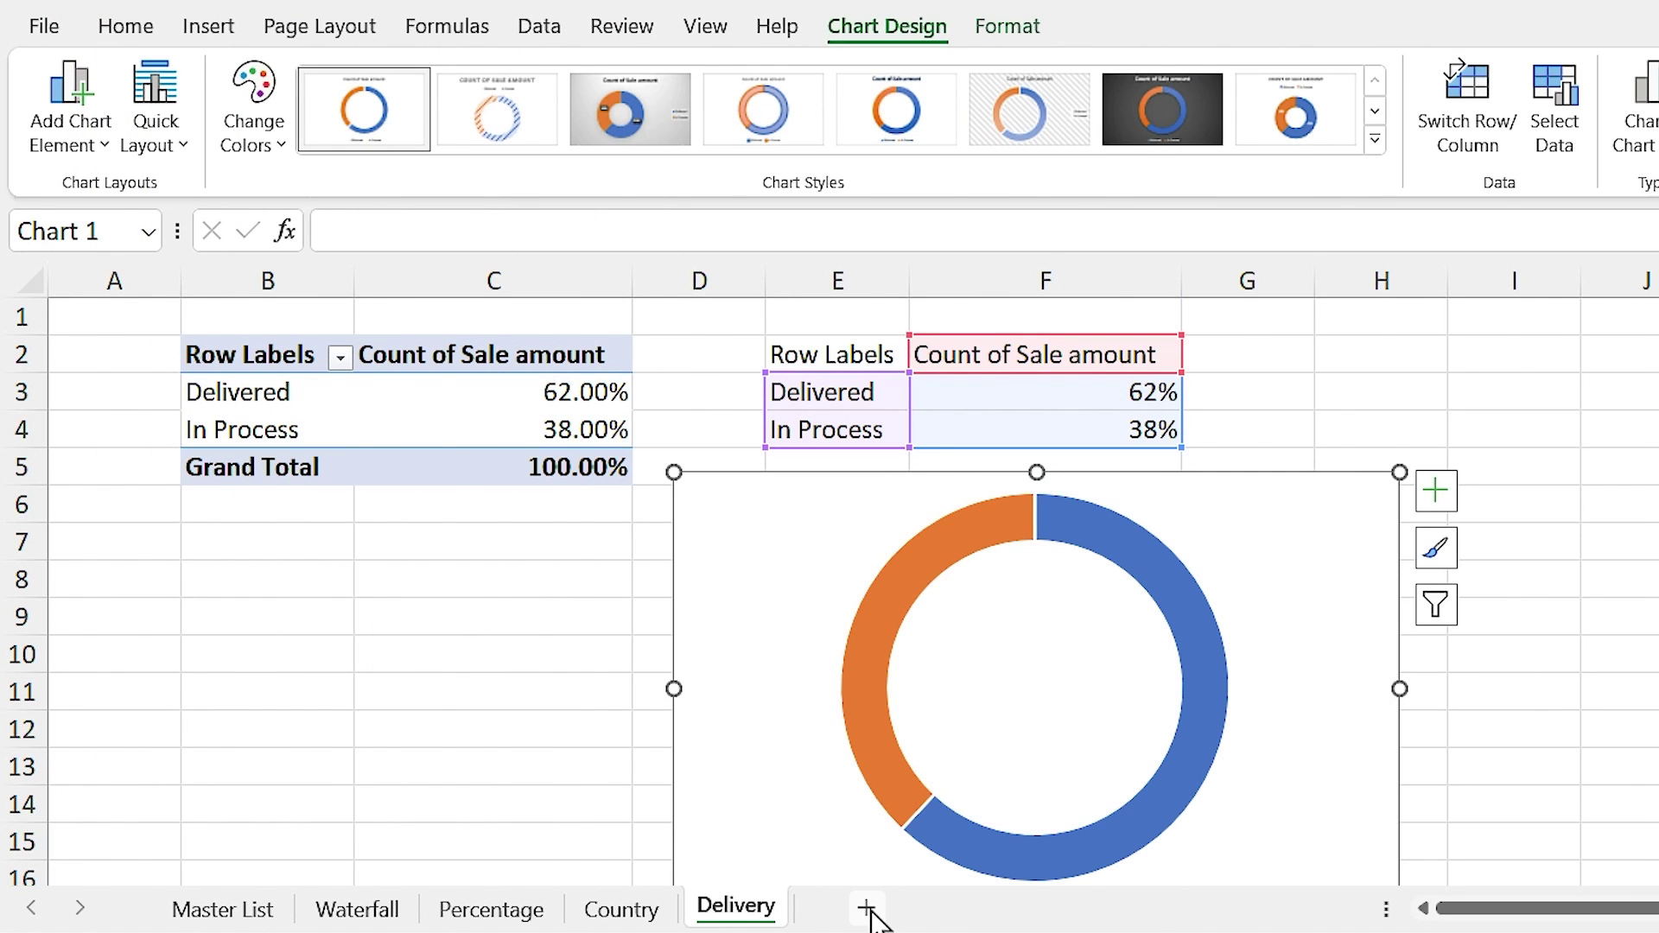
# Step: Add a new worksheet after Delivery and name it Dashboard Light
pyautogui.click(866, 907)
pyautogui.doubleClick(844, 906)
pyautogui.write('Dash')
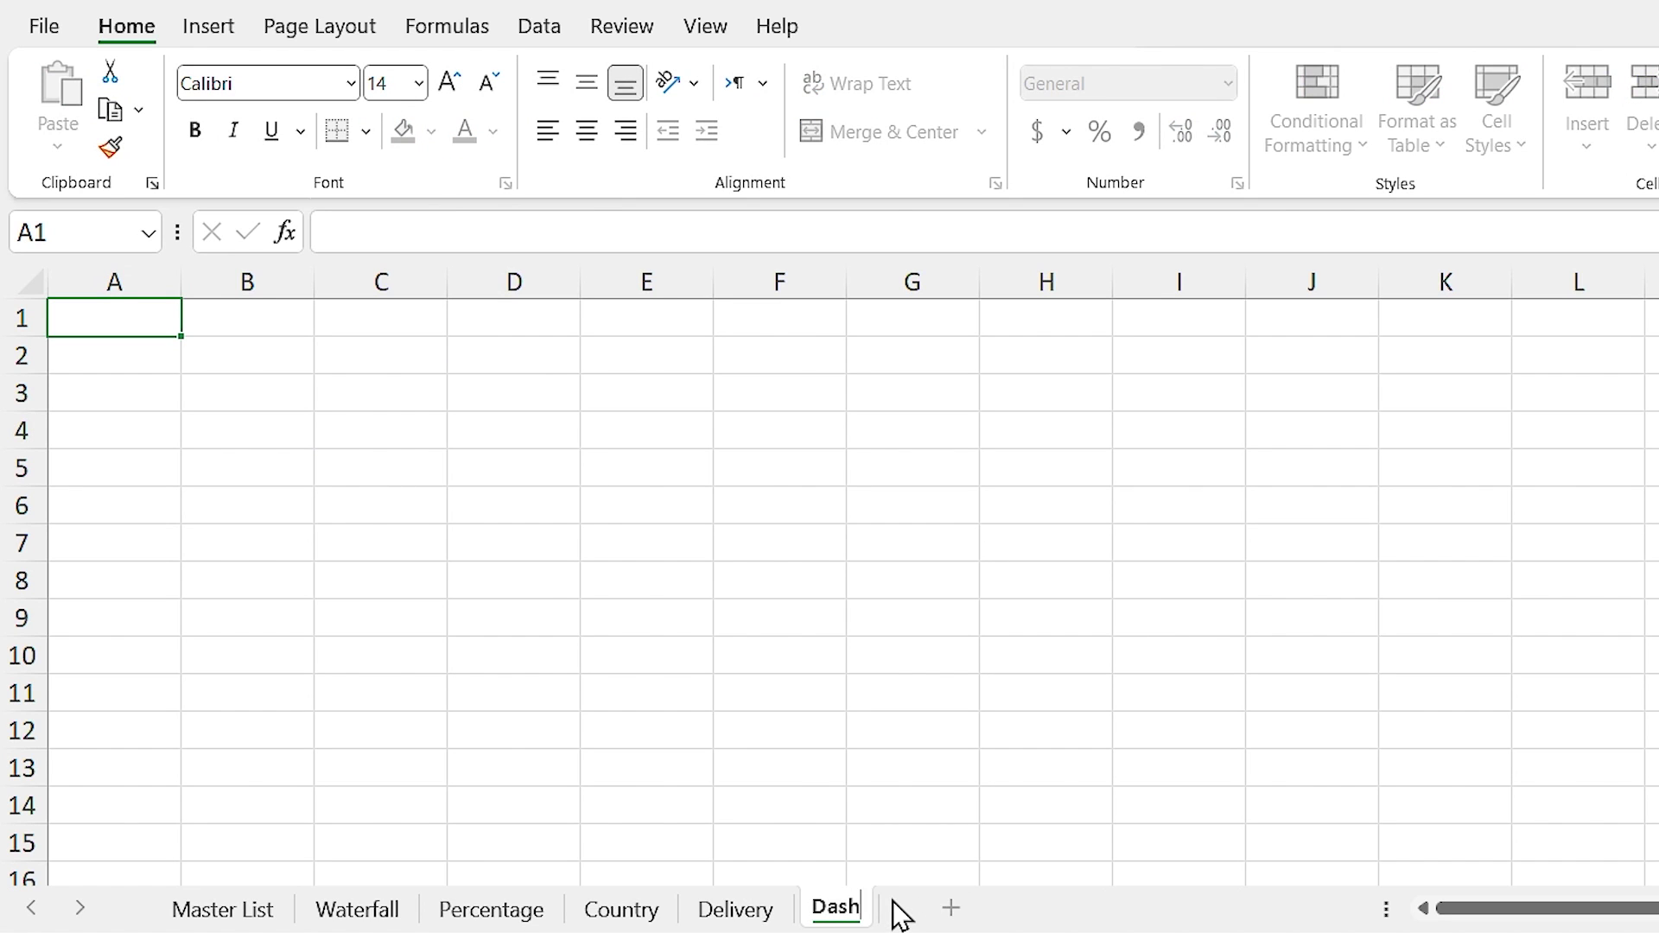
pyautogui.write('board Light')
# Step: Draw a large background rectangle covering the Dashboard Light sheet from A1 and fill it with the lightest blue theme color
pyautogui.click(247, 393)
pyautogui.click(208, 26)
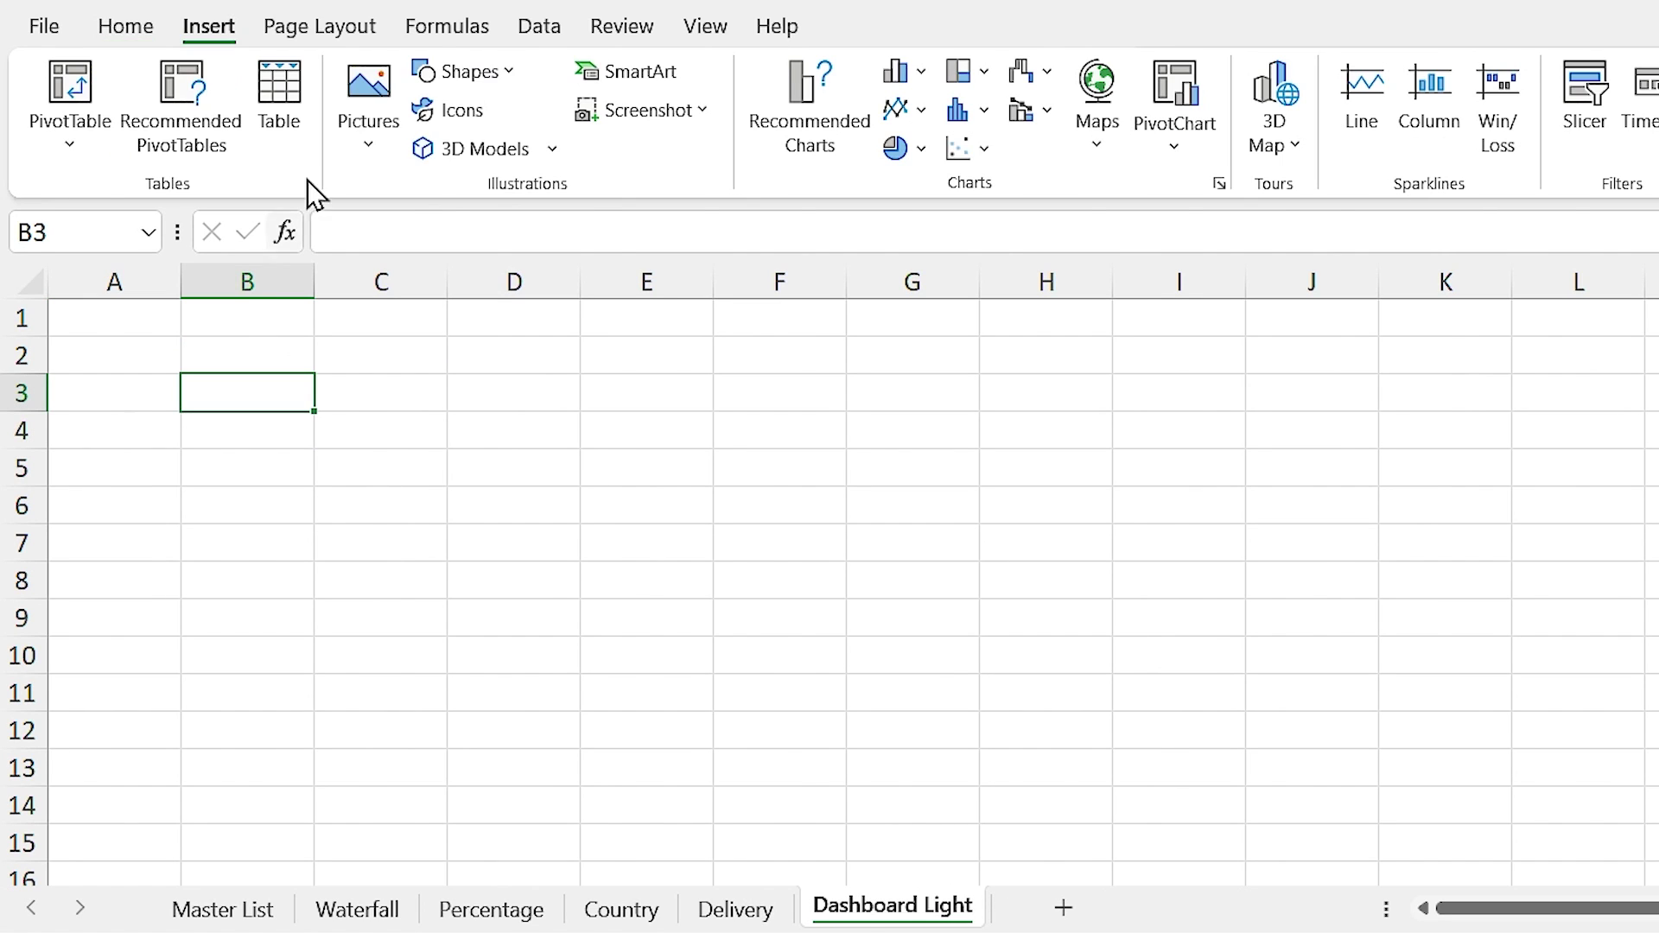
pyautogui.click(471, 71)
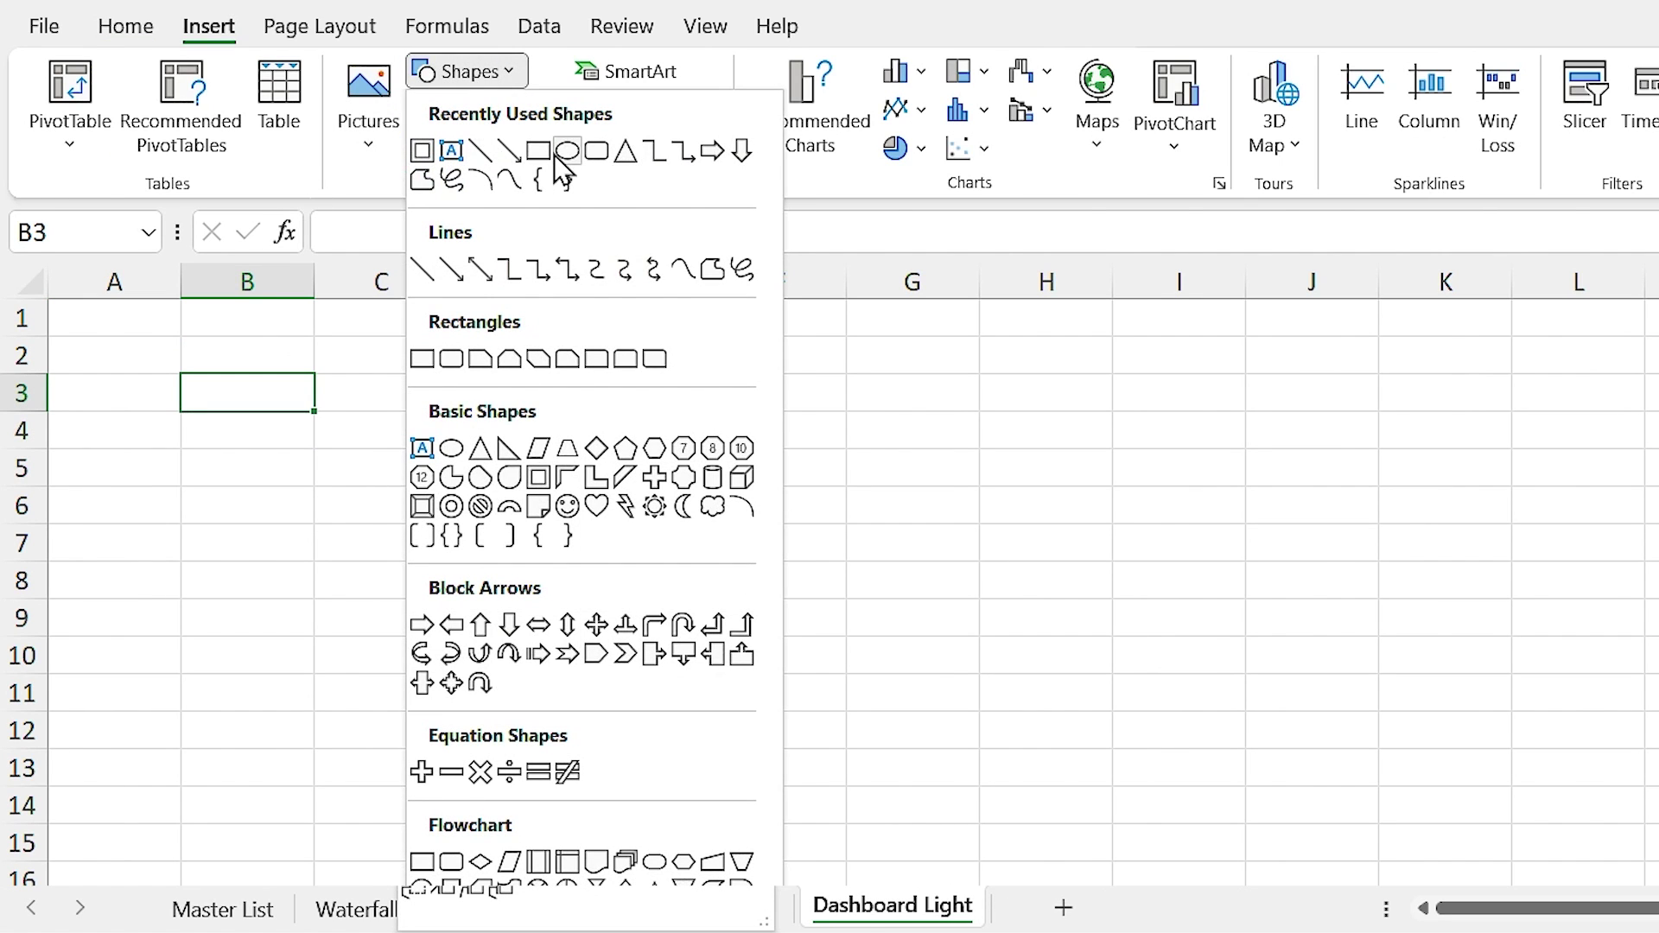
pyautogui.click(542, 152)
pyautogui.moveTo(95, 314)
pyautogui.mouseDown()
pyautogui.moveTo(1444, 882)
pyautogui.moveTo(1553, 881)
pyautogui.mouseUp()
pyautogui.moveTo(307, 687); pyautogui.dragTo(1654, 881)
pyautogui.click(769, 72)
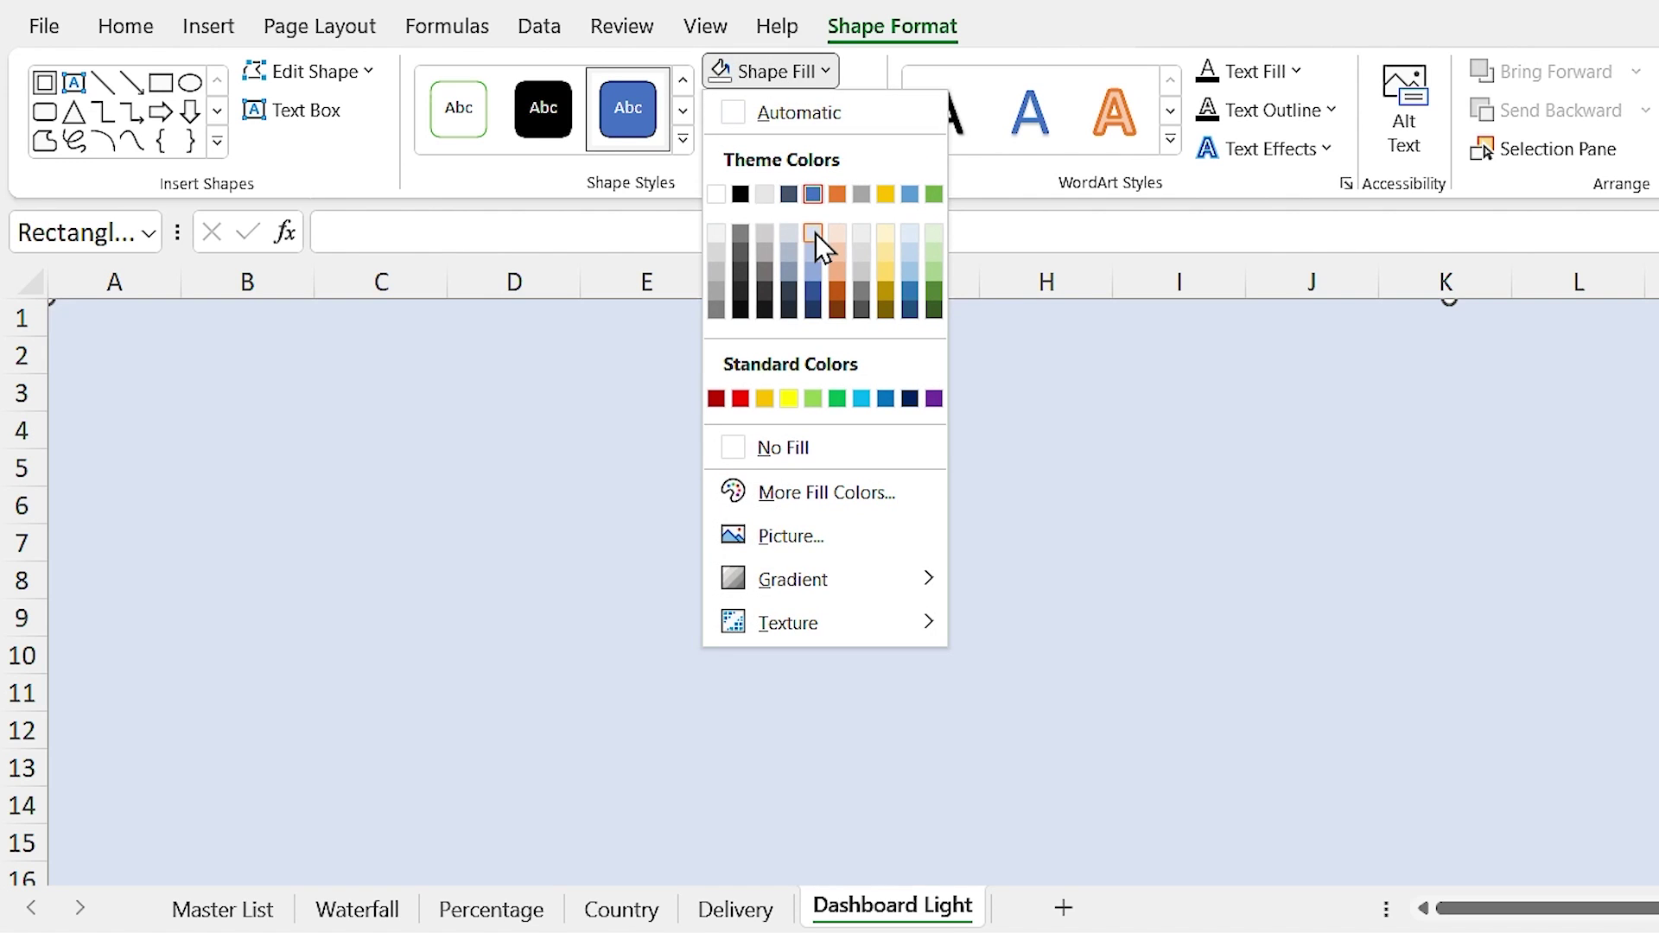
pyautogui.click(816, 234)
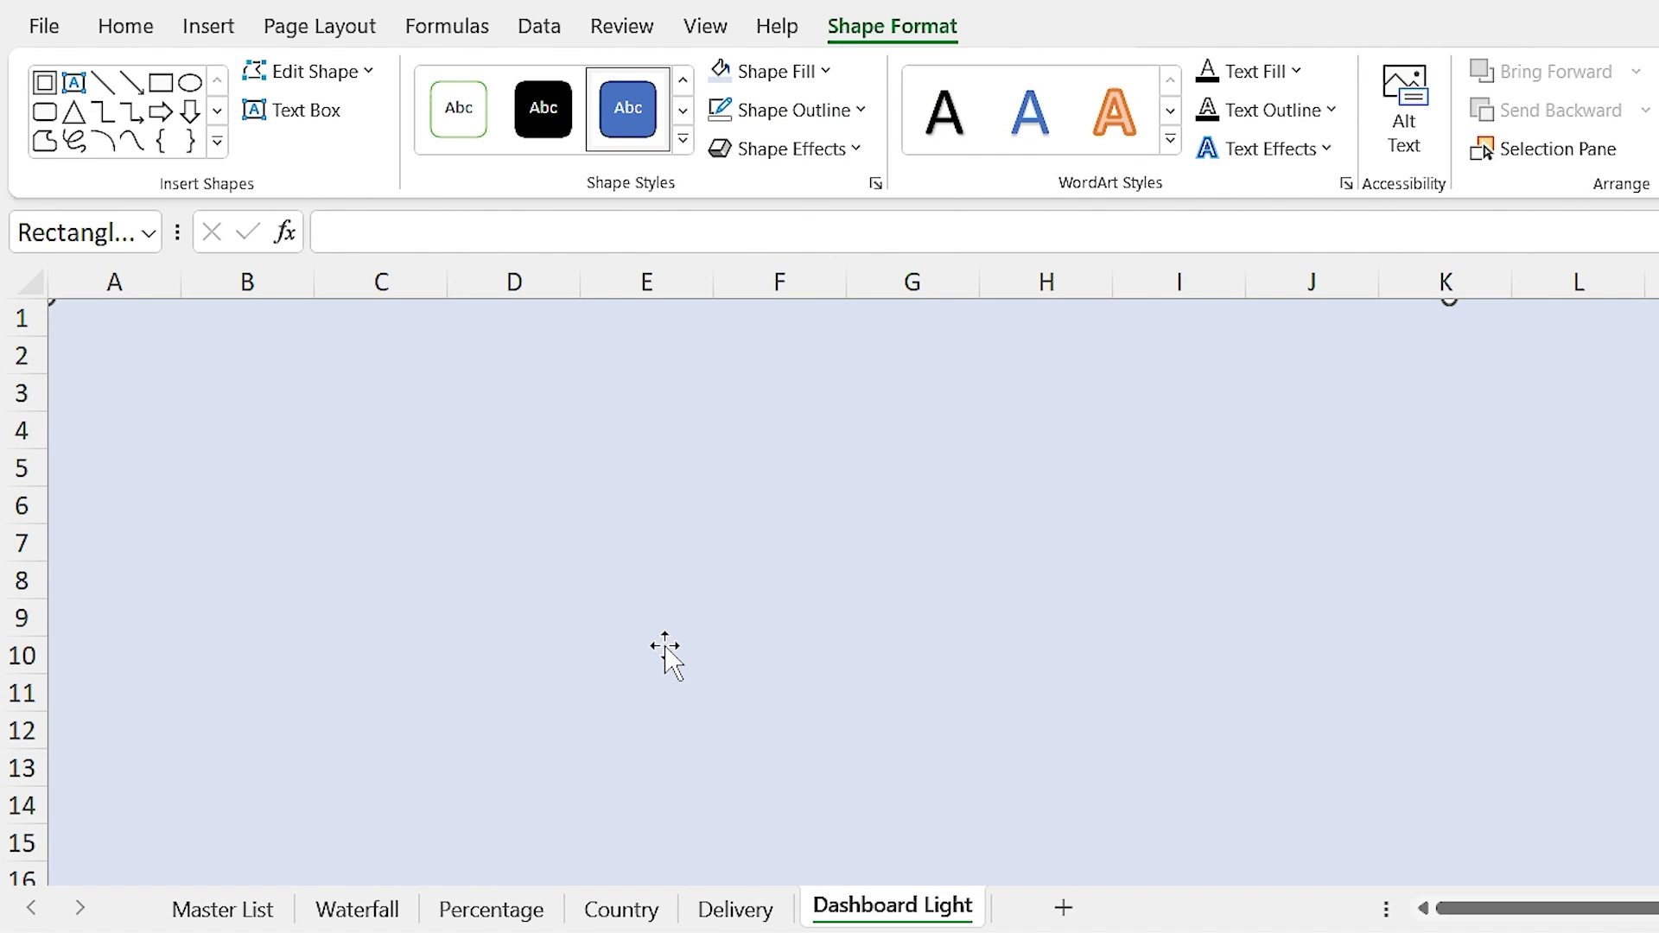
# Step: Draw a second rectangle on the background from around B3 and set its height to 6.5" and width to 3"
pyautogui.click(160, 83)
pyautogui.moveTo(225, 397)
pyautogui.mouseDown()
pyautogui.moveTo(557, 885)
pyautogui.moveTo(587, 885)
pyautogui.mouseUp()
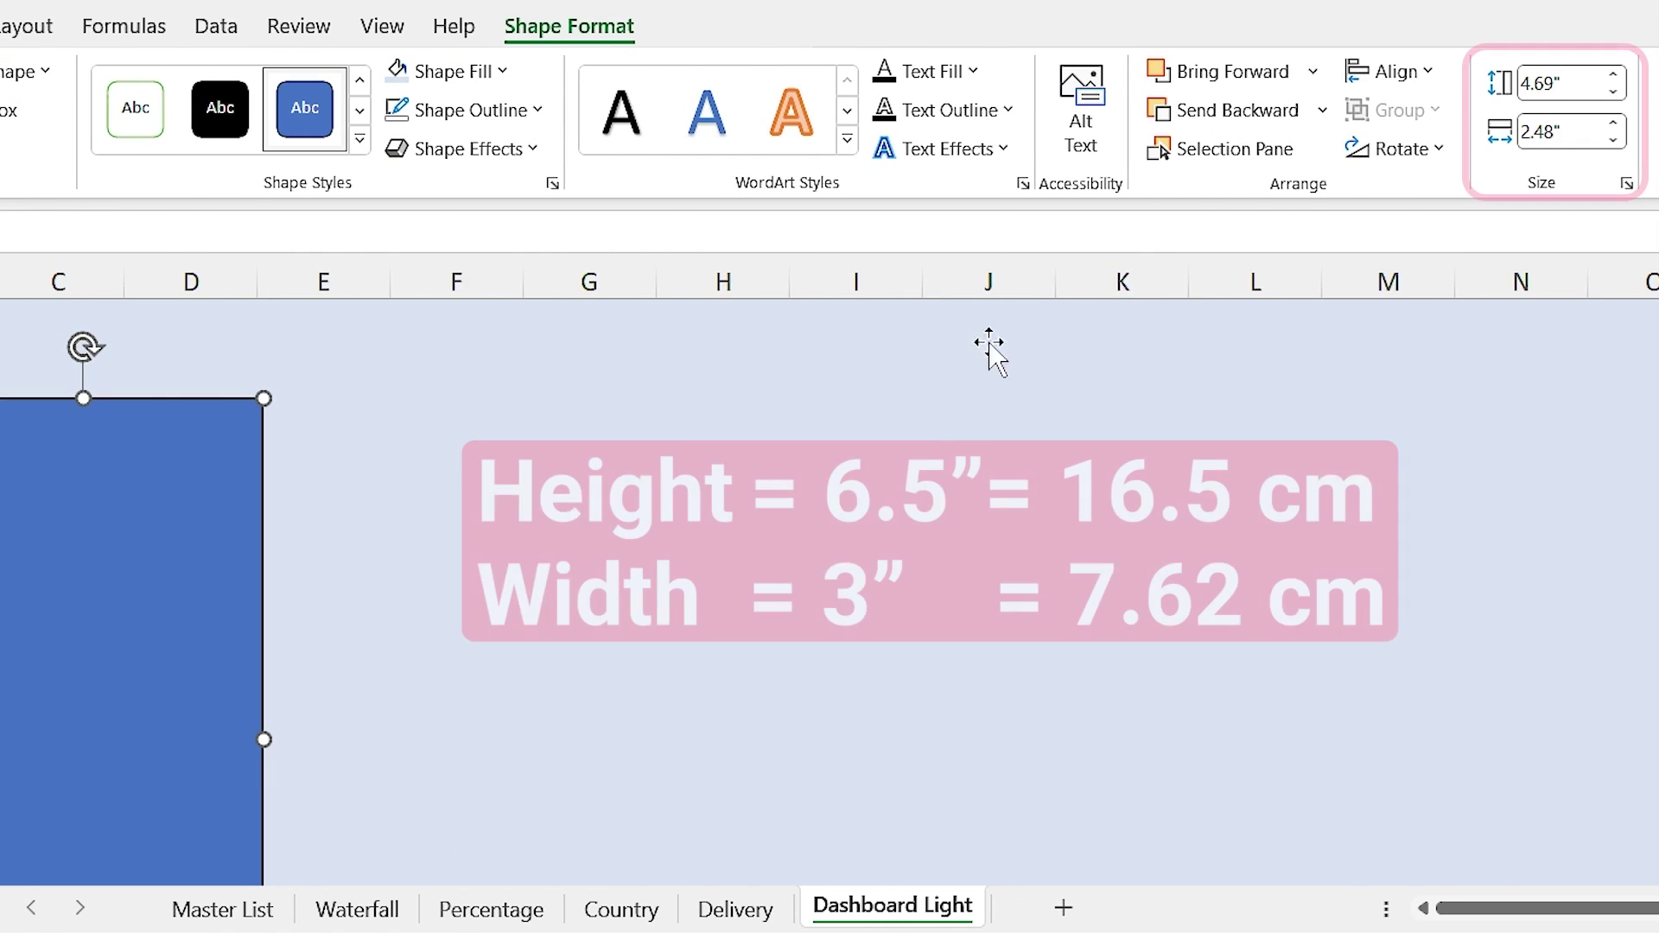
pyautogui.click(1570, 84)
pyautogui.write('6.5')
pyautogui.click(1581, 134)
pyautogui.write('3')
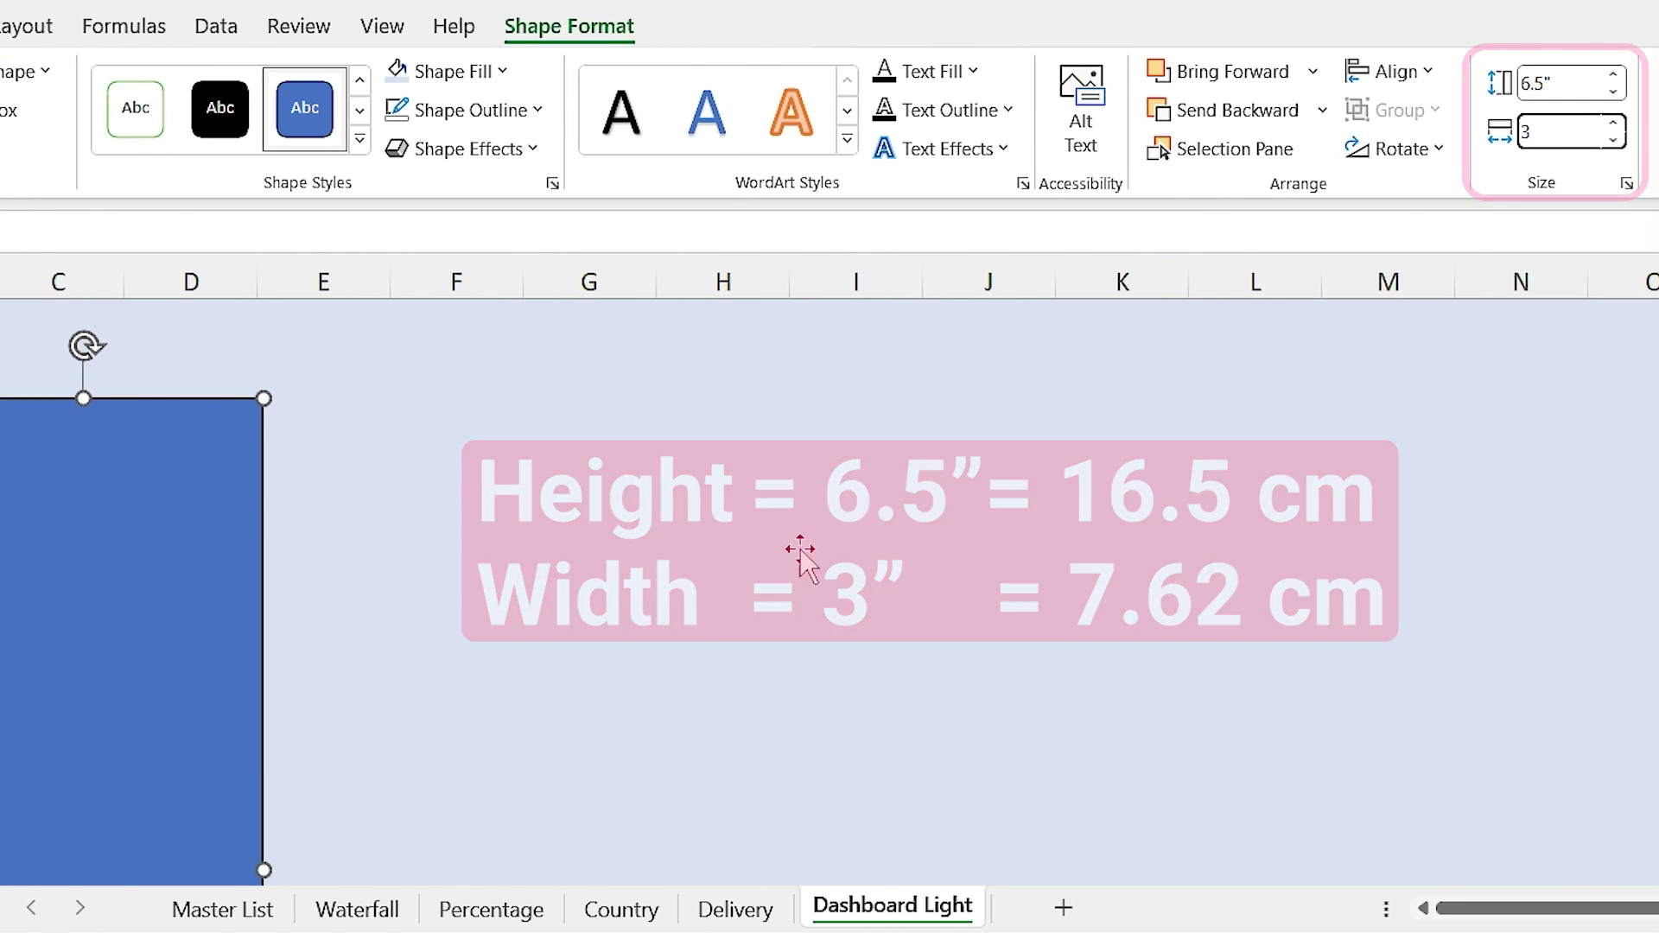
pyautogui.press('Return')
# Step: Fill the 6.5" by 3" rectangle with white and remove its outline
pyautogui.click(701, 82)
pyautogui.click(614, 193)
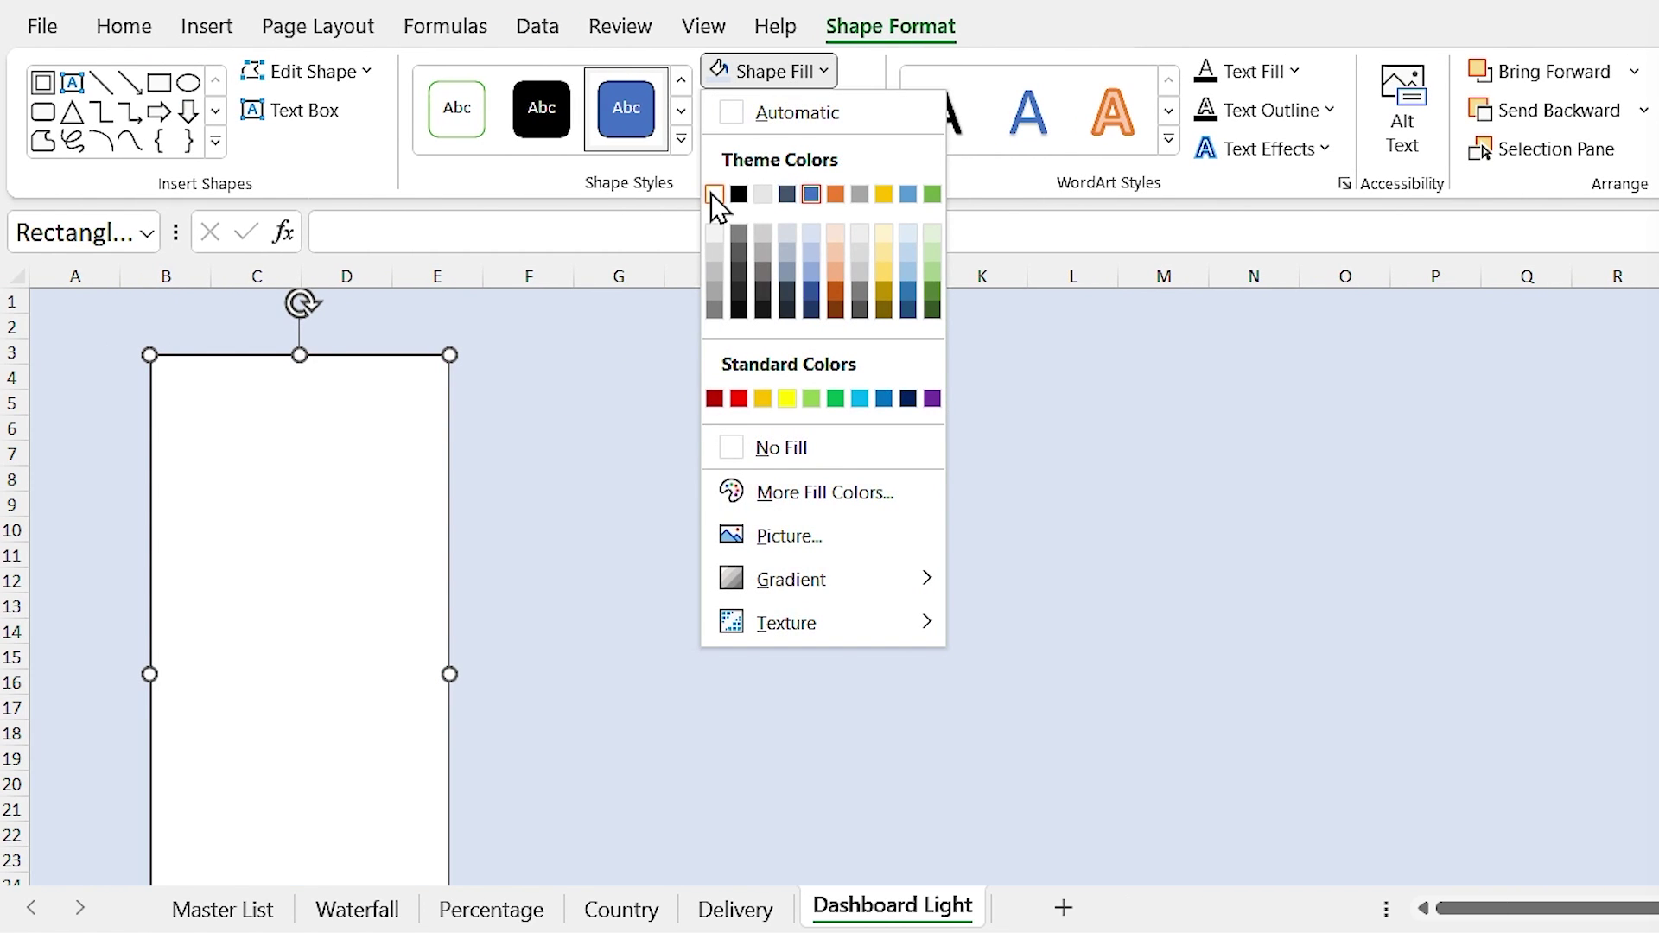
pyautogui.click(771, 123)
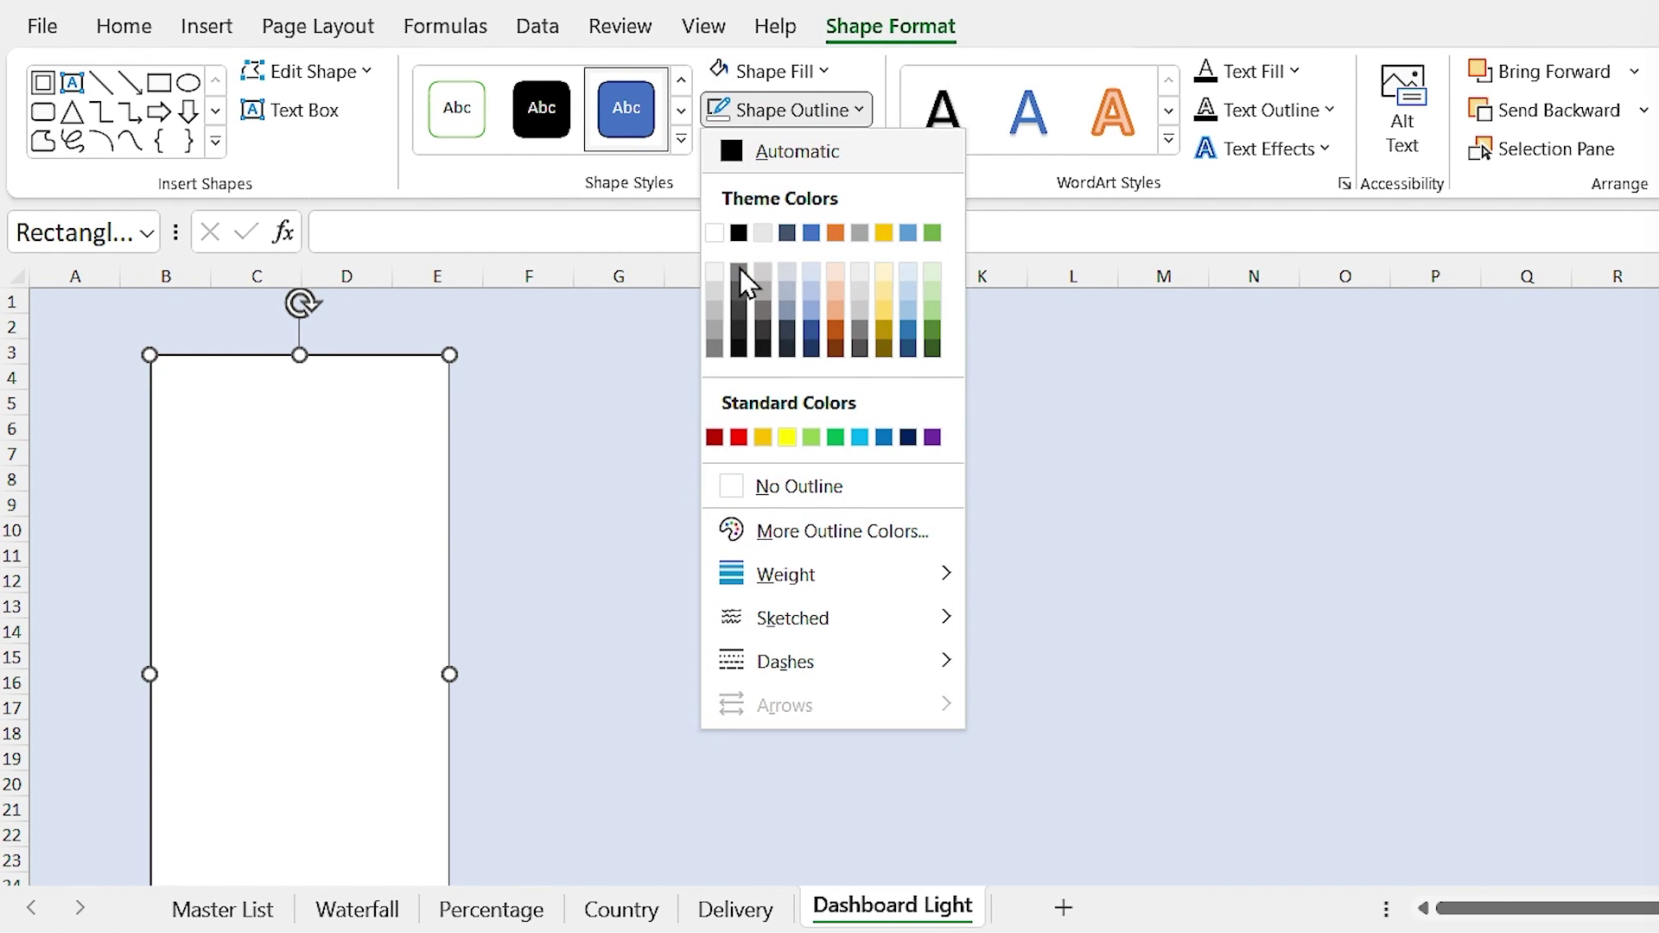
pyautogui.click(791, 485)
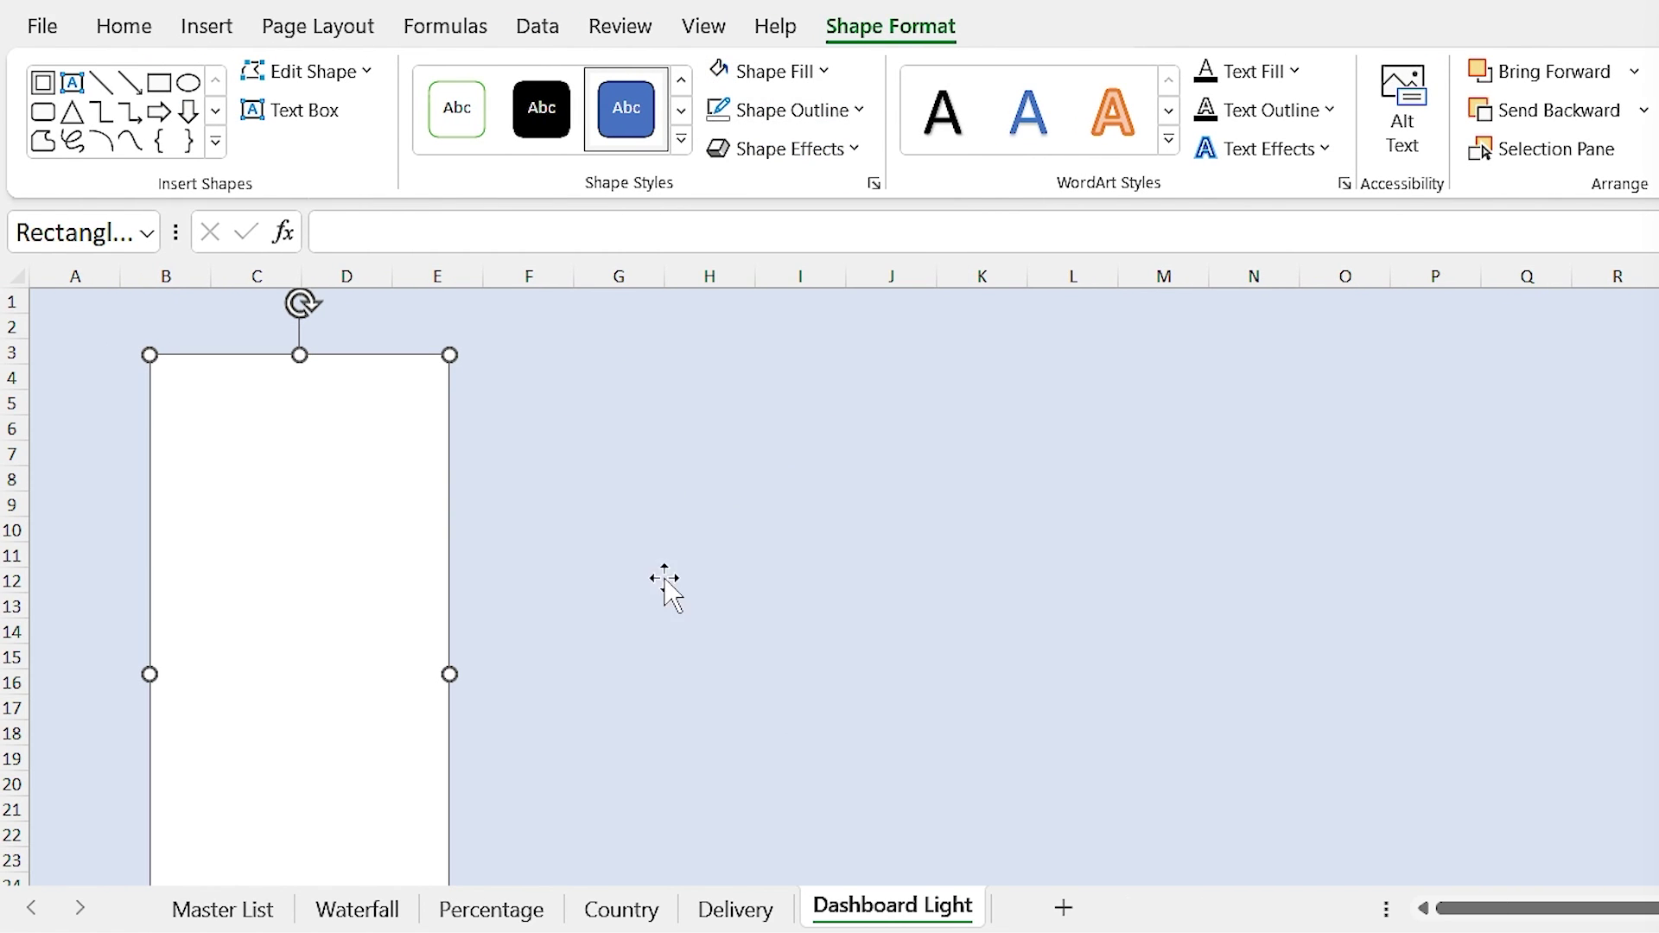
# Step: Apply an outer shadow offset to the lower right to the white rectangle, with blur 12 and distance 9
pyautogui.click(782, 151)
pyautogui.moveTo(833, 267)
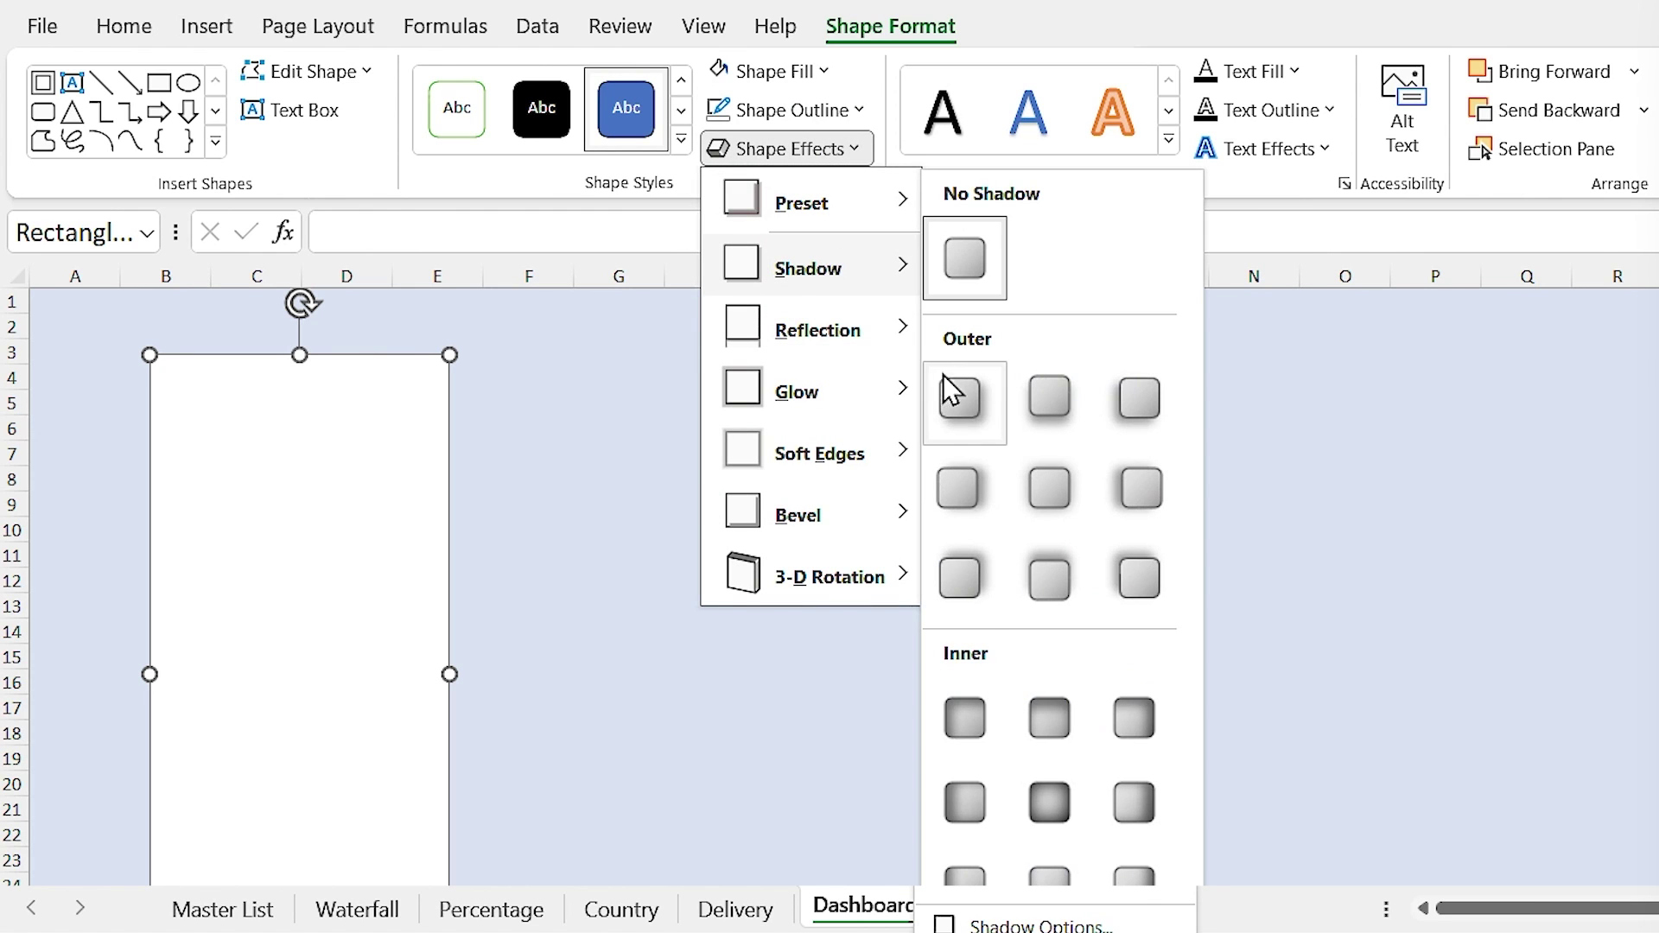
pyautogui.click(961, 398)
pyautogui.click(873, 183)
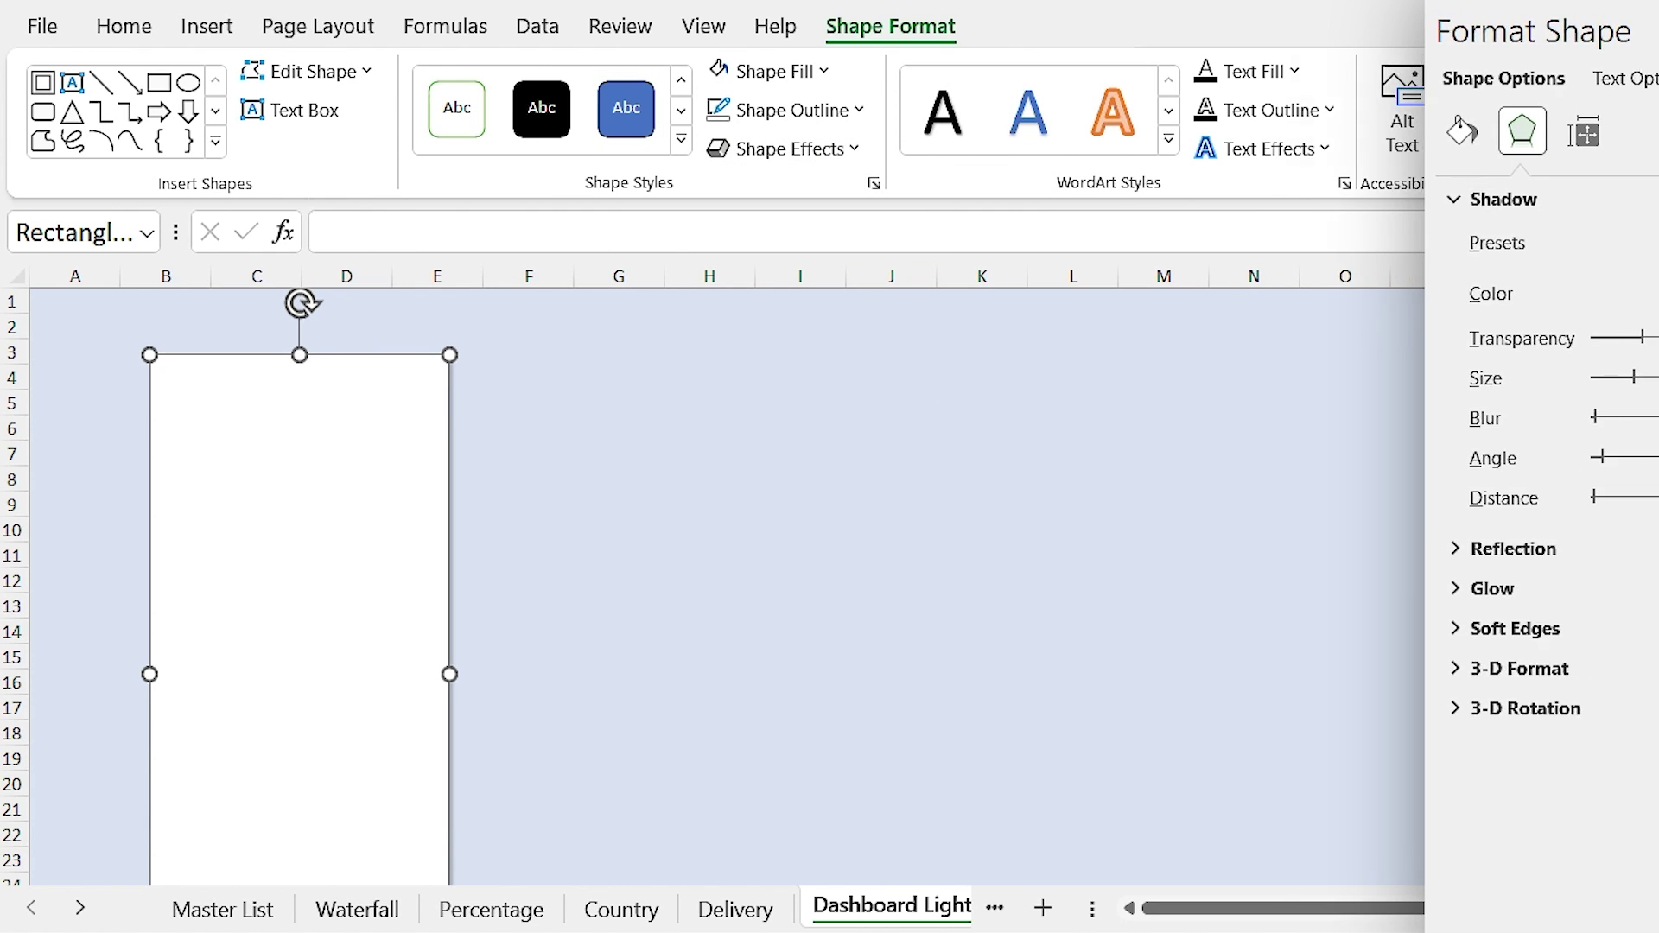
pyautogui.doubleClick(1562, 417)
pyautogui.write('12')
pyautogui.doubleClick(1540, 495)
pyautogui.write('9')
pyautogui.press('Return')
# Step: Duplicate the white panel beside the original and resize the copy into a wide panel spanning about columns F to L
pyautogui.moveTo(289, 682); pyautogui.dragTo(643, 704)
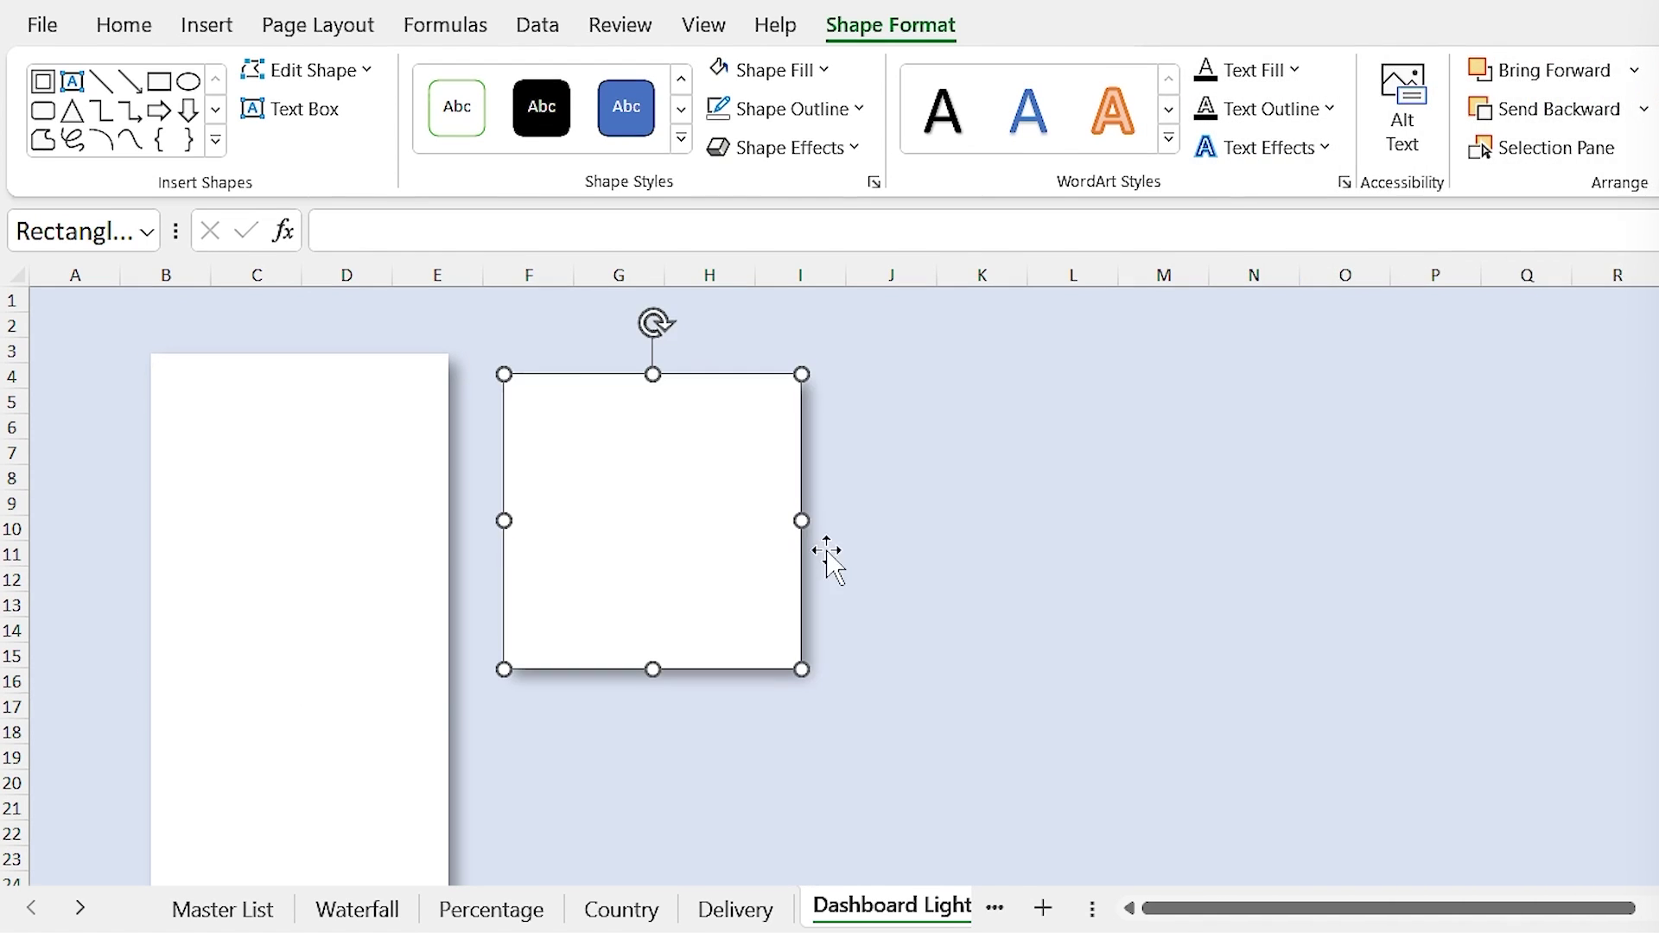
pyautogui.hotkey('ctrl', 'shift', 'F1')
pyautogui.hotkey('ctrl', 'a')
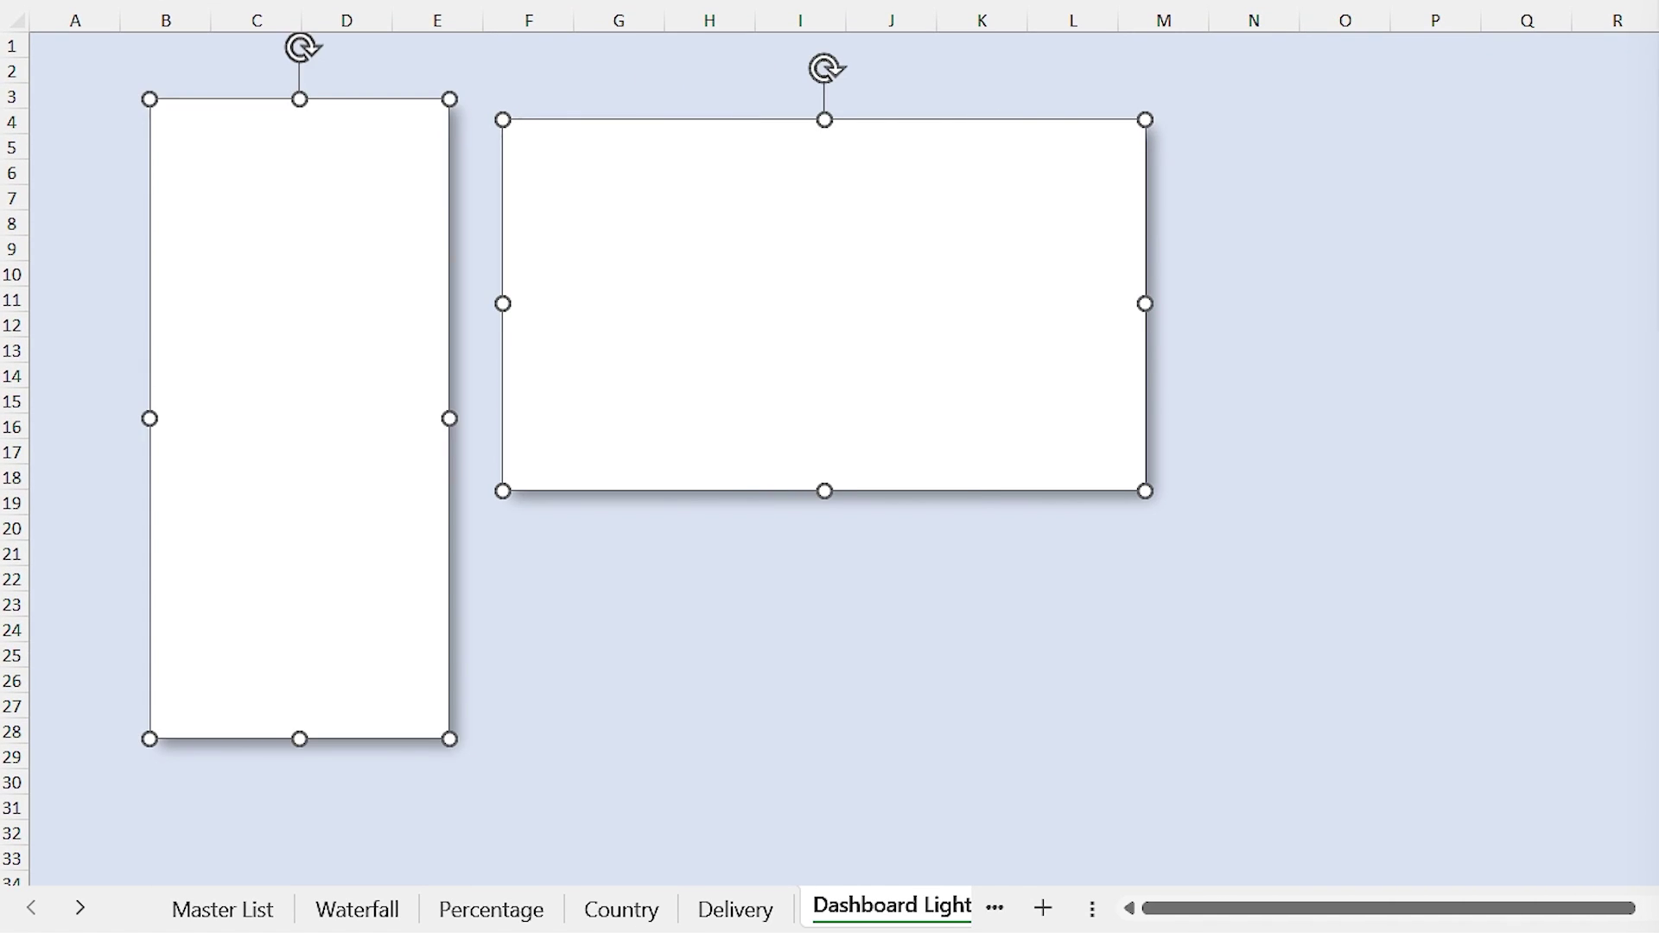
# Step: Align the panels' top edges and arrange further copies as a header bar, an upper side panel and three lower panels
pyautogui.hotkey('alt', 'j')
pyautogui.press('d')
pyautogui.press('a')
pyautogui.press('a')
pyautogui.press('t')
pyautogui.press('Escape')
pyautogui.moveTo(867, 558); pyautogui.dragTo(1473, 74)
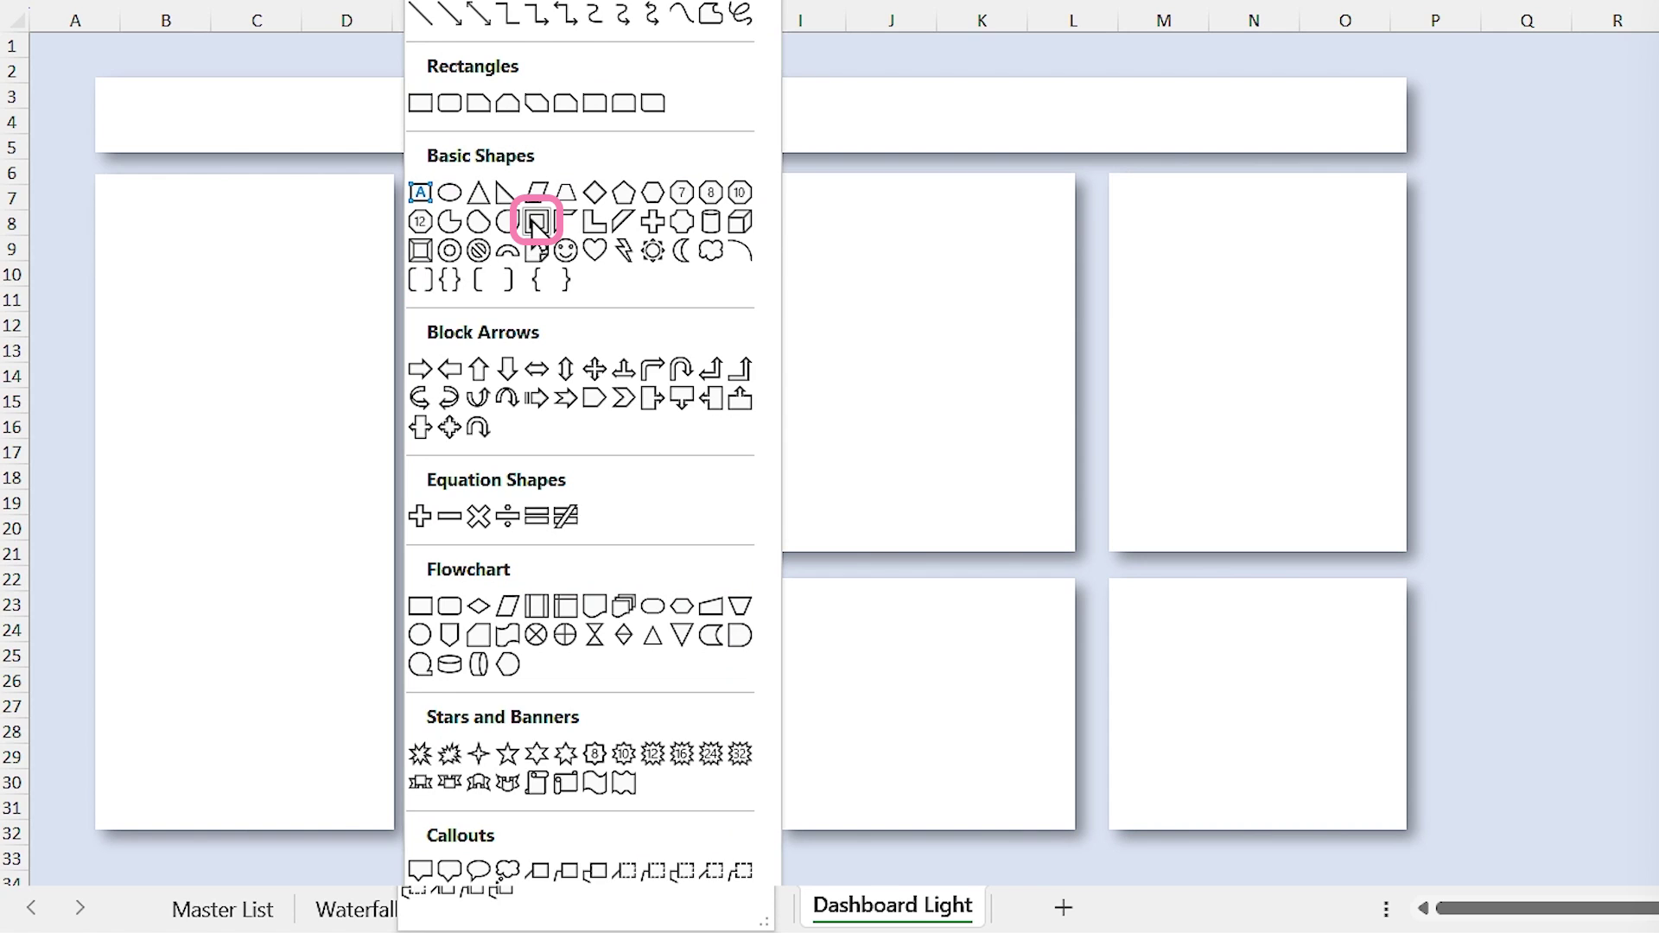
# Step: Draw a thin light blue Frame shape around all the white panels, spanning about A2 to P33
pyautogui.click(536, 223)
pyautogui.moveTo(54, 52)
pyautogui.mouseDown()
pyautogui.moveTo(418, 507)
pyautogui.moveTo(1486, 879)
pyautogui.mouseUp()
pyautogui.scroll(2, 1570, 666)
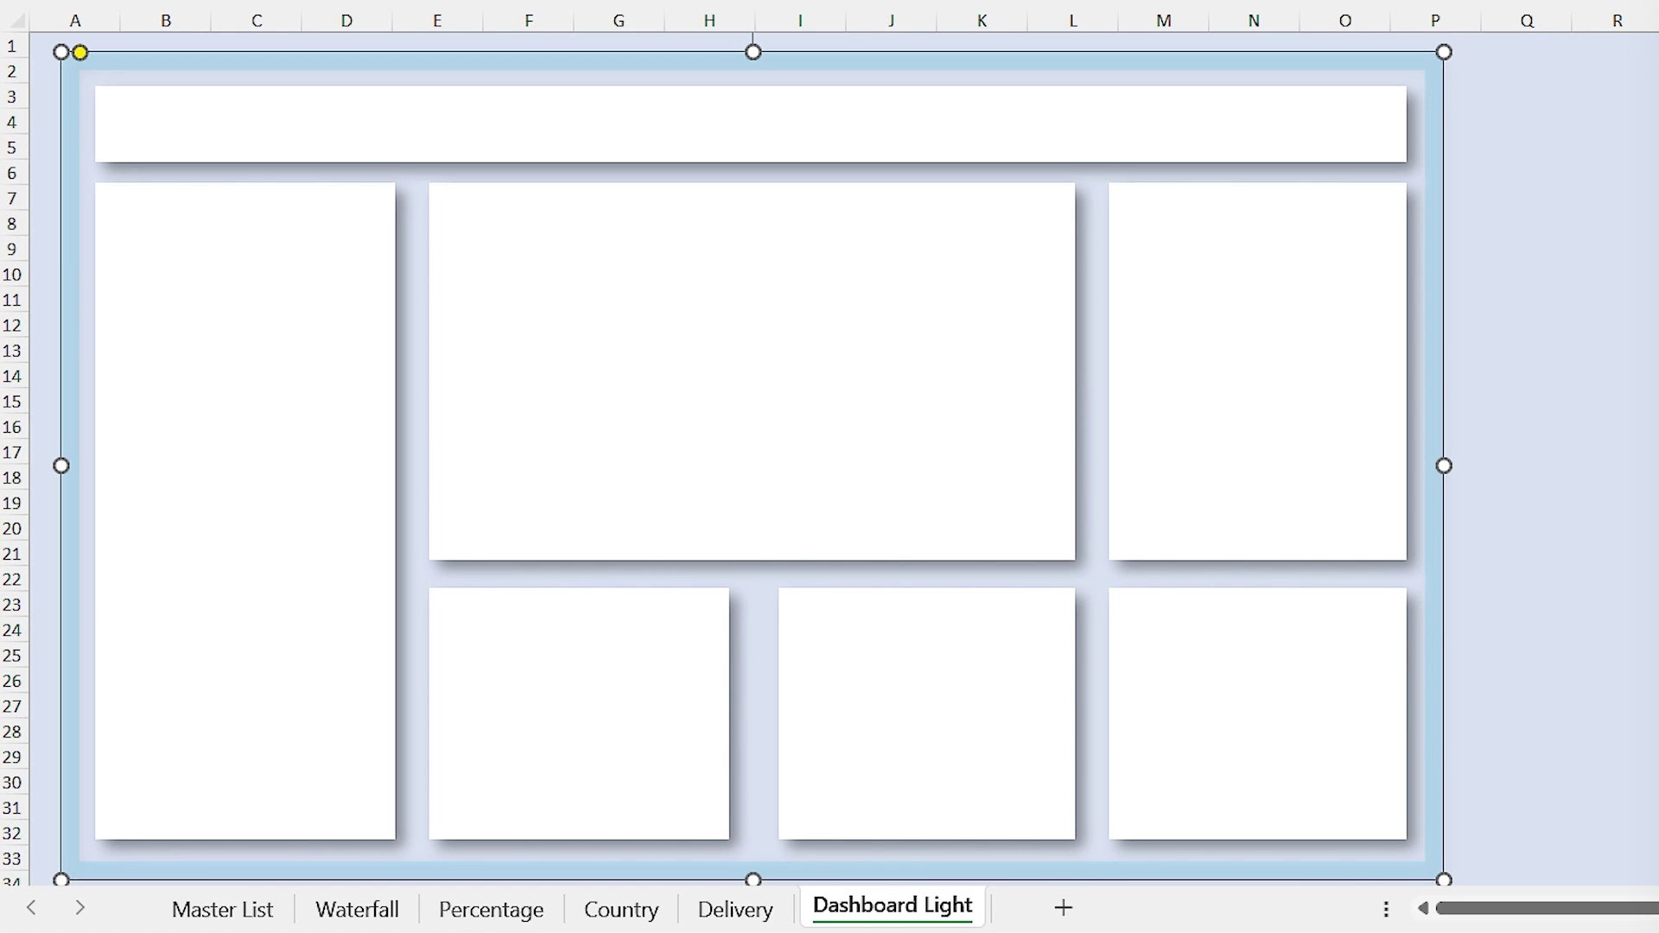
# Step: Group all the shapes on the Dashboard Light sheet into one object
pyautogui.hotkey('ctrl', 'a')
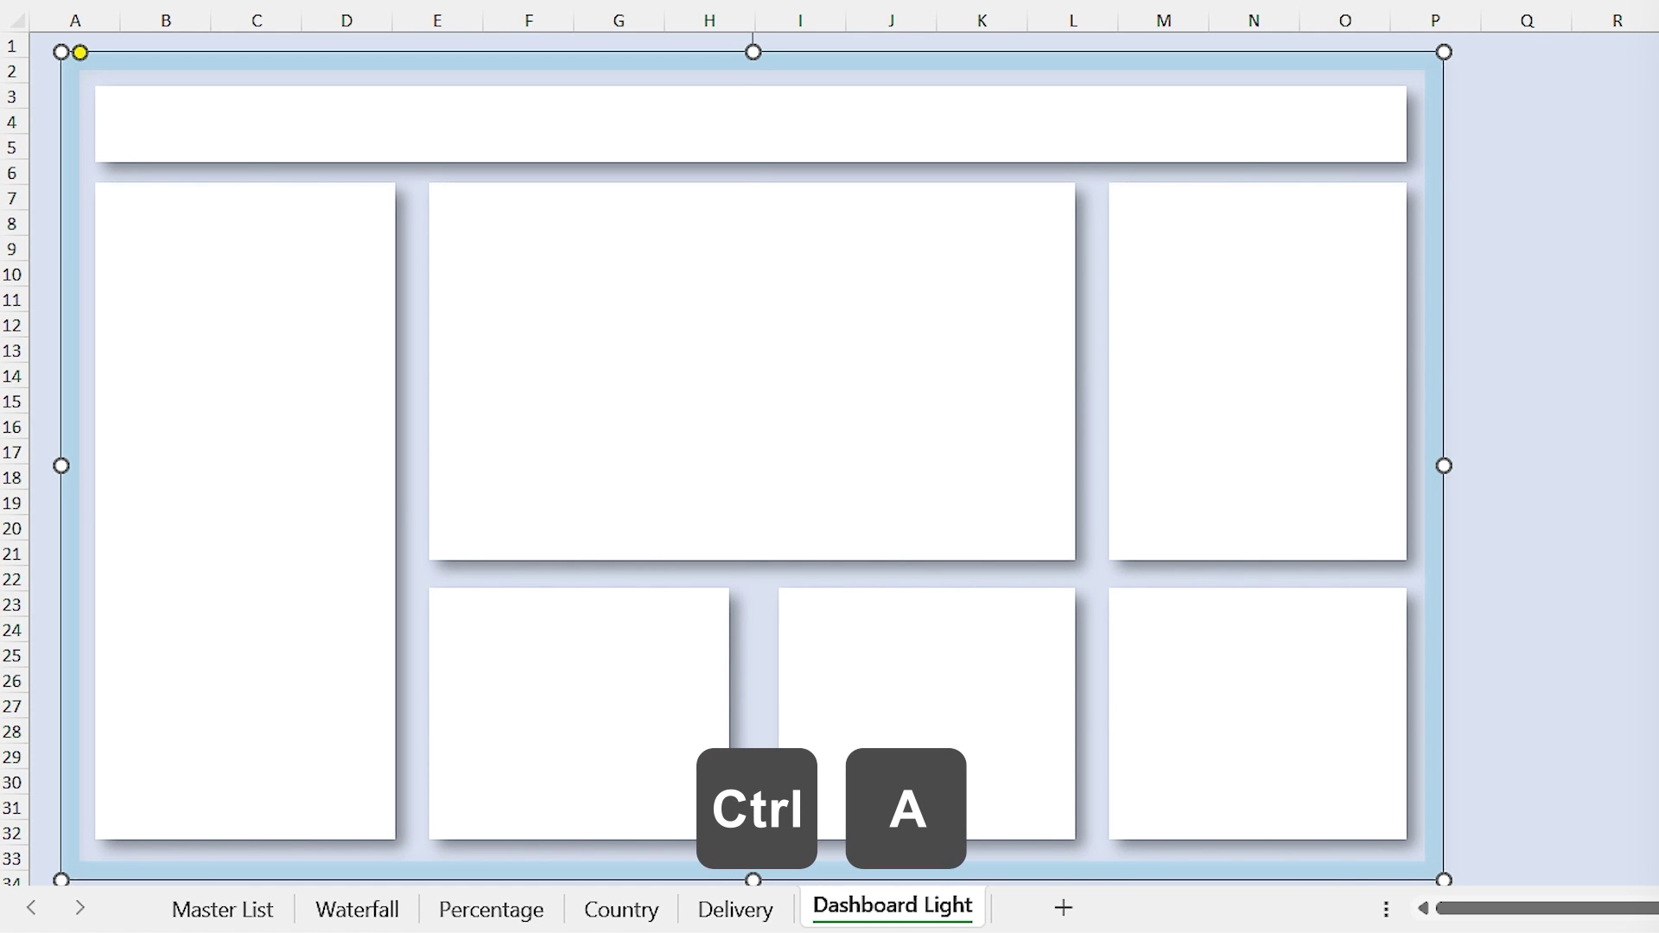
pyautogui.click(1386, 105)
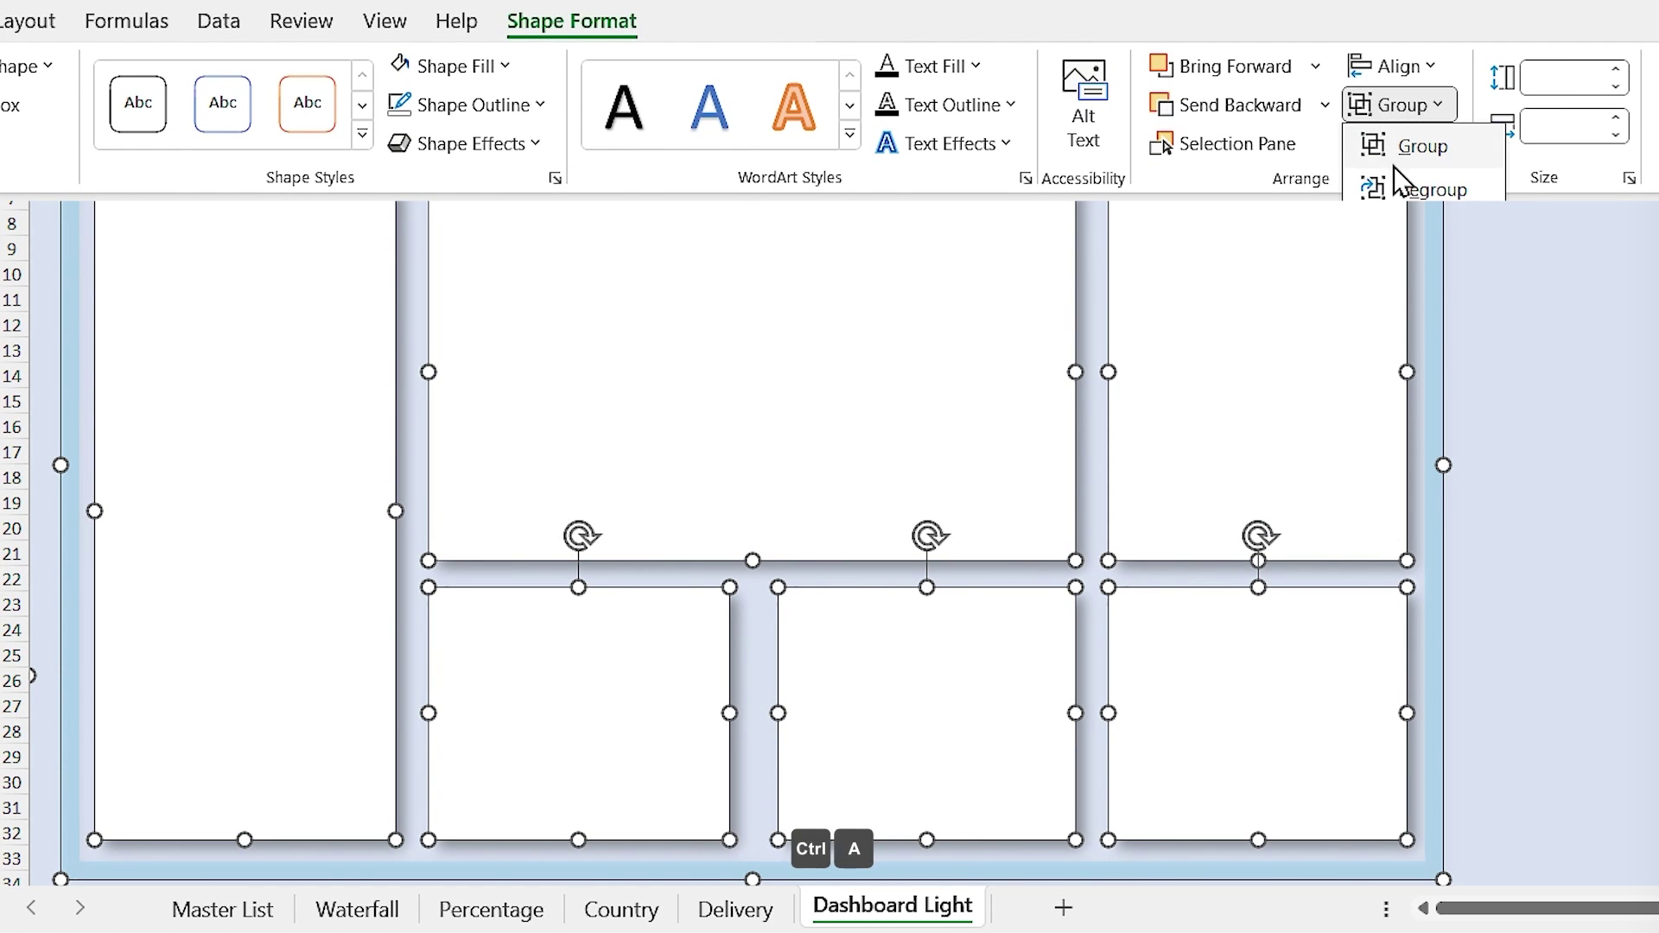
pyautogui.click(1418, 141)
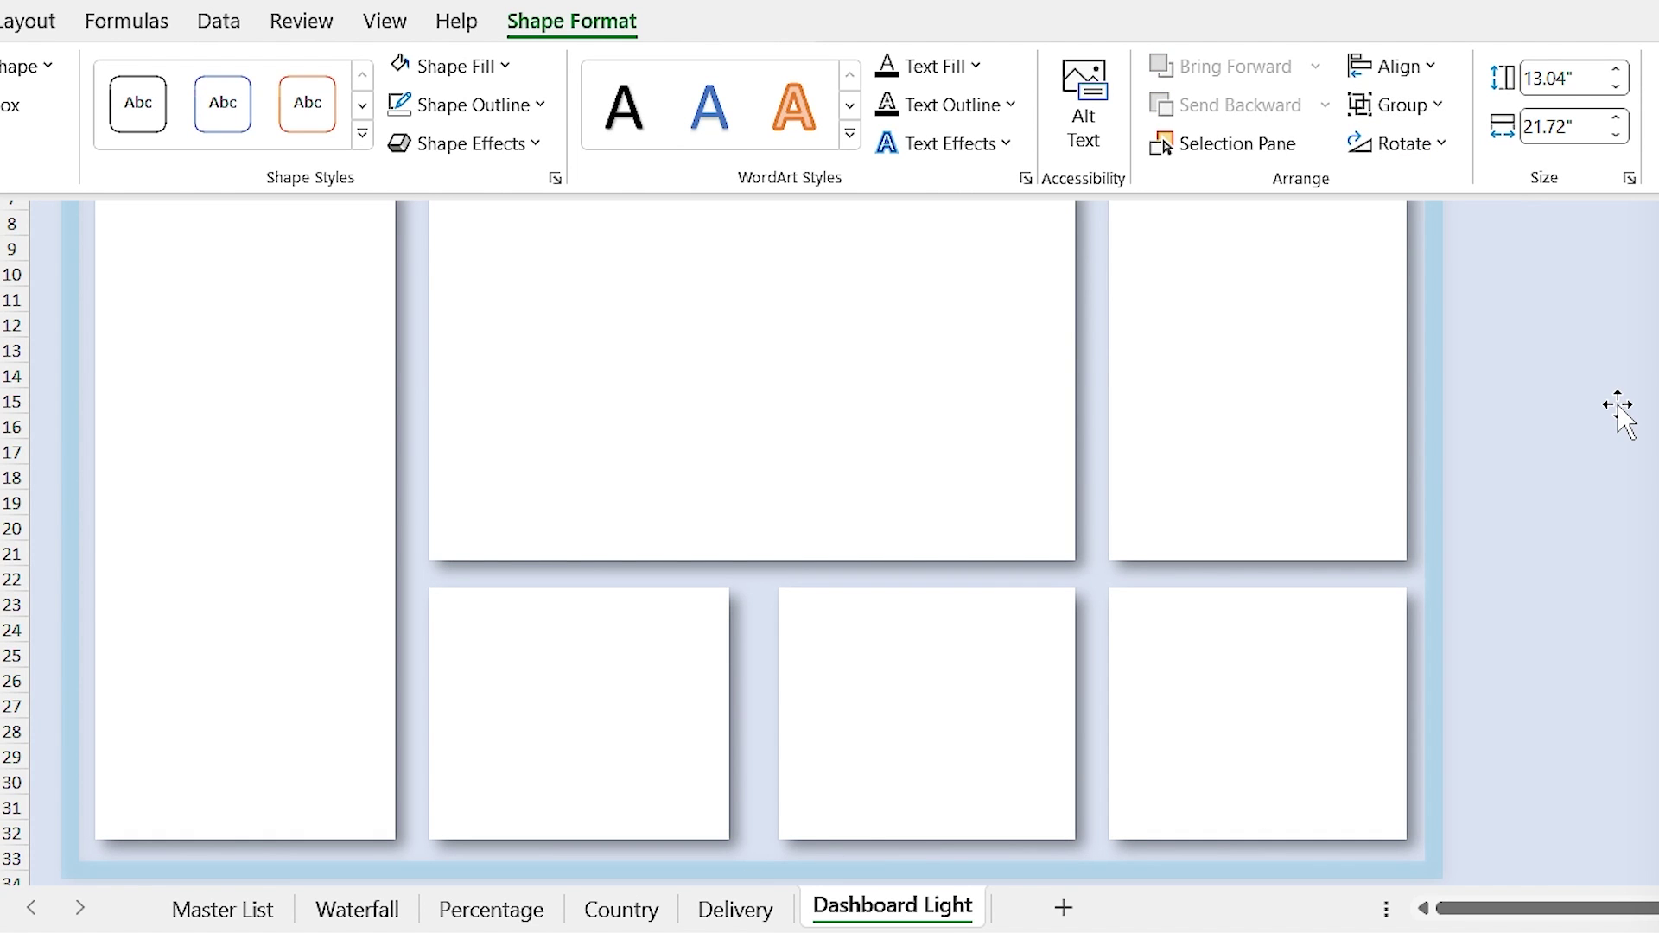
pyautogui.click(1618, 415)
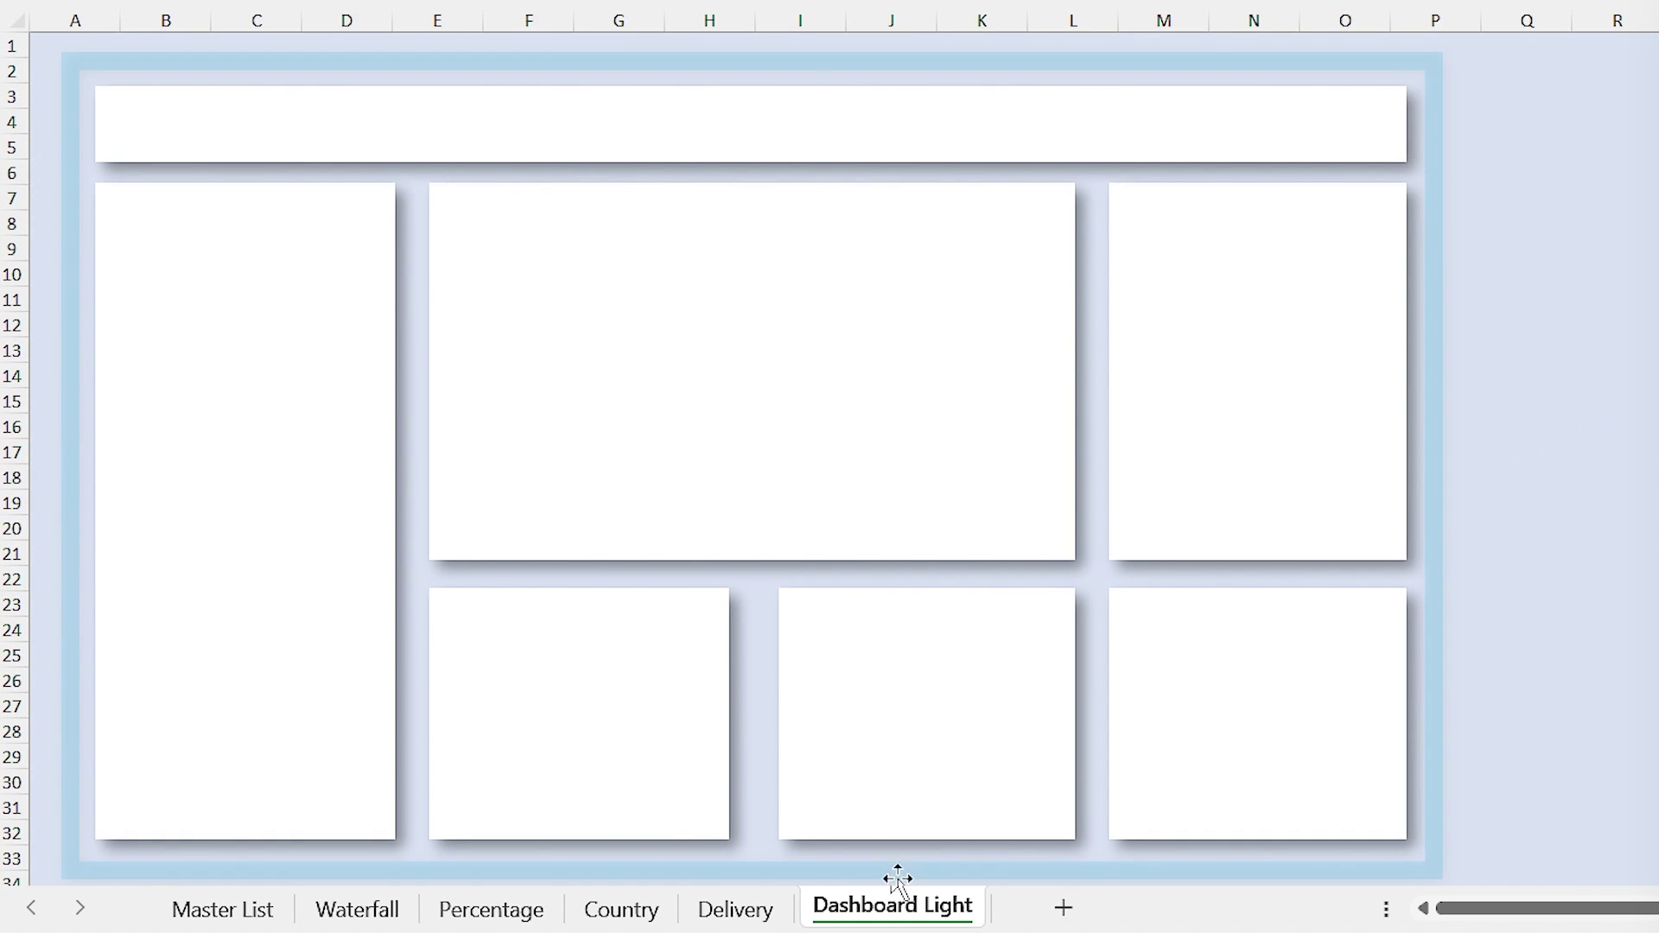
# Step: Set the waterfall chart on the Waterfall sheet to no fill and no outline
pyautogui.click(371, 921)
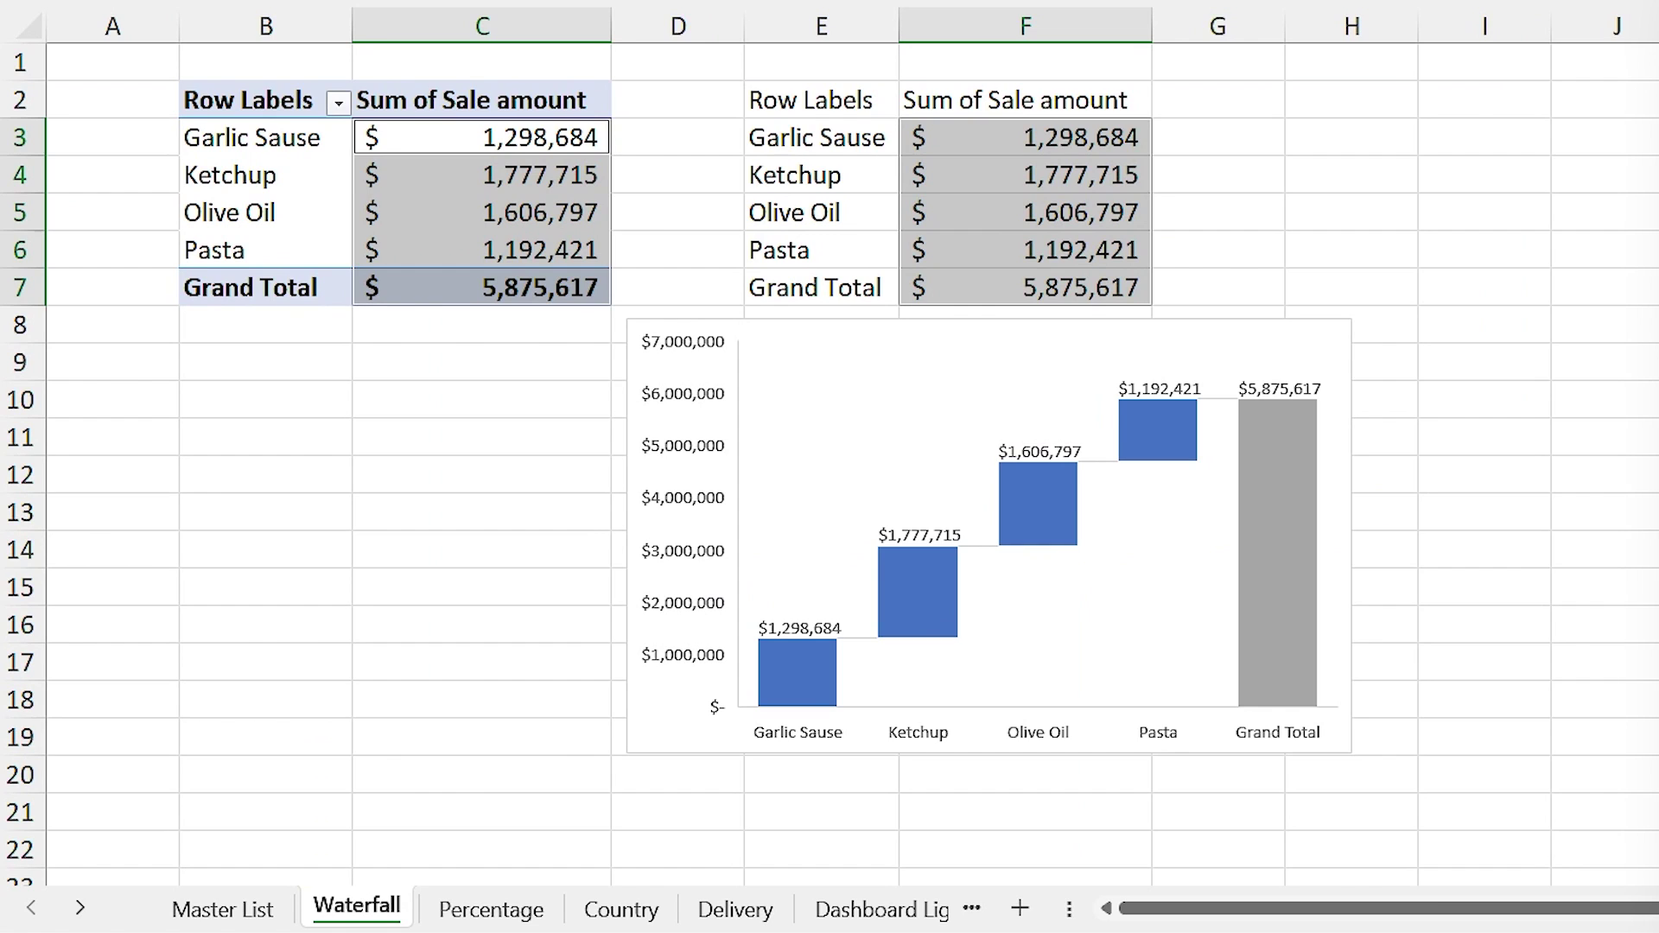
pyautogui.hotkey('ctrl', 'shift', 'F1')
pyautogui.click(1111, 588)
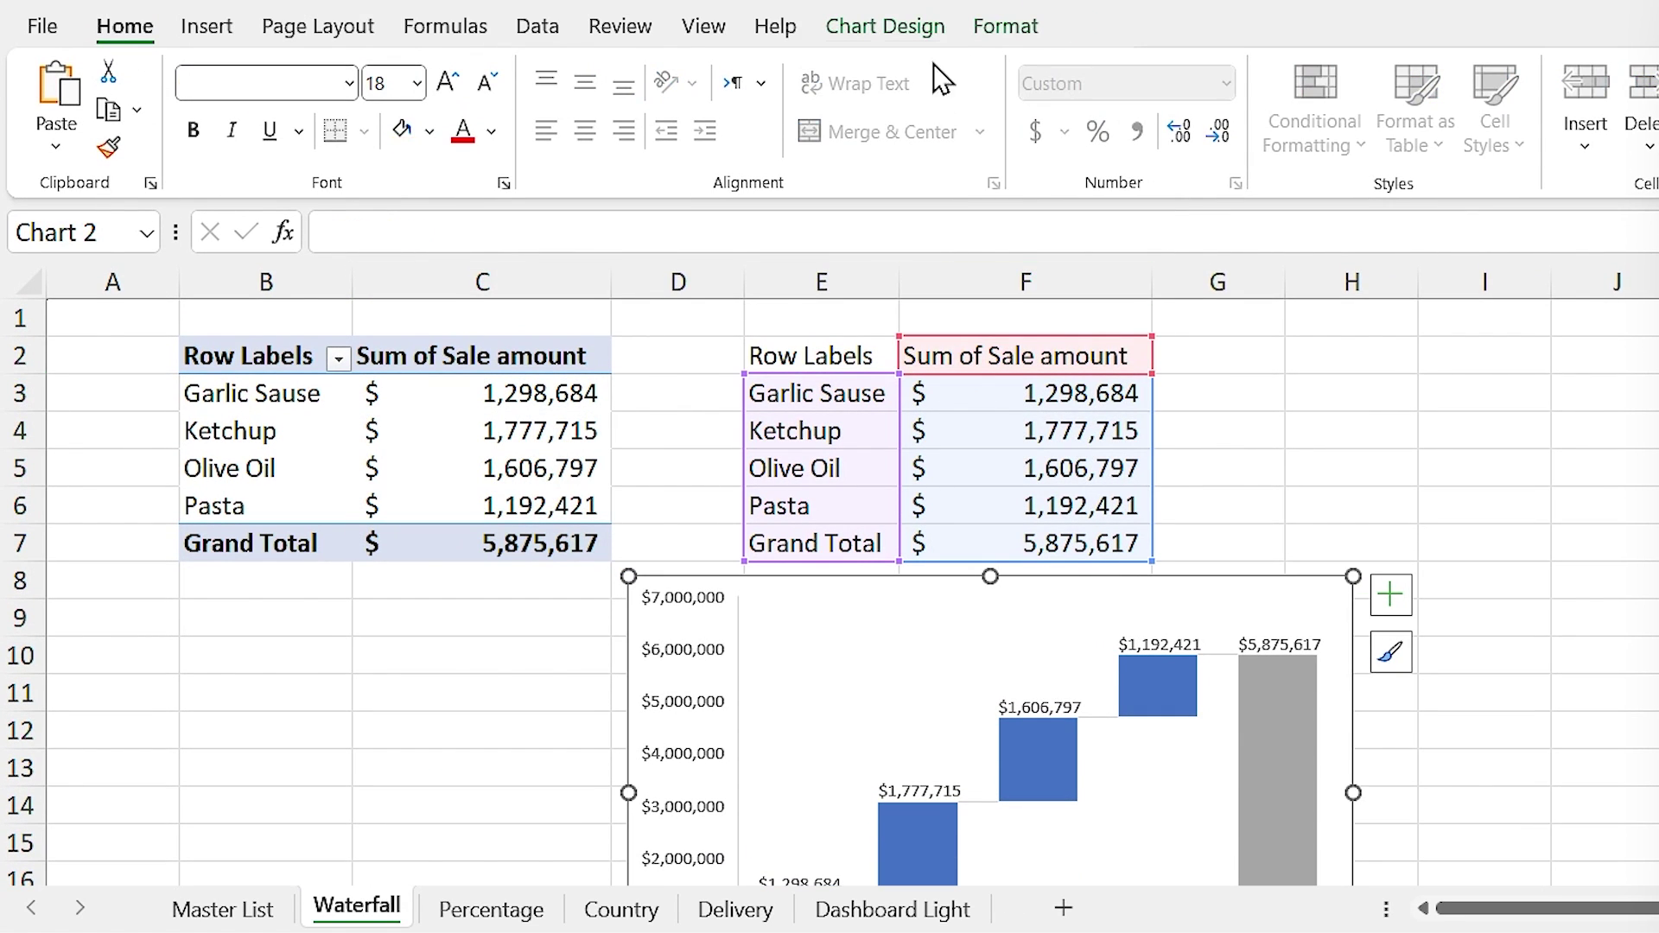
pyautogui.click(985, 29)
pyautogui.click(833, 76)
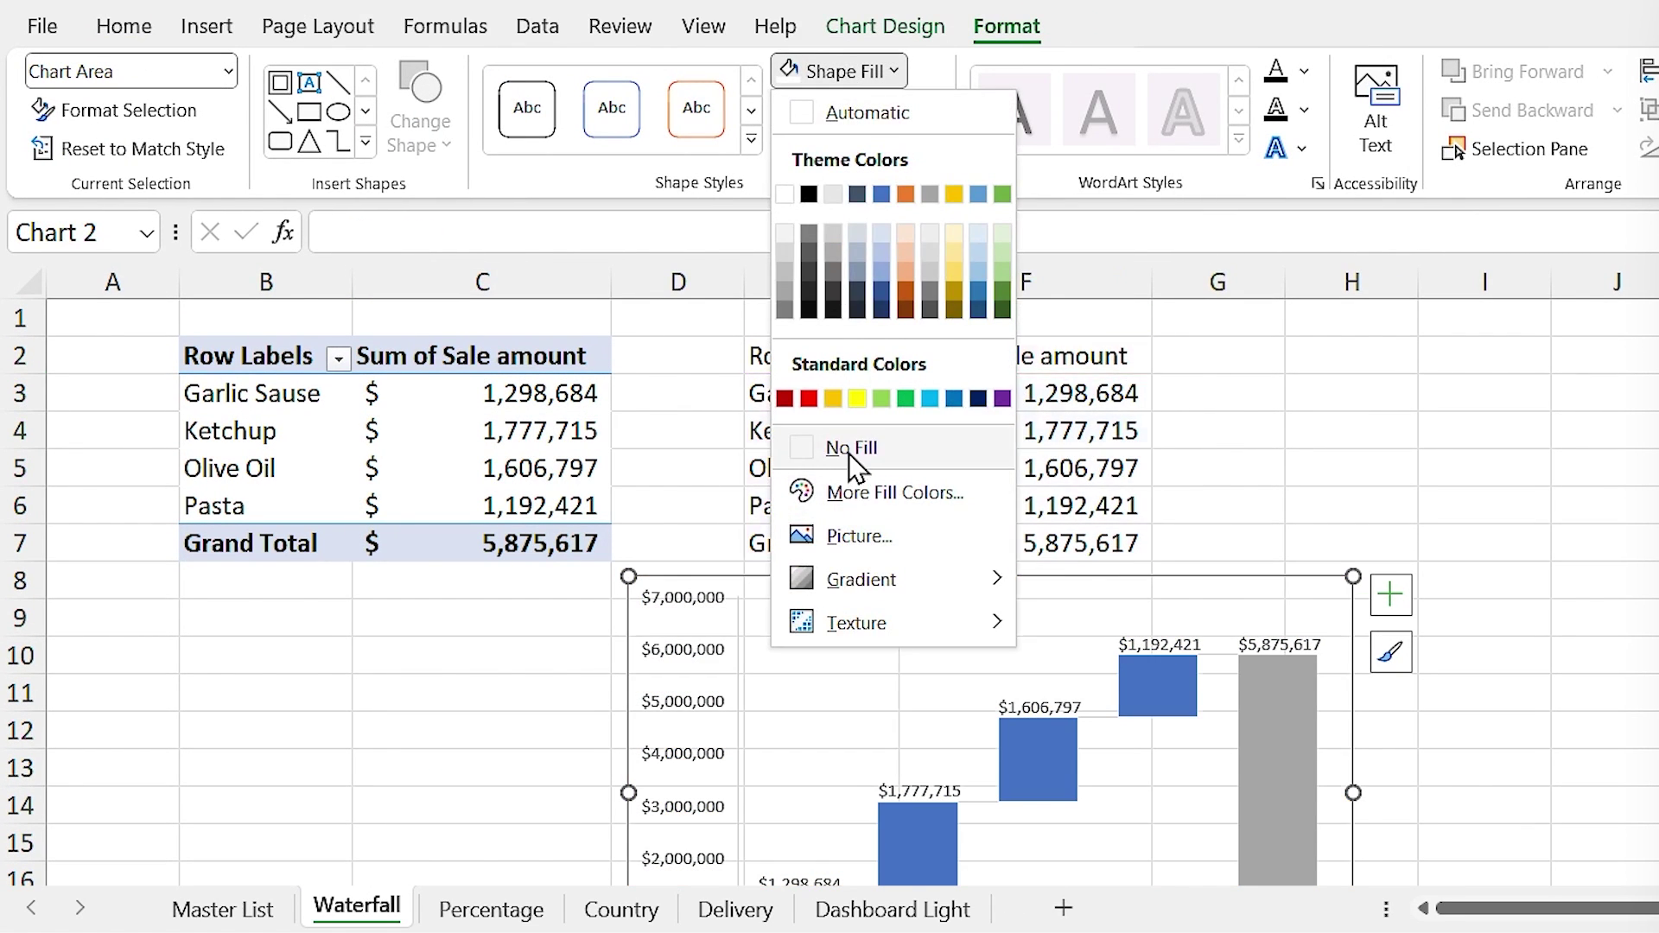
pyautogui.click(851, 448)
pyautogui.click(834, 111)
pyautogui.click(847, 484)
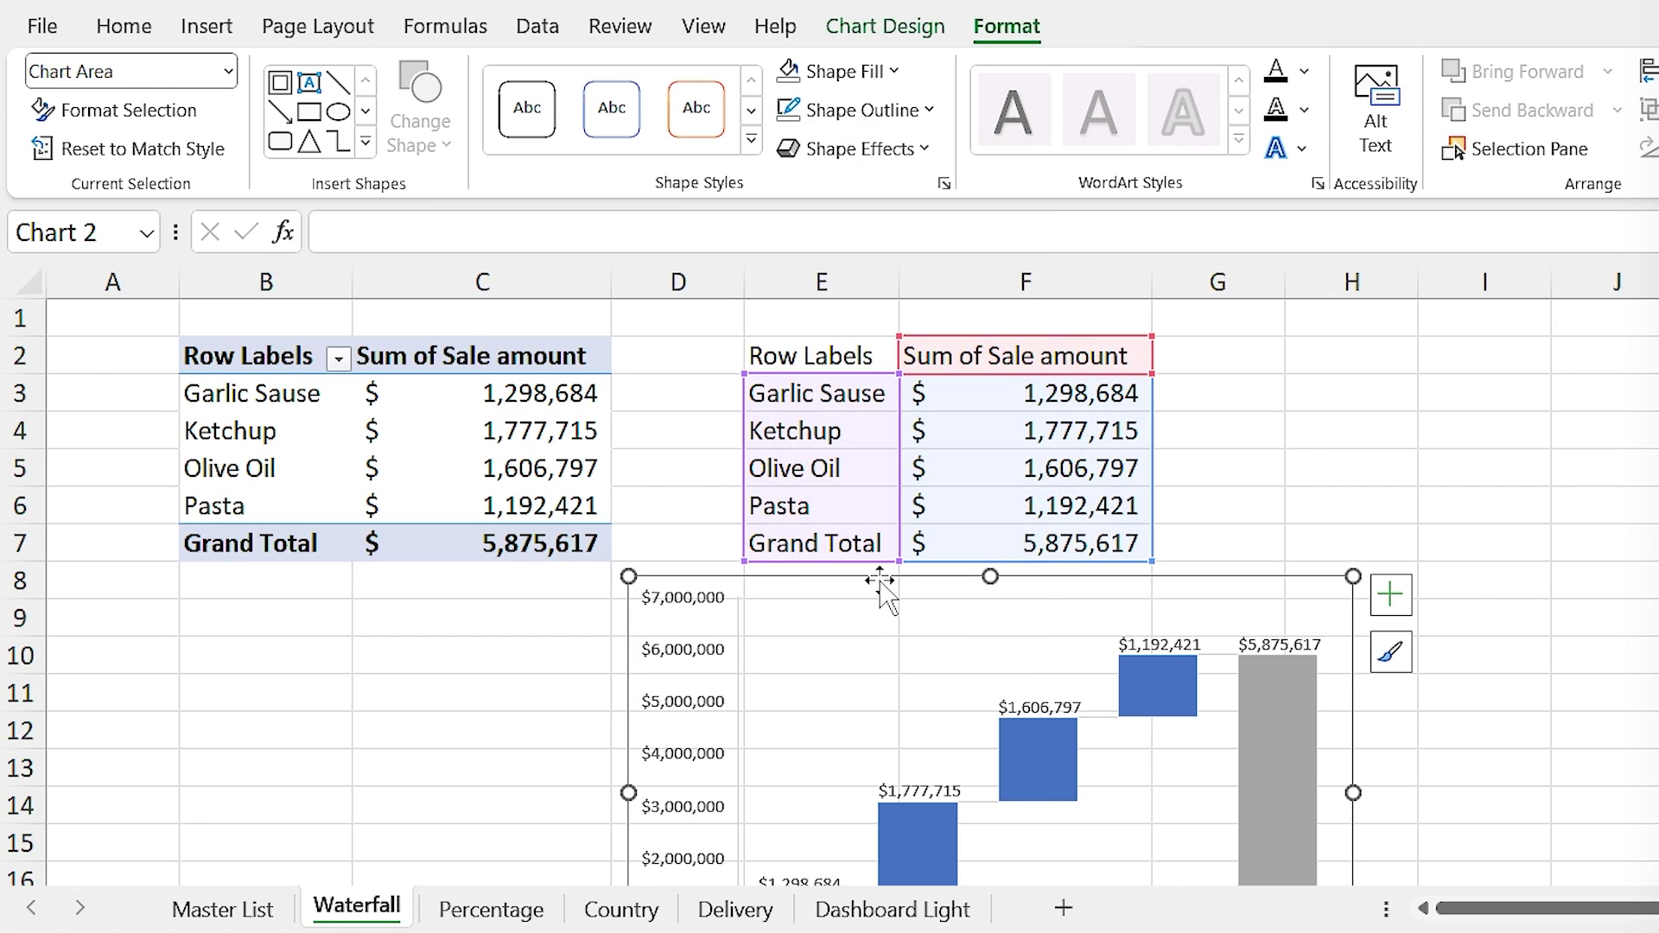
# Step: Move the waterfall chart to the Dashboard Light sheet and resize it to fit the large central panel
pyautogui.hotkey('ctrl', 'x')
pyautogui.click(893, 909)
pyautogui.hotkey('ctrl', 'v')
pyautogui.moveTo(415, 440); pyautogui.dragTo(795, 481)
pyautogui.moveTo(923, 479); pyautogui.dragTo(1065, 543)
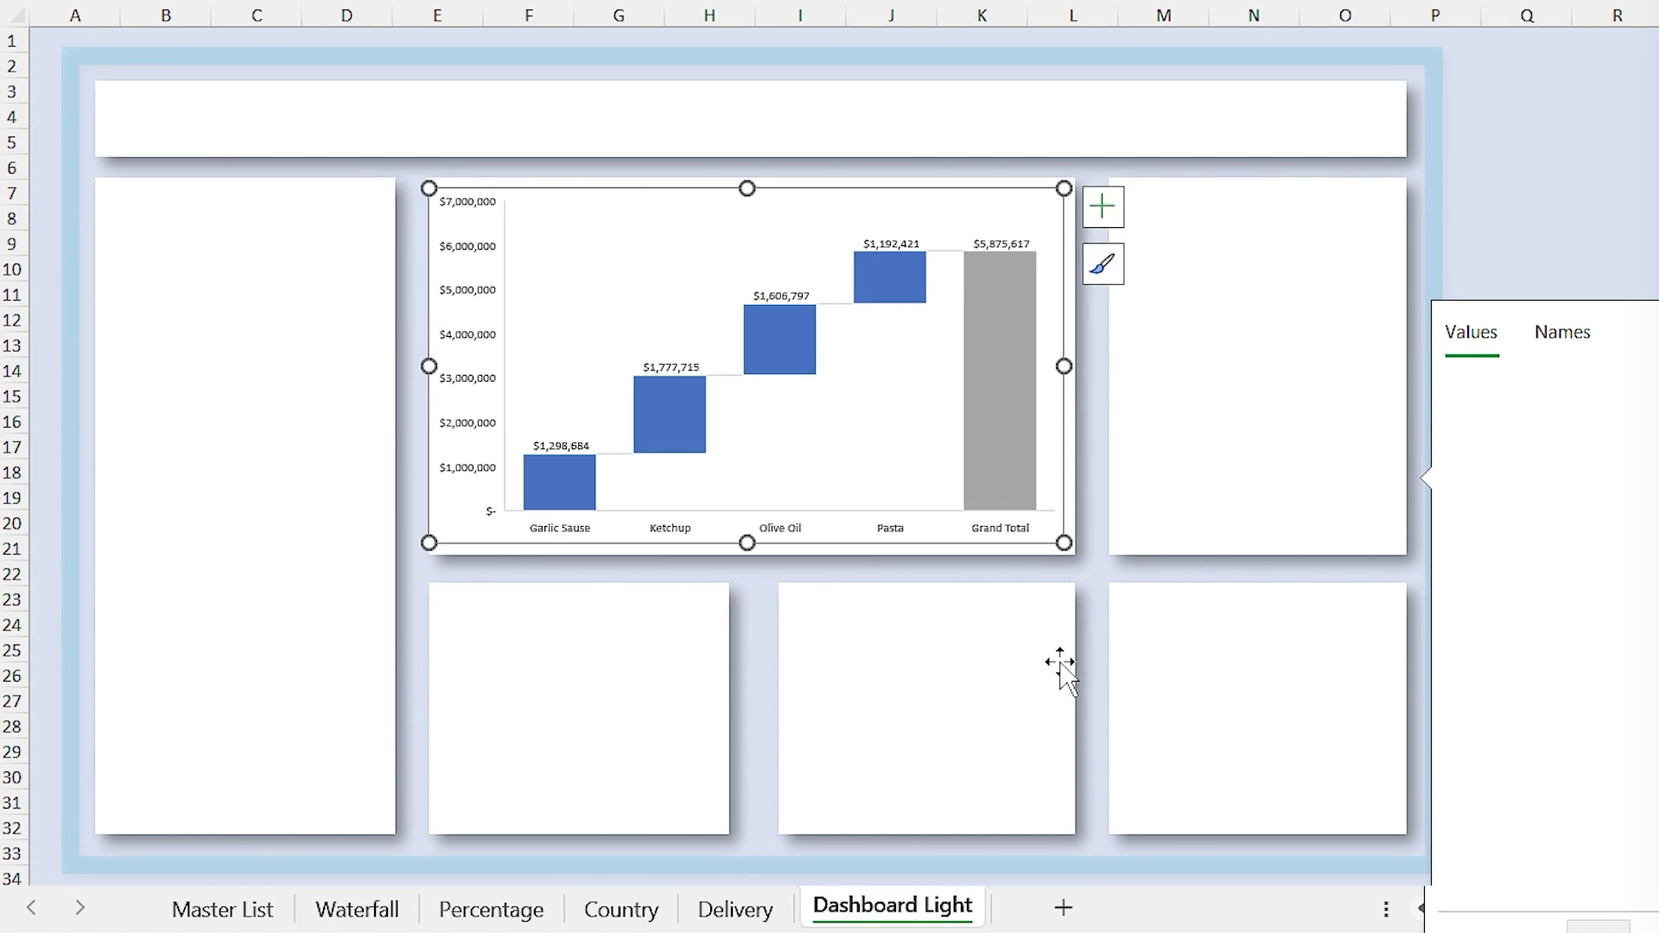
# Step: Set the width of the pie chart on the Percentage sheet to 3"
pyautogui.click(466, 909)
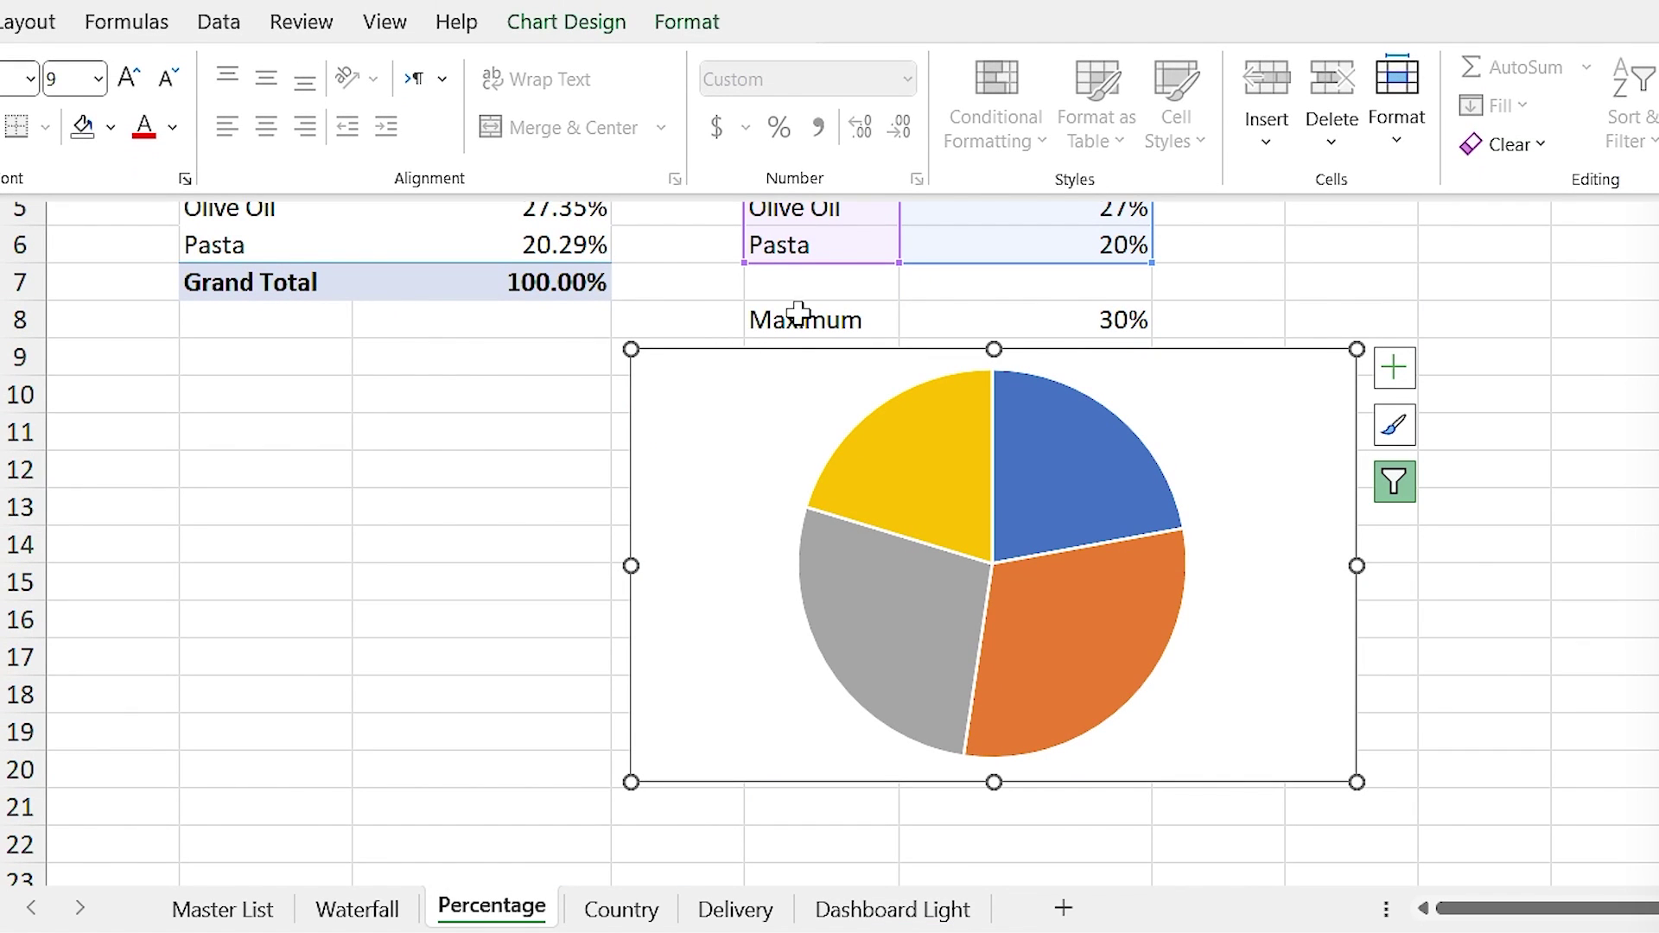
pyautogui.click(704, 19)
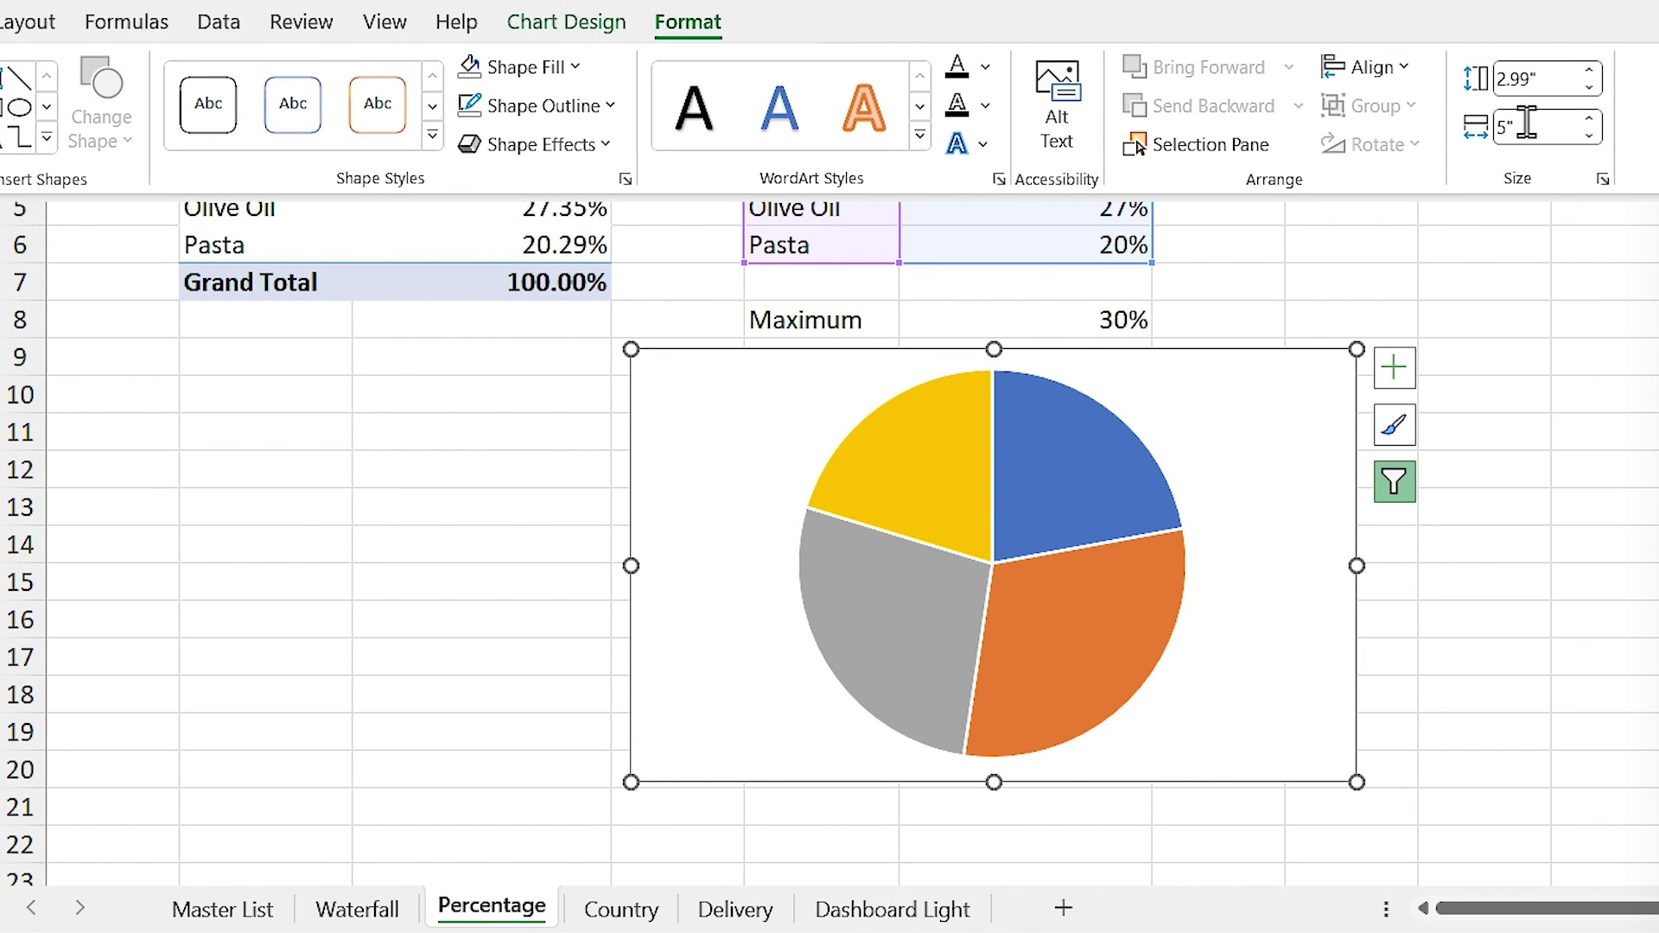
pyautogui.write('3')
pyautogui.press('Return')
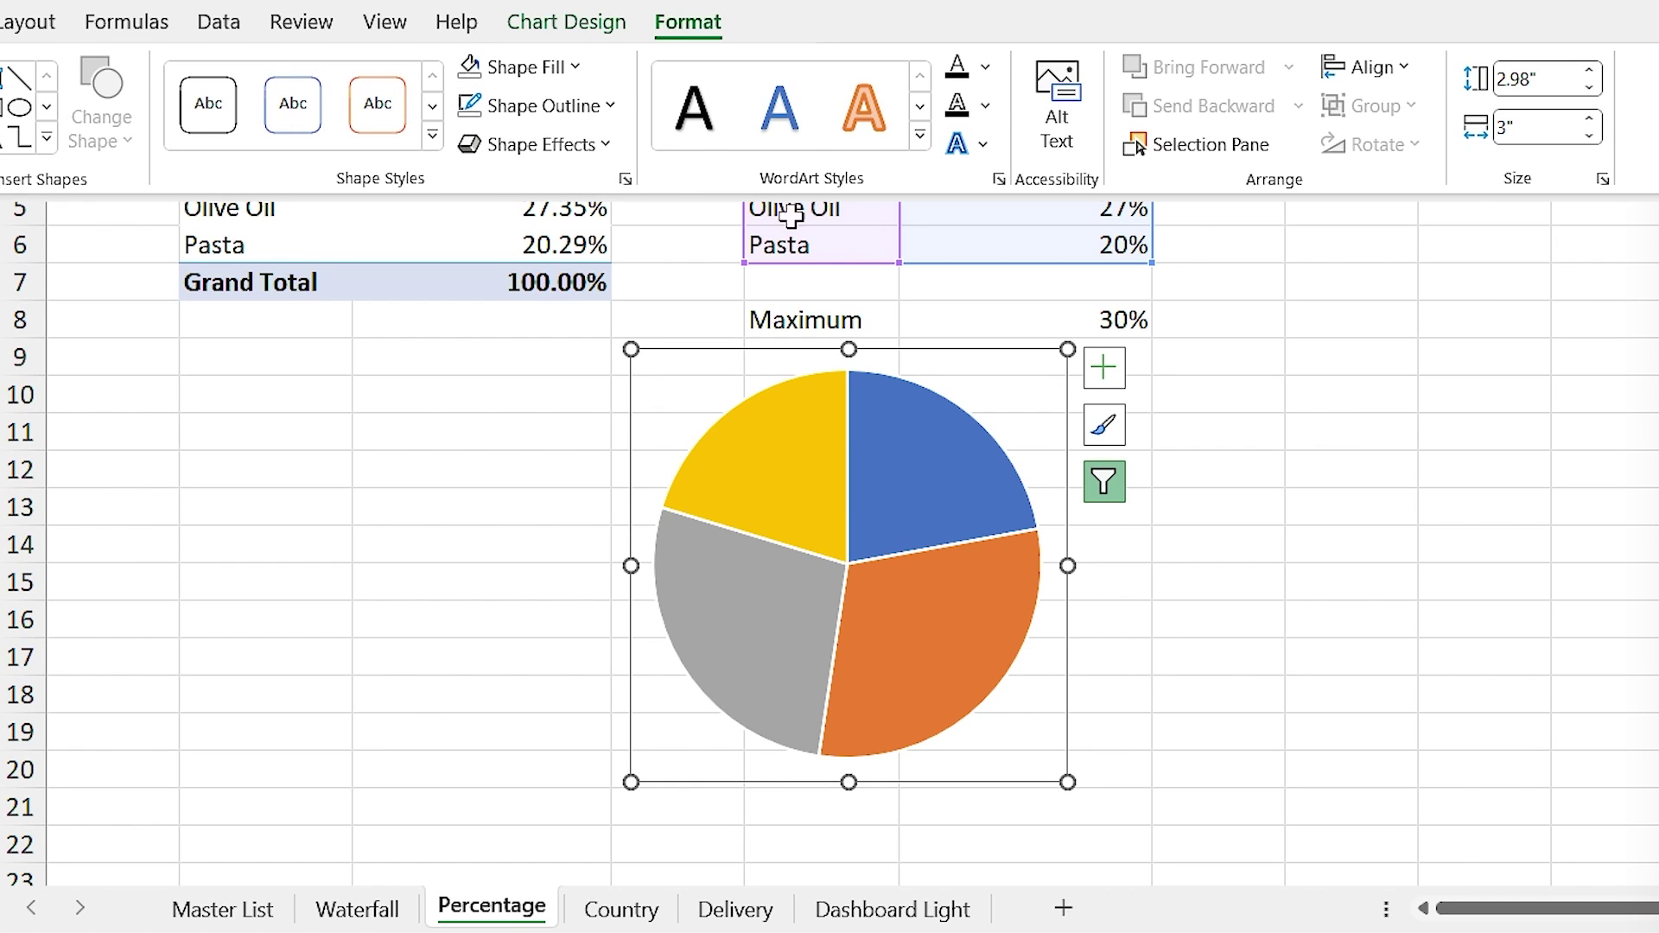
# Step: Move the pie chart from the Percentage sheet into the tall panel on the Dashboard Light sheet
pyautogui.click(727, 361)
pyautogui.hotkey('ctrl', 'x')
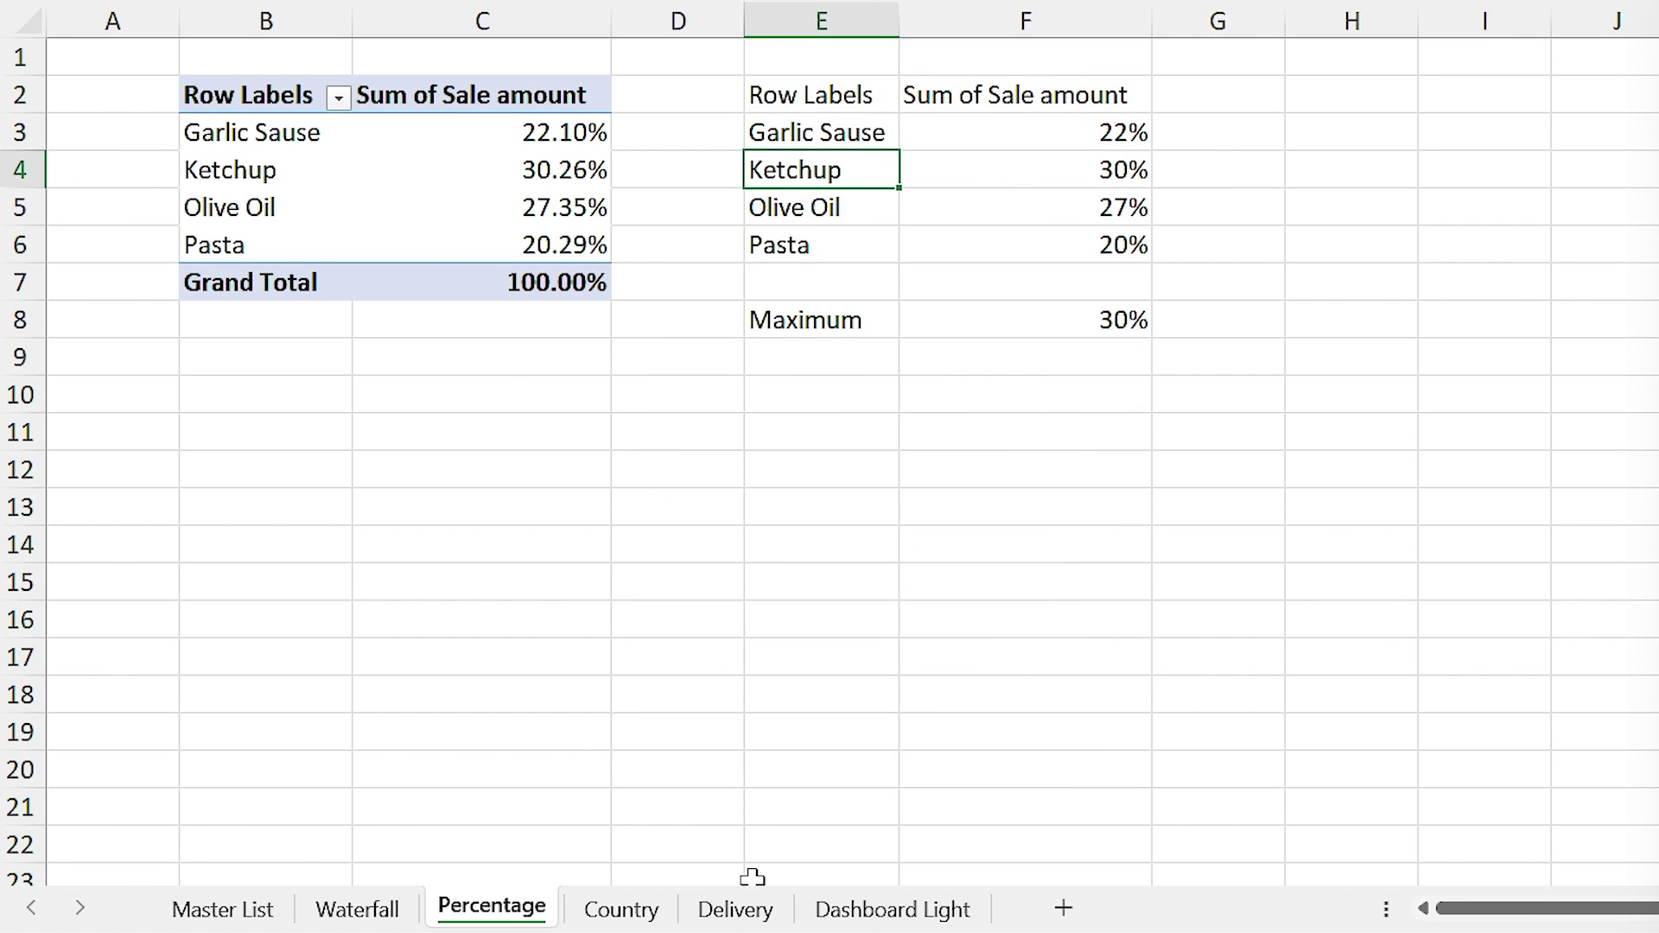
pyautogui.click(853, 915)
pyautogui.moveTo(513, 240); pyautogui.dragTo(188, 284)
# Step: Resize the map chart to fit inside the small panel below the waterfall chart
pyautogui.click(614, 600)
pyautogui.moveTo(725, 570); pyautogui.dragTo(696, 594)
pyautogui.moveTo(493, 830); pyautogui.dragTo(507, 815)
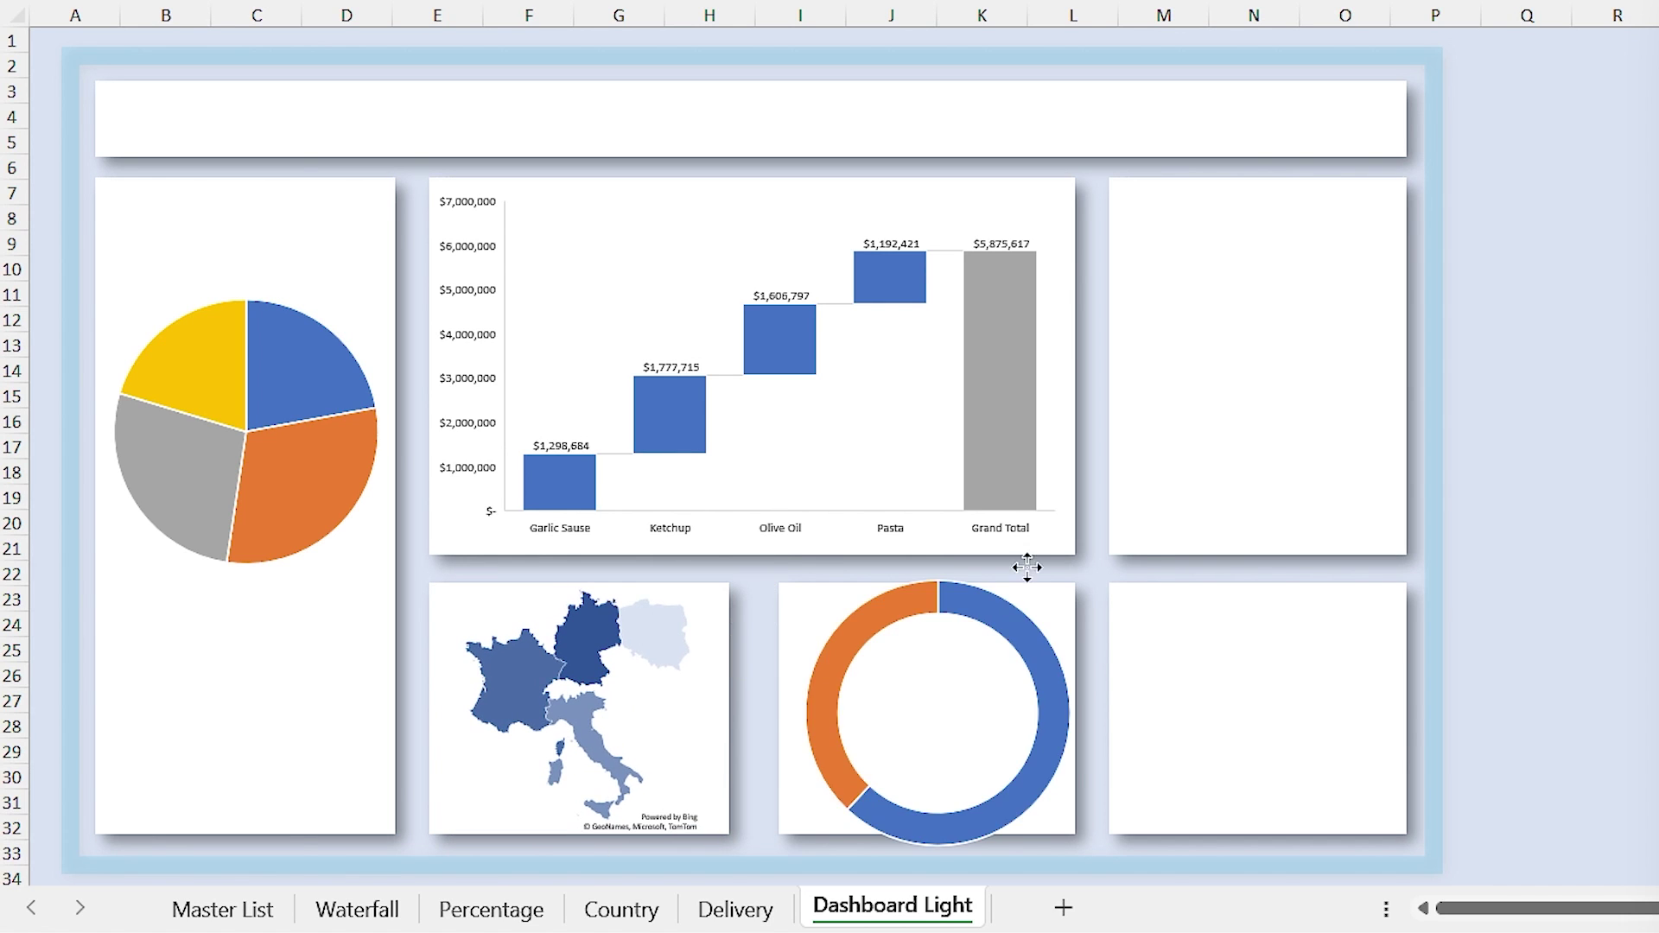
# Step: Shrink the doughnut chart to fit within its small panel beside the map
pyautogui.click(1032, 572)
pyautogui.moveTo(1037, 581); pyautogui.dragTo(946, 657)
pyautogui.press('Escape')
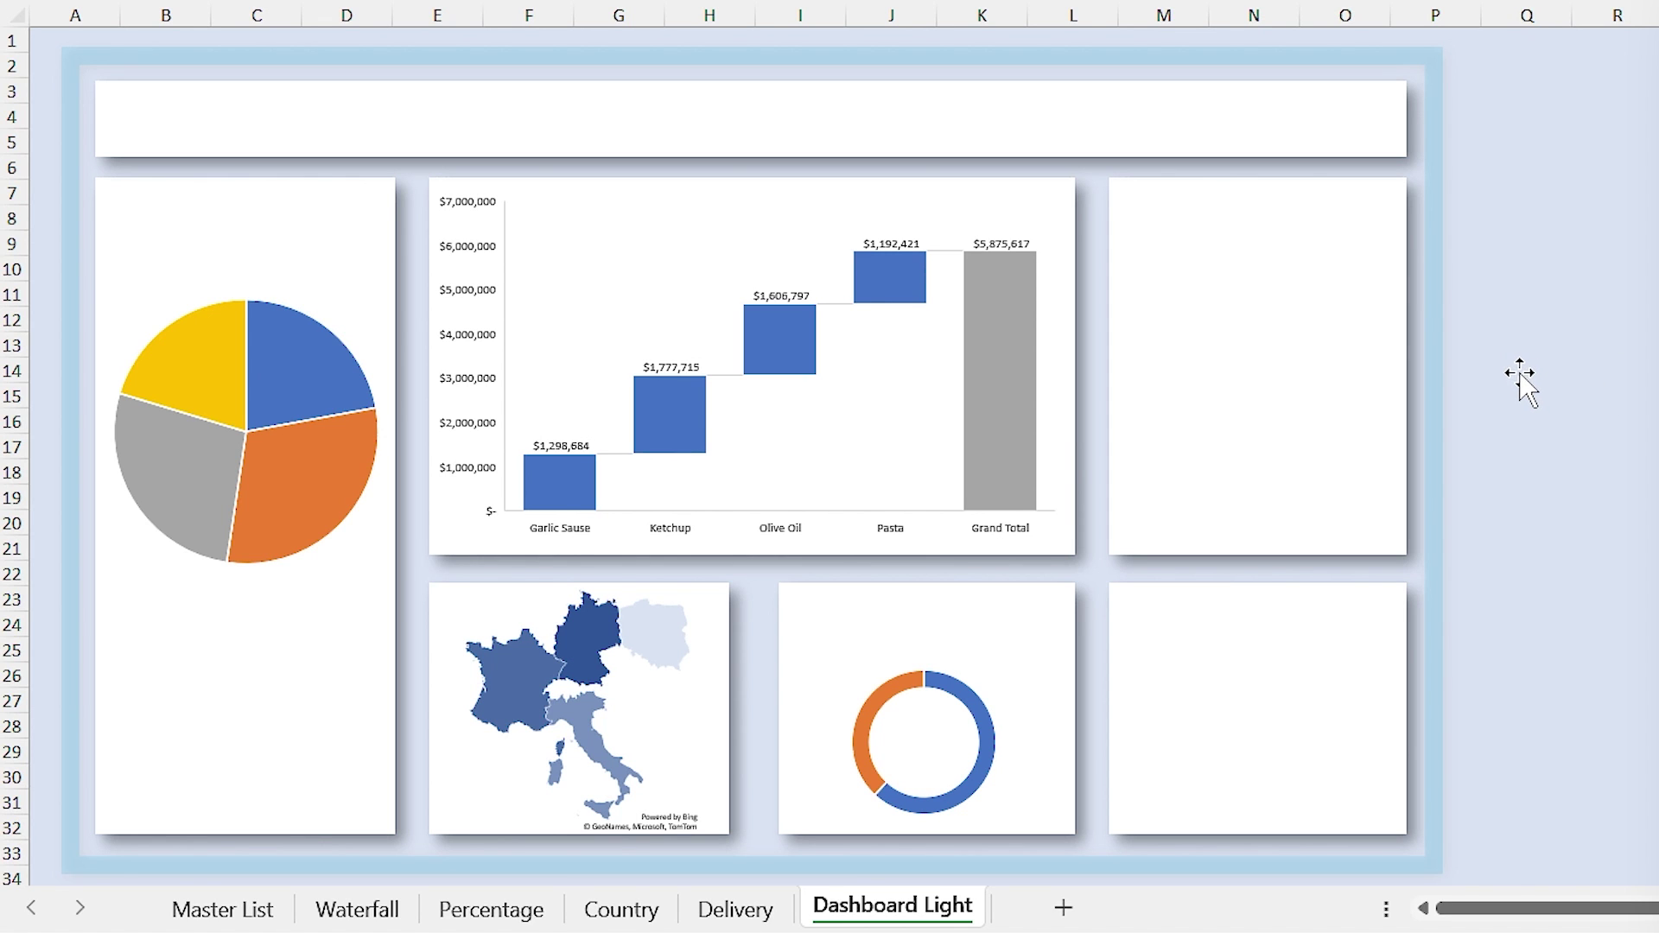
# Step: Insert a column before Quantity in Box on the Master List sheet and enter the header Day
pyautogui.click(226, 909)
pyautogui.click(452, 307)
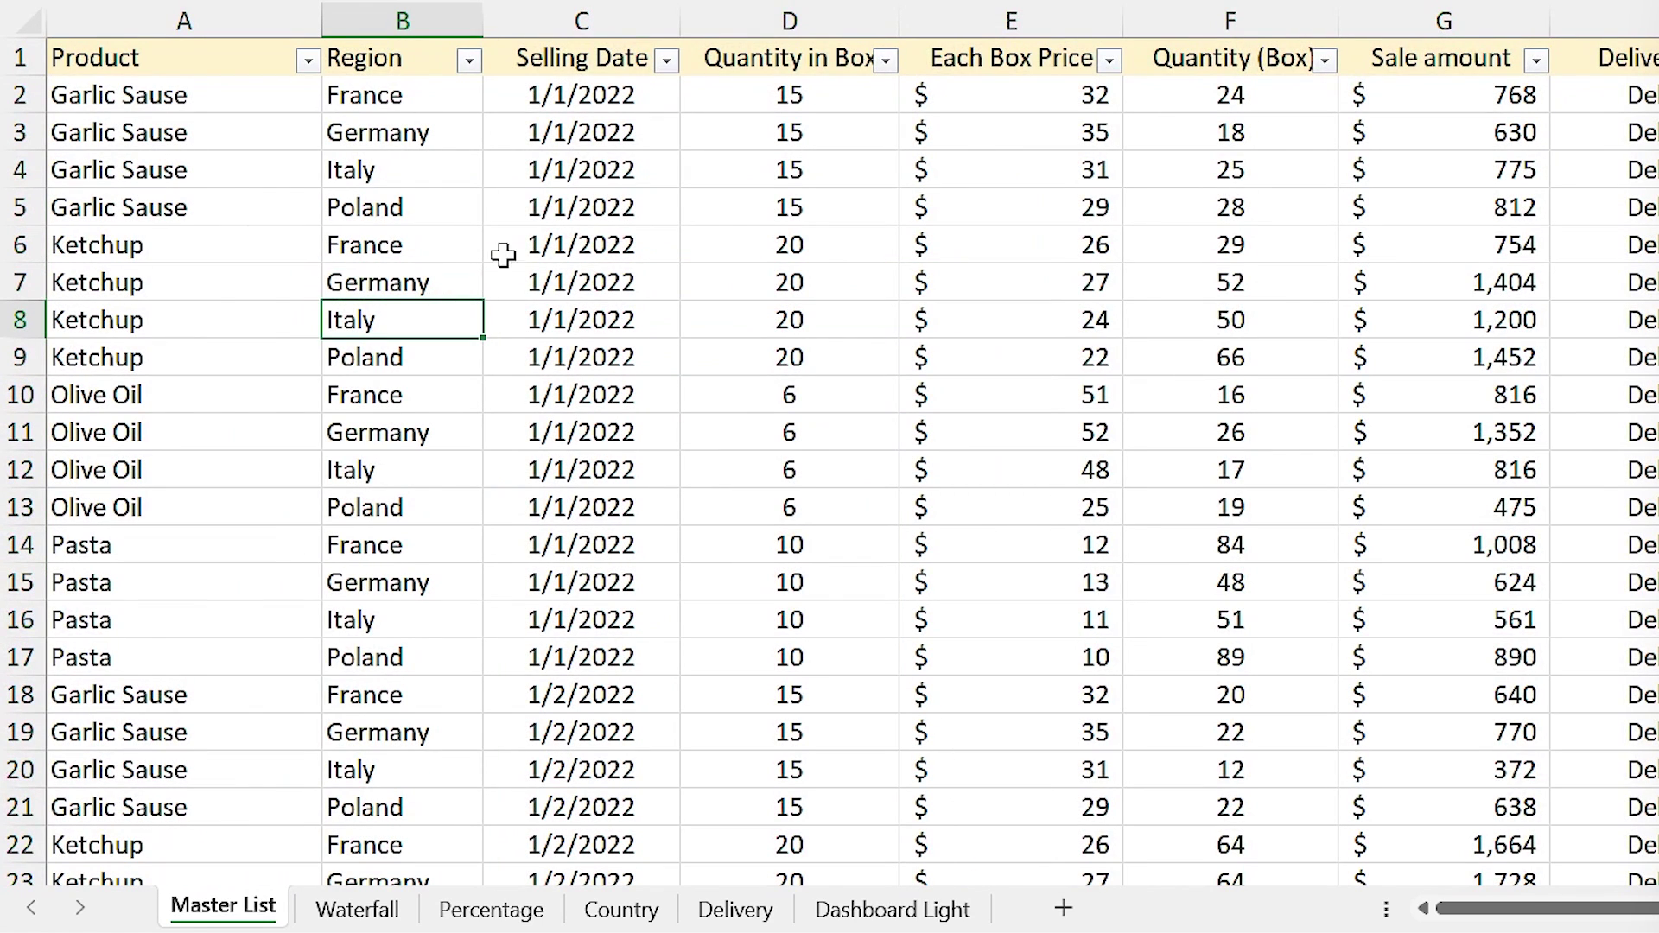
pyautogui.click(697, 19)
pyautogui.rightClick(696, 19)
pyautogui.click(774, 285)
pyautogui.doubleClick(748, 60)
pyautogui.doubleClick(748, 60)
pyautogui.write('Day')
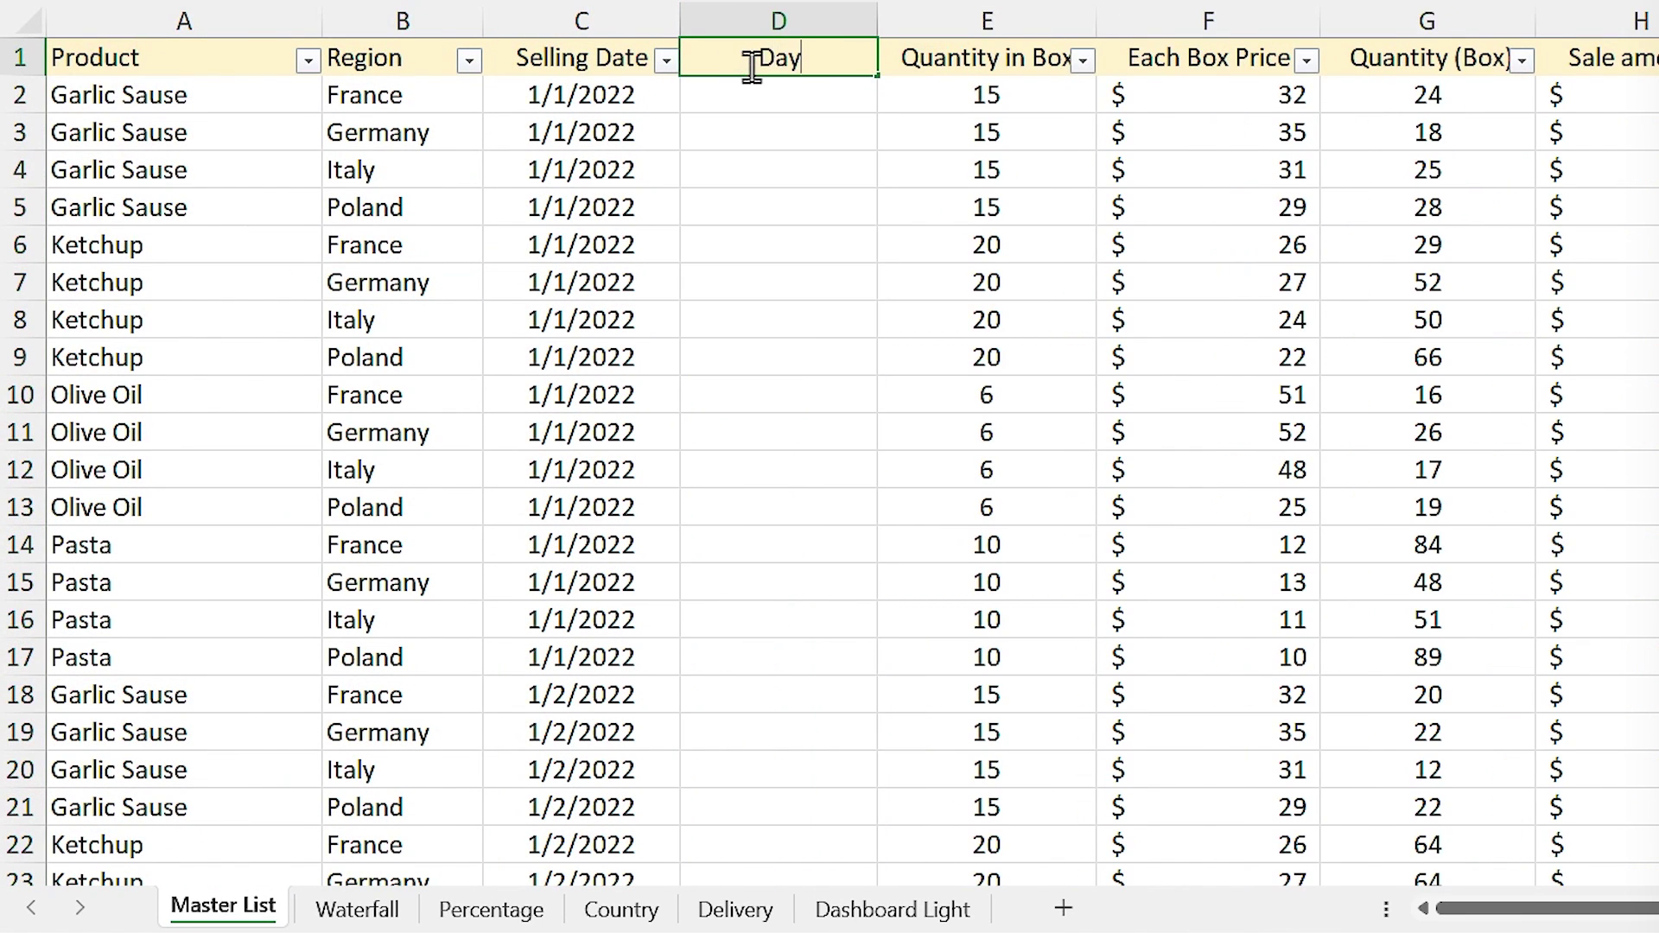
# Step: Fill the Day column with a DAY formula that references the Selling Date column
pyautogui.click(745, 101)
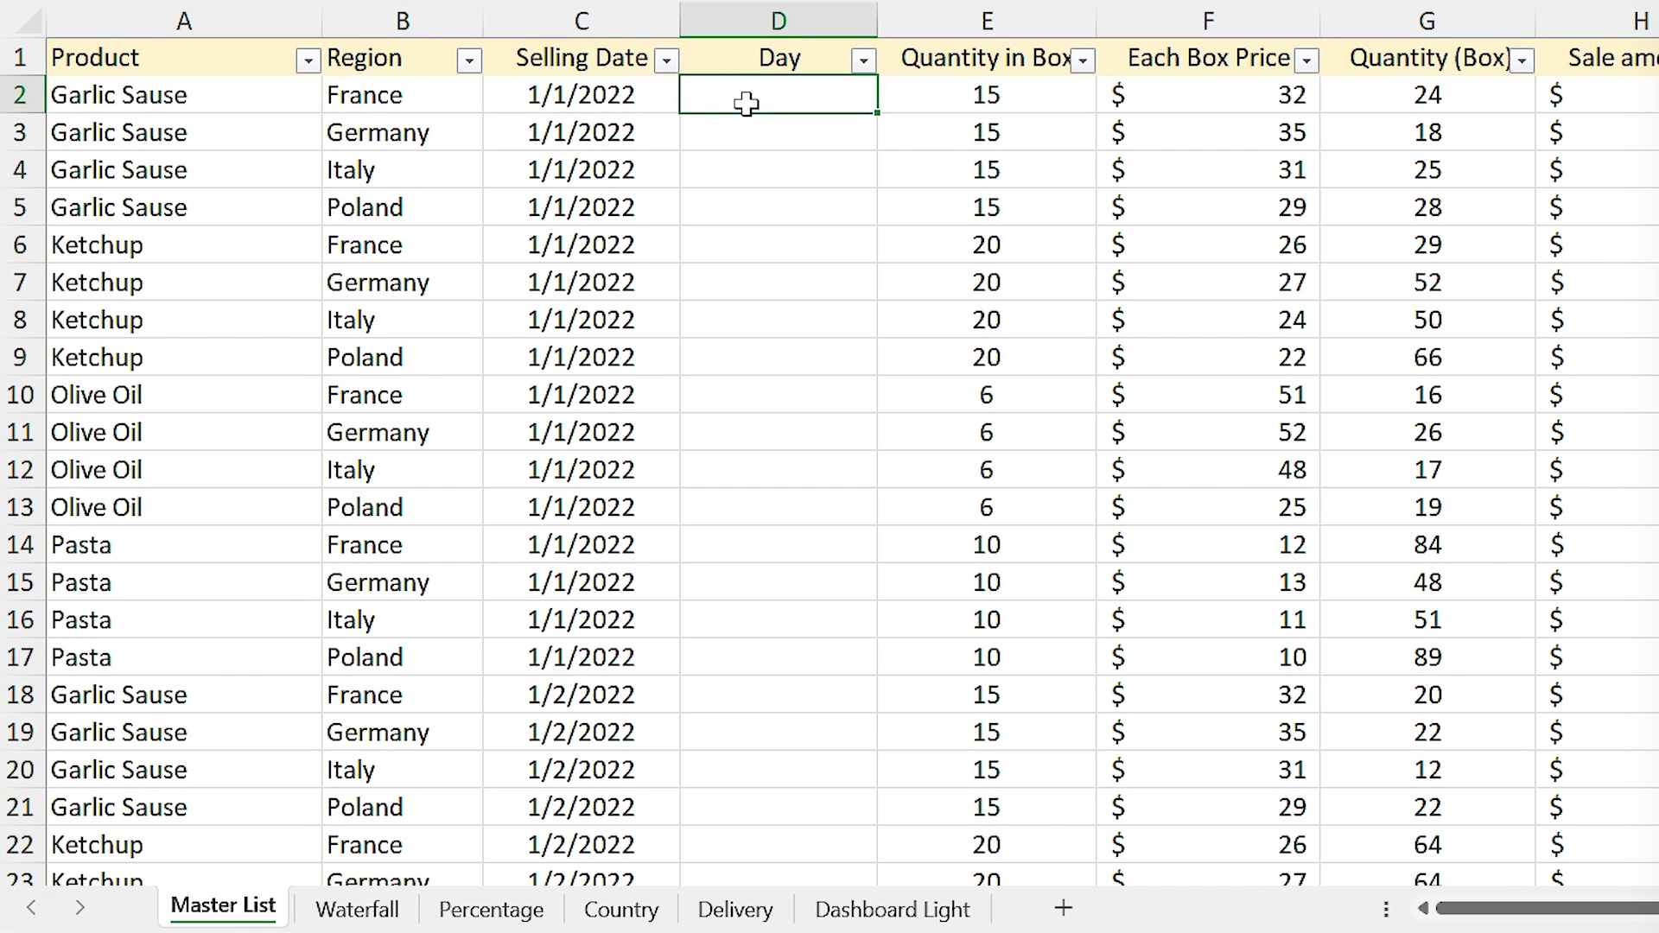
pyautogui.write('=da')
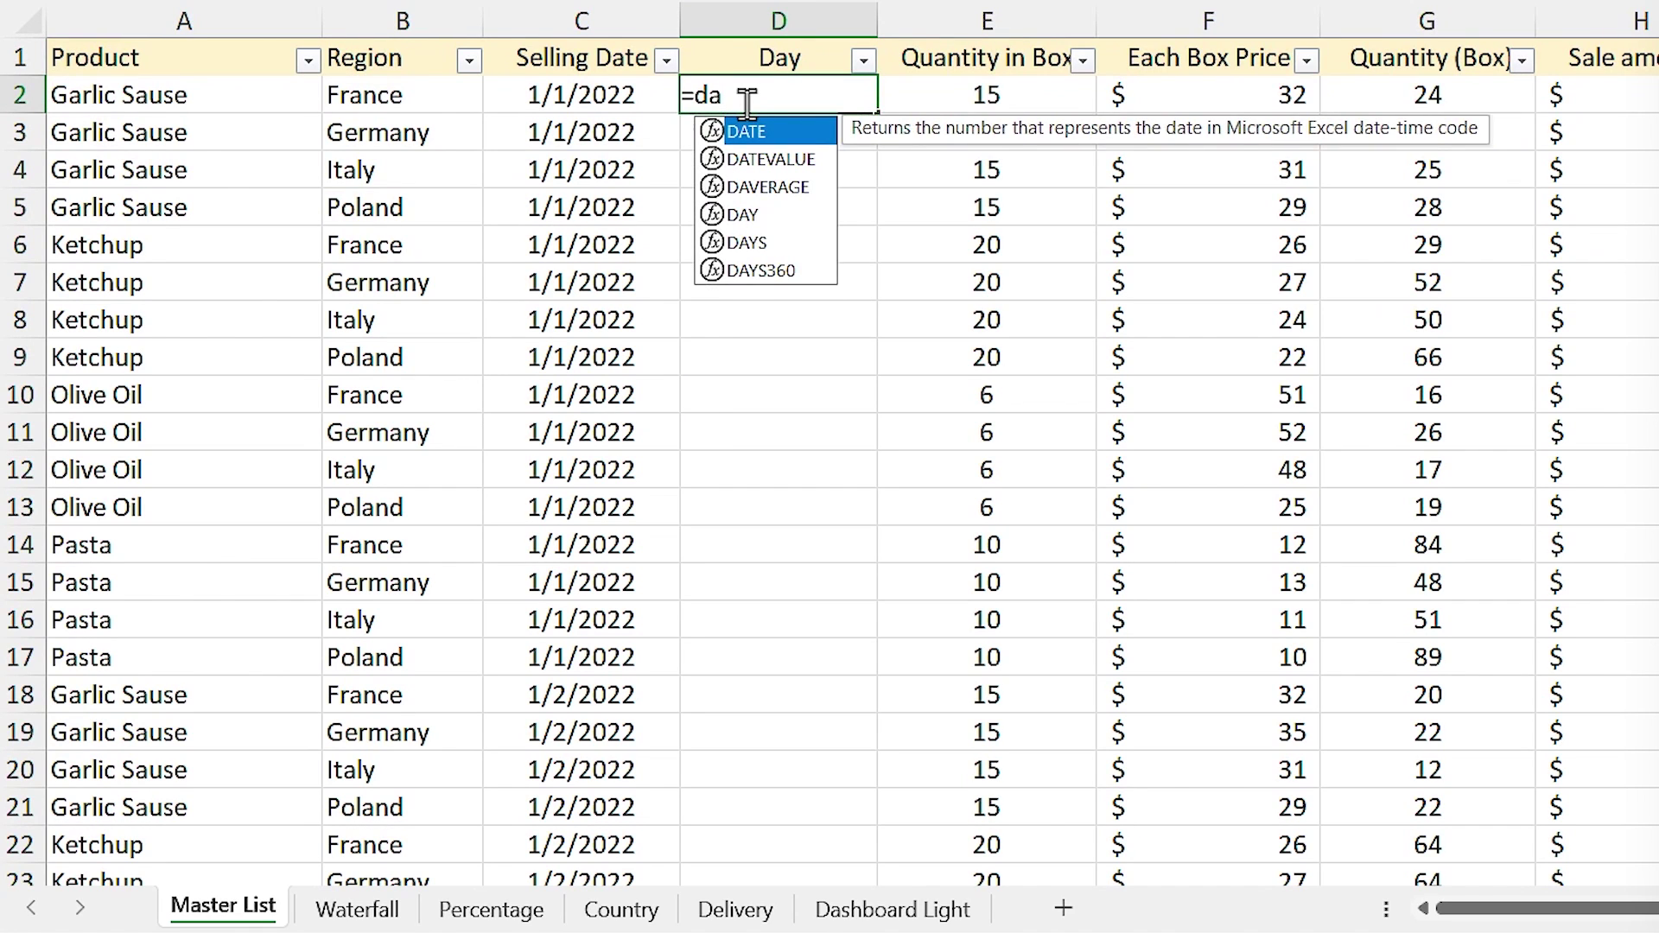
pyautogui.write('y')
pyautogui.doubleClick(744, 131)
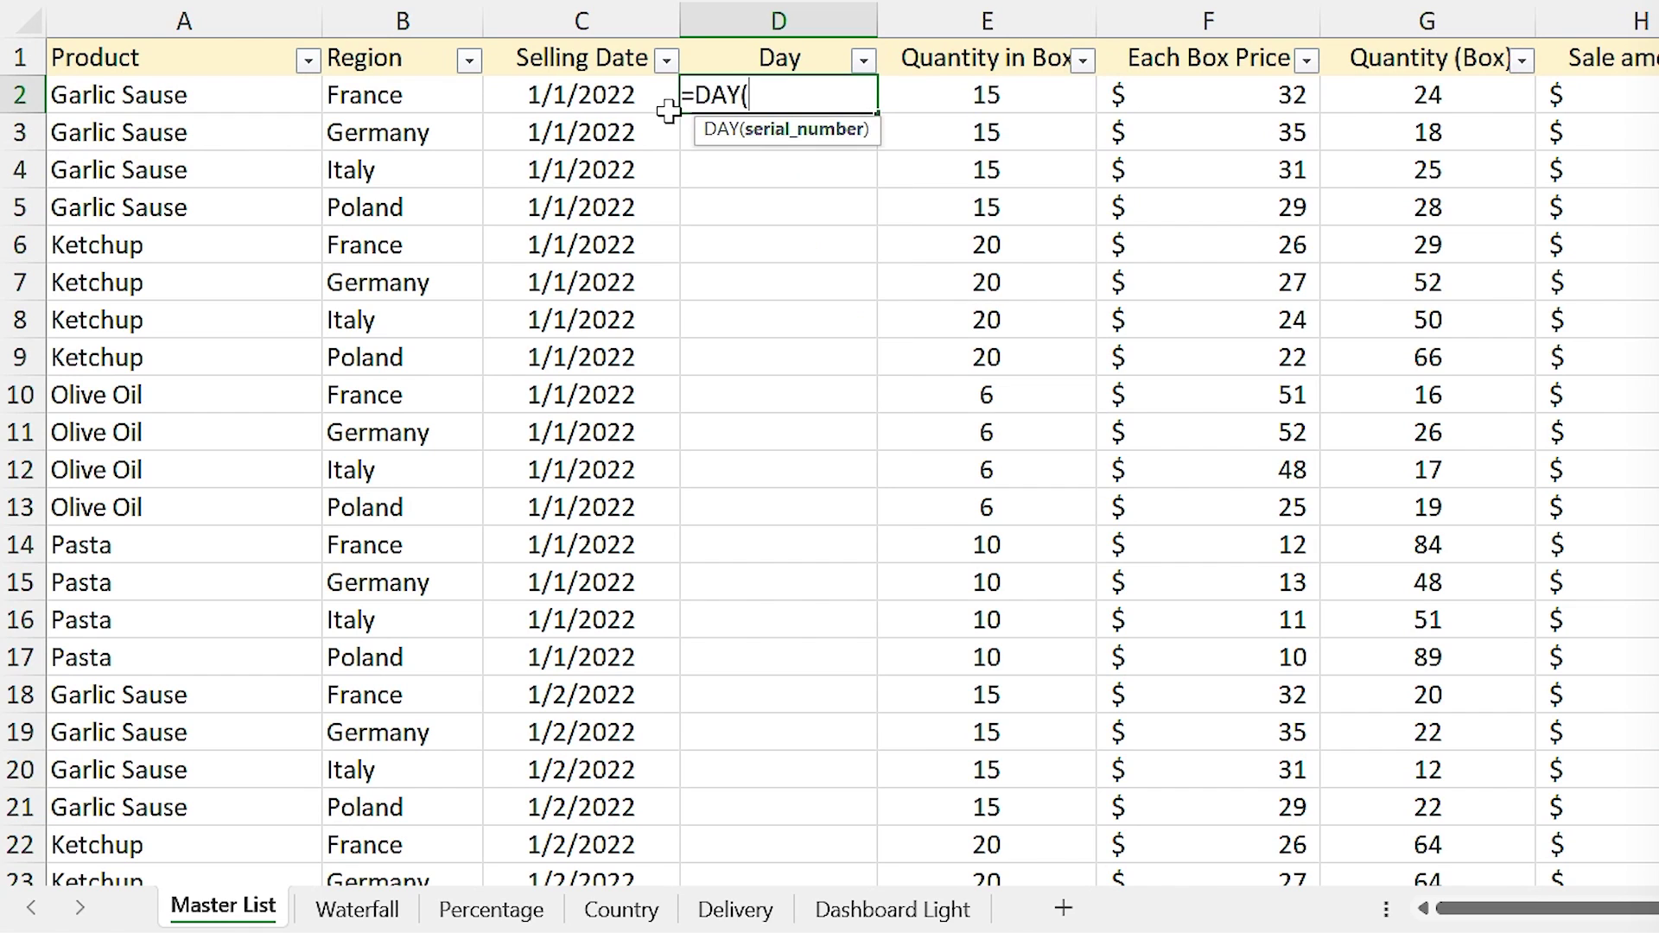
pyautogui.click(643, 97)
pyautogui.press('Return')
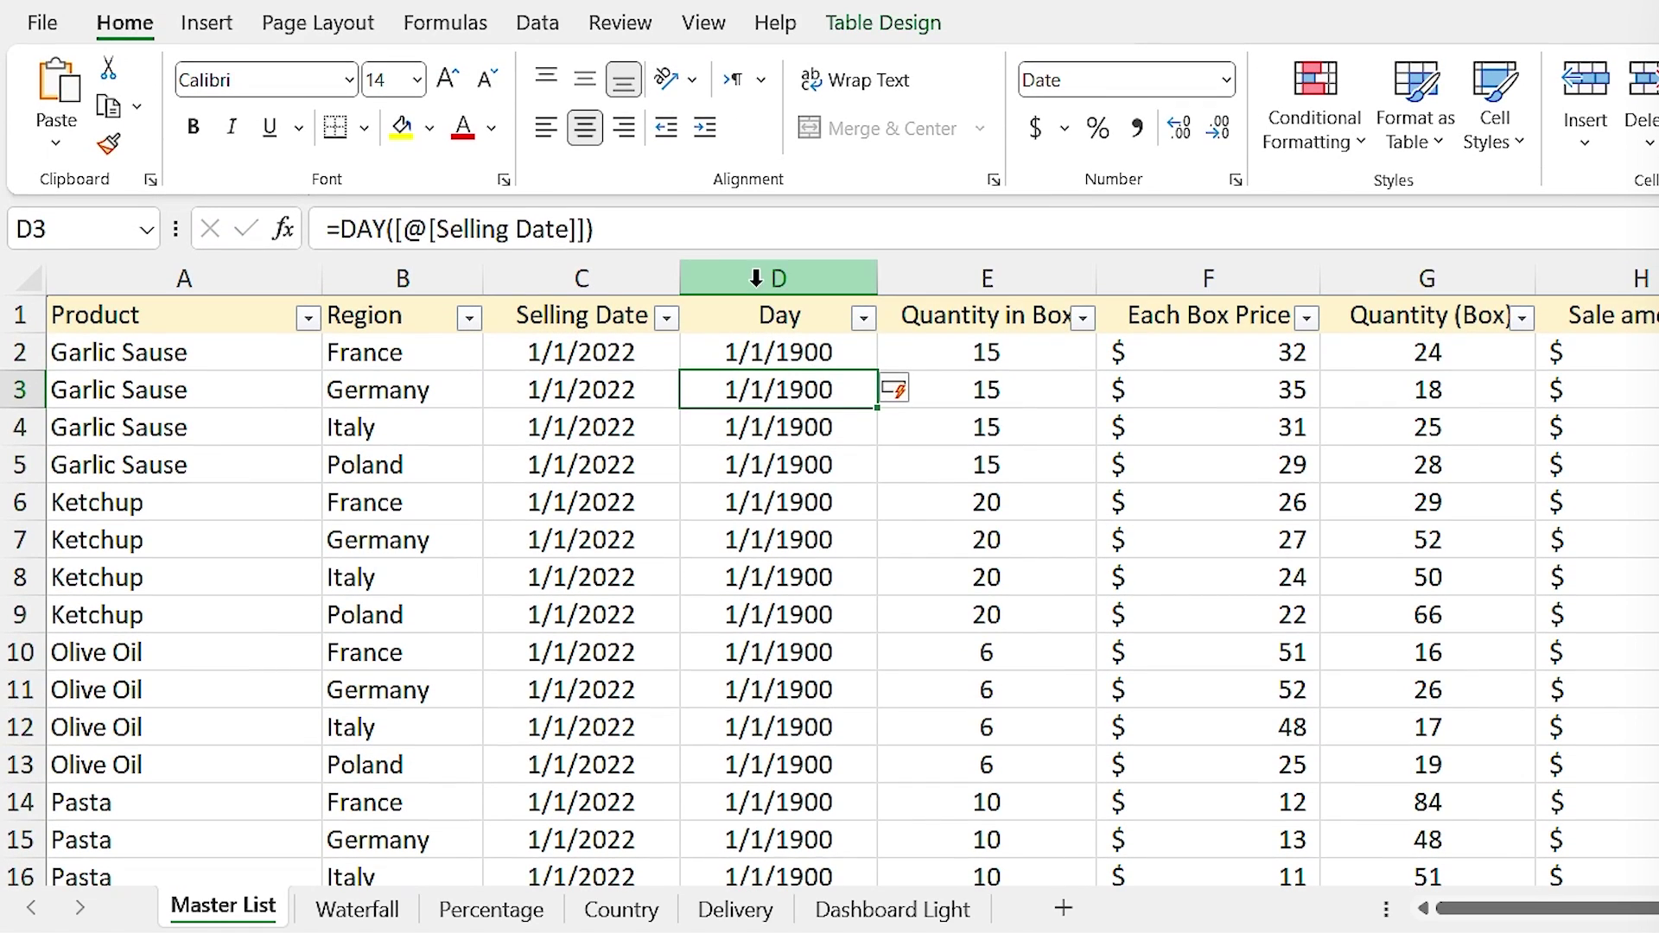
# Step: Change the Day column's number format to General
pyautogui.click(760, 22)
pyautogui.click(1224, 80)
pyautogui.click(1115, 127)
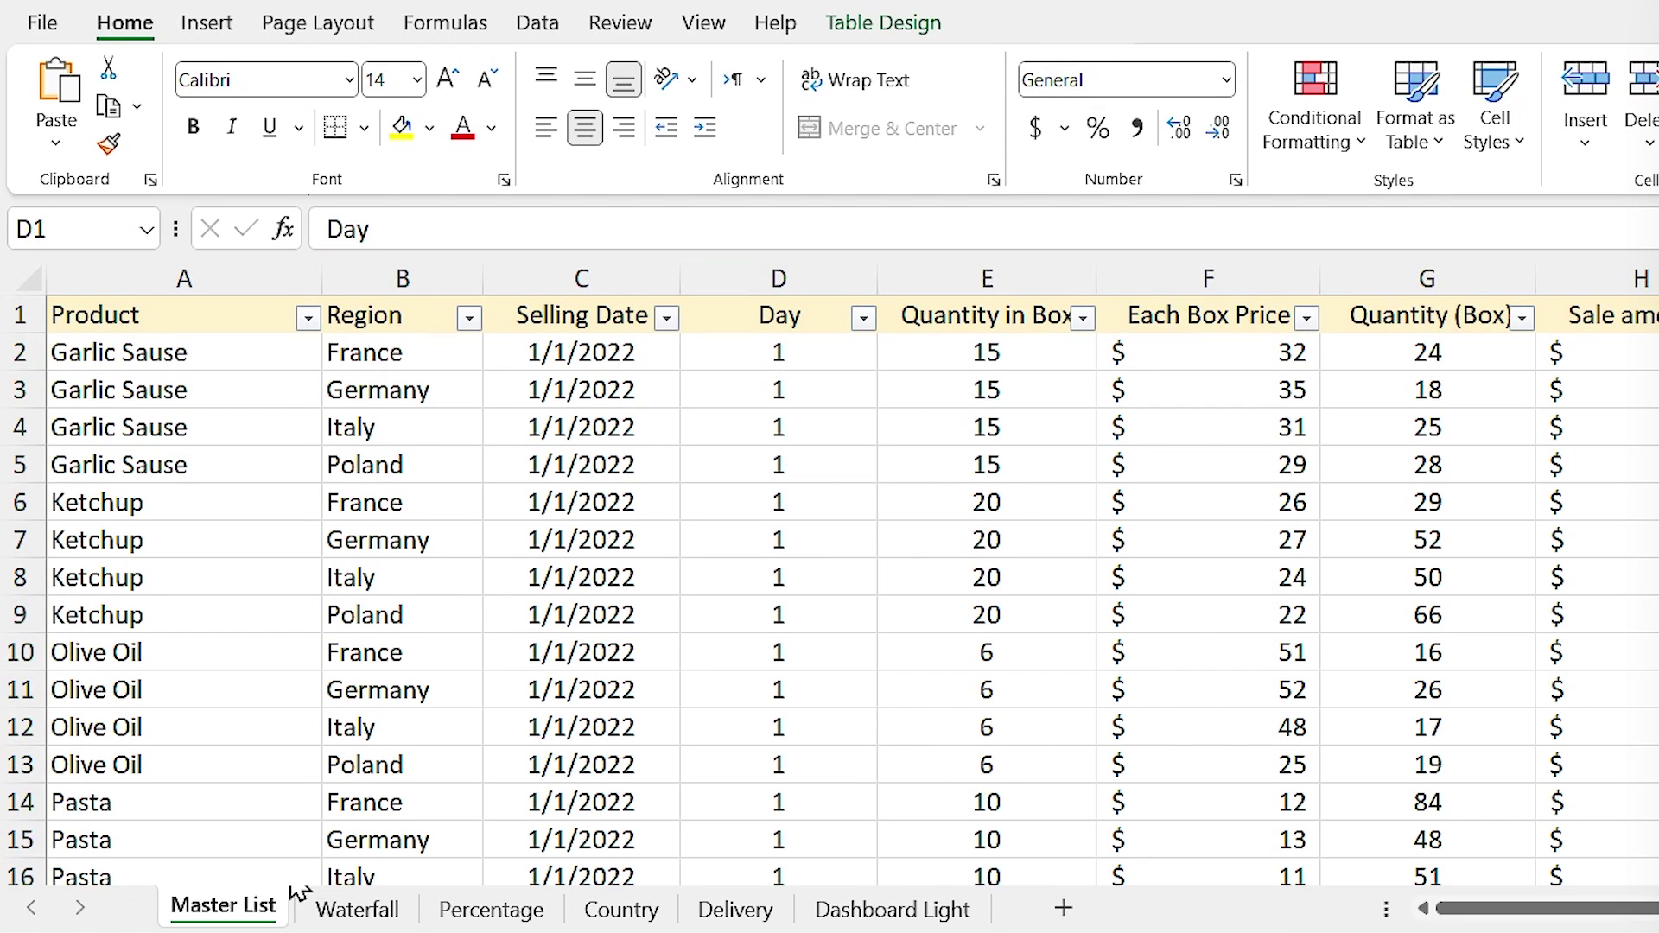
# Step: Refresh the product sales pivot table on the Waterfall sheet to bring in the Day field
pyautogui.click(346, 909)
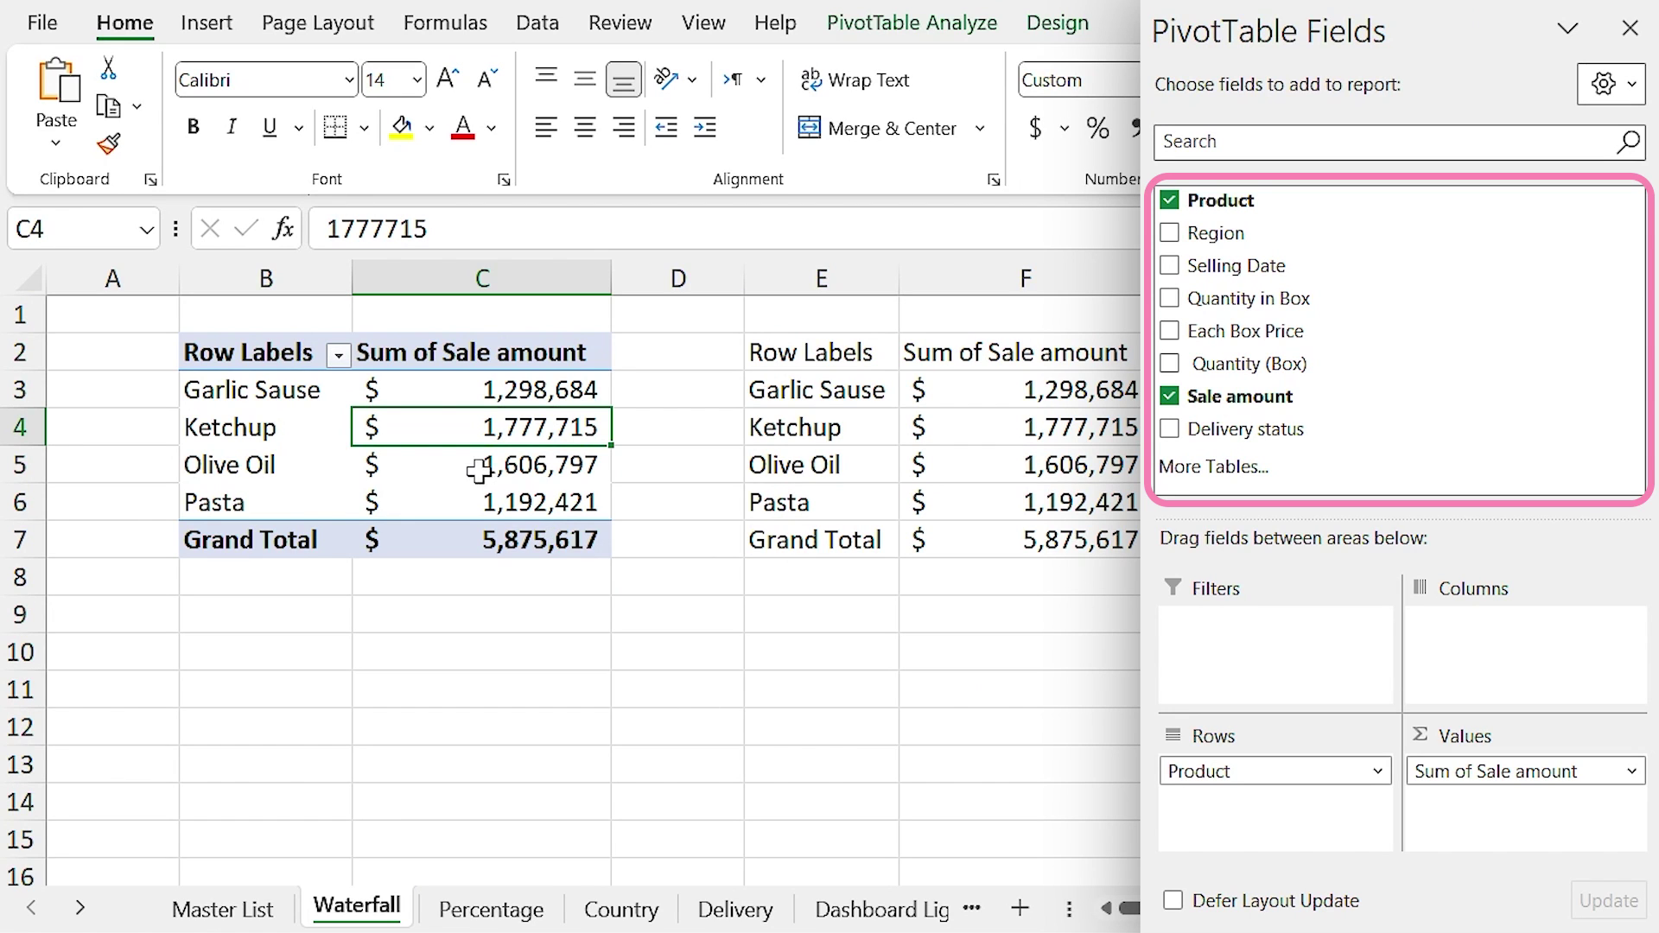
pyautogui.rightClick(478, 433)
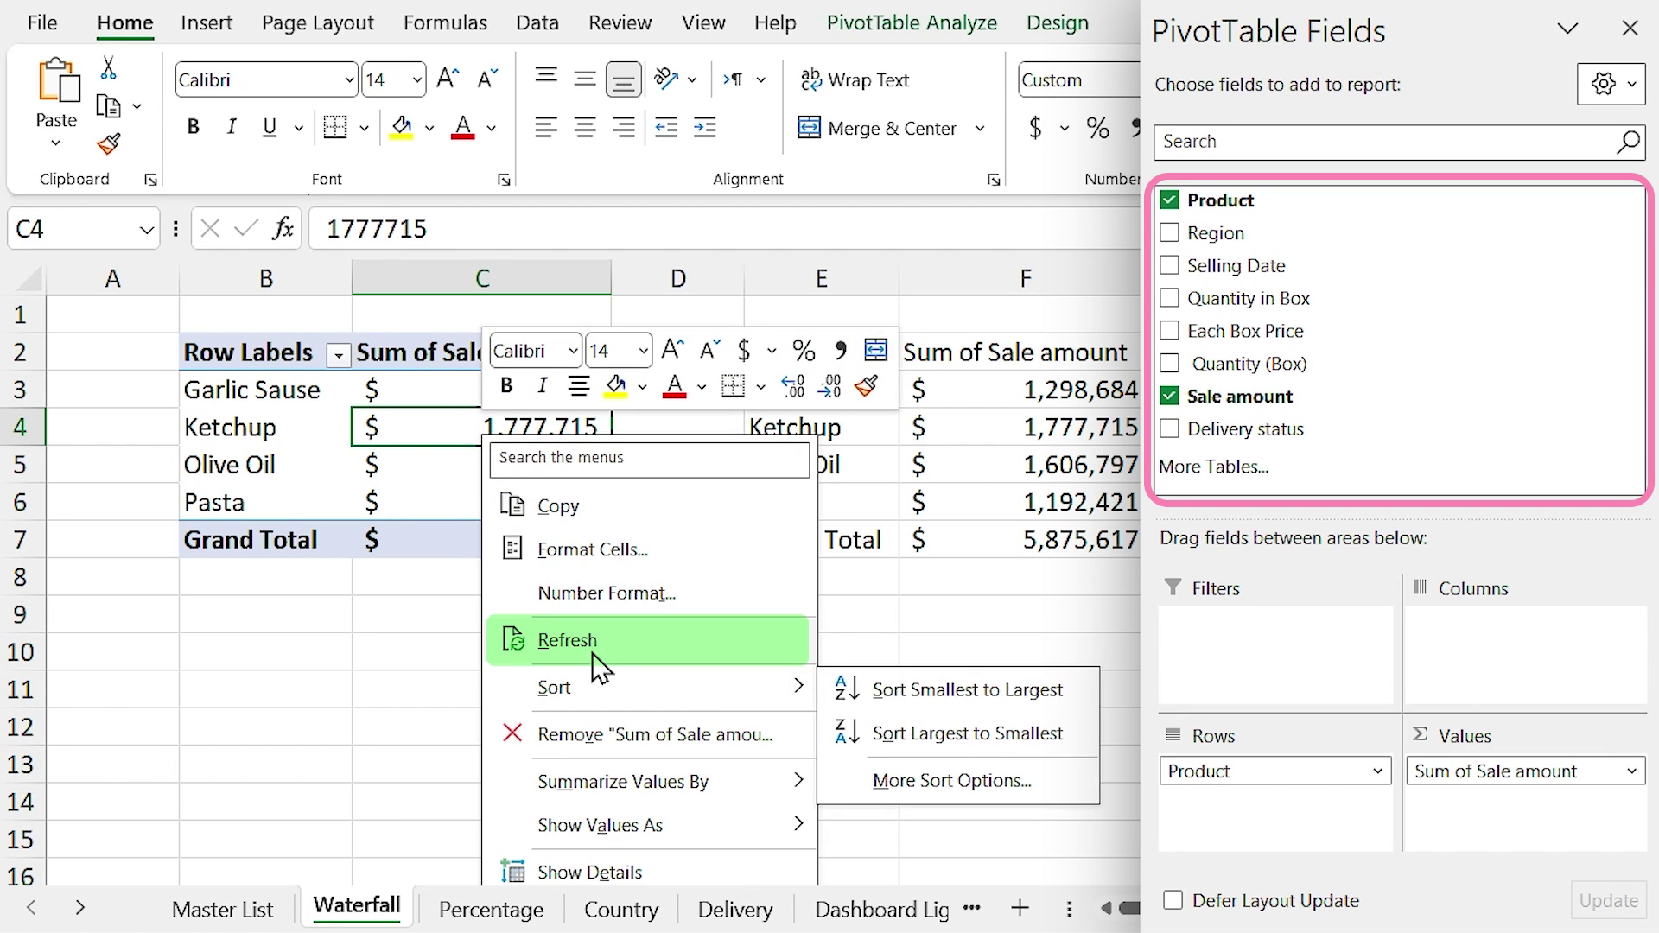
pyautogui.press('Escape')
pyautogui.press('Escape')
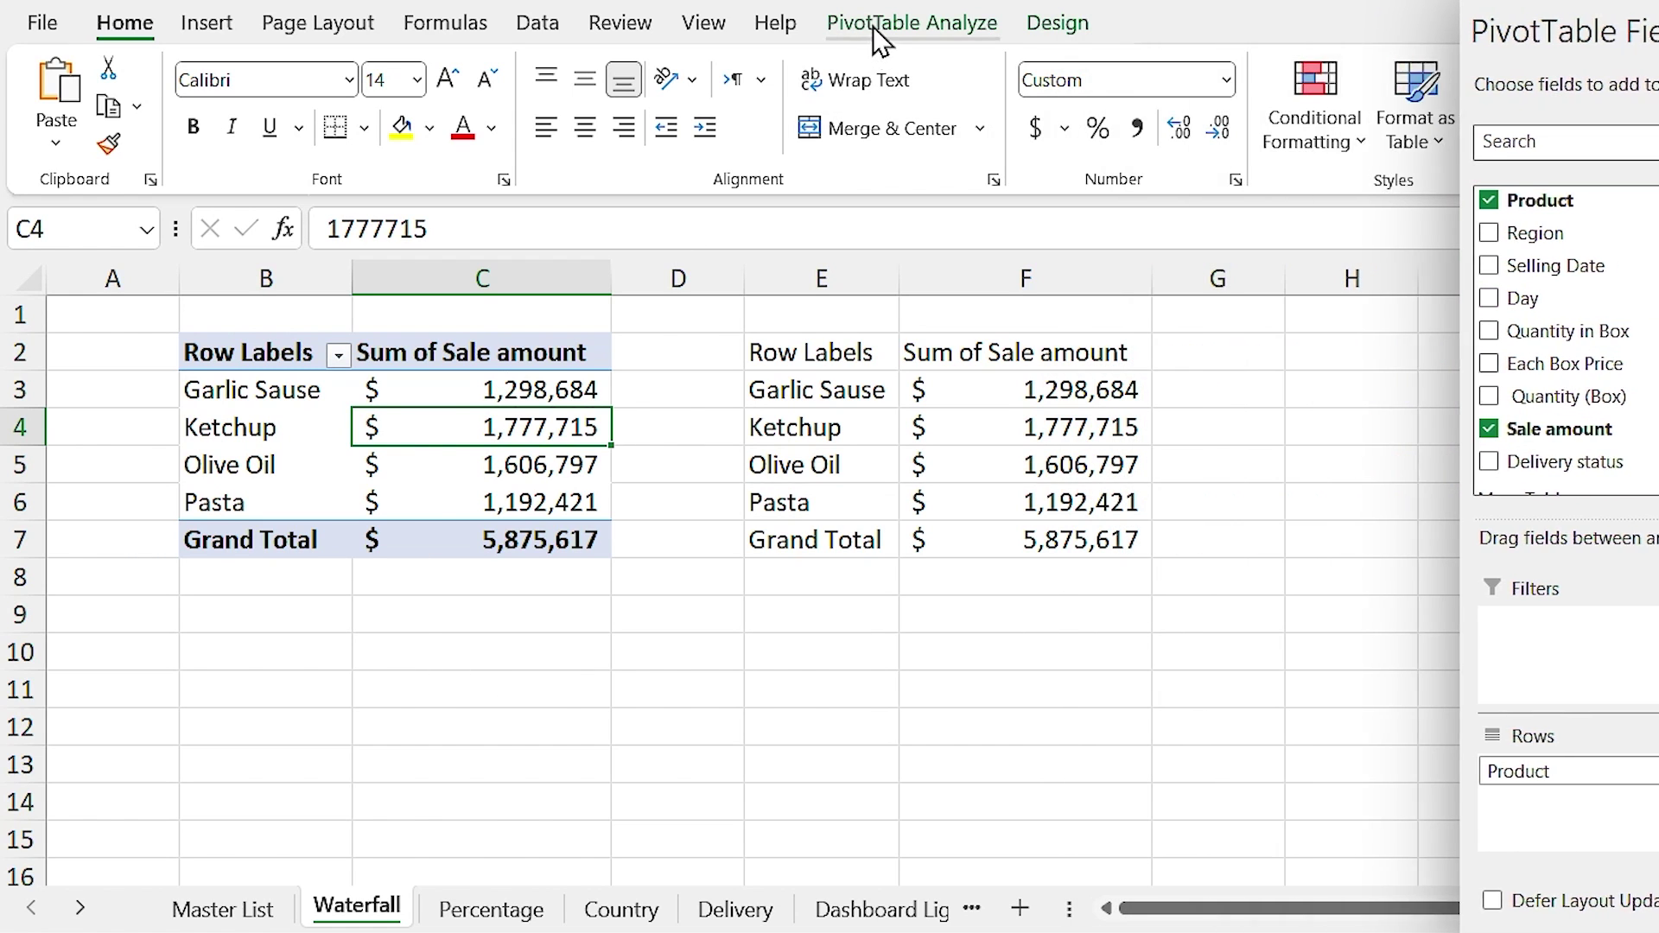
# Step: Insert a slicer for the Day field and place it below the Waterfall sheet's pivot table
pyautogui.click(872, 26)
pyautogui.click(779, 121)
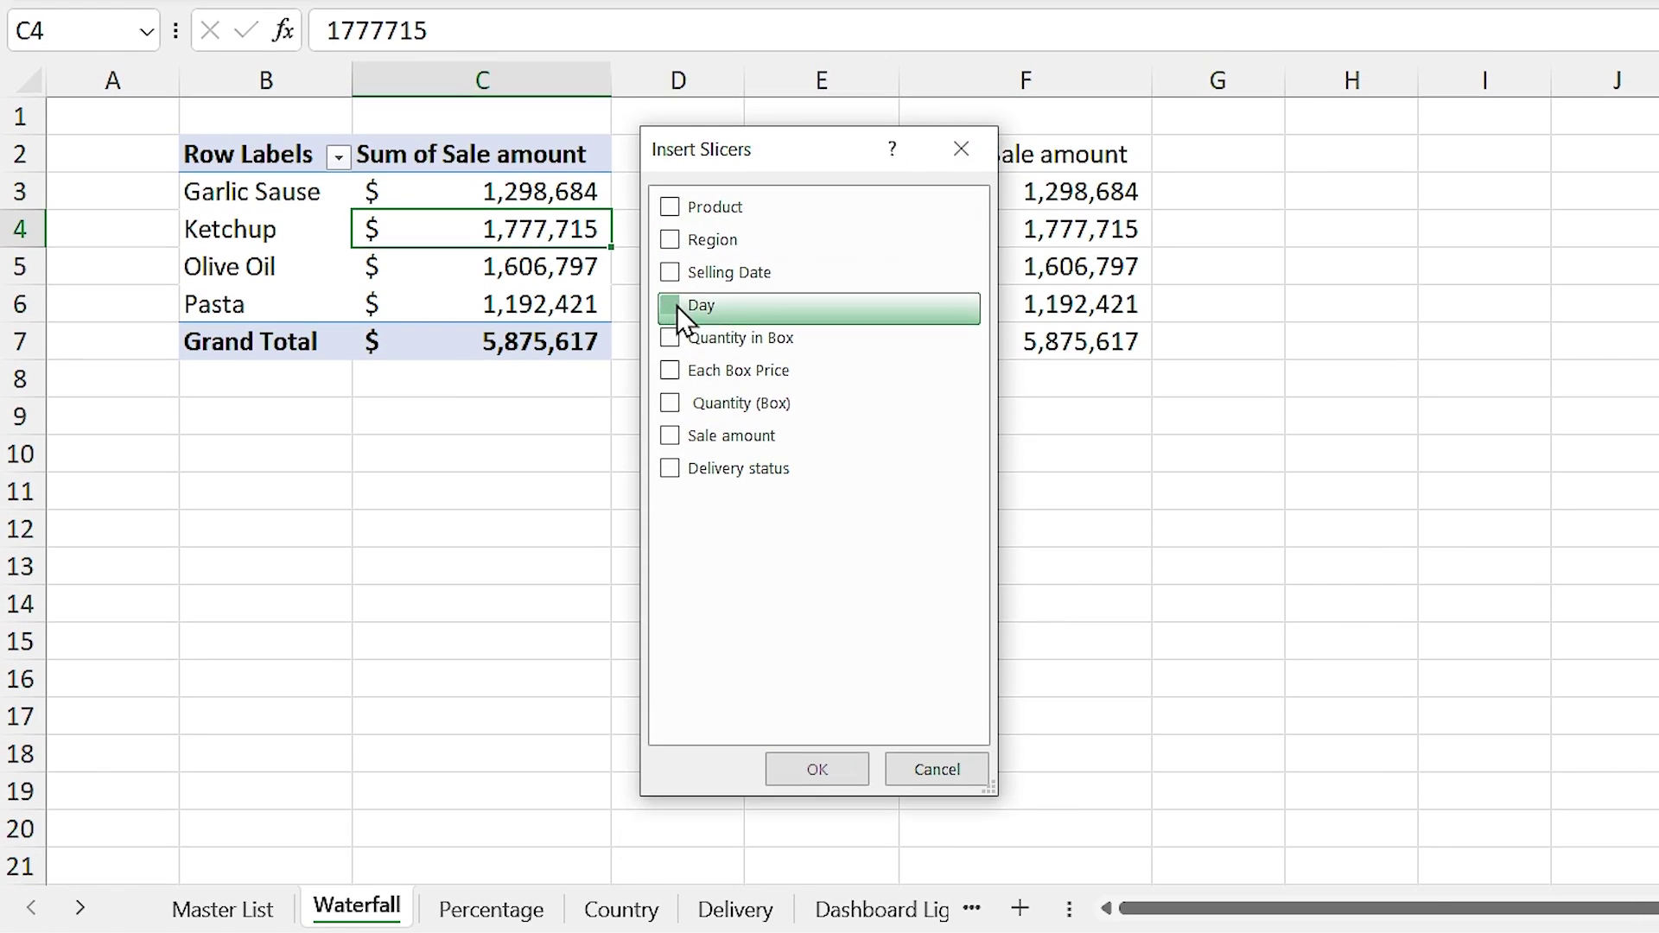
pyautogui.click(676, 306)
pyautogui.click(812, 768)
pyautogui.moveTo(844, 357); pyautogui.dragTo(263, 404)
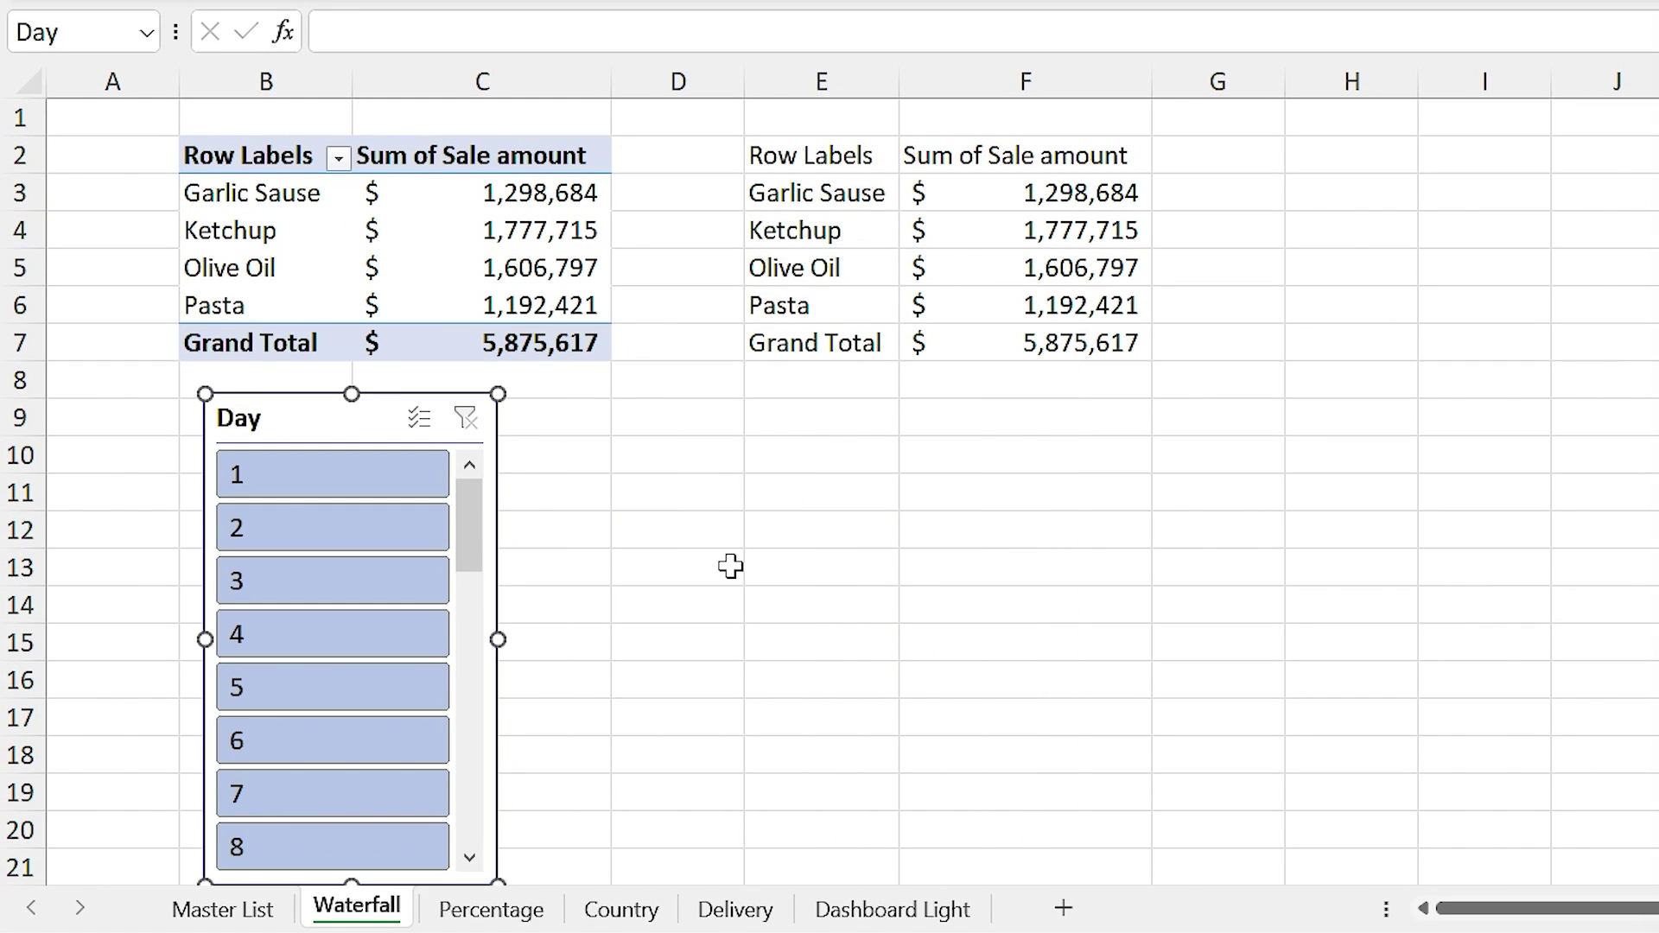
# Step: Enlarge the pivot table's field list and add Selling Date to its Rows area
pyautogui.click(540, 263)
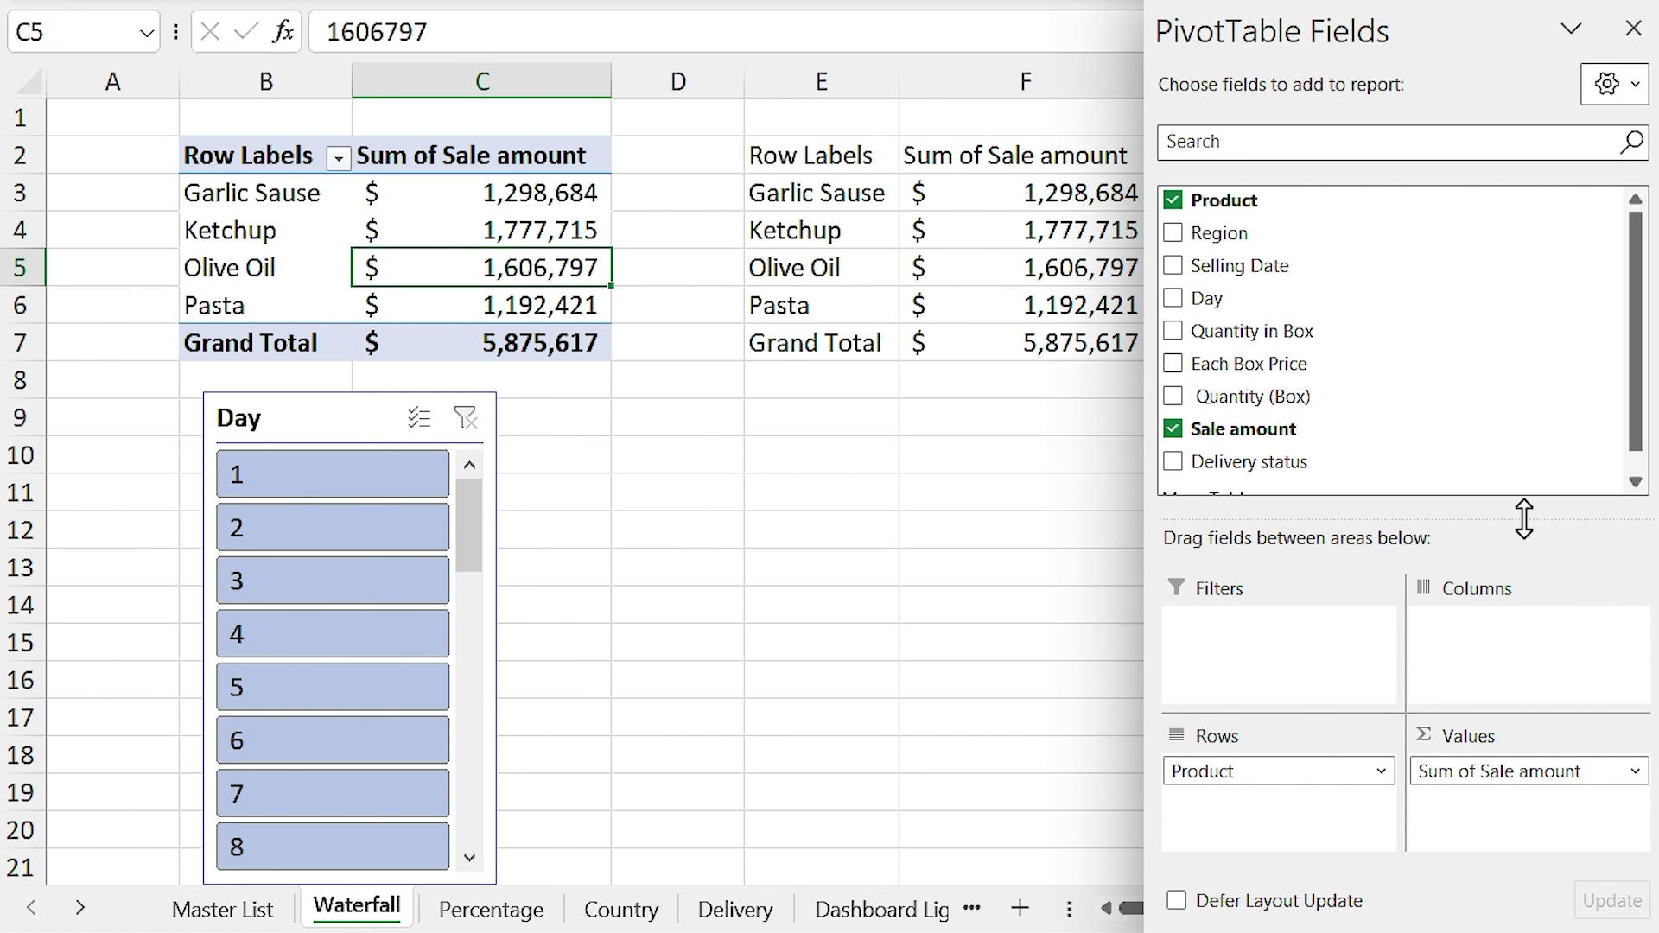
pyautogui.moveTo(1523, 518); pyautogui.dragTo(1417, 551)
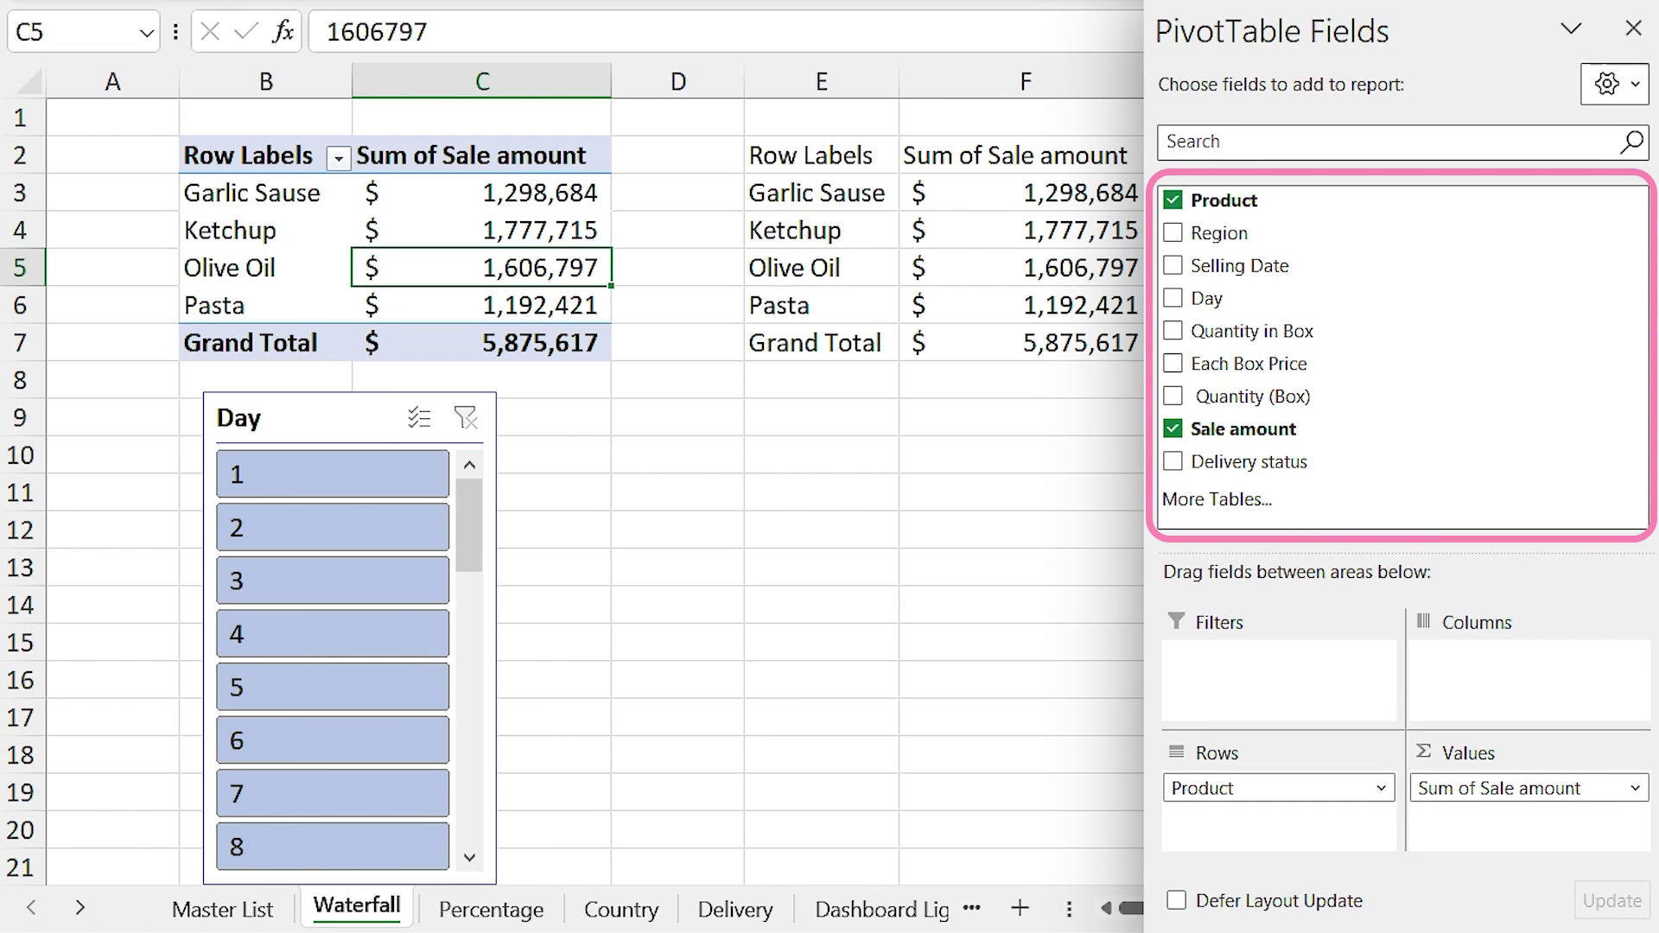
pyautogui.moveTo(1322, 276); pyautogui.dragTo(1298, 817)
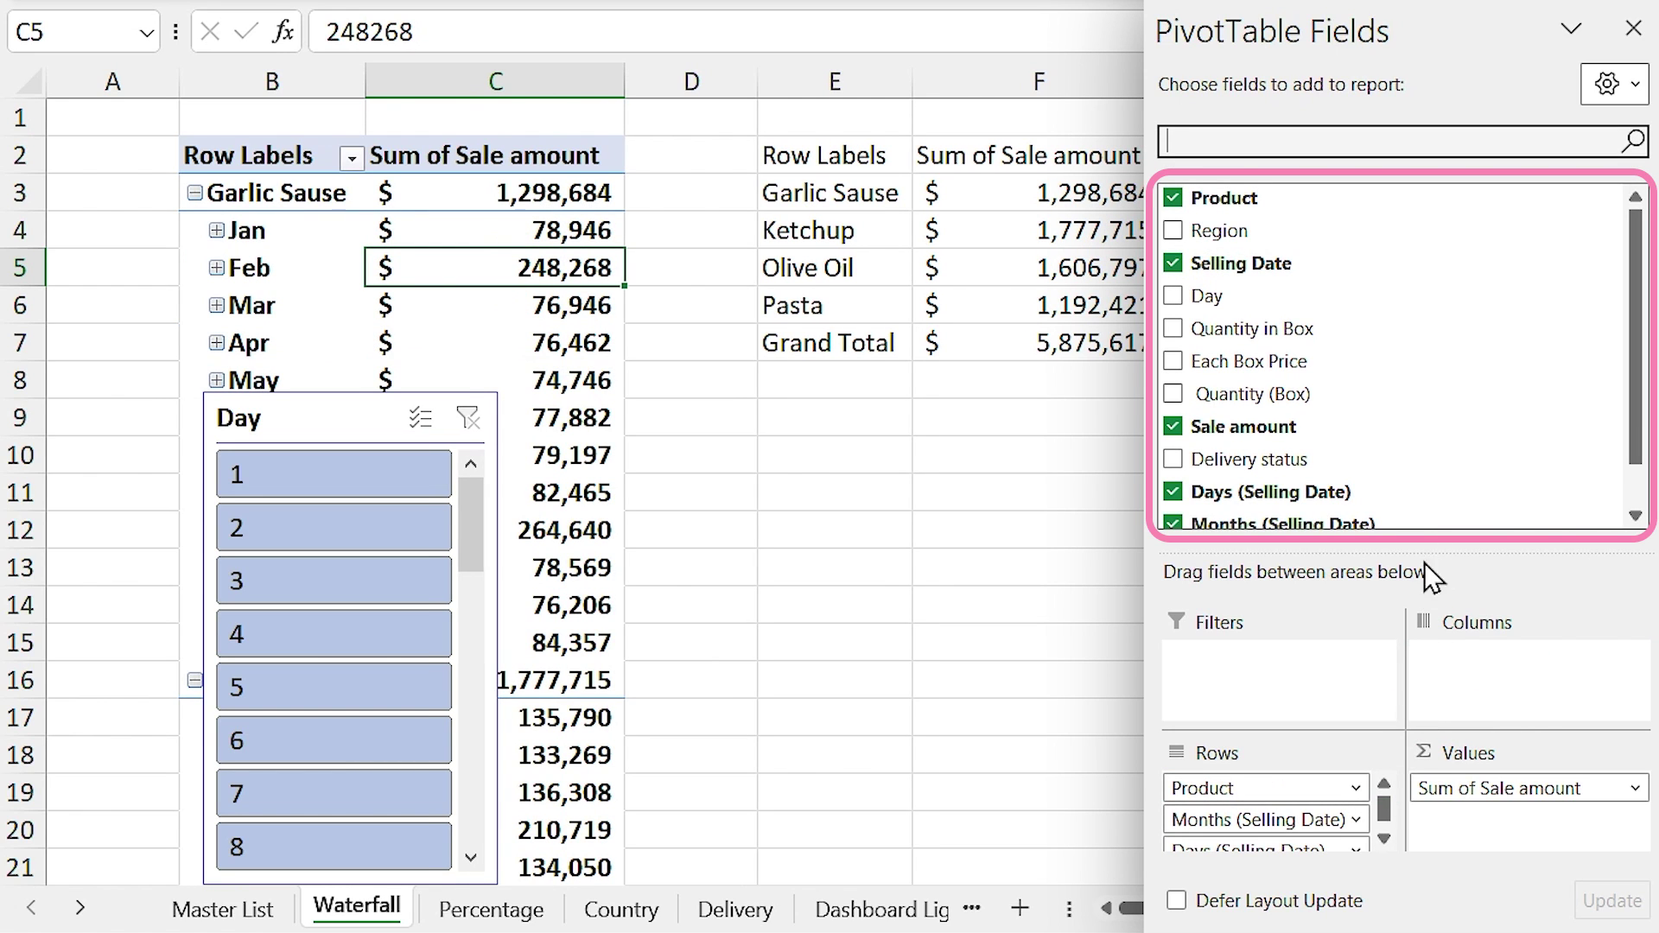
pyautogui.scroll(-1, 1500, 418)
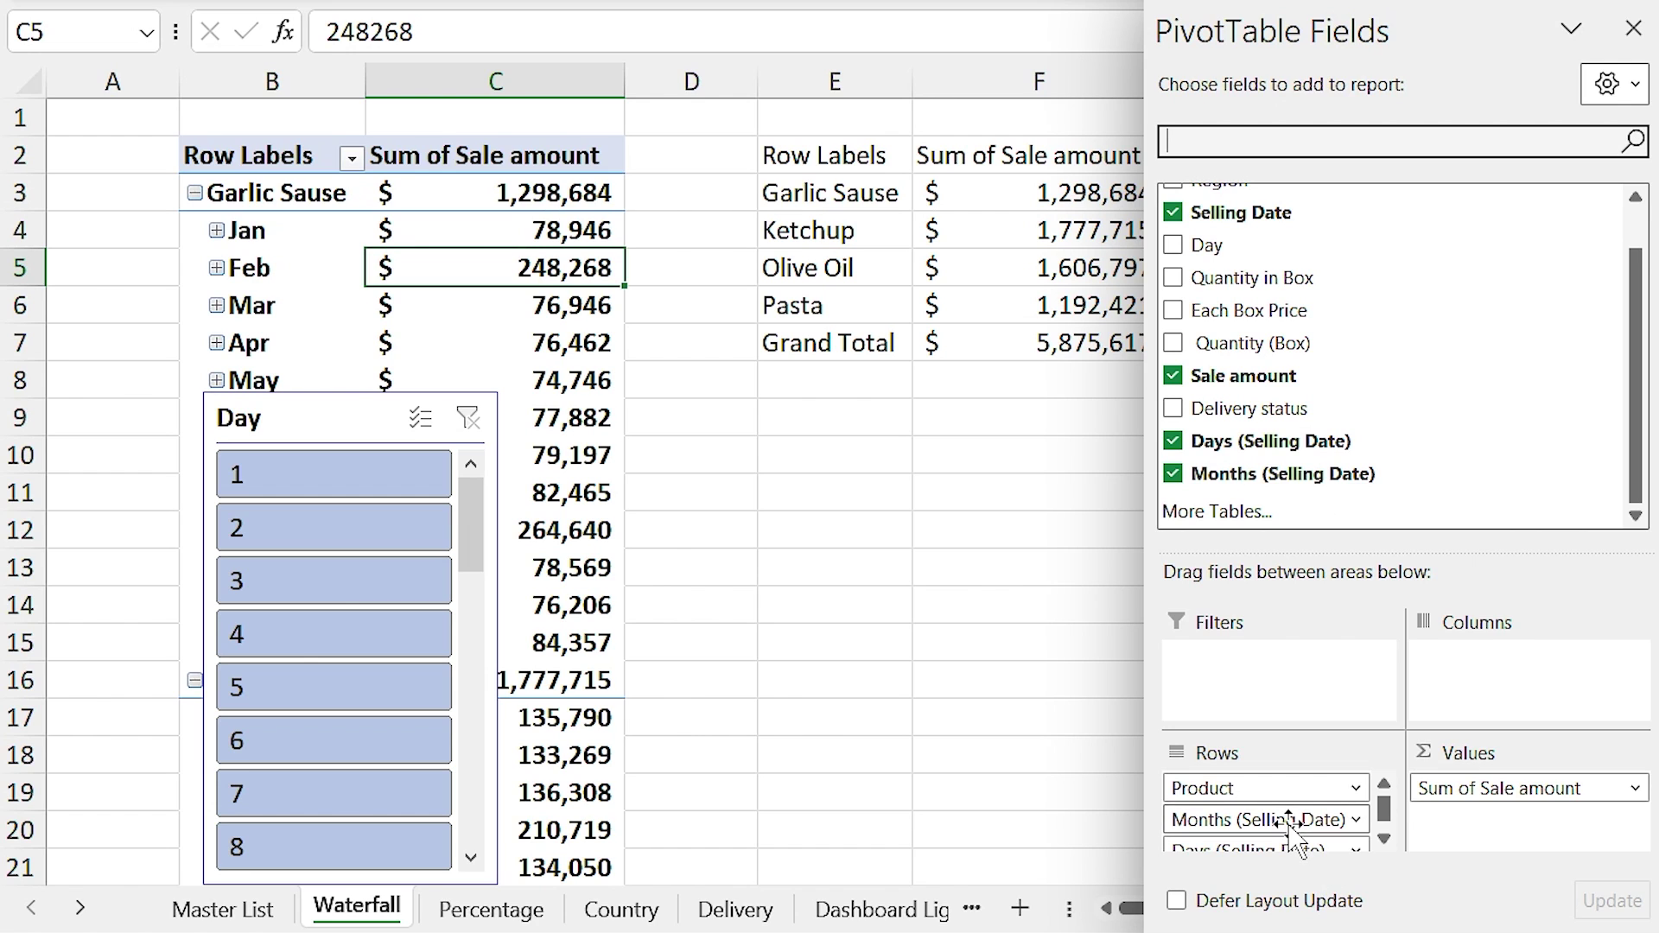
# Step: Remove the Months, Days and Selling Date fields from the Waterfall pivot table's Rows area
pyautogui.moveTo(1294, 821); pyautogui.dragTo(1374, 449)
pyautogui.moveTo(1303, 825); pyautogui.dragTo(1356, 759)
pyautogui.moveTo(1244, 818); pyautogui.dragTo(1382, 493)
# Step: Insert slicers for the Region and Months (Selling Date) fields from the pivot table
pyautogui.hotkey('ctrl', 'shift', 'F1')
pyautogui.click(775, 130)
pyautogui.click(672, 441)
pyautogui.click(670, 733)
pyautogui.click(766, 877)
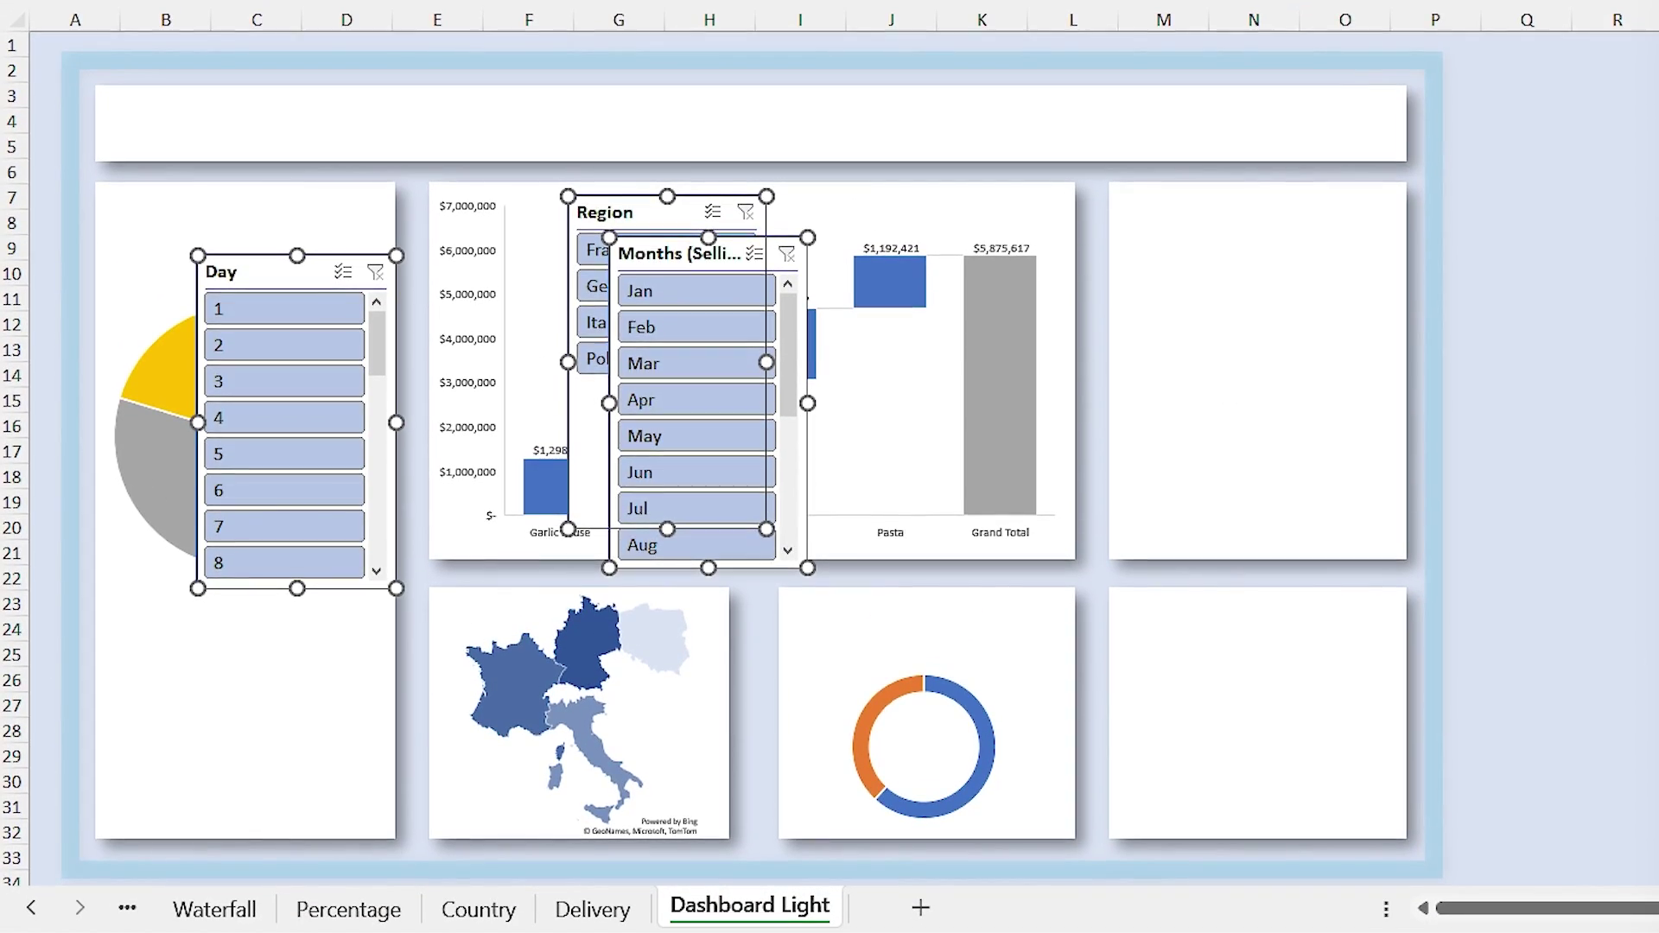
# Step: Arrange the dashboard slicers with Months over the lower-right panel, Day on the panel above it and Region across the header banner
pyautogui.click(648, 251)
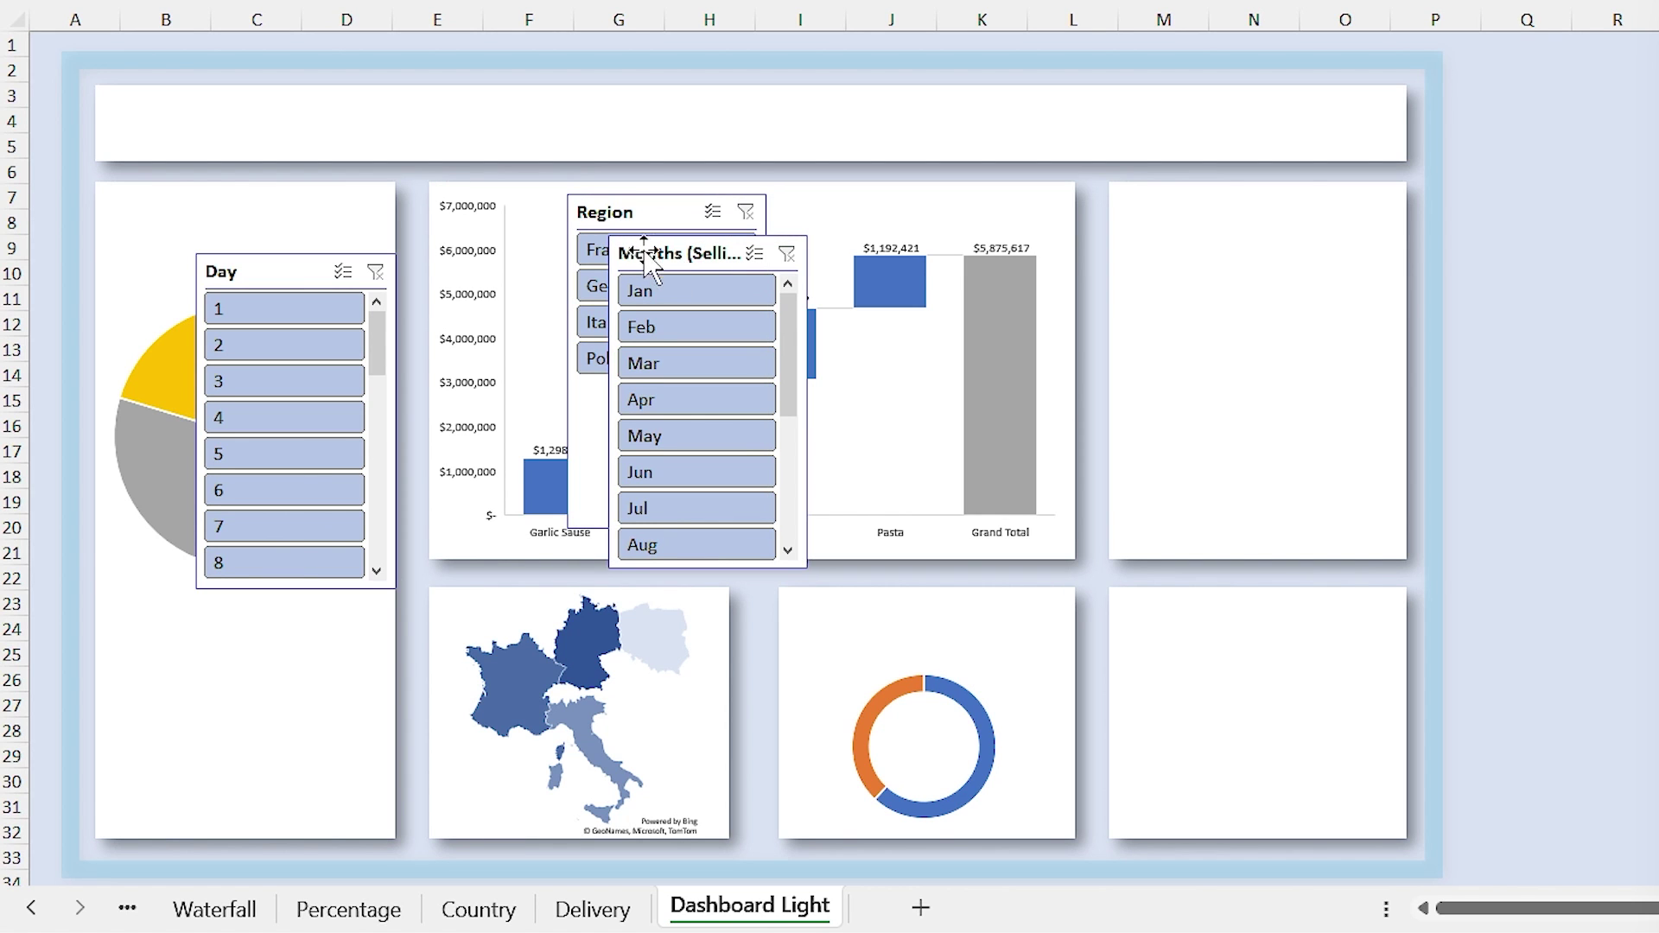
pyautogui.moveTo(648, 245); pyautogui.dragTo(1210, 596)
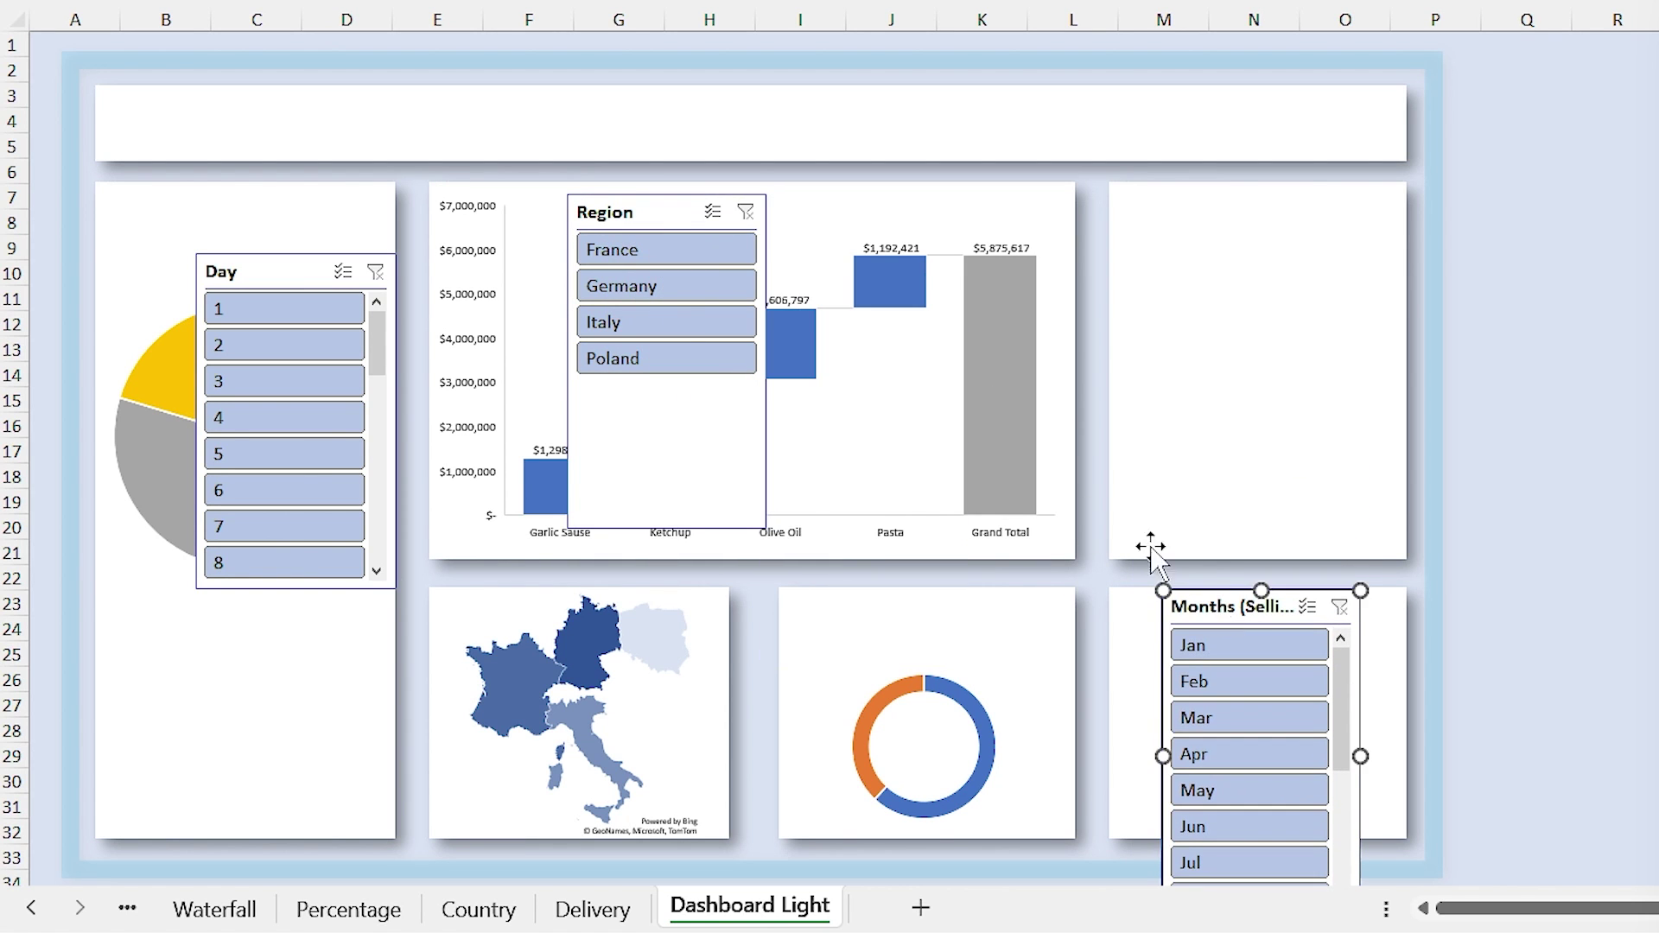
pyautogui.moveTo(648, 207); pyautogui.dragTo(1238, 216)
pyautogui.moveTo(298, 257); pyautogui.dragTo(972, 302)
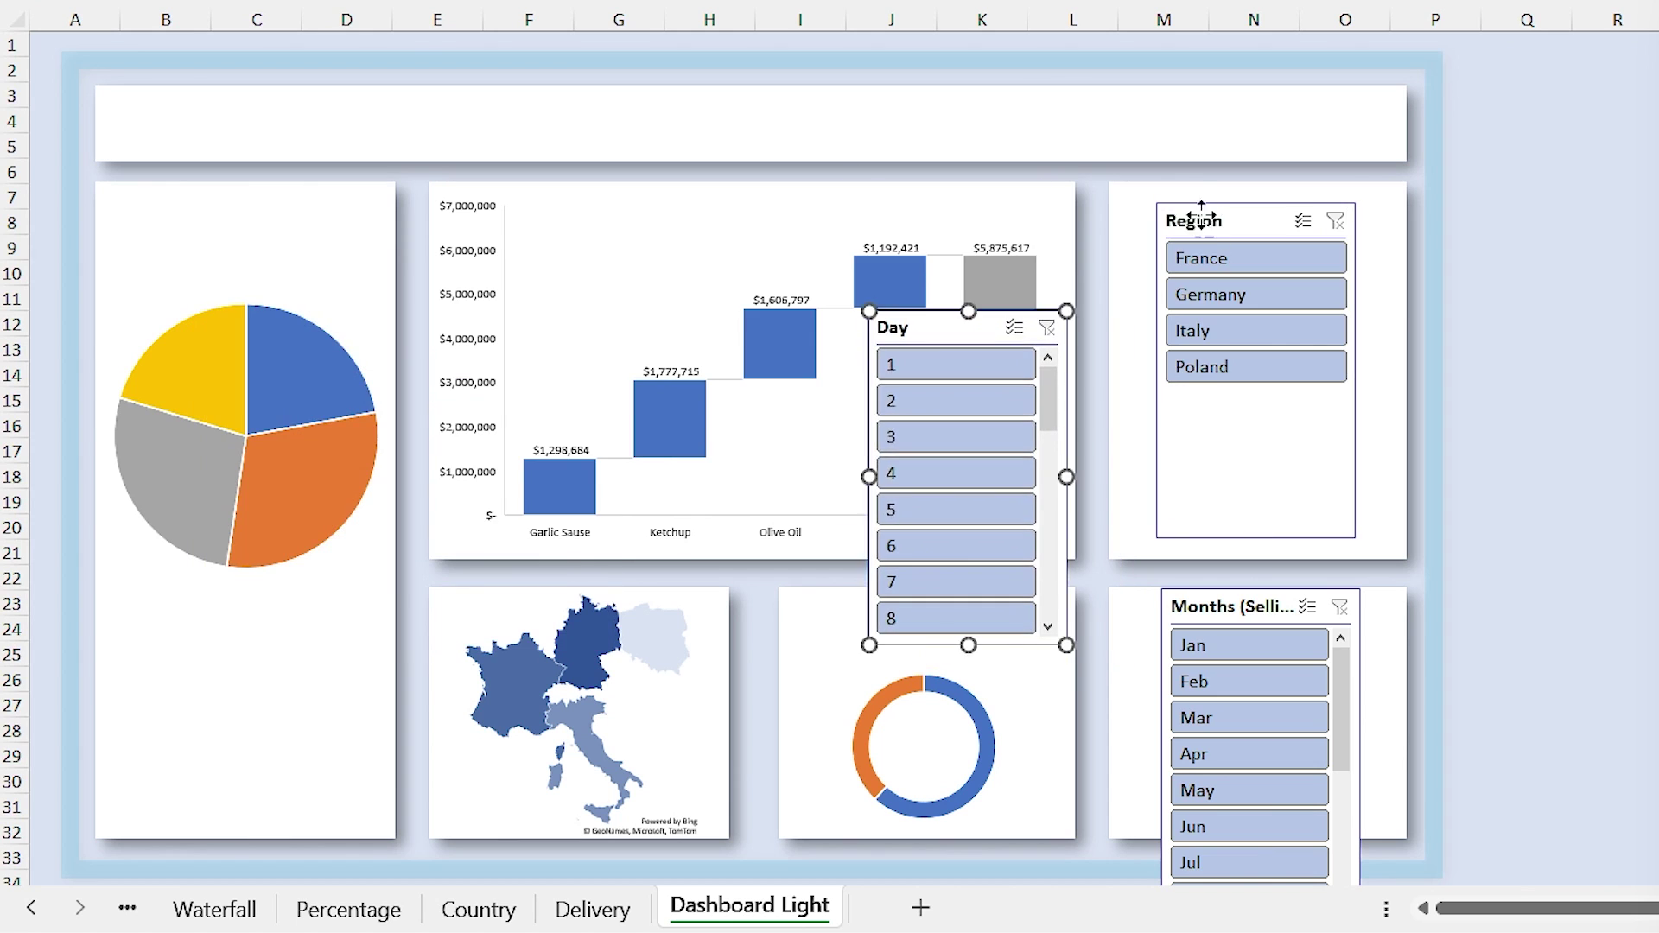
pyautogui.moveTo(1210, 211); pyautogui.dragTo(686, 115)
pyautogui.moveTo(941, 311); pyautogui.dragTo(1229, 215)
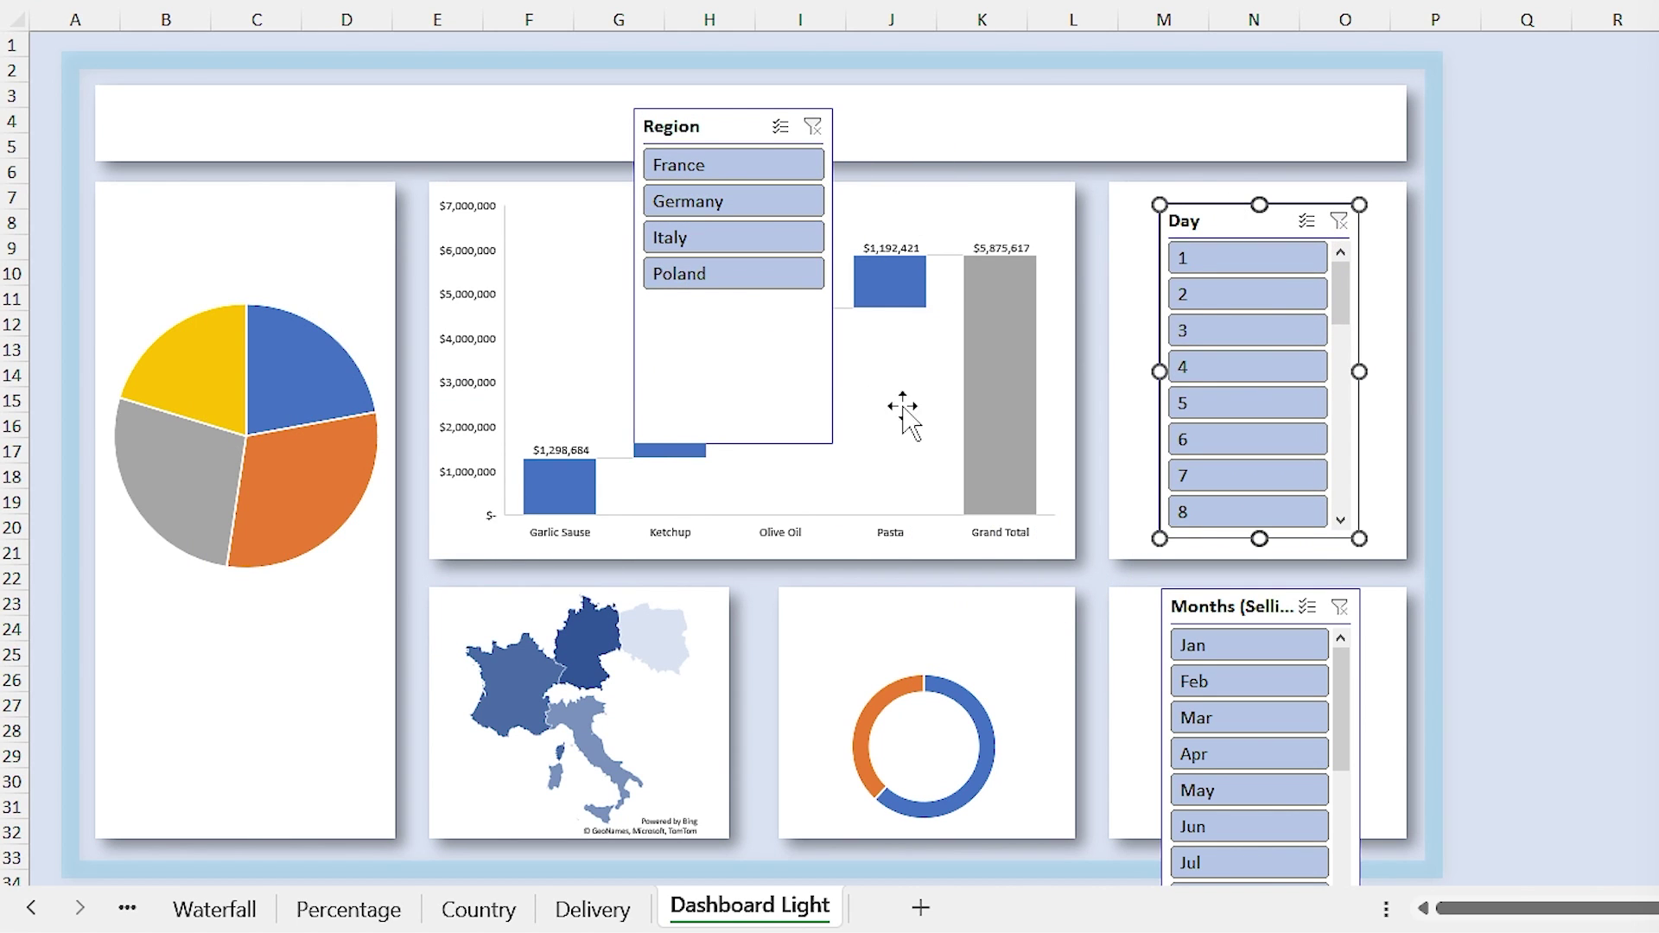
# Step: Set the Months slicer to 3 columns and widen it to fill the width of its panel
pyautogui.click(1183, 605)
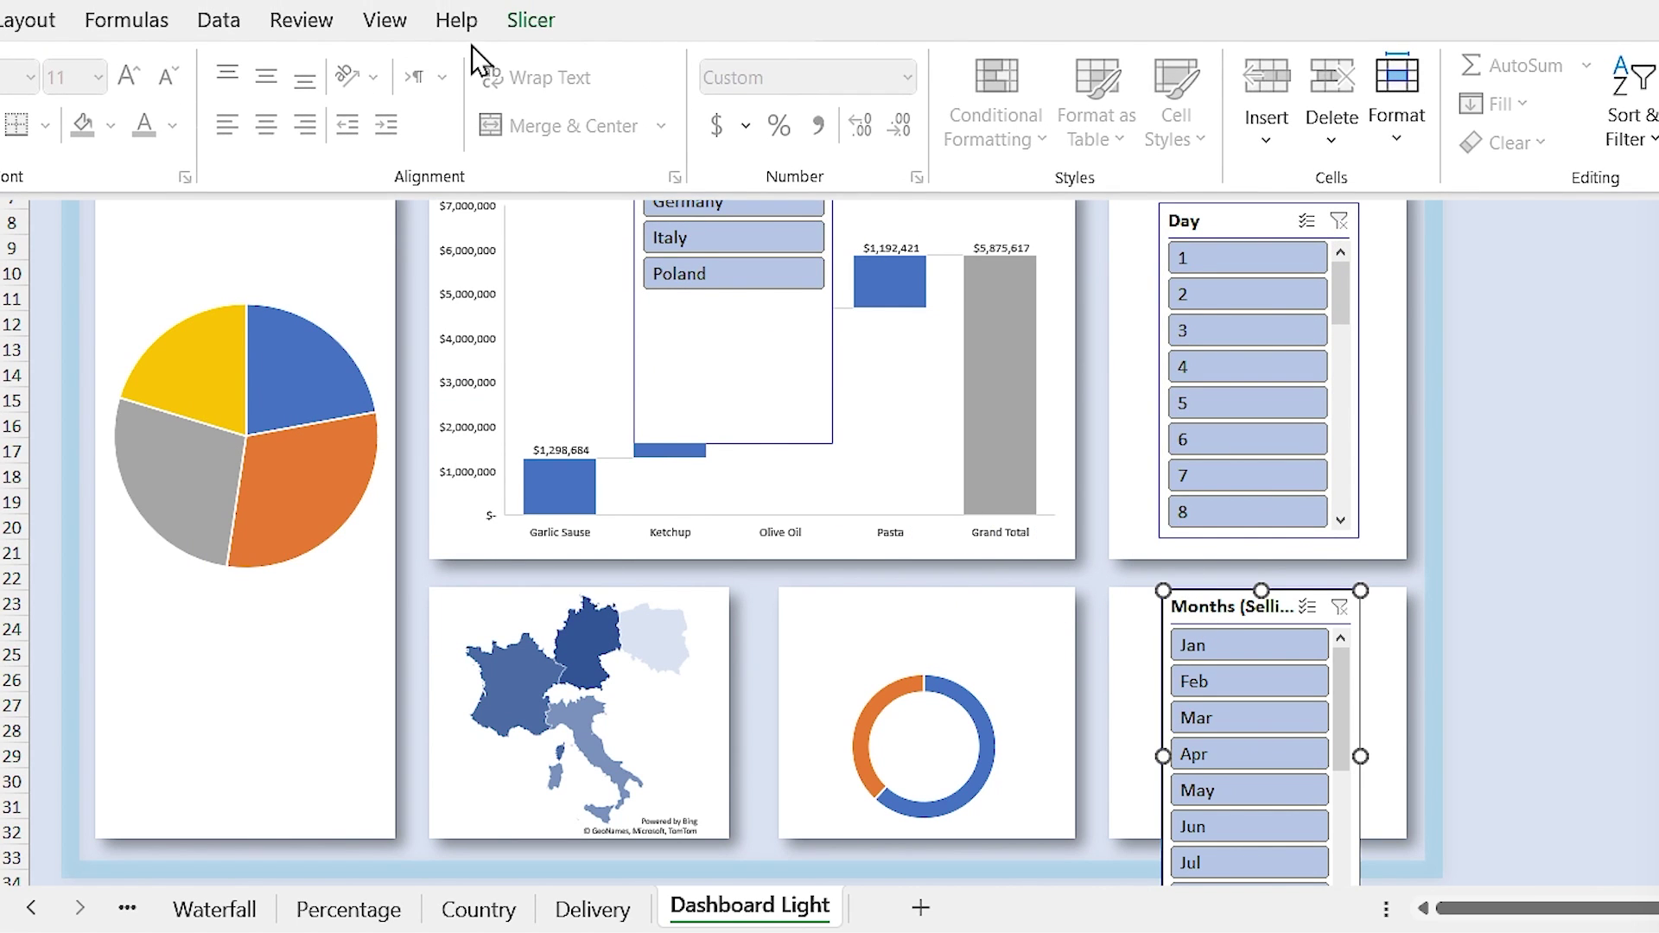
pyautogui.click(532, 22)
pyautogui.click(1348, 57)
pyautogui.click(1348, 57)
pyautogui.moveTo(1361, 756); pyautogui.dragTo(1401, 756)
pyautogui.moveTo(1162, 754); pyautogui.dragTo(1114, 754)
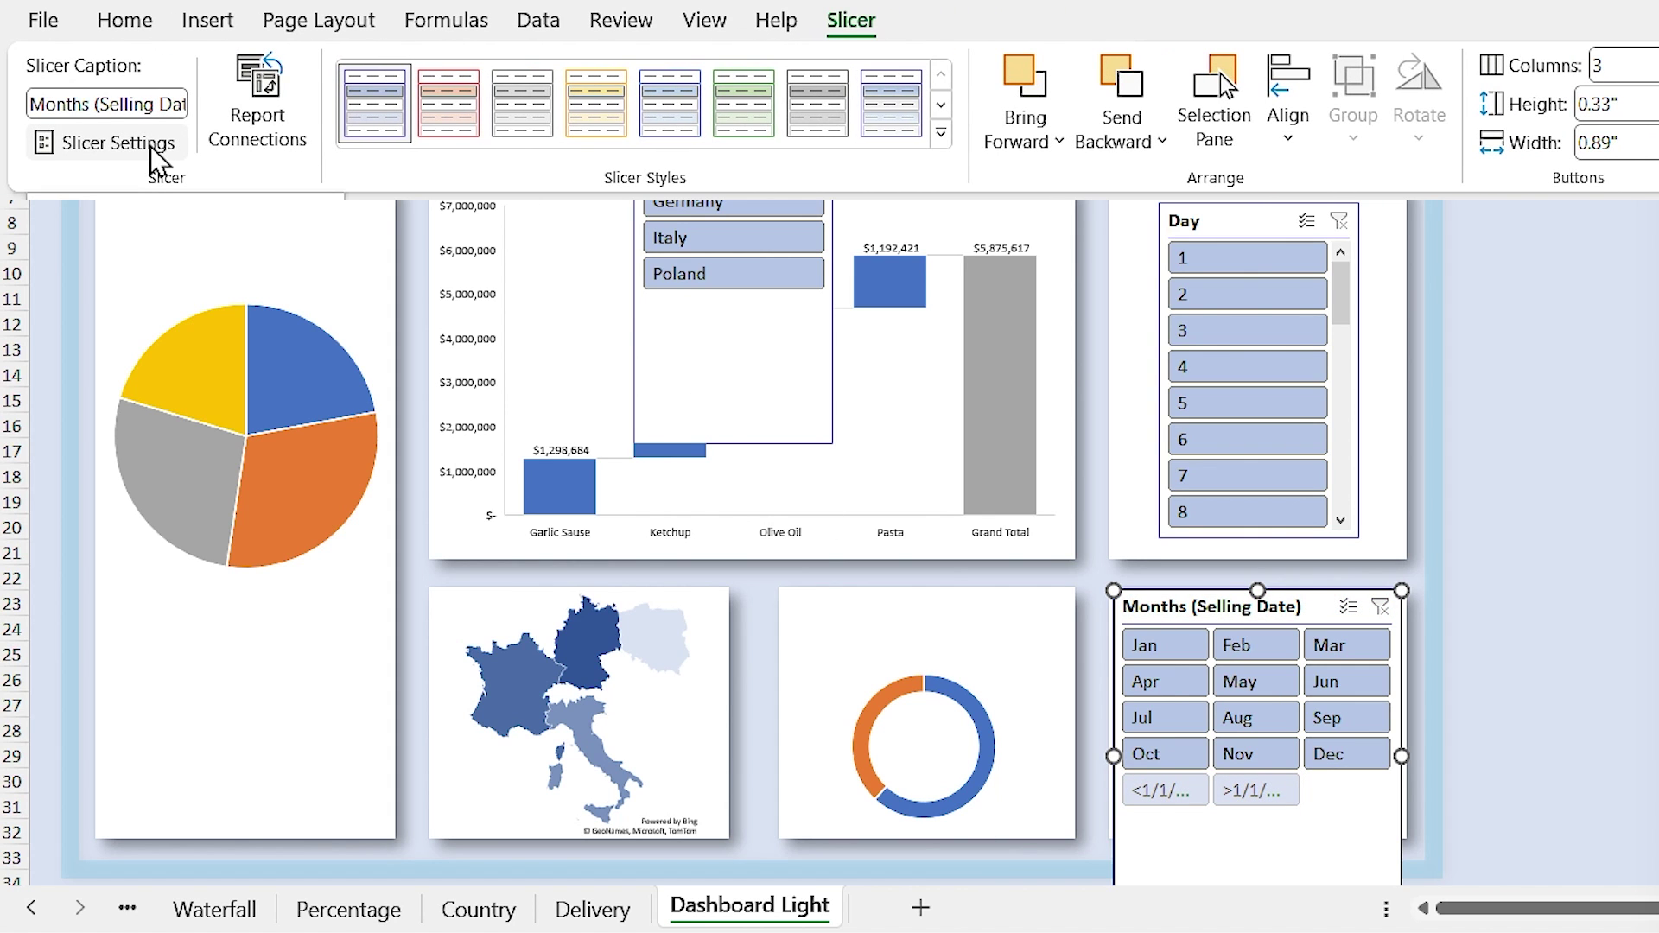
# Step: Turn off the Months slicer's header and hide its items with no data
pyautogui.click(118, 142)
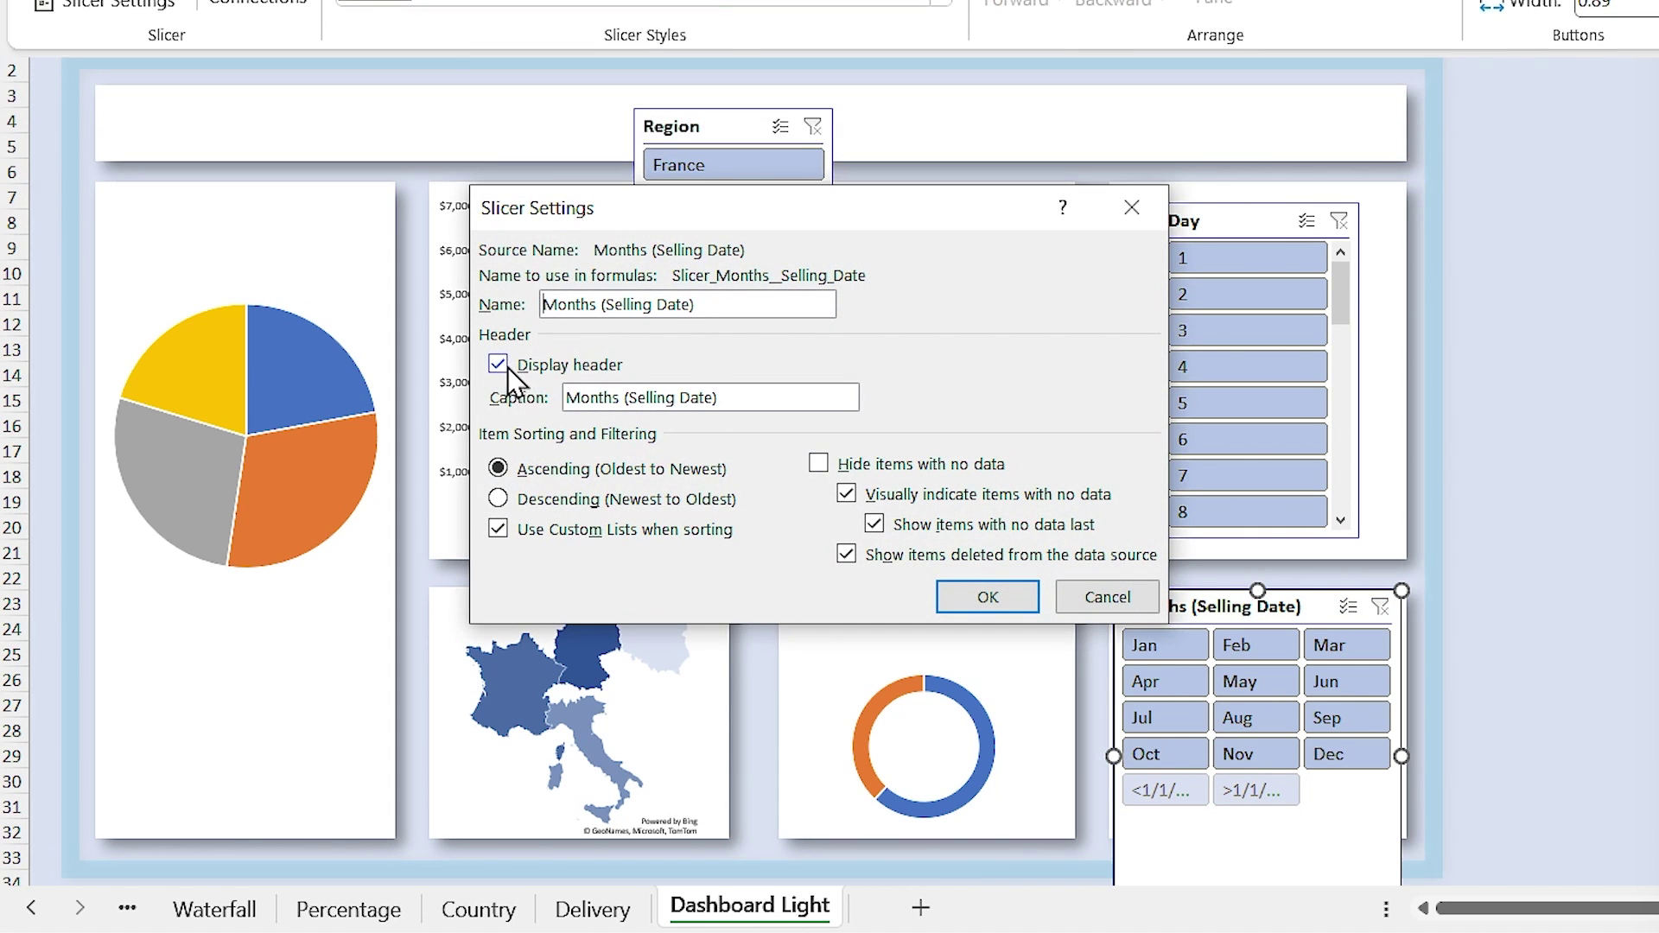
pyautogui.click(499, 365)
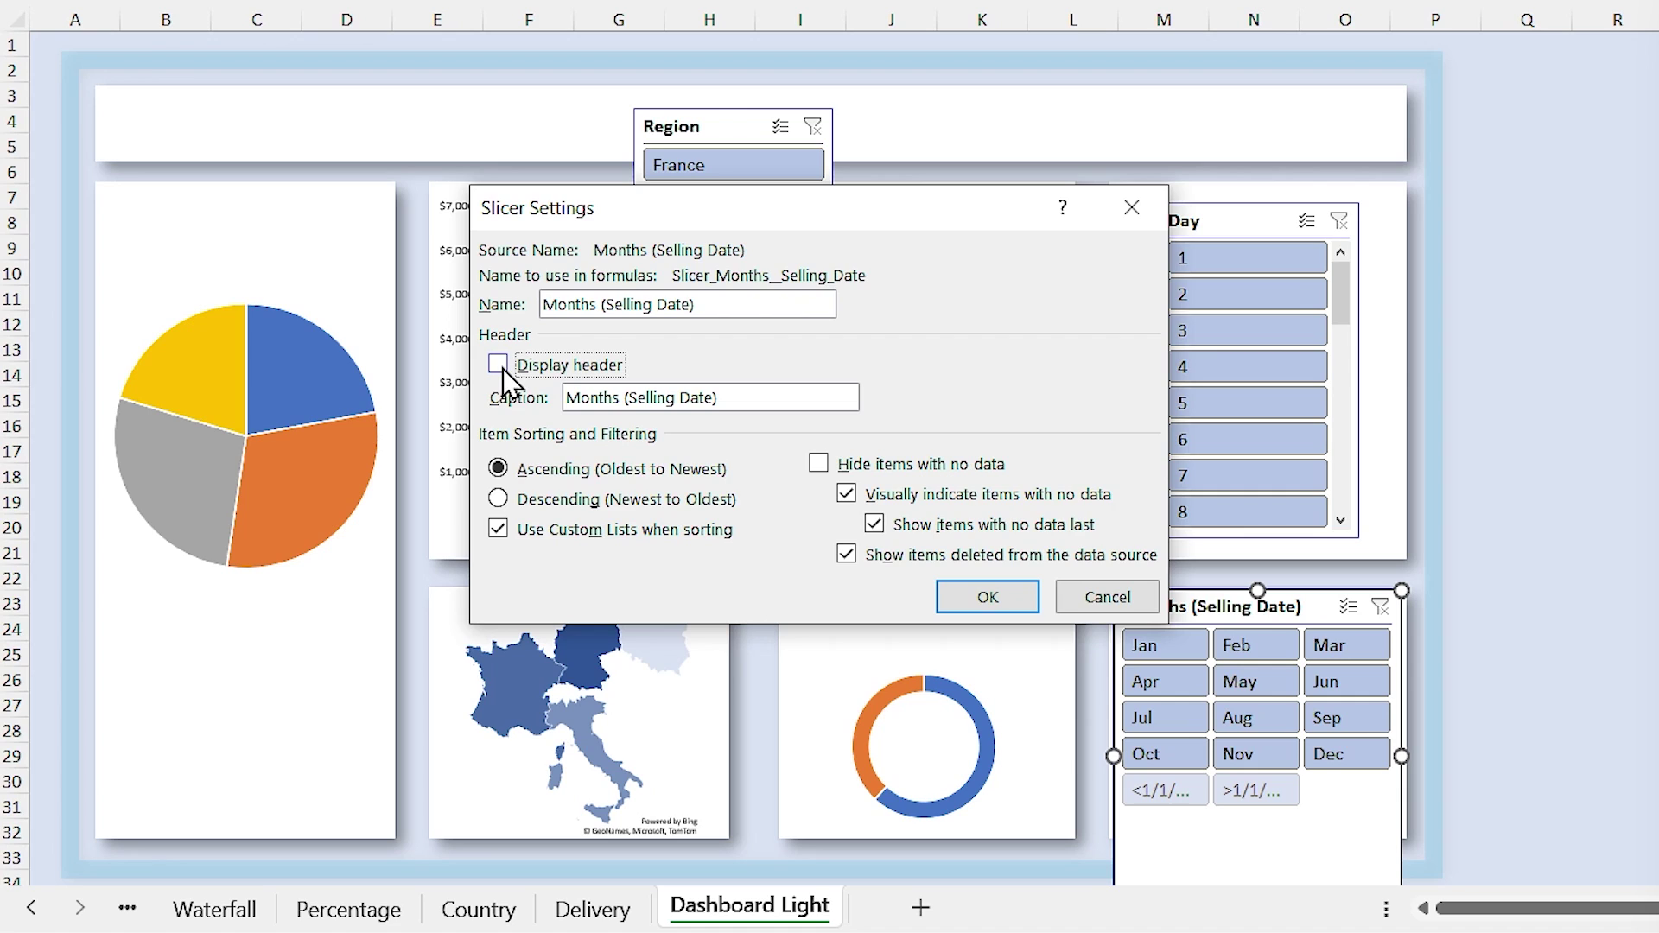
pyautogui.click(819, 464)
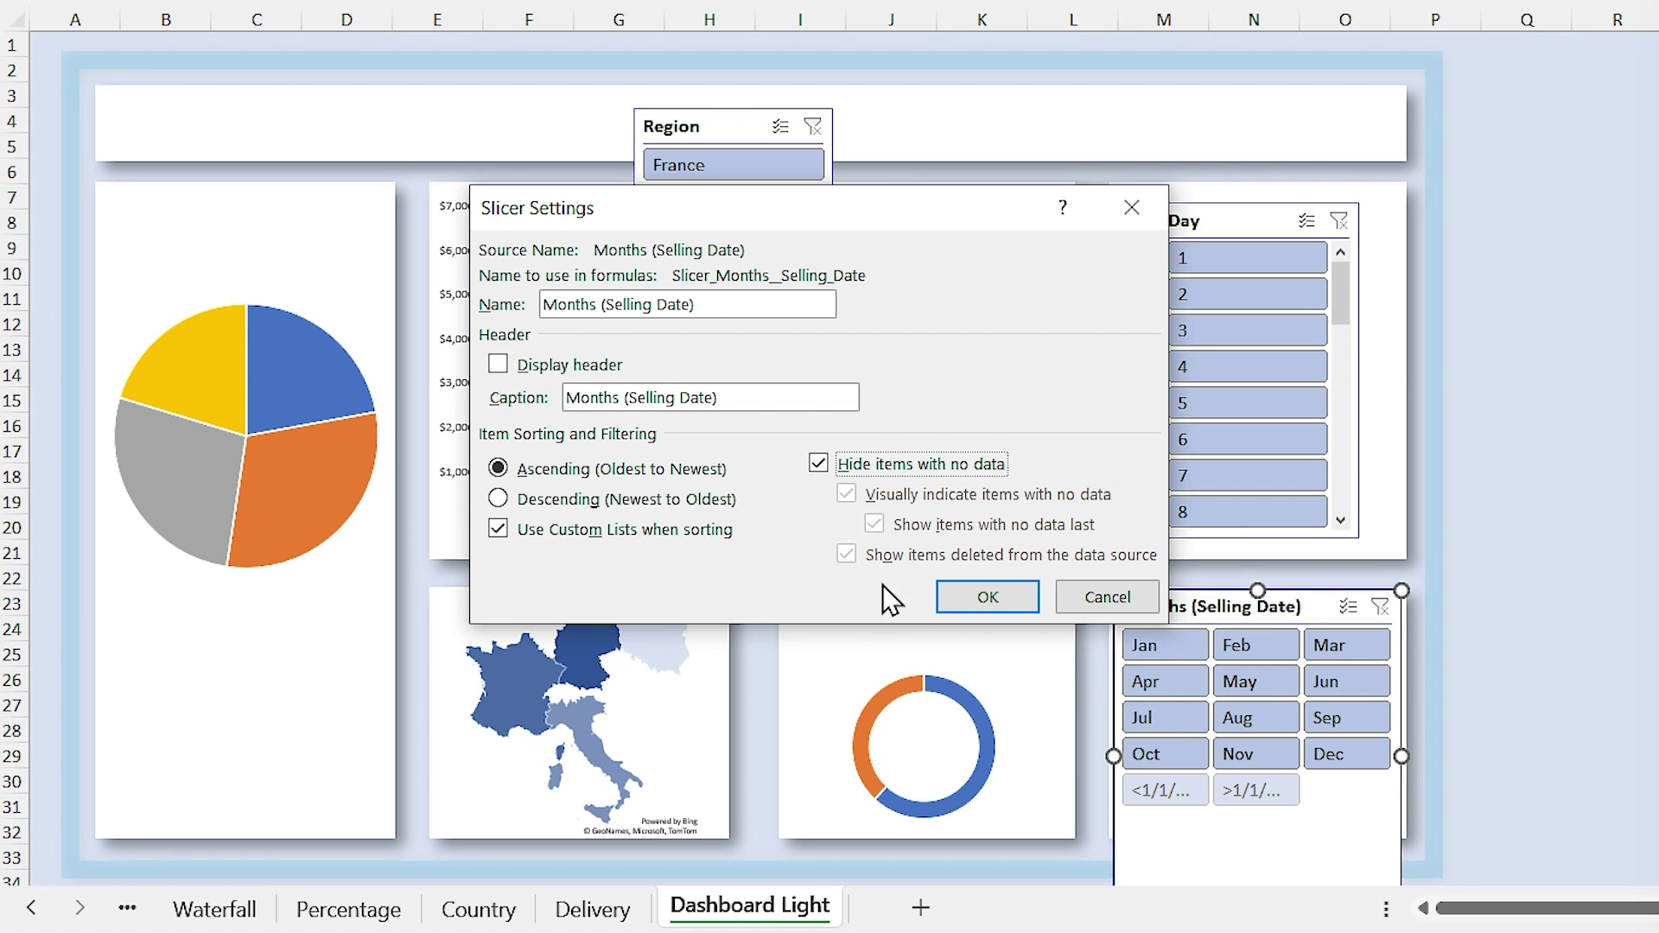
pyautogui.click(952, 603)
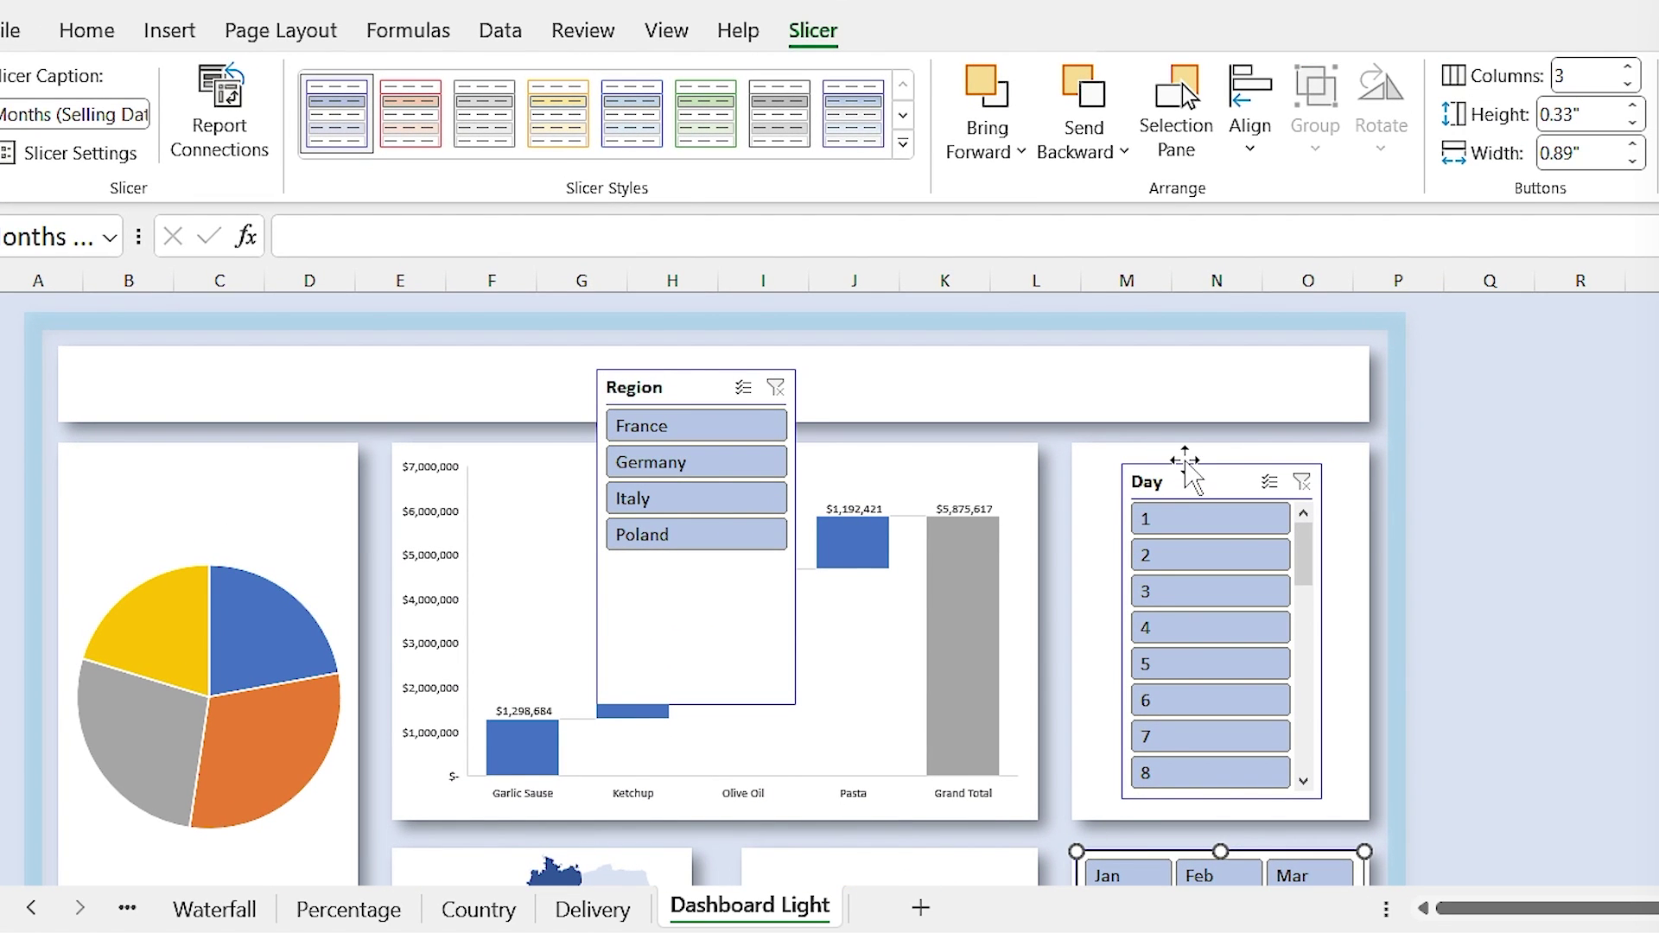
# Step: Set the Day slicer to 7 columns
pyautogui.click(1214, 270)
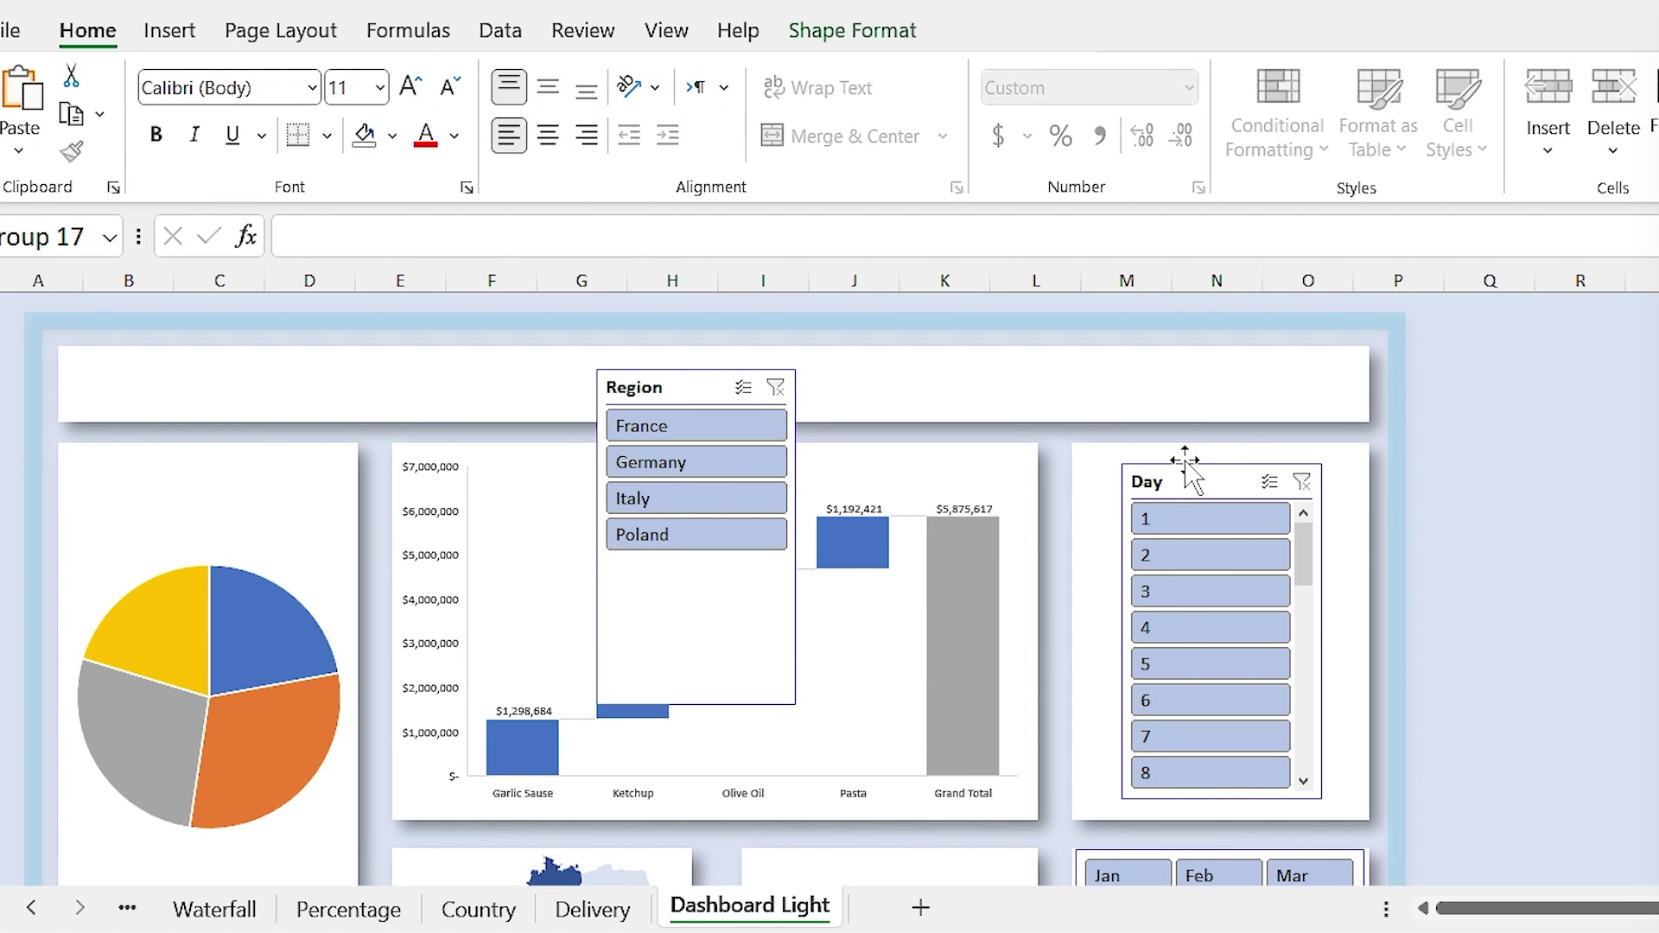
pyautogui.click(1185, 467)
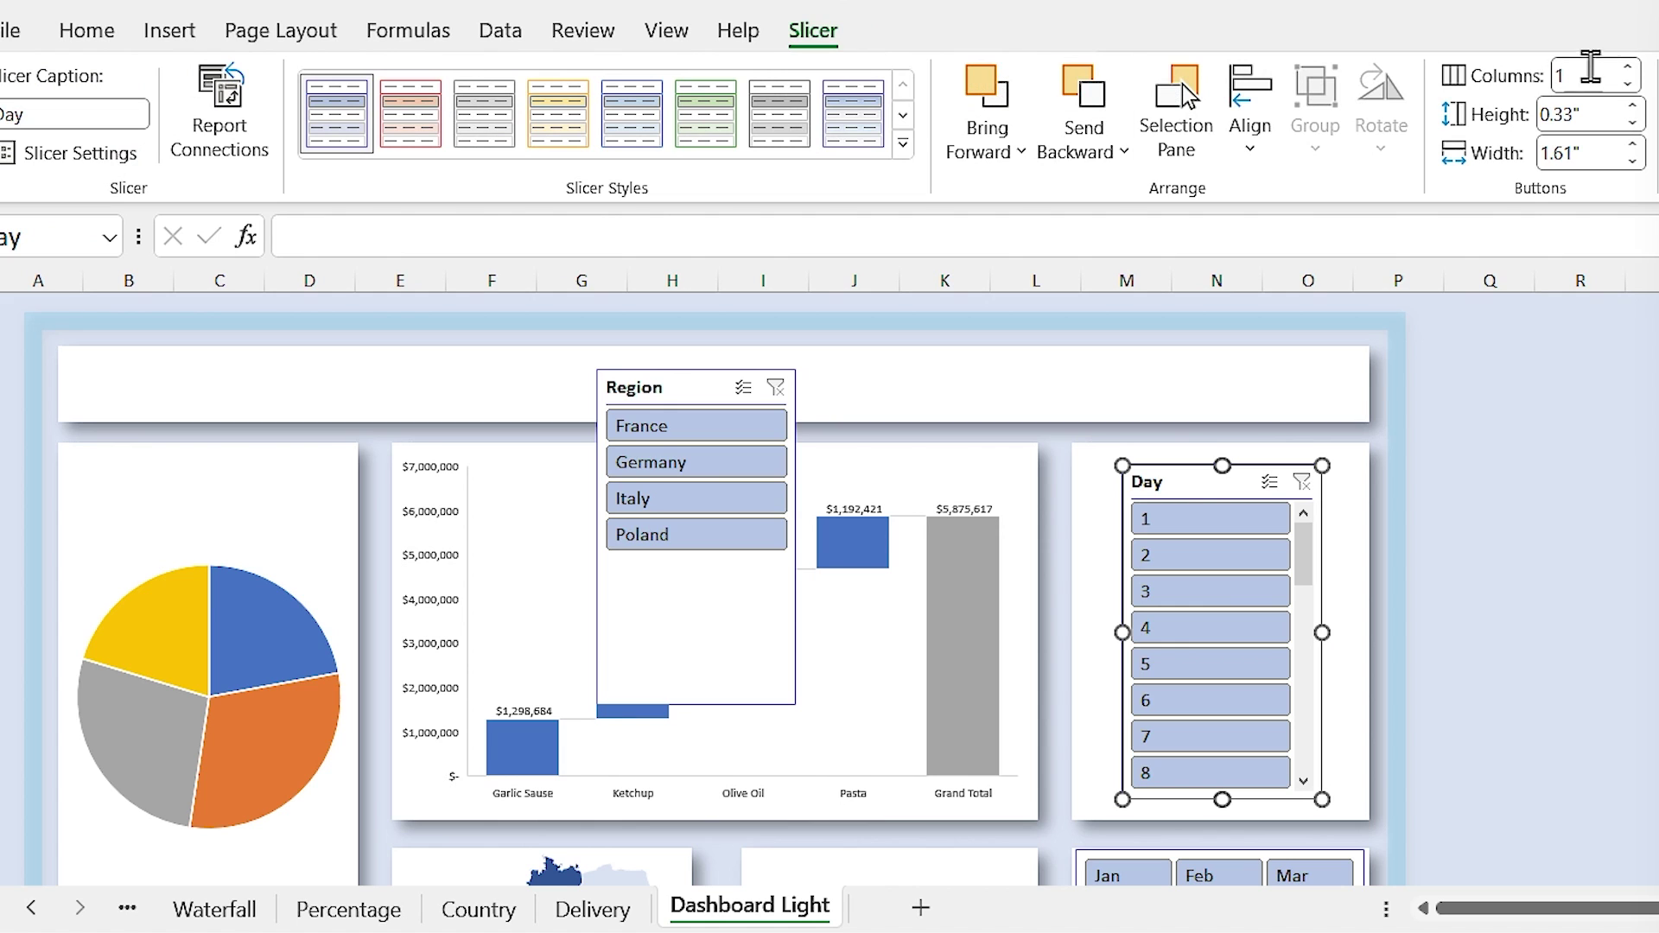
pyautogui.click(1628, 68)
pyautogui.click(1628, 67)
pyautogui.click(1628, 67)
pyautogui.click(1627, 68)
pyautogui.click(1627, 68)
pyautogui.click(1627, 67)
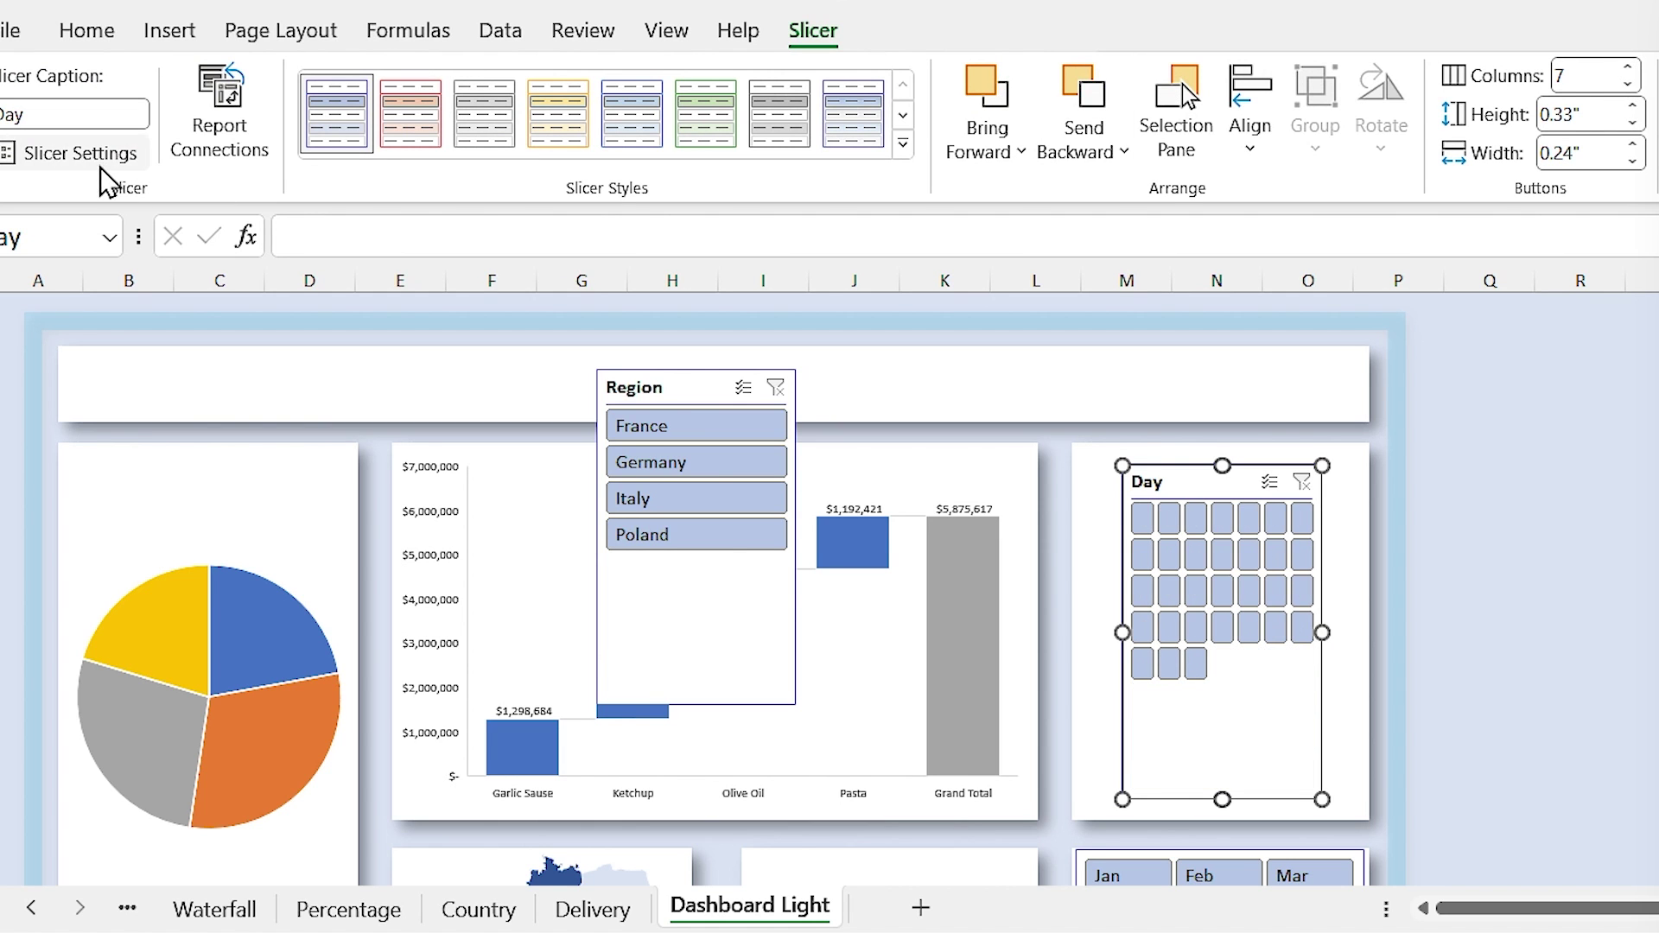
# Step: Turn off the Day slicer's header and hide its items with no data
pyautogui.click(95, 160)
pyautogui.click(455, 626)
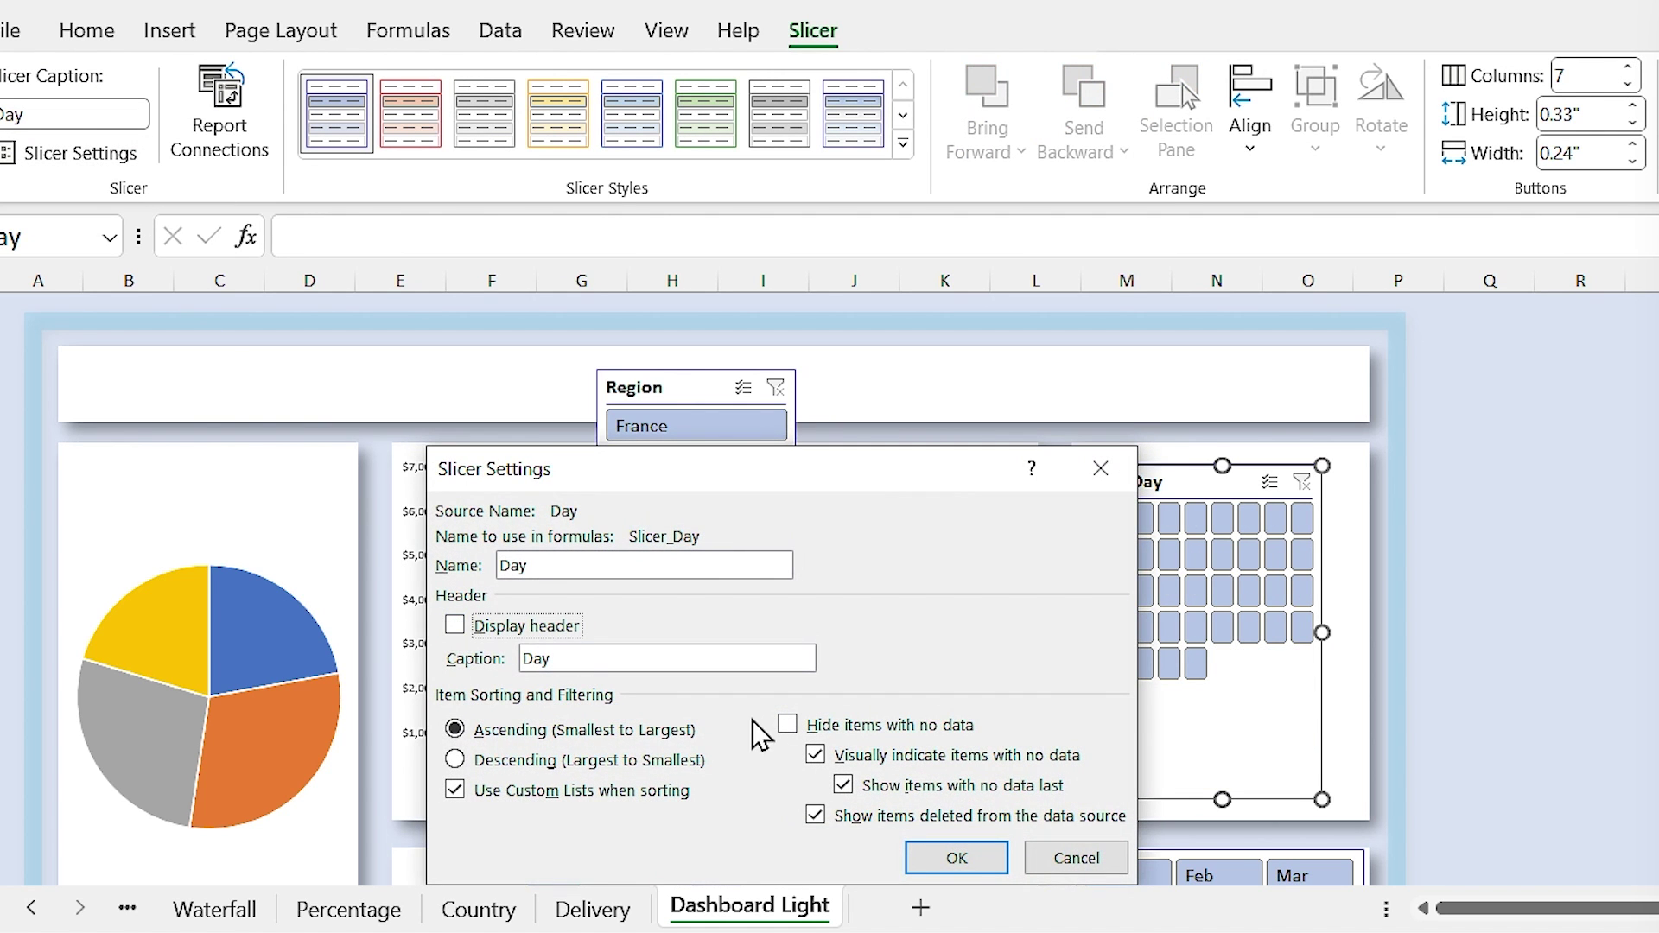
pyautogui.click(797, 728)
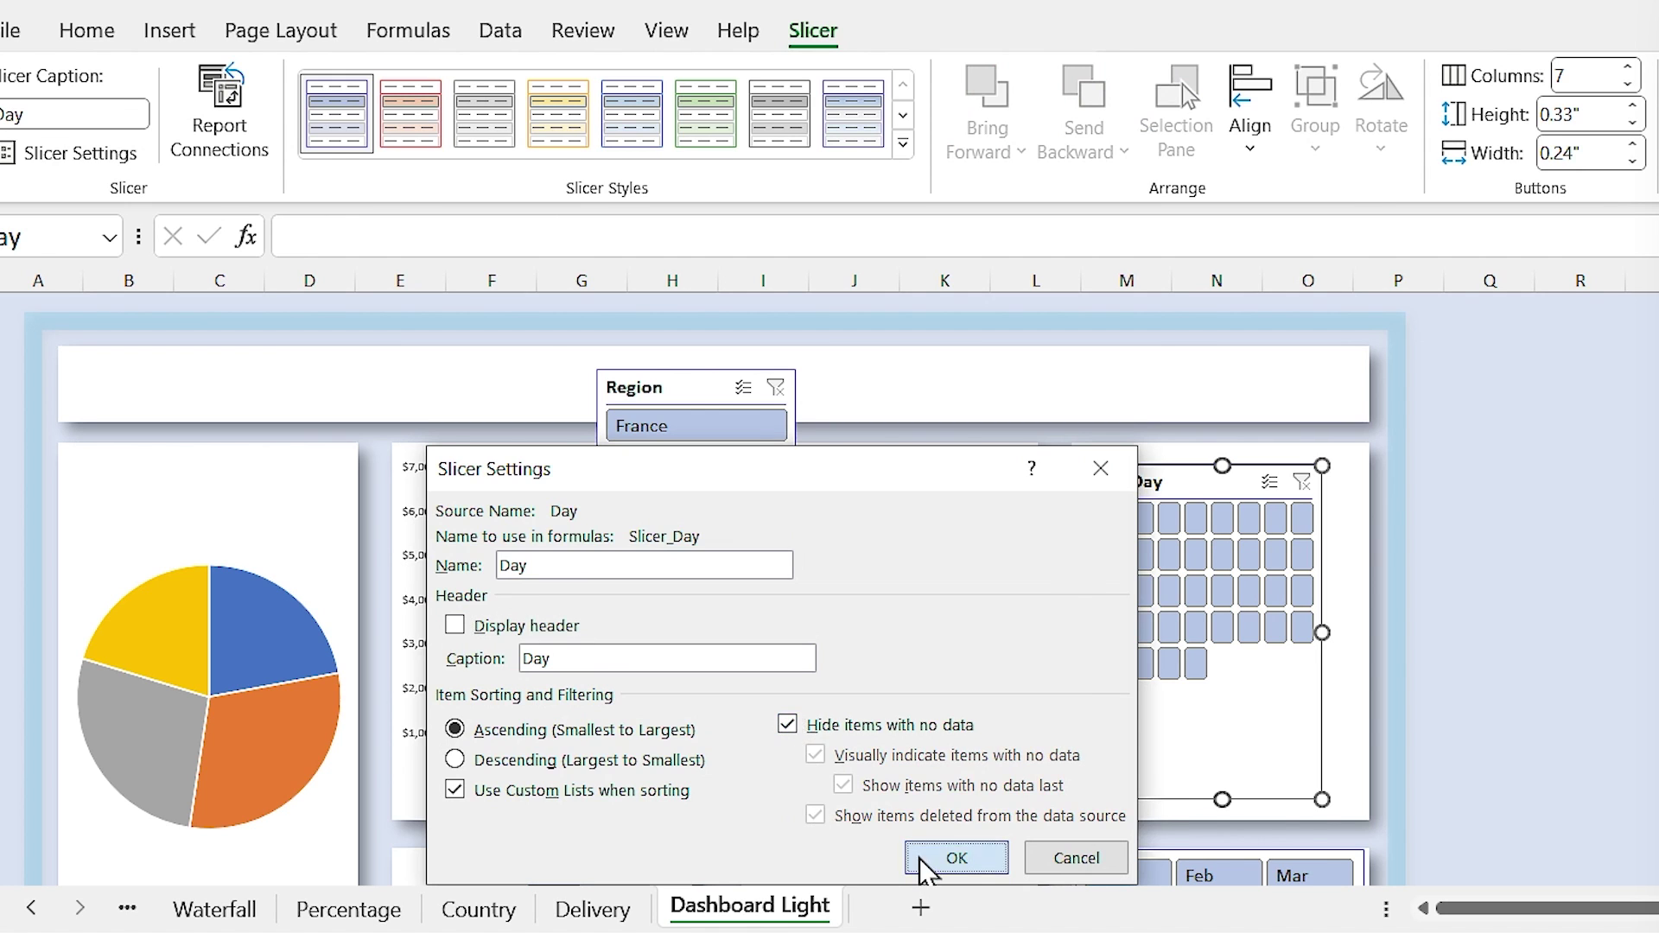
pyautogui.click(921, 860)
# Step: Set the Region slicer to 4 columns and reshape it into a single wide row inside the header banner
pyautogui.click(674, 385)
pyautogui.click(1627, 66)
pyautogui.click(1627, 66)
pyautogui.click(1627, 67)
pyautogui.moveTo(792, 535); pyautogui.dragTo(1036, 535)
pyautogui.moveTo(596, 535); pyautogui.dragTo(394, 536)
pyautogui.moveTo(625, 368); pyautogui.dragTo(625, 343)
pyautogui.moveTo(719, 679); pyautogui.dragTo(729, 418)
# Step: Turn off the Region slicer's header
pyautogui.click(69, 153)
pyautogui.click(455, 625)
pyautogui.click(920, 859)
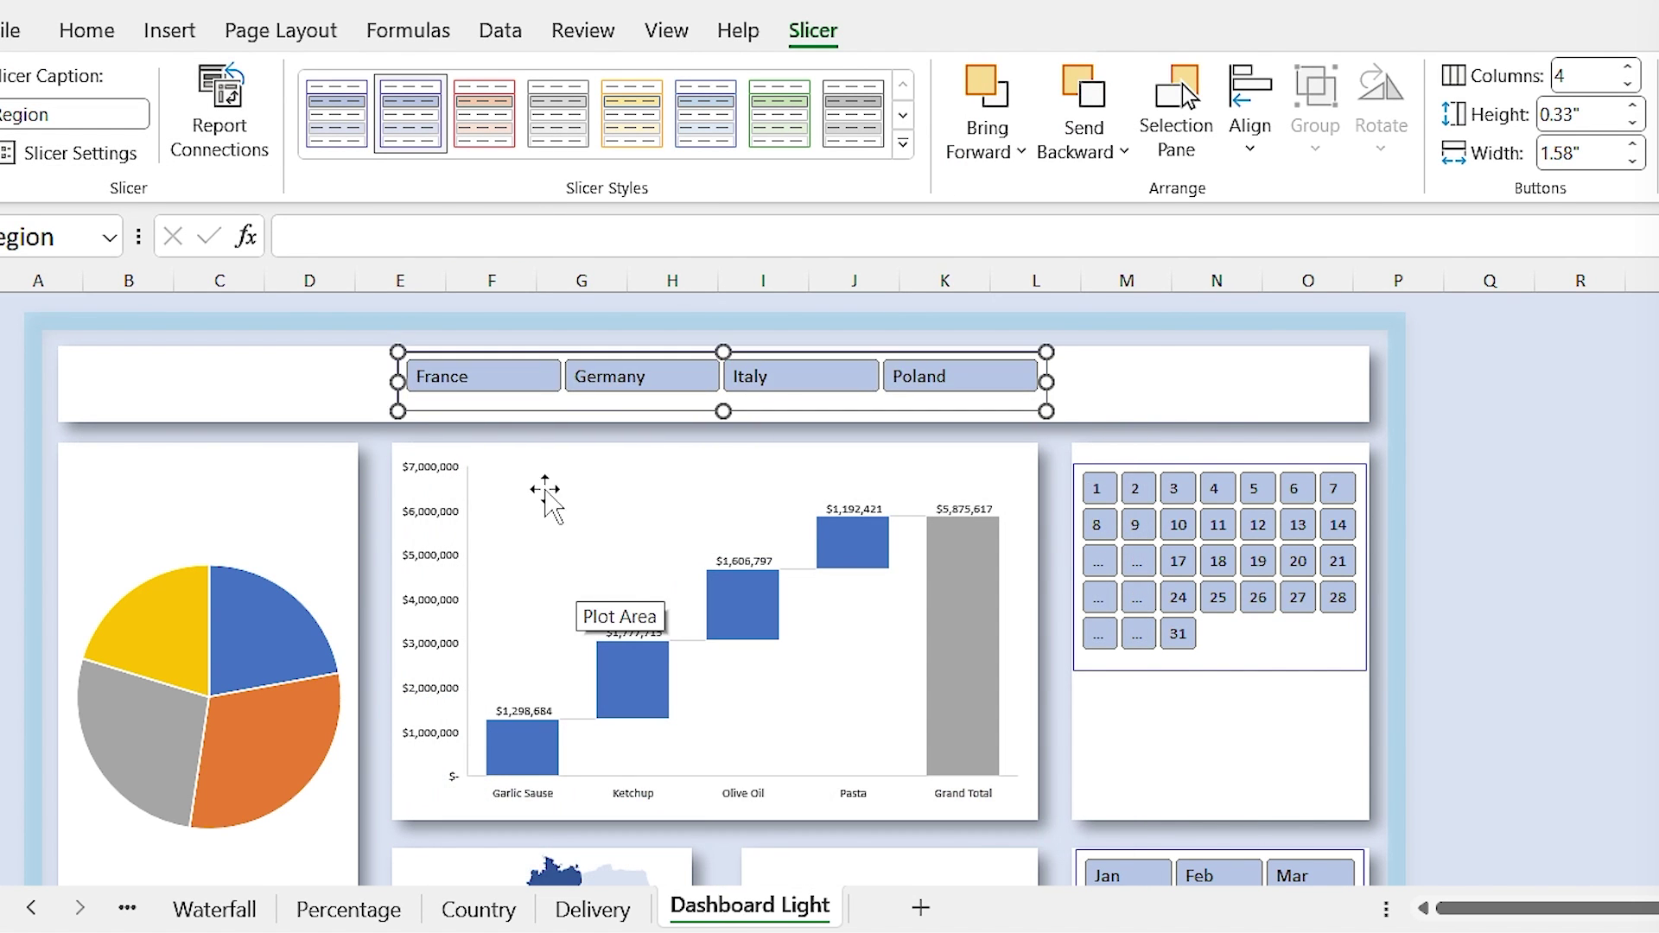
# Step: Add a text box for the CALENDER title at the top of the day slicer's panel
pyautogui.click(1573, 548)
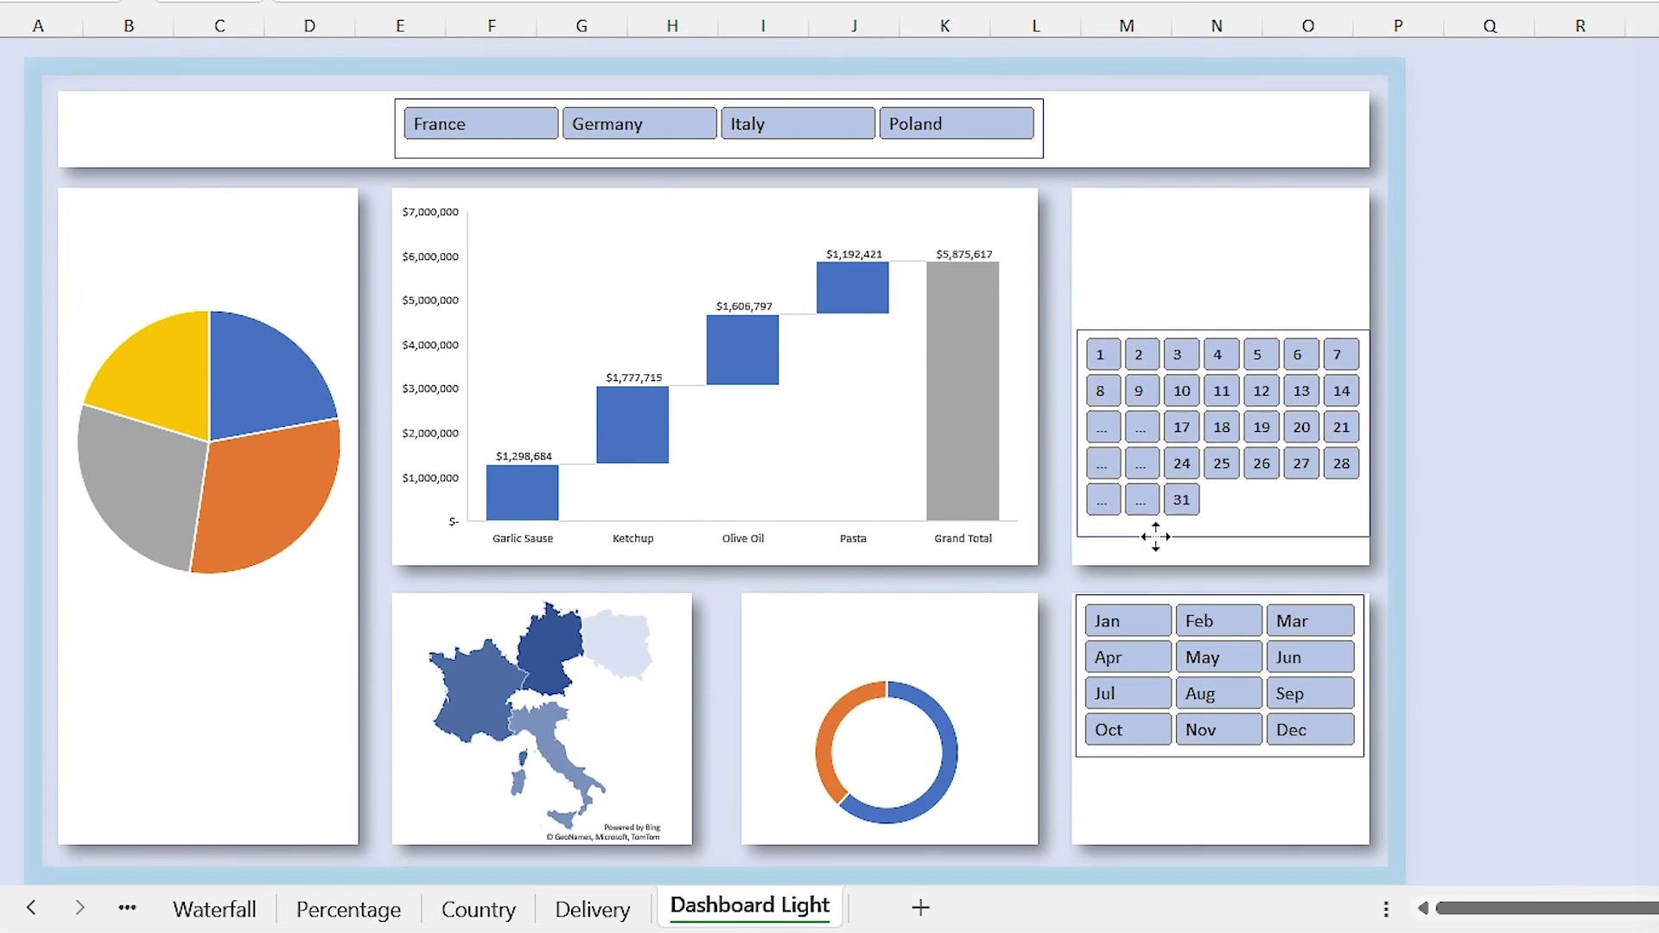
pyautogui.click(1150, 549)
pyautogui.moveTo(1112, 196); pyautogui.dragTo(1329, 258)
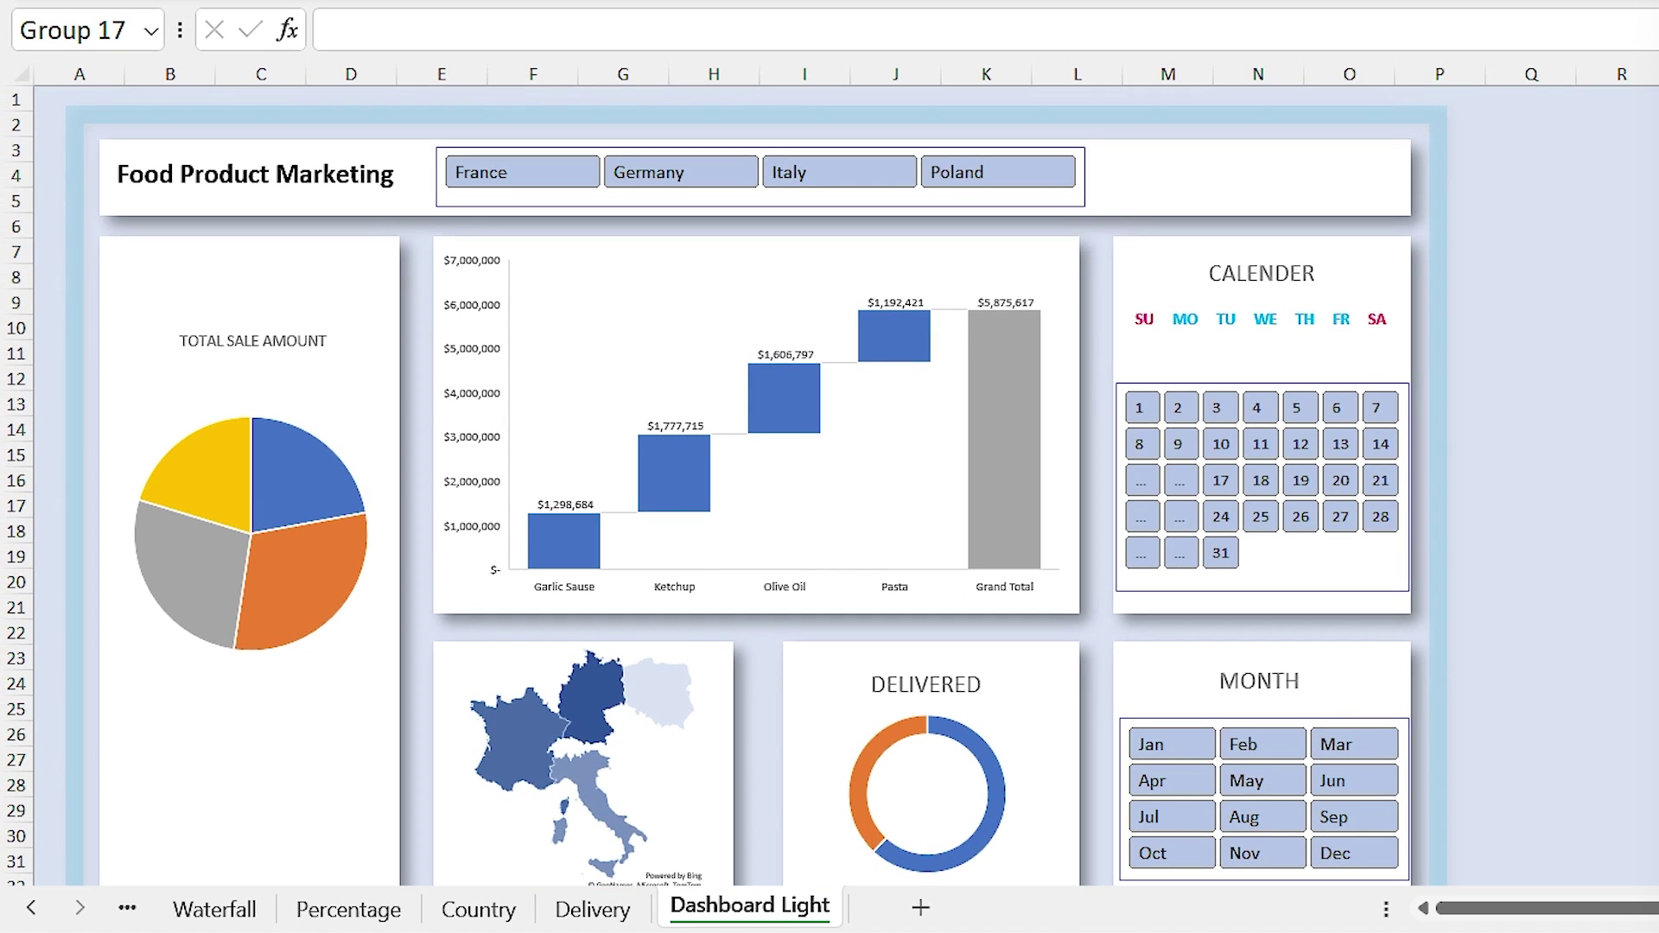
# Step: Draw a rectangle shape above the TOTAL SALE AMOUNT label in the pie chart's panel
pyautogui.hotkey('alt', 'n')
pyautogui.press('s')
pyautogui.press('h')
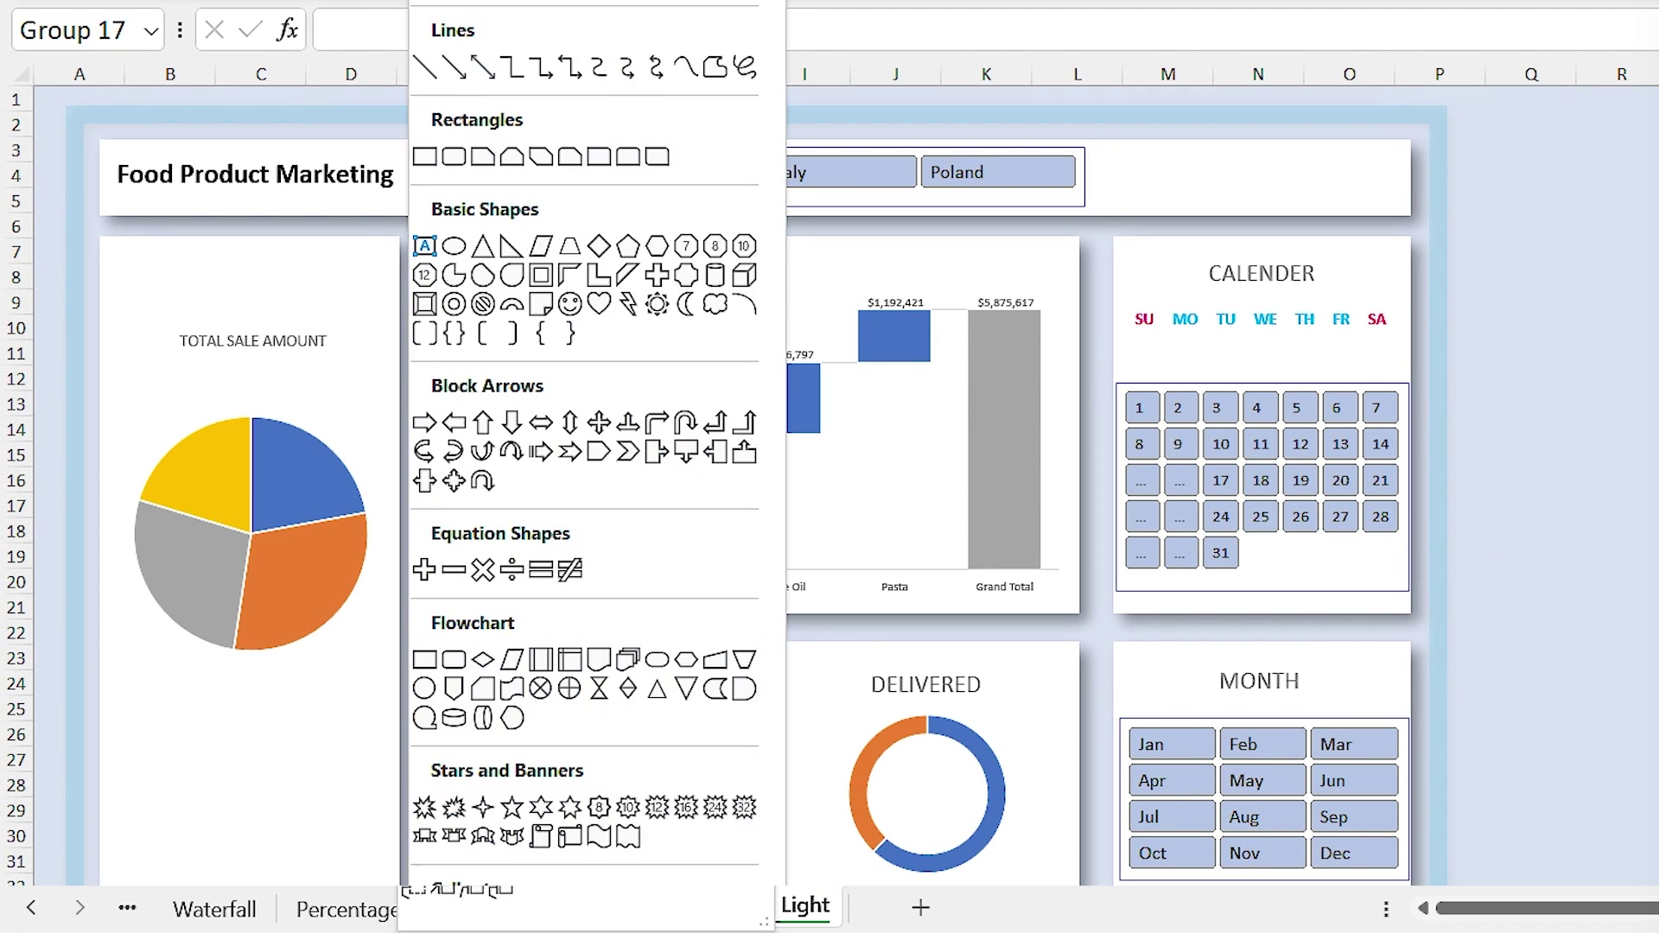
pyautogui.press('Return')
pyautogui.moveTo(153, 255); pyautogui.dragTo(361, 323)
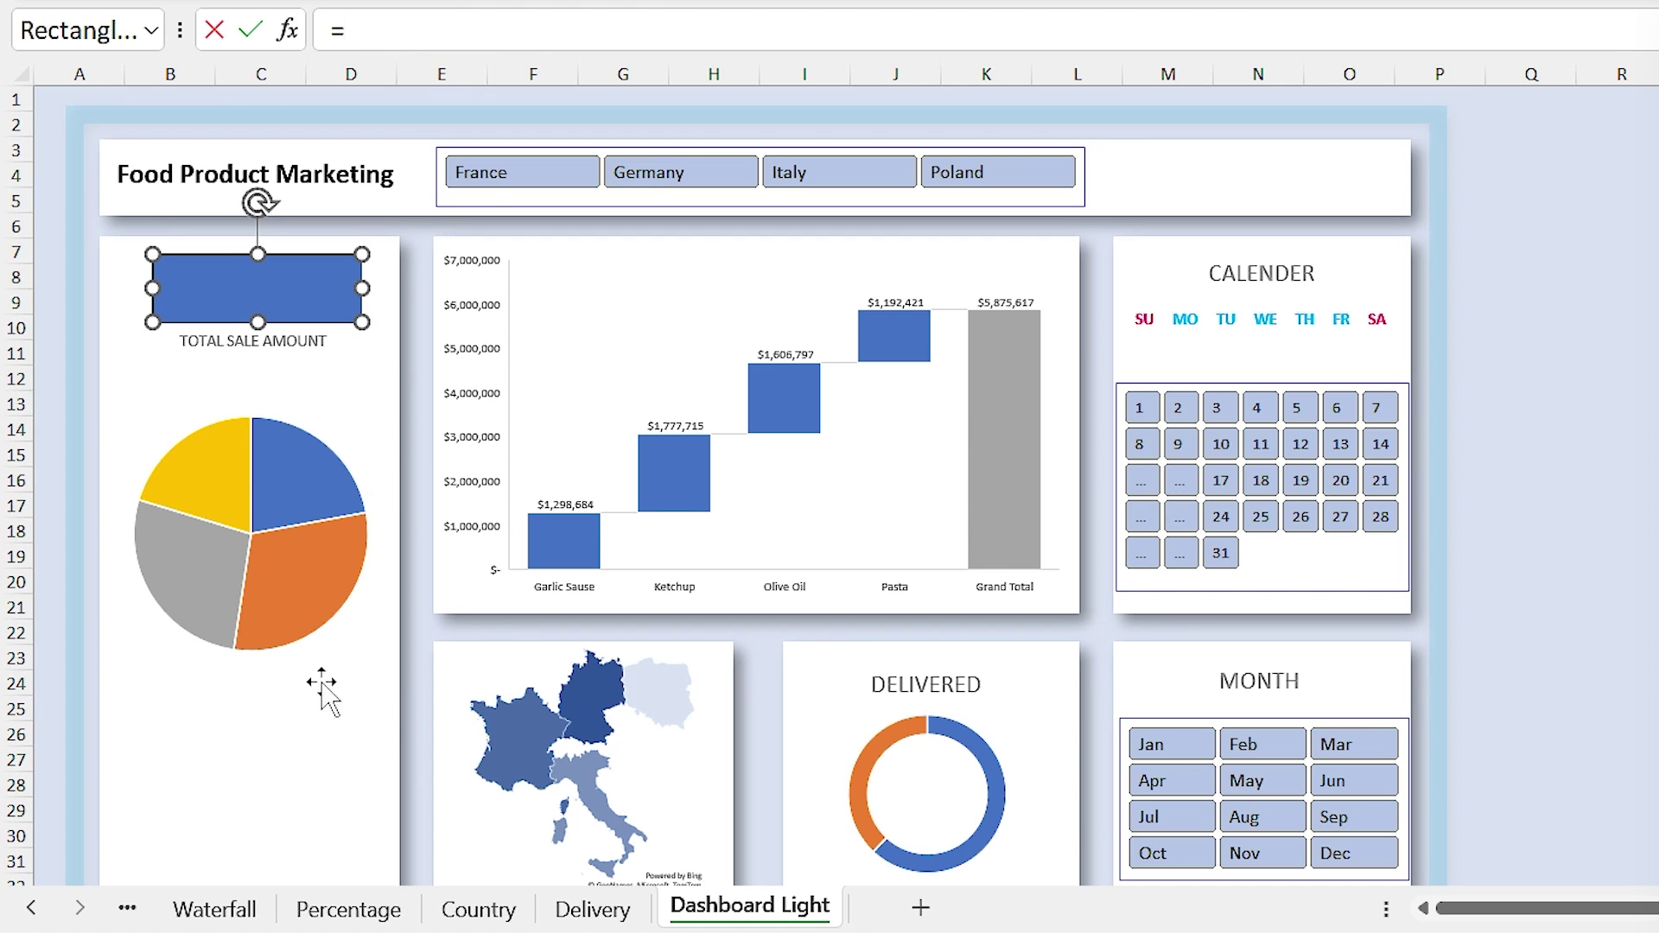
# Step: Link the rectangle above TOTAL SALE AMOUNT to the grand total with the formula =Waterfall!F7
pyautogui.click(215, 911)
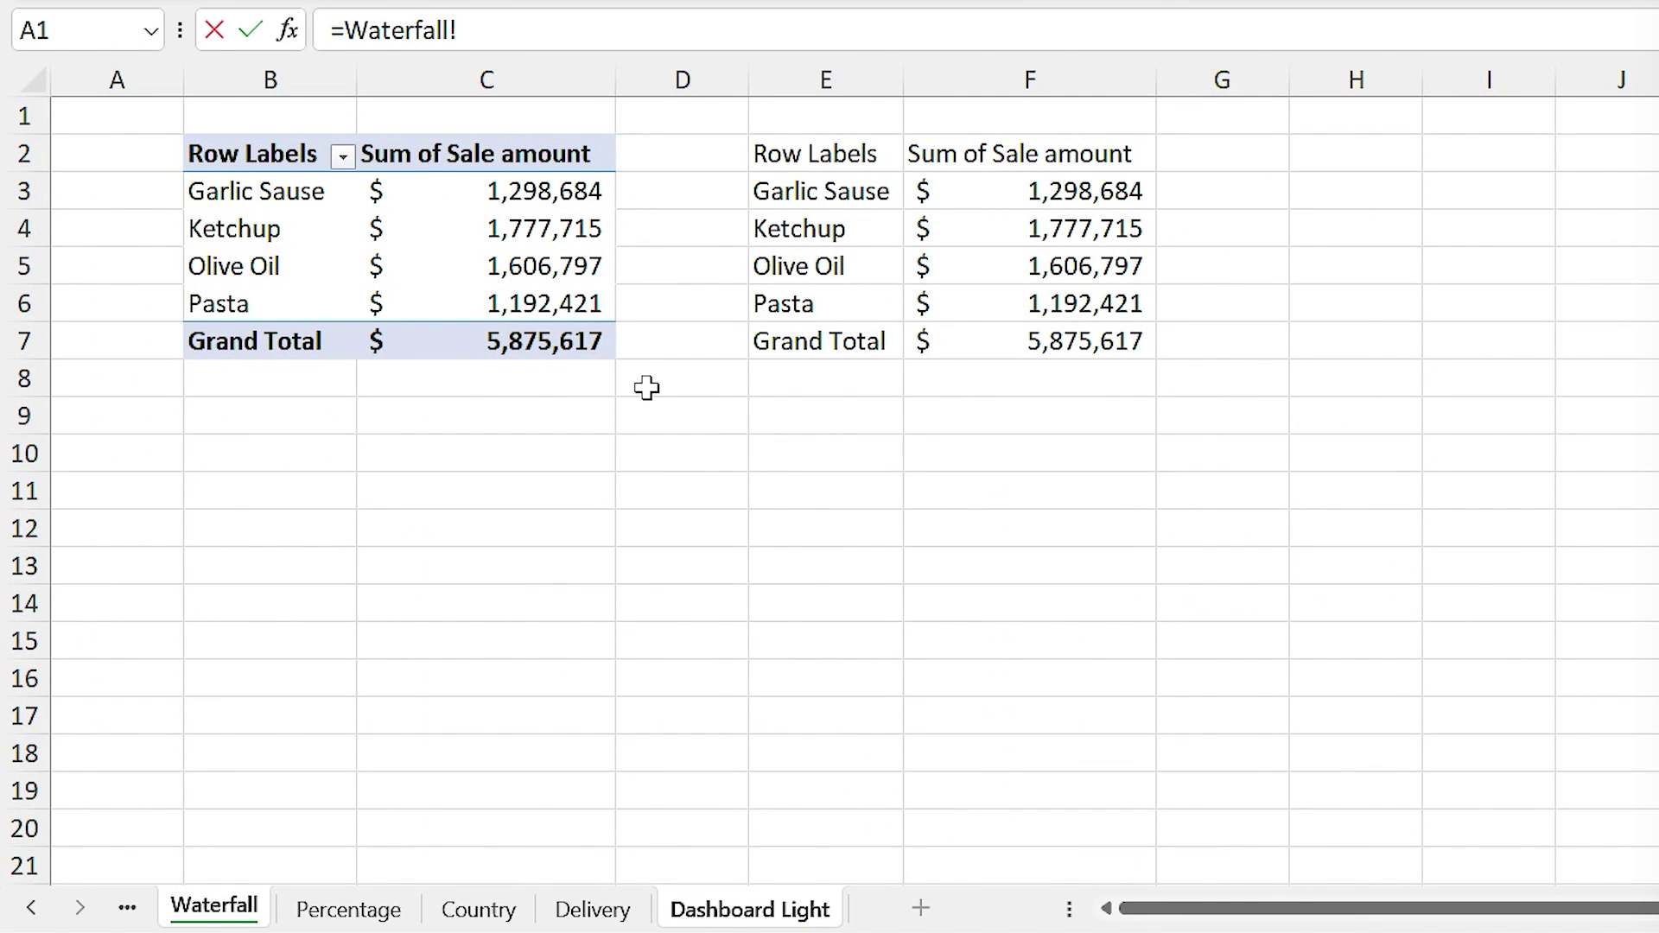
pyautogui.click(985, 340)
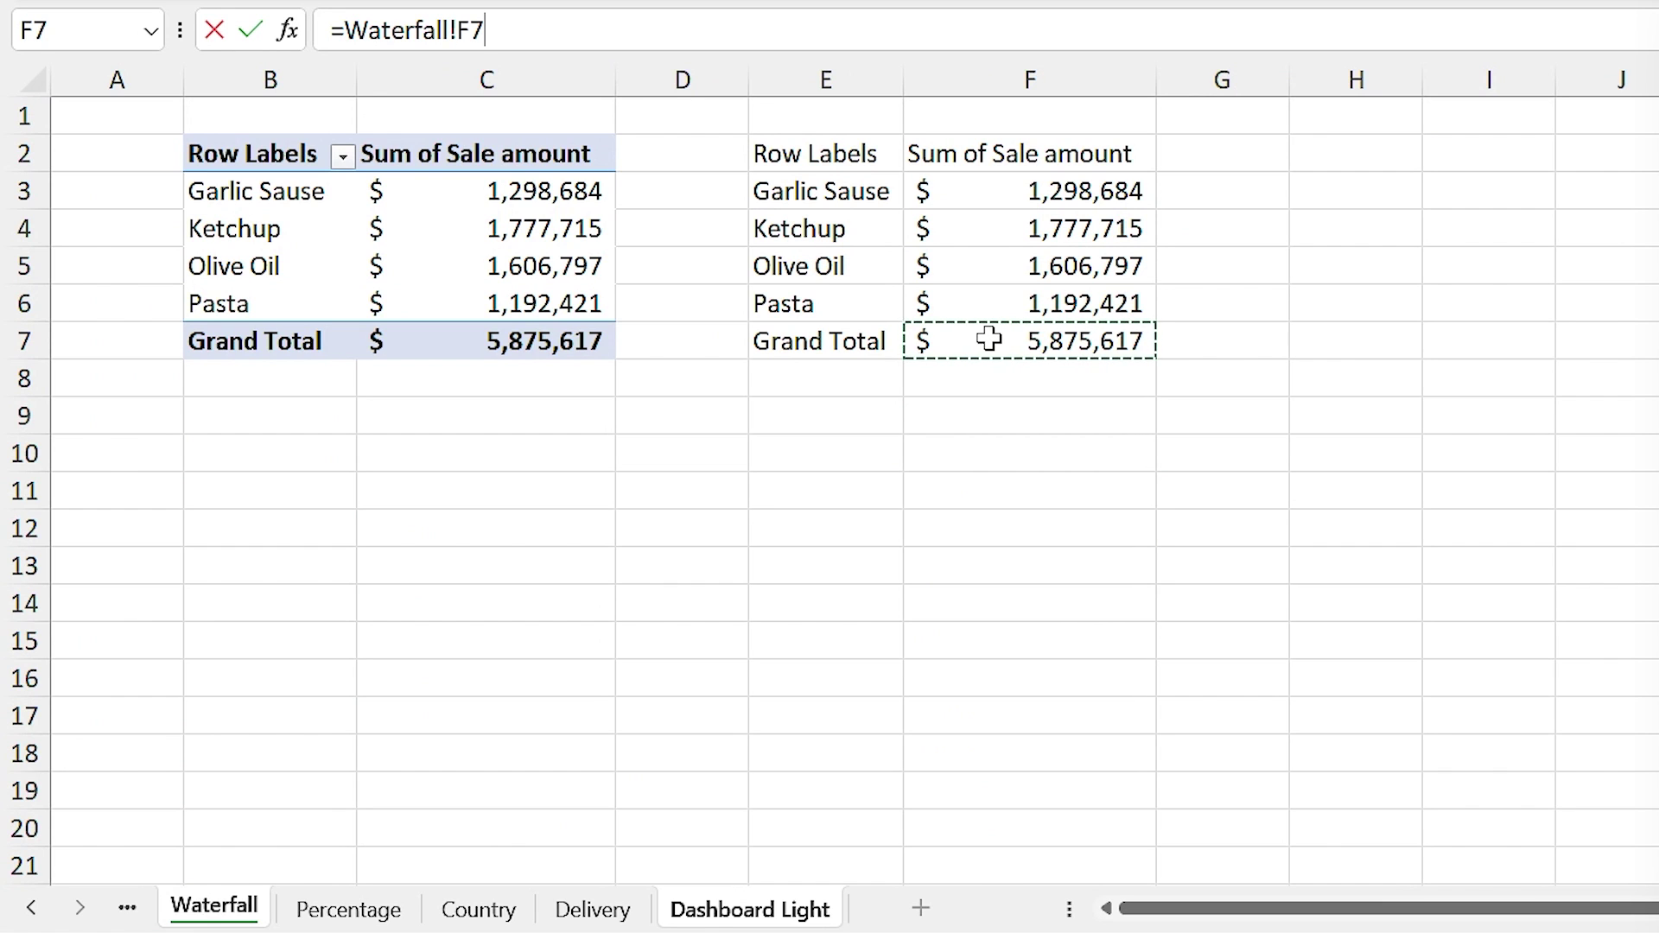
pyautogui.press('Return')
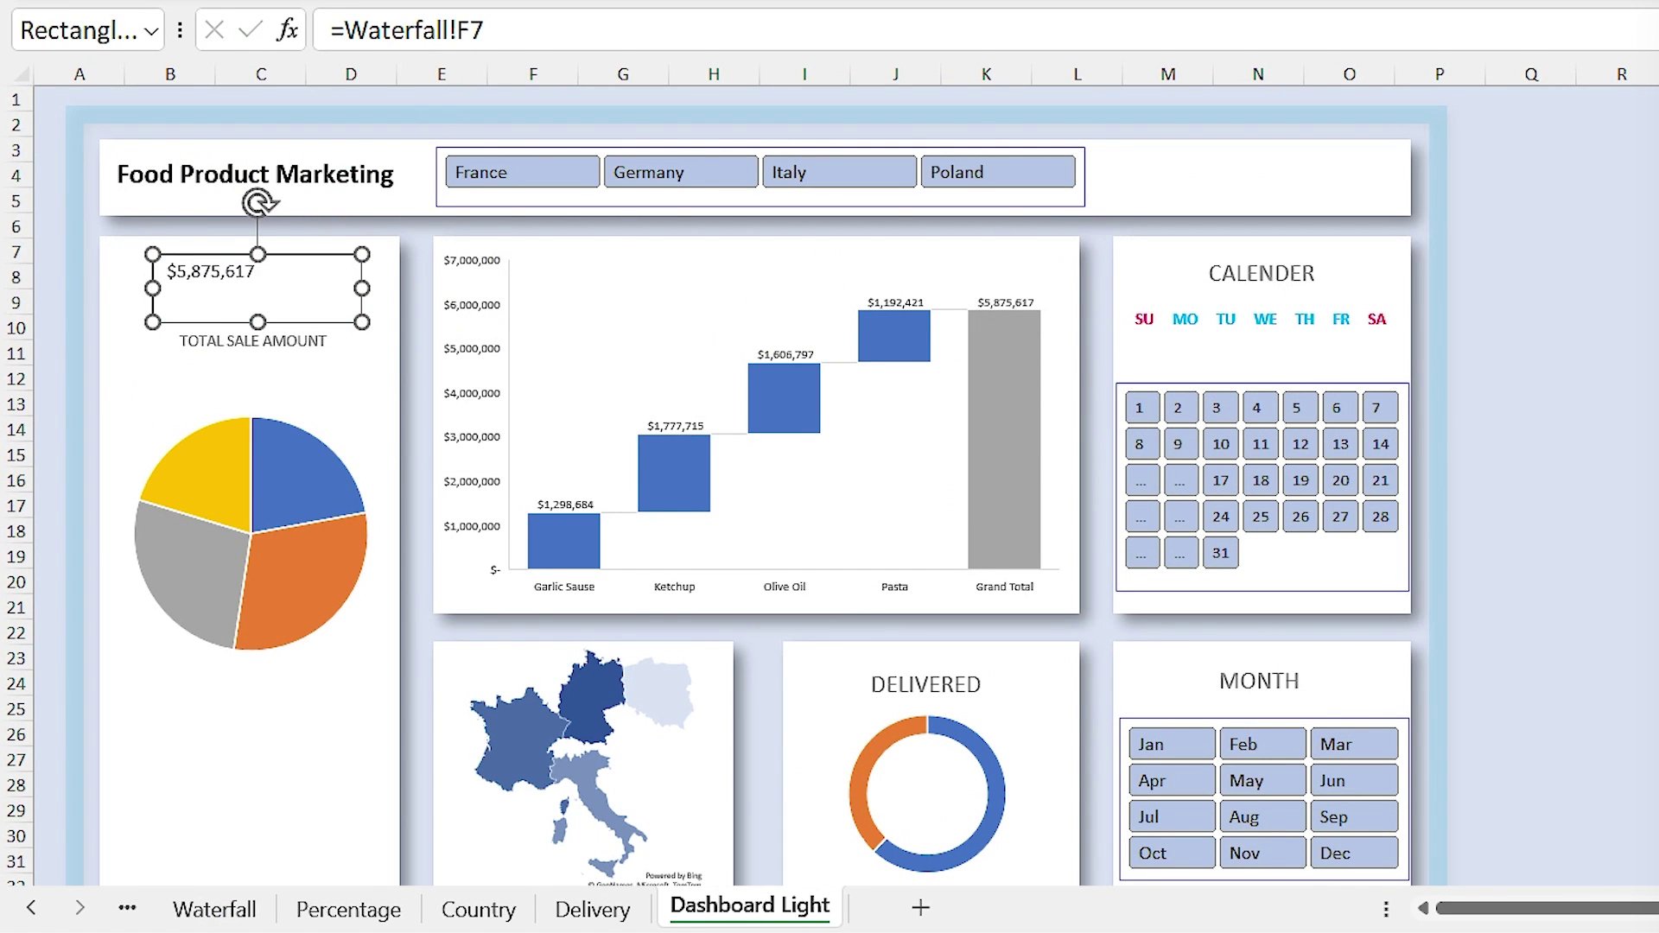
pyautogui.click(403, 330)
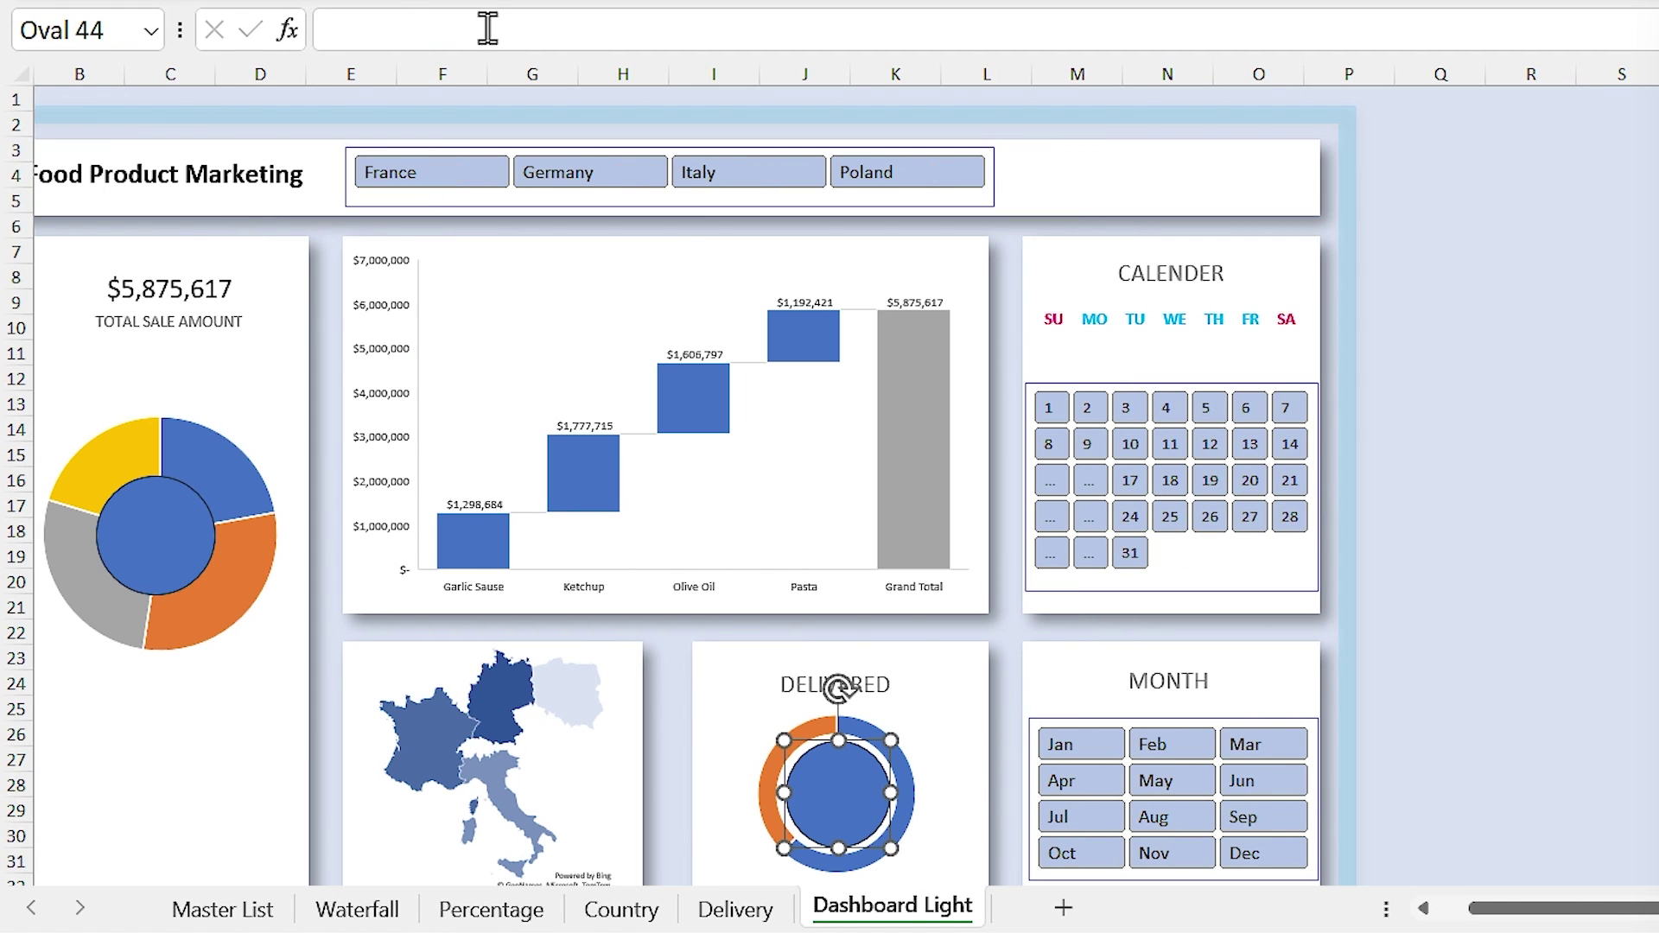
# Step: Link the circle inside the DELIVERED donut chart to the delivered percentage with the formula =Delivery!F3
pyautogui.click(488, 29)
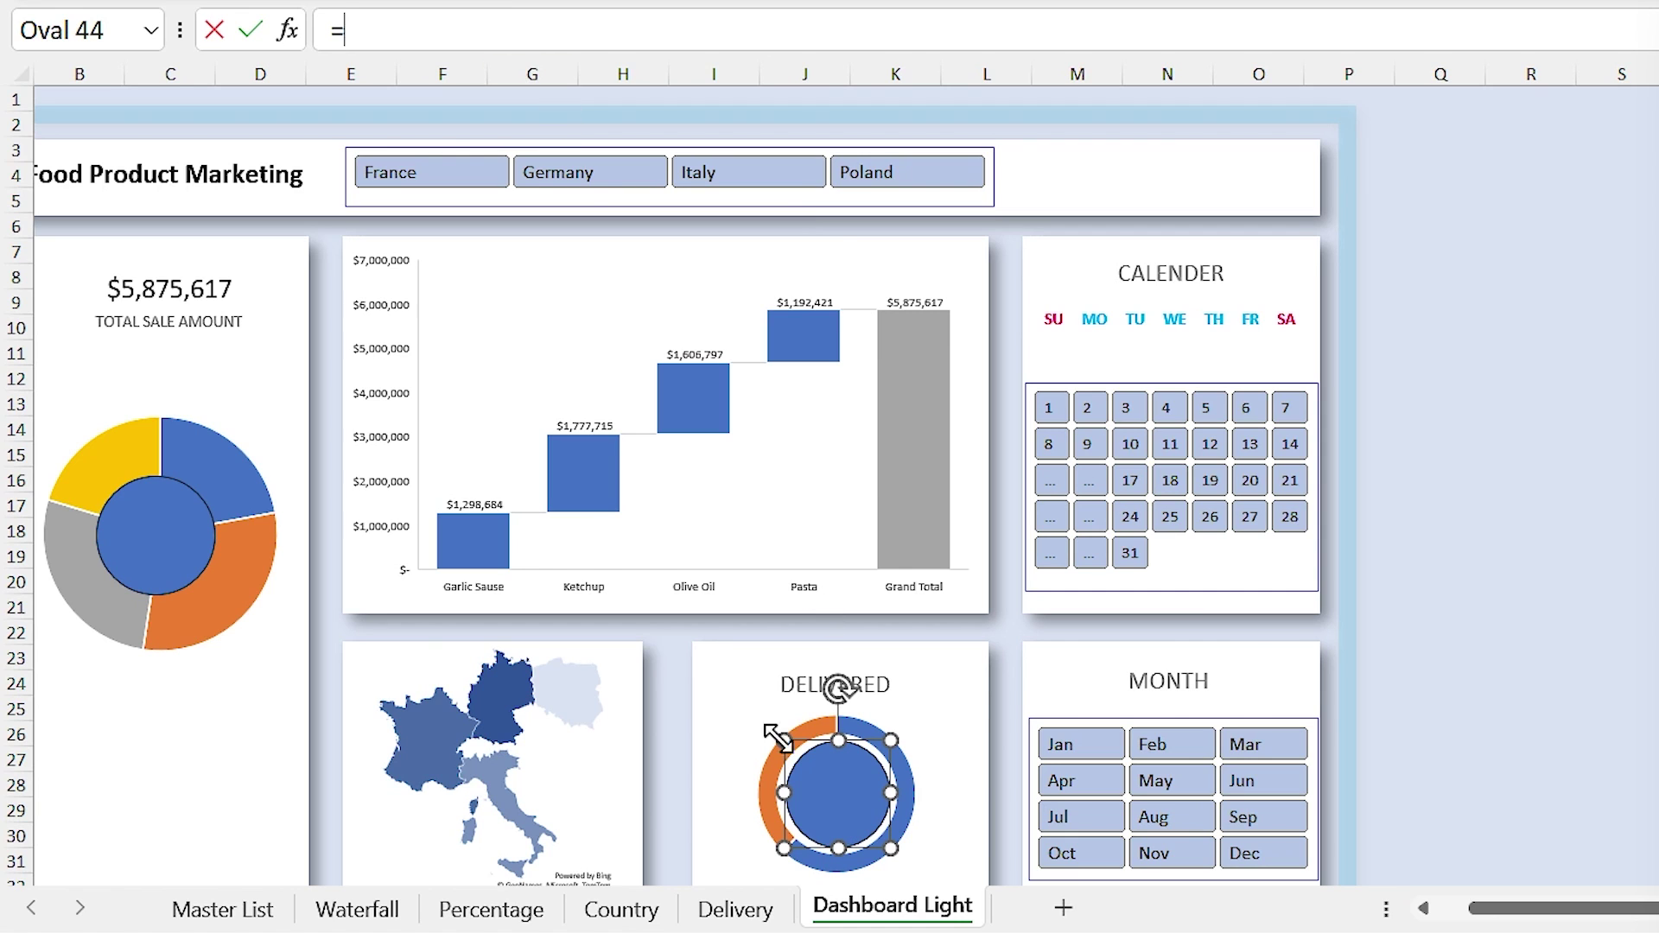
pyautogui.click(736, 908)
pyautogui.click(1116, 190)
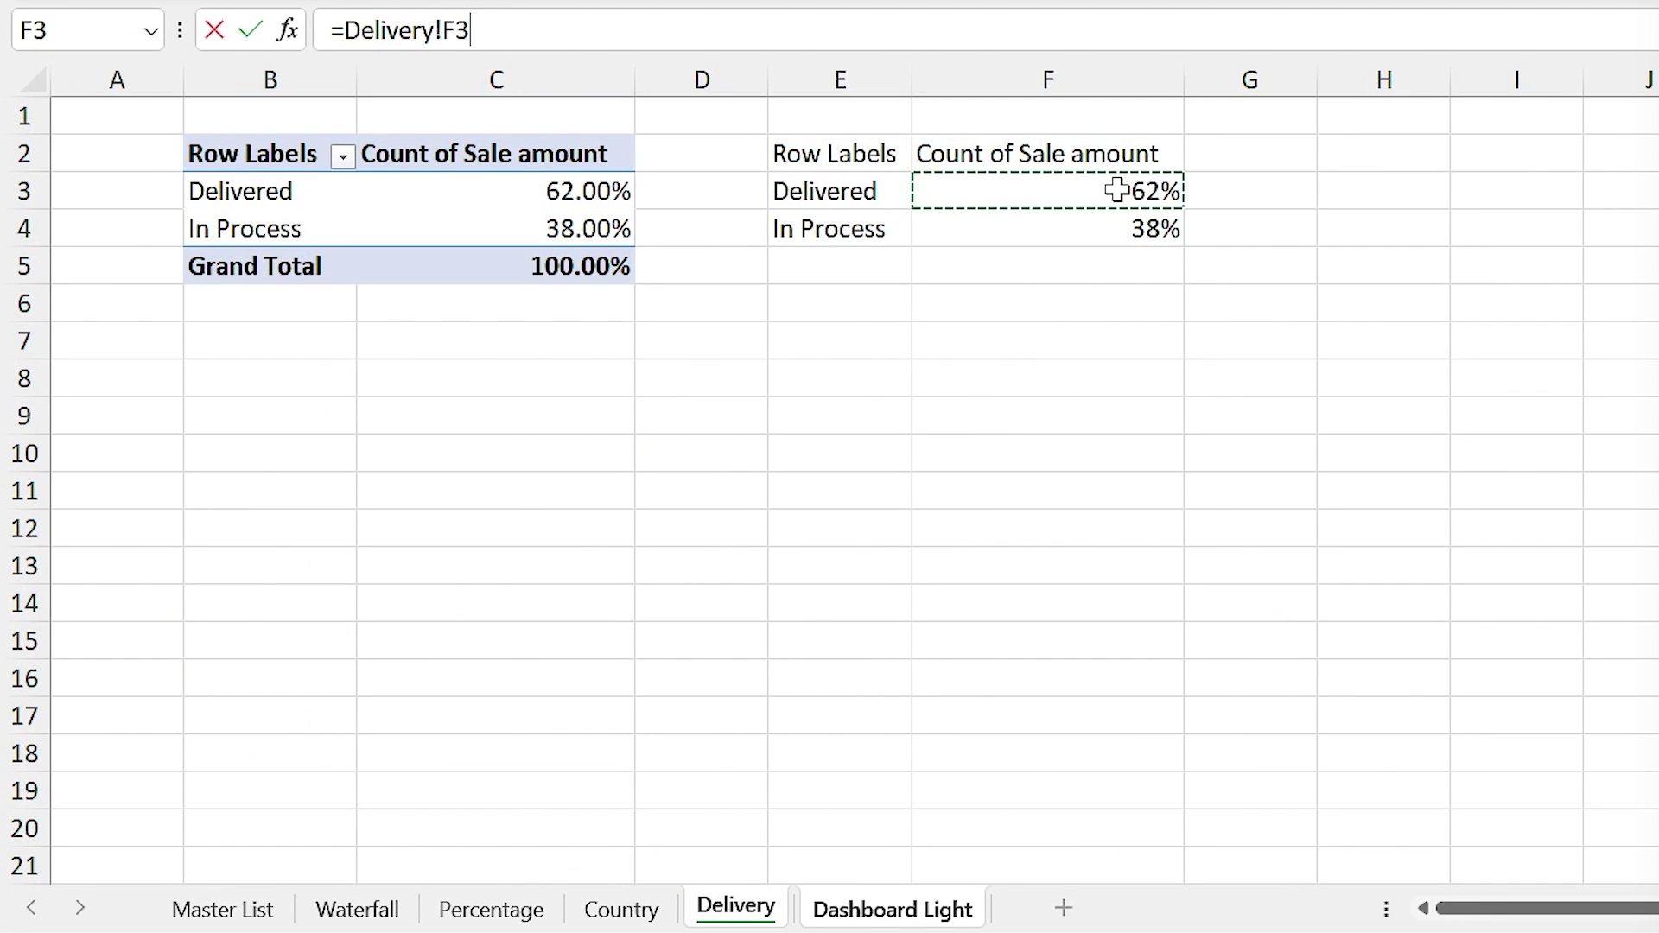
pyautogui.press('Return')
# Step: Link the circle at the centre of the product pie chart to the maximum percentage with =Percentage!F8
pyautogui.click(158, 550)
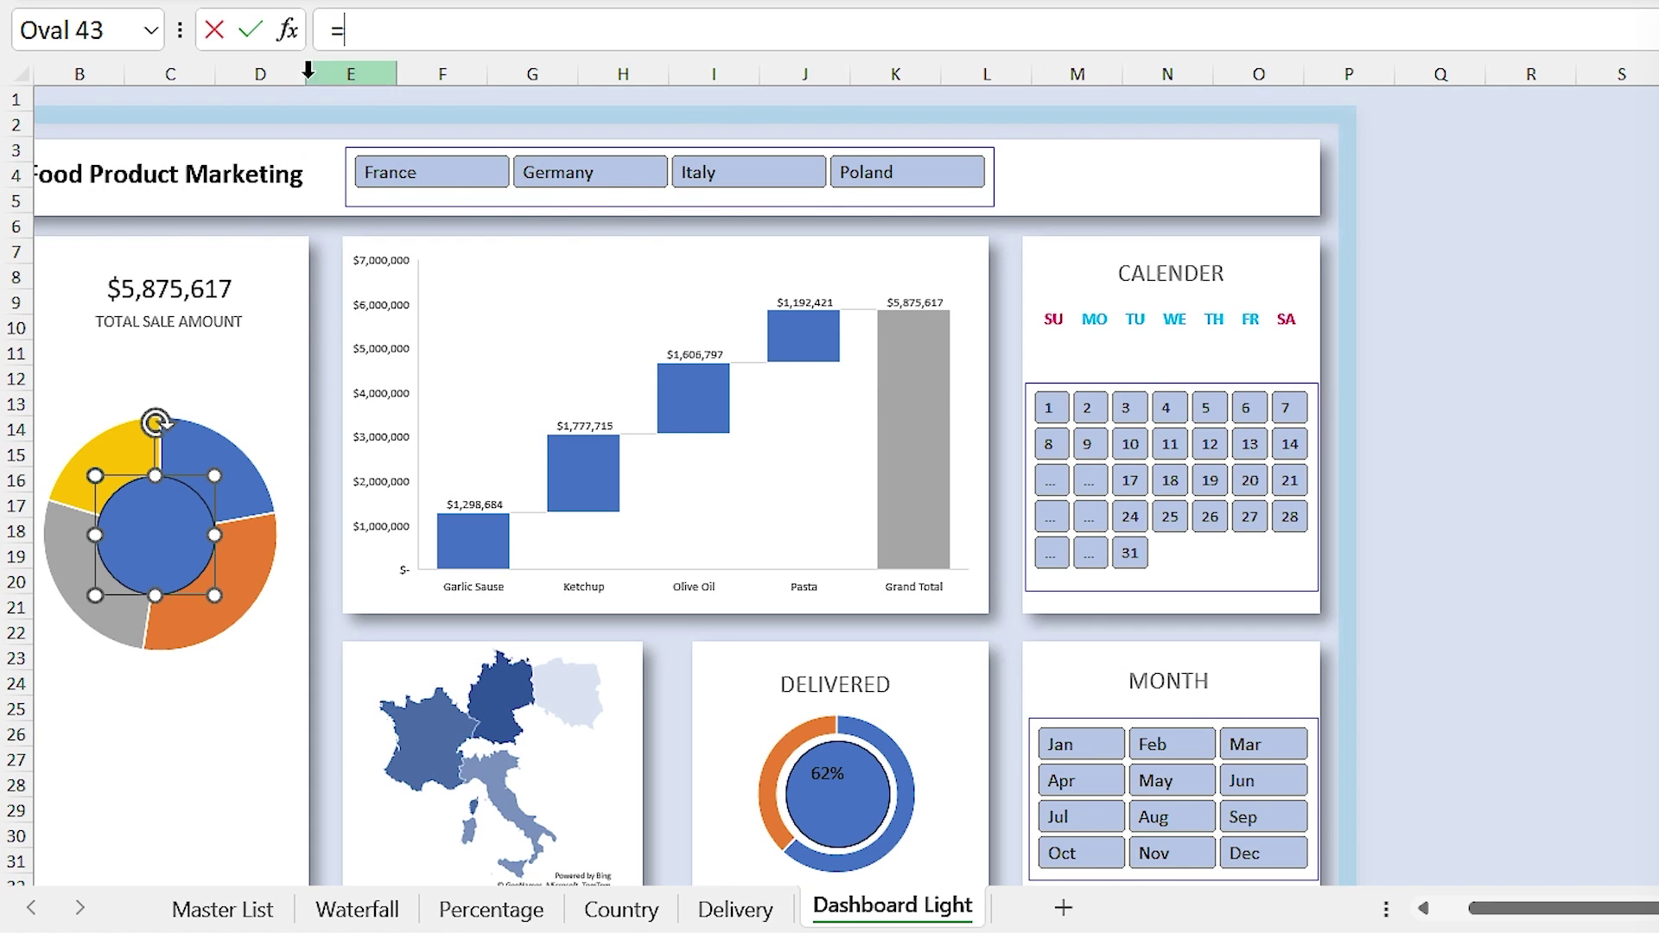
pyautogui.click(334, 32)
pyautogui.write('=')
pyautogui.click(484, 909)
pyautogui.click(1033, 378)
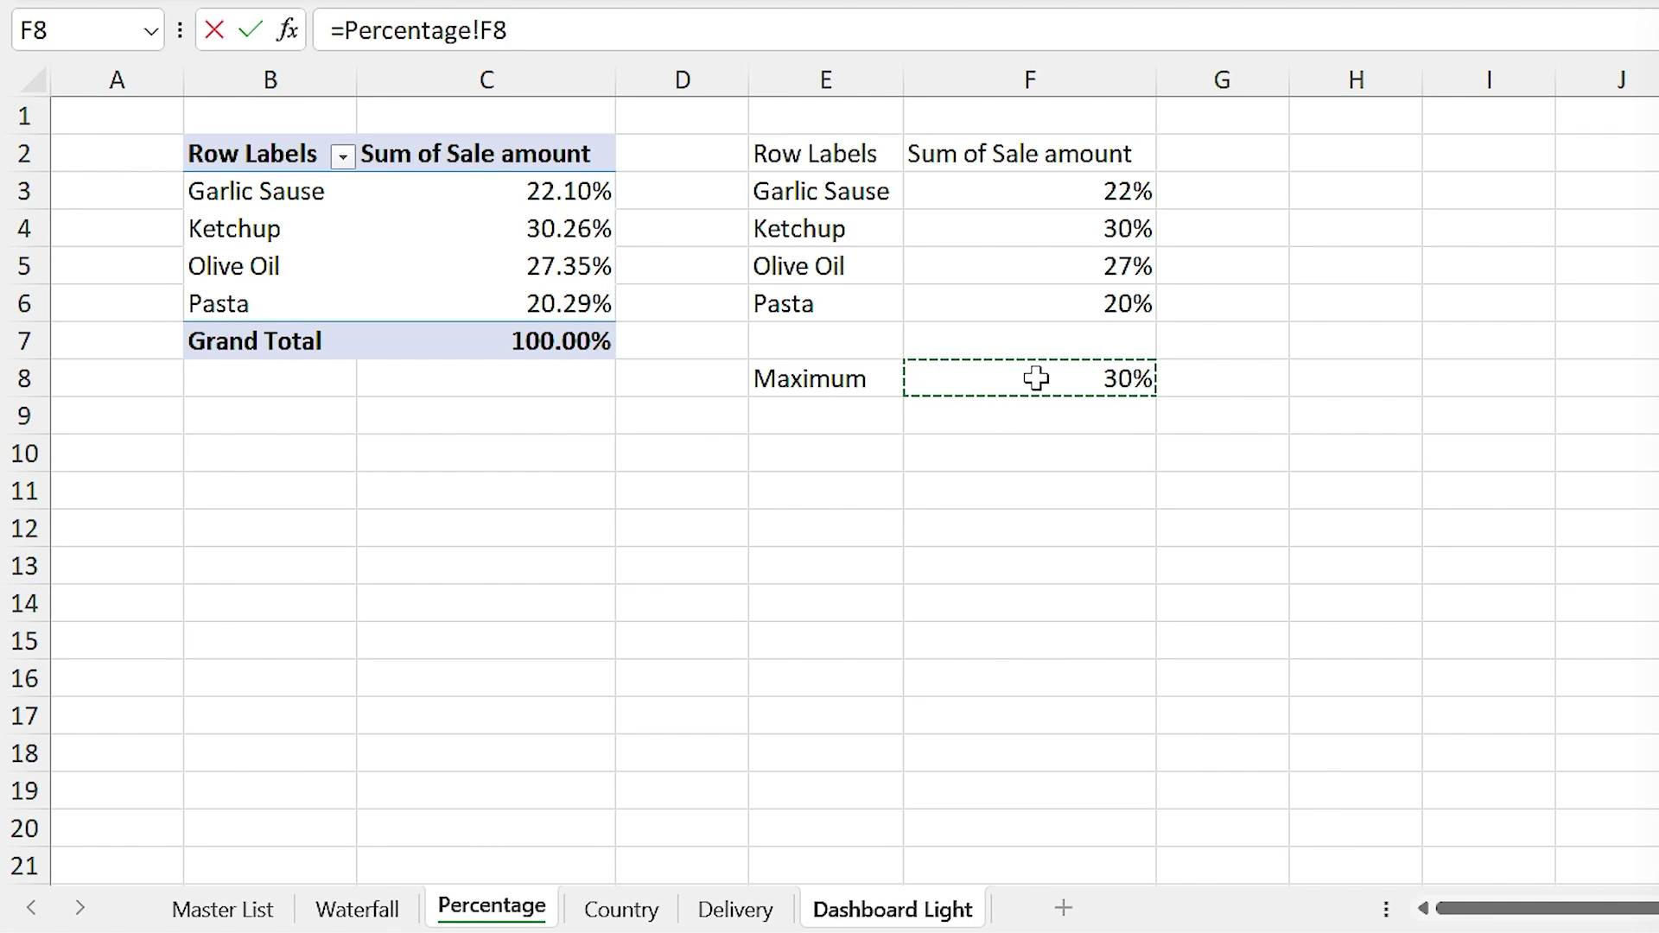
pyautogui.press('Return')
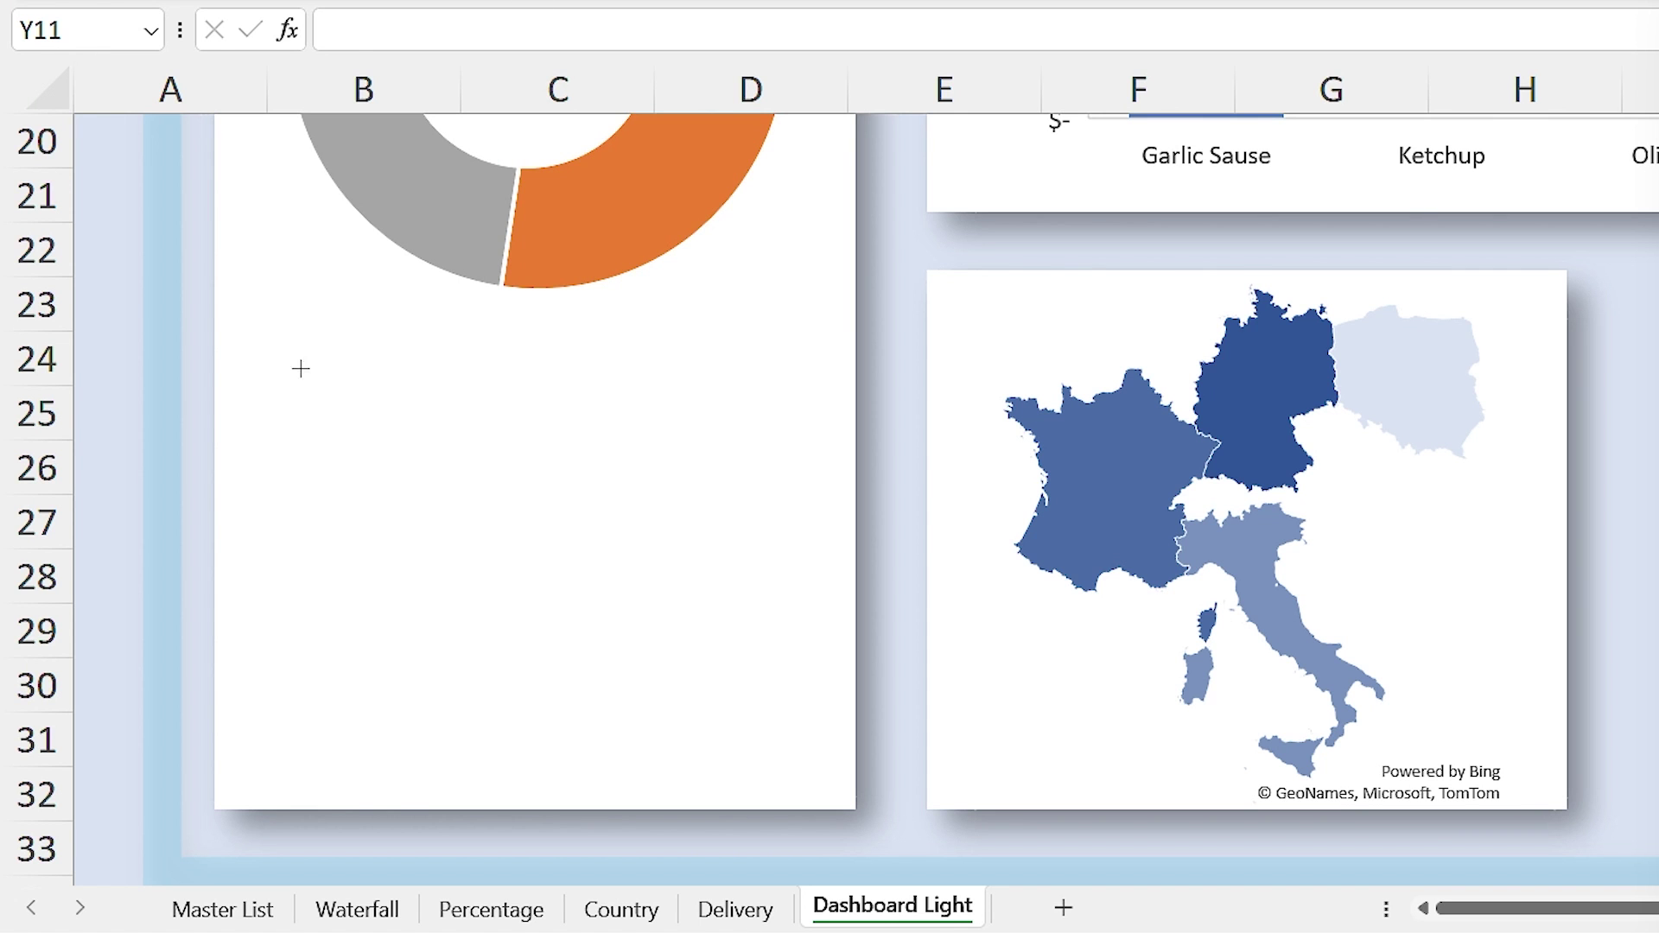
# Step: Draw a small rectangle below the product pie chart and duplicate it into a horizontal row of three
pyautogui.moveTo(264, 362); pyautogui.dragTo(436, 436)
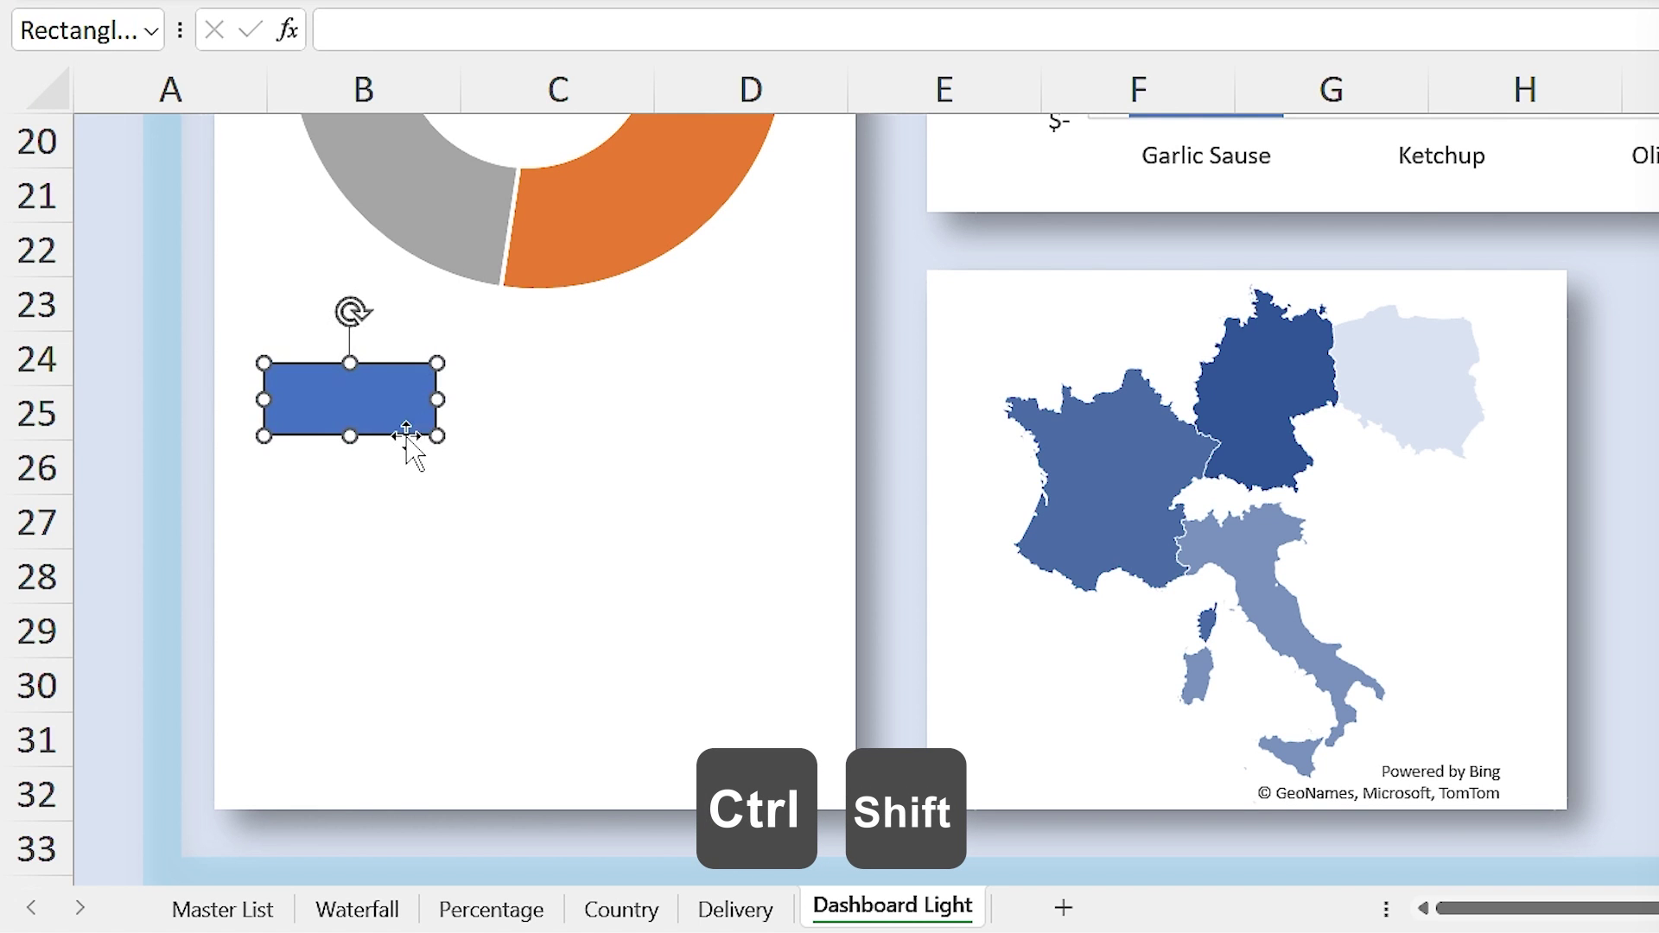
pyautogui.moveTo(320, 404); pyautogui.dragTo(691, 403)
# Step: Link the three rectangles to Garlic Sause's product name with =Waterfall!E3, its percentage and its sale amount
pyautogui.click(363, 423)
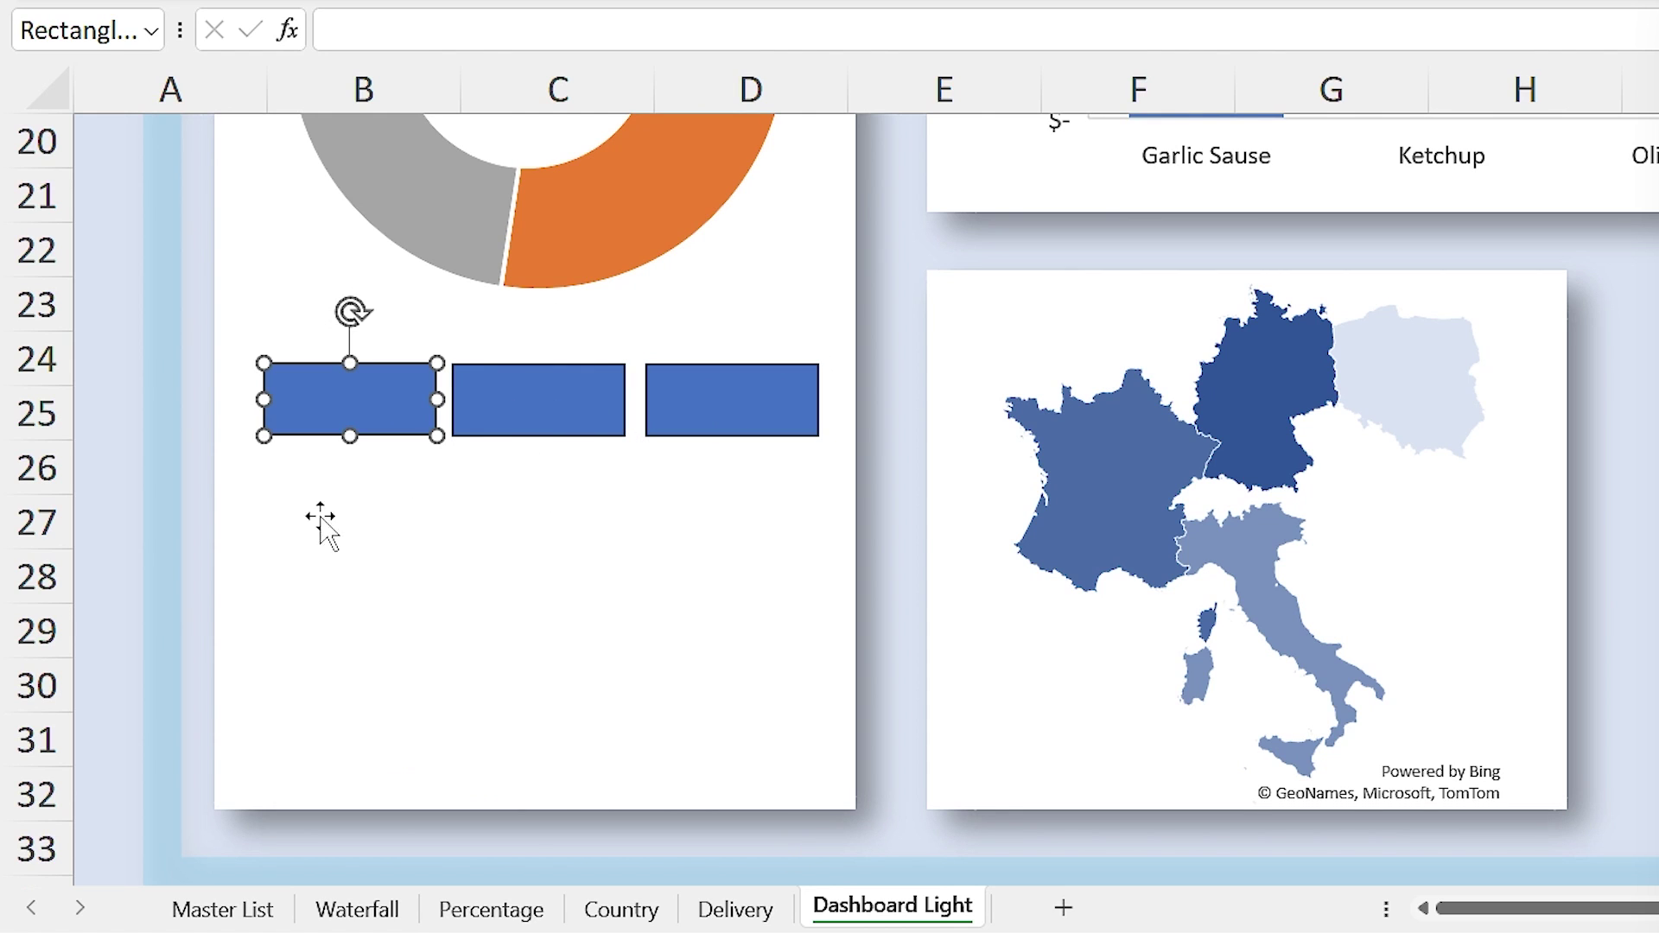
pyautogui.click(389, 28)
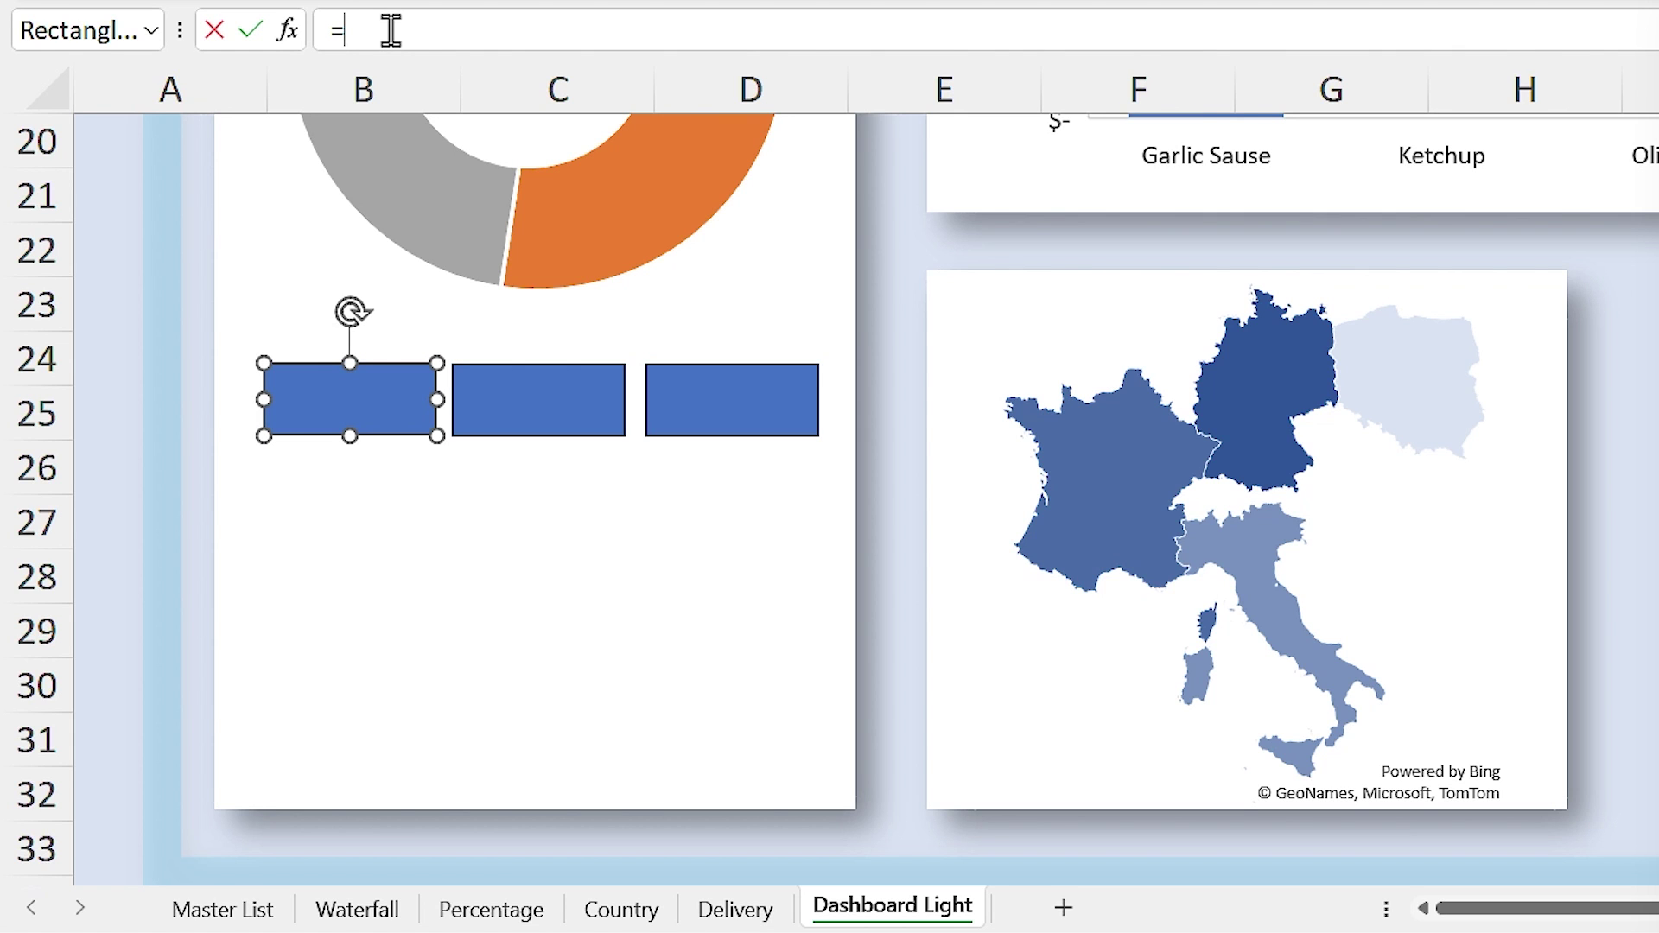
pyautogui.click(343, 916)
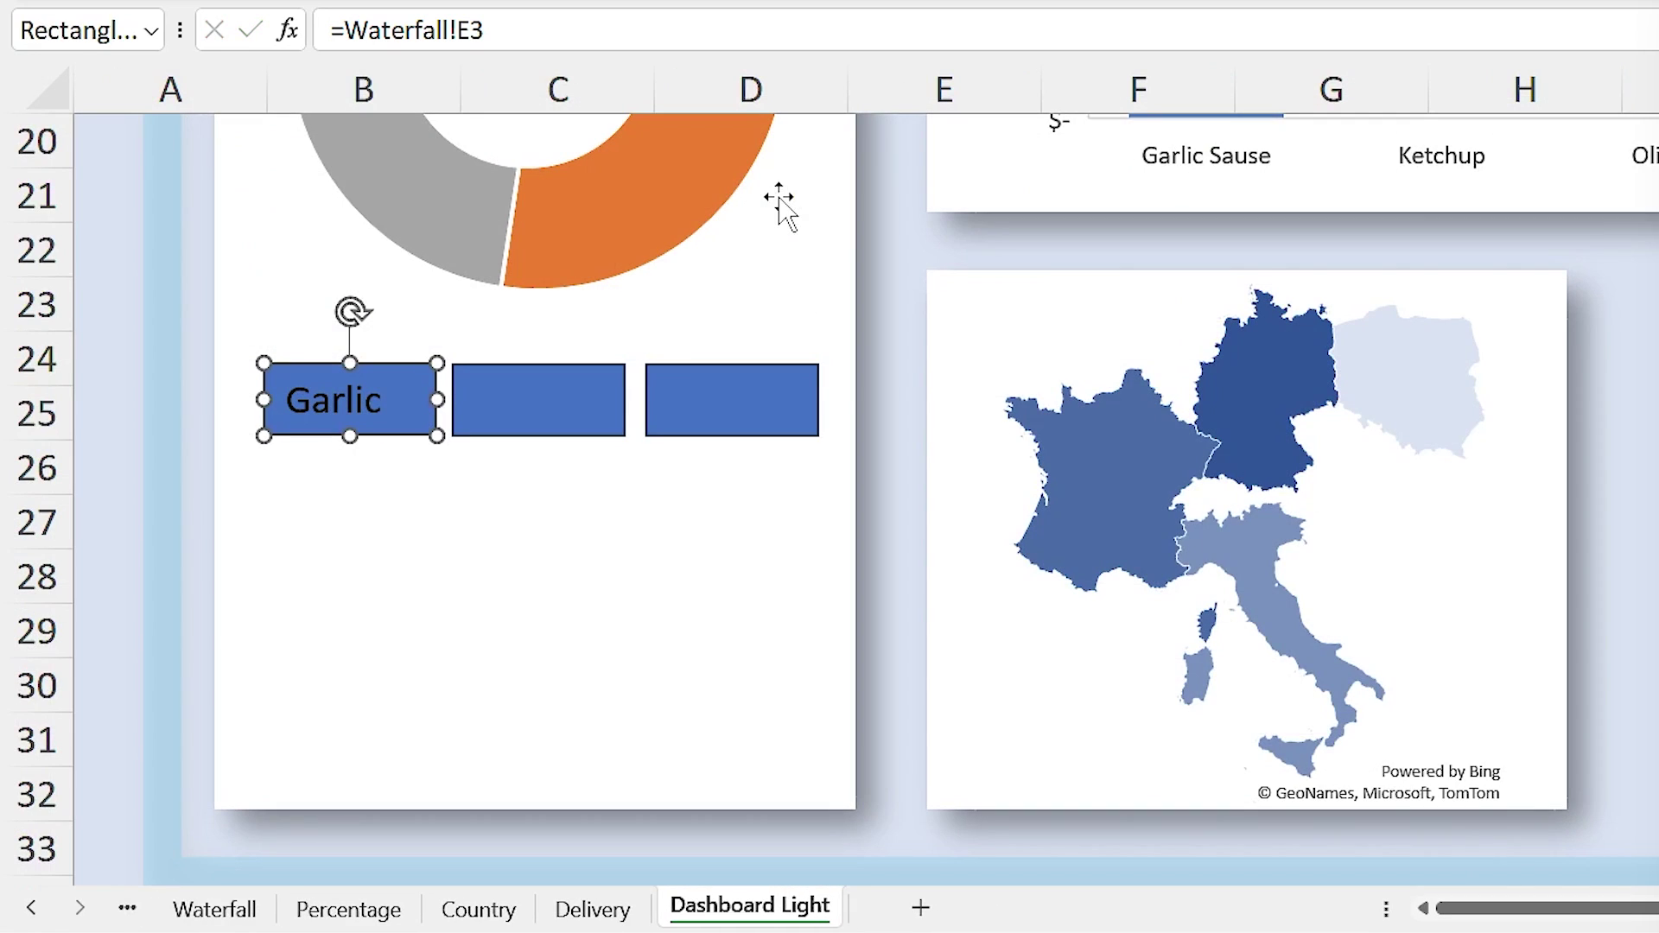
pyautogui.click(543, 397)
pyautogui.write('=')
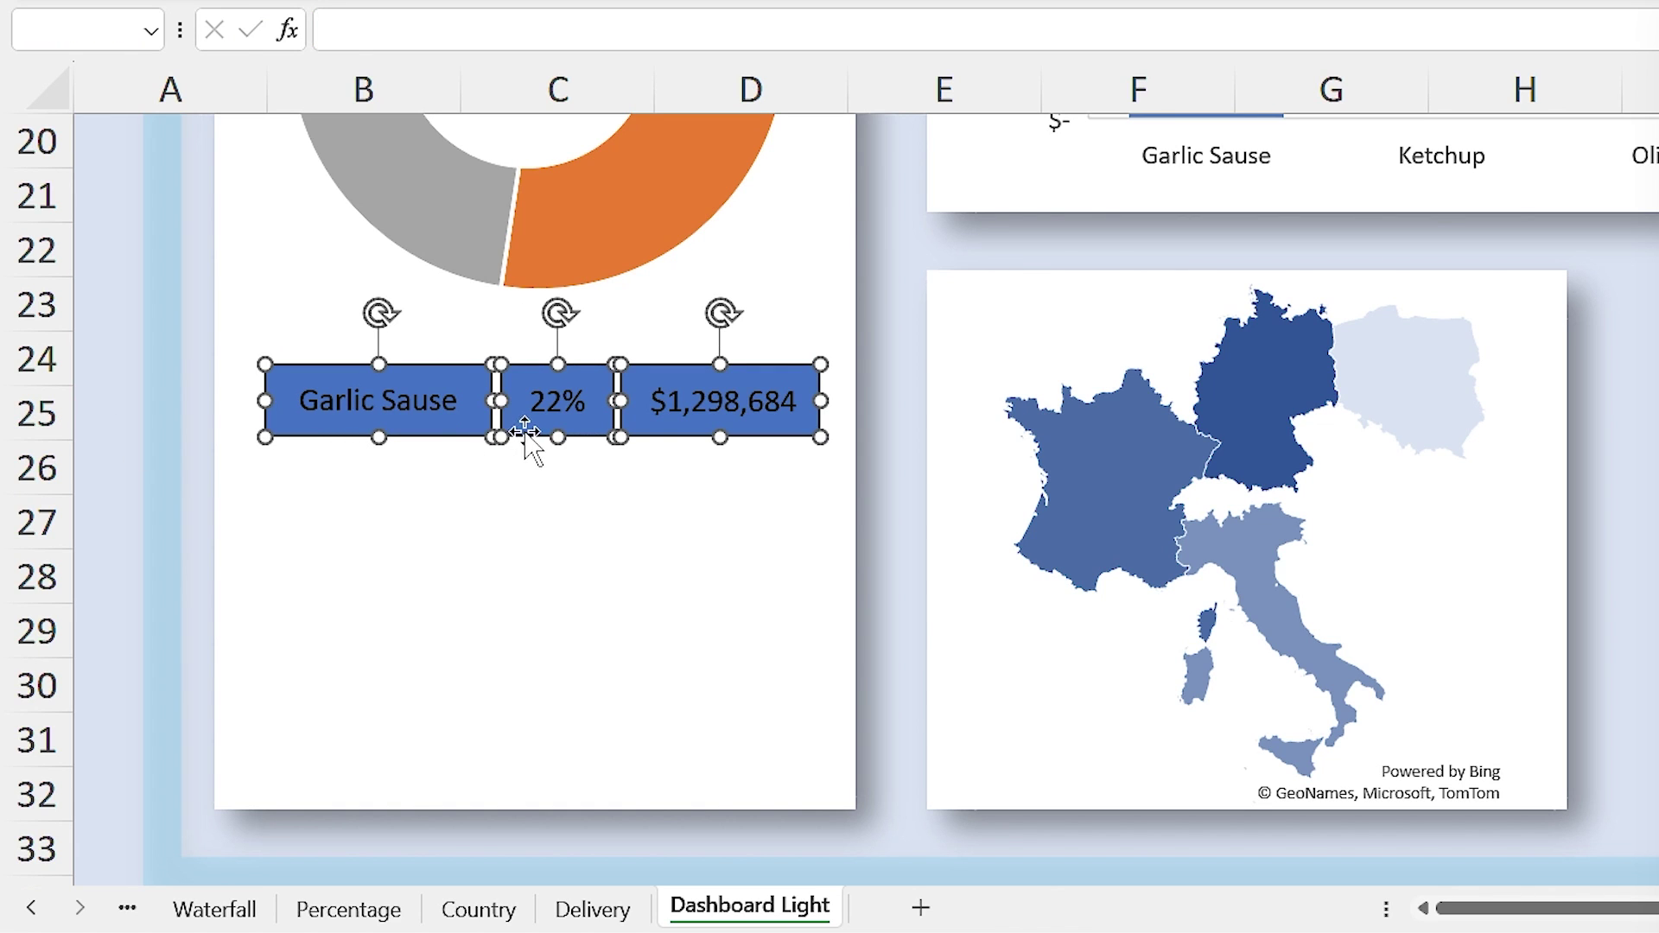
# Step: Duplicate the Garlic Sause row of three rectangles downward, making linked rows for Ketchup, Olive Oil and Pasta
pyautogui.moveTo(550, 436); pyautogui.dragTo(540, 734)
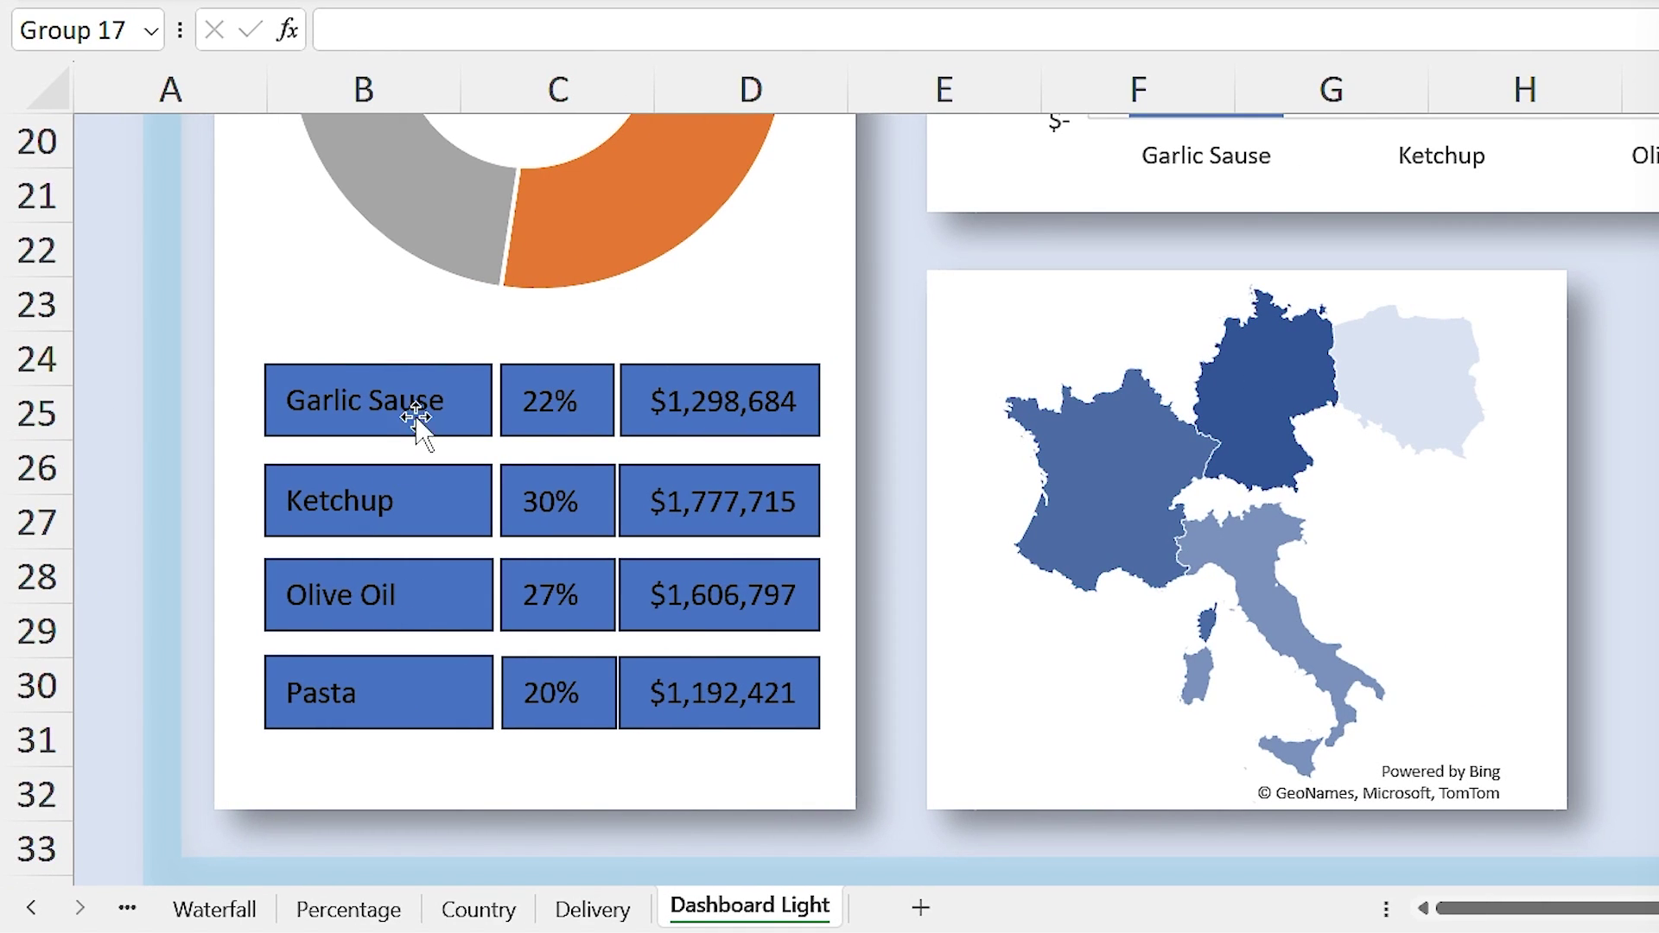
# Step: Remove the fill and outline from all twelve rectangles in the product rows below the pie chart
pyautogui.click(415, 417)
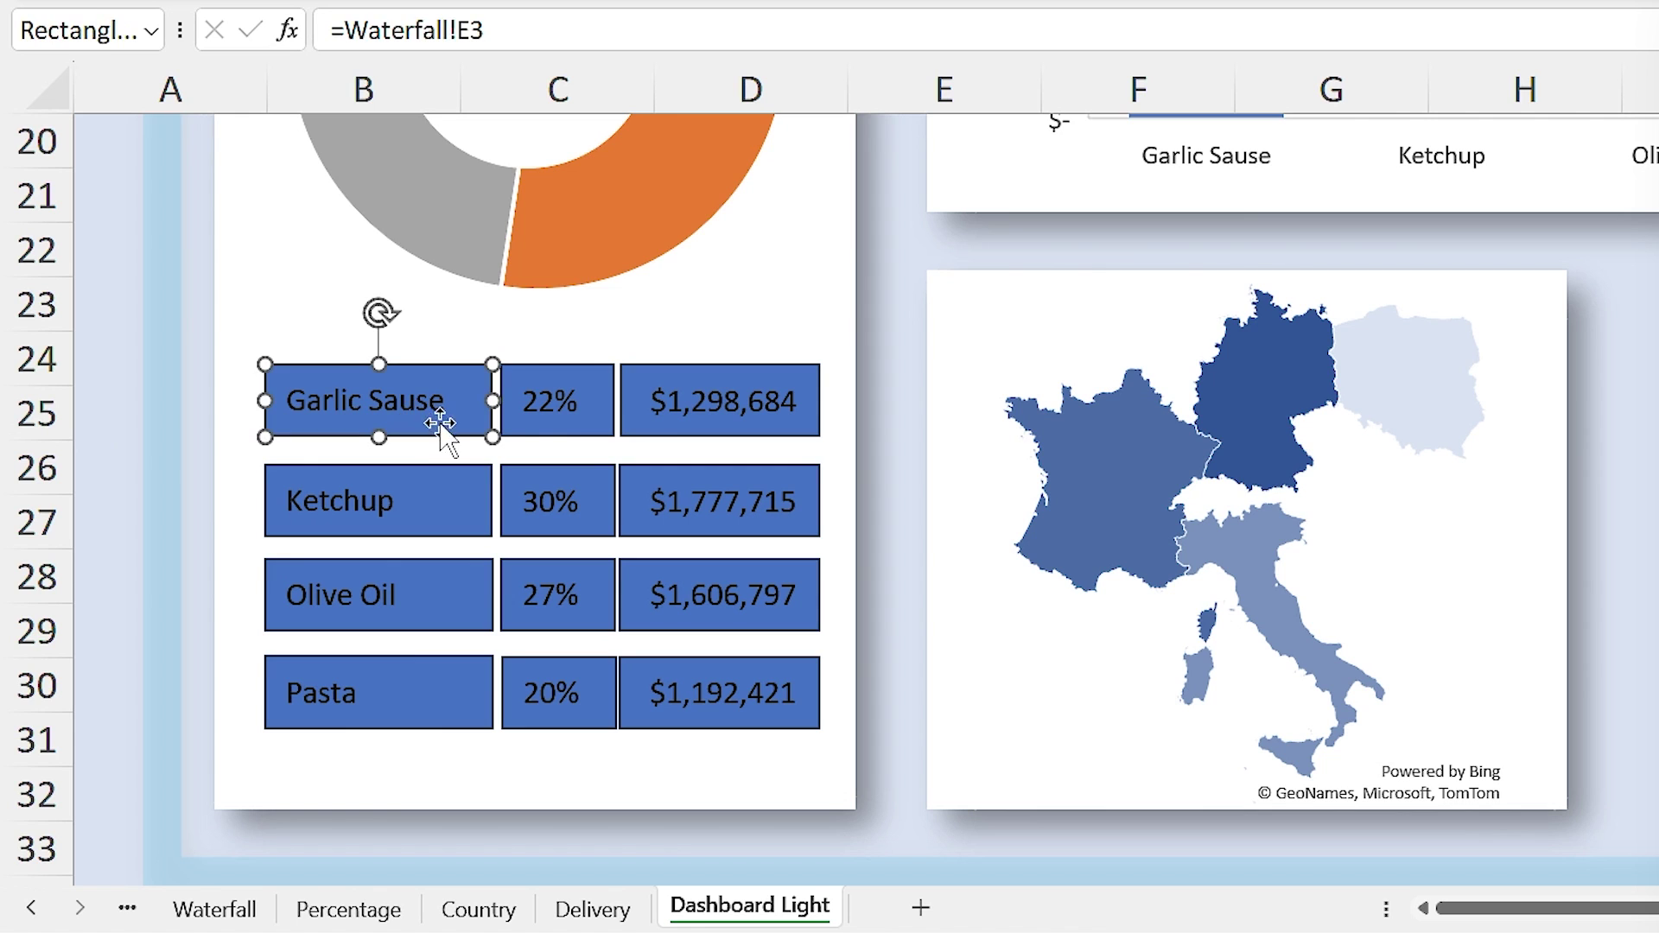
pyautogui.keyDown('shift'); pyautogui.click(550, 409); pyautogui.keyUp('shift')
pyautogui.keyDown('shift'); pyautogui.click(676, 400); pyautogui.keyUp('shift')
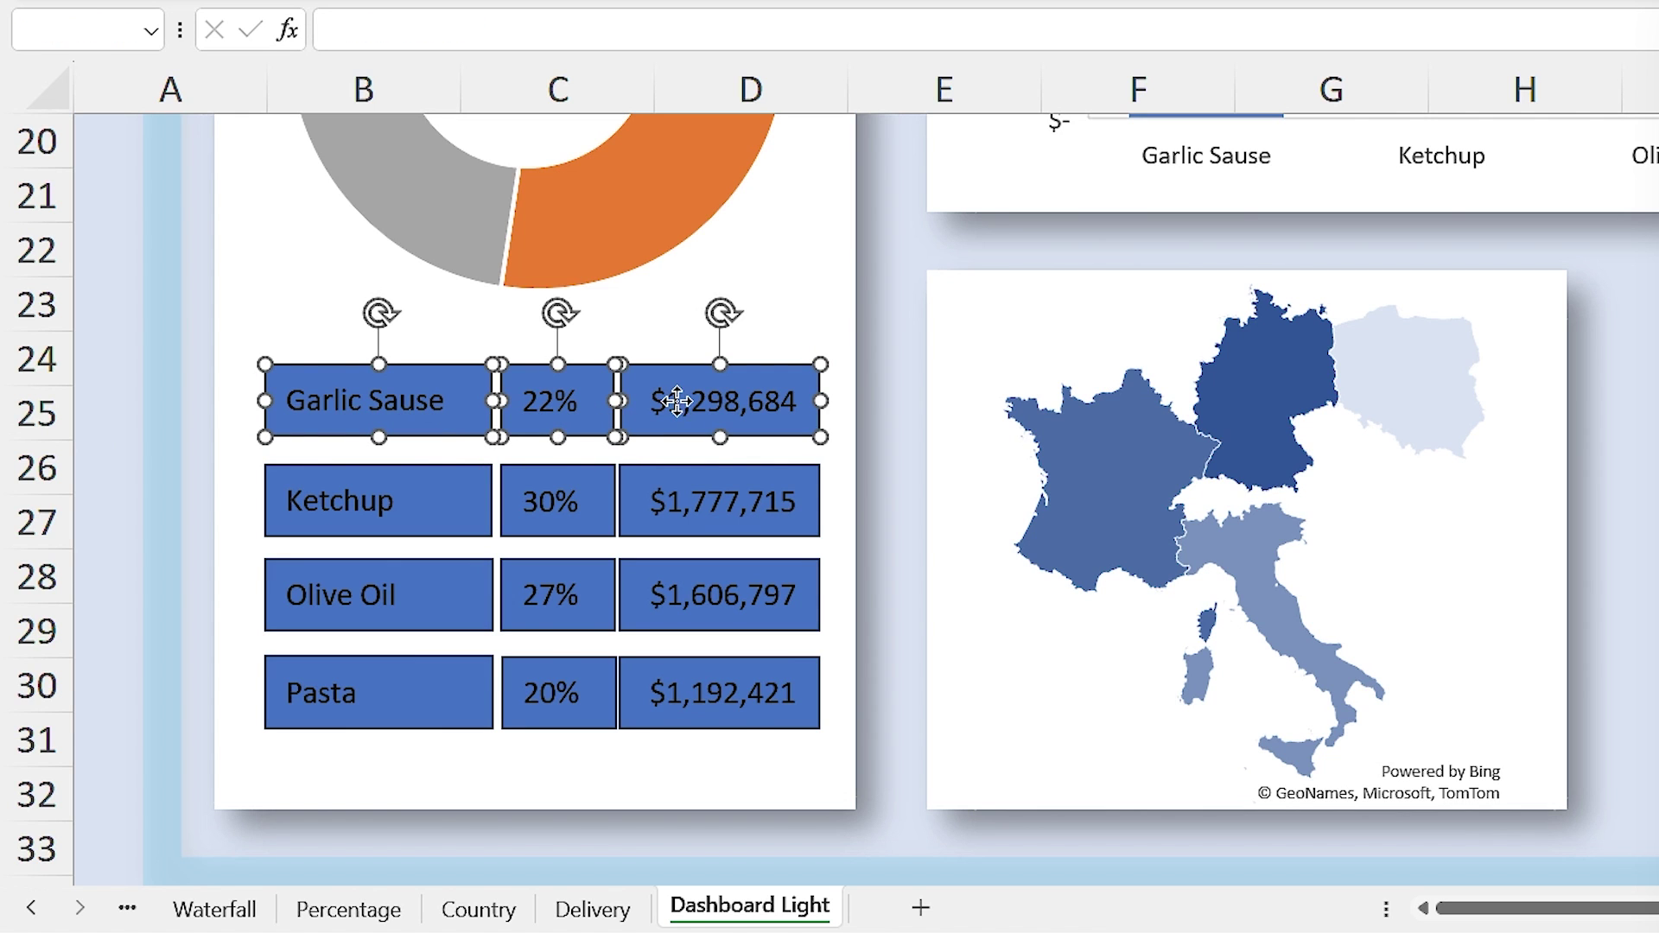
pyautogui.keyDown('shift'); pyautogui.click(708, 502); pyautogui.keyUp('shift')
pyautogui.keyDown('shift'); pyautogui.click(556, 502); pyautogui.keyUp('shift')
pyautogui.keyDown('shift'); pyautogui.click(436, 510); pyautogui.keyUp('shift')
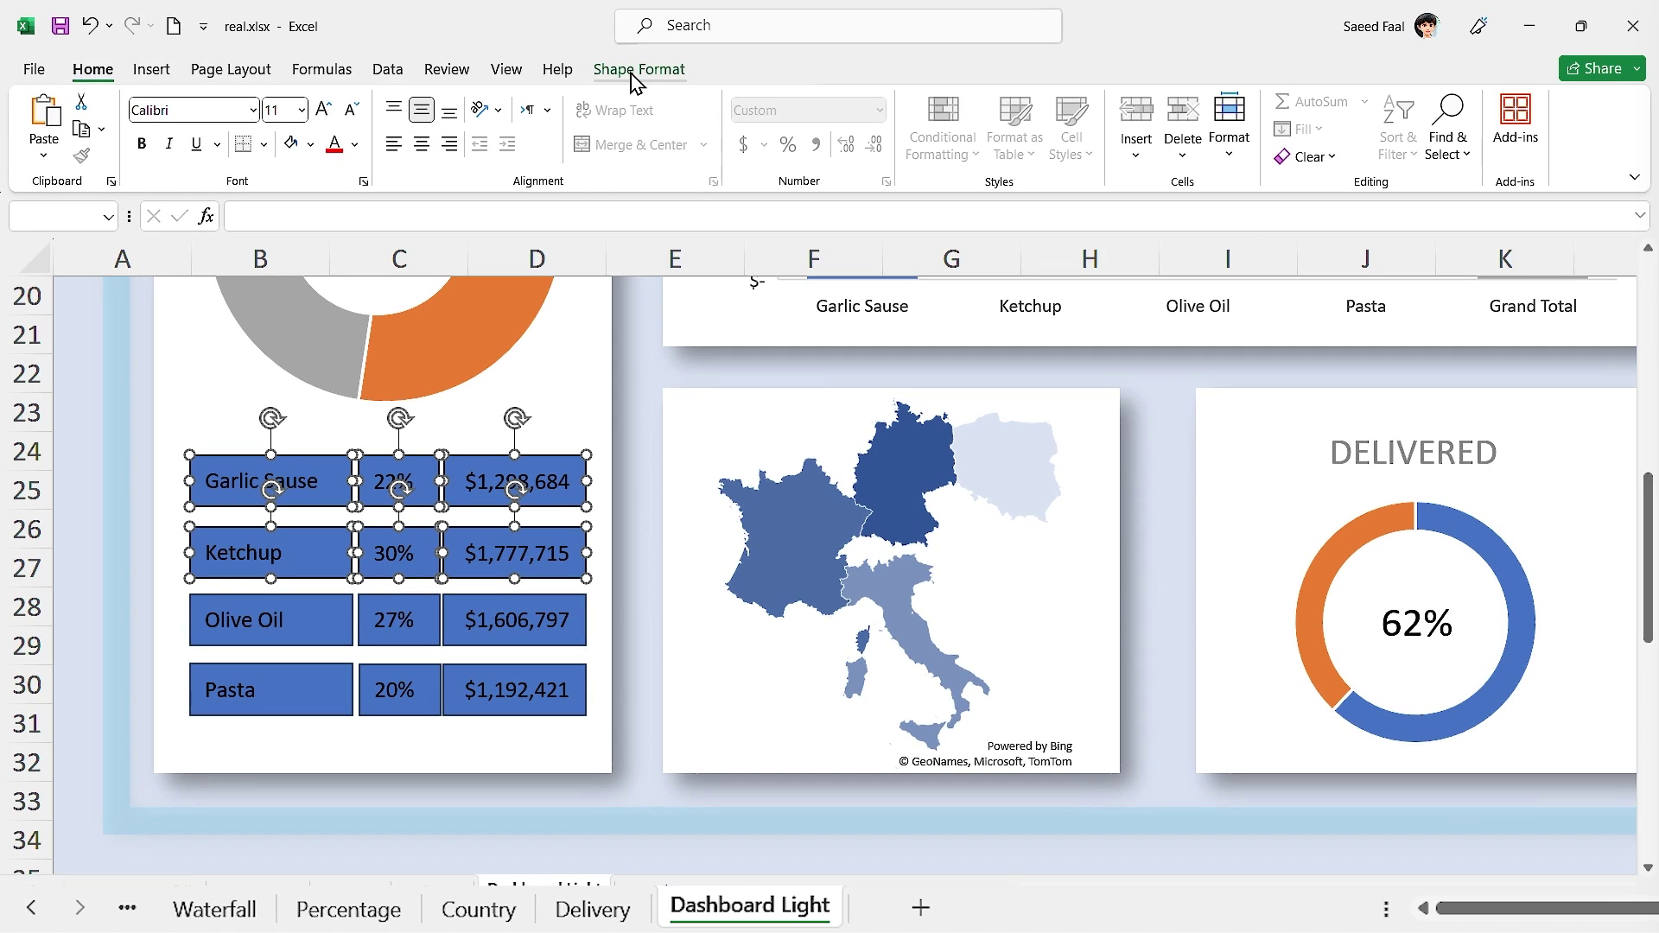
pyautogui.click(635, 69)
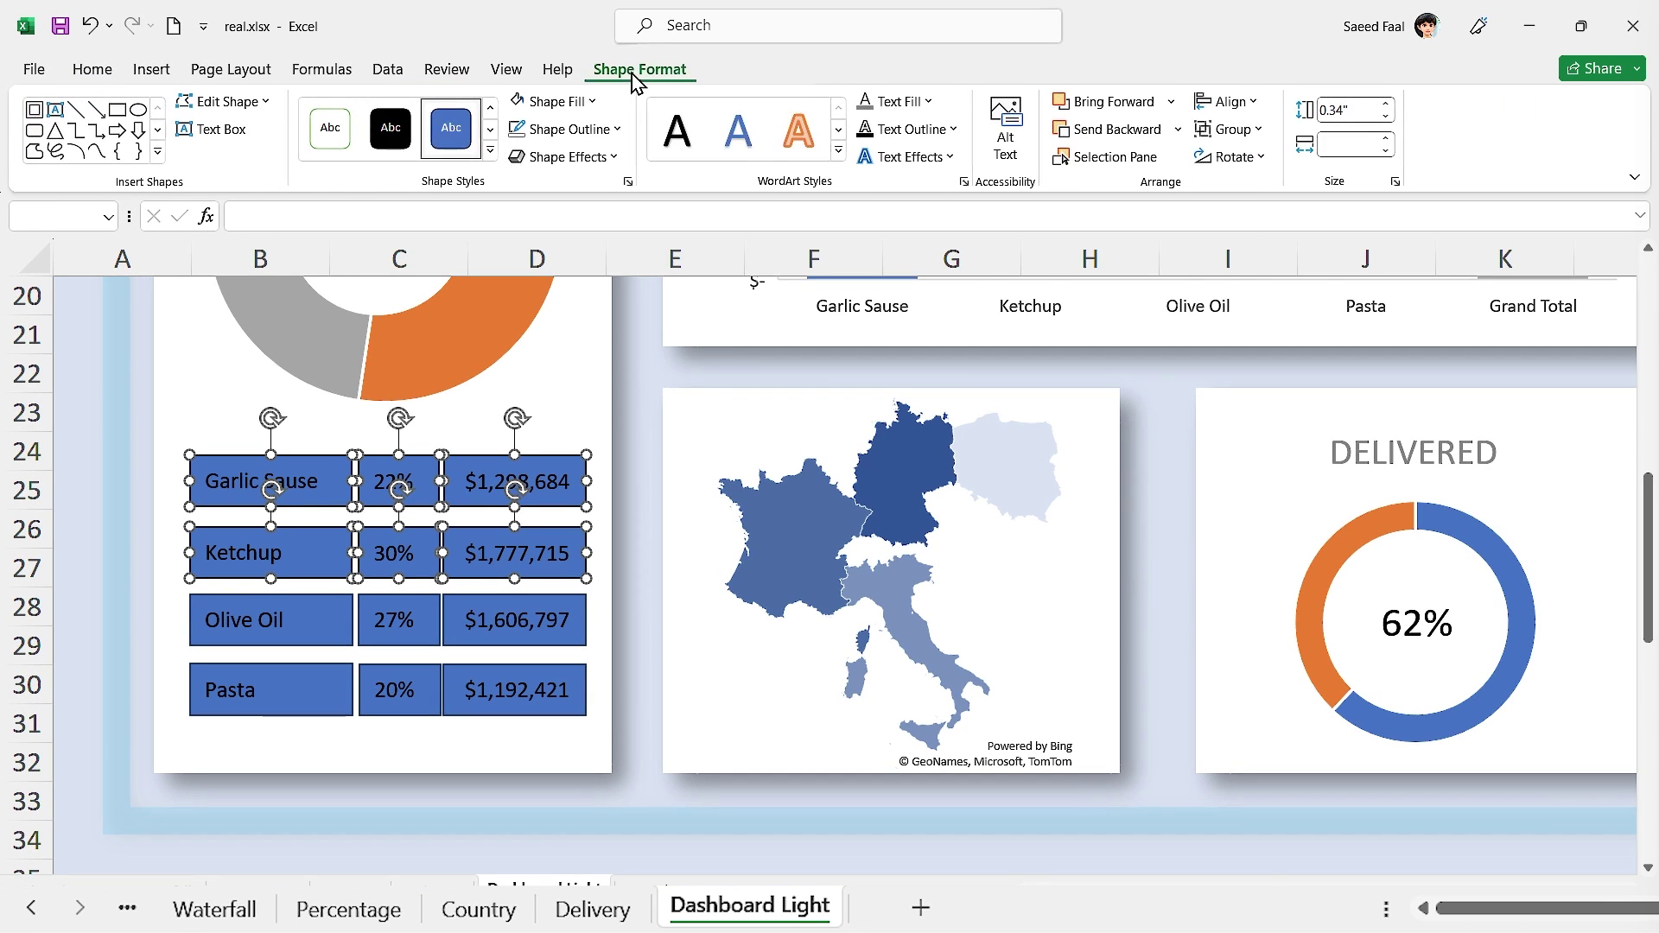
pyautogui.click(1106, 157)
pyautogui.keyDown('ctrl'); pyautogui.click(1418, 468); pyautogui.keyUp('ctrl')
pyautogui.keyDown('ctrl'); pyautogui.click(1419, 443); pyautogui.keyUp('ctrl')
pyautogui.keyDown('ctrl'); pyautogui.click(1420, 416); pyautogui.keyUp('ctrl')
pyautogui.keyDown('ctrl'); pyautogui.click(1416, 391); pyautogui.keyUp('ctrl')
pyautogui.keyDown('ctrl'); pyautogui.click(1418, 364); pyautogui.keyUp('ctrl')
pyautogui.keyDown('ctrl'); pyautogui.click(1417, 339); pyautogui.keyUp('ctrl')
pyautogui.click(553, 101)
pyautogui.click(553, 371)
pyautogui.click(570, 129)
pyautogui.click(561, 406)
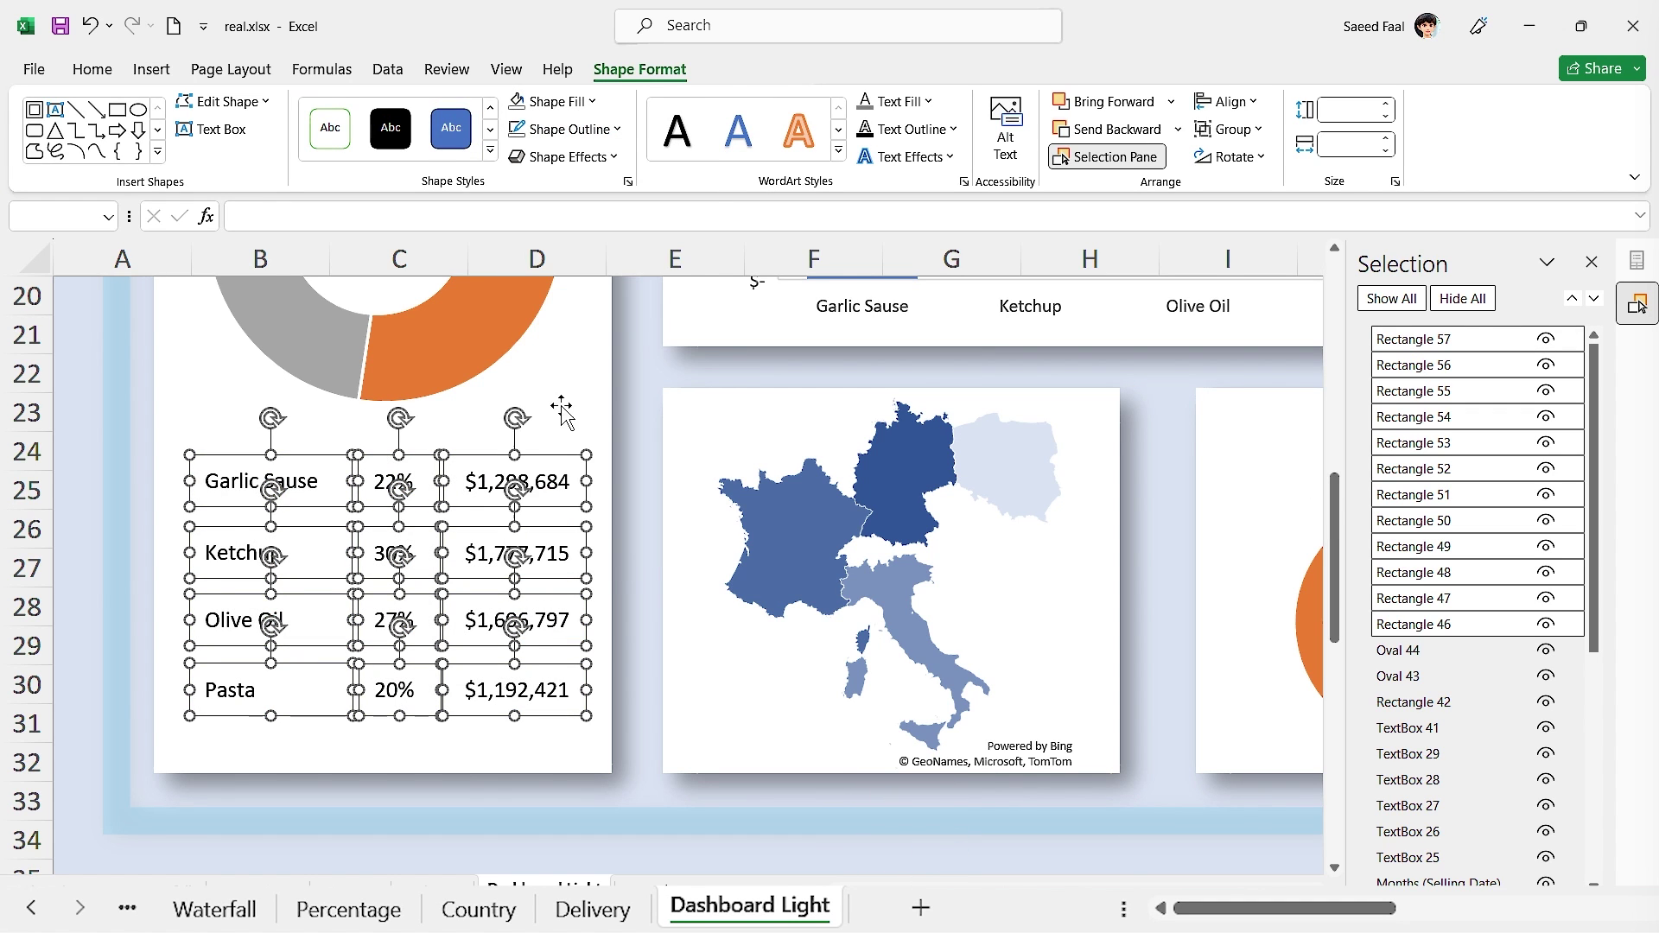
pyautogui.click(178, 417)
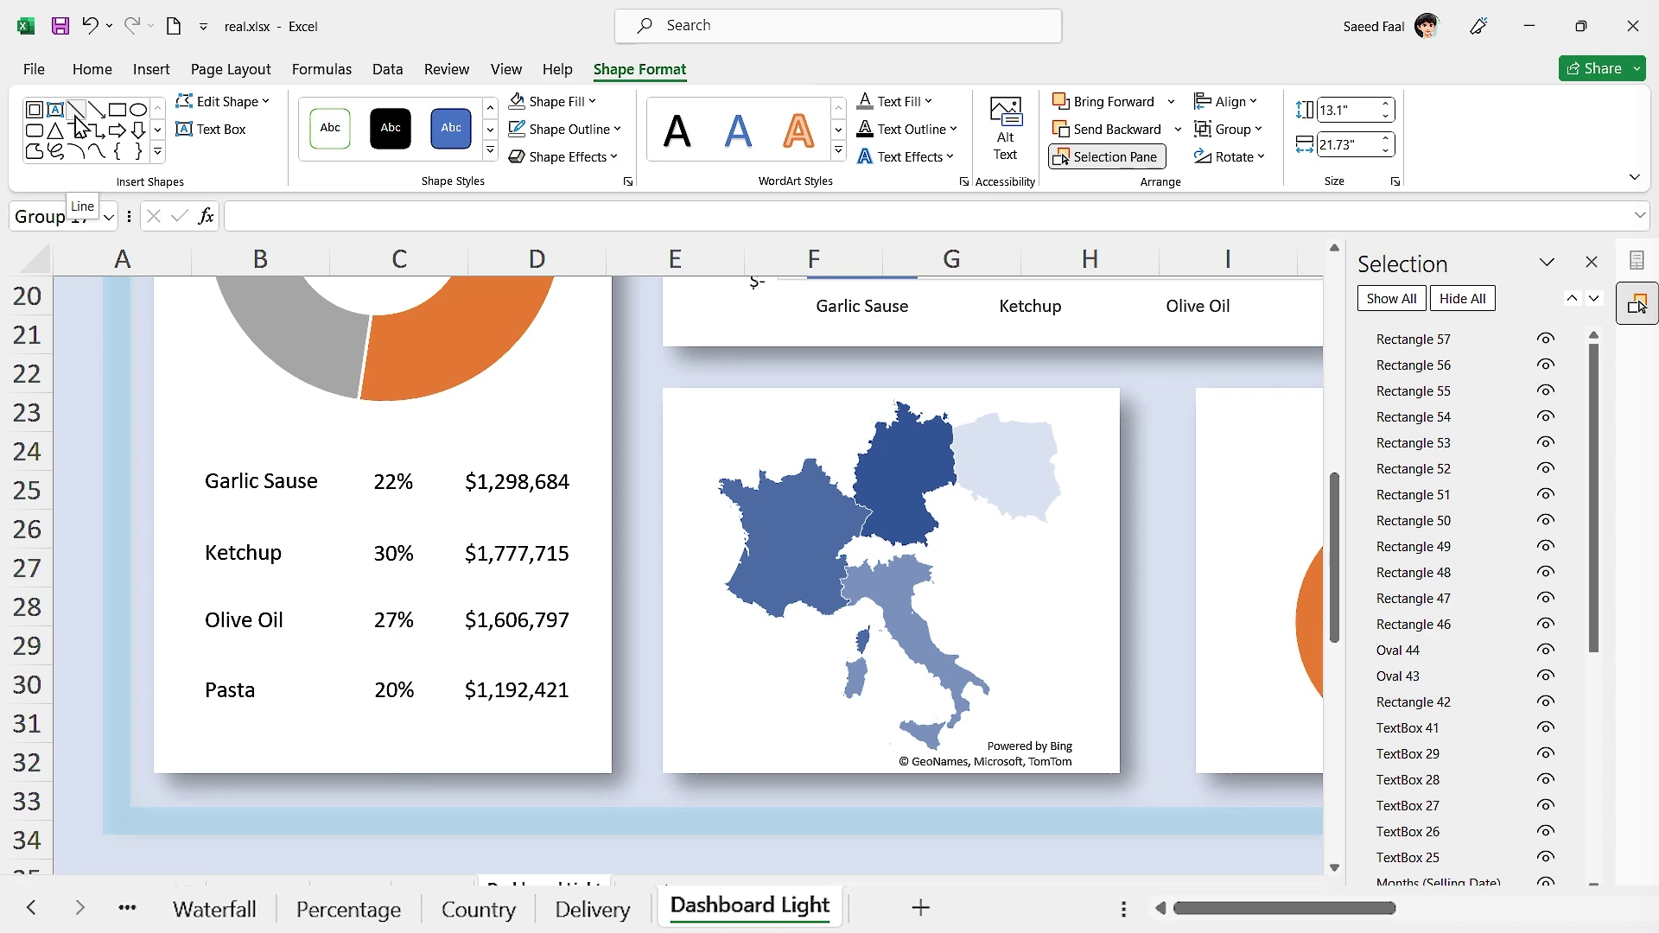
# Step: Draw a horizontal line about 2.59" wide below the Garlic Sause row and copy it below the Ketchup and Olive Oil rows
pyautogui.moveTo(562, 513); pyautogui.dragTo(580, 513)
pyautogui.moveTo(361, 519); pyautogui.dragTo(361, 591)
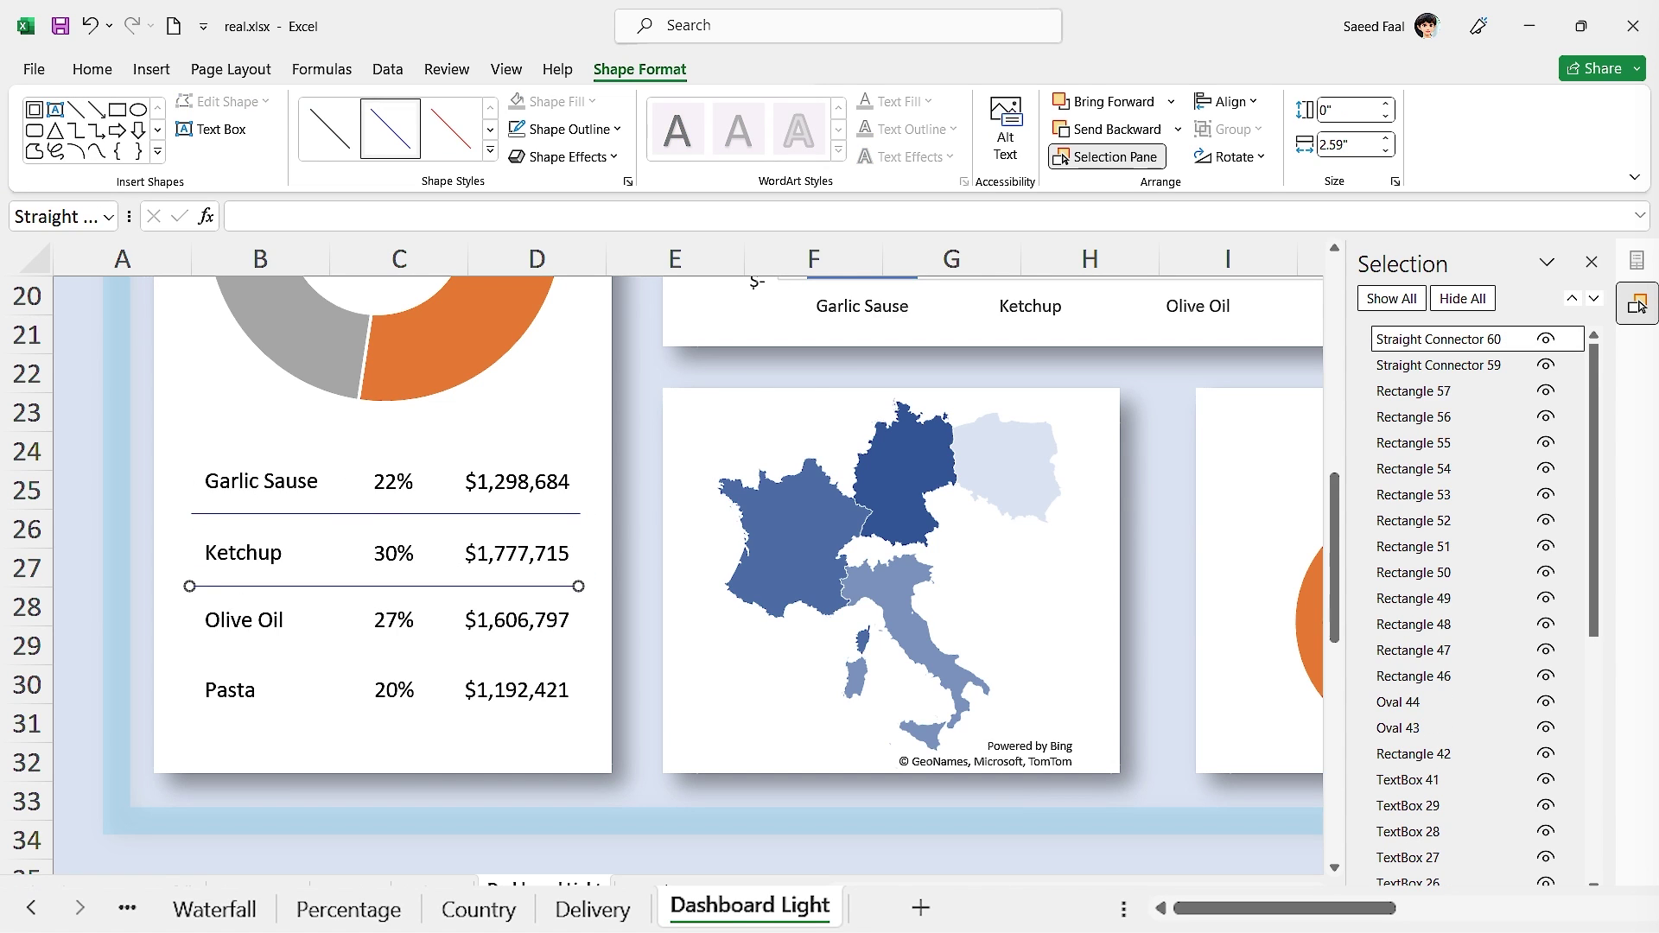
pyautogui.click(351, 592)
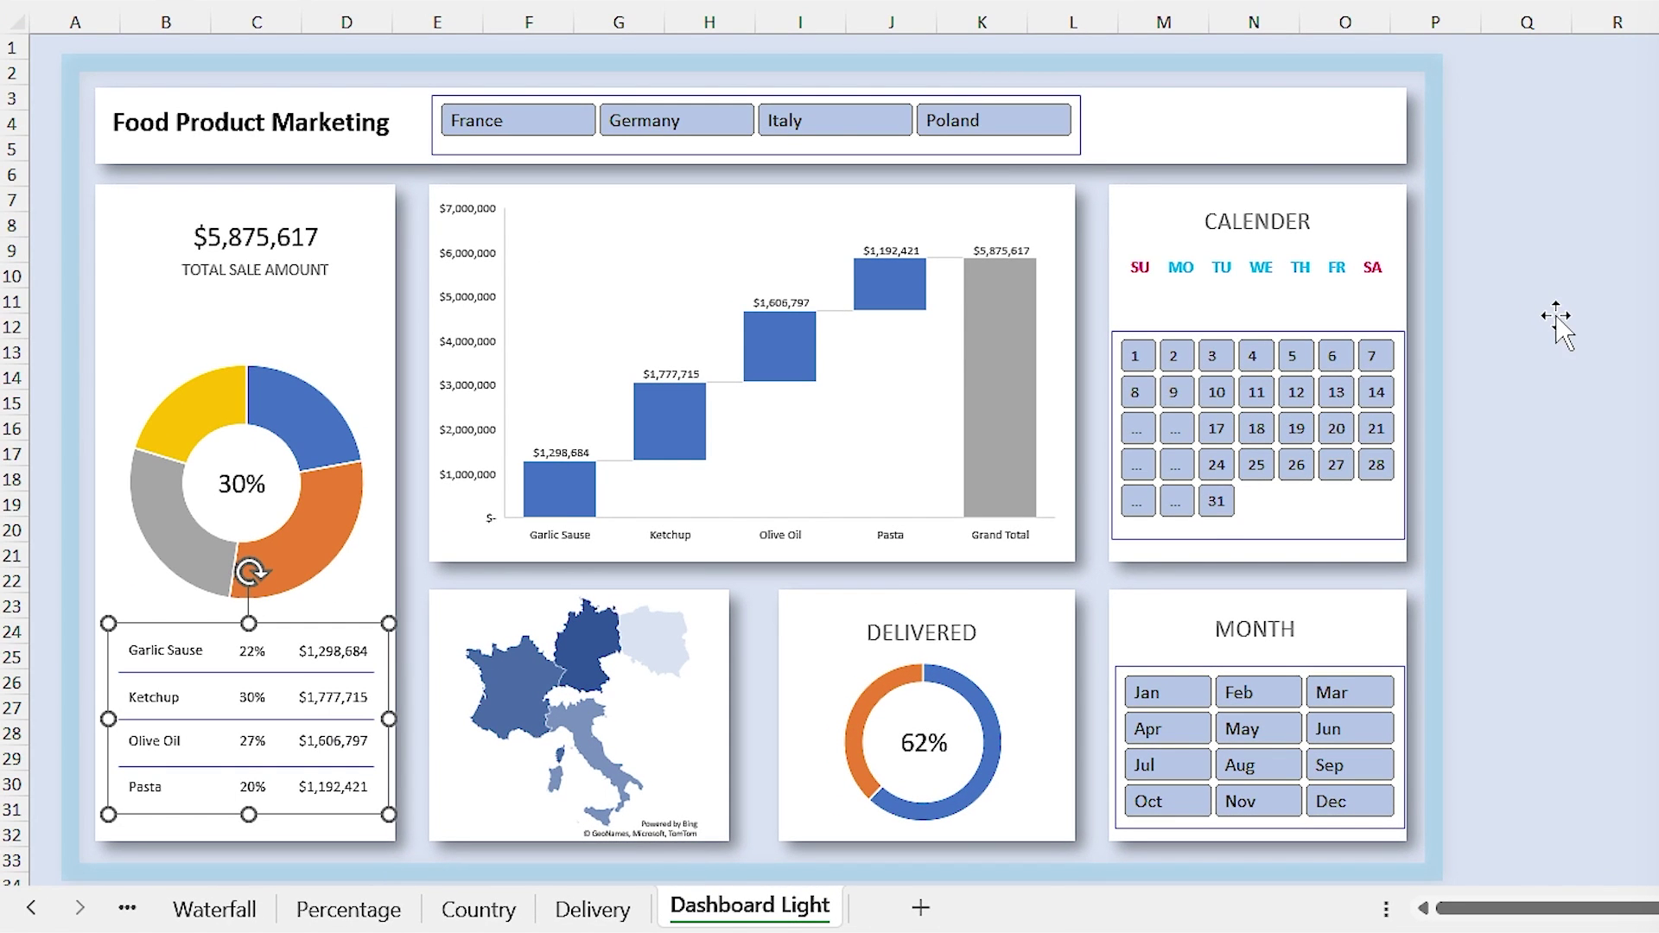
pyautogui.click(1555, 324)
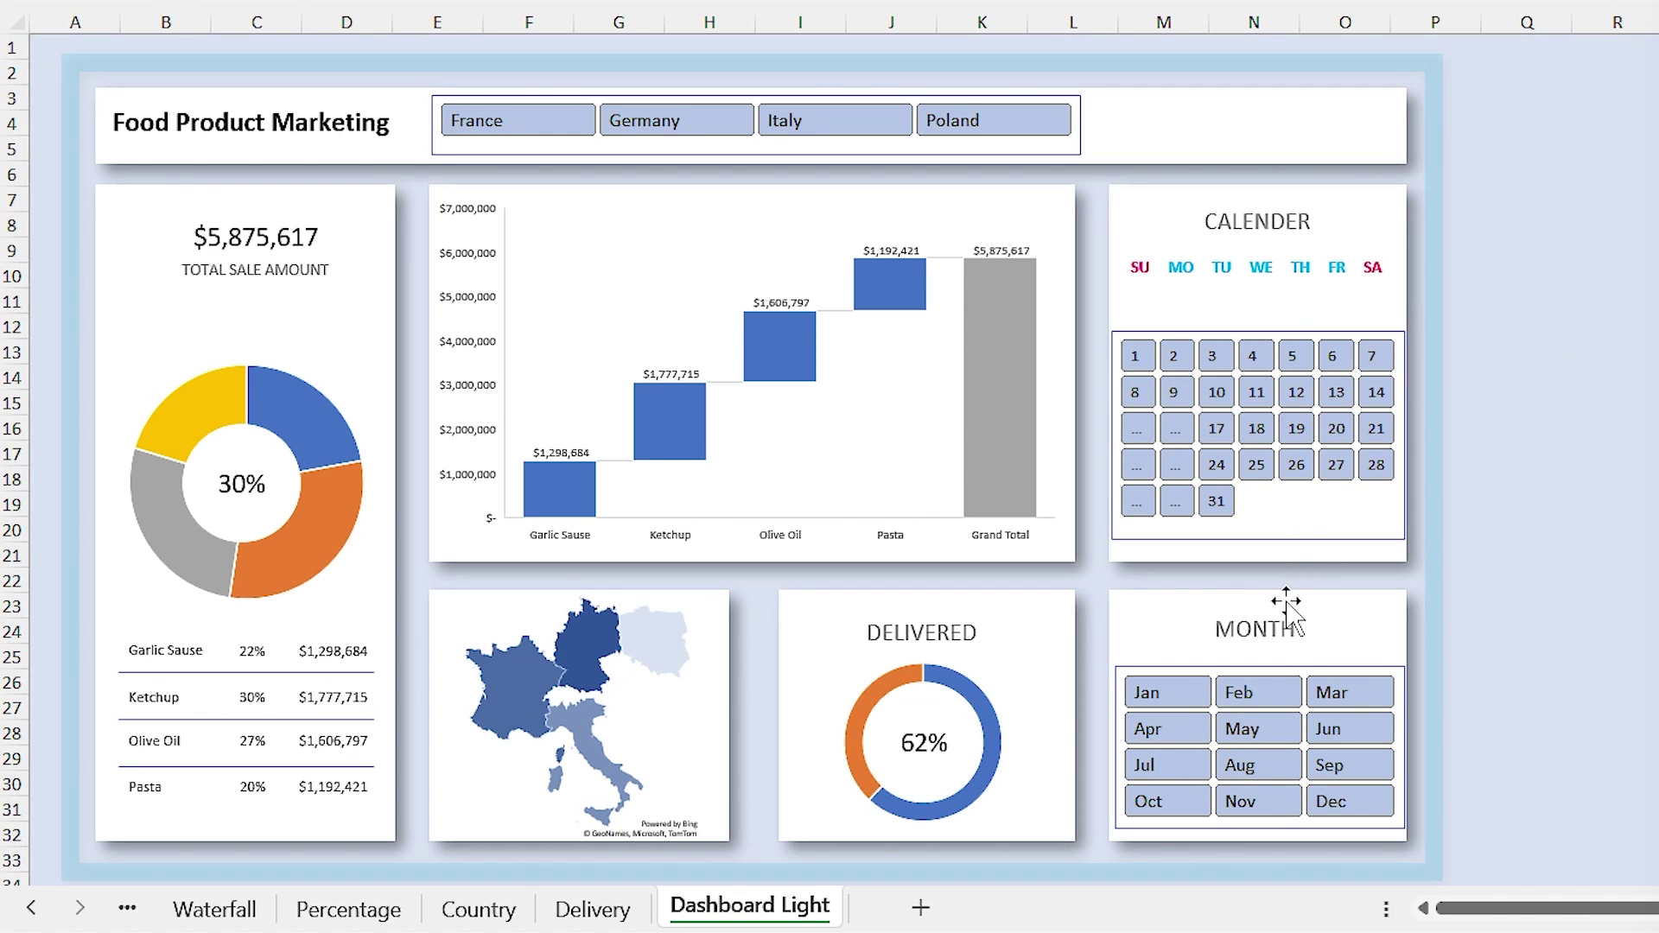
# Step: Test the month slicer by filtering on Jan, Feb, Mar, Jun and May, and reselect all twelve months
pyautogui.click(1175, 691)
pyautogui.click(1252, 693)
pyautogui.click(1327, 697)
pyautogui.click(1326, 727)
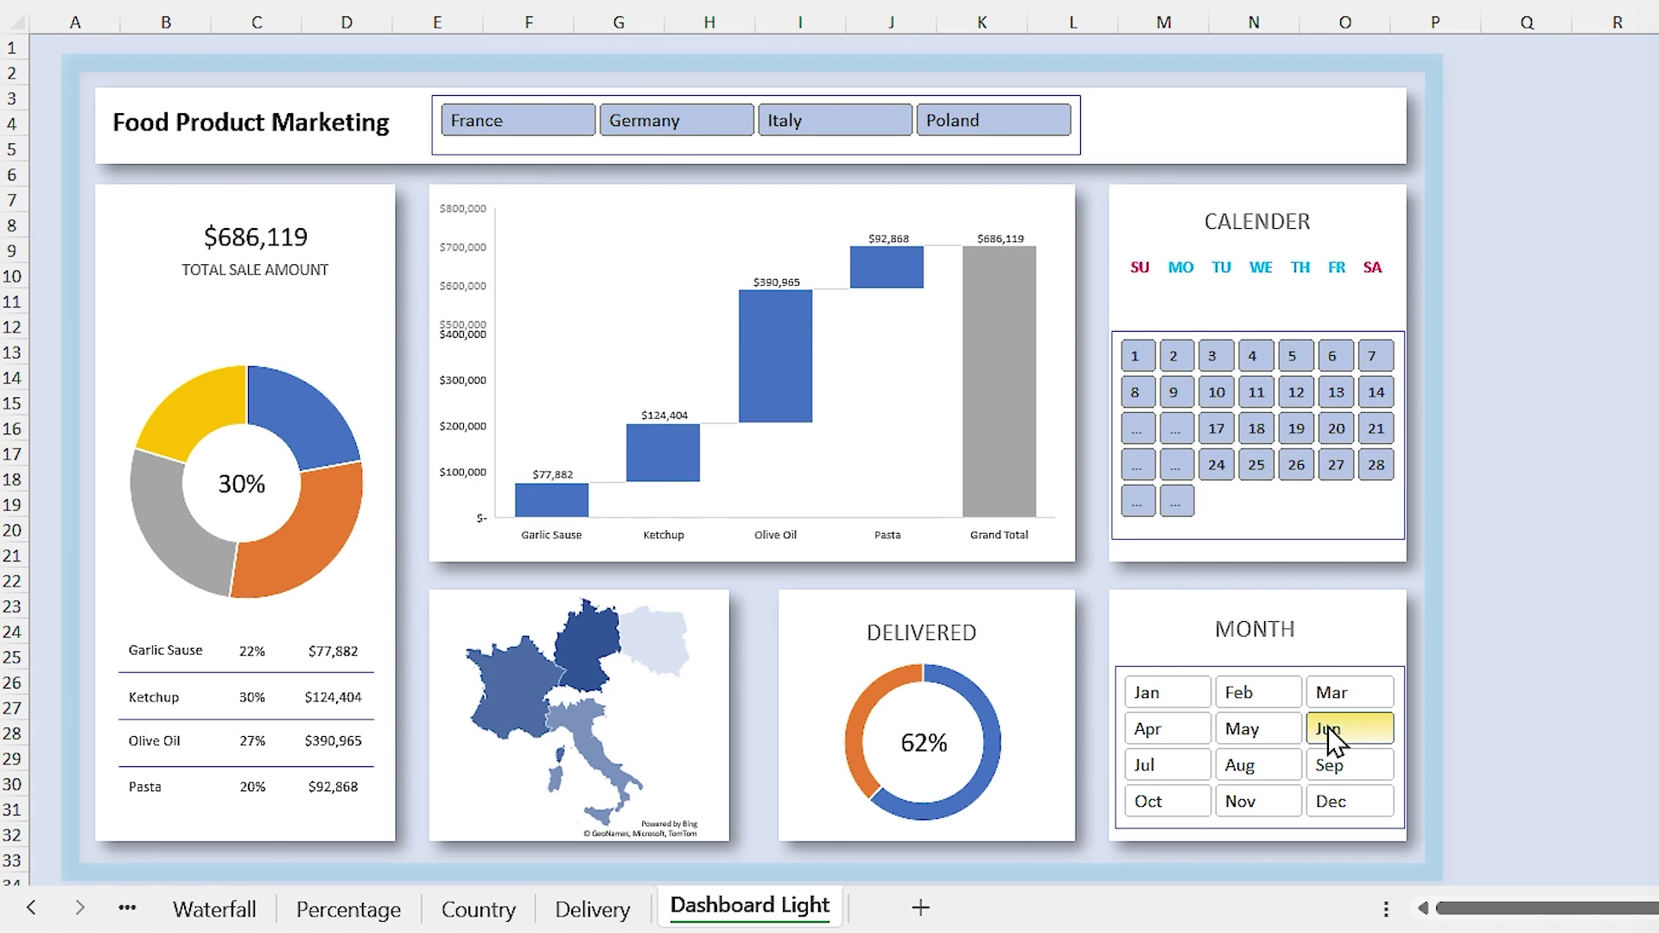
pyautogui.click(1254, 729)
pyautogui.moveTo(1153, 692); pyautogui.dragTo(1335, 800)
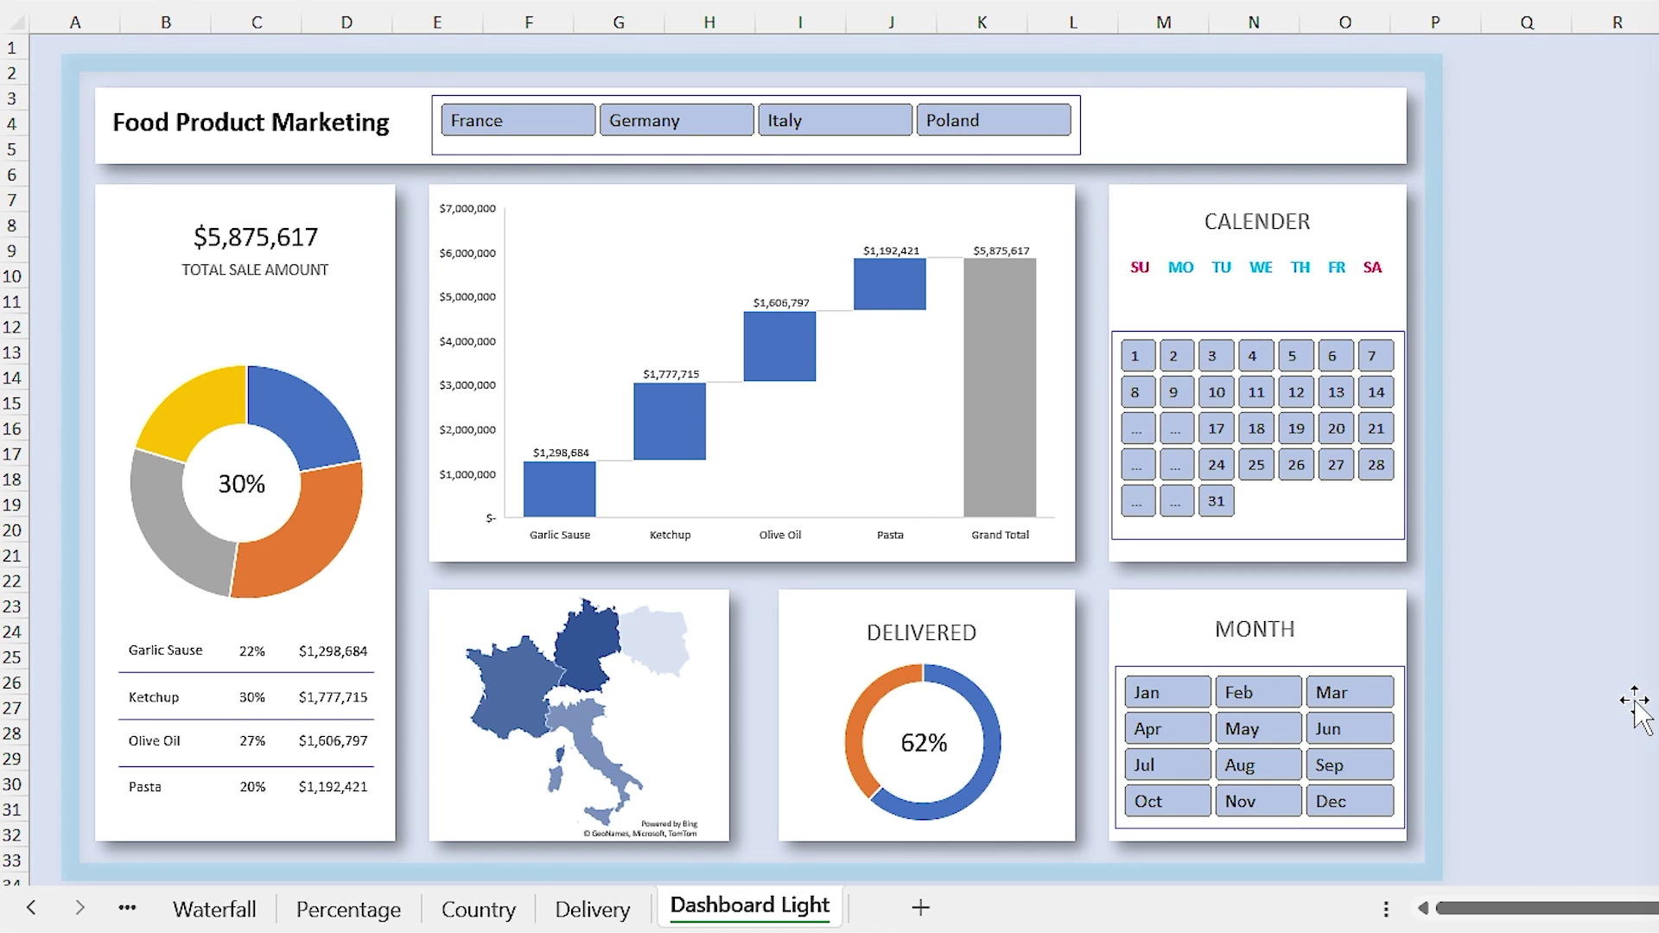
# Step: Connect the month slicer to the Country, Delivery and Percentage pivot tables as well
pyautogui.click(1319, 669)
pyautogui.hotkey('ctrl', 'shift', 'F1')
pyautogui.click(852, 19)
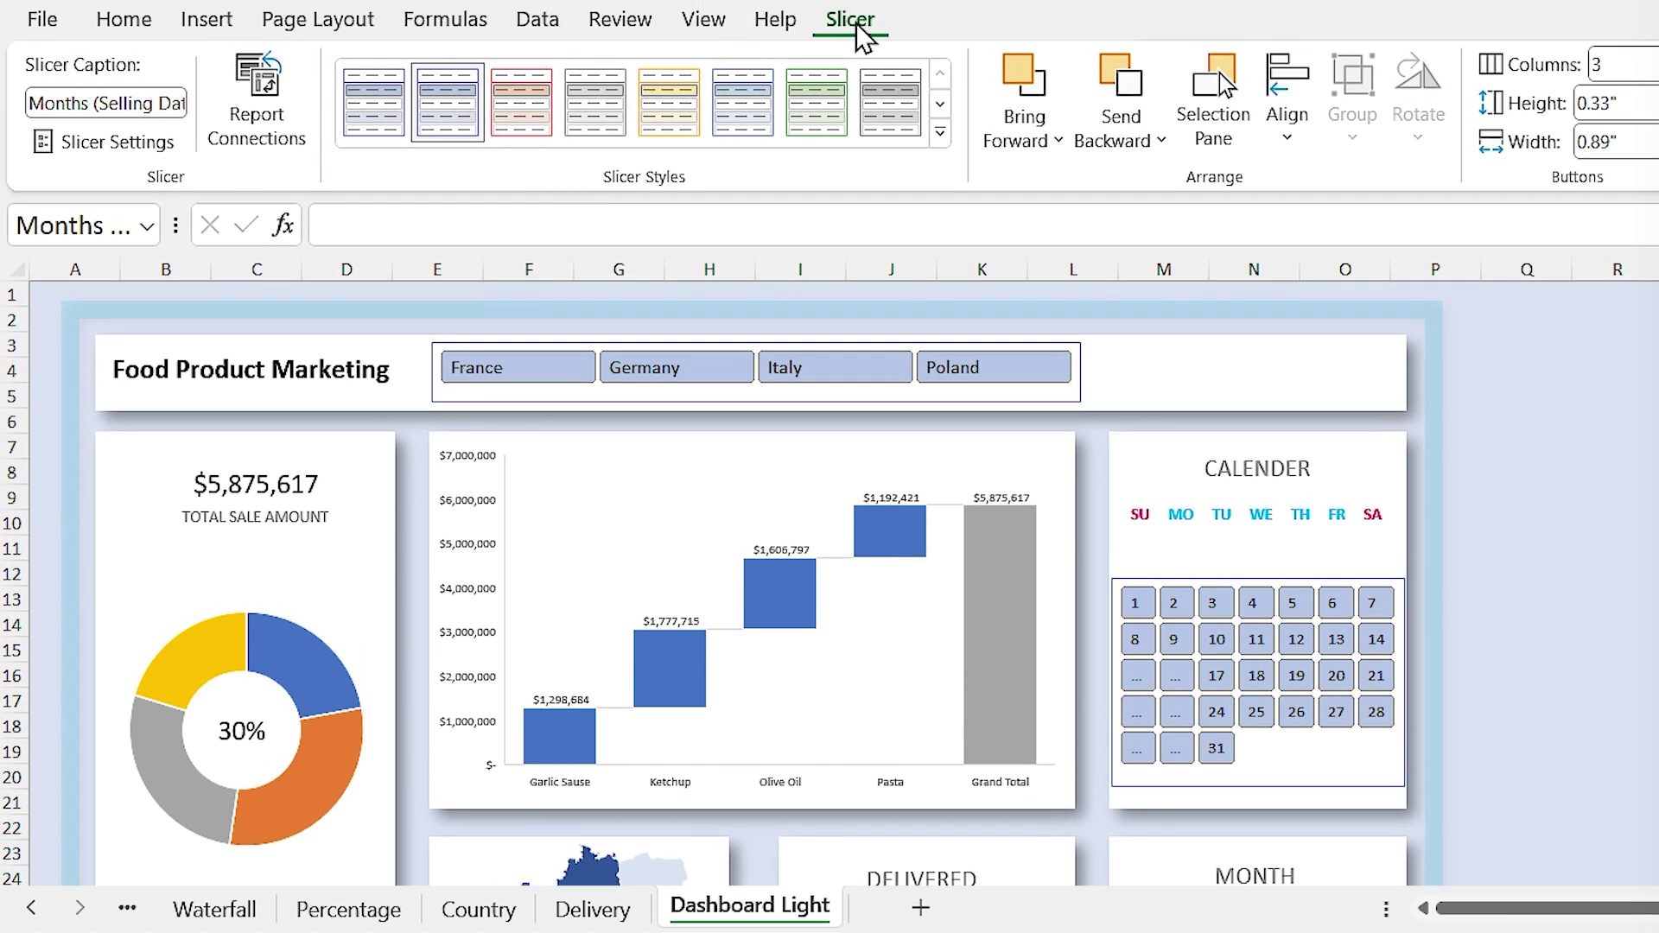
pyautogui.click(260, 130)
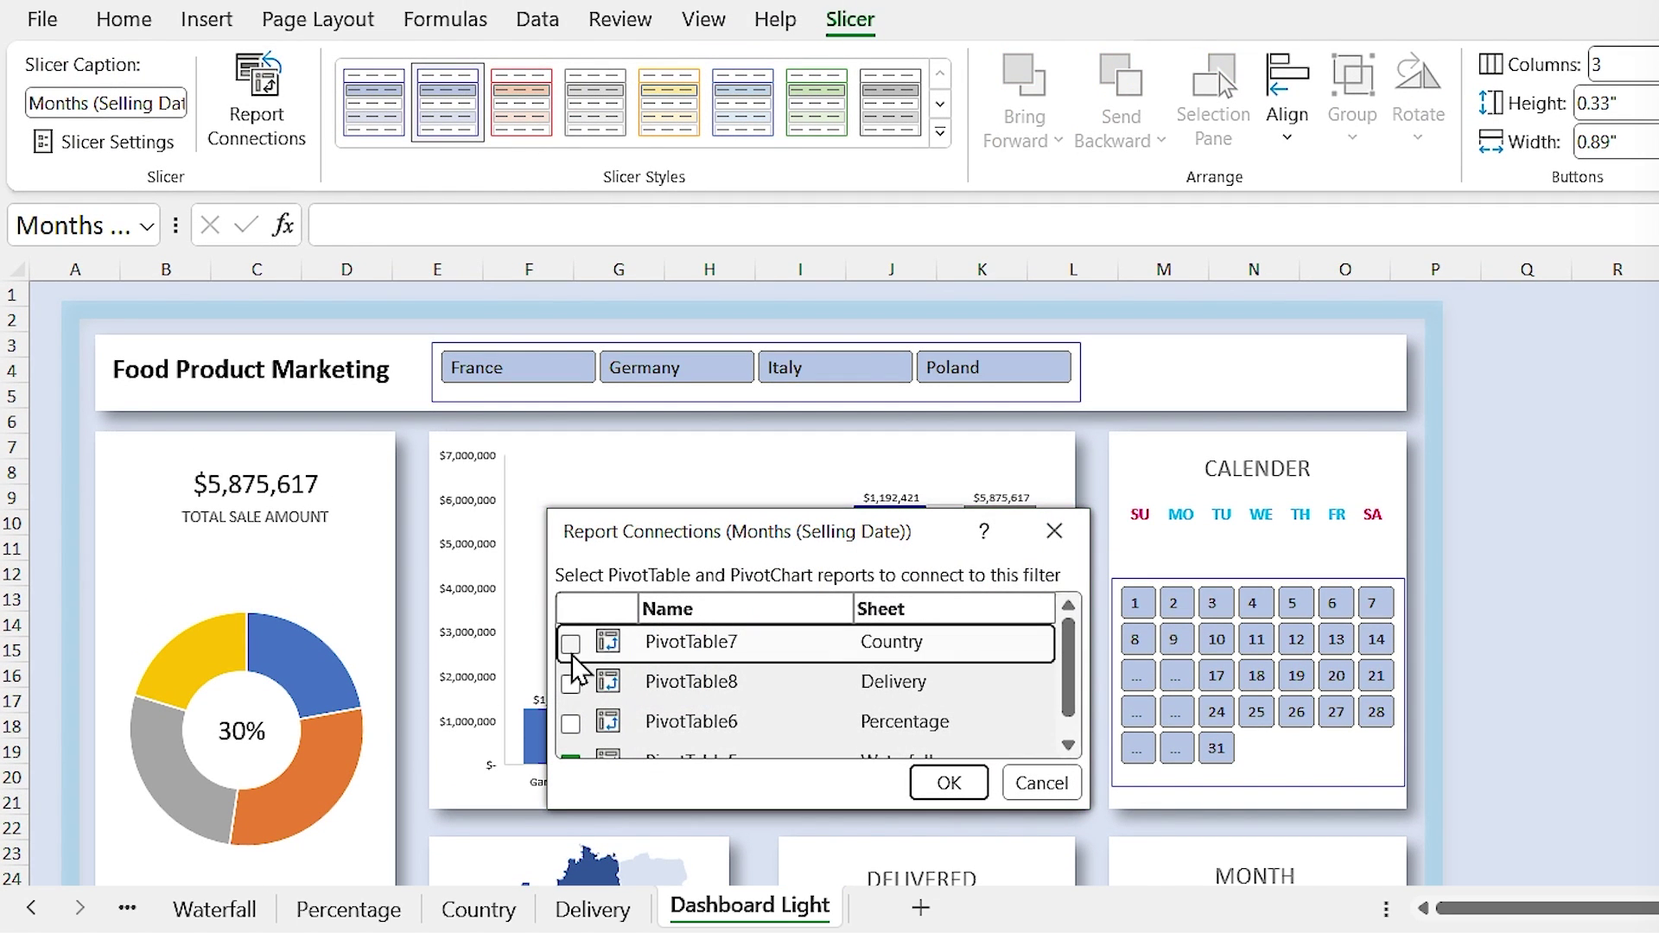
pyautogui.click(570, 683)
pyautogui.click(572, 724)
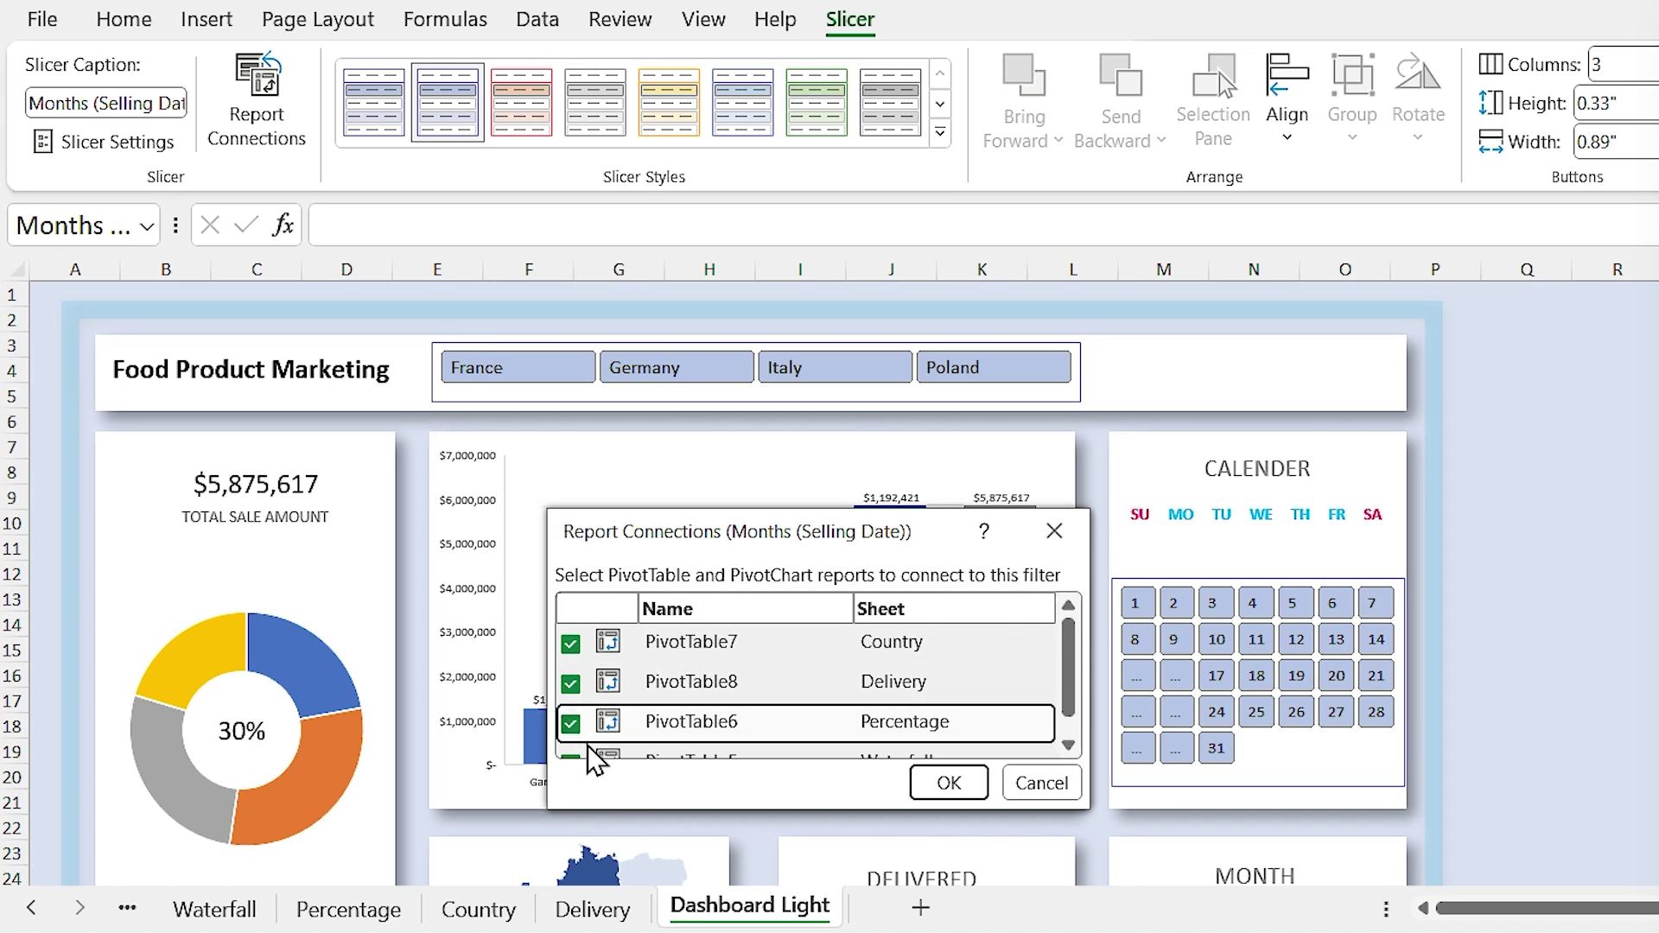
pyautogui.click(954, 793)
# Step: Connect the Day slicer to the Country, Delivery and Percentage pivot tables as well
pyautogui.click(1192, 580)
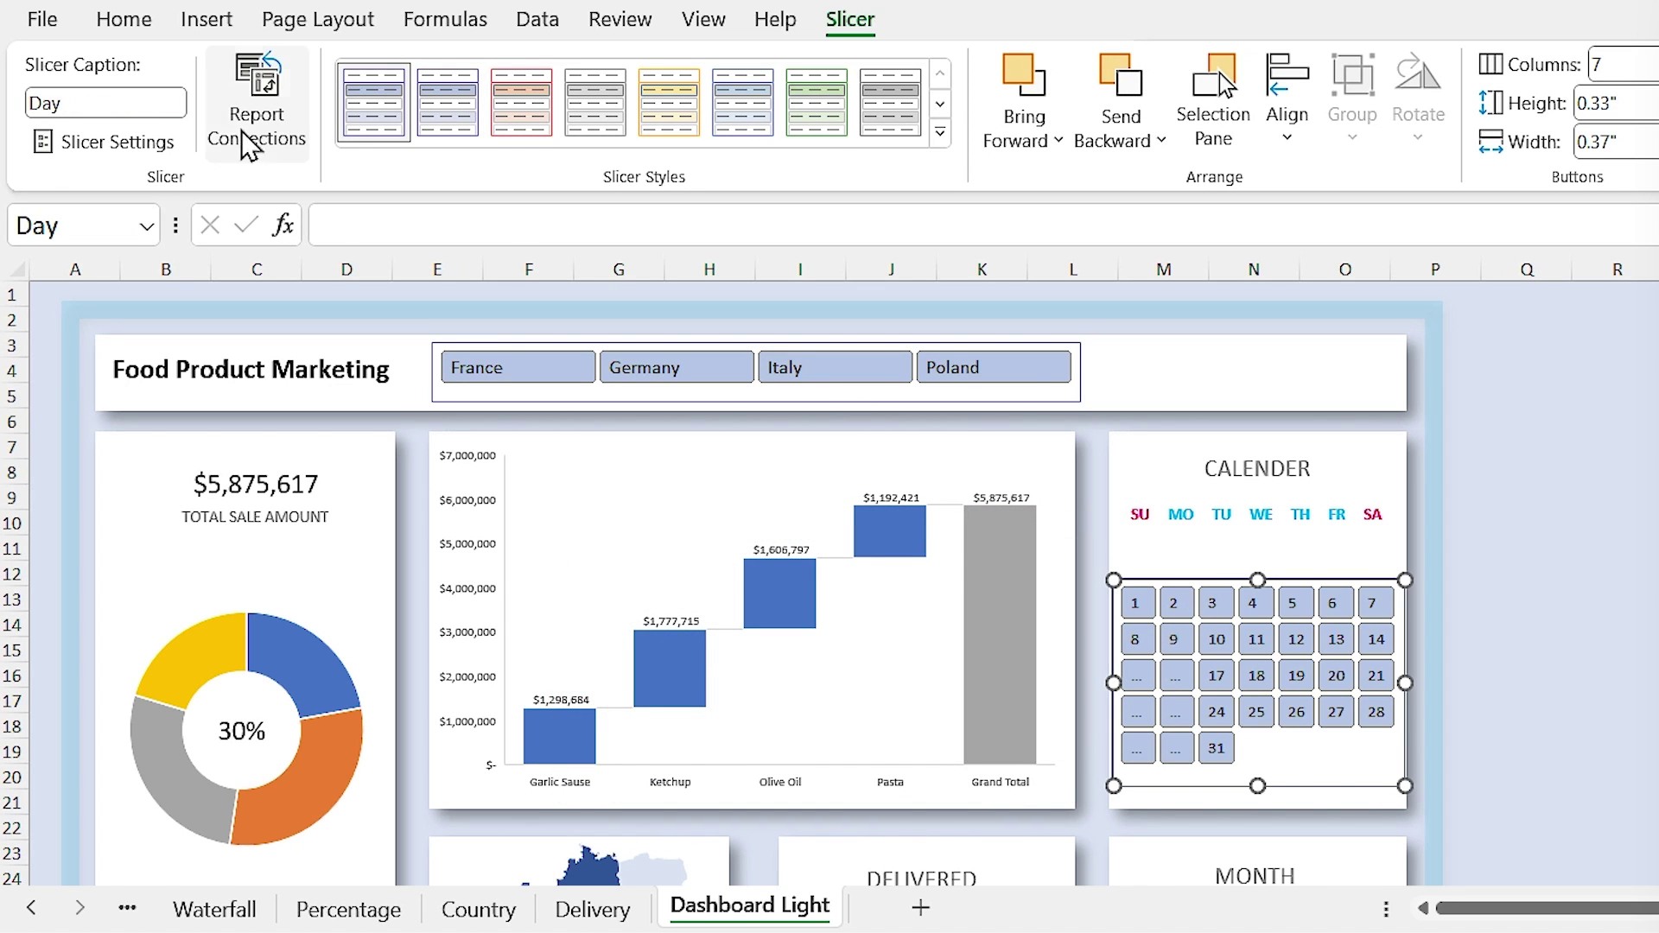
pyautogui.click(260, 130)
pyautogui.moveTo(753, 811); pyautogui.dragTo(753, 861)
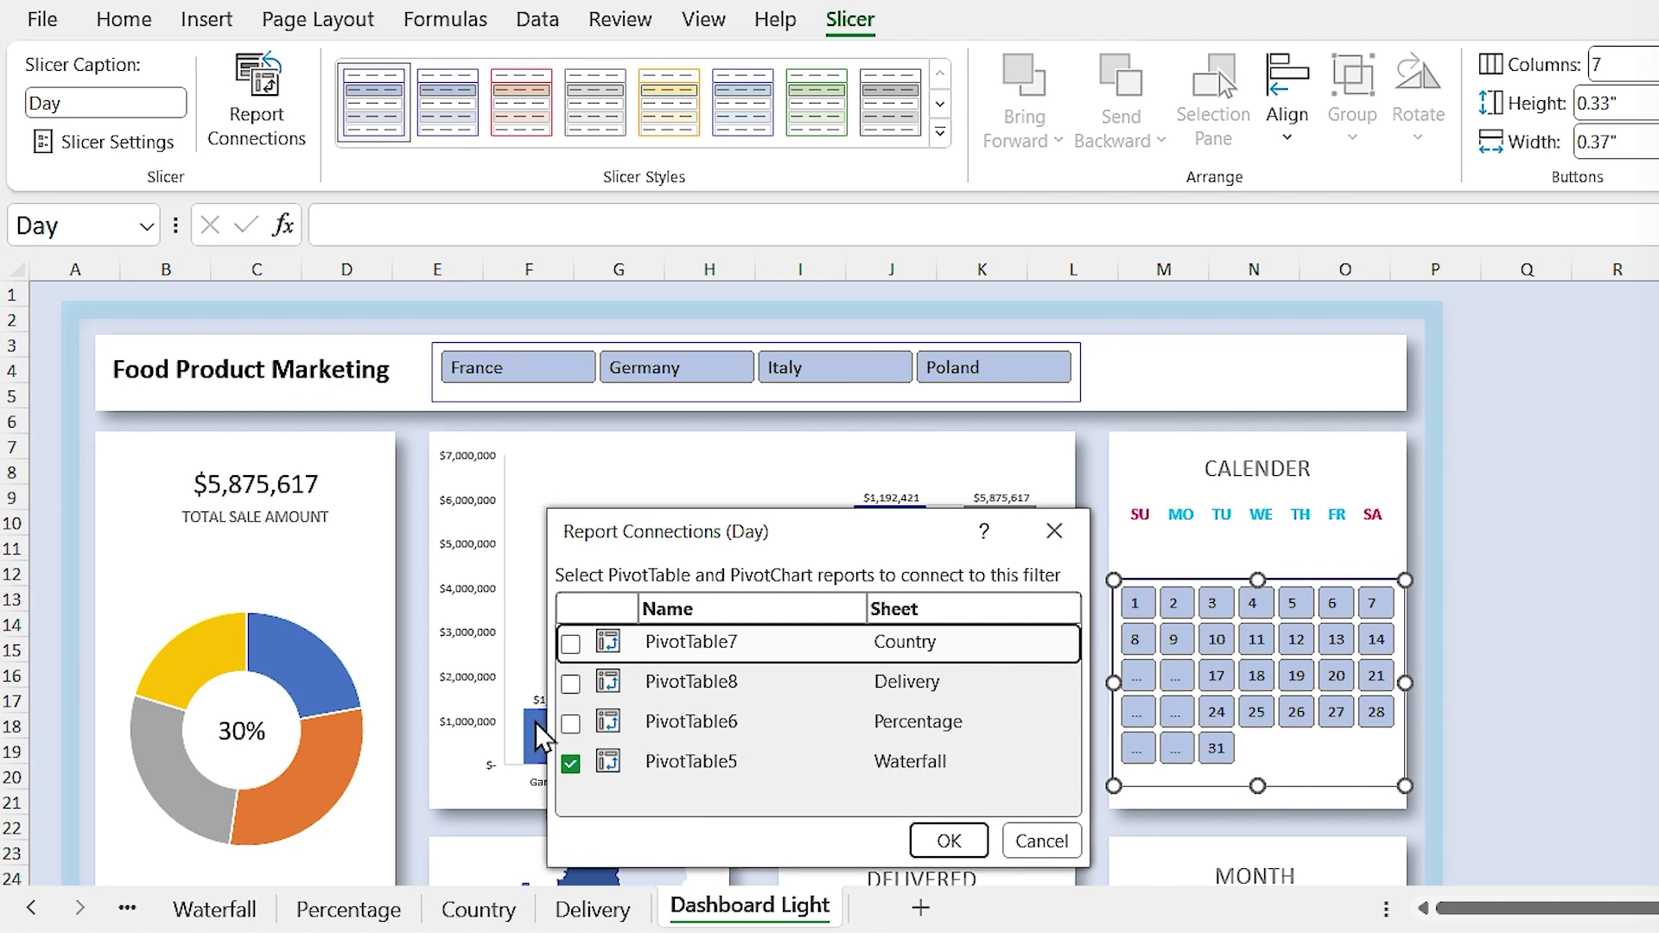
pyautogui.click(570, 644)
pyautogui.click(946, 837)
# Step: Connect the Region slicer to the Country, Delivery and Percentage pivot tables as well
pyautogui.click(782, 402)
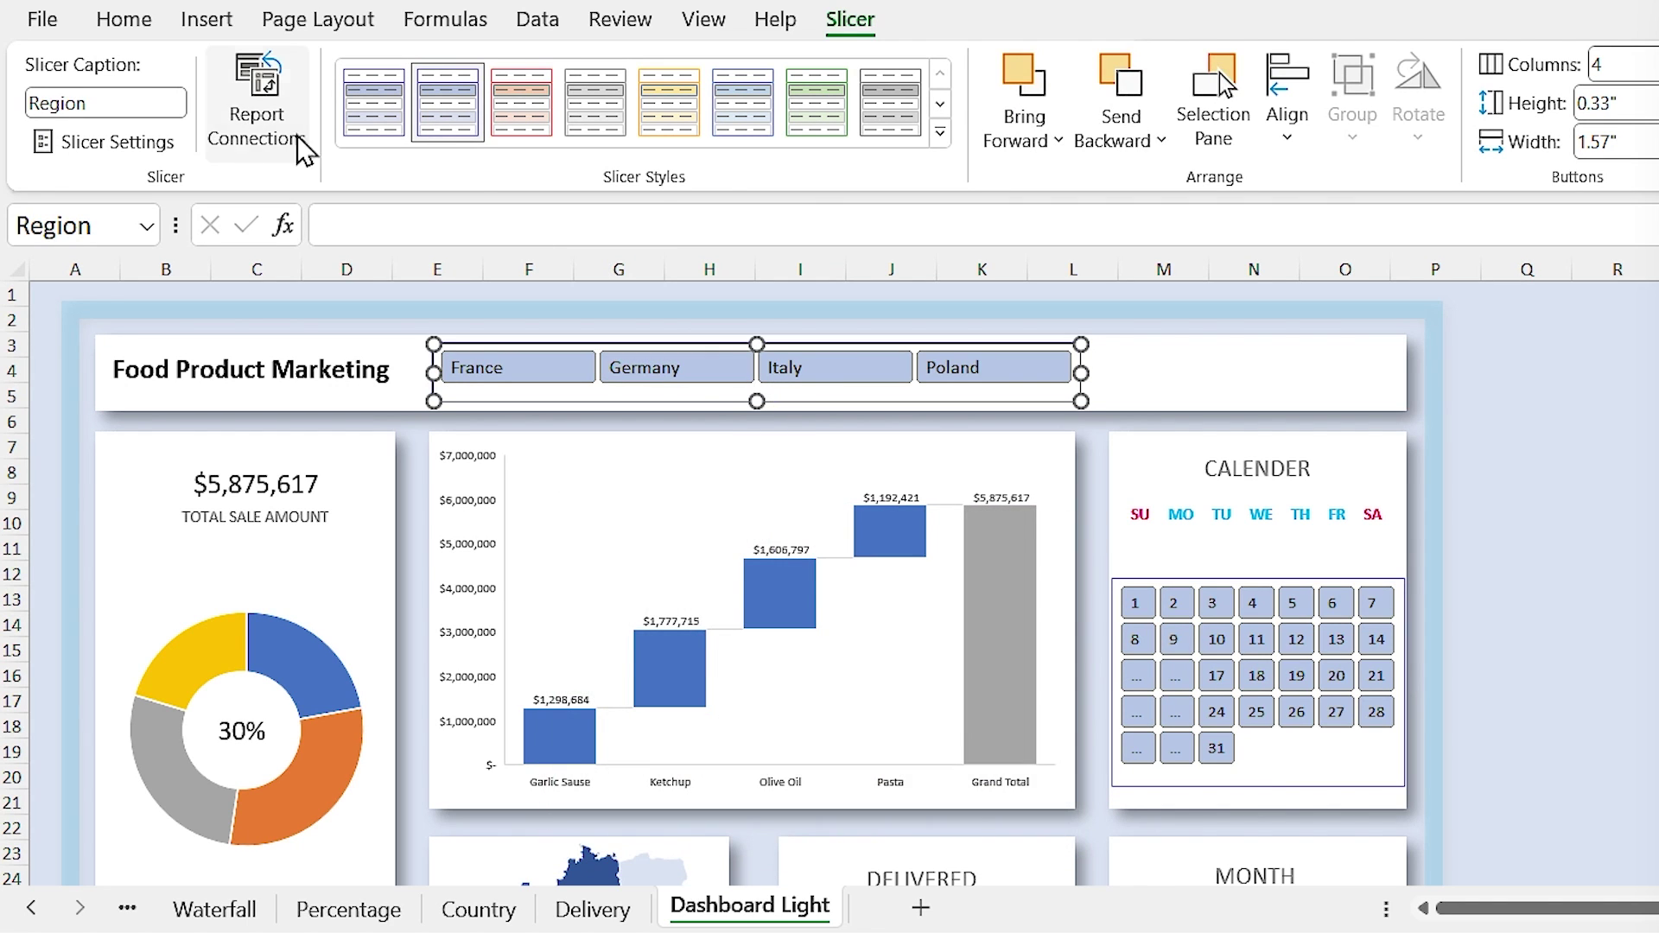
pyautogui.click(257, 97)
pyautogui.click(570, 672)
pyautogui.click(570, 712)
pyautogui.click(949, 811)
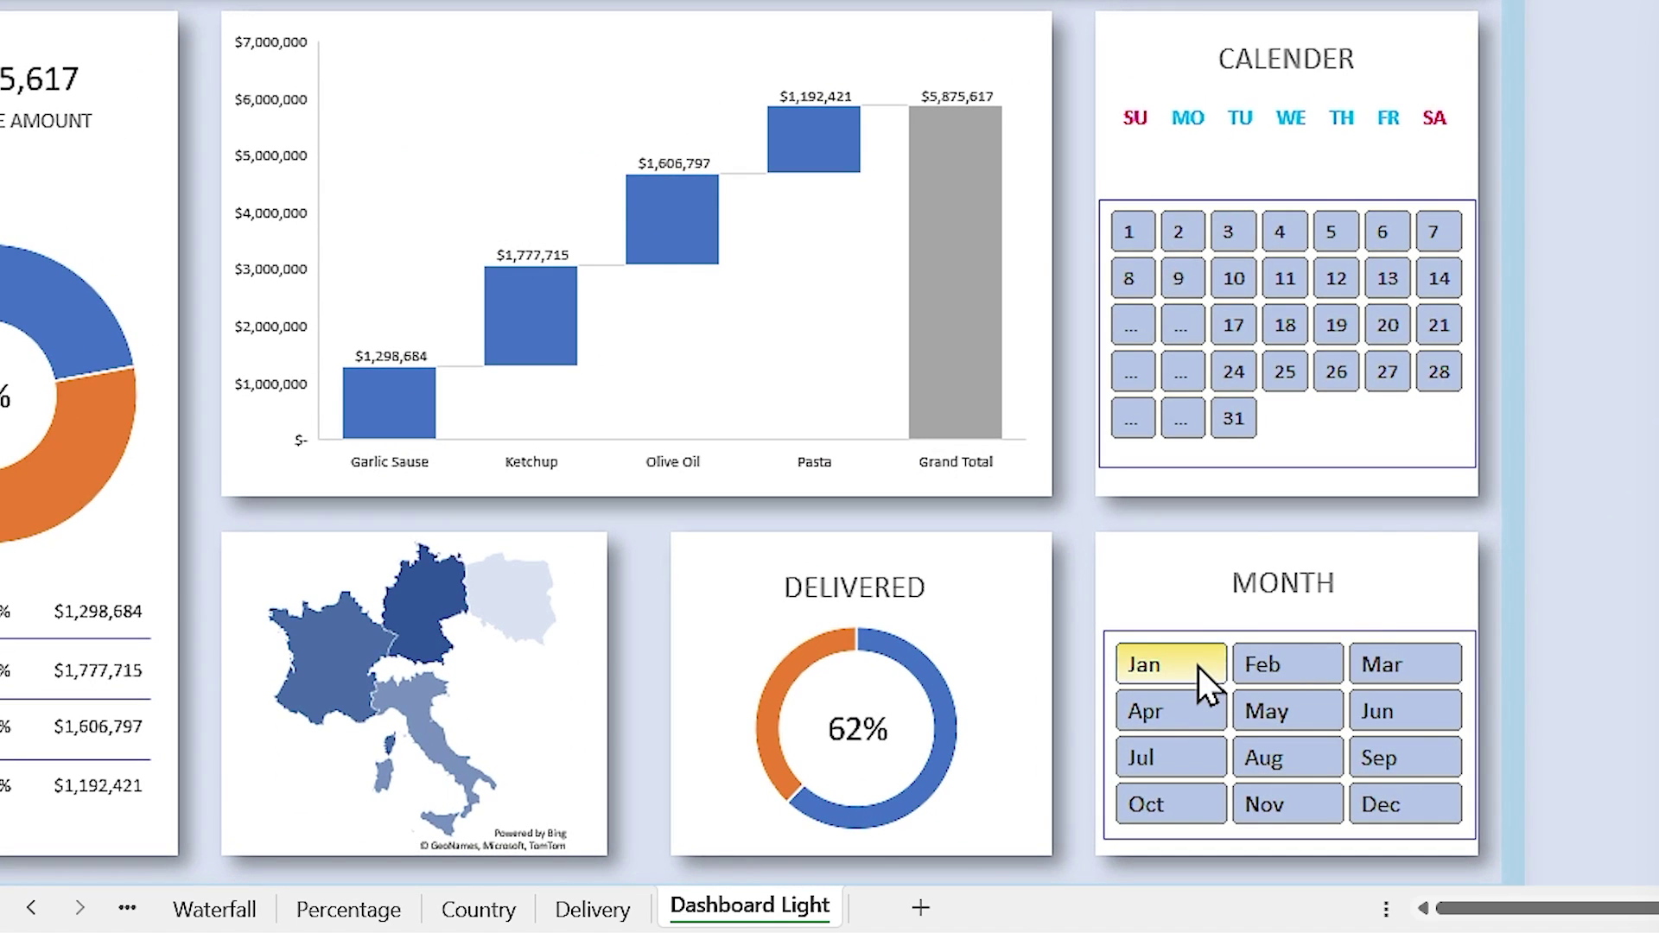
# Step: Filter the dashboard by Jan, Feb, Mar, Jun, May and Apr in turn to check the charts and the calendar's days
pyautogui.click(1189, 692)
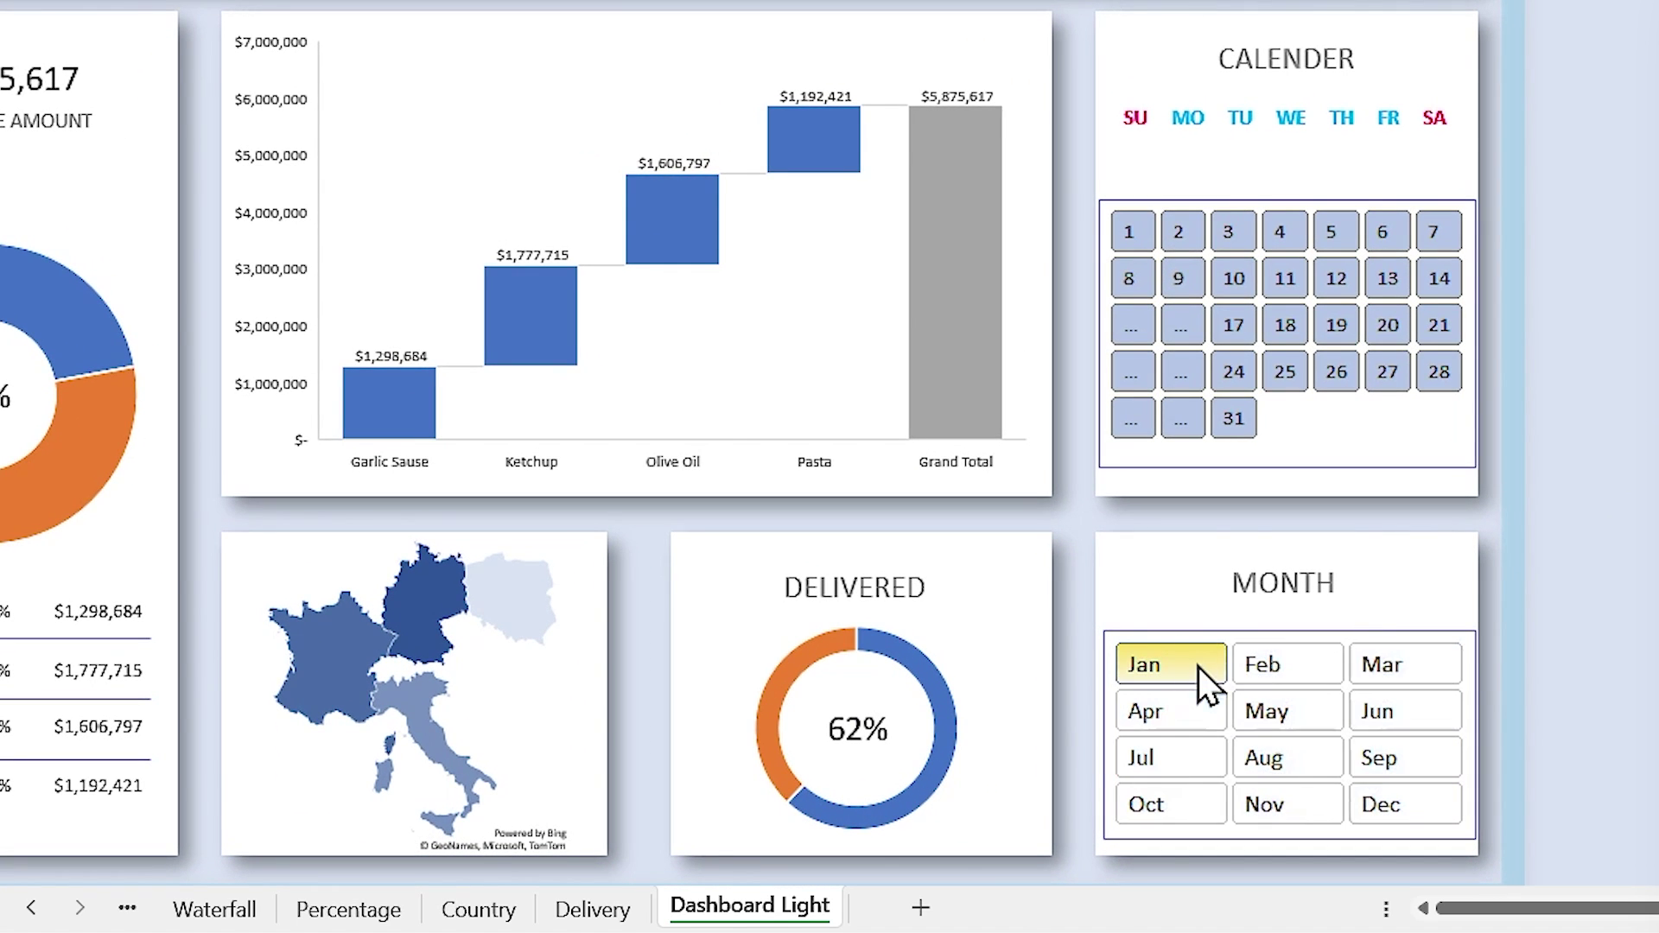
pyautogui.click(1282, 667)
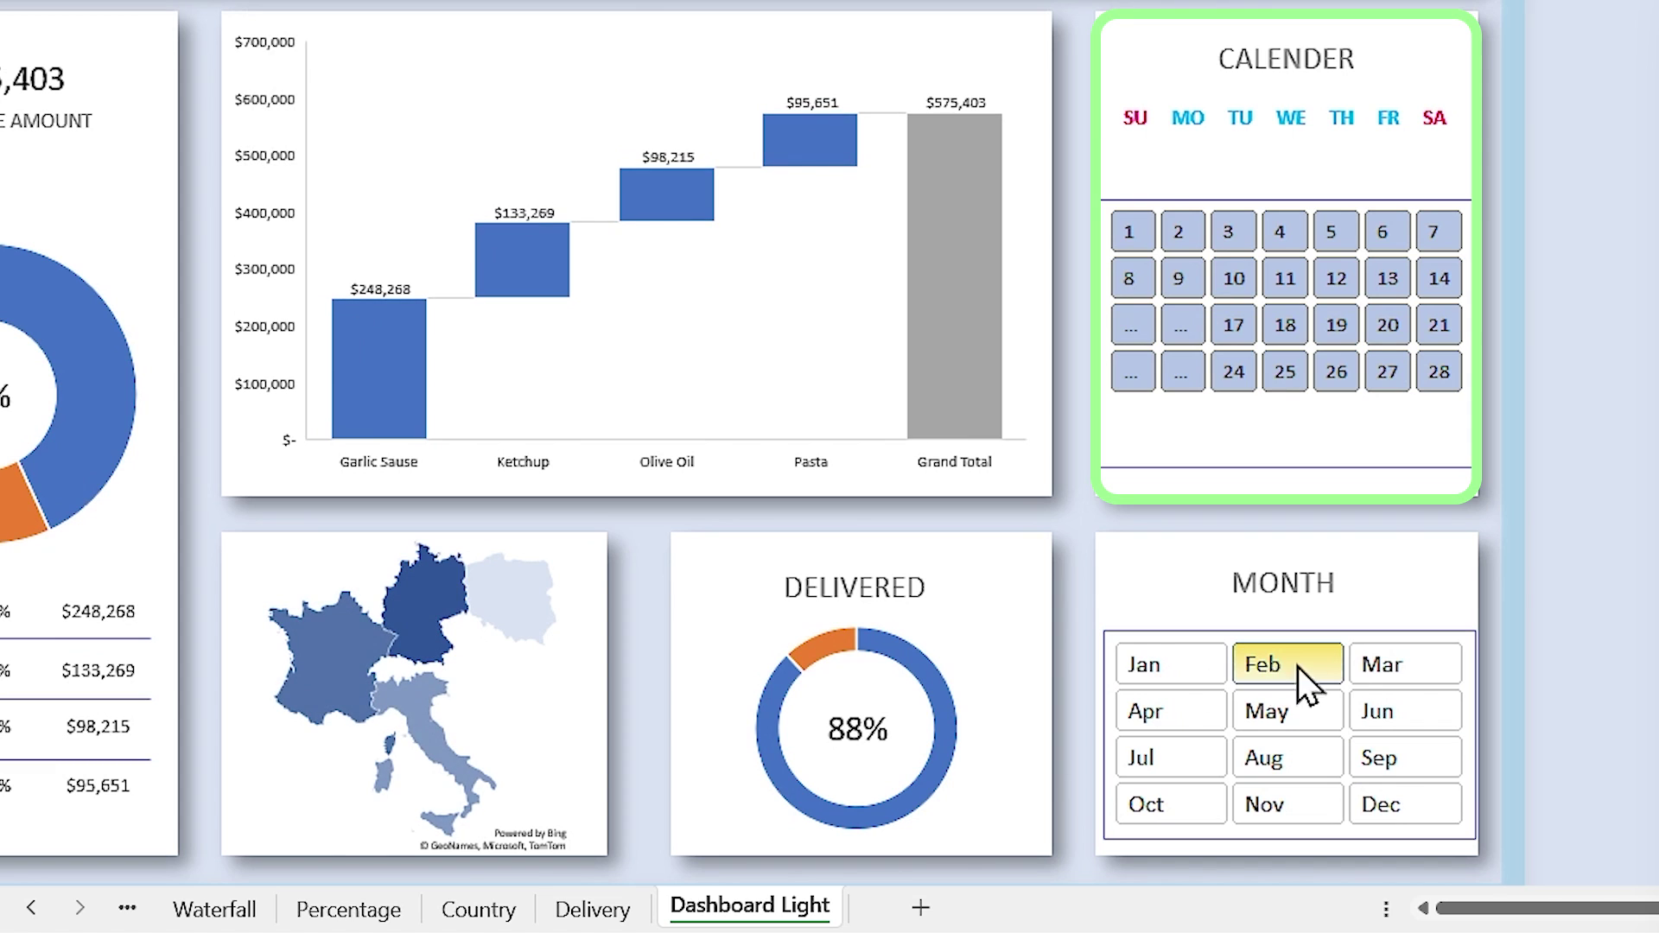
pyautogui.click(1382, 667)
pyautogui.click(1382, 698)
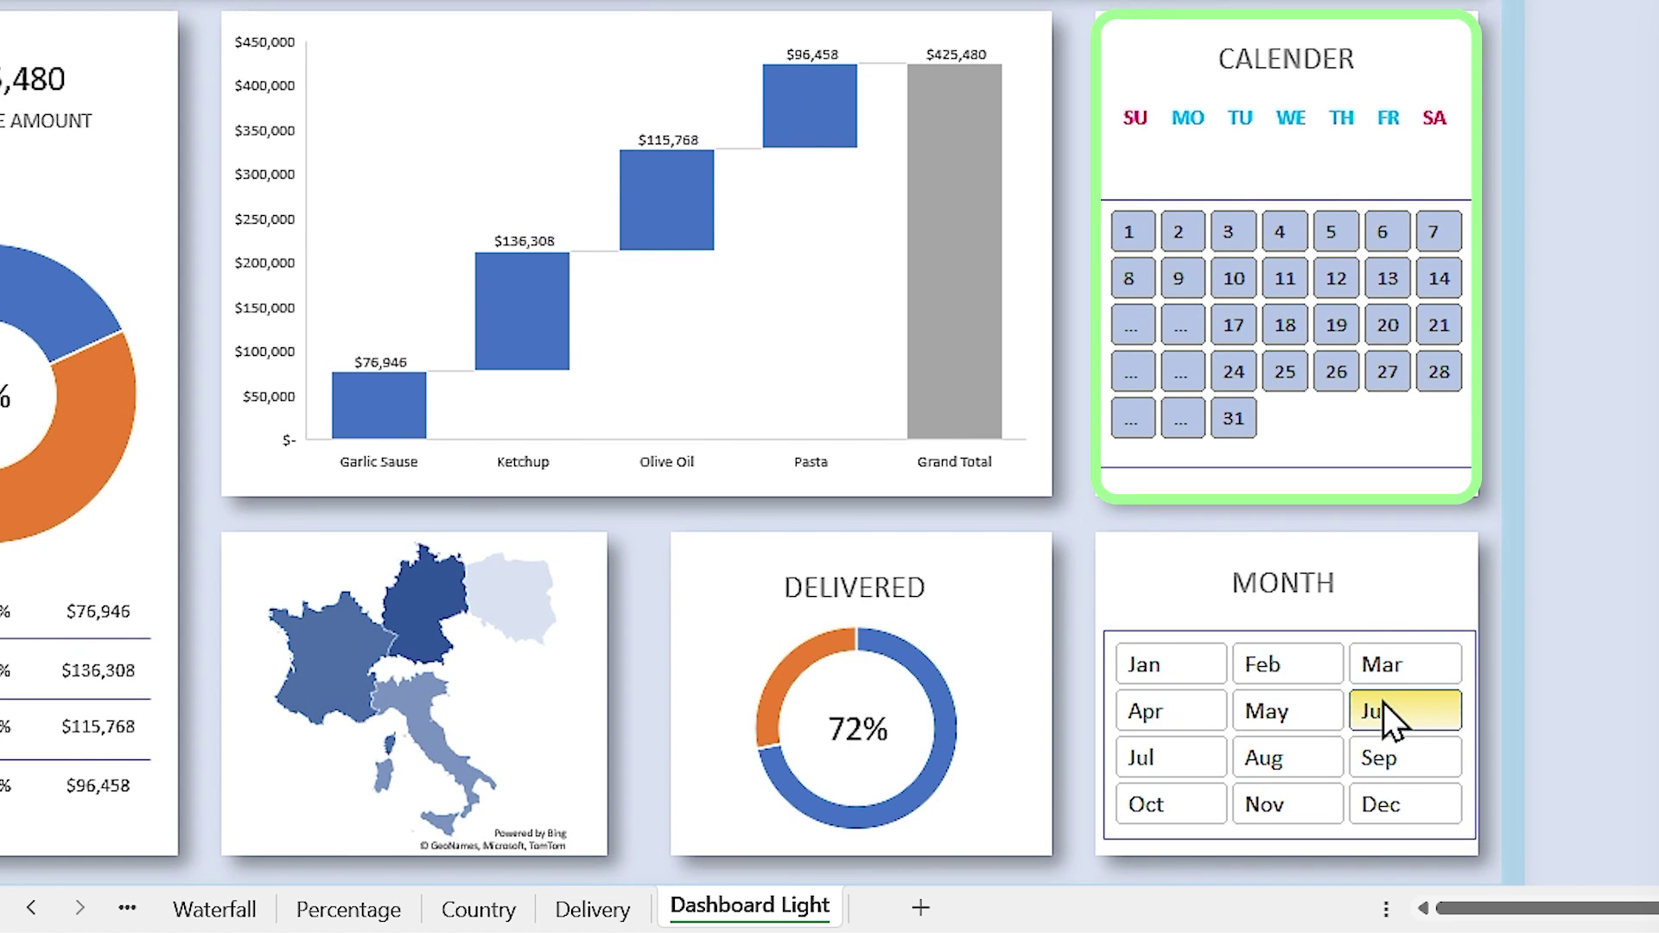
pyautogui.click(1285, 704)
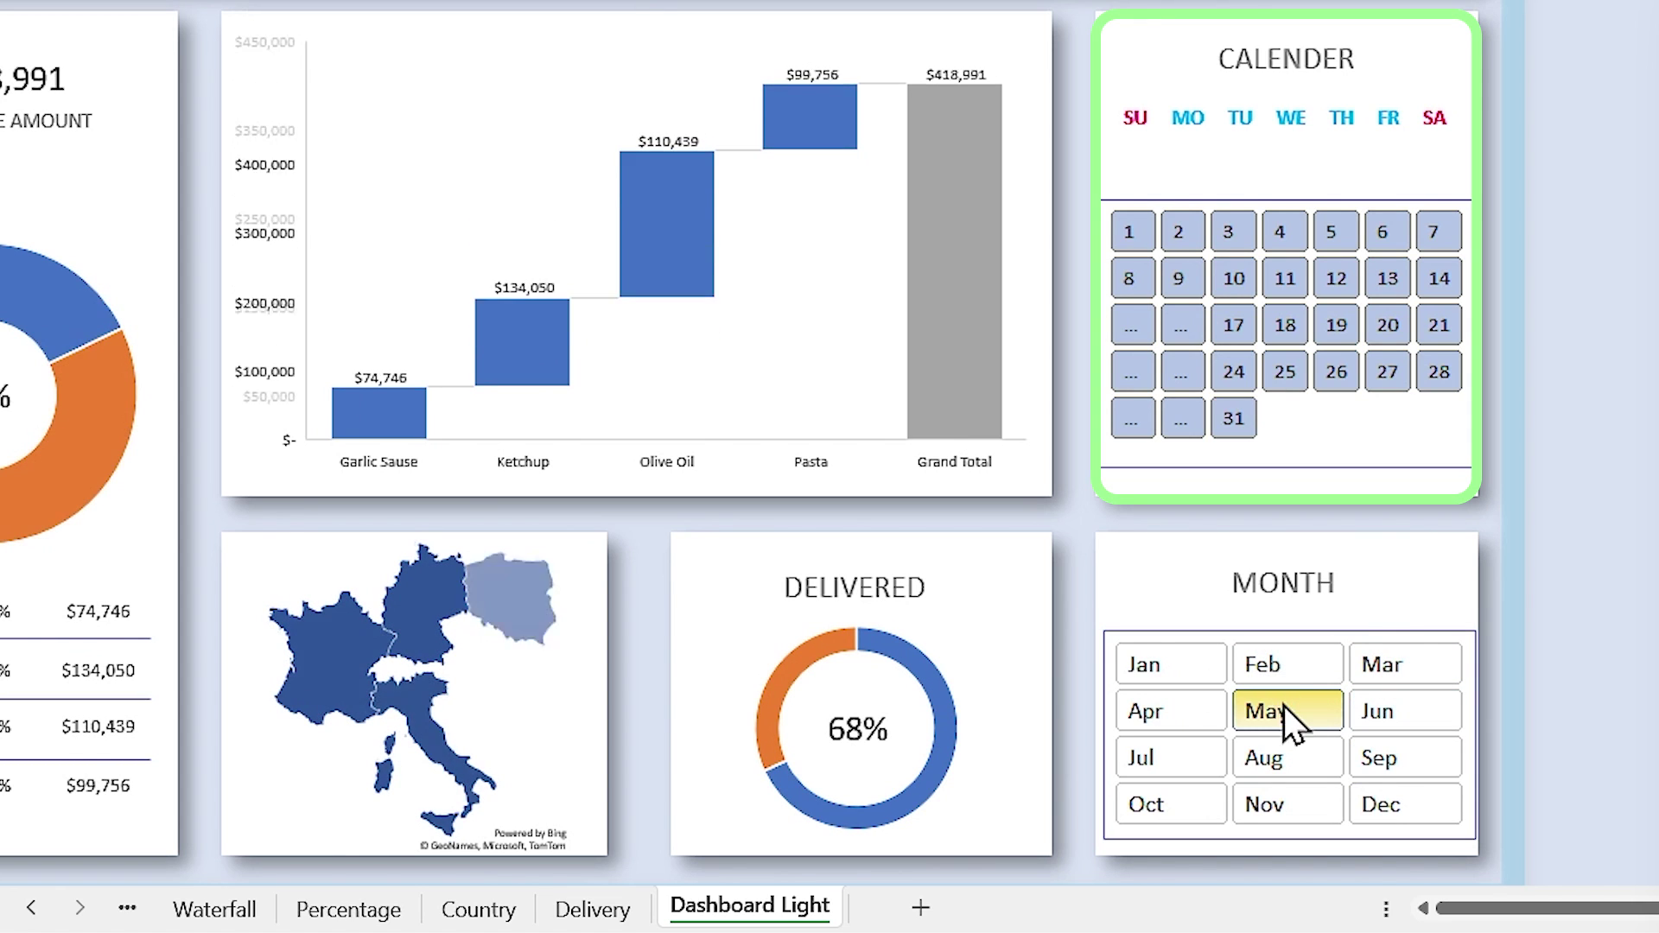
pyautogui.click(1184, 702)
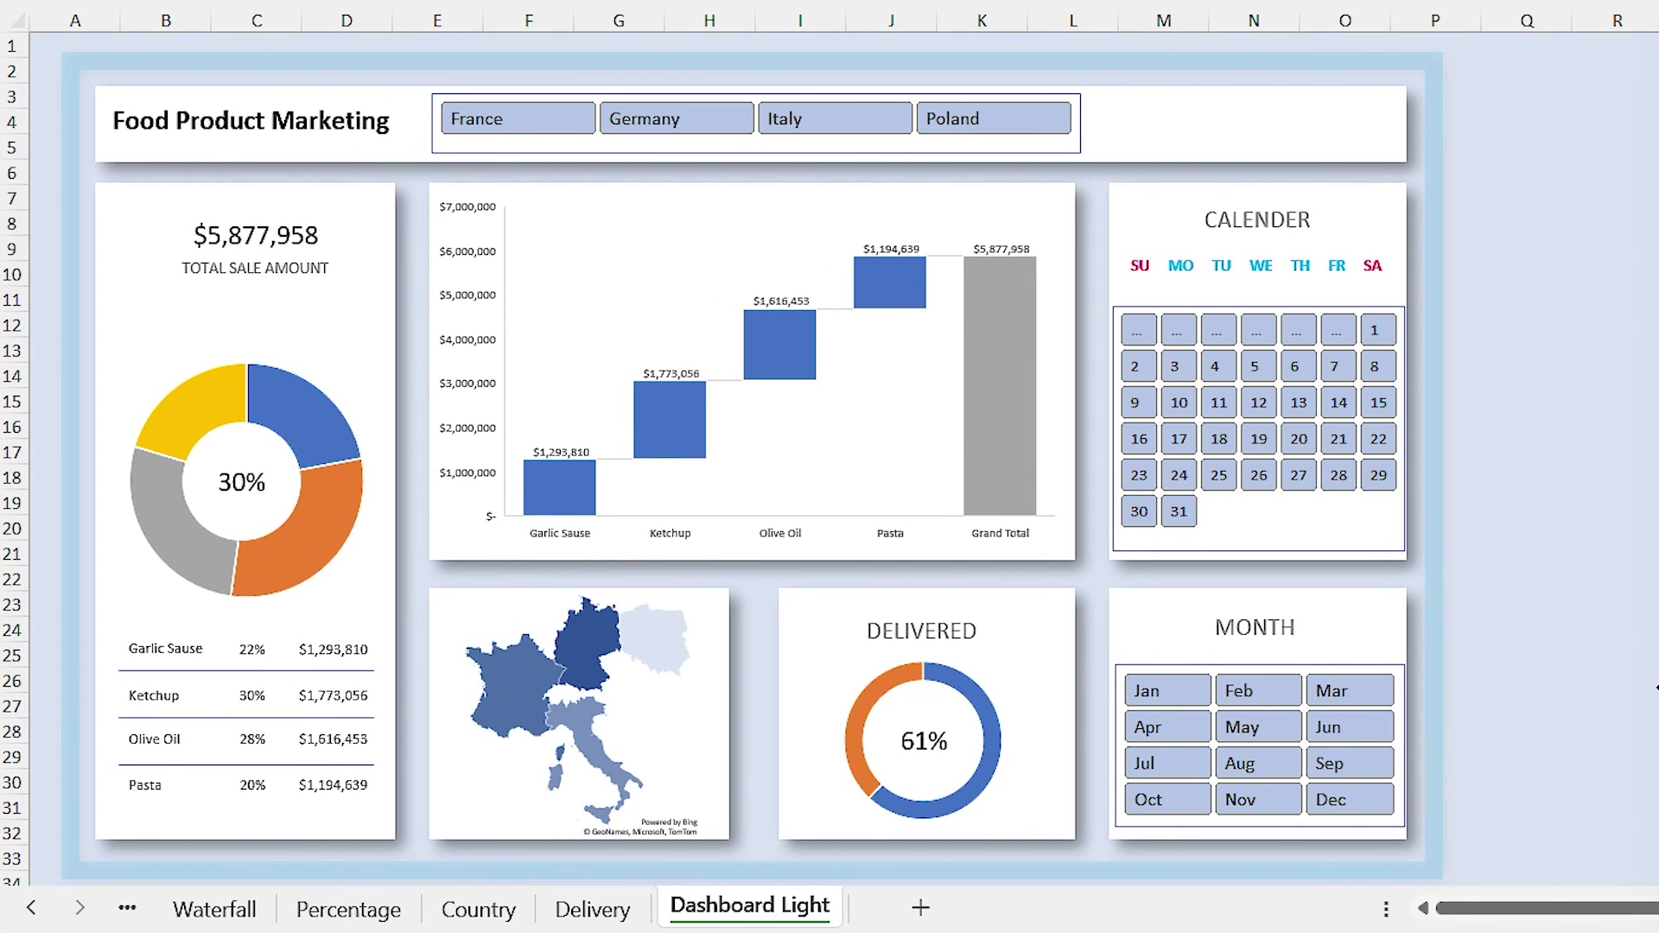
# Step: Check the calendar's weekday alignment and the charts for each month from Jan to Dec, and reselect all months
pyautogui.click(1194, 687)
pyautogui.click(1251, 688)
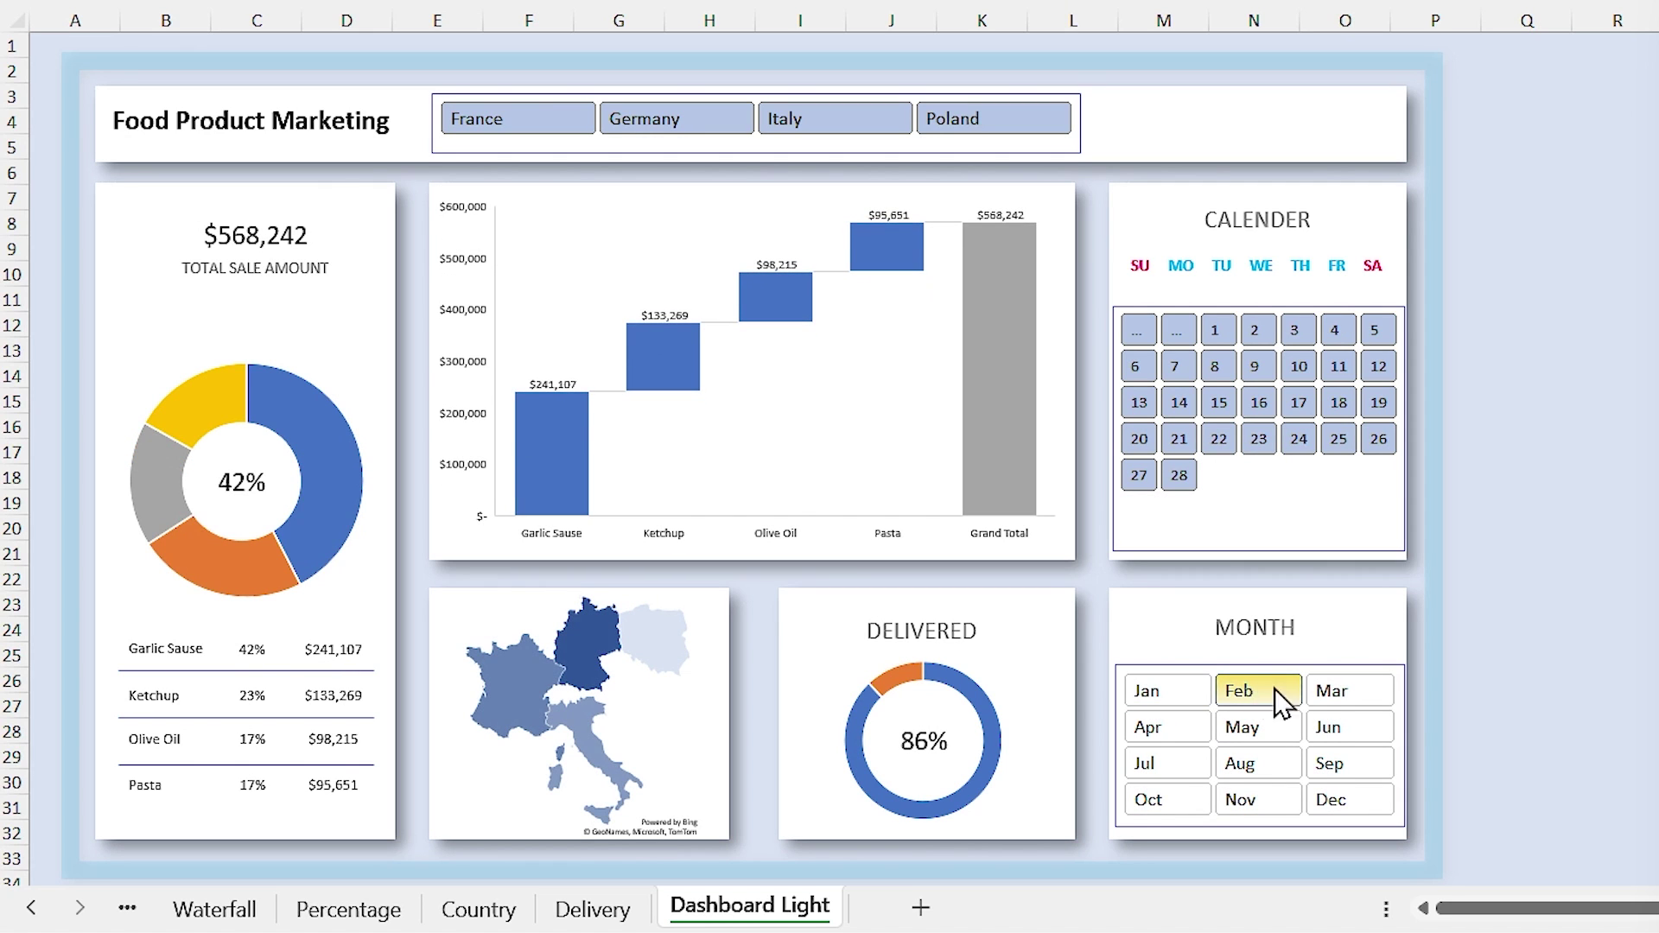
pyautogui.click(1346, 688)
pyautogui.click(1346, 728)
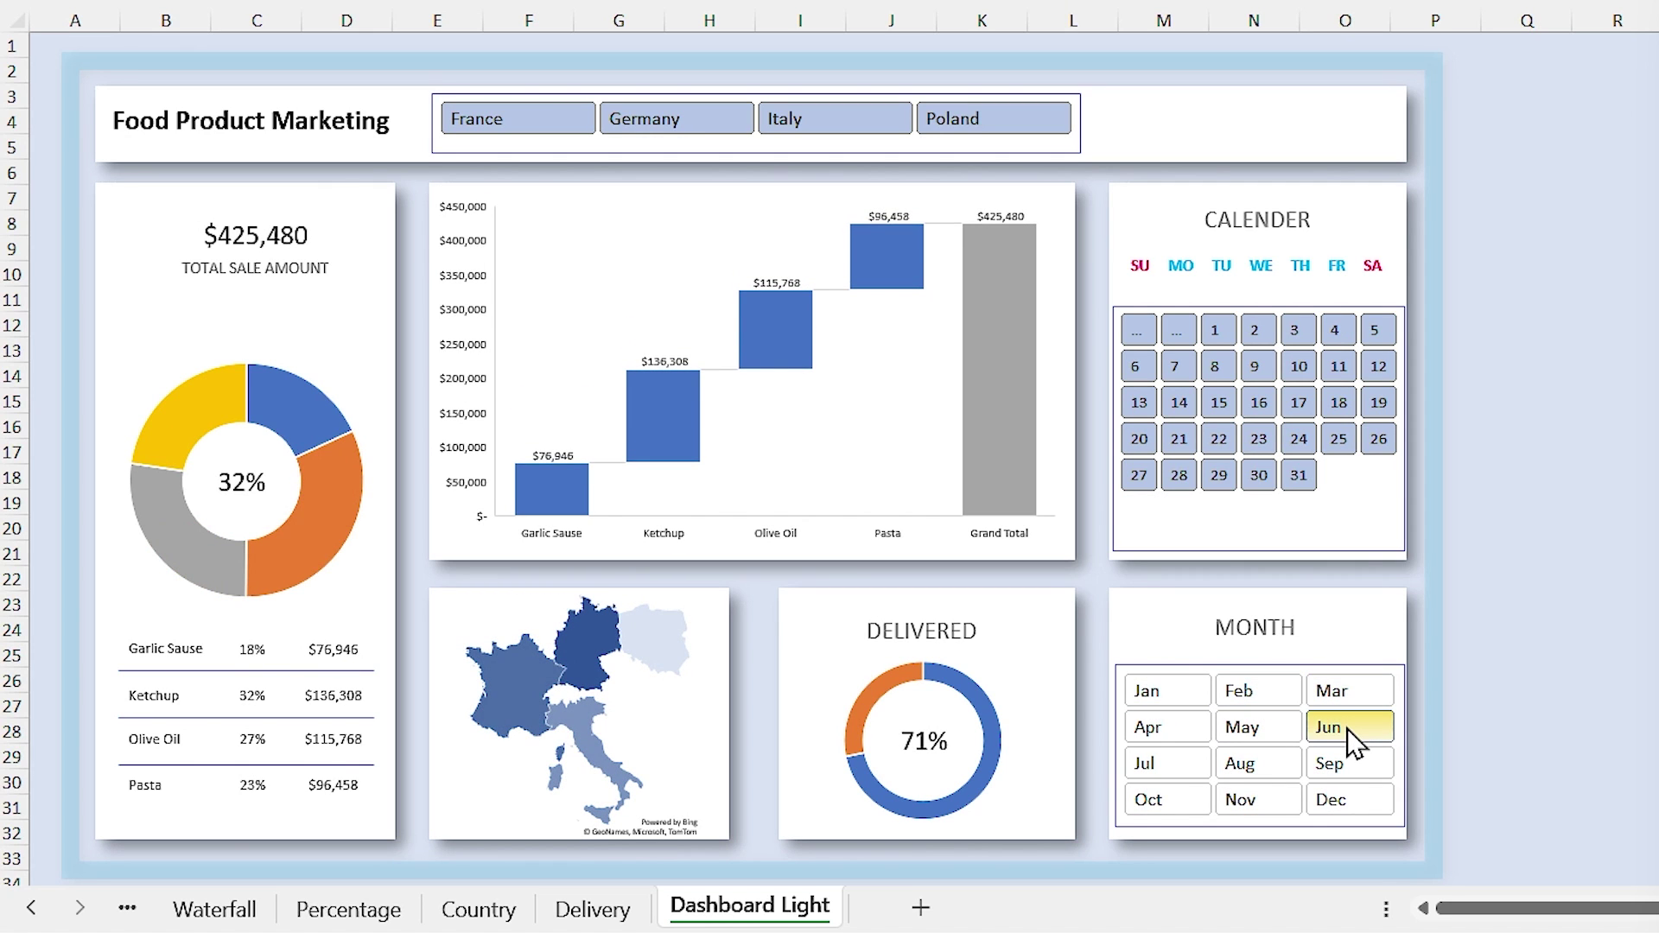
pyautogui.click(1272, 734)
pyautogui.click(1159, 725)
pyautogui.click(1160, 770)
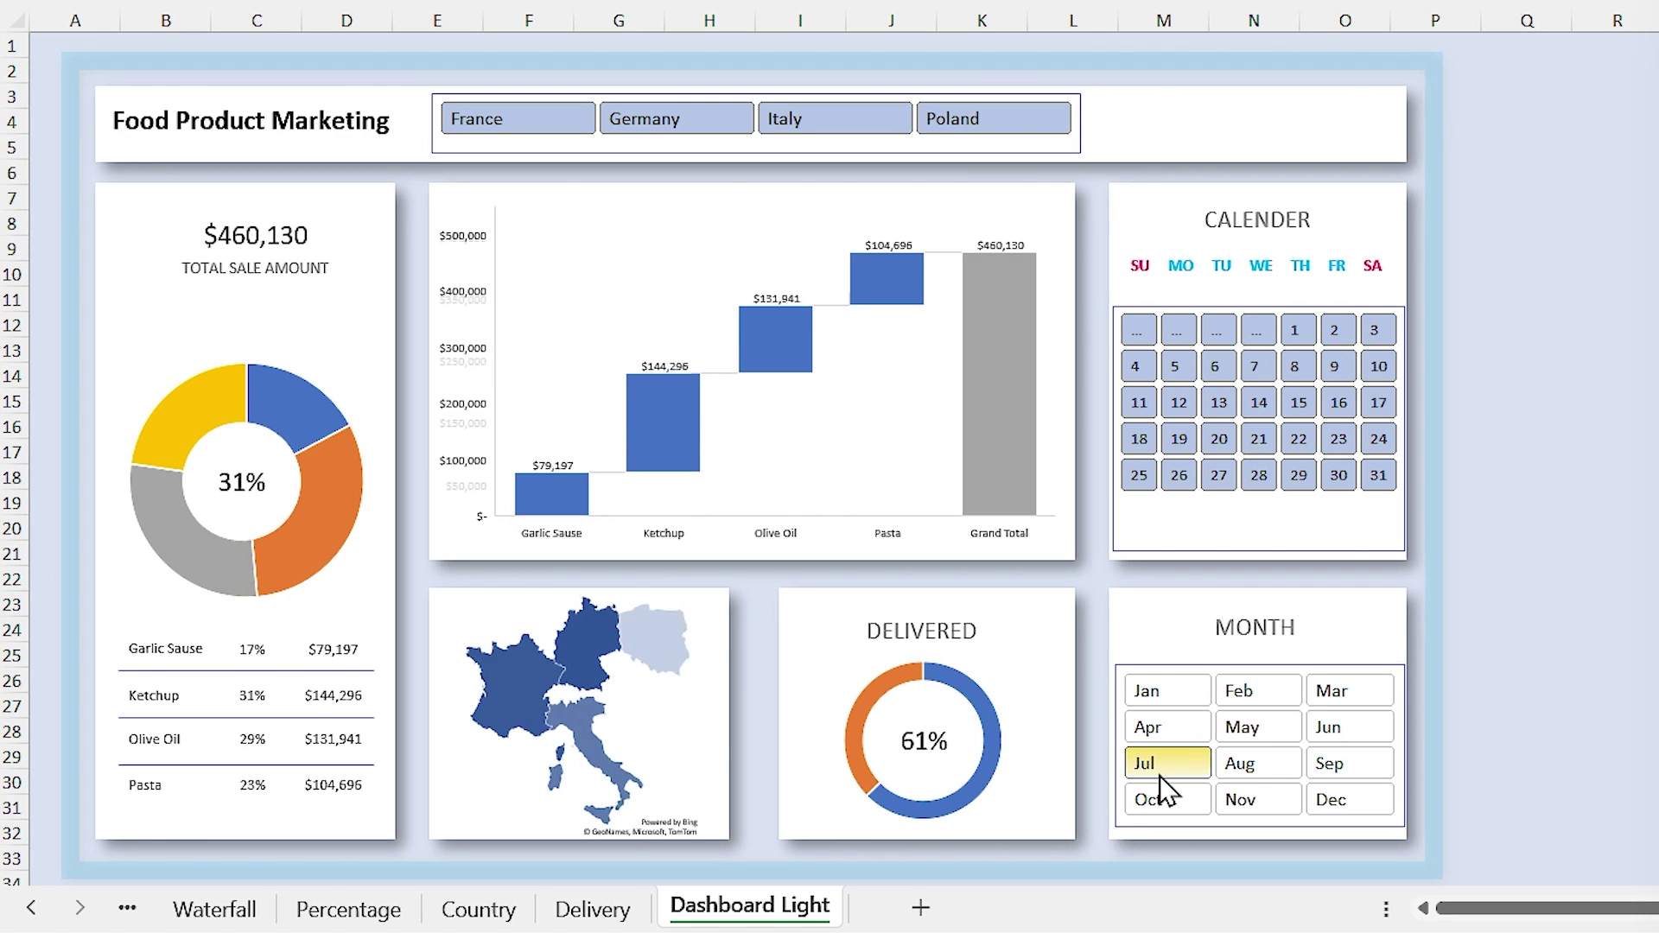
pyautogui.click(1247, 765)
pyautogui.click(1352, 763)
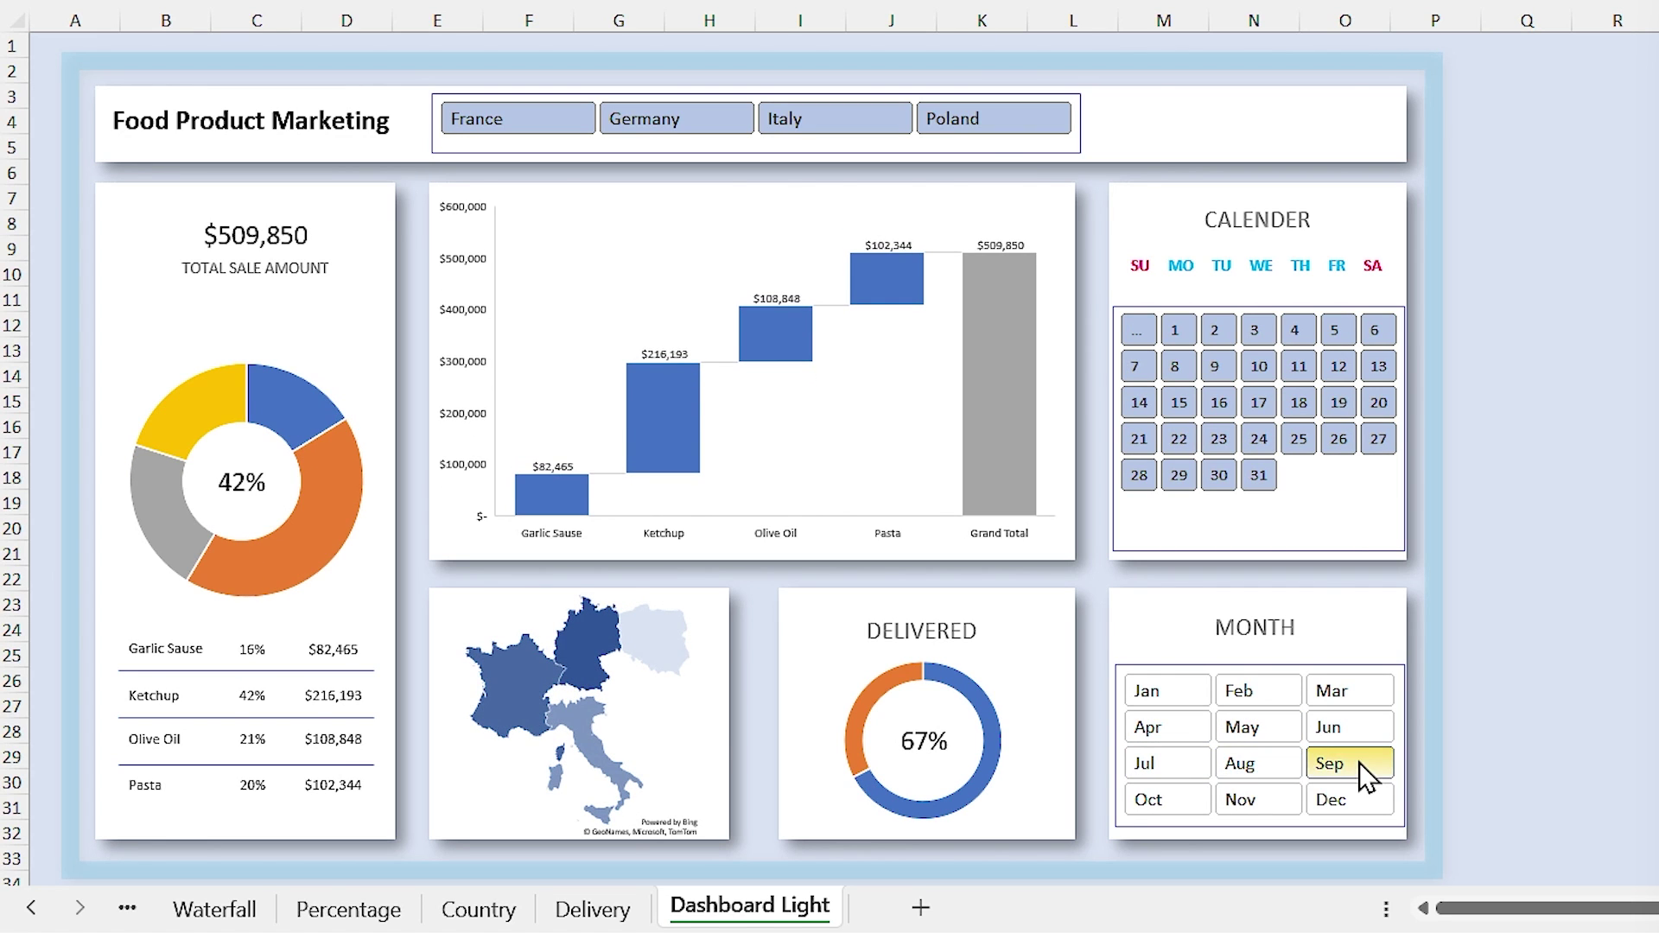
pyautogui.click(1166, 797)
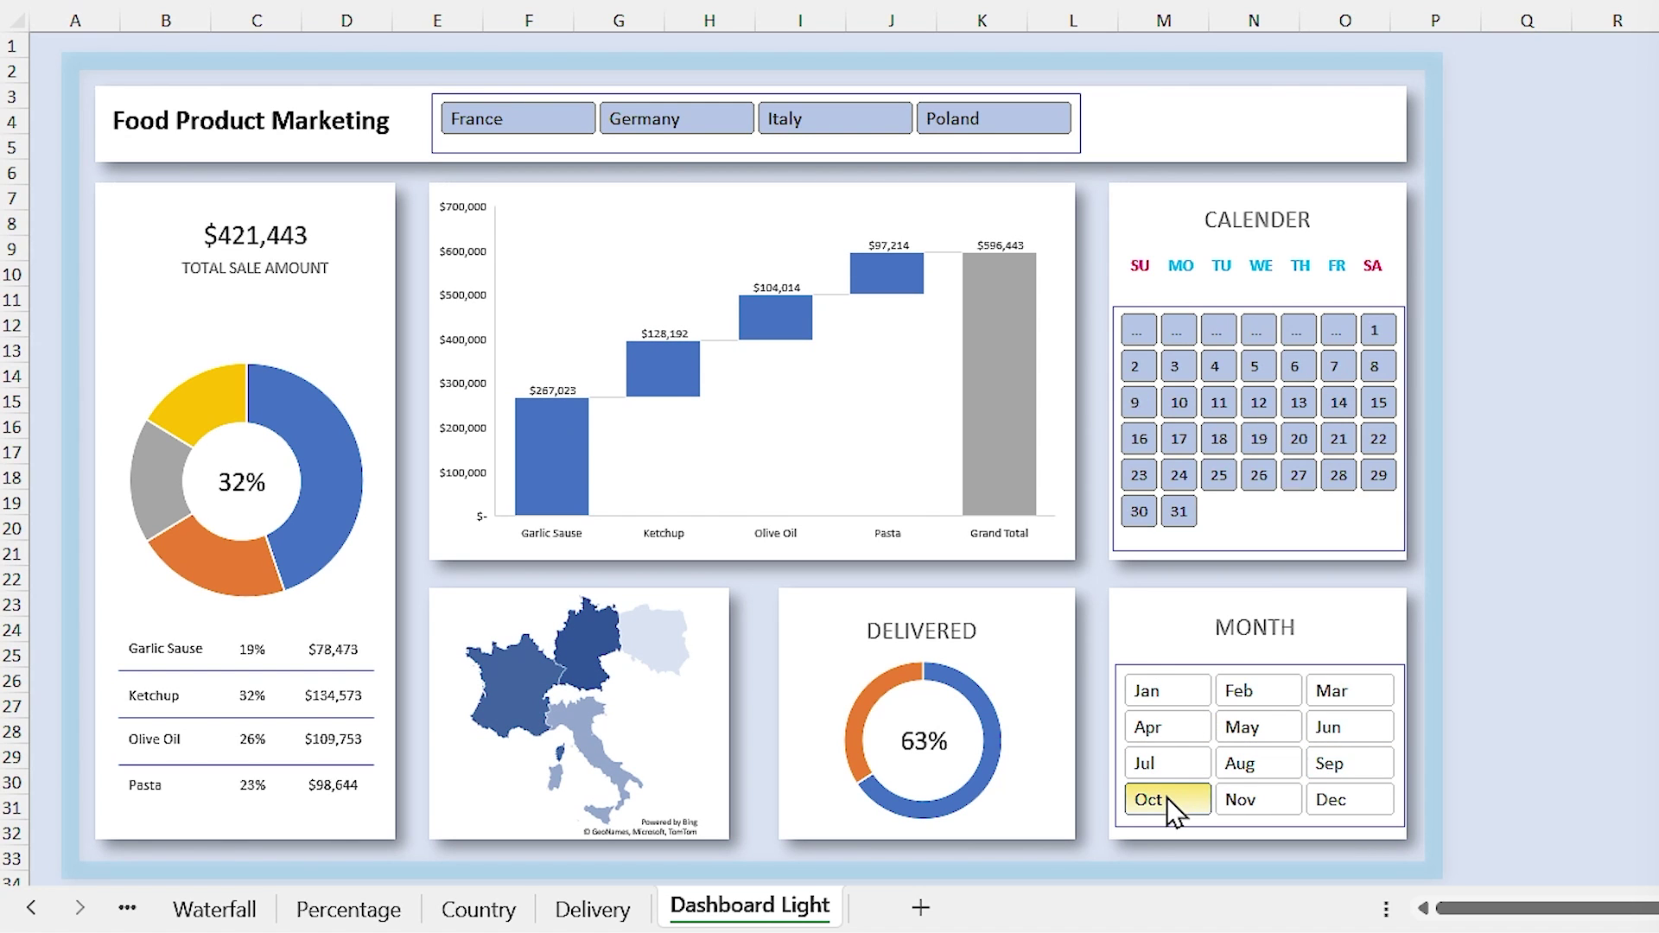
pyautogui.click(1246, 802)
pyautogui.click(1327, 800)
pyautogui.moveTo(1158, 698); pyautogui.dragTo(1322, 796)
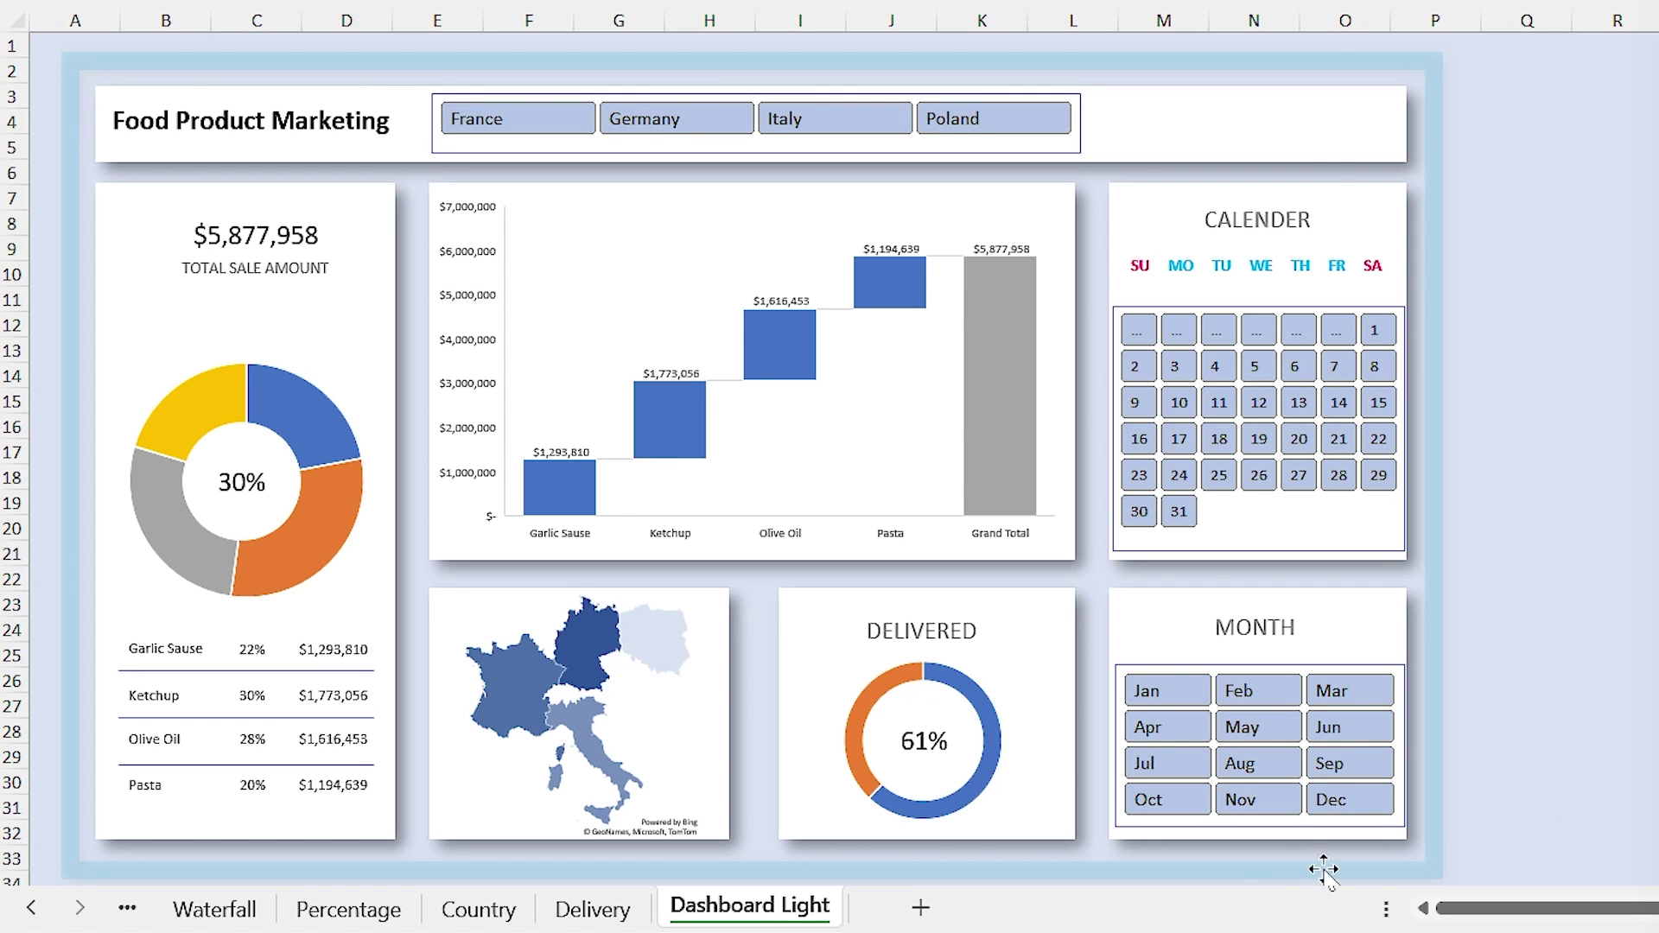
# Step: Test the Jan, Feb and May month filters, narrowing May to day 1, day 9 and the days 9 to 27
pyautogui.click(1164, 692)
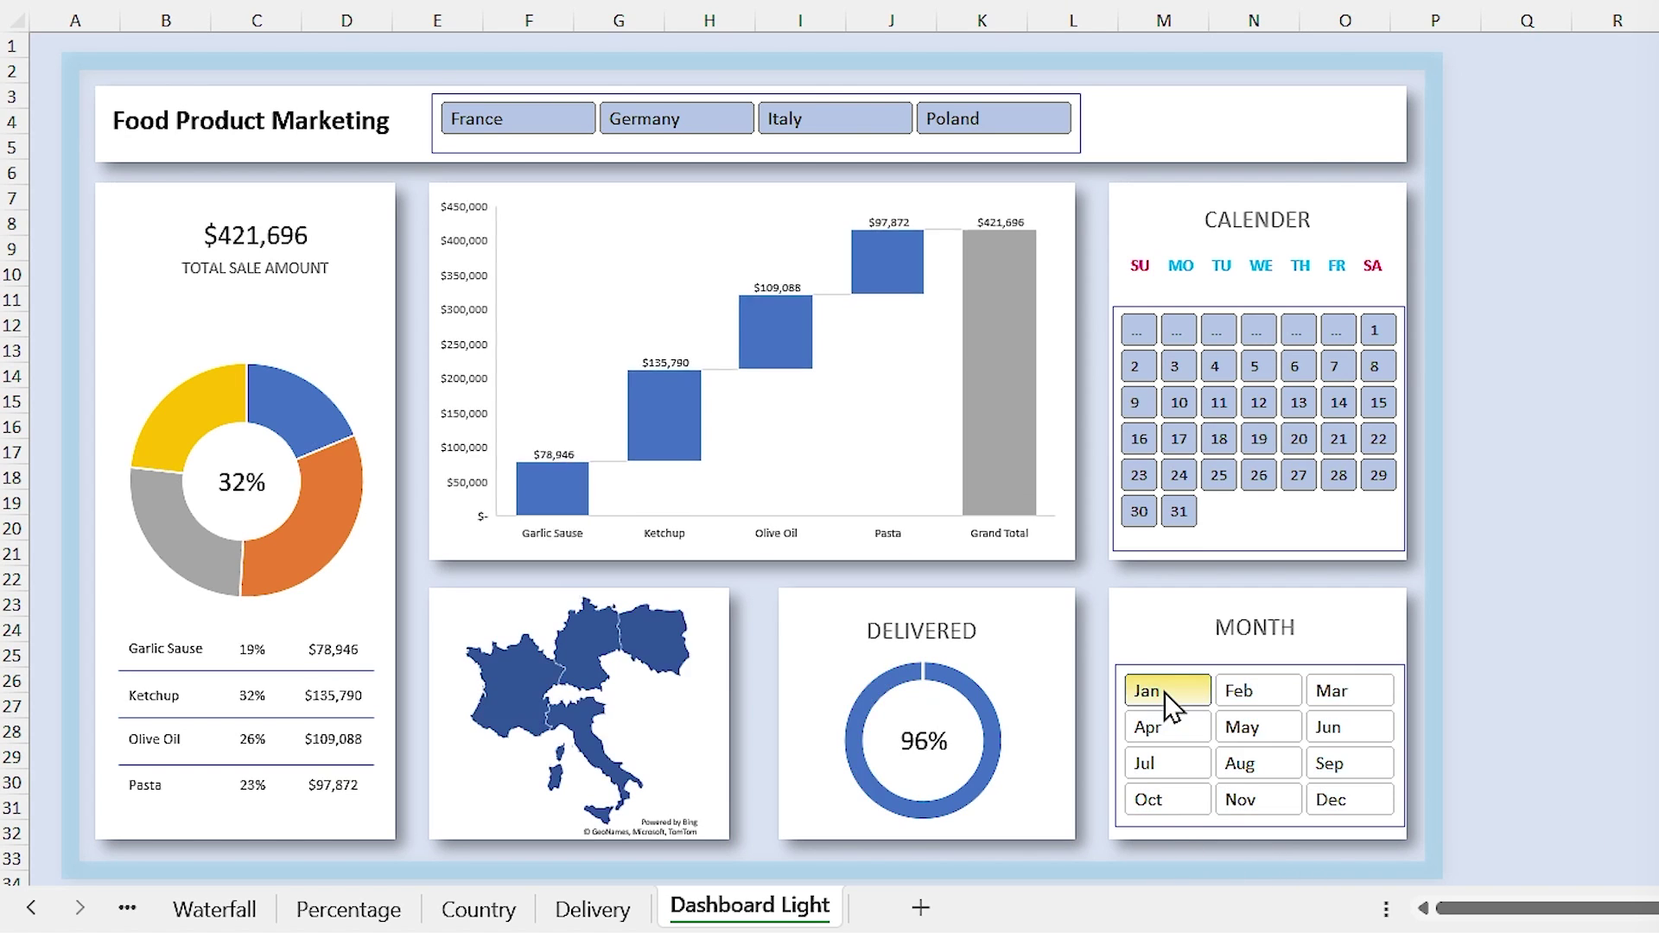
pyautogui.click(1242, 693)
pyautogui.click(1242, 726)
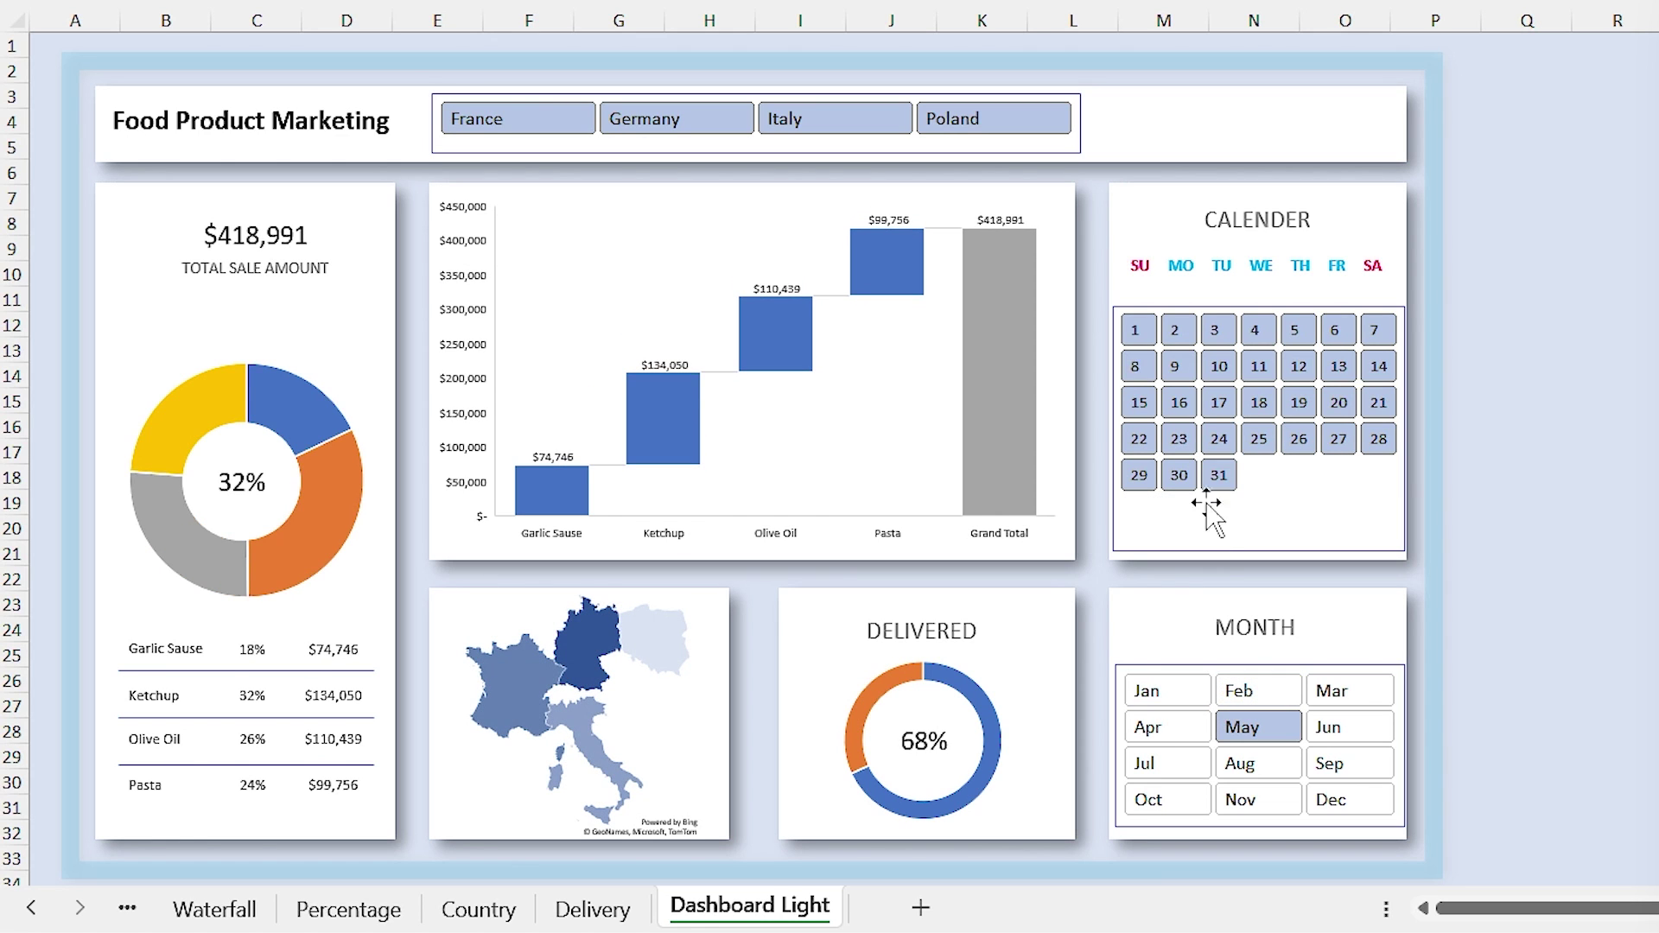
pyautogui.click(1135, 330)
pyautogui.click(1178, 366)
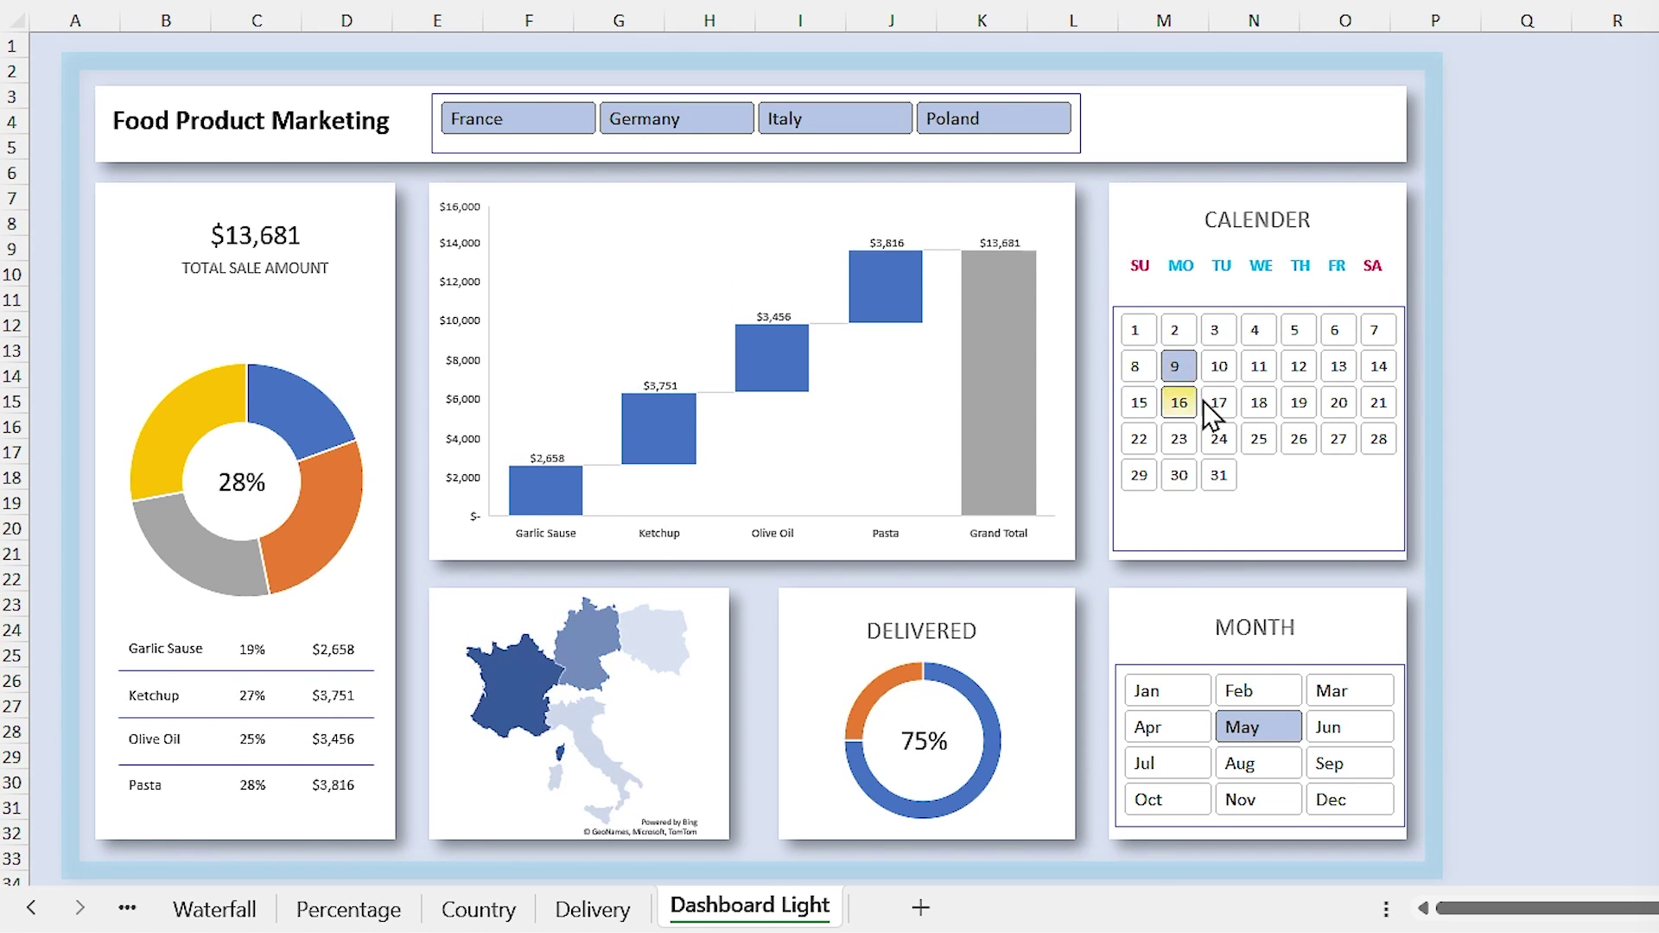
pyautogui.moveTo(1218, 365); pyautogui.dragTo(1337, 438)
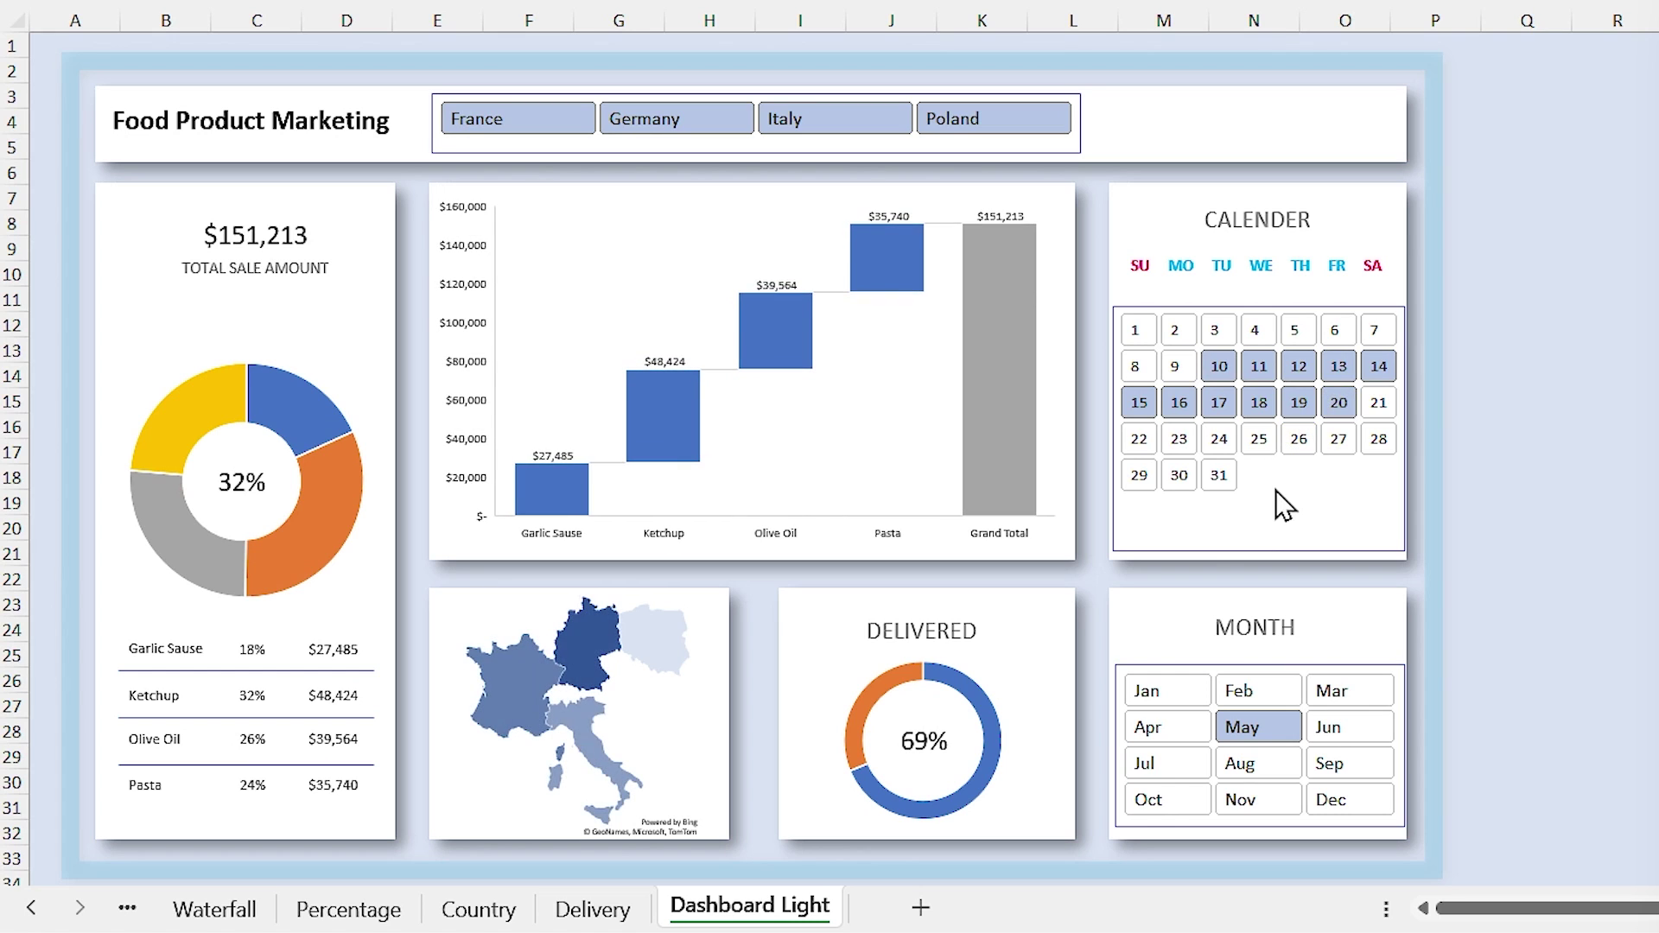
# Step: Test the region slicer by filtering the dashboard on France, Germany, Italy and Poland one after another
pyautogui.click(531, 128)
pyautogui.click(651, 133)
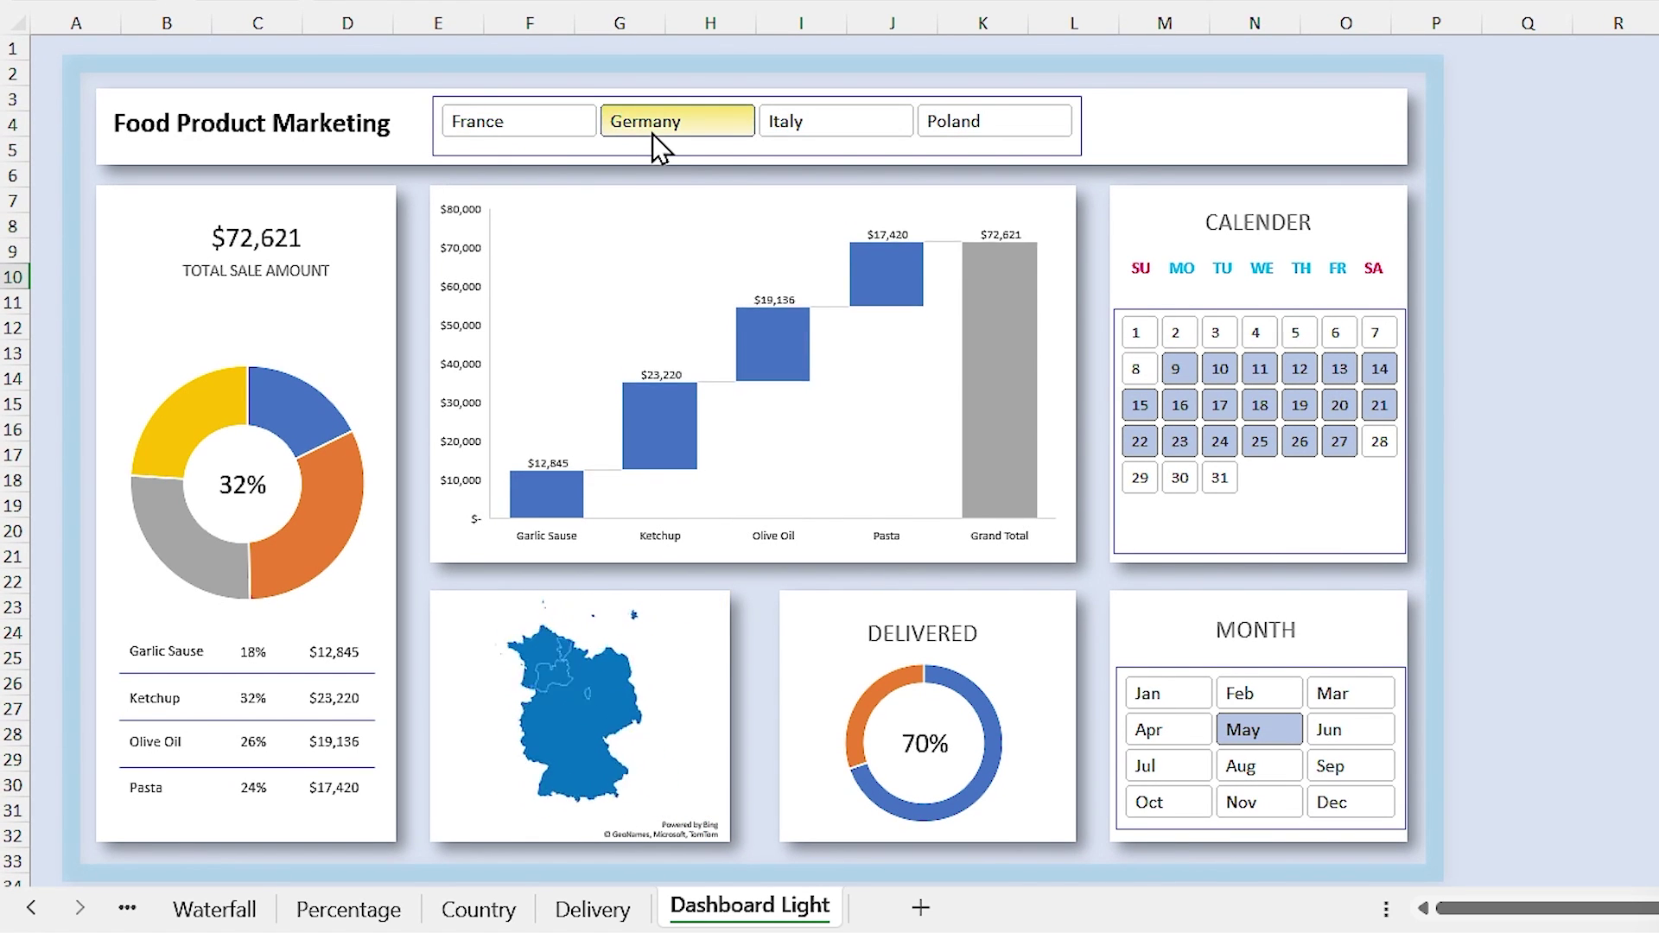
pyautogui.click(786, 128)
pyautogui.click(947, 123)
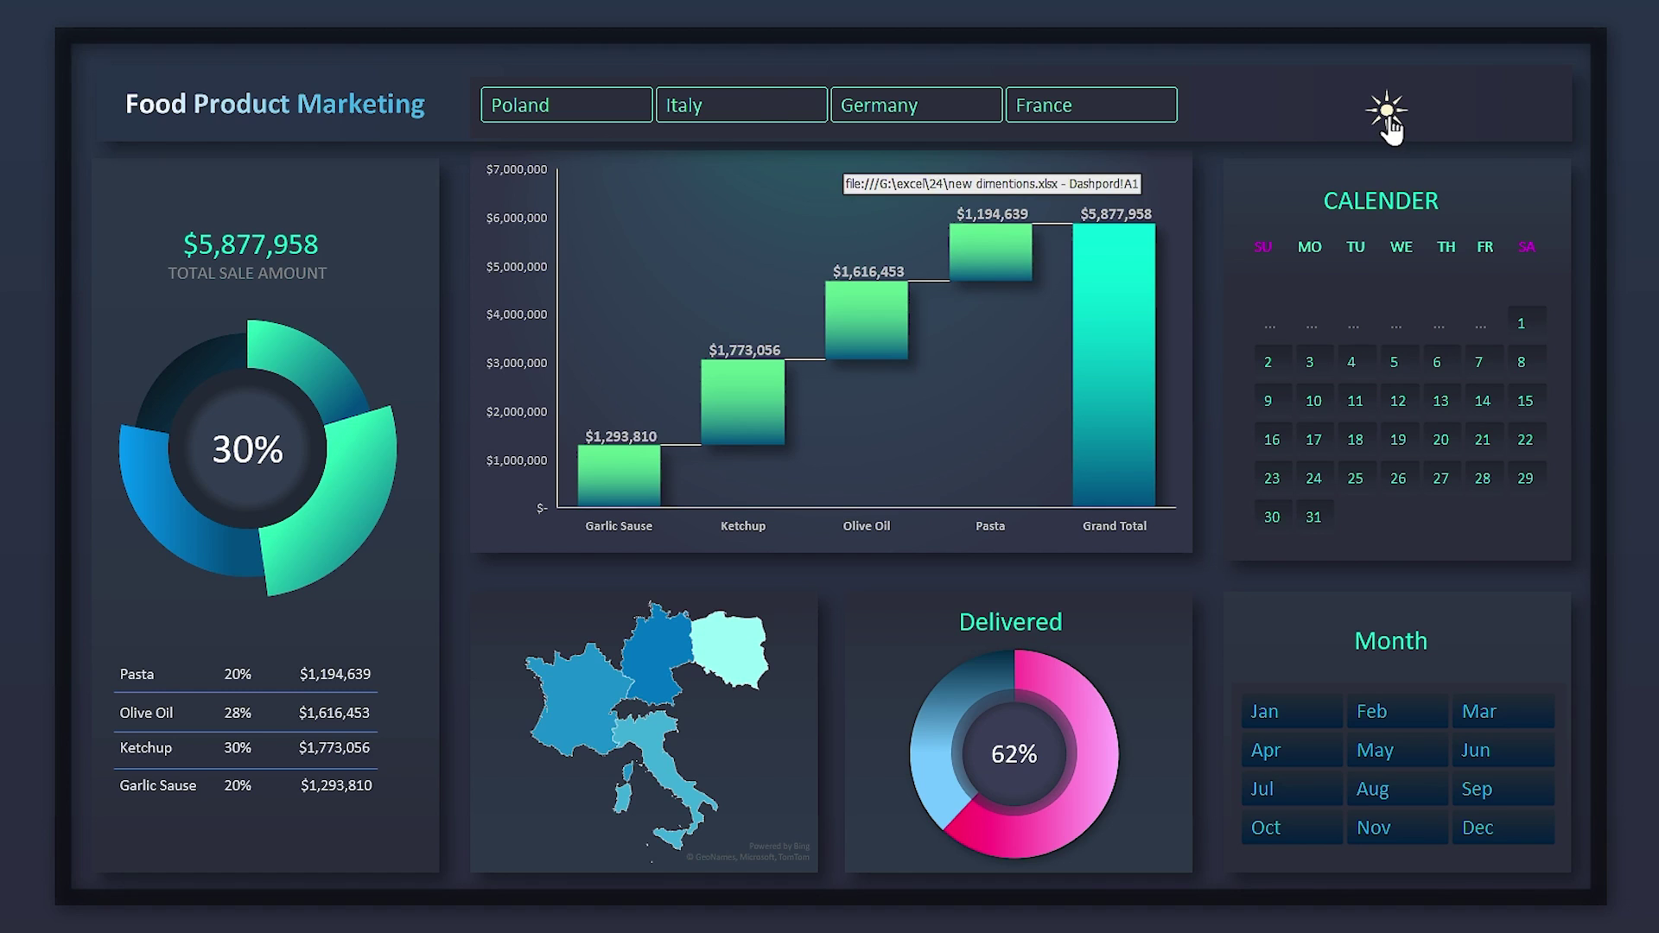
# Step: Test the sun symbol's link in the header of the dark dashboard
pyautogui.click(1387, 119)
pyautogui.click(1388, 117)
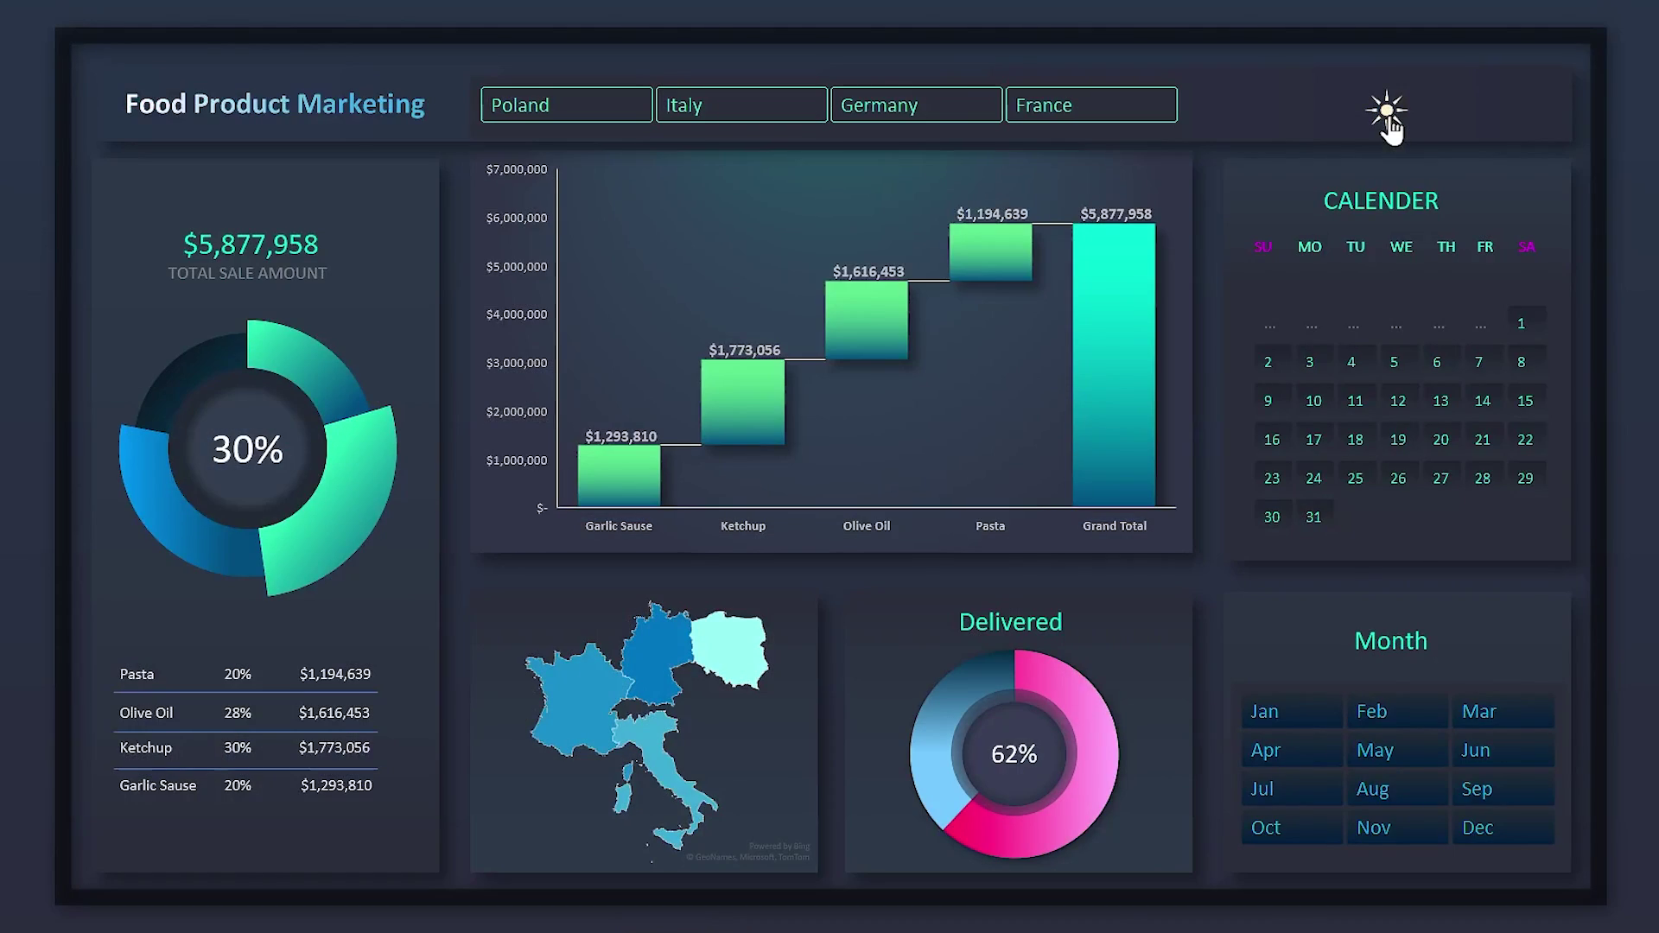